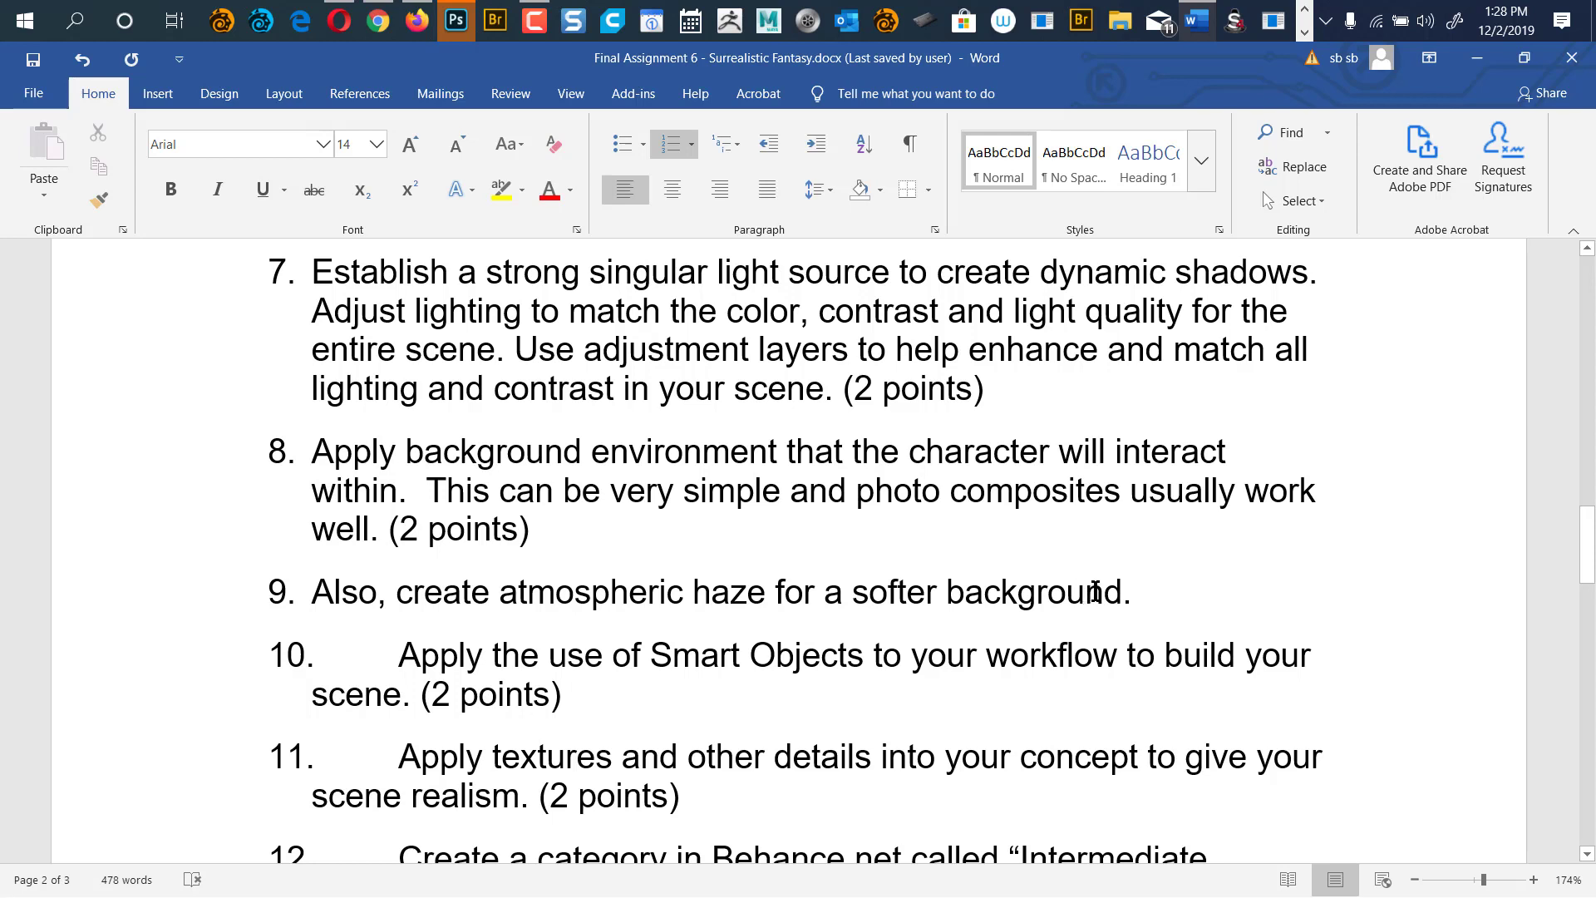
Review assignment requirements 9 to 14, highlighting the atmospheric haze and creative effort items, and return to the document's beginning.
{"action": "left_click_drag", "start_coordinate": [1138, 593], "coordinate": [311, 593]}
{"action": "left_click_drag", "start_coordinate": [1585, 536], "coordinate": [1577, 563]}
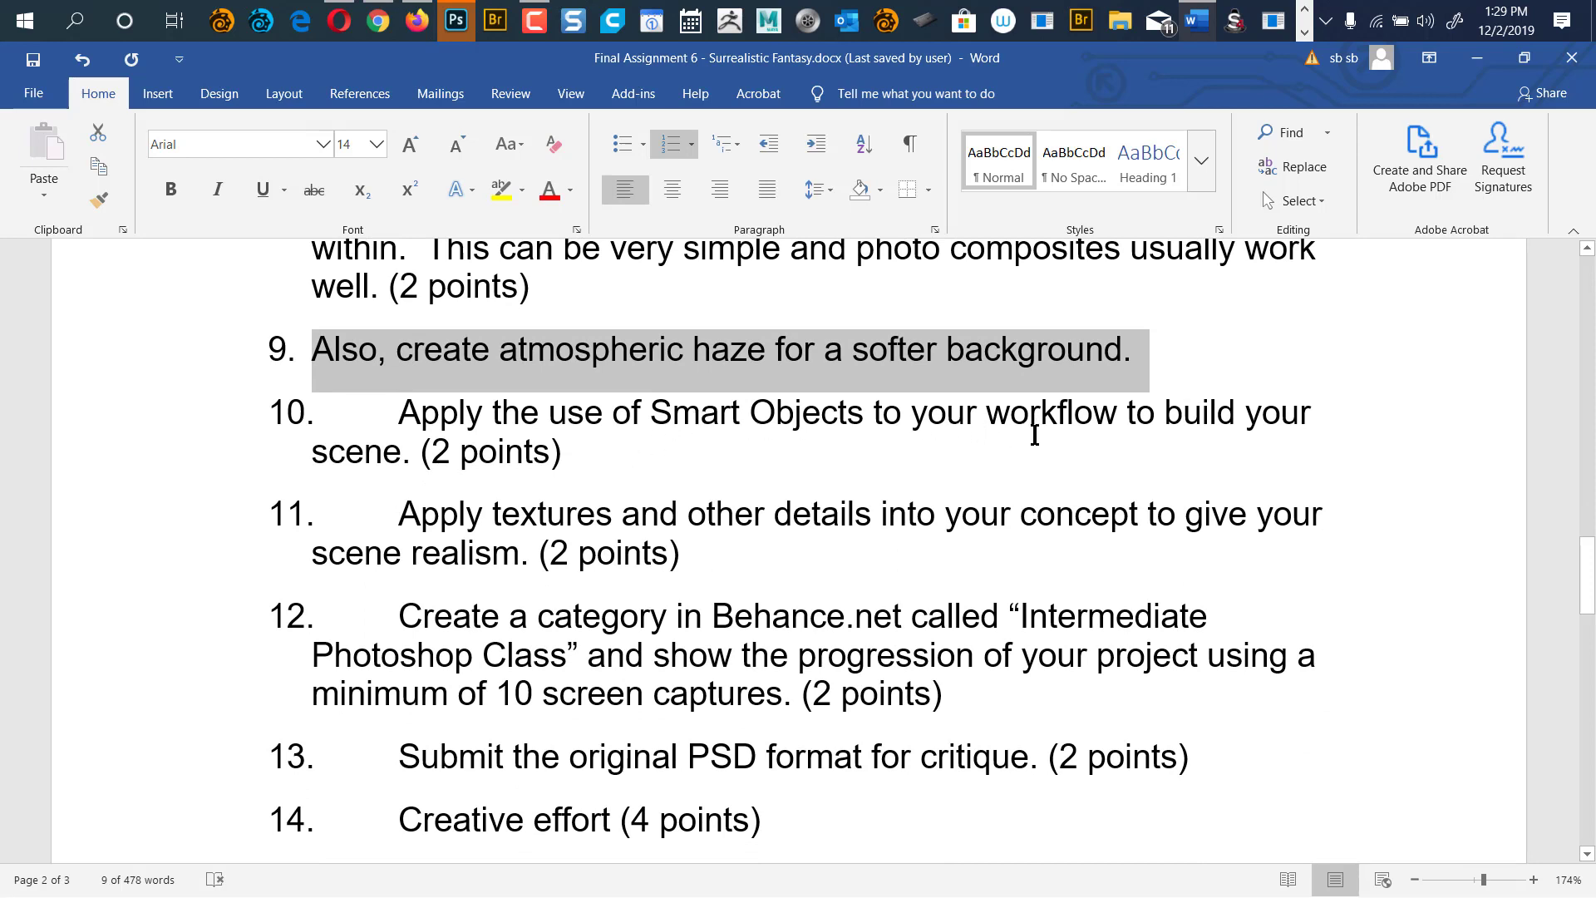
{"action": "left_click", "coordinate": [611, 430]}
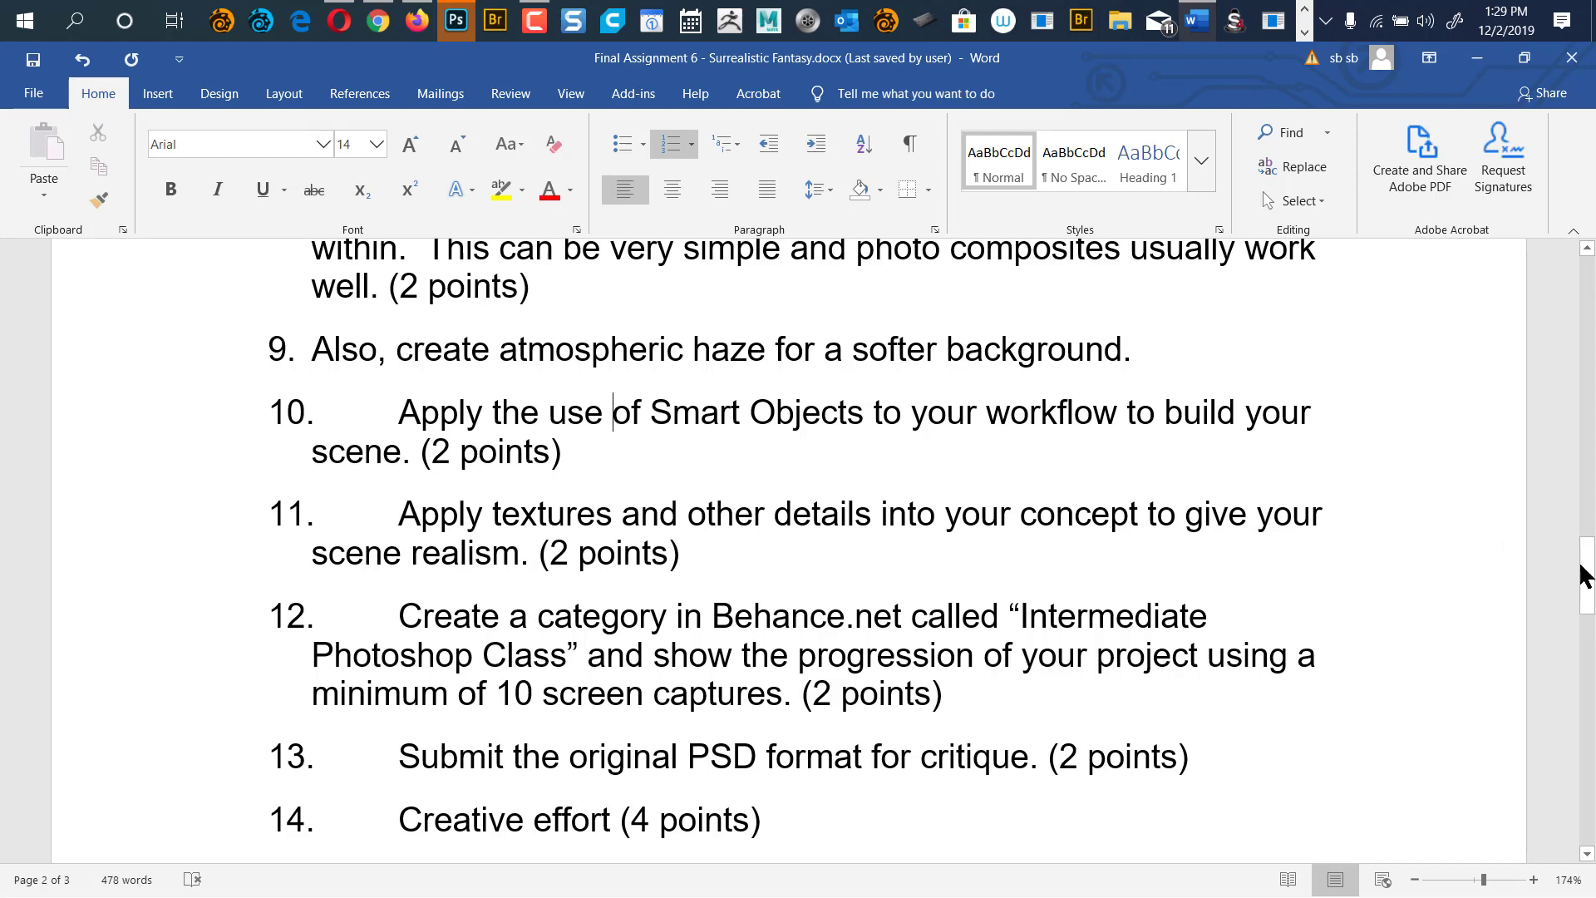
{"action": "left_click_drag", "start_coordinate": [1587, 575], "coordinate": [1585, 600]}
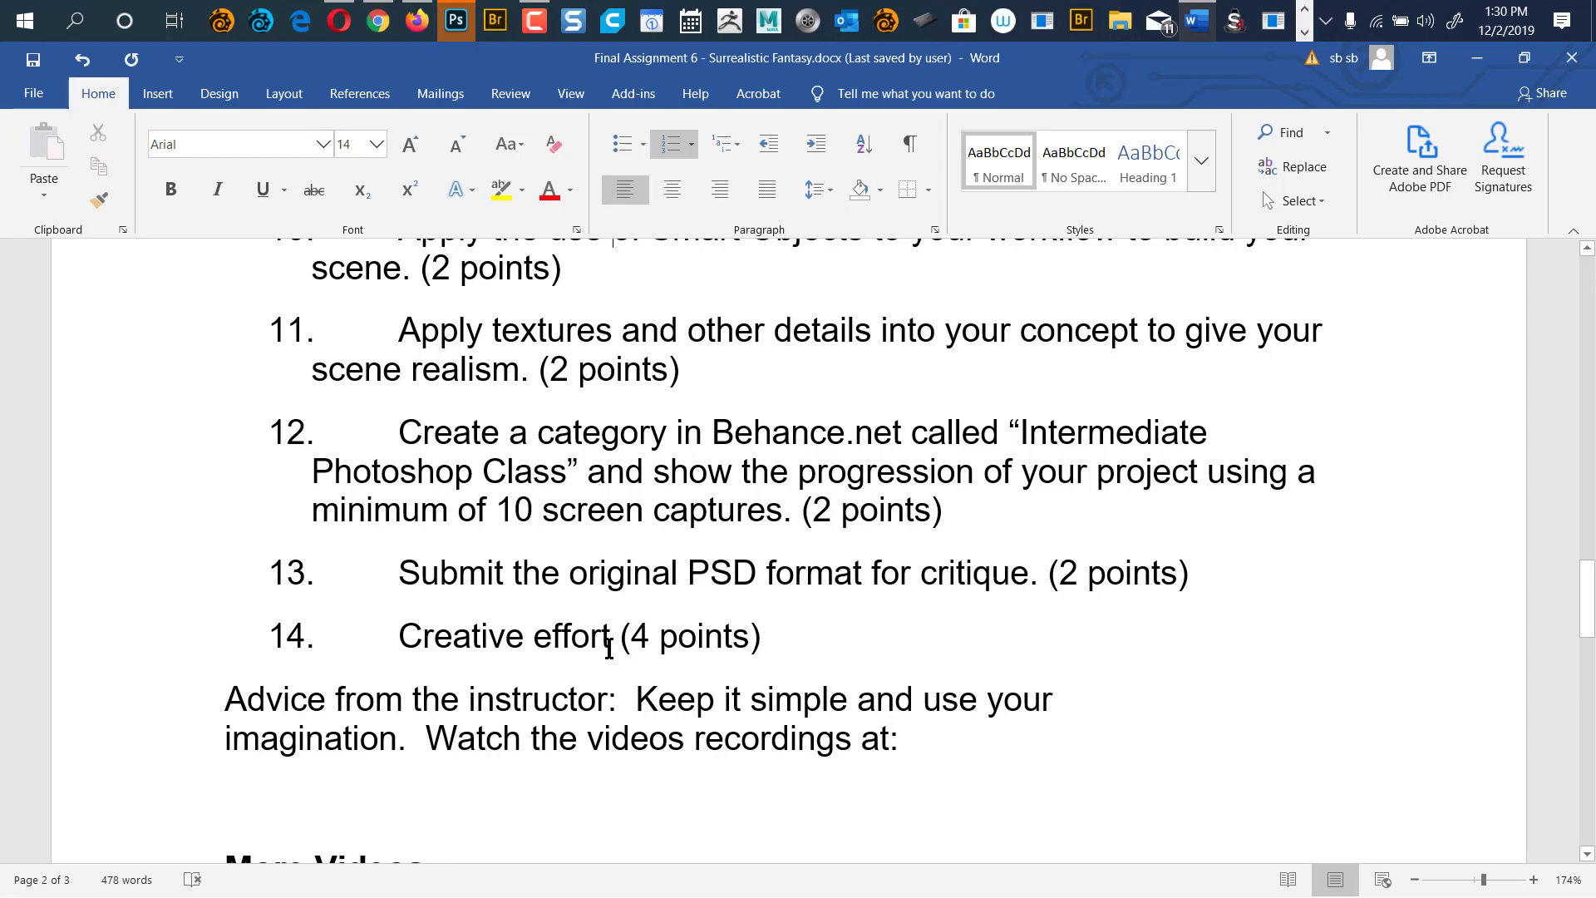
{"action": "left_click_drag", "start_coordinate": [762, 636], "coordinate": [627, 661]}
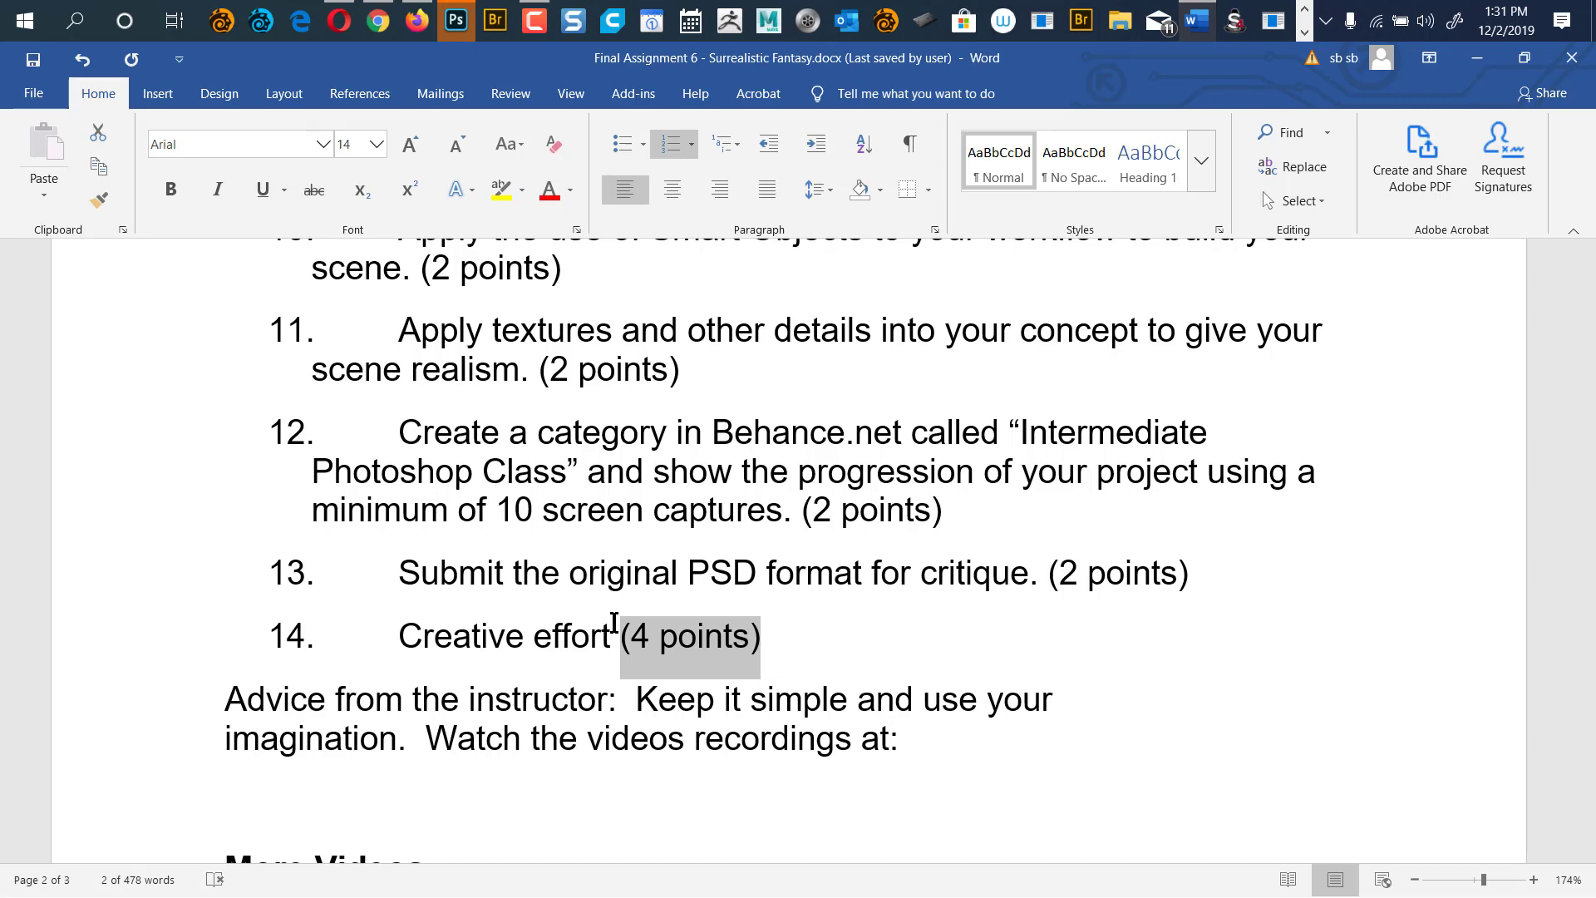
{"action": "triple_click", "coordinate": [534, 645]}
{"action": "left_click_drag", "start_coordinate": [796, 645], "coordinate": [757, 642]}
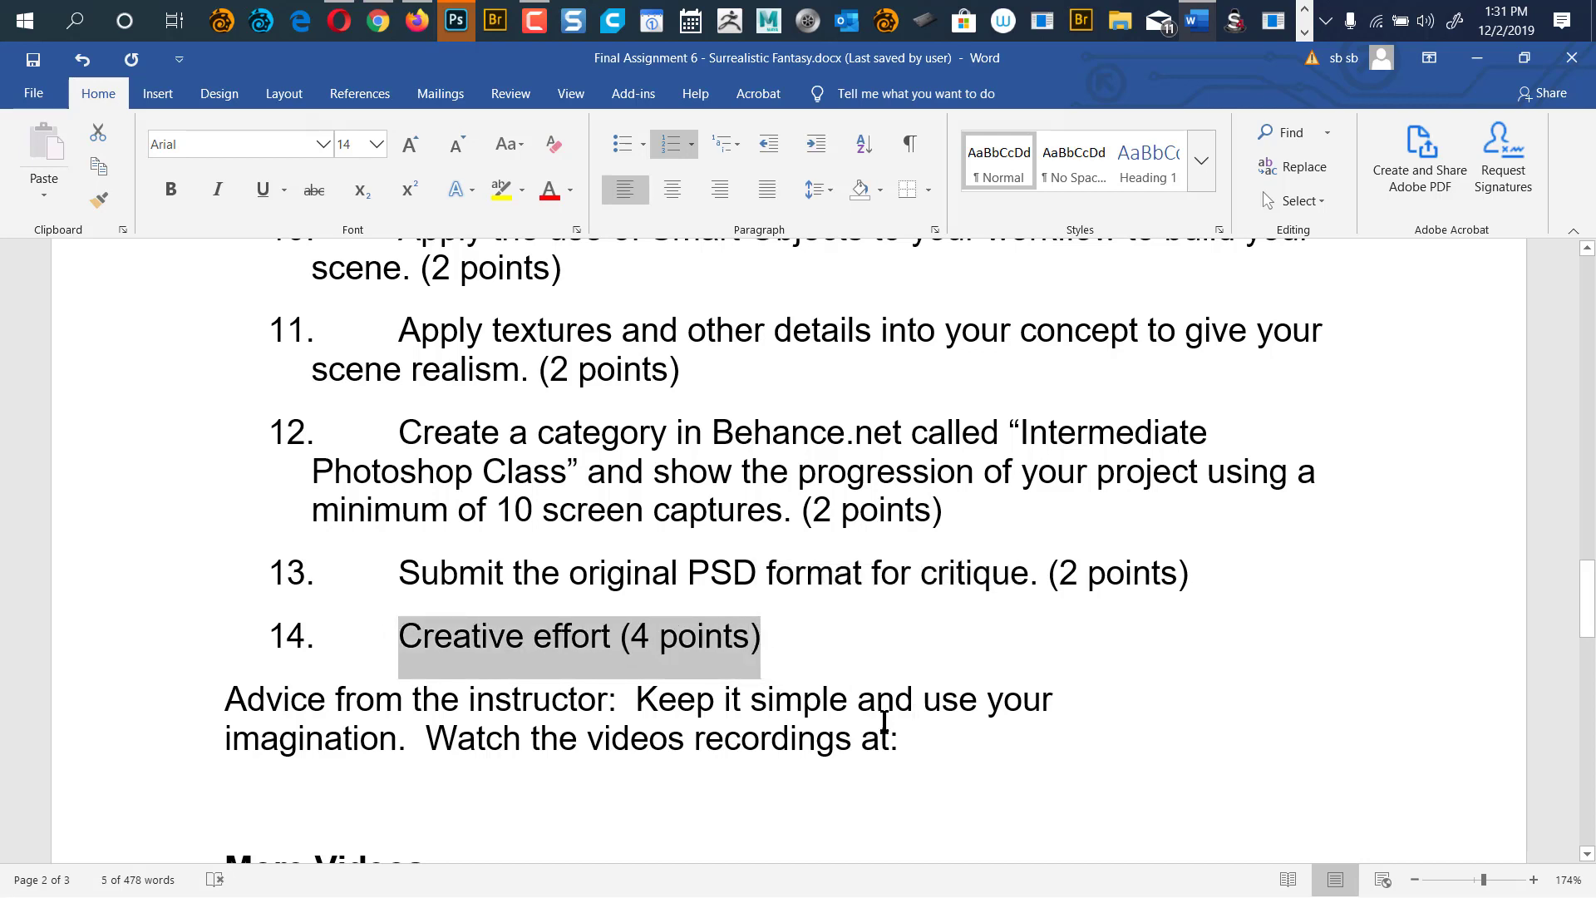
{"action": "left_click_drag", "start_coordinate": [1588, 625], "coordinate": [1593, 203]}
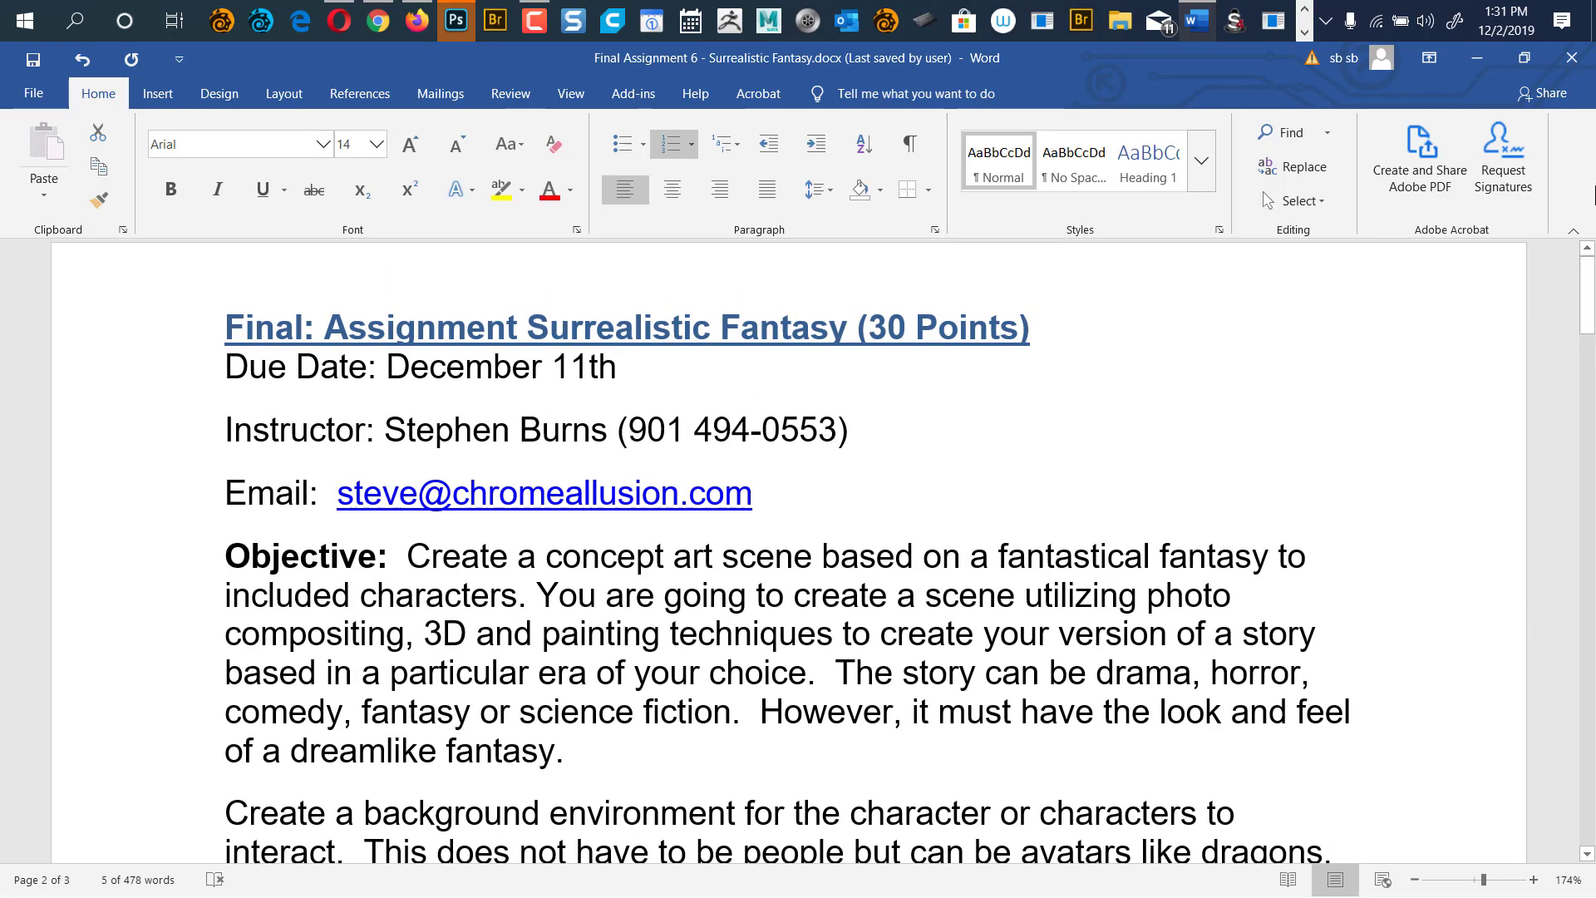
Switch to Adobe Fuse and complete the character by adding the Male Scan 2 torso, legs and arms to the head.
{"action": "left_click", "coordinate": [1475, 65]}
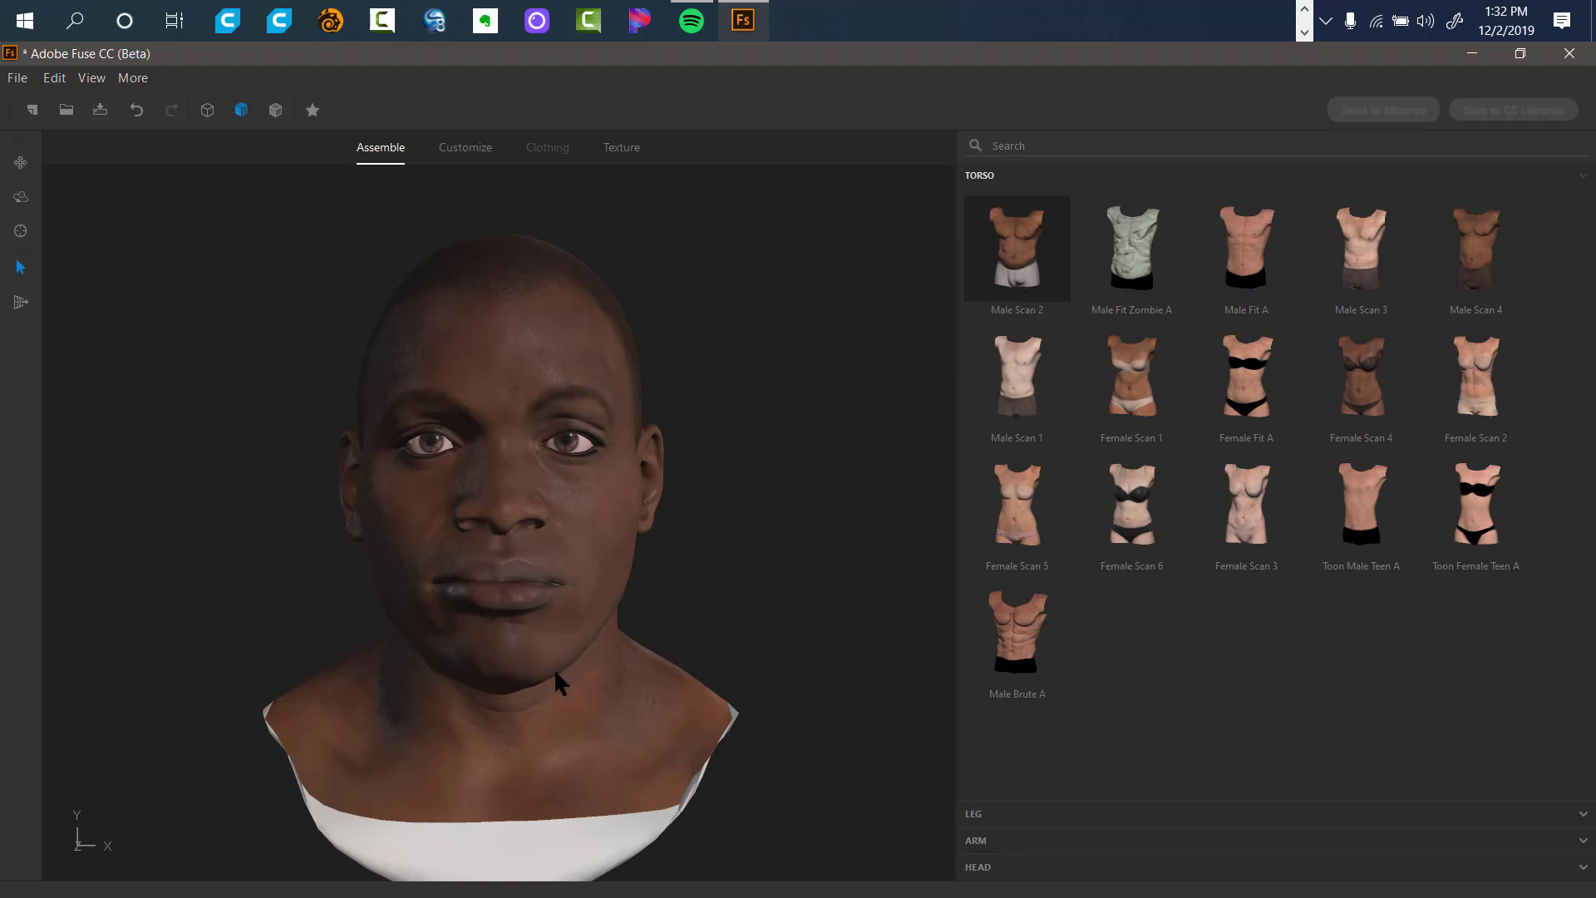
{"action": "left_click", "coordinate": [985, 249]}
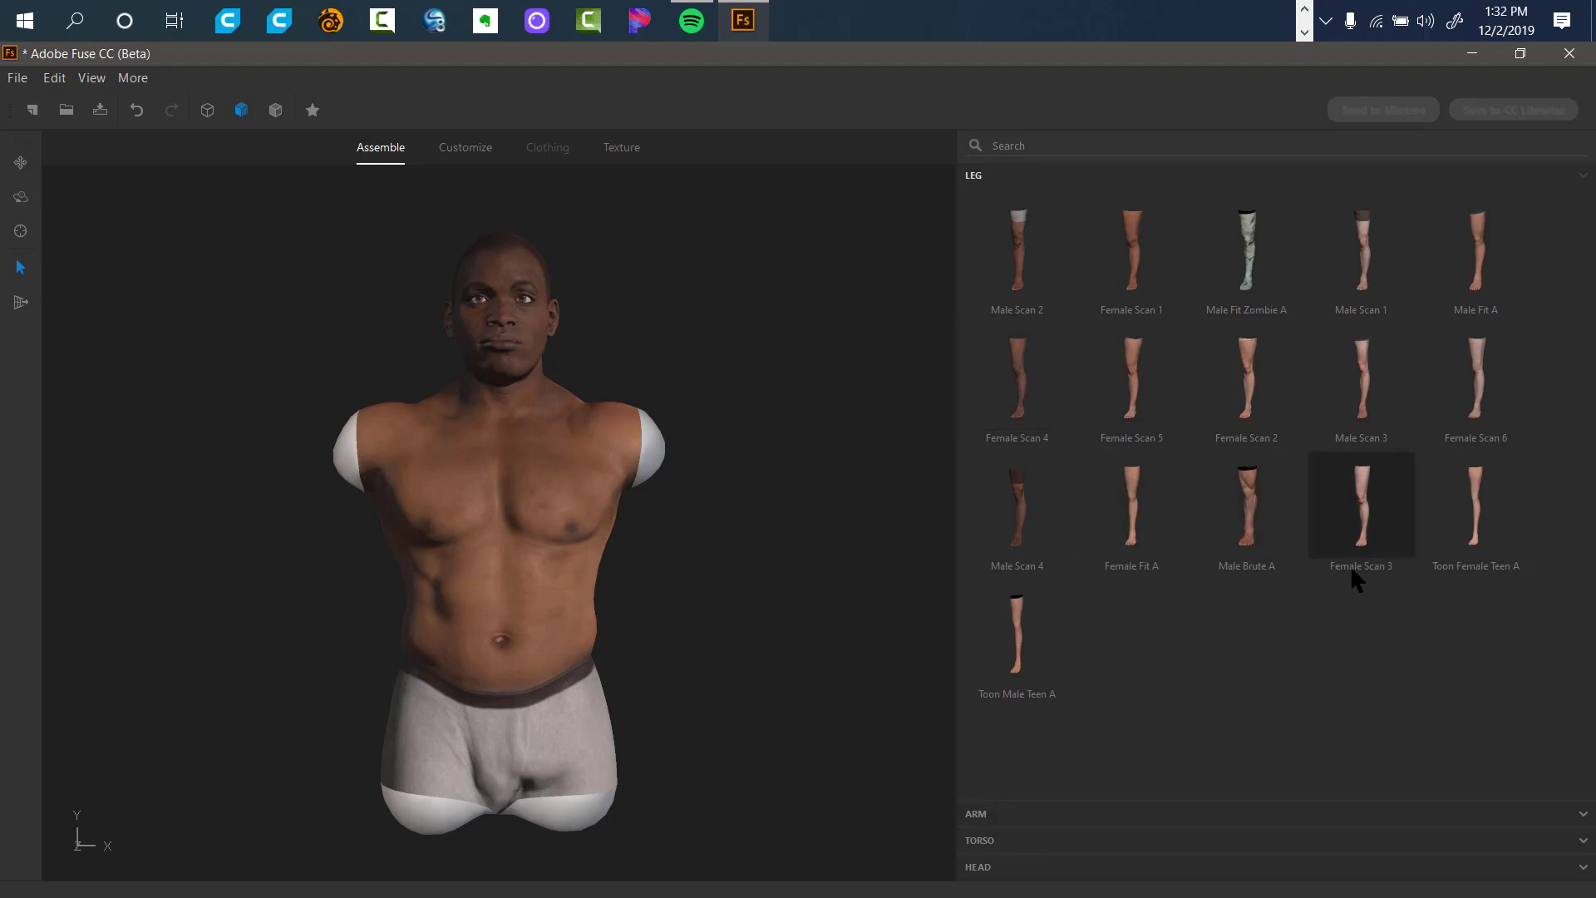
{"action": "left_click", "coordinate": [1015, 264]}
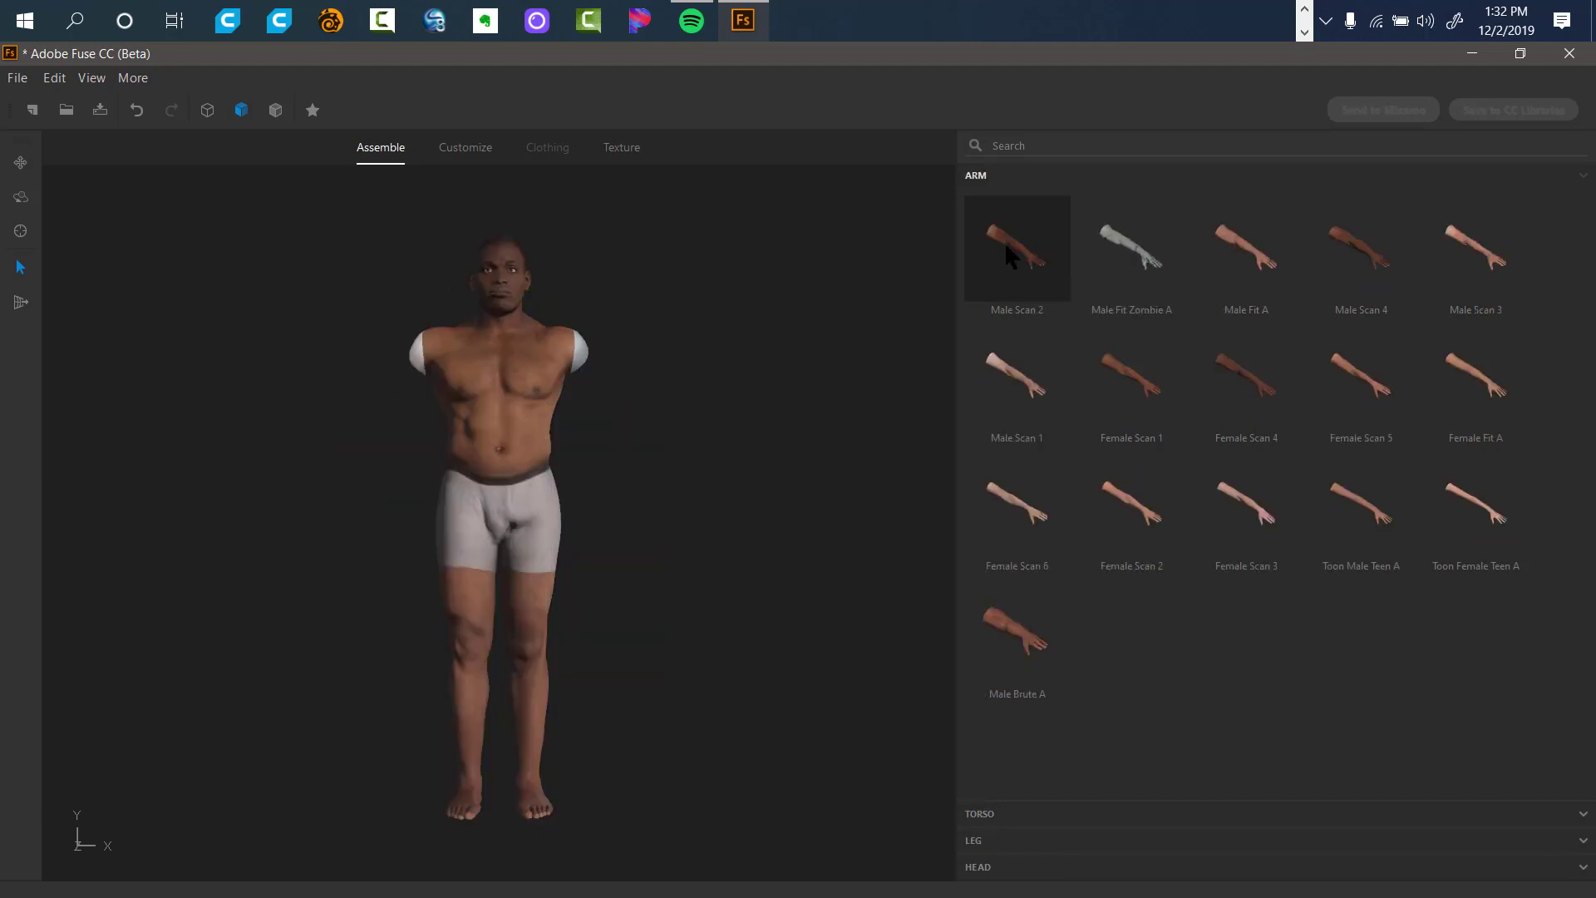
{"action": "left_click", "coordinate": [1003, 251]}
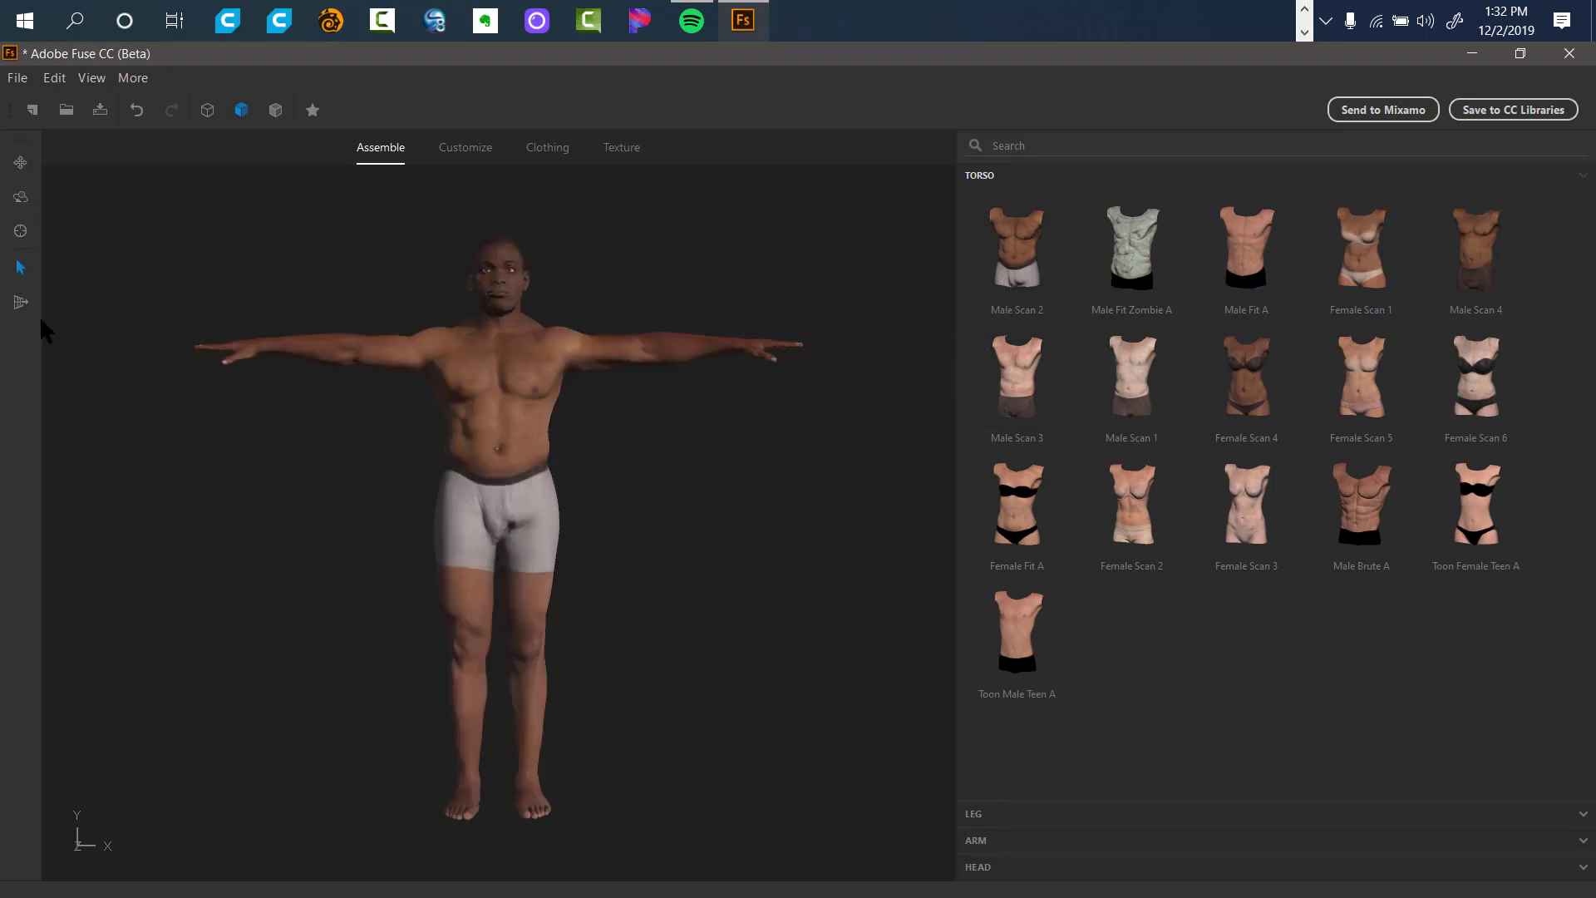
Examine the assembled character by panning and orbiting around it, and restore the centred front view.
{"action": "mouse_move", "coordinate": [285, 474]}
{"action": "left_mouse_down"}
{"action": "mouse_move", "coordinate": [303, 516]}
{"action": "mouse_move", "coordinate": [434, 578]}
{"action": "mouse_move", "coordinate": [799, 476]}
{"action": "mouse_move", "coordinate": [507, 498]}
{"action": "mouse_move", "coordinate": [263, 391]}
{"action": "mouse_move", "coordinate": [68, 492]}
{"action": "mouse_move", "coordinate": [381, 683]}
{"action": "mouse_move", "coordinate": [730, 502]}
{"action": "mouse_move", "coordinate": [398, 285]}
{"action": "mouse_move", "coordinate": [270, 580]}
{"action": "mouse_move", "coordinate": [391, 524]}
{"action": "mouse_move", "coordinate": [291, 498]}
{"action": "left_mouse_up"}
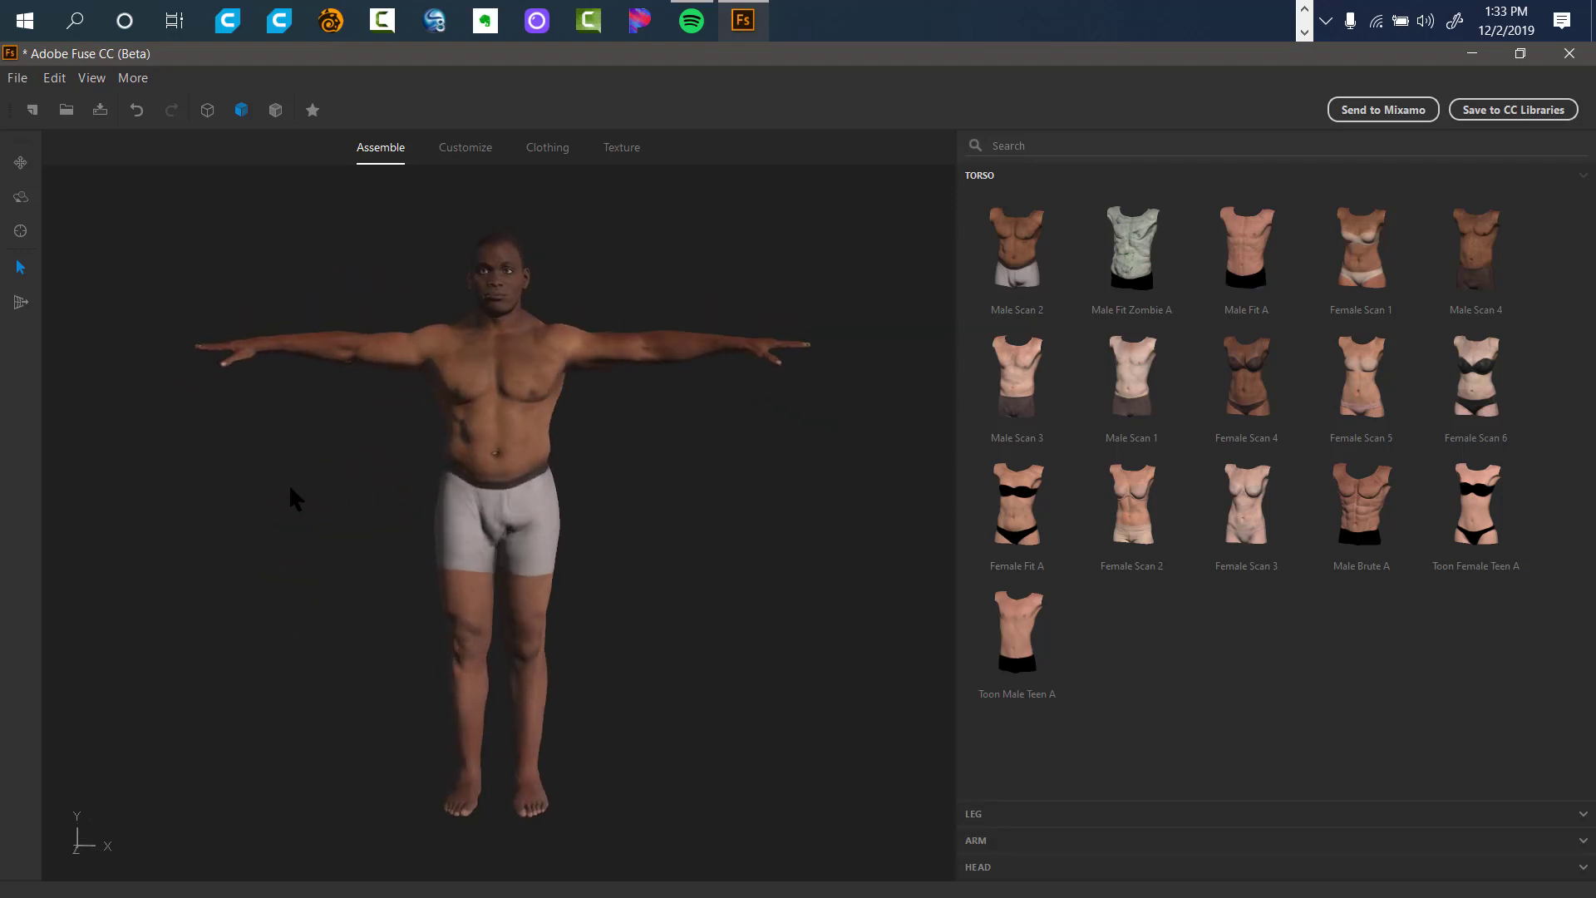
{"action": "left_click", "coordinate": [21, 162]}
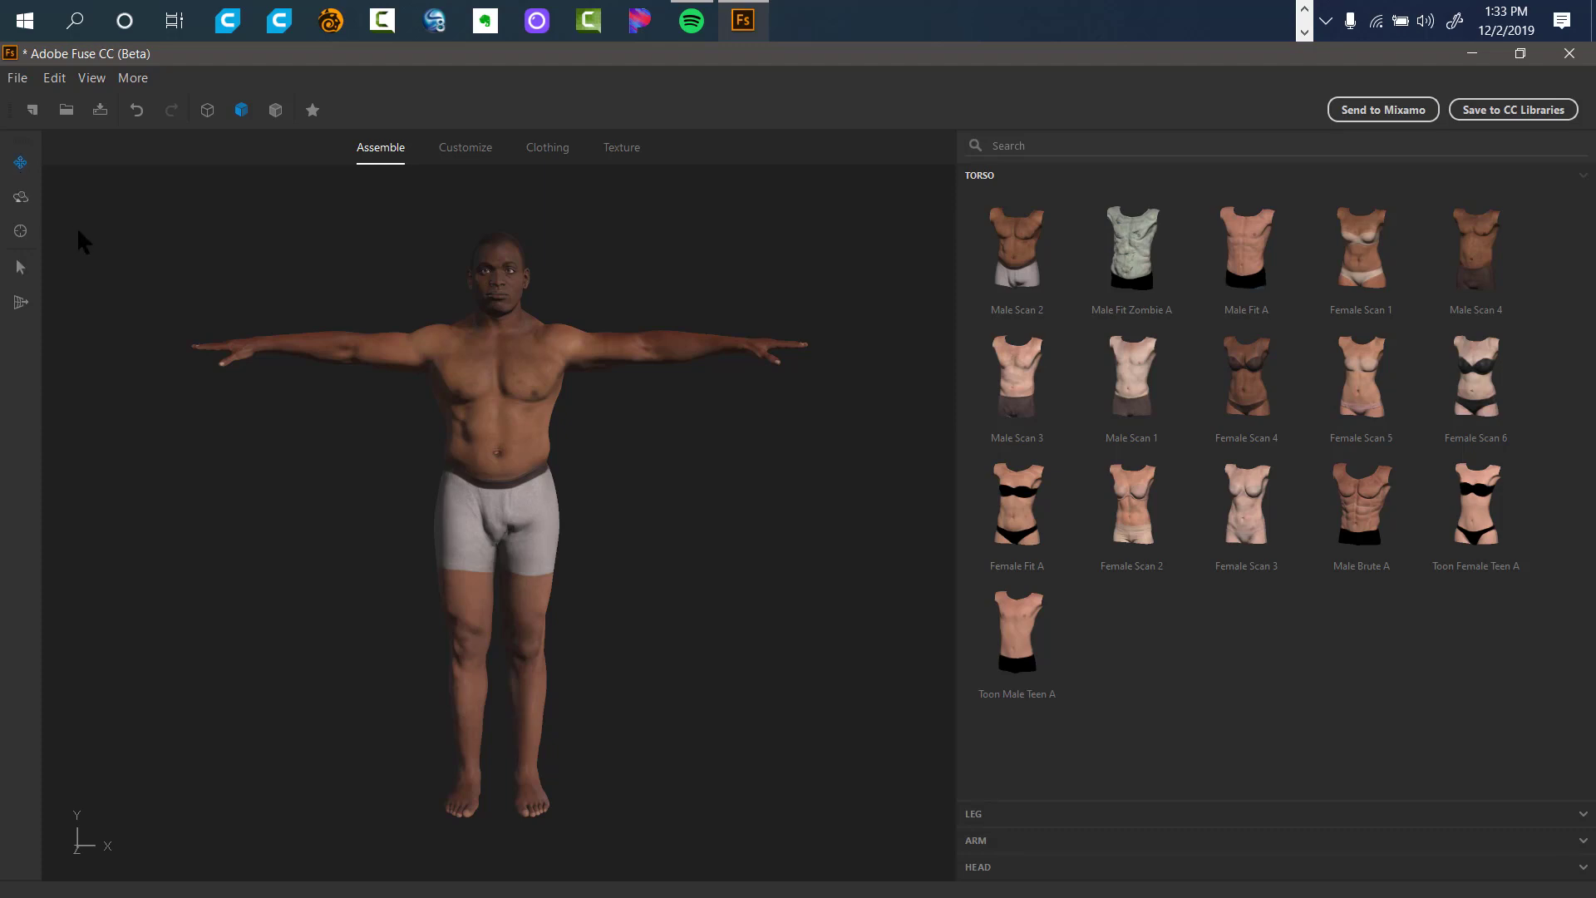
{"action": "left_click_drag", "start_coordinate": [644, 483], "coordinate": [387, 485]}
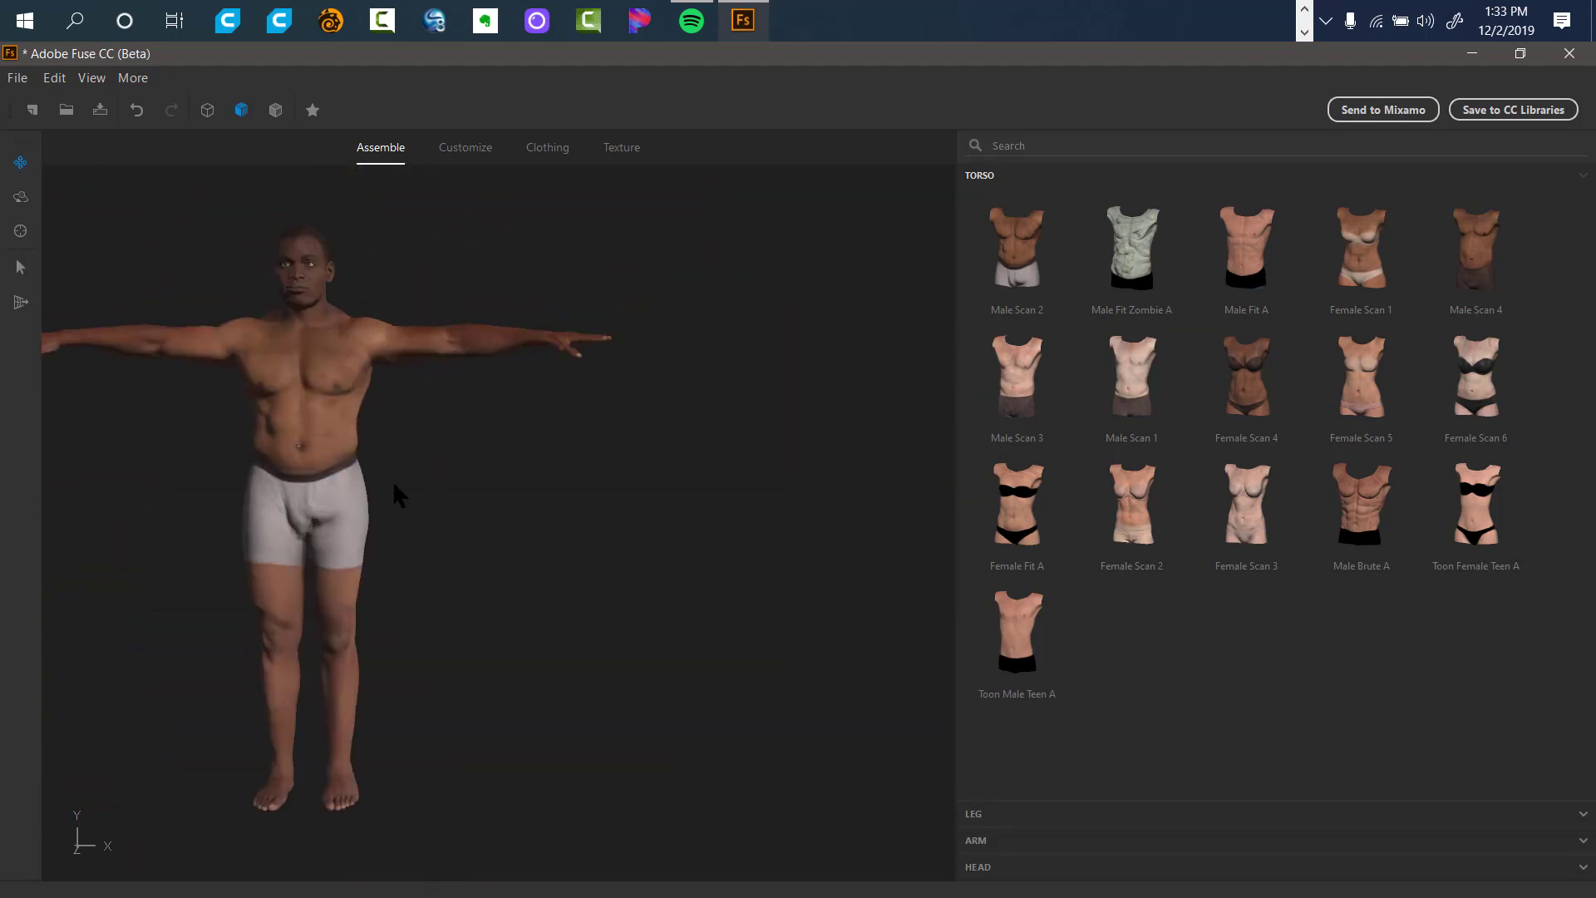
{"action": "left_click_drag", "start_coordinate": [626, 481], "coordinate": [738, 487]}
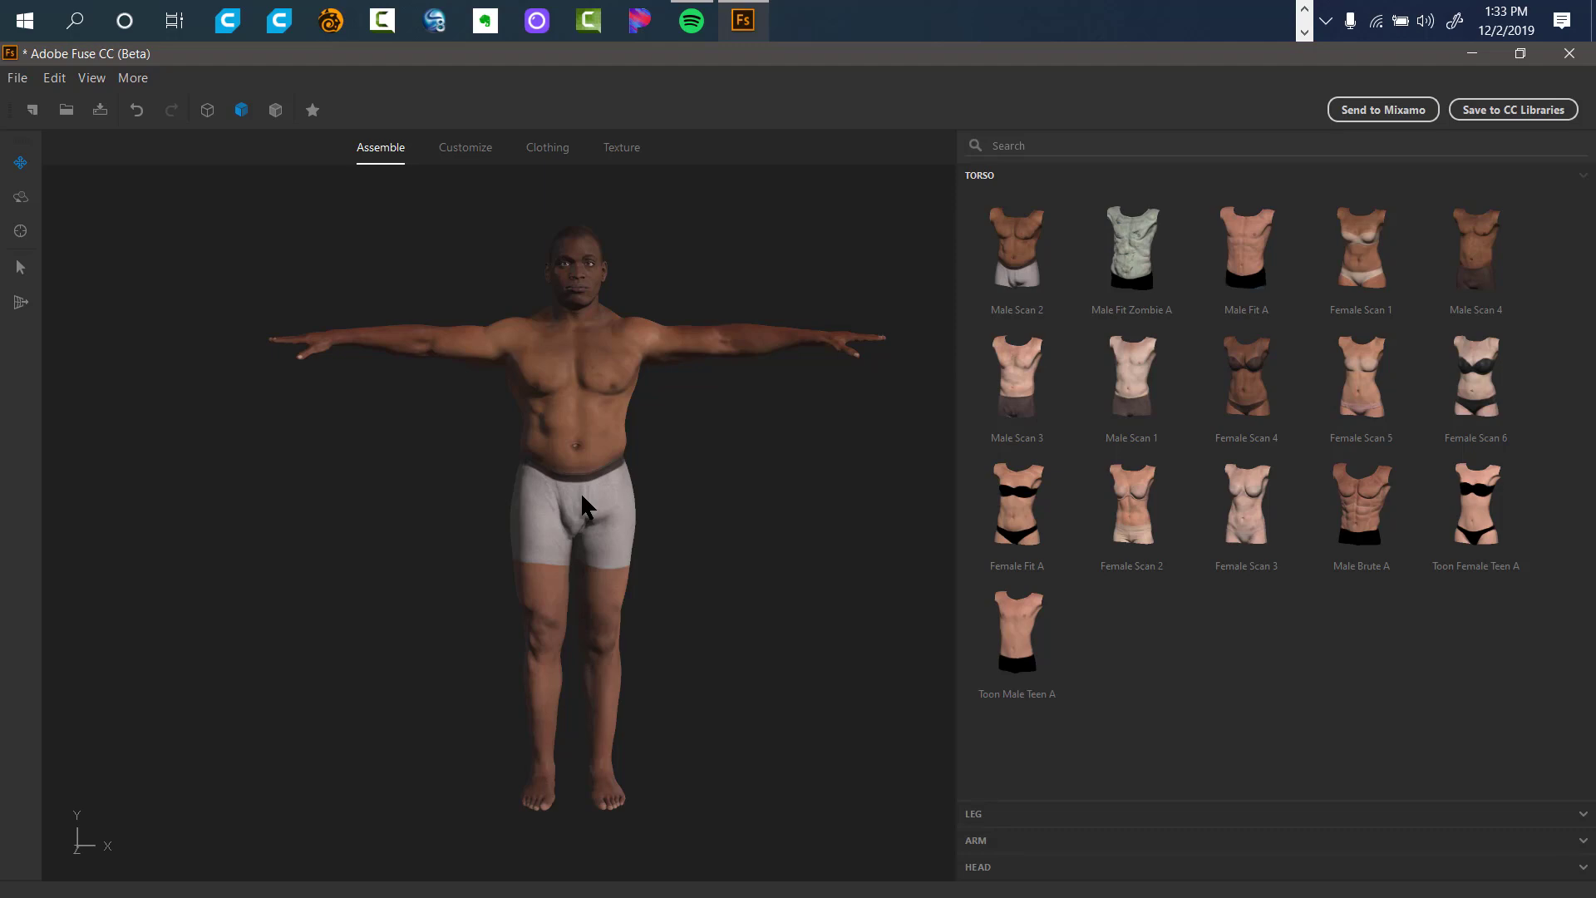
{"action": "left_click", "coordinate": [20, 238]}
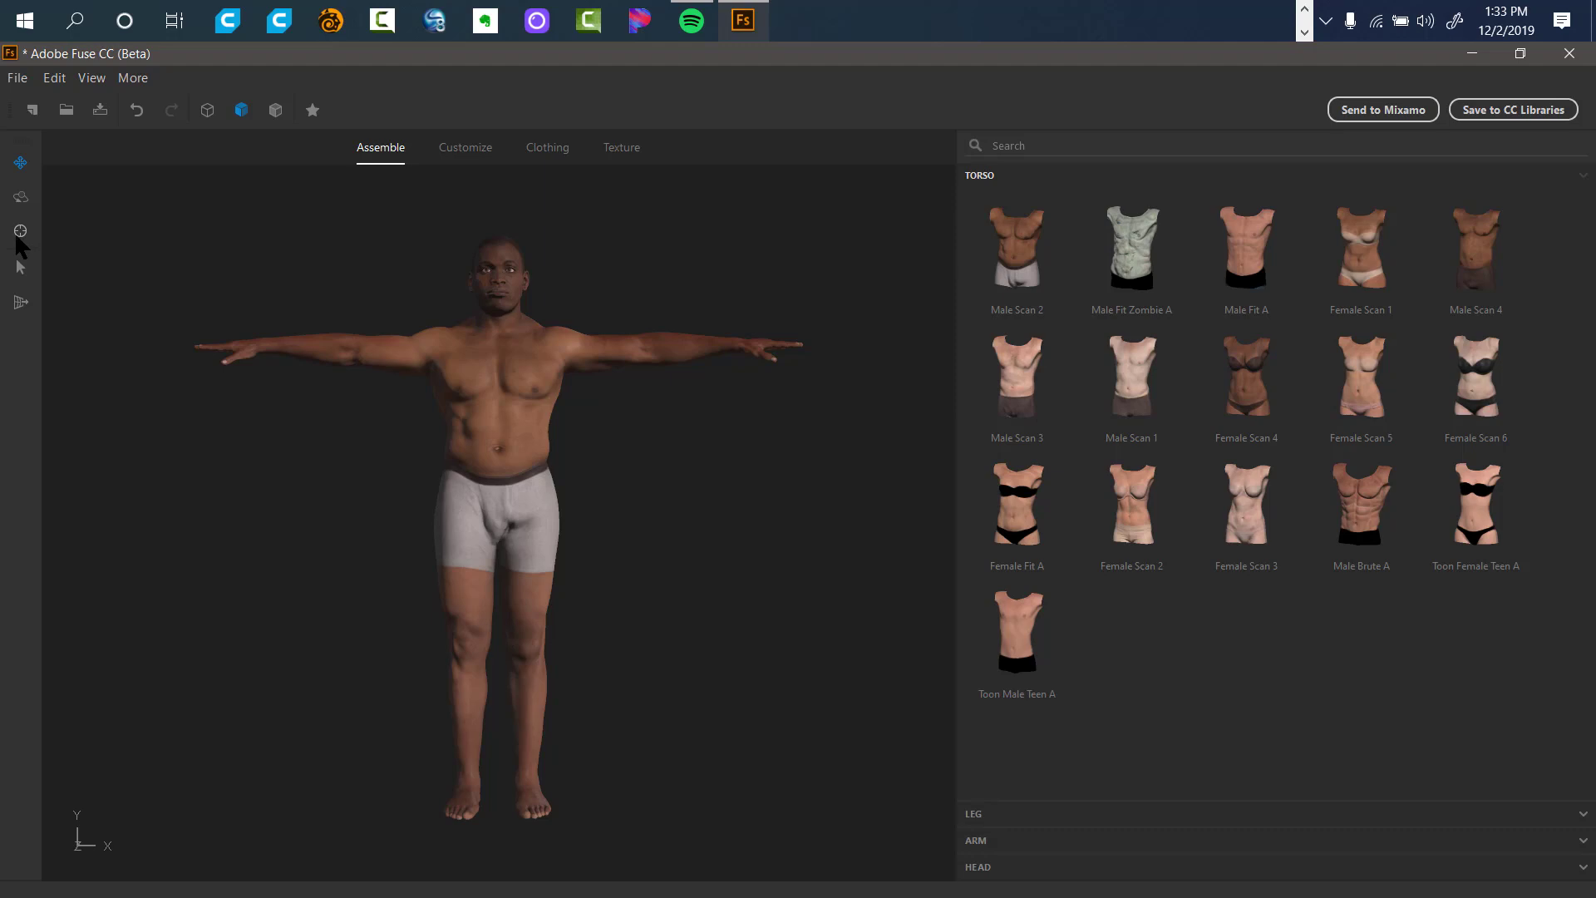
{"action": "left_click_drag", "start_coordinate": [318, 425], "coordinate": [844, 332]}
{"action": "left_click", "coordinate": [24, 197]}
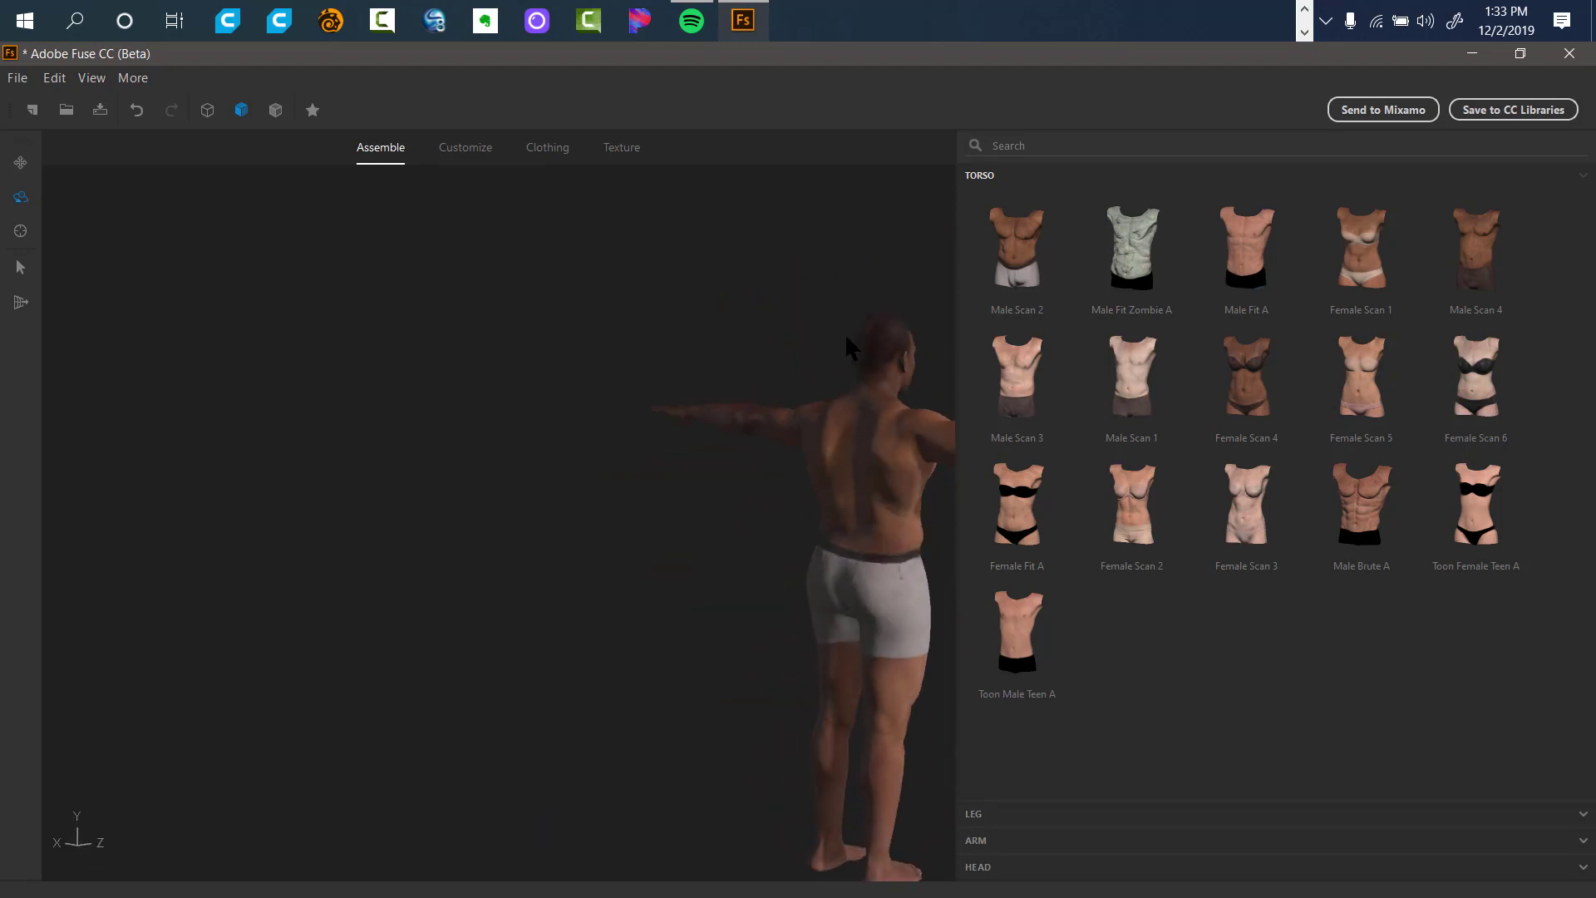
{"action": "left_click", "coordinate": [20, 234]}
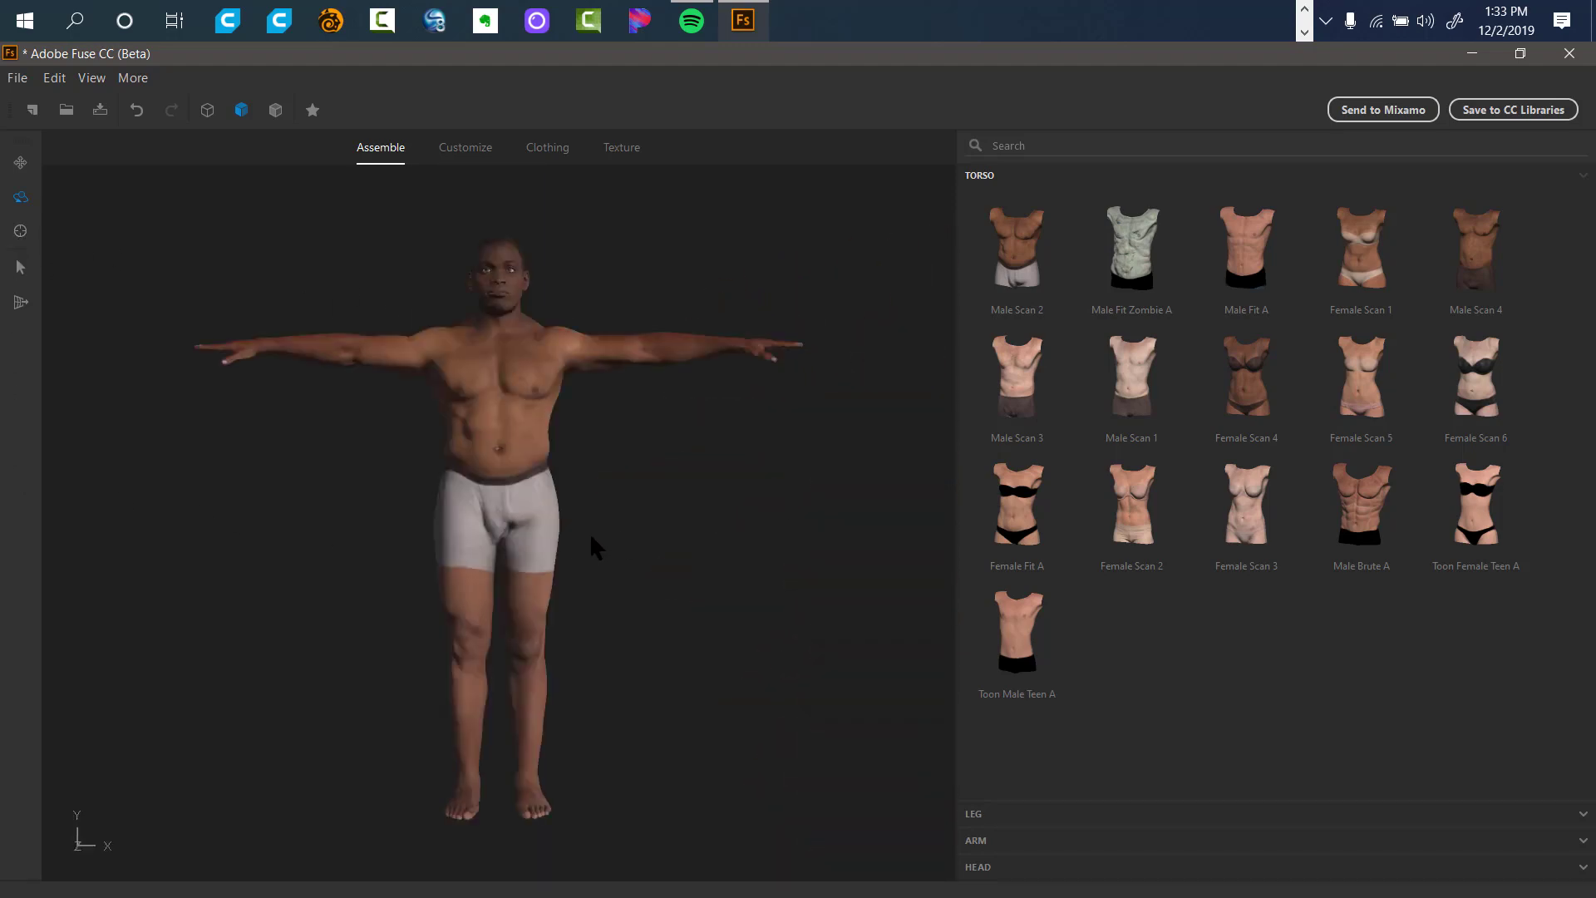
Select the character's torso with the selection tool.
{"action": "left_click", "coordinate": [21, 268]}
{"action": "left_click", "coordinate": [510, 406]}
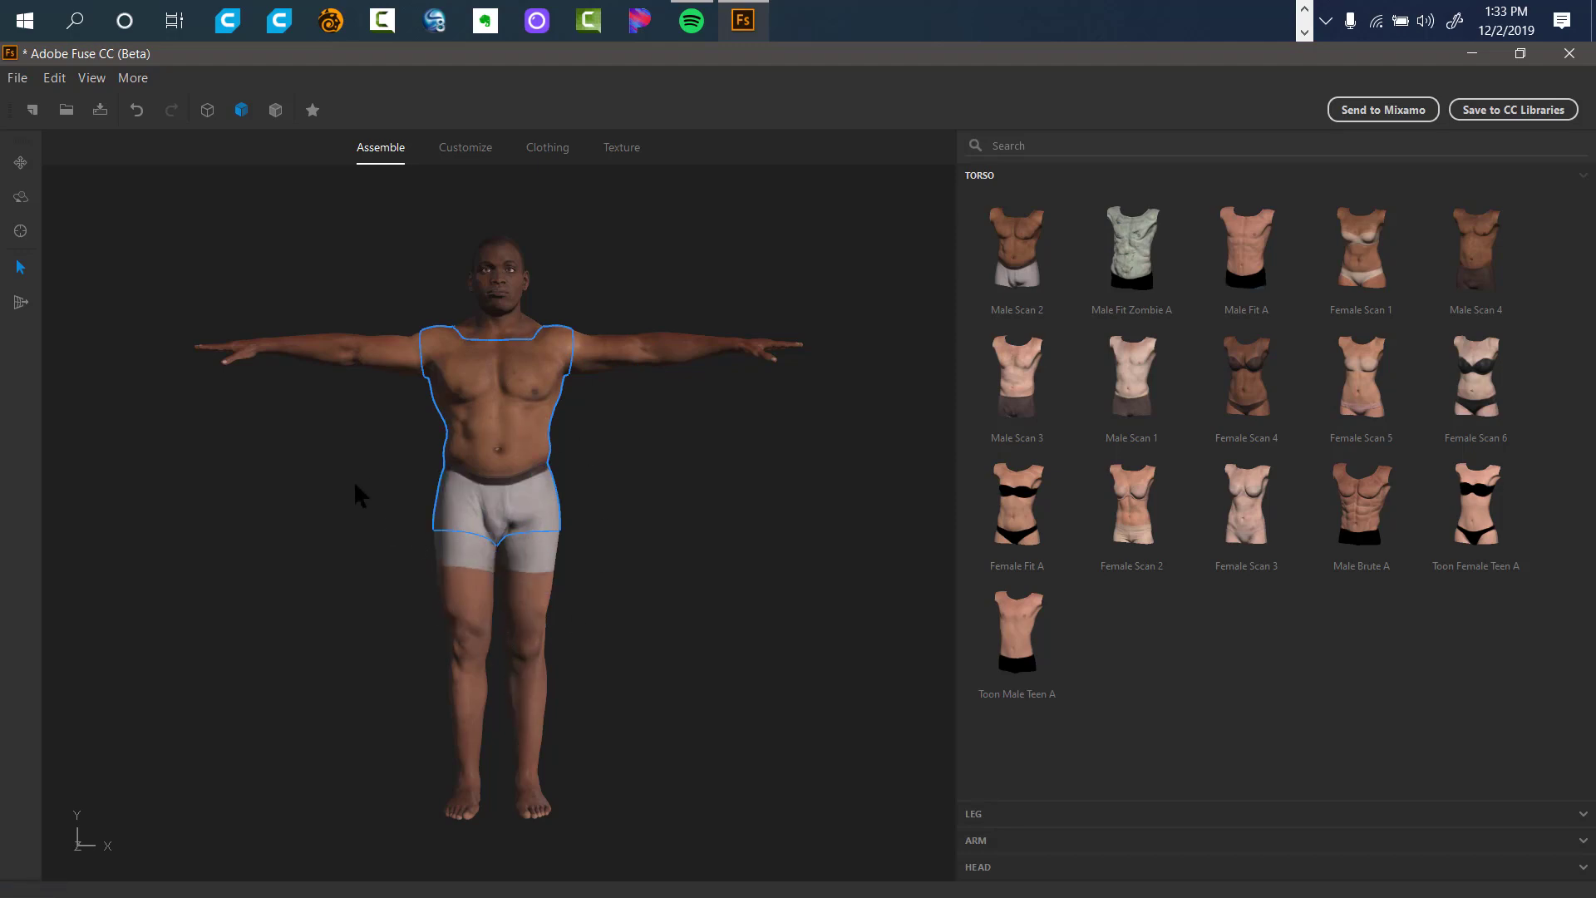
{"action": "mouse_move", "coordinate": [324, 447]}
{"action": "left_mouse_down"}
{"action": "mouse_move", "coordinate": [356, 515]}
{"action": "mouse_move", "coordinate": [651, 588]}
{"action": "mouse_move", "coordinate": [786, 497]}
{"action": "mouse_move", "coordinate": [837, 428]}
{"action": "mouse_move", "coordinate": [659, 456]}
{"action": "mouse_move", "coordinate": [441, 391]}
{"action": "mouse_move", "coordinate": [275, 419]}
{"action": "mouse_move", "coordinate": [317, 510]}
{"action": "mouse_move", "coordinate": [282, 470]}
{"action": "mouse_move", "coordinate": [304, 438]}
{"action": "left_mouse_up"}
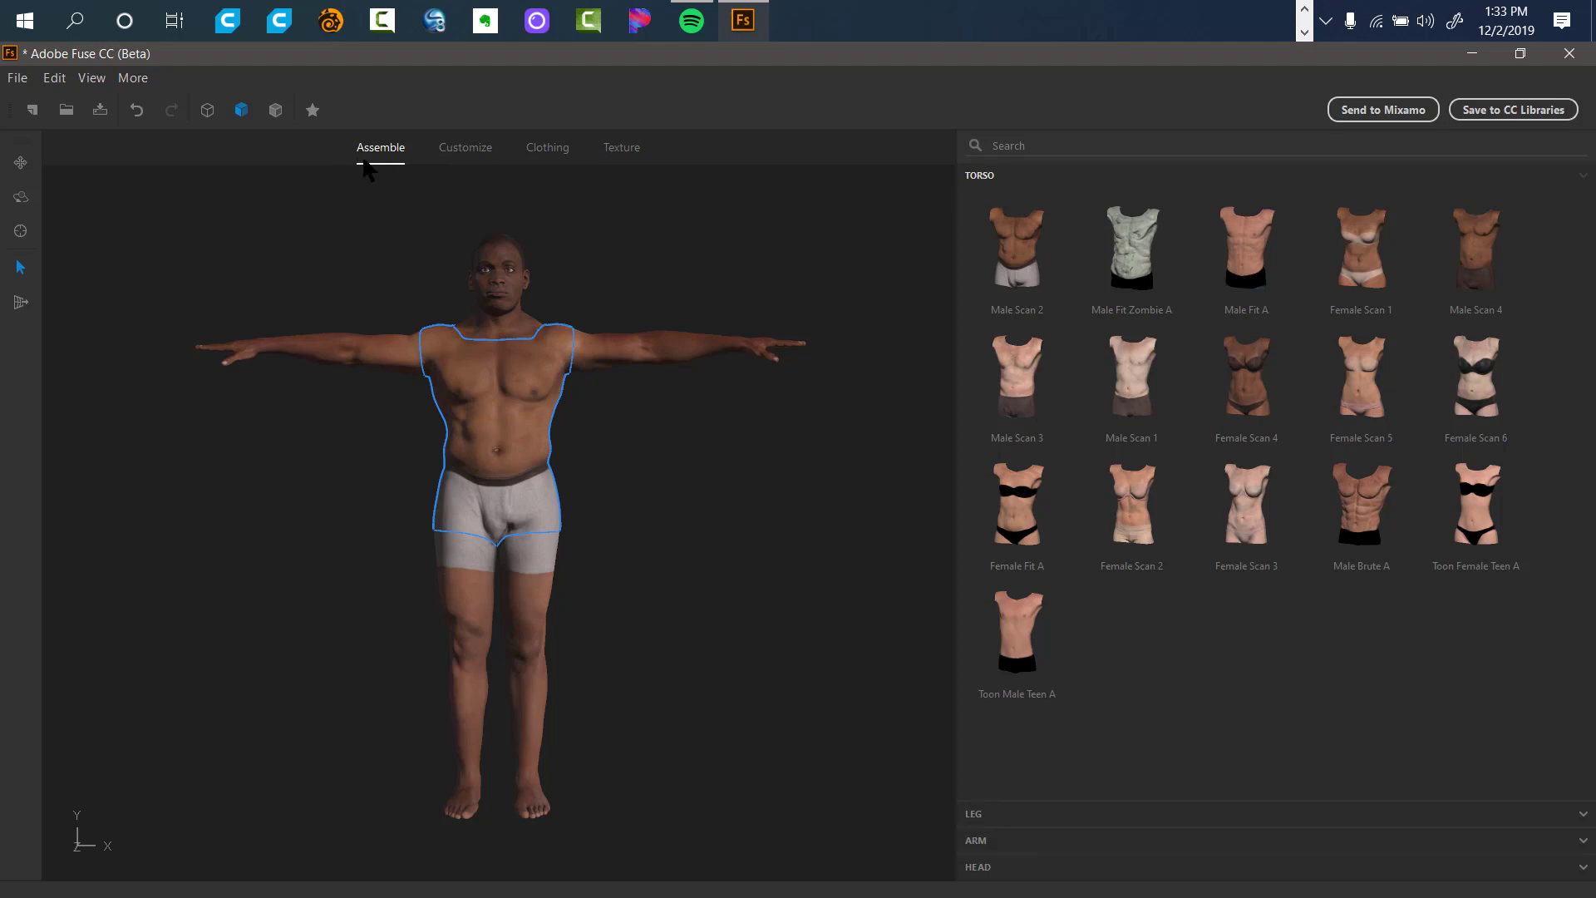
Look through the Customize, Clothing and Texture stages of the character workflow and return to Assemble.
{"action": "left_click", "coordinate": [464, 153]}
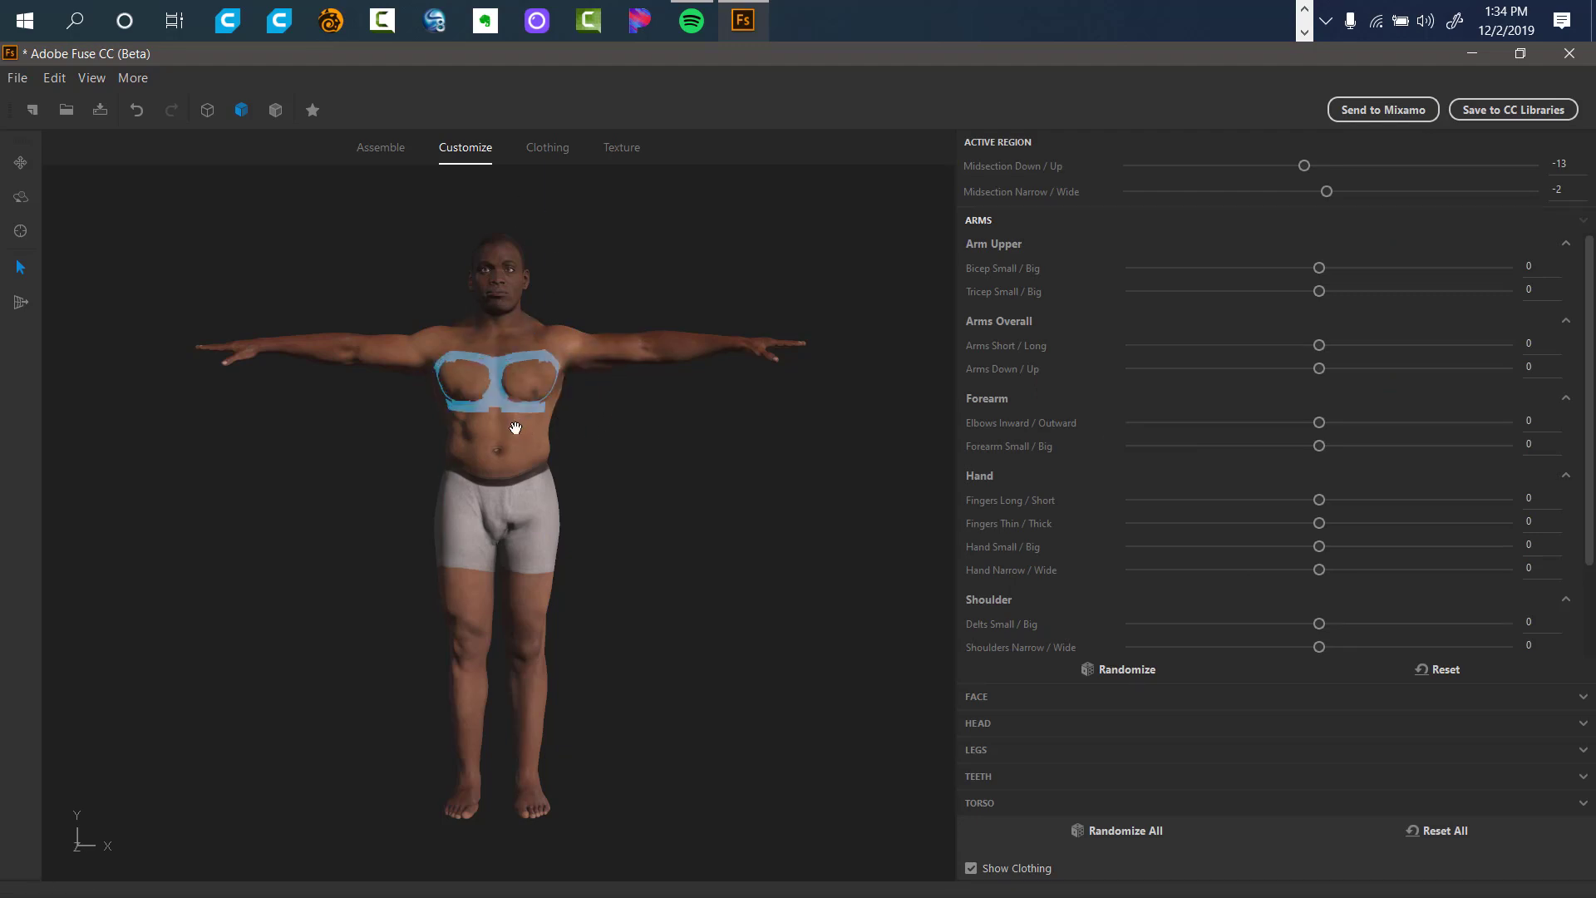
{"action": "left_click", "coordinate": [547, 147]}
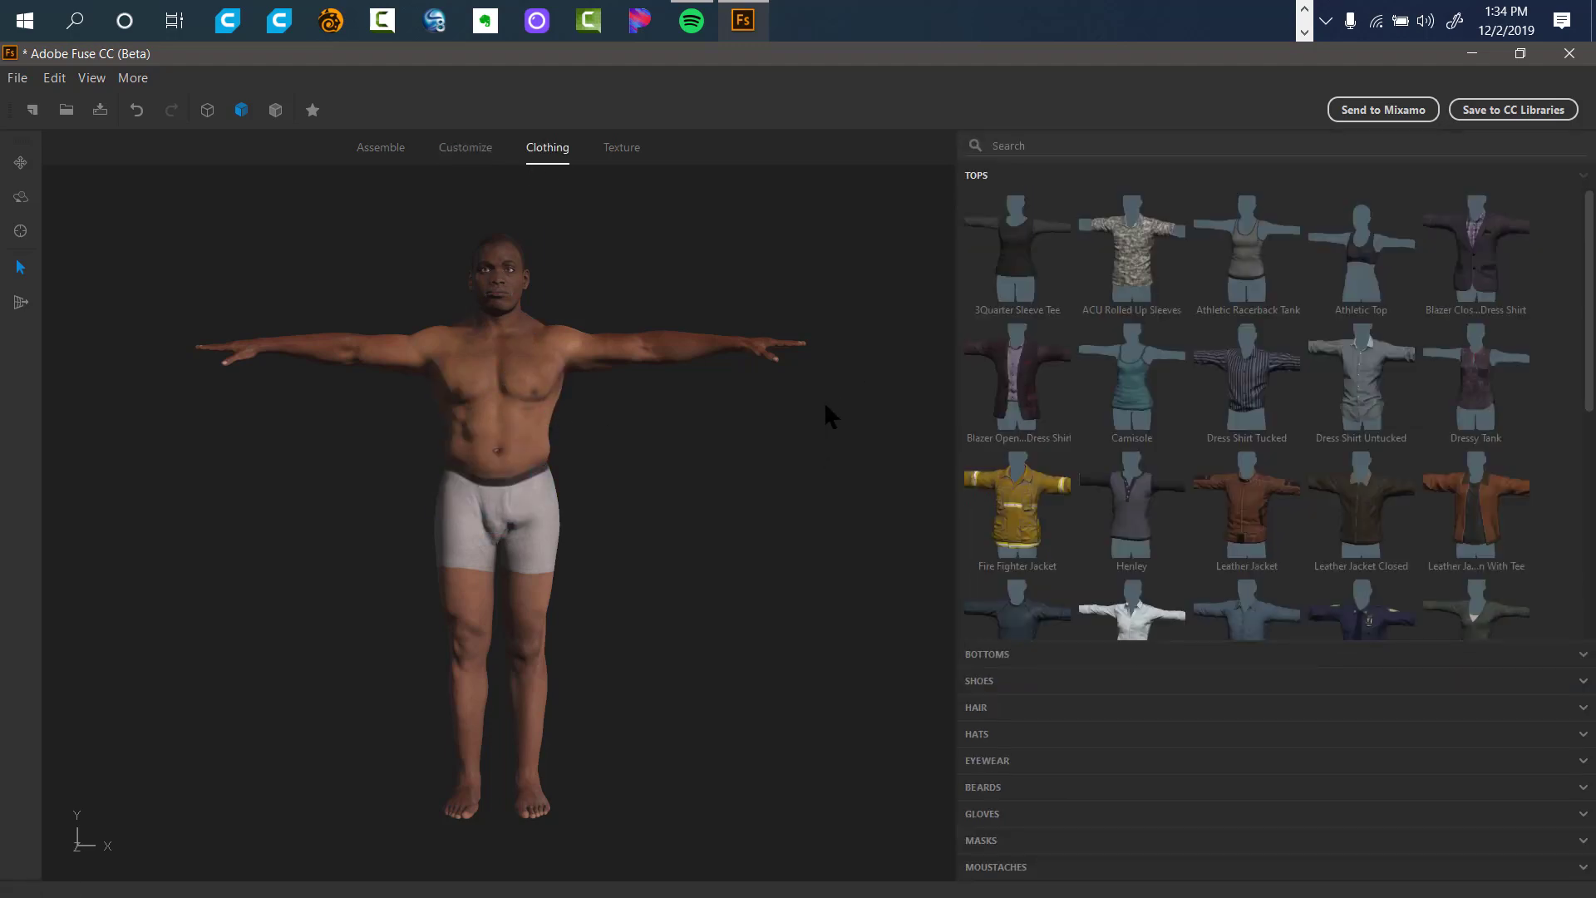
{"action": "left_click", "coordinate": [622, 150]}
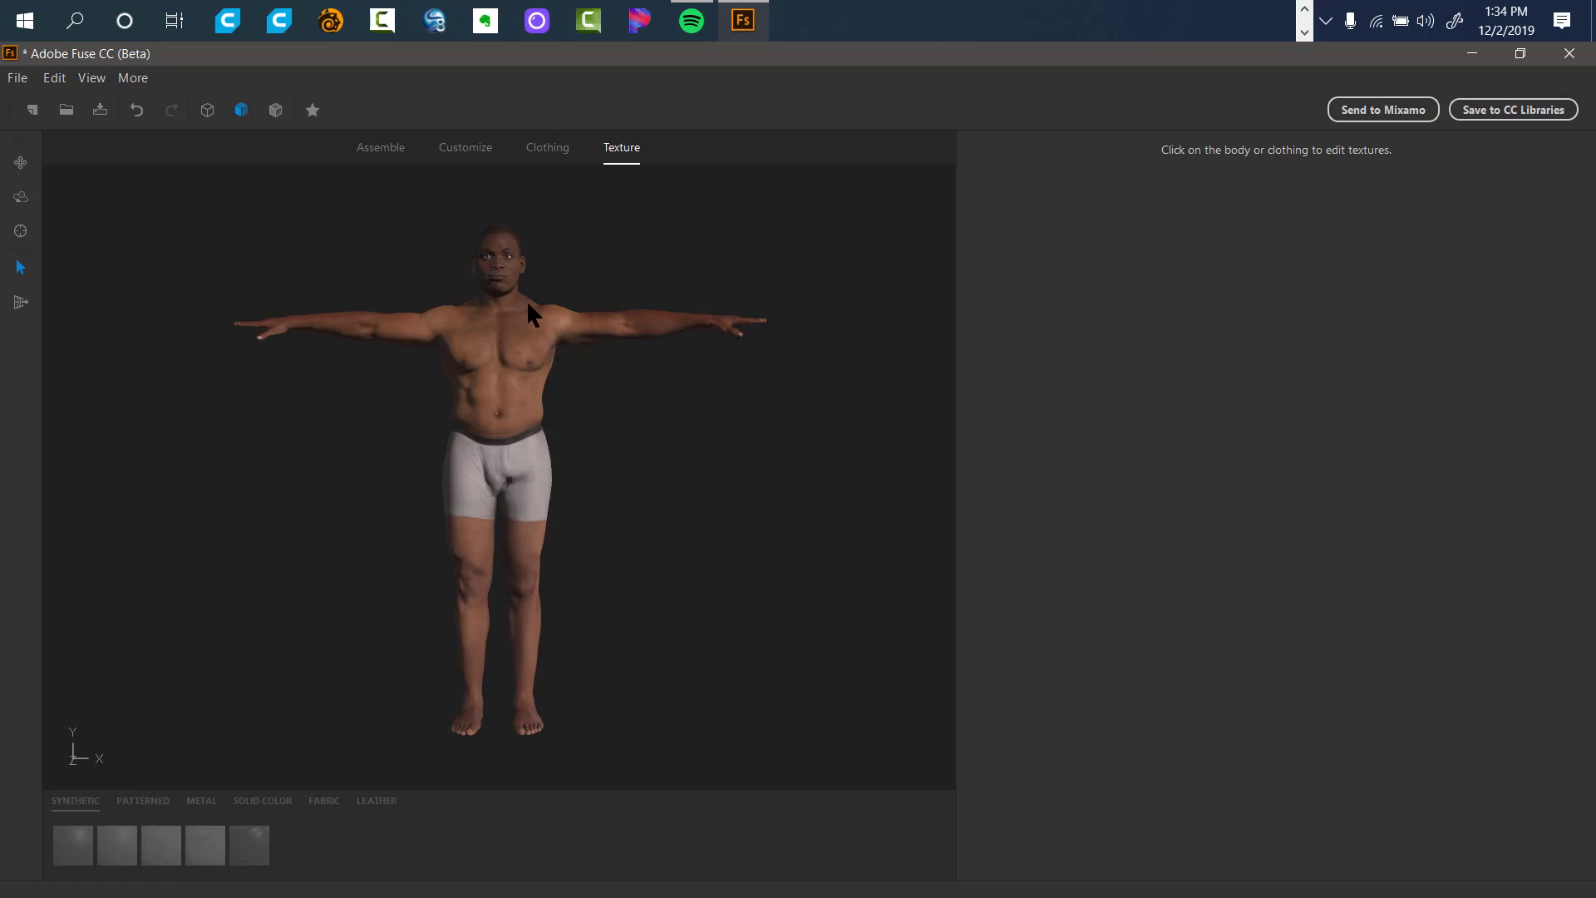
{"action": "left_click", "coordinate": [381, 150]}
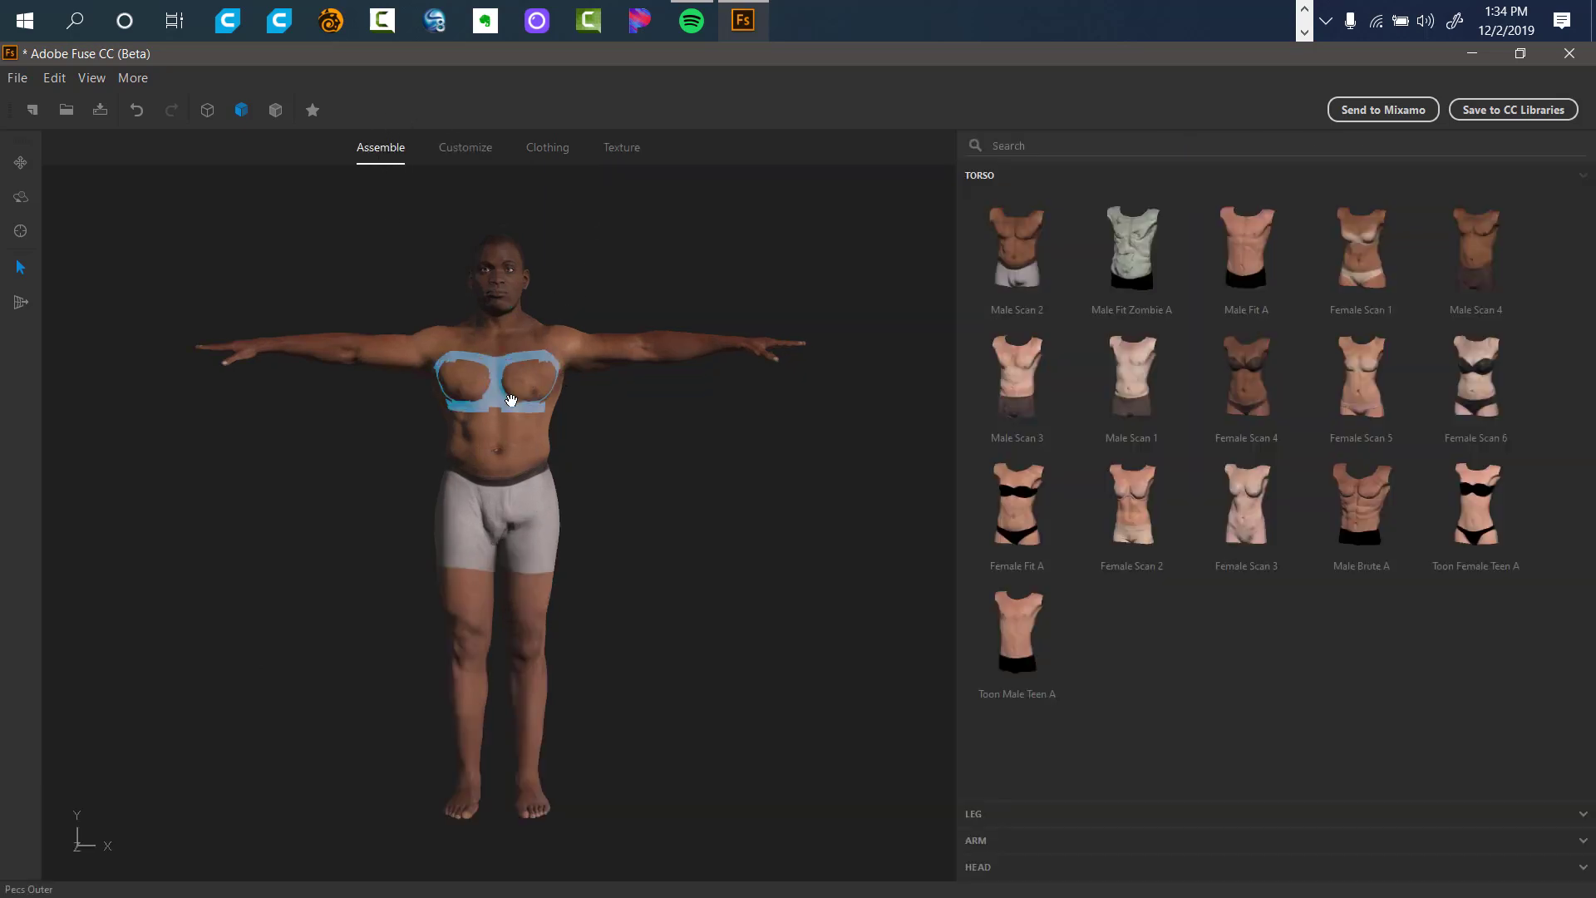
{"action": "left_click", "coordinate": [475, 153]}
{"action": "left_click", "coordinate": [544, 158]}
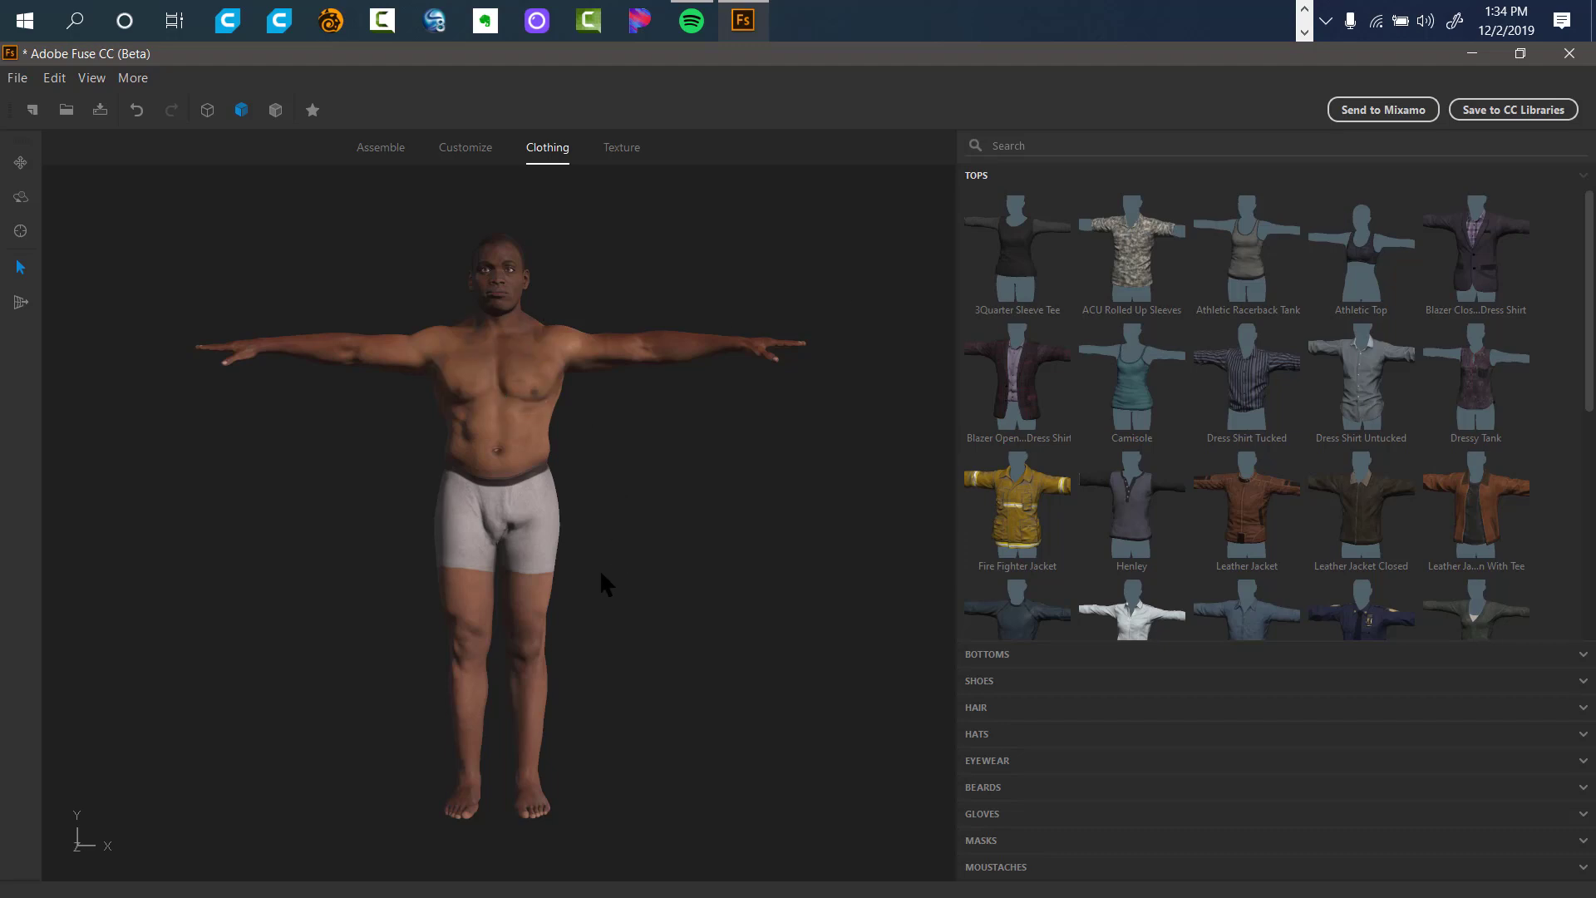
{"action": "left_click", "coordinate": [615, 151]}
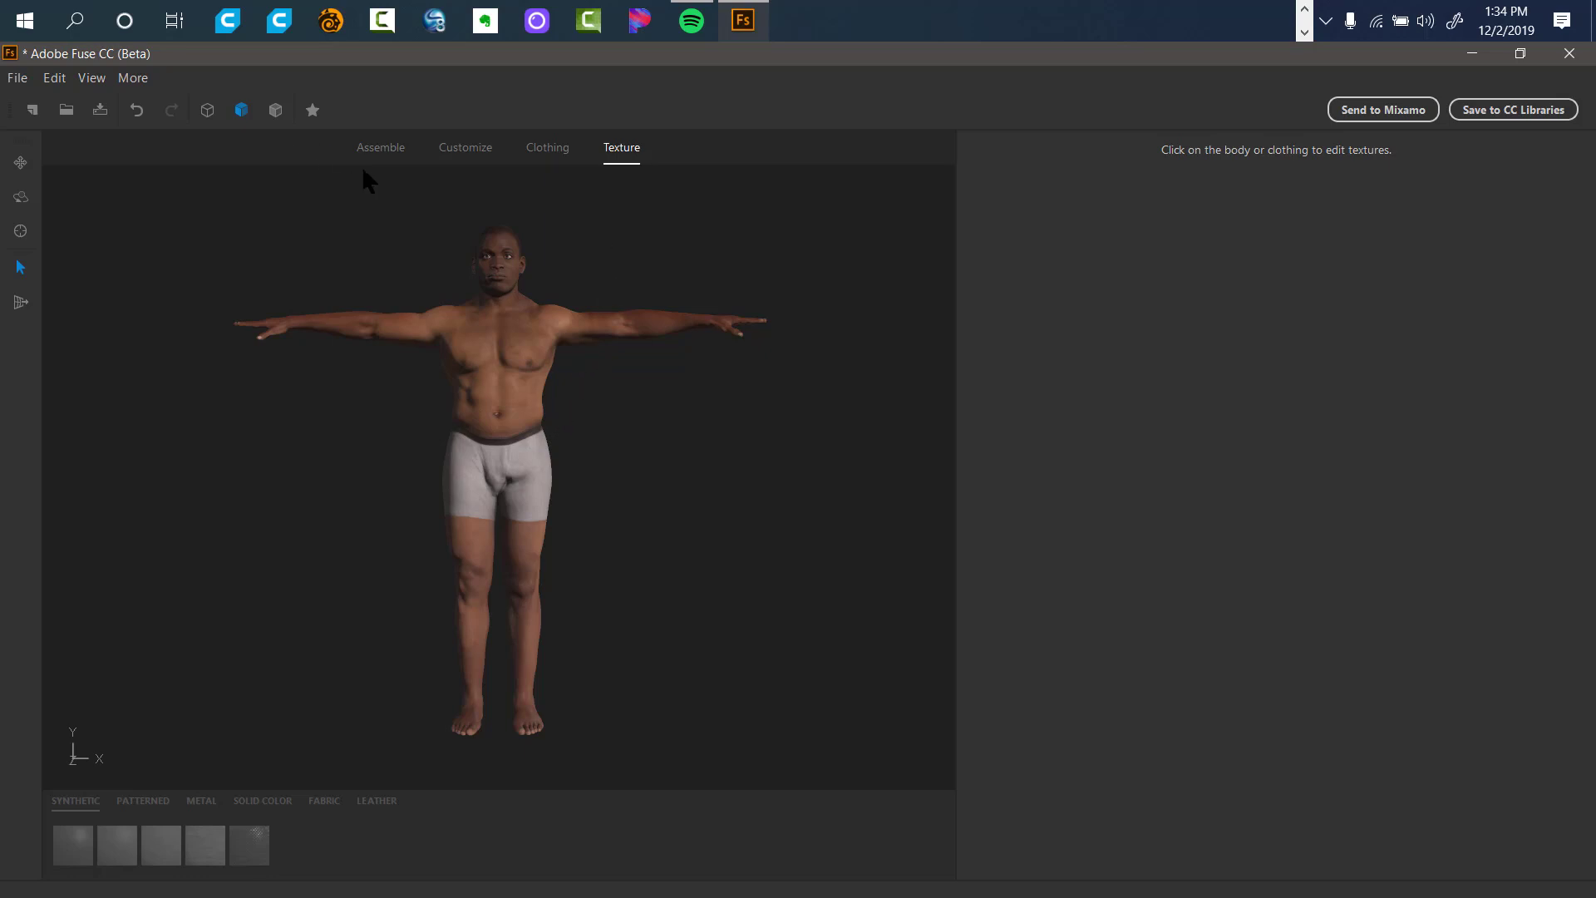
{"action": "left_click", "coordinate": [380, 153]}
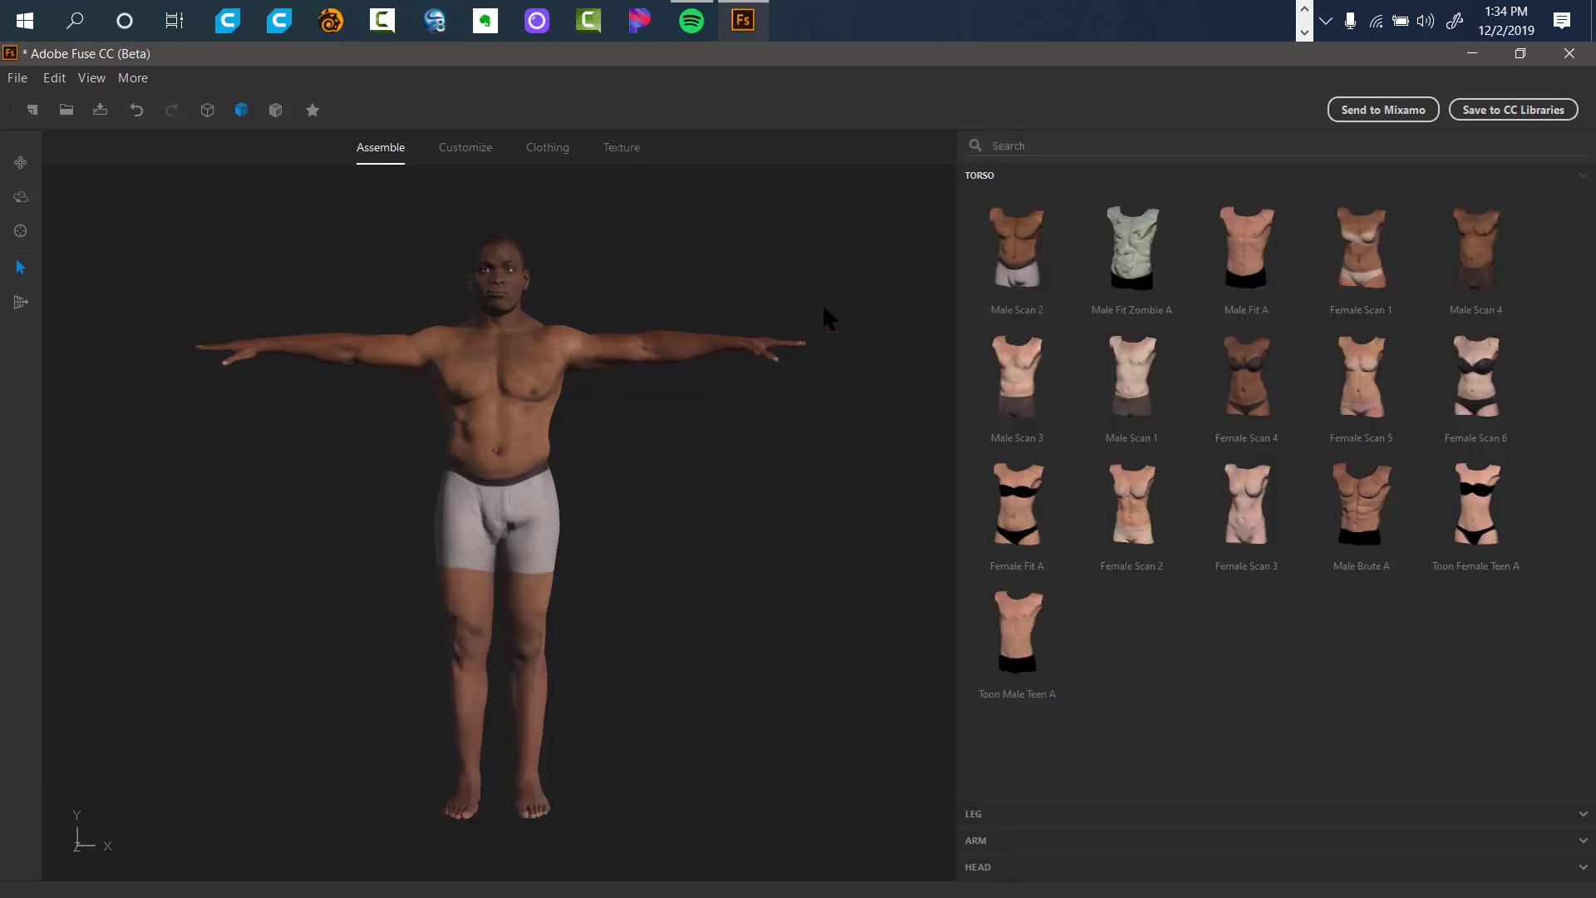
Customize the arms directly on the character, setting Bicep Small/Big to -29, Arms Short/Long to -7 and Arms Down/Up to -13.
{"action": "left_click", "coordinate": [464, 155]}
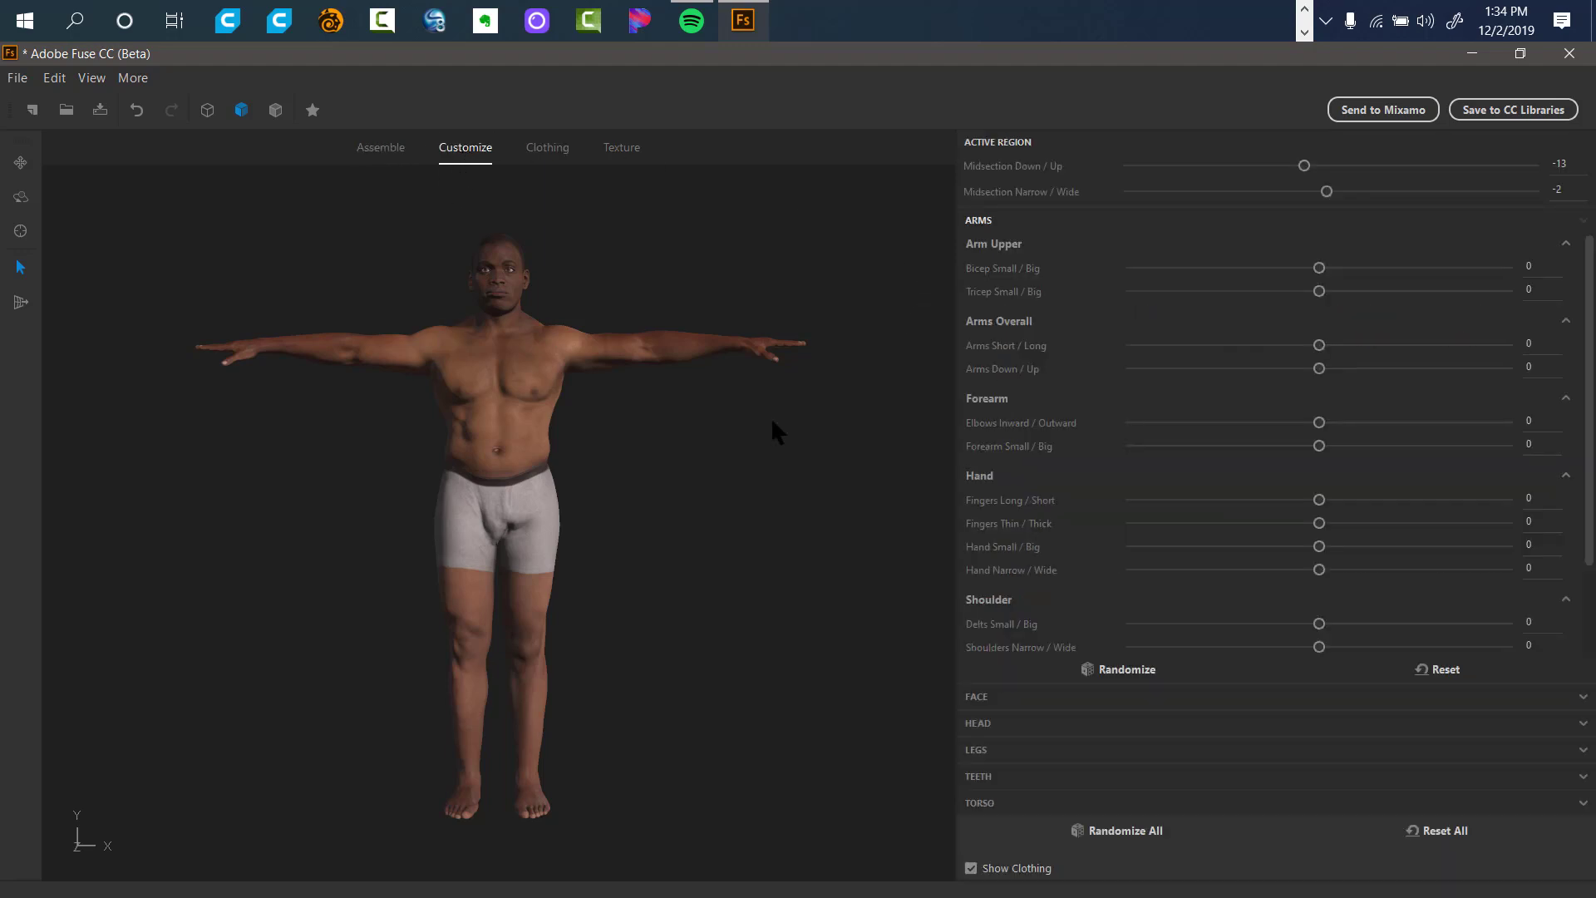
{"action": "left_click", "coordinate": [611, 353]}
{"action": "mouse_move", "coordinate": [608, 362]}
{"action": "left_mouse_down"}
{"action": "mouse_move", "coordinate": [629, 367]}
{"action": "mouse_move", "coordinate": [592, 367]}
{"action": "mouse_move", "coordinate": [776, 377]}
{"action": "mouse_move", "coordinate": [611, 369]}
{"action": "left_mouse_up"}
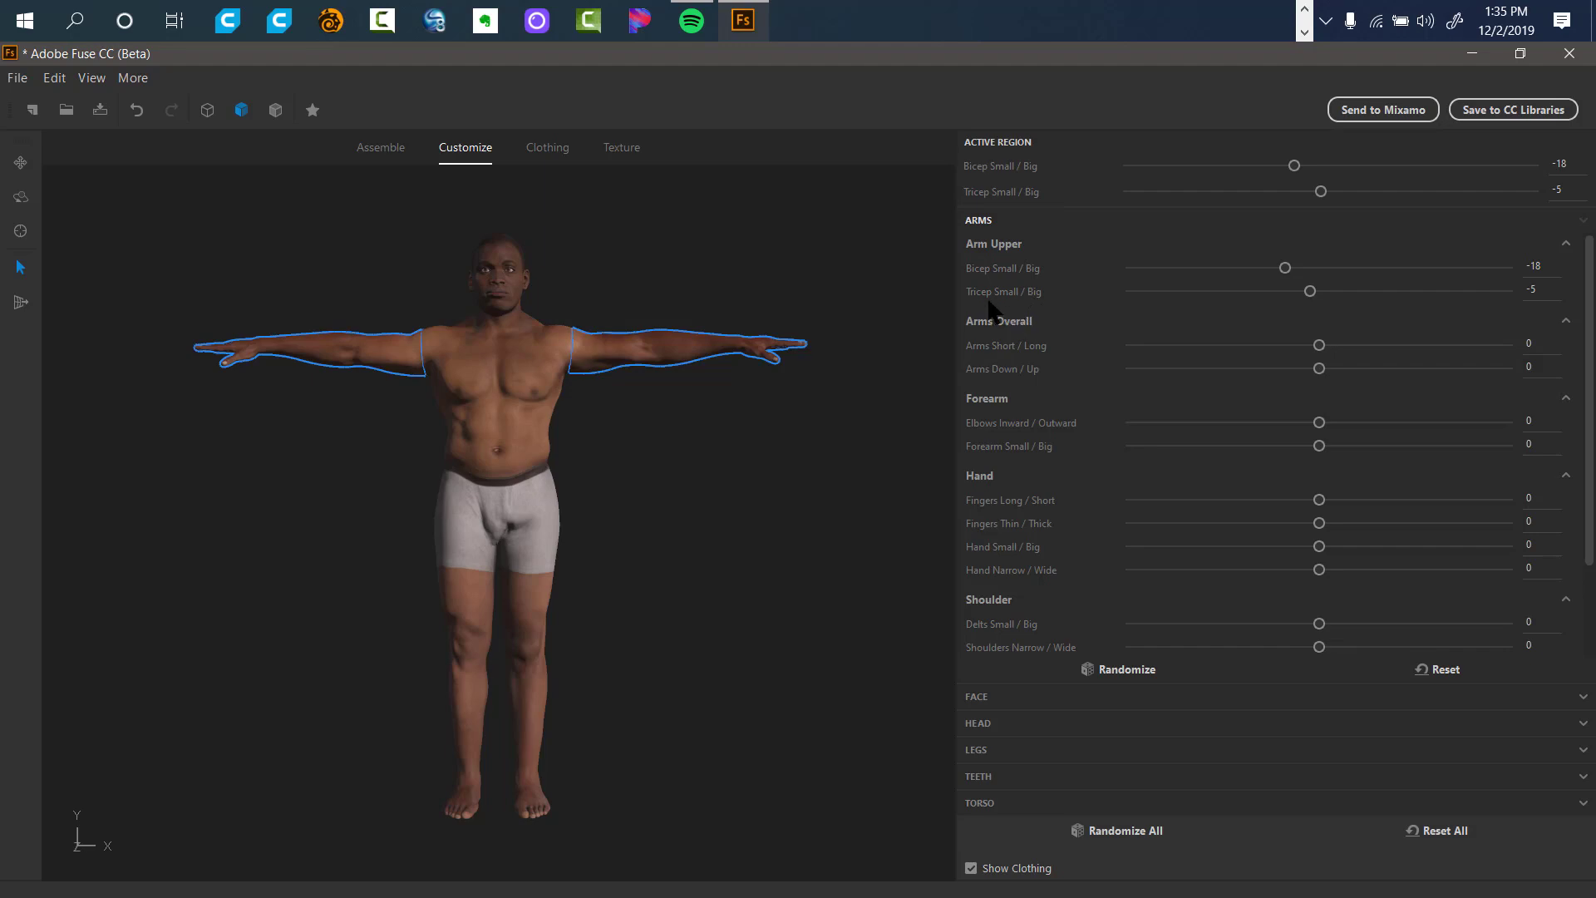
{"action": "left_click_drag", "start_coordinate": [619, 356], "coordinate": [674, 342]}
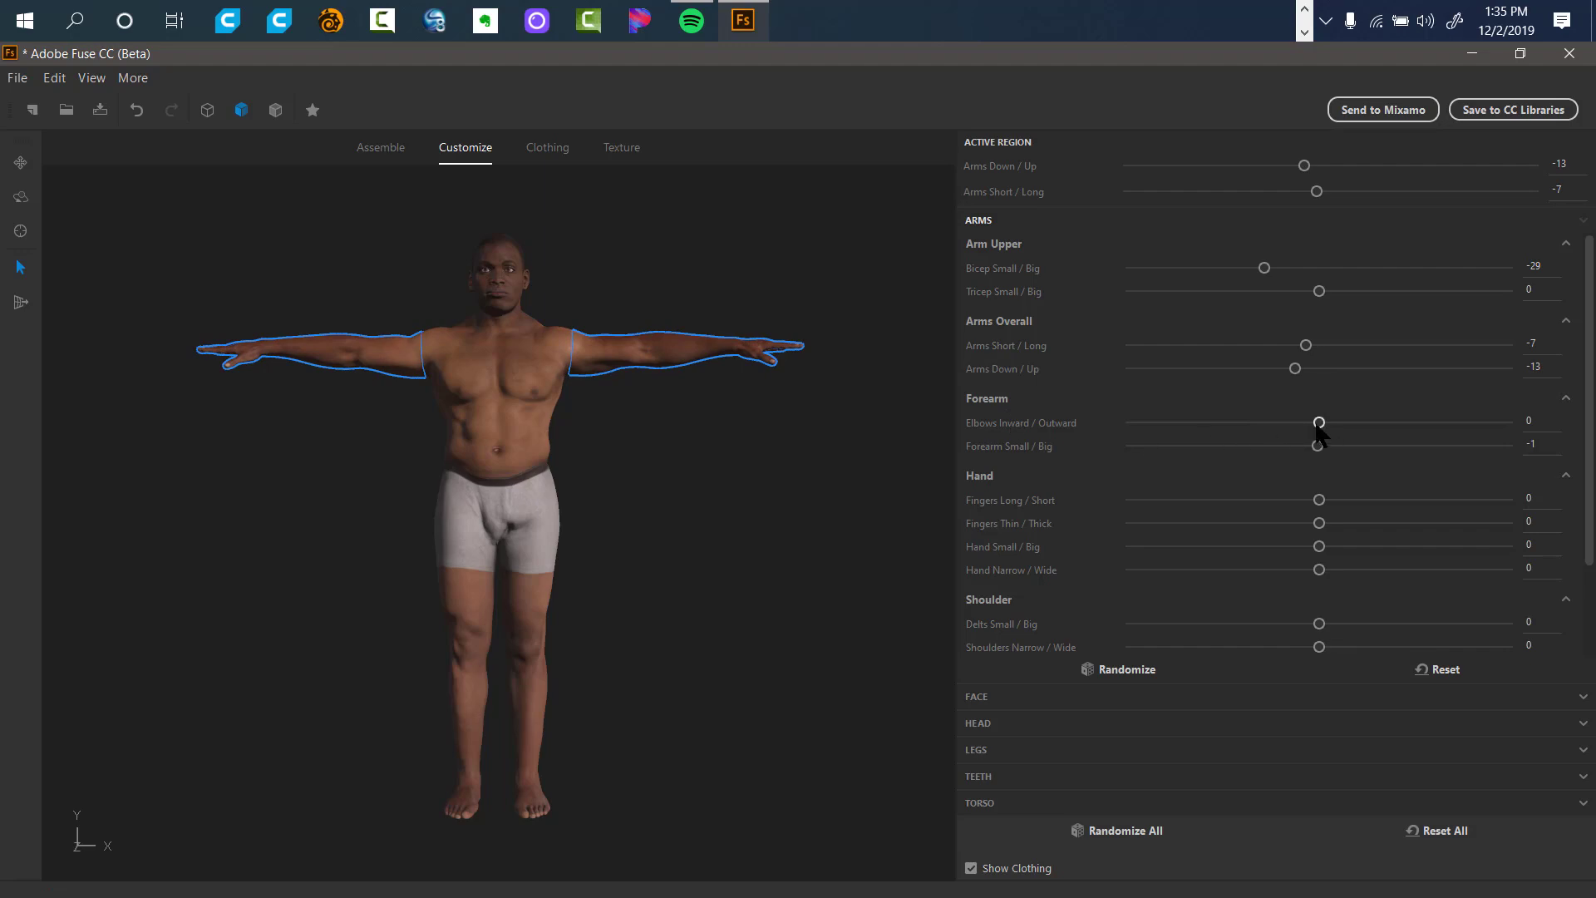
Set Elbows Inward/Outward to -5, Forearm Small/Big to 100, Hand Small/Big to 8 and Hand Narrow/Wide to 31.
{"action": "left_click_drag", "start_coordinate": [1320, 423], "coordinate": [939, 455]}
{"action": "left_click_drag", "start_coordinate": [1284, 475], "coordinate": [1592, 524]}
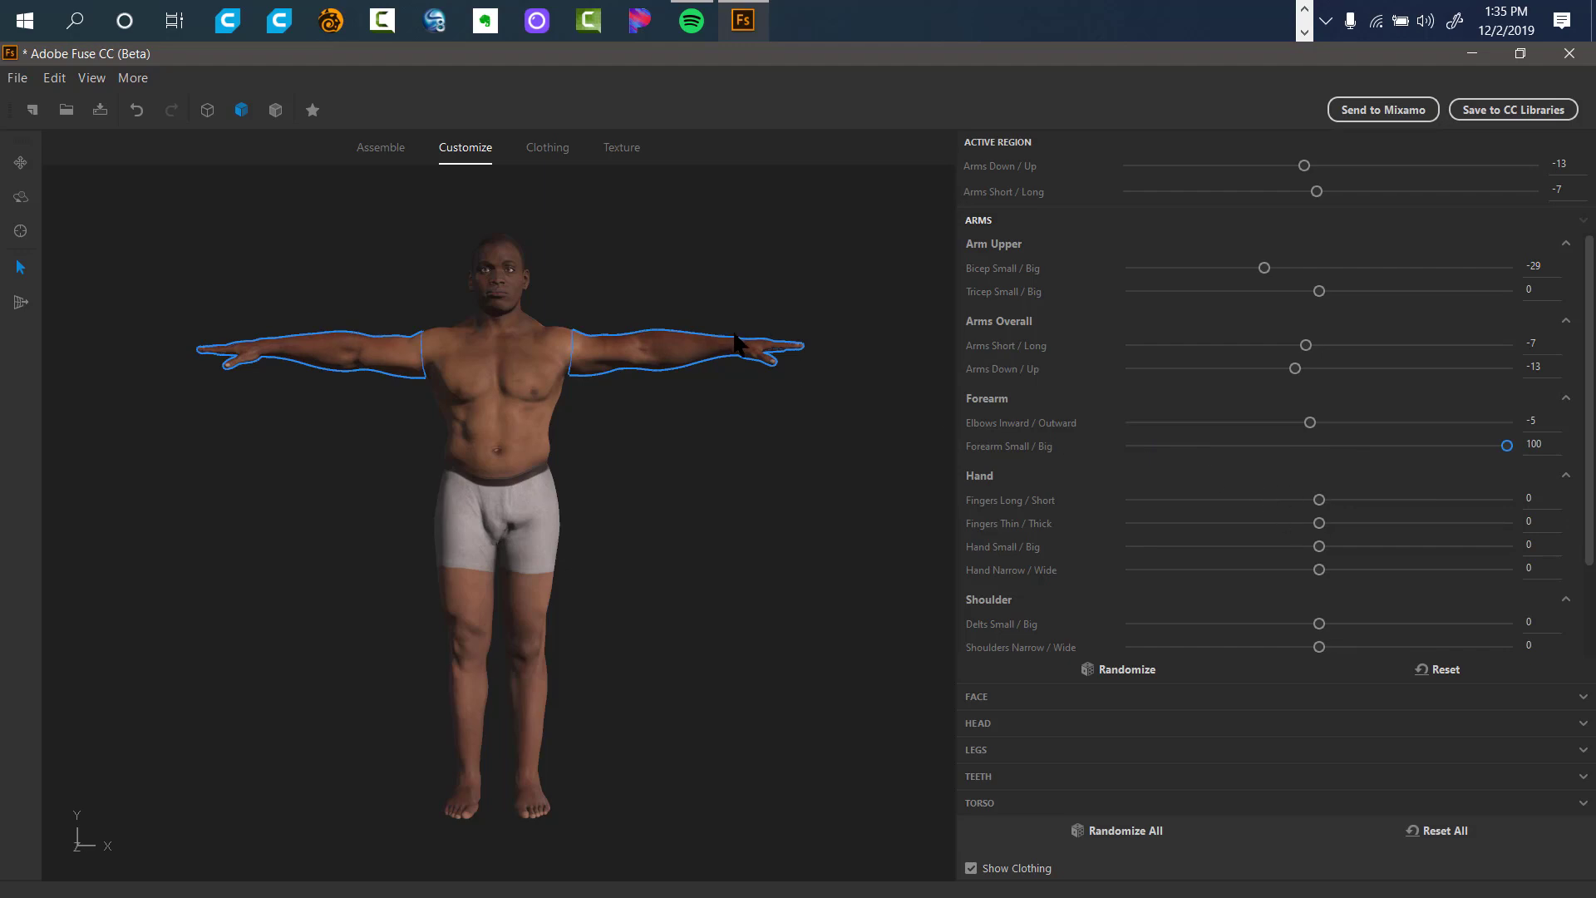
{"action": "left_click_drag", "start_coordinate": [816, 434], "coordinate": [489, 482]}
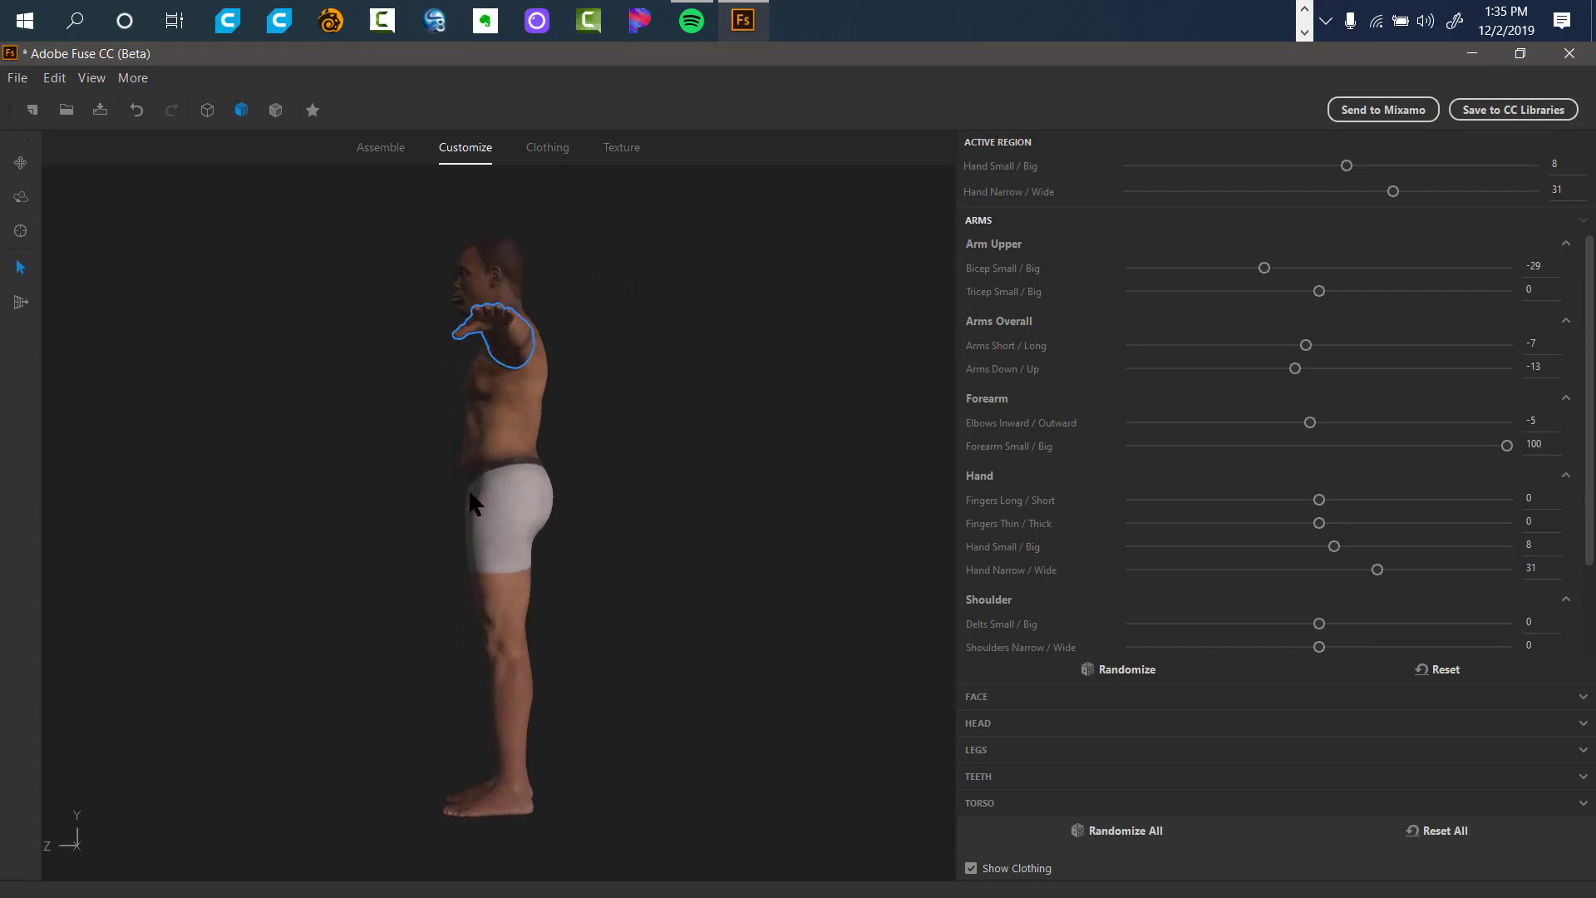
Reshape the legs directly on the character, setting Calves Thin/Thick to 100 and Thighs Thin/Thick to 36.
{"action": "left_click", "coordinate": [517, 701]}
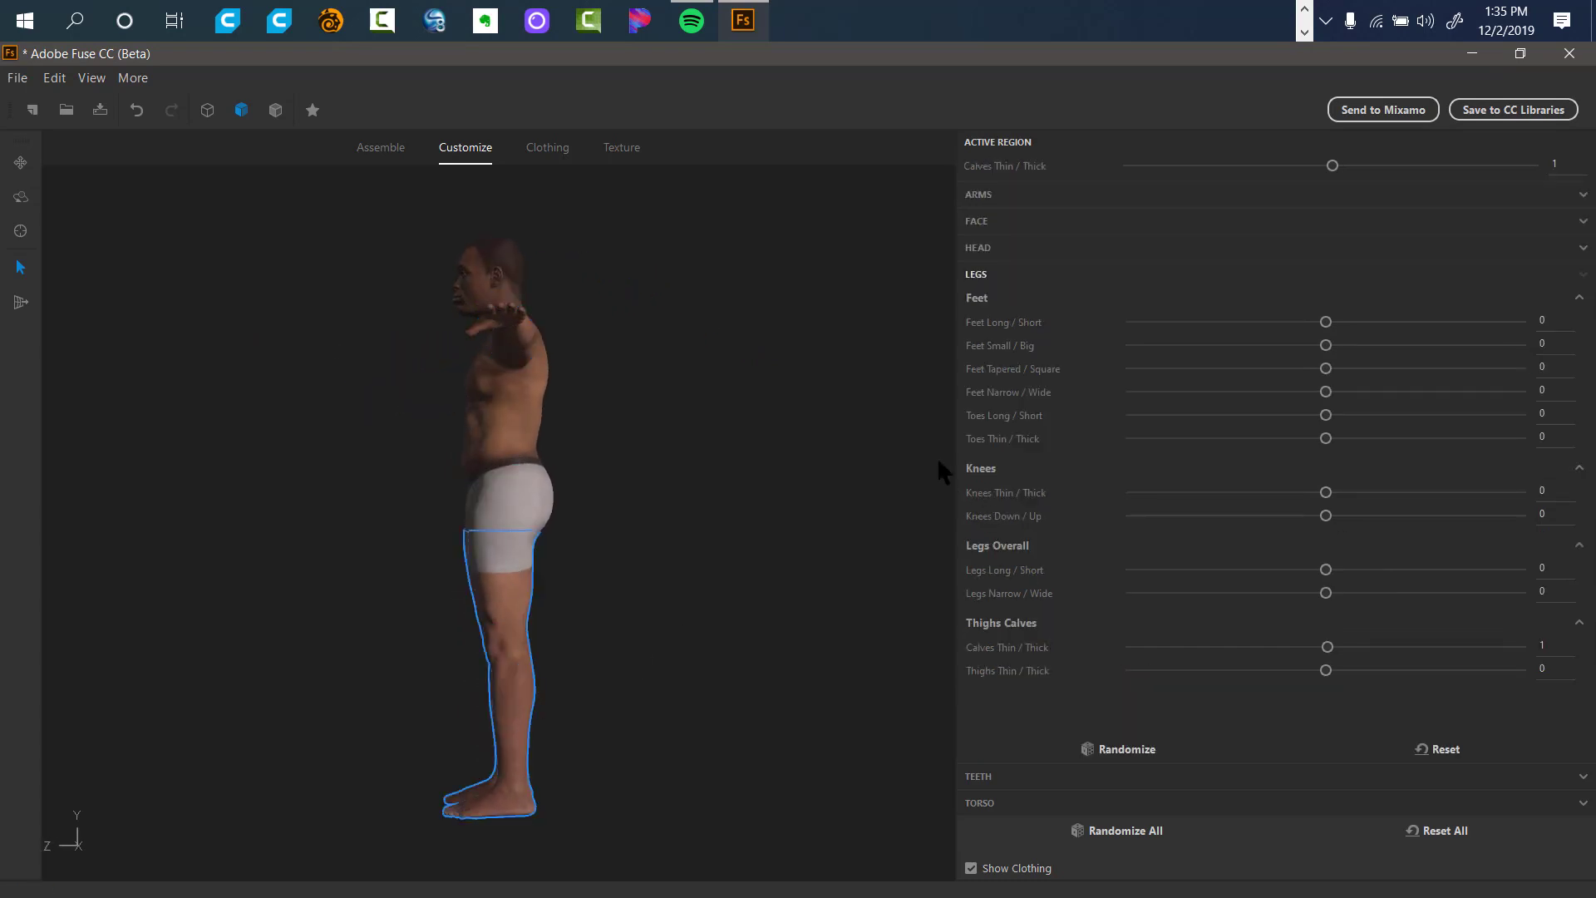
{"action": "left_click_drag", "start_coordinate": [537, 671], "coordinate": [815, 562]}
{"action": "left_click_drag", "start_coordinate": [515, 565], "coordinate": [668, 566]}
{"action": "left_click_drag", "start_coordinate": [566, 563], "coordinate": [540, 572]}
{"action": "middle_click_drag", "start_coordinate": [728, 591], "coordinate": [1015, 636]}
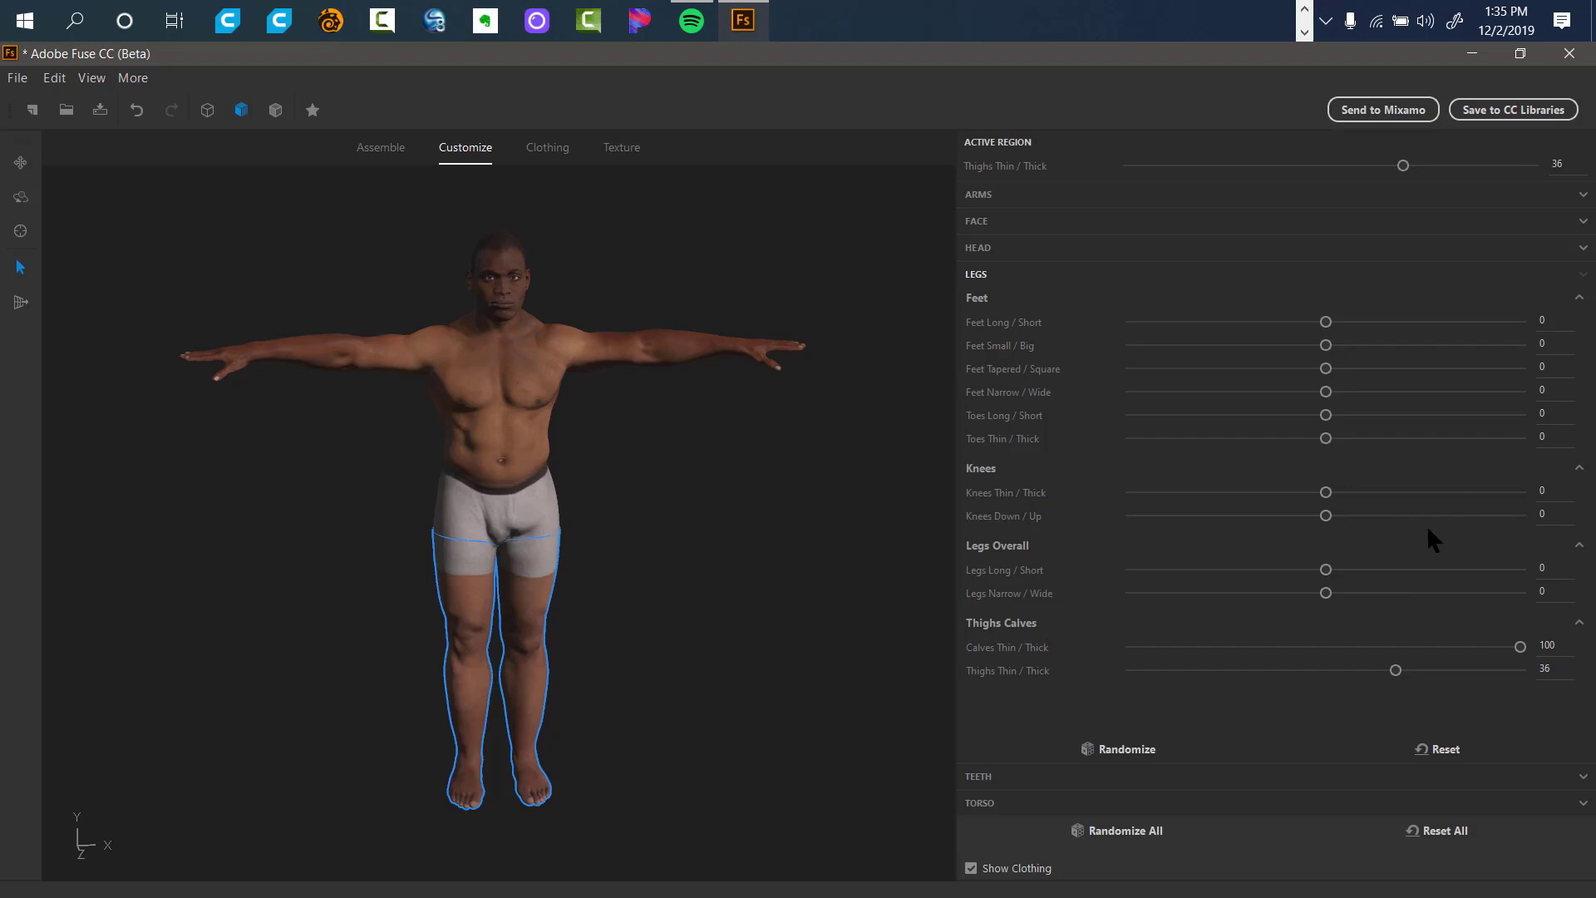
Select the character's head and set Brows Mid Forward/Back to -3.
{"action": "left_click", "coordinate": [500, 301]}
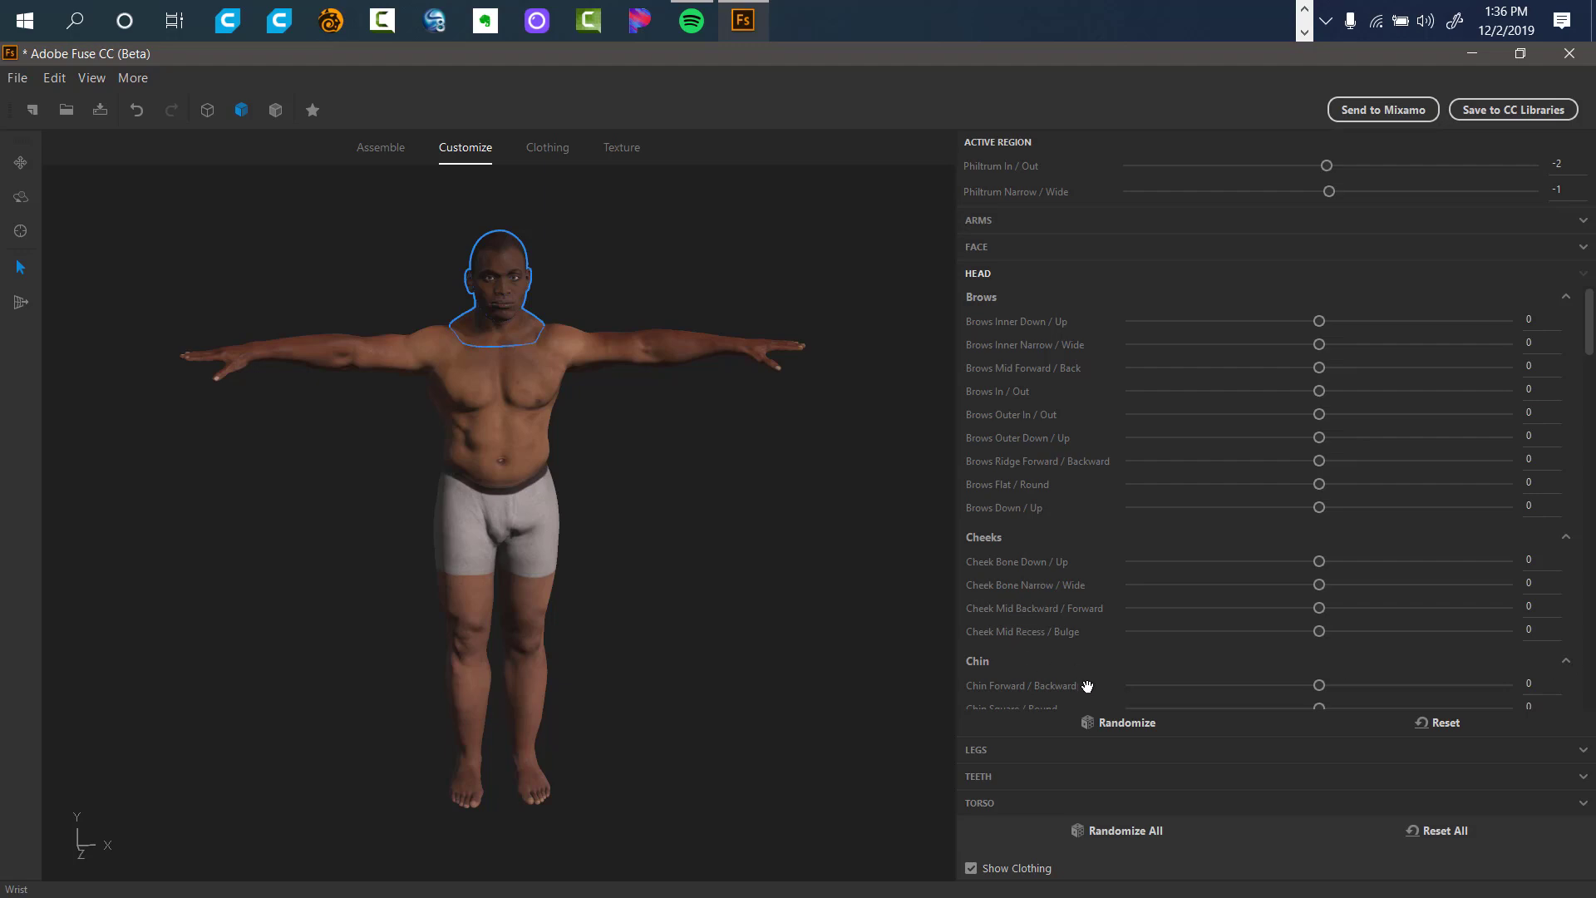
{"action": "mouse_move", "coordinate": [1590, 336]}
{"action": "left_mouse_down"}
{"action": "mouse_move", "coordinate": [1544, 486]}
{"action": "mouse_move", "coordinate": [1582, 509]}
{"action": "mouse_move", "coordinate": [1529, 683]}
{"action": "mouse_move", "coordinate": [1573, 324]}
{"action": "left_mouse_up"}
{"action": "mouse_move", "coordinate": [1320, 370]}
{"action": "left_mouse_down"}
{"action": "mouse_move", "coordinate": [1475, 395]}
{"action": "mouse_move", "coordinate": [1250, 377]}
{"action": "mouse_move", "coordinate": [1319, 389]}
{"action": "left_mouse_up"}
{"action": "right_click_drag", "start_coordinate": [569, 296], "coordinate": [570, 251]}
{"action": "scroll", "coordinate": [556, 391], "scroll_direction": "down", "scroll_amount": 4}
{"action": "scroll", "coordinate": [563, 363], "scroll_direction": "up", "scroll_amount": 8}
{"action": "scroll", "coordinate": [560, 374], "scroll_direction": "down", "scroll_amount": 4}
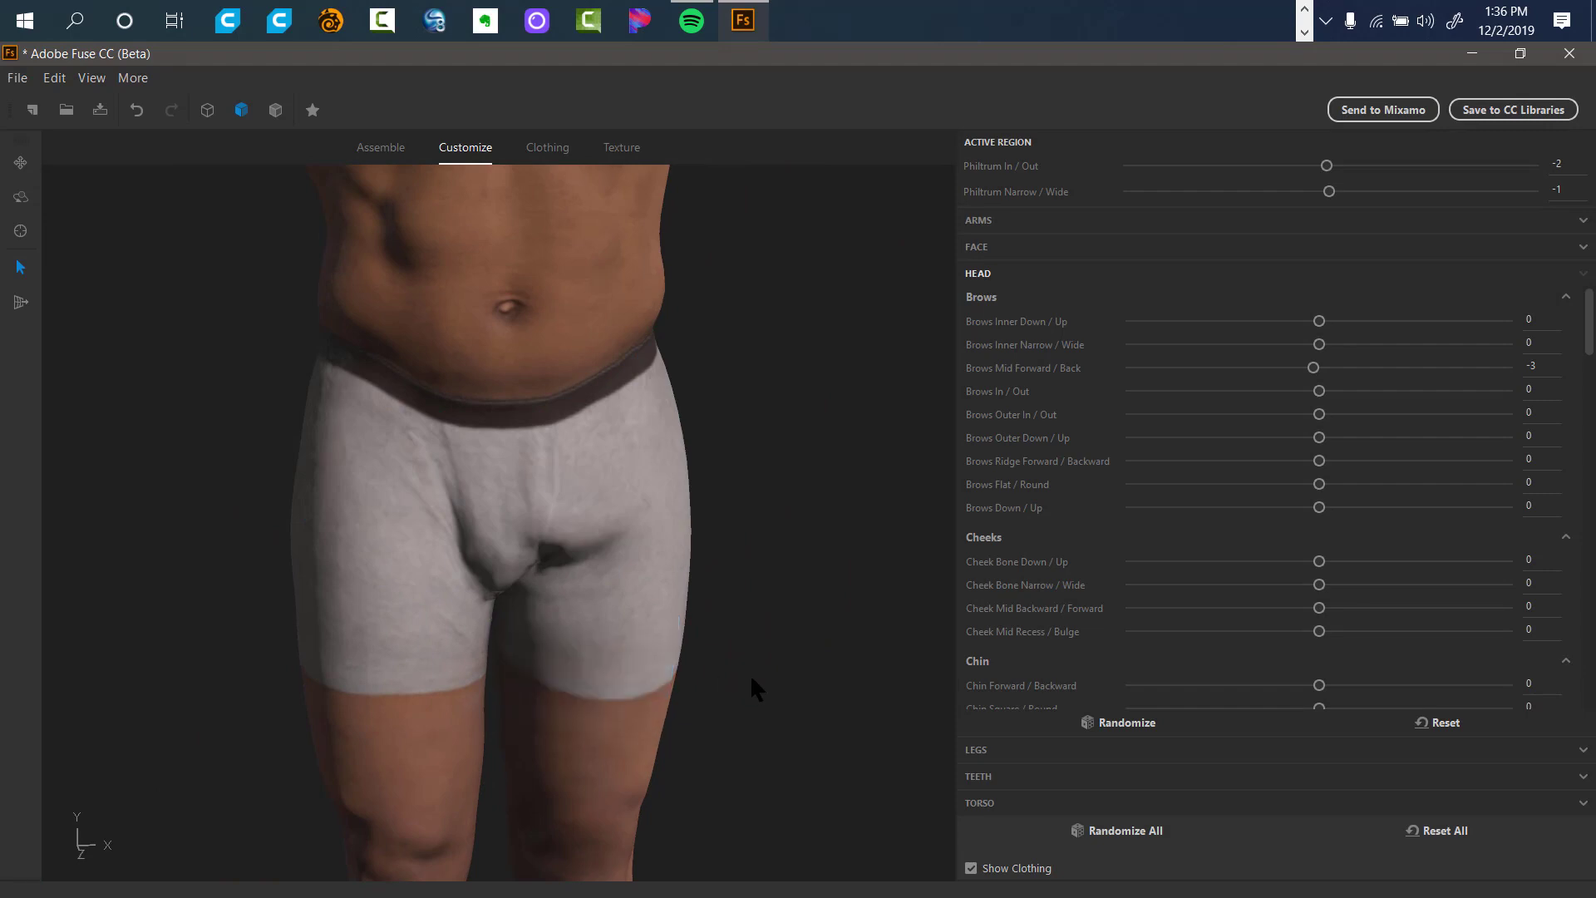
{"action": "scroll", "coordinate": [739, 682], "scroll_direction": "up", "scroll_amount": 6}
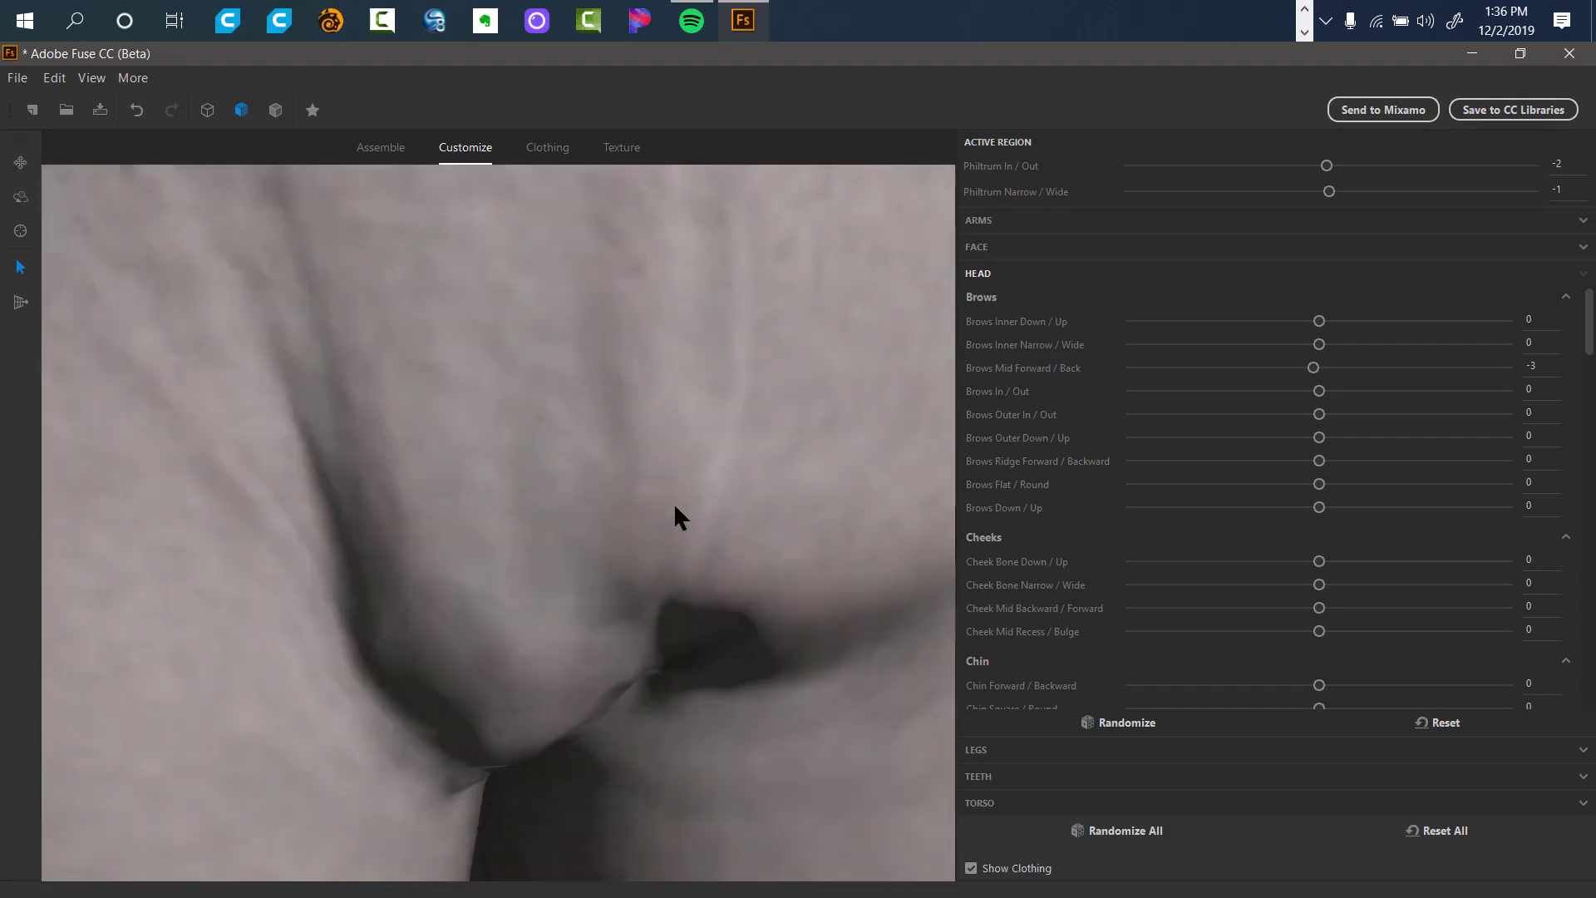
{"action": "right_click_drag", "start_coordinate": [675, 506], "coordinate": [588, 725]}
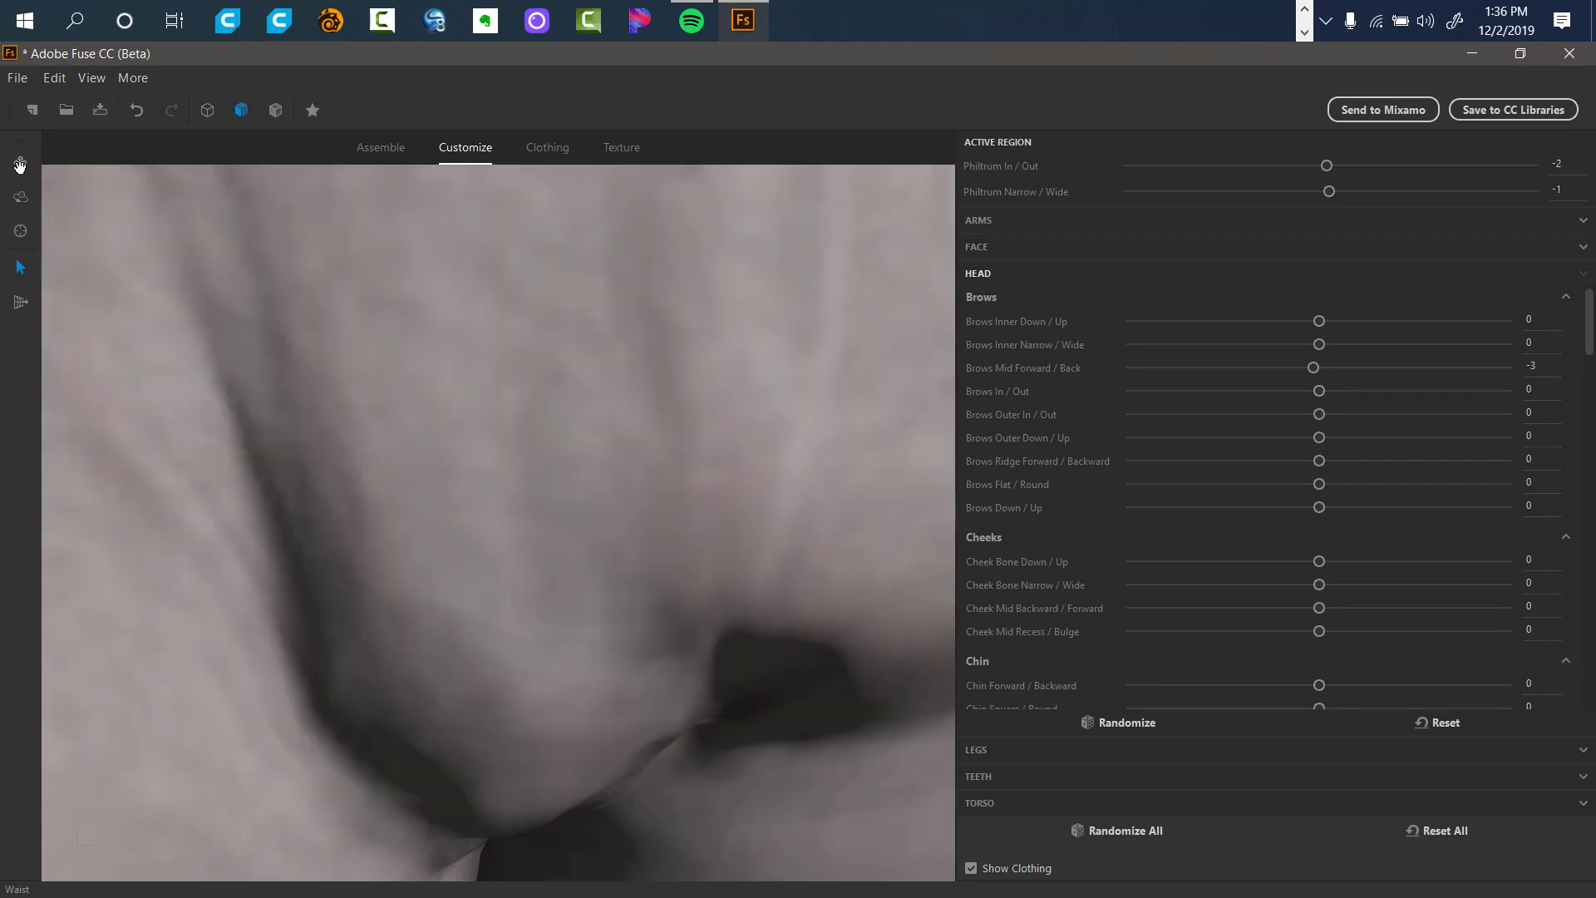
{"action": "left_click", "coordinate": [20, 162]}
{"action": "left_click_drag", "start_coordinate": [784, 523], "coordinate": [561, 392]}
{"action": "left_click_drag", "start_coordinate": [460, 651], "coordinate": [463, 712]}
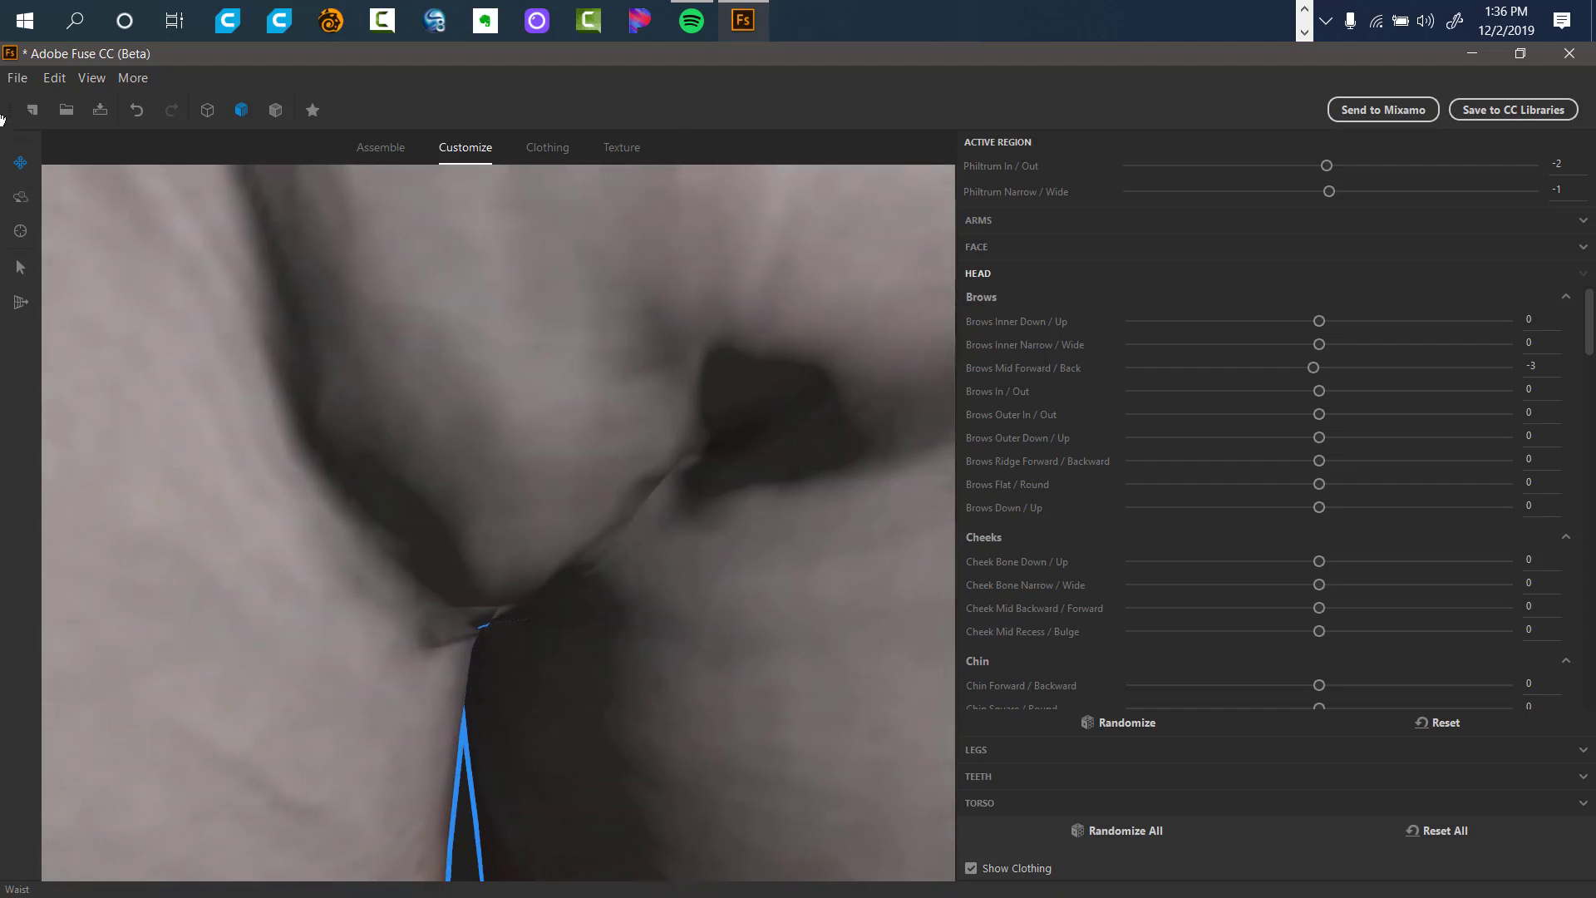
{"action": "left_click", "coordinate": [20, 233]}
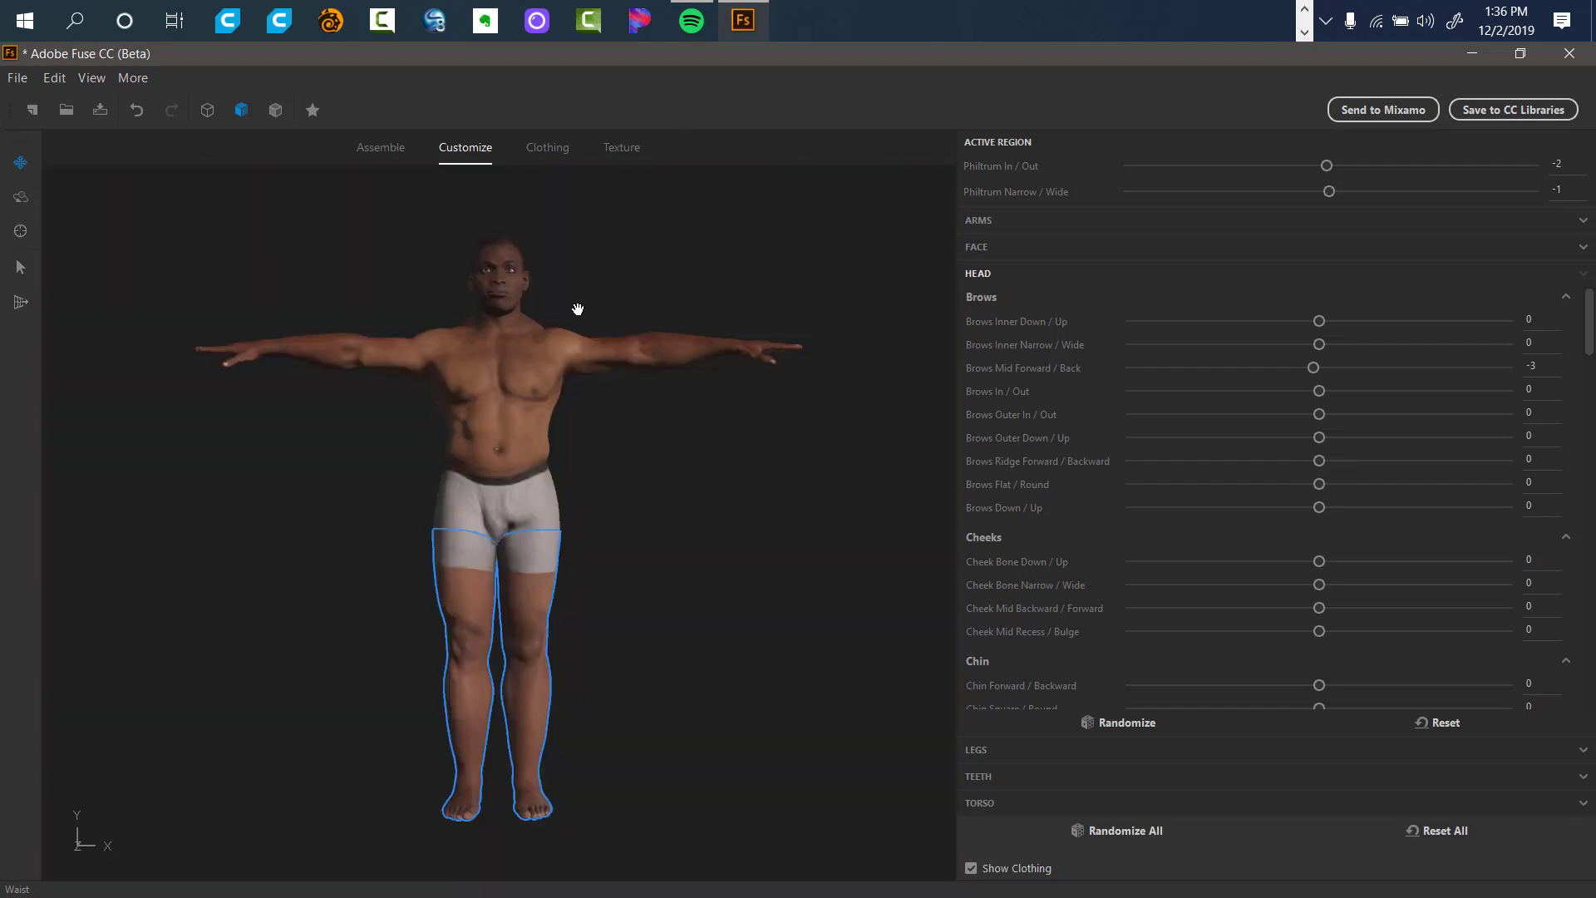
Try brow and cheek bone adjustments on the character's head.
{"action": "left_click_drag", "start_coordinate": [552, 251], "coordinate": [588, 452]}
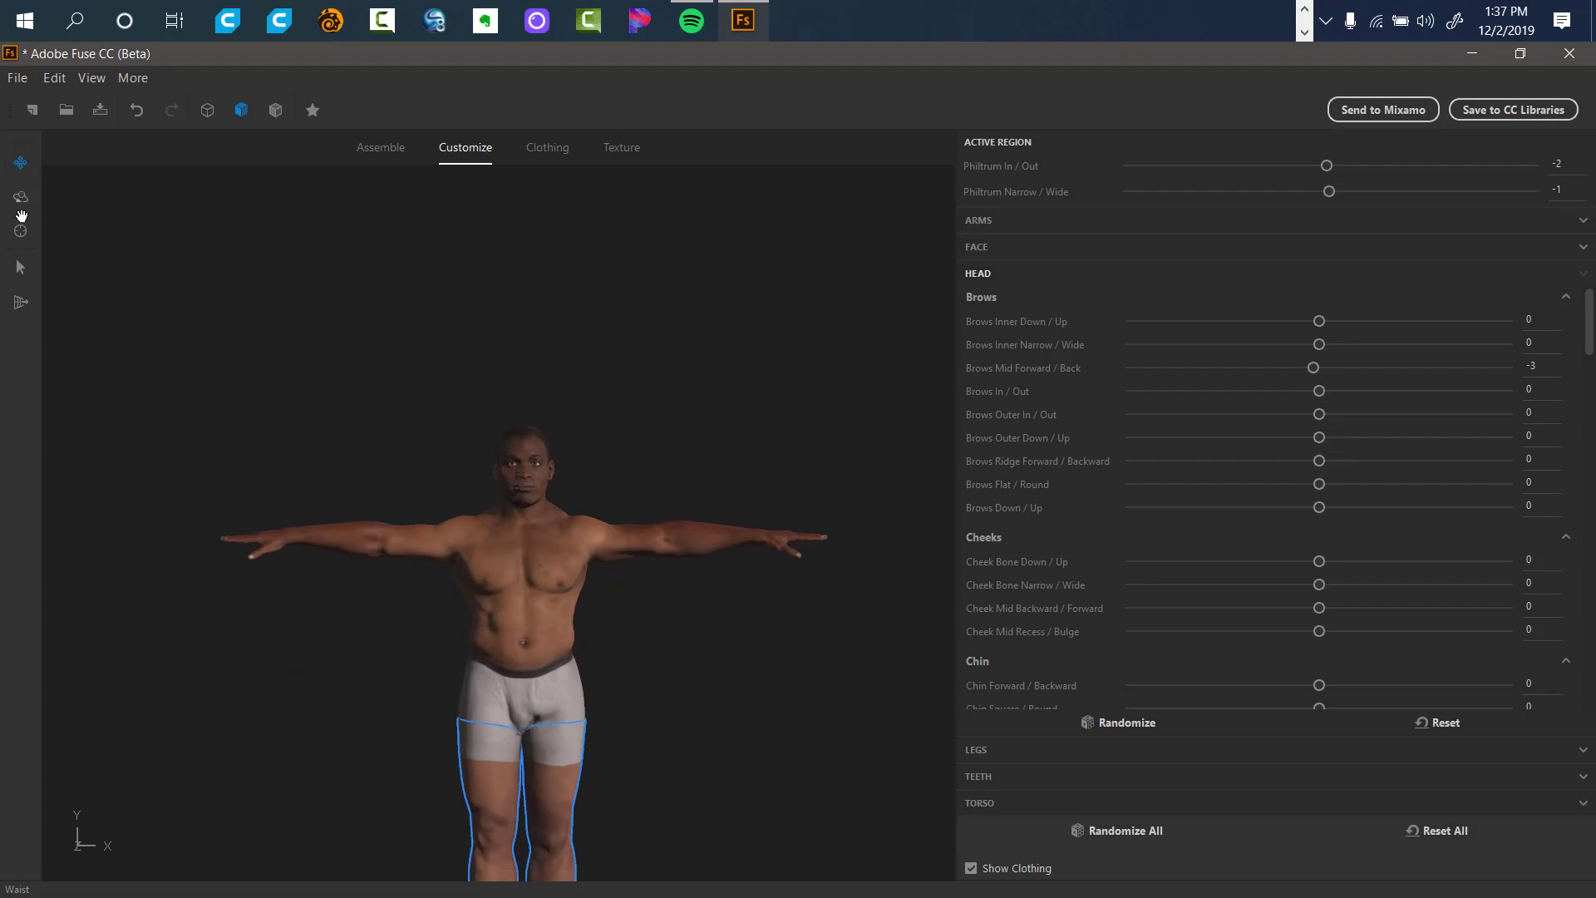
{"action": "left_click", "coordinate": [20, 268]}
{"action": "scroll", "coordinate": [646, 377], "scroll_direction": "up", "scroll_amount": 5}
{"action": "scroll", "coordinate": [697, 223], "scroll_direction": "up", "scroll_amount": 6}
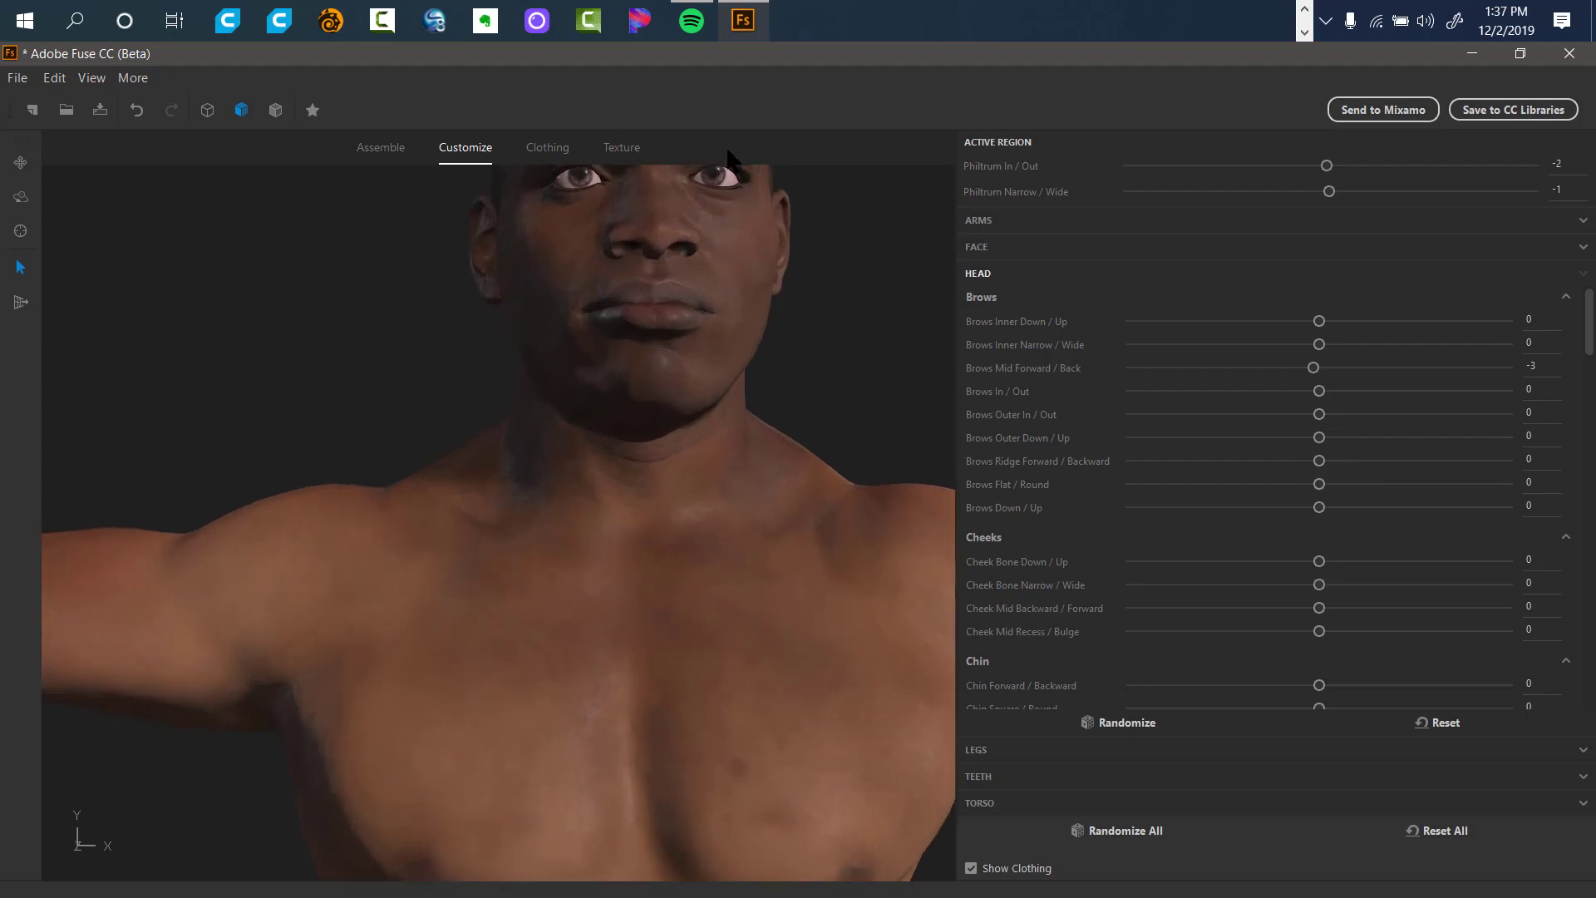
{"action": "right_click", "coordinate": [733, 90]}
{"action": "left_click", "coordinate": [20, 163]}
{"action": "left_click_drag", "start_coordinate": [310, 336], "coordinate": [250, 551]}
{"action": "left_click_drag", "start_coordinate": [114, 354], "coordinate": [207, 384]}
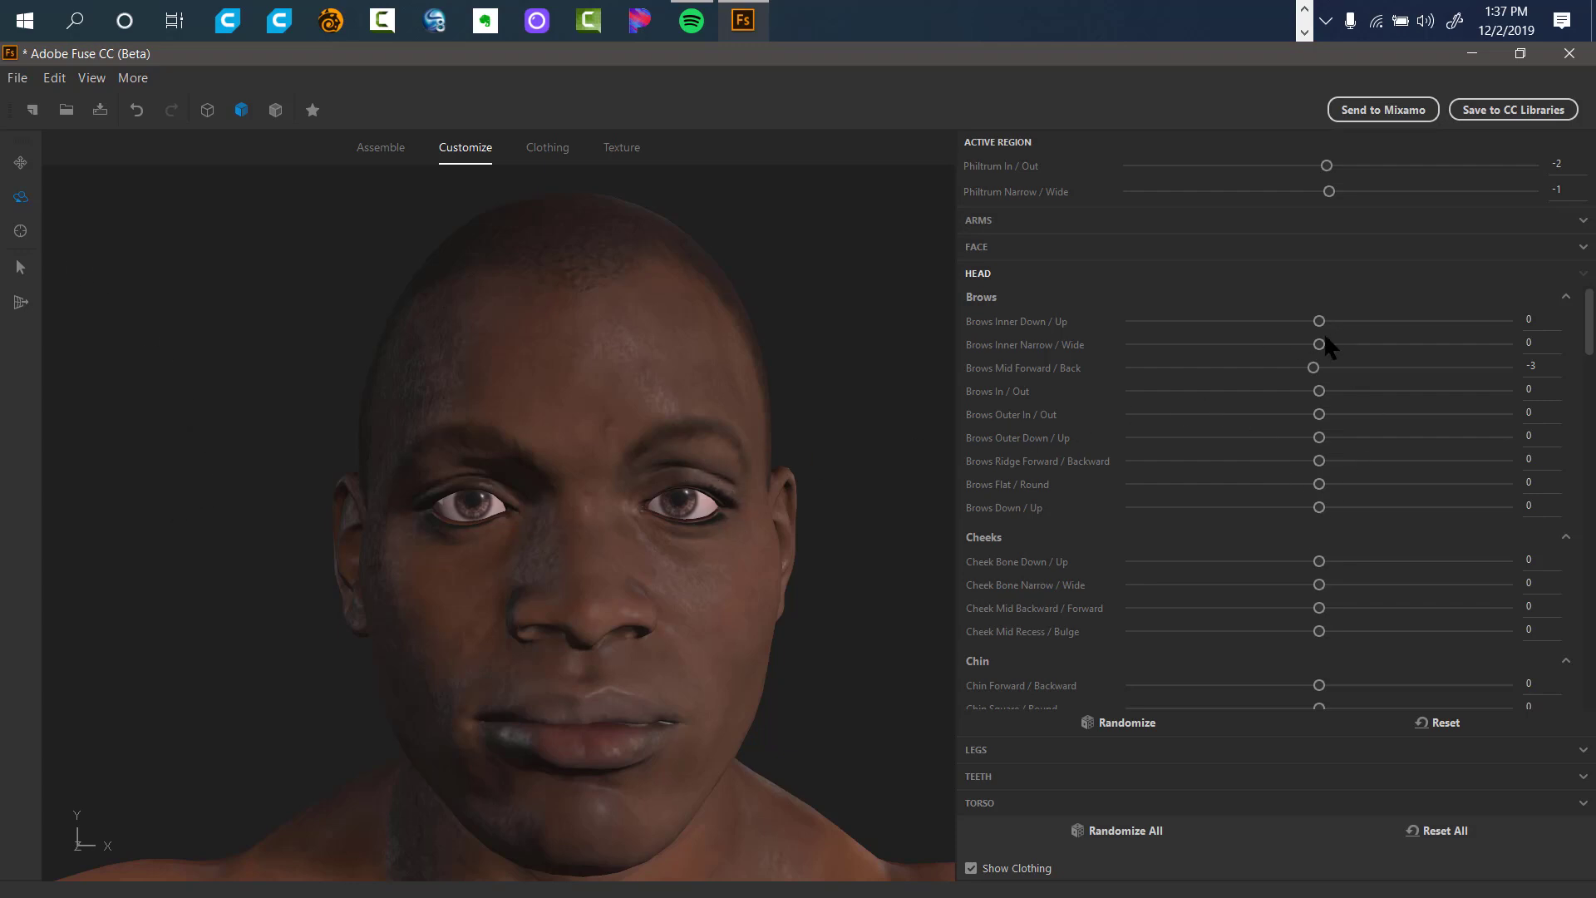
{"action": "left_click_drag", "start_coordinate": [1319, 321], "coordinate": [1401, 573]}
{"action": "mouse_move", "coordinate": [1518, 579]}
{"action": "left_mouse_down"}
{"action": "mouse_move", "coordinate": [1104, 535]}
{"action": "mouse_move", "coordinate": [1275, 577]}
{"action": "mouse_move", "coordinate": [1529, 567]}
{"action": "left_mouse_up"}
{"action": "left_click_drag", "start_coordinate": [1343, 583], "coordinate": [1347, 585]}
Set the face's Angry expression to 100.
{"action": "left_click", "coordinate": [1582, 248]}
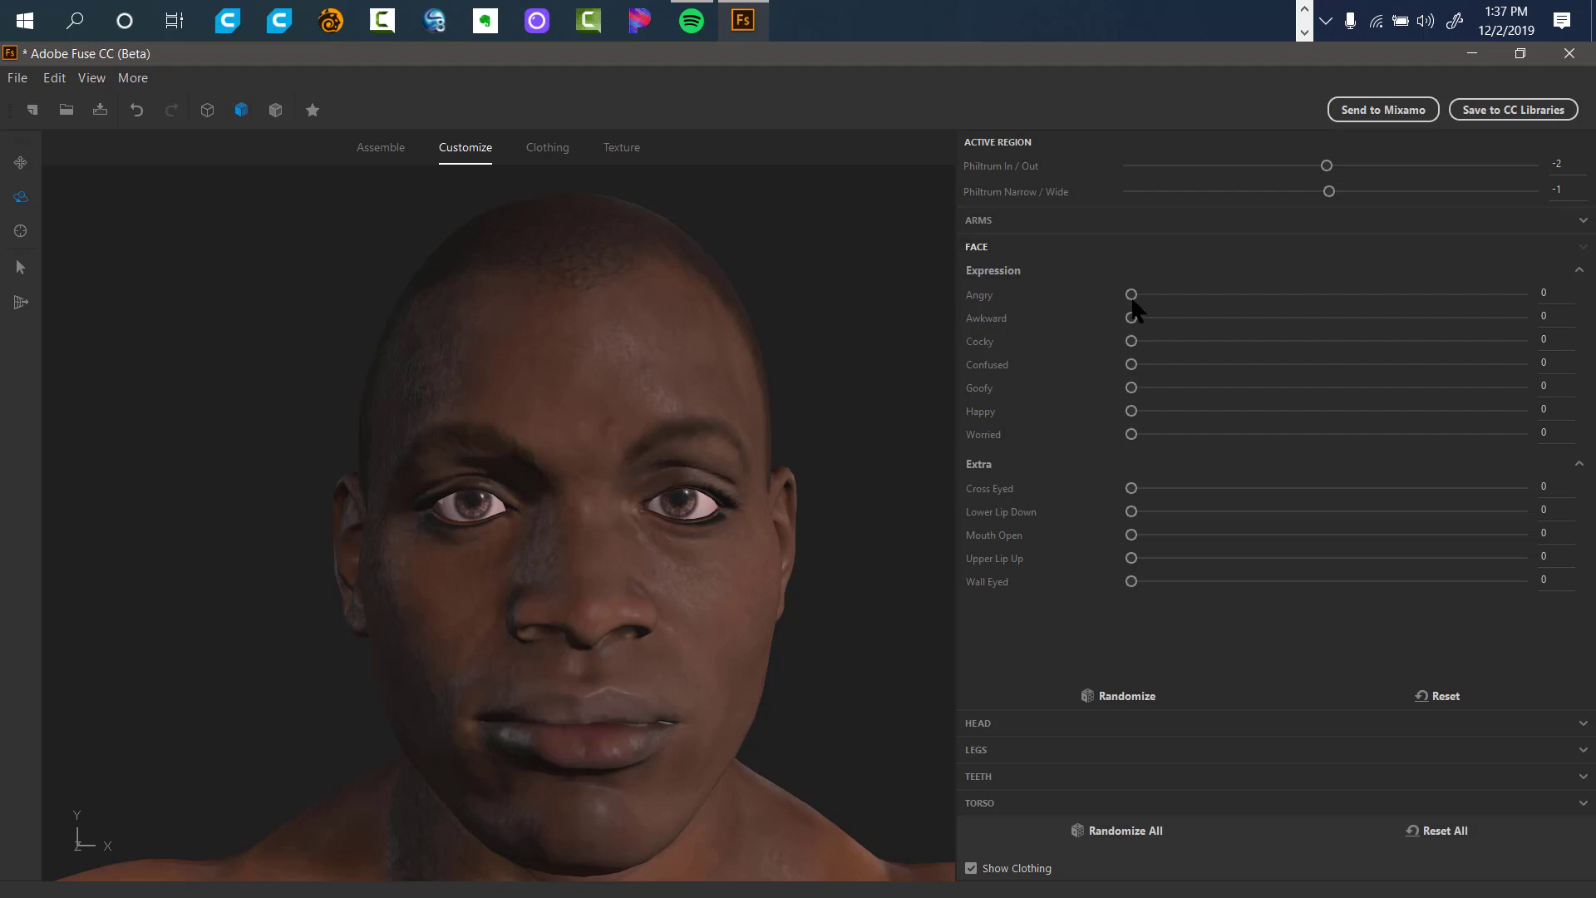
{"action": "left_click_drag", "start_coordinate": [1131, 297], "coordinate": [1546, 366]}
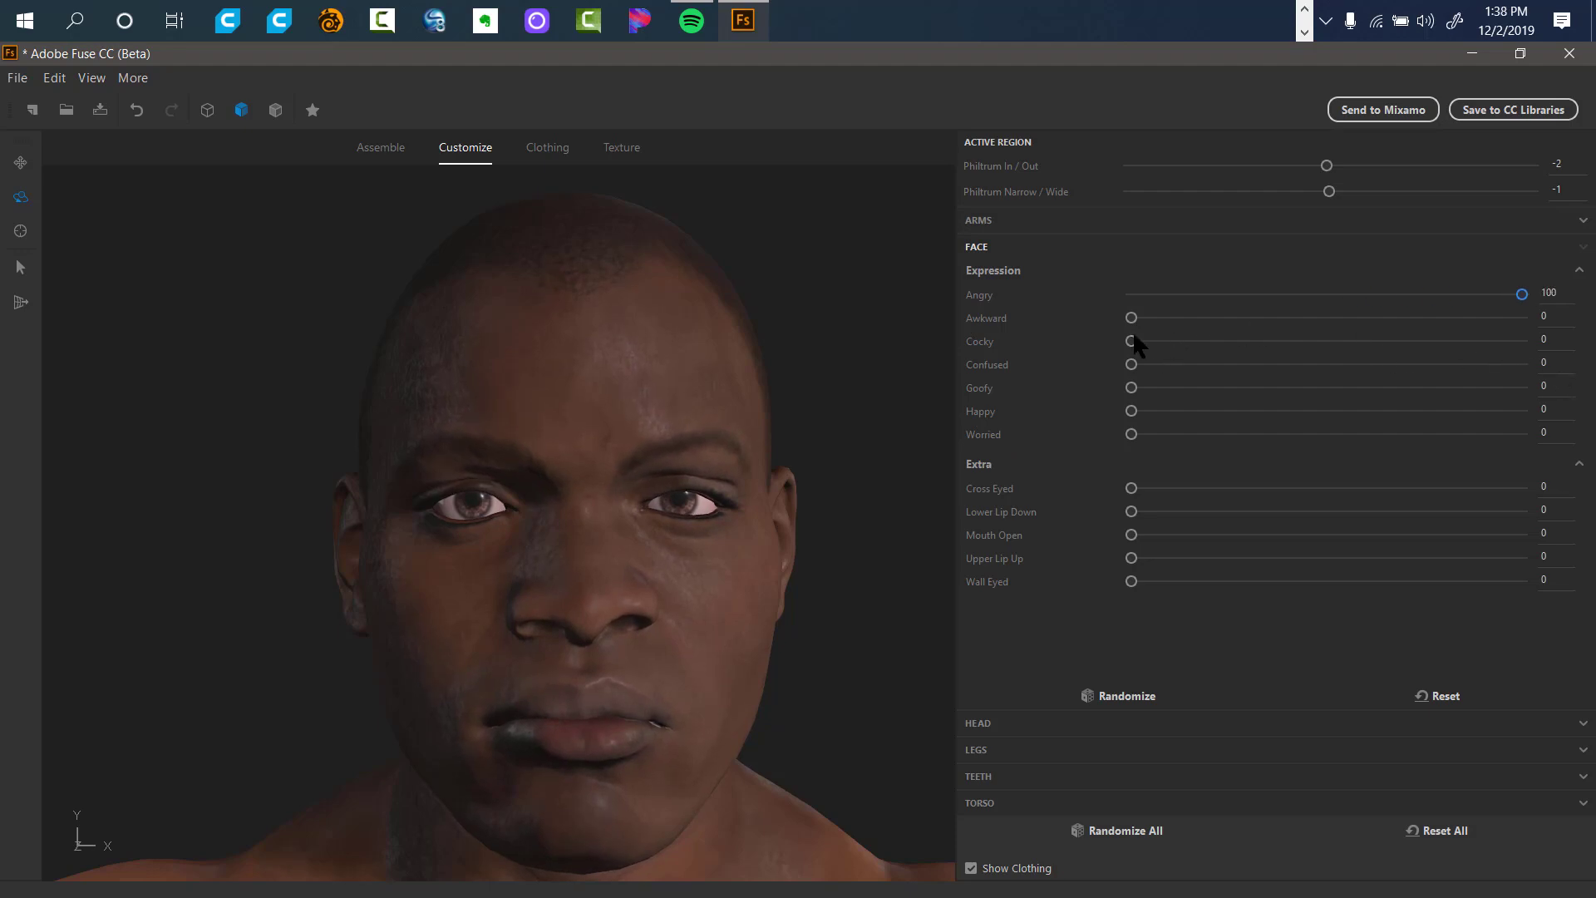
Try other facial expressions, including Goofy and Awkward at 100, and return them to 0.
{"action": "mouse_move", "coordinate": [1134, 327]}
{"action": "left_mouse_down"}
{"action": "mouse_move", "coordinate": [1302, 344]}
{"action": "mouse_move", "coordinate": [1122, 336]}
{"action": "left_mouse_up"}
{"action": "left_click_drag", "start_coordinate": [1238, 444], "coordinate": [1053, 429]}
{"action": "left_click_drag", "start_coordinate": [1131, 387], "coordinate": [1084, 410]}
{"action": "left_click_drag", "start_coordinate": [1131, 319], "coordinate": [1581, 399]}
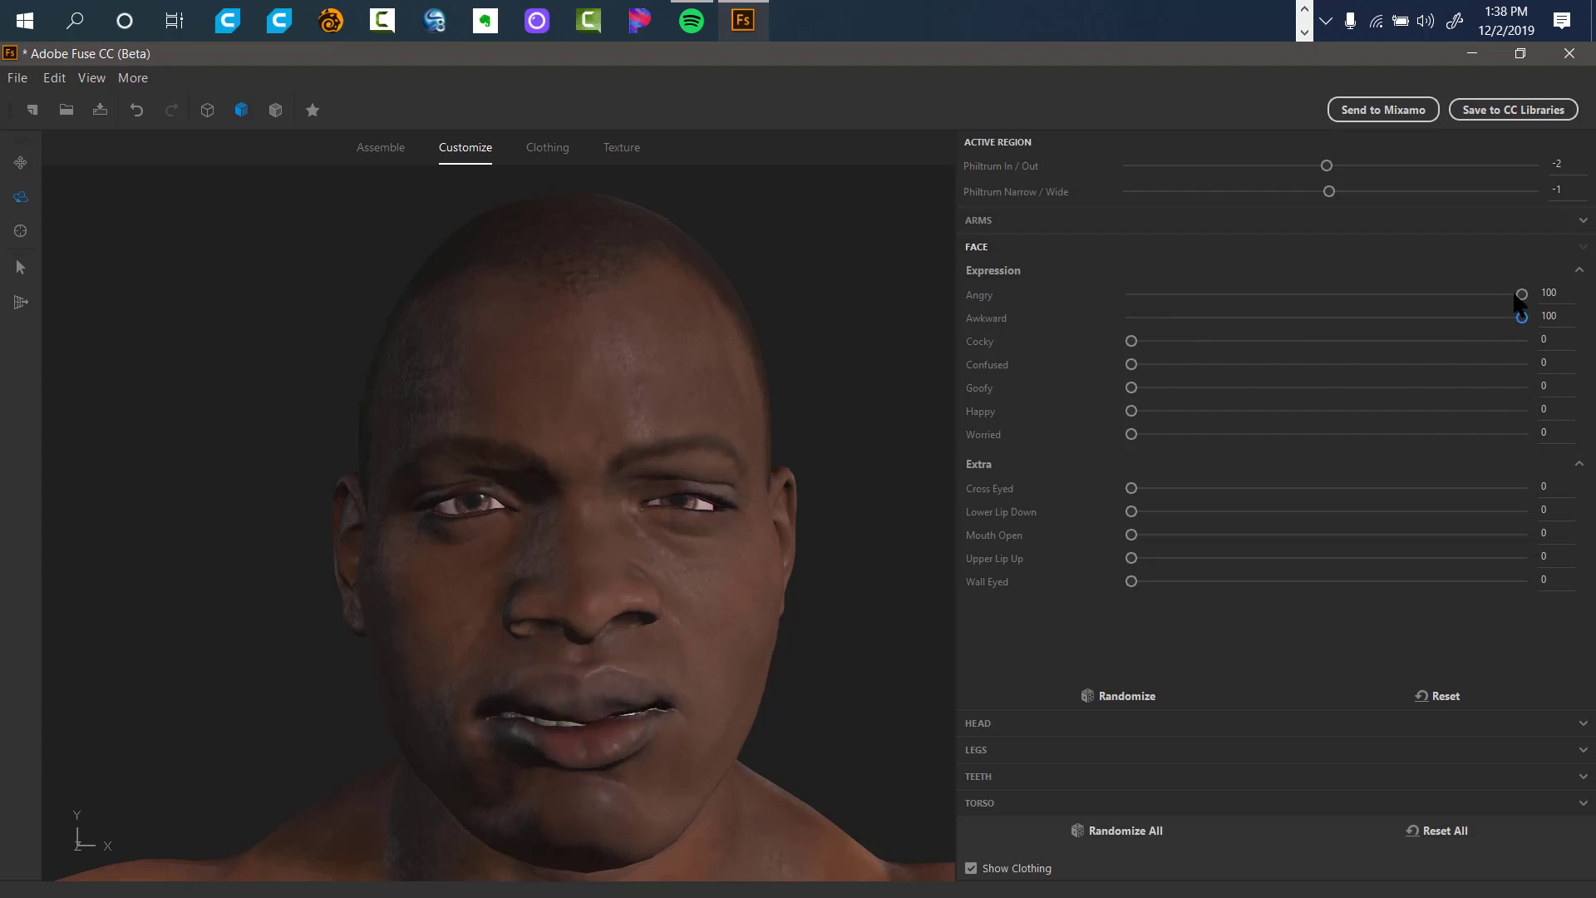
{"action": "left_click_drag", "start_coordinate": [1521, 295], "coordinate": [1588, 389]}
{"action": "left_click_drag", "start_coordinate": [1520, 317], "coordinate": [935, 321]}
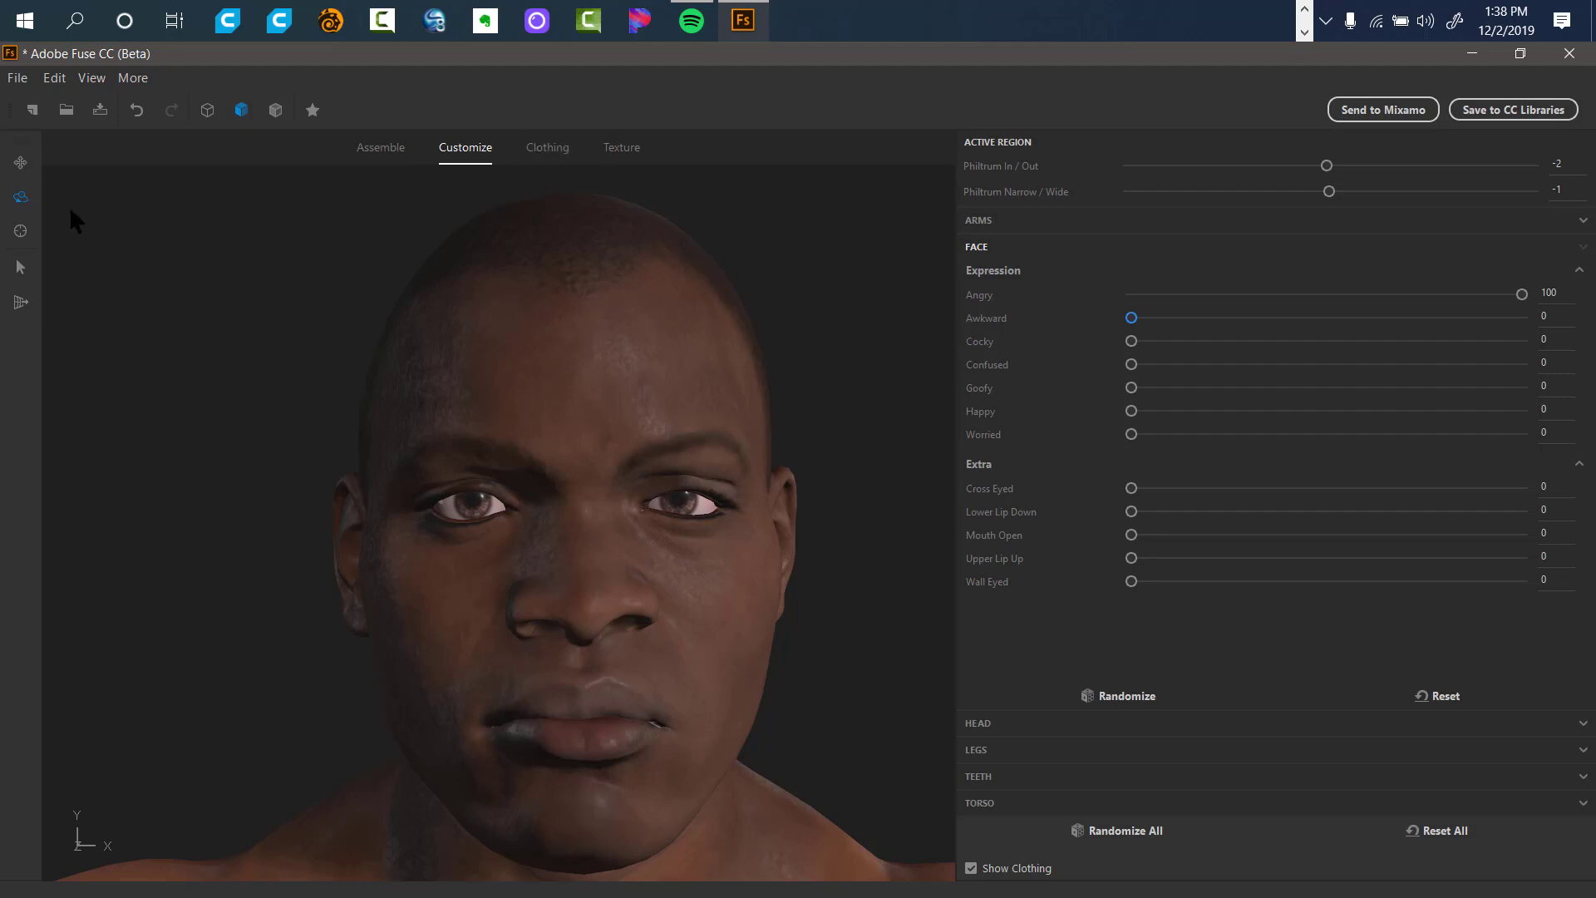
Dress the full character in the Leather Jacket top.
{"action": "left_click", "coordinate": [25, 237]}
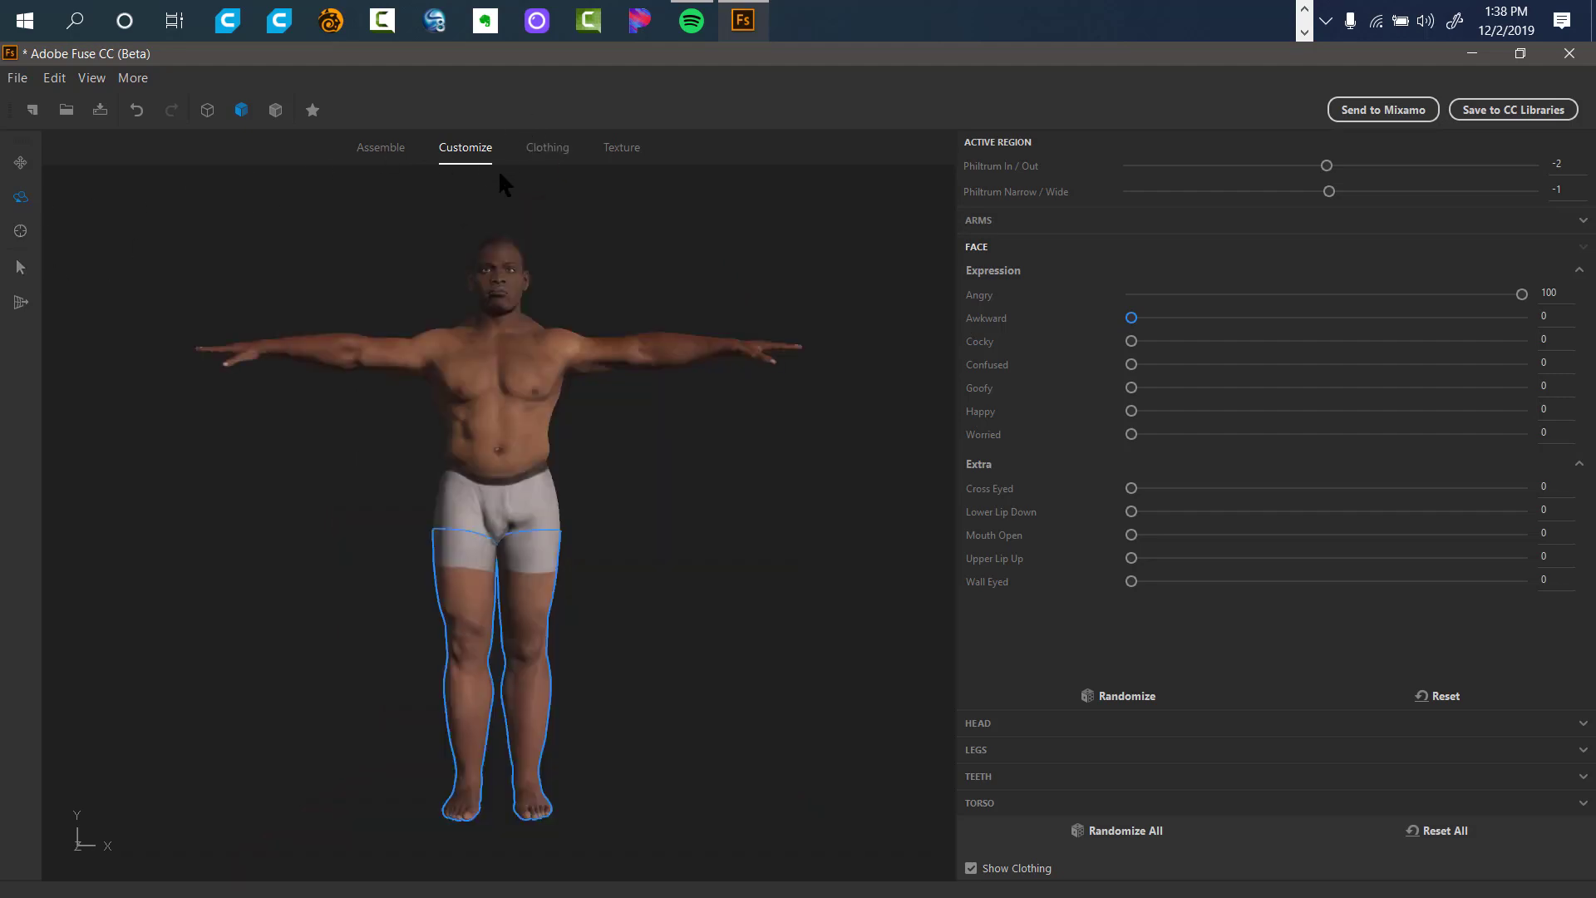
{"action": "left_click", "coordinate": [533, 156]}
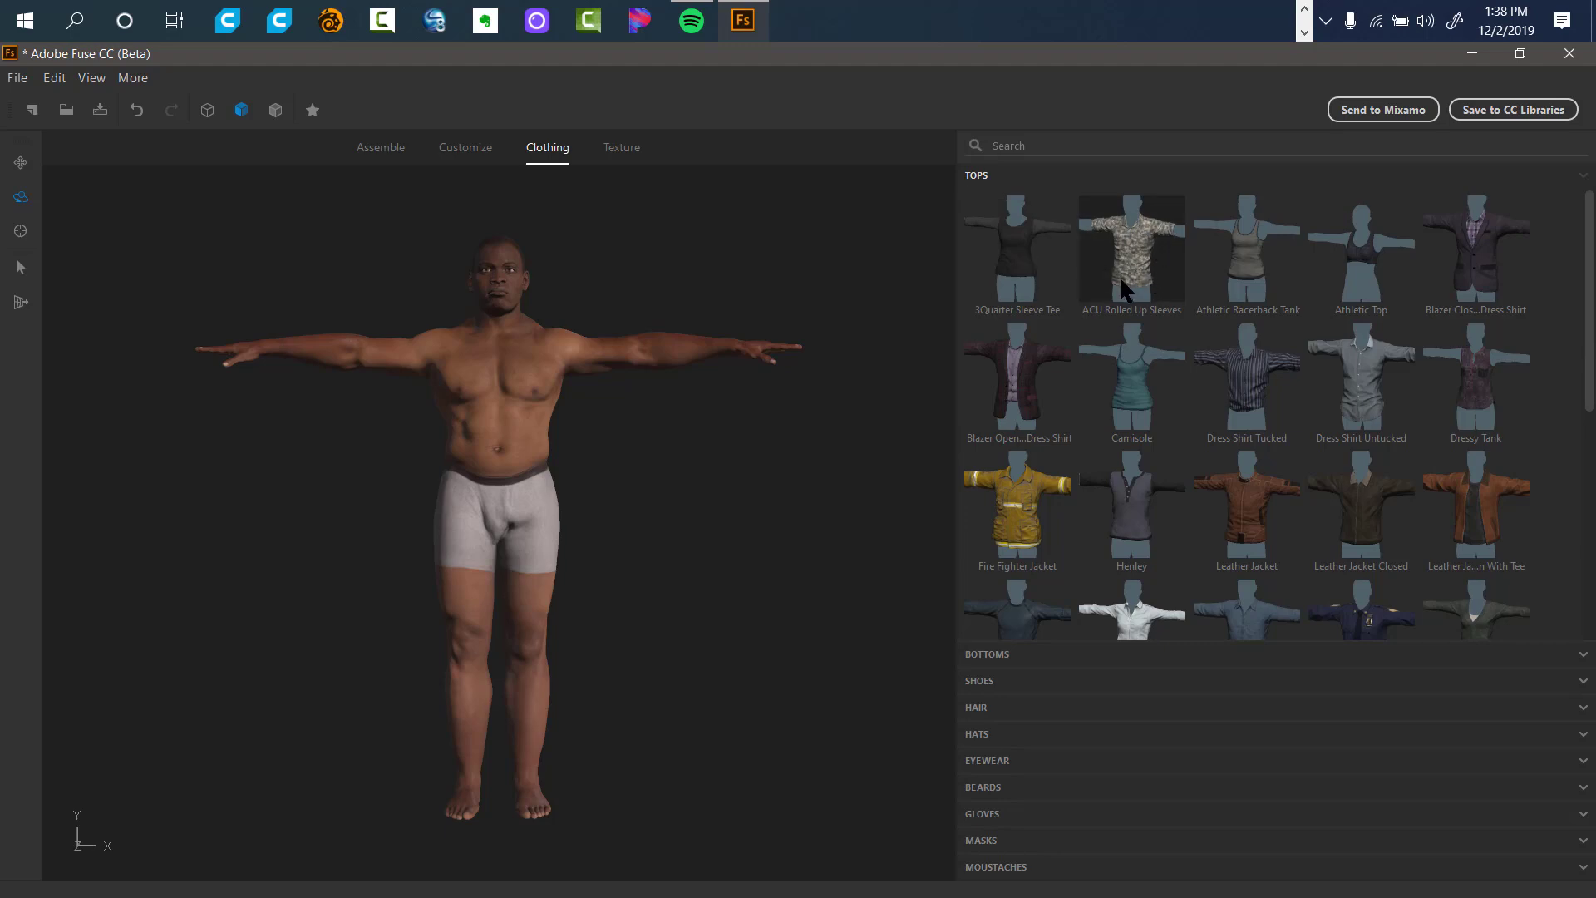
{"action": "left_click", "coordinate": [1238, 507]}
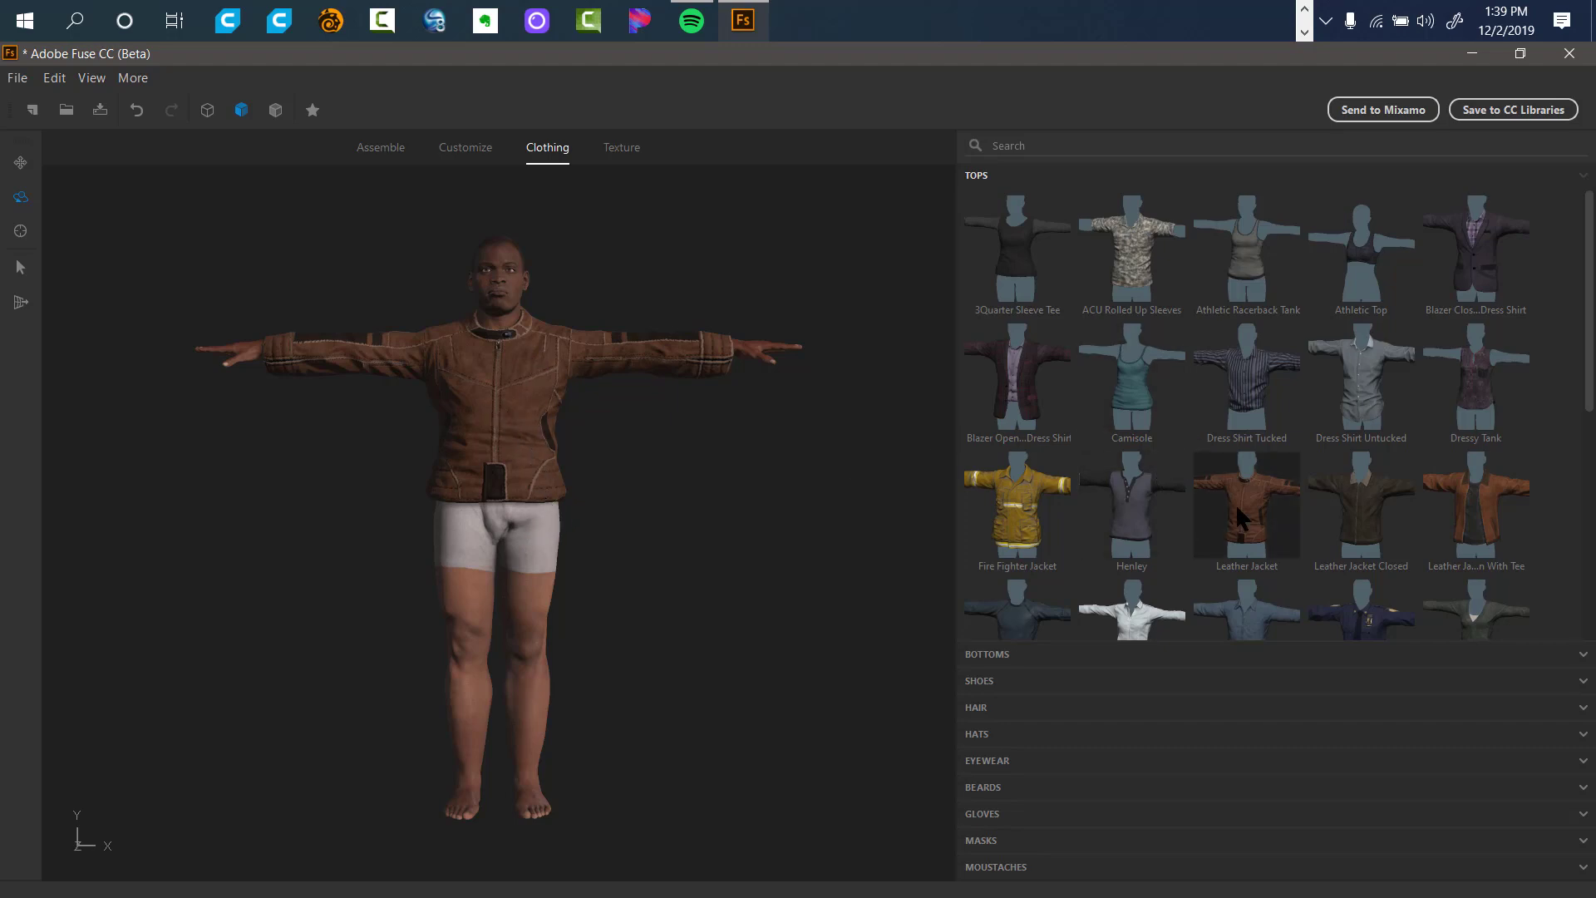
Add the Belted Straight Pant as the character's bottoms and check the fit.
{"action": "left_click", "coordinate": [1005, 657]}
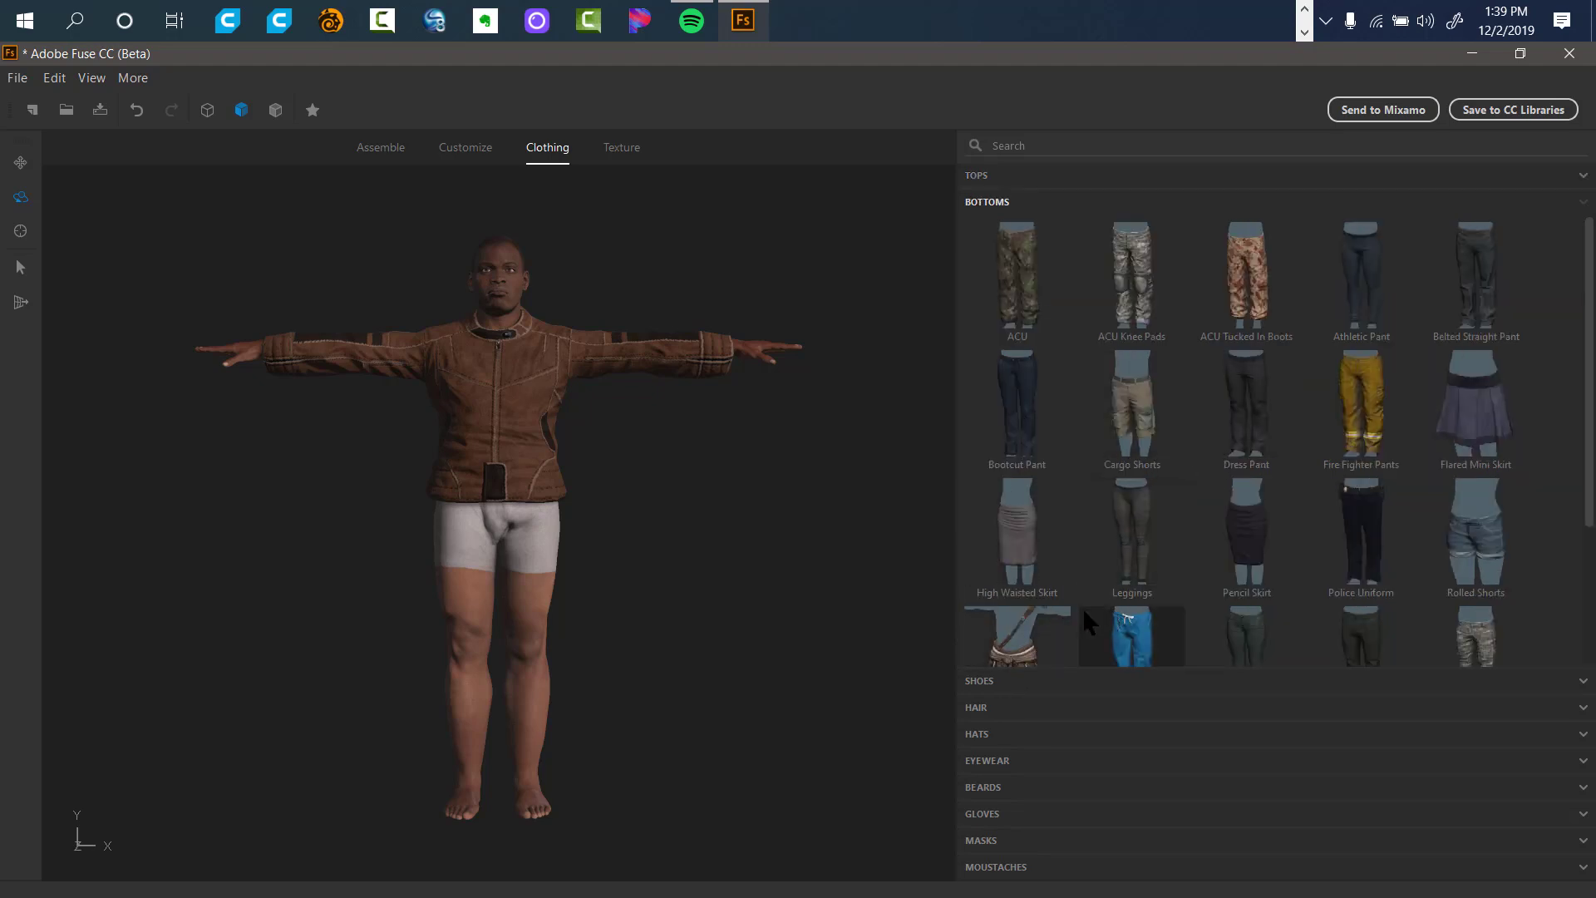
{"action": "left_click", "coordinate": [1482, 301]}
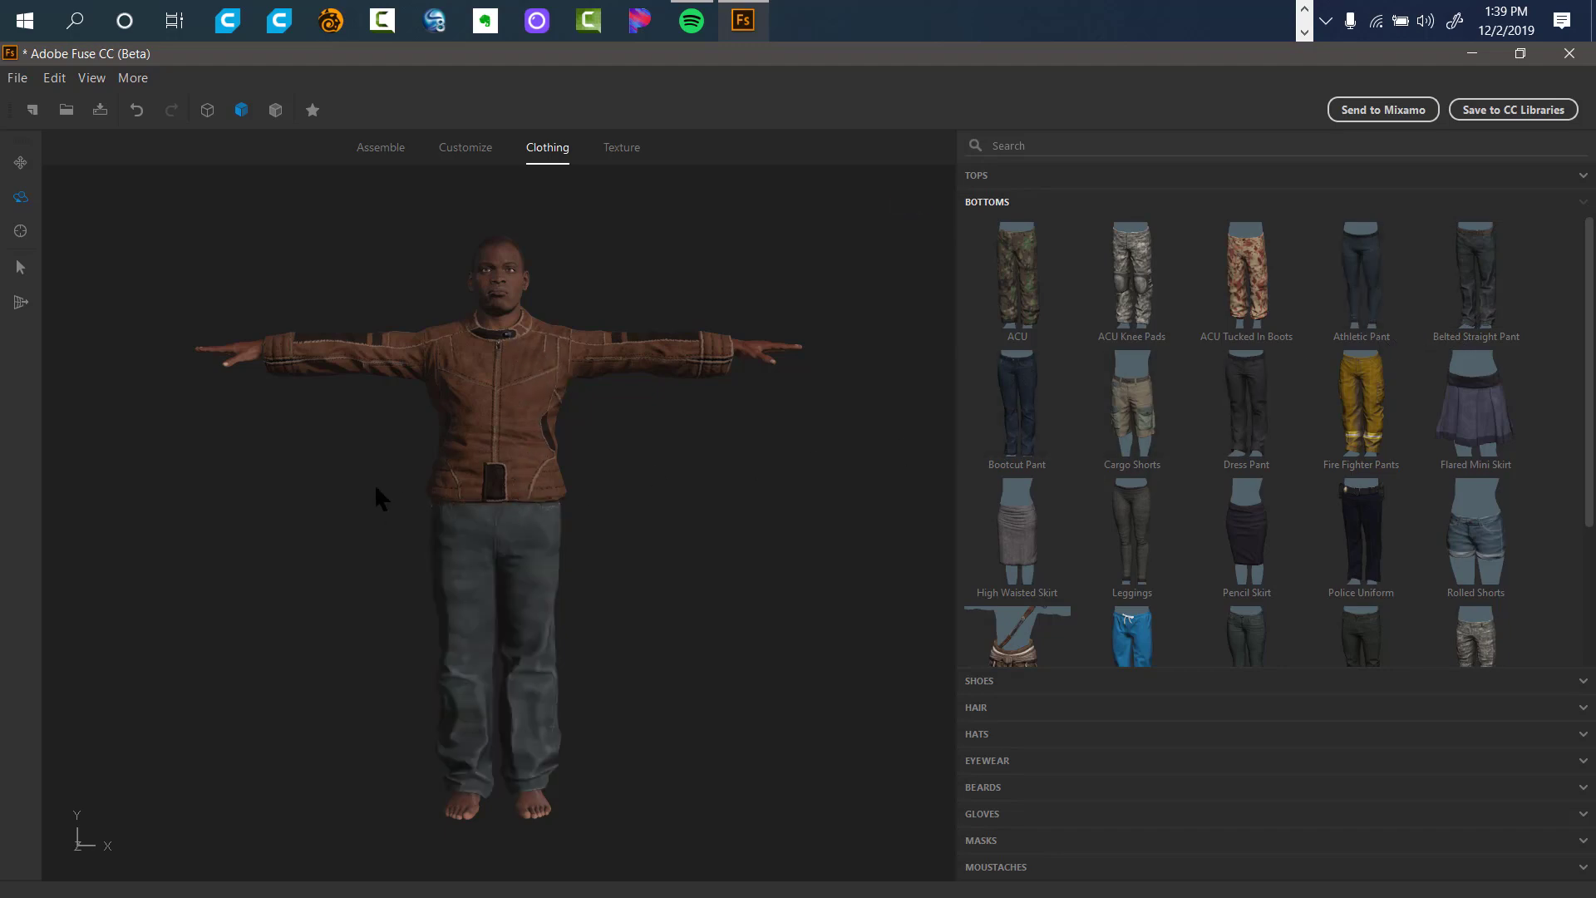
{"action": "mouse_move", "coordinate": [342, 467]}
{"action": "left_mouse_down"}
{"action": "mouse_move", "coordinate": [754, 540]}
{"action": "mouse_move", "coordinate": [399, 443]}
{"action": "mouse_move", "coordinate": [343, 523]}
{"action": "mouse_move", "coordinate": [744, 521]}
{"action": "mouse_move", "coordinate": [600, 466]}
{"action": "mouse_move", "coordinate": [380, 459]}
{"action": "mouse_move", "coordinate": [355, 477]}
{"action": "mouse_move", "coordinate": [737, 536]}
{"action": "mouse_move", "coordinate": [823, 499]}
{"action": "mouse_move", "coordinate": [447, 429]}
{"action": "mouse_move", "coordinate": [315, 465]}
{"action": "mouse_move", "coordinate": [345, 481]}
{"action": "left_mouse_up"}
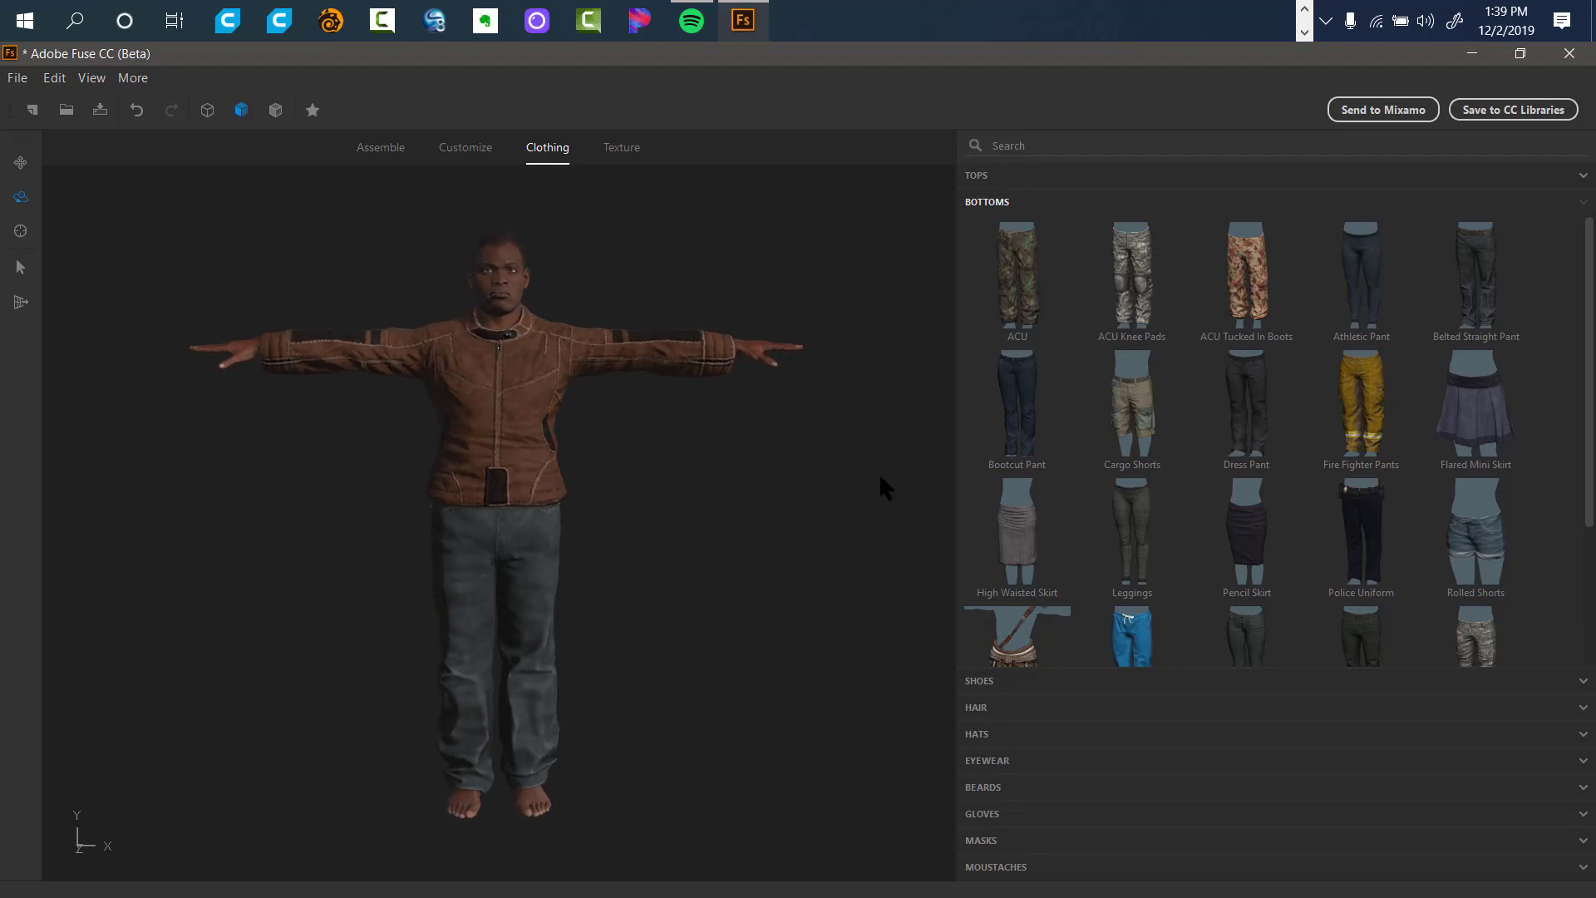
Try Boots 1 on the character, replace them with the Wedge Ankle Heel shoes and check them from the side and front.
{"action": "left_click", "coordinate": [1022, 678]}
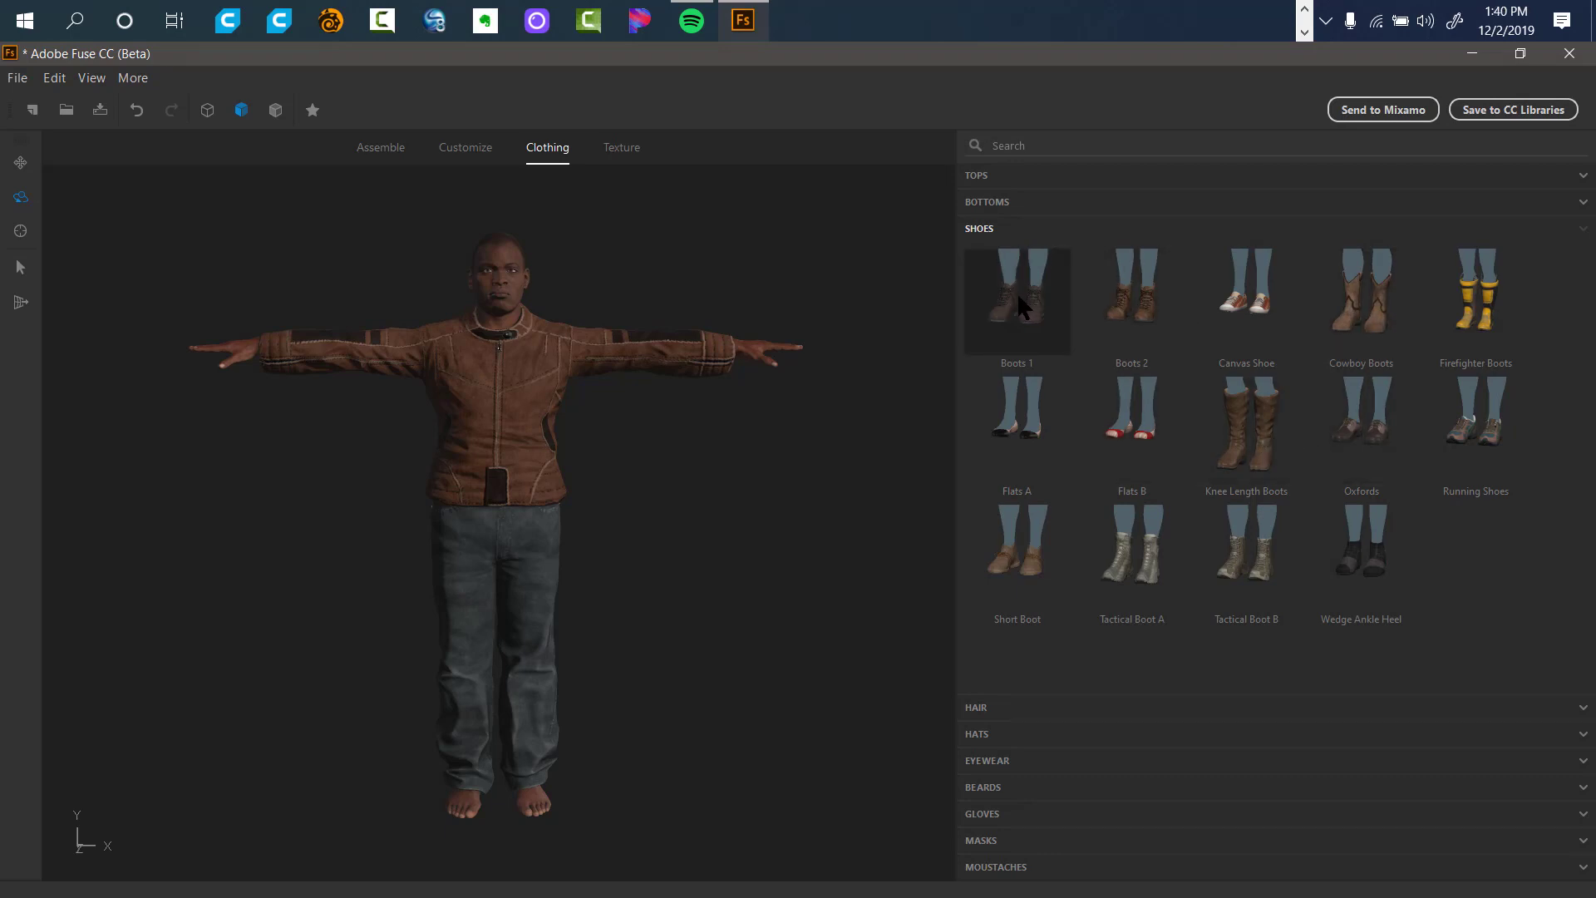
{"action": "left_click", "coordinate": [1016, 316]}
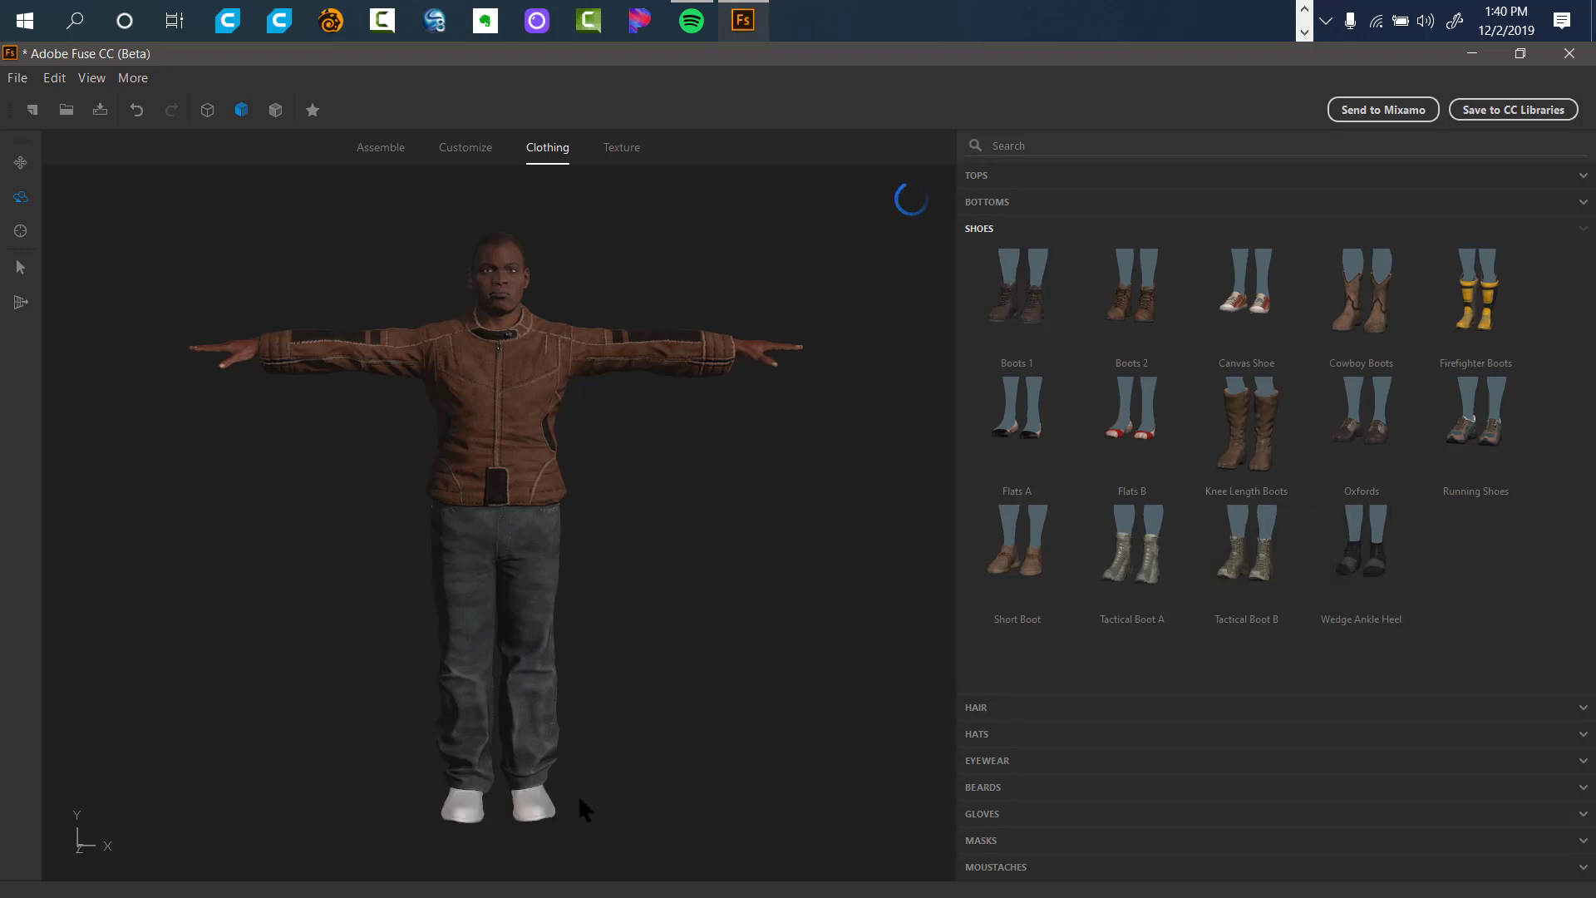
{"action": "left_click_drag", "start_coordinate": [594, 706], "coordinate": [846, 709]}
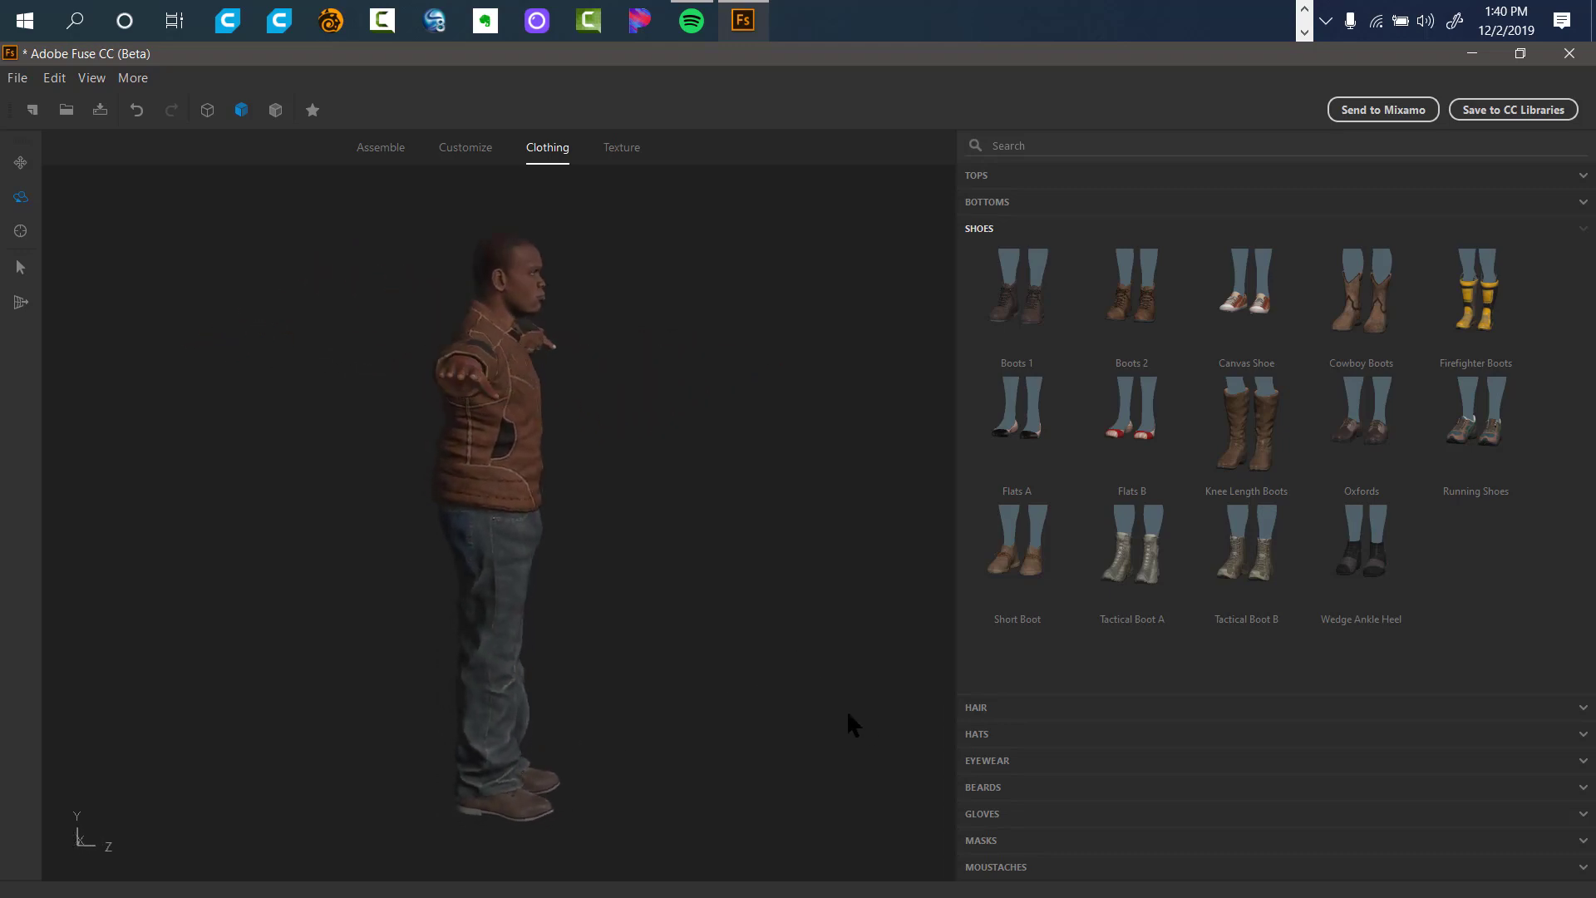
{"action": "left_click", "coordinate": [1355, 561]}
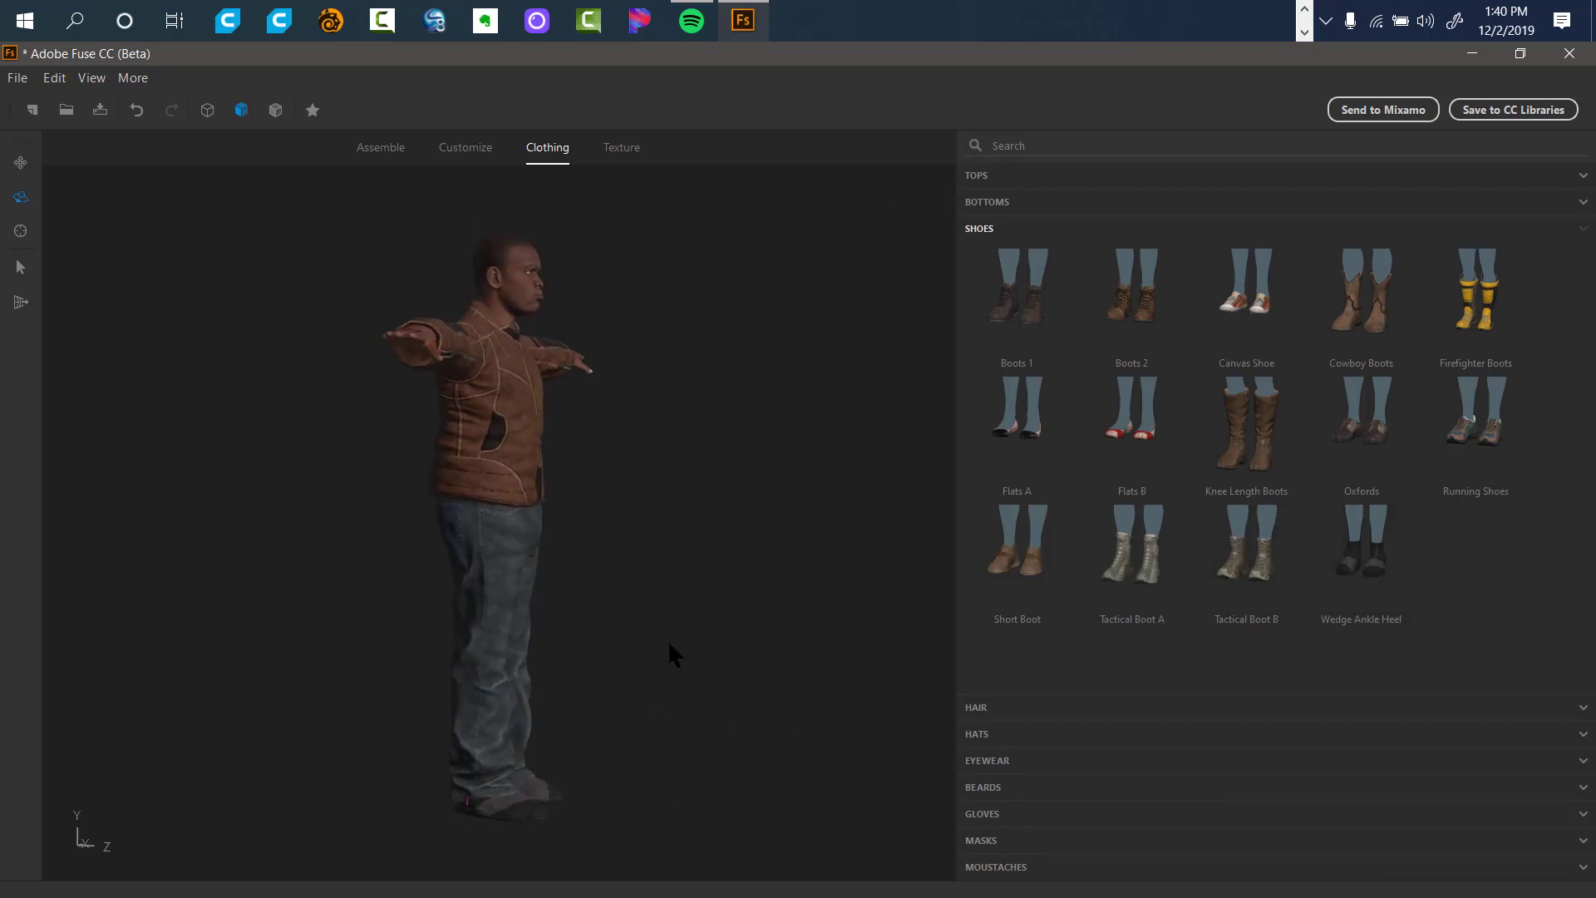
{"action": "left_click_drag", "start_coordinate": [685, 645], "coordinate": [484, 620]}
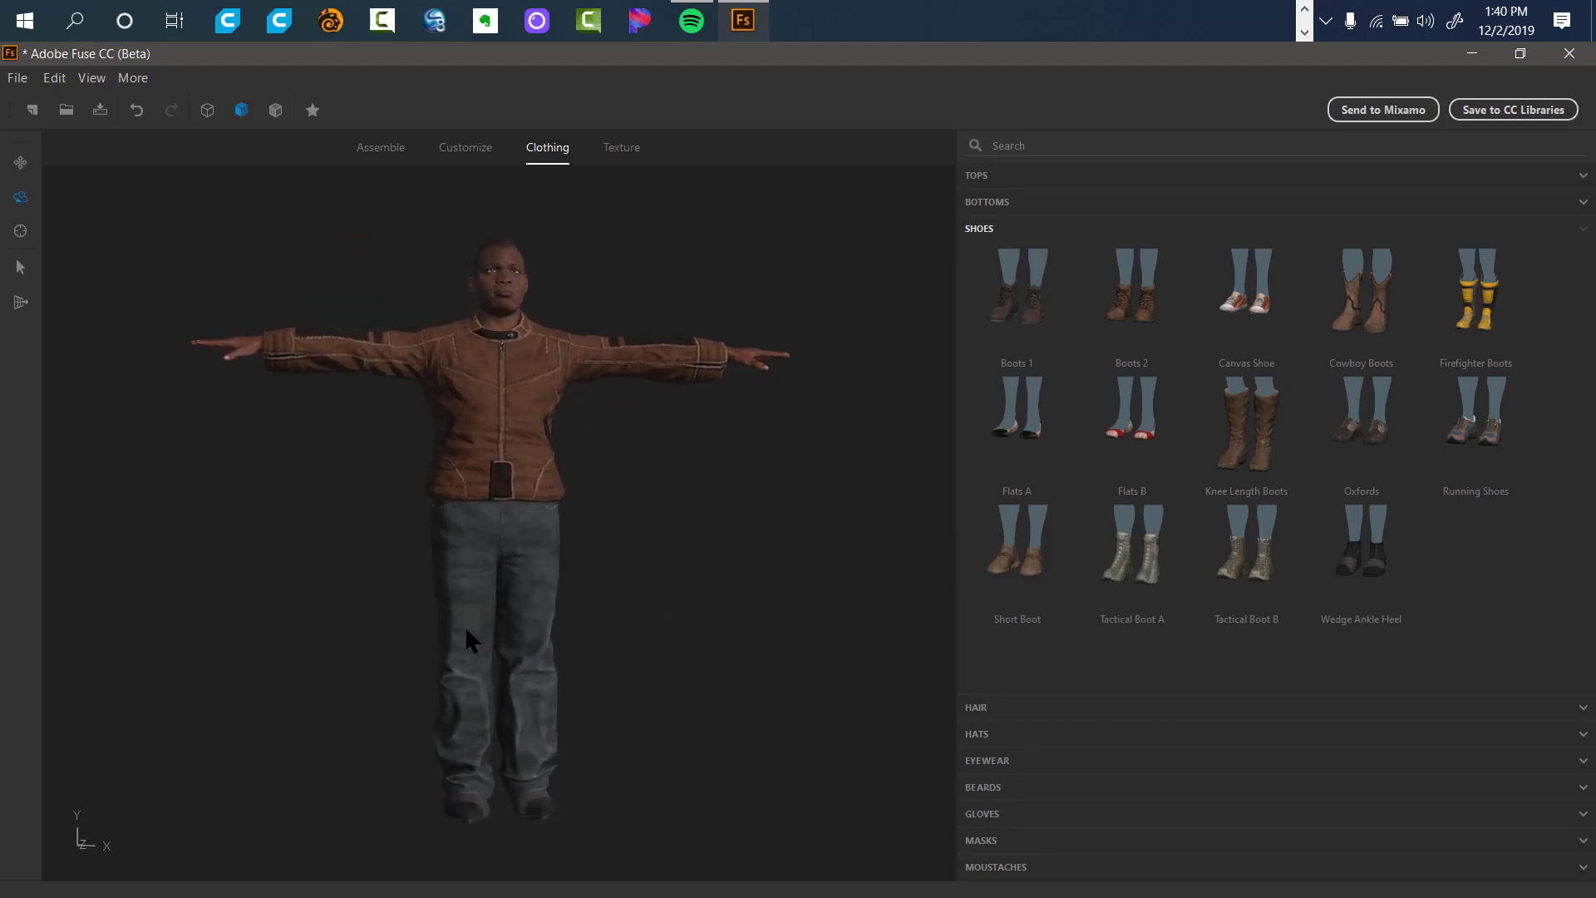
Look through the hair and hat options, and put the Goggles A eyewear on the character.
{"action": "left_click", "coordinate": [1047, 708]}
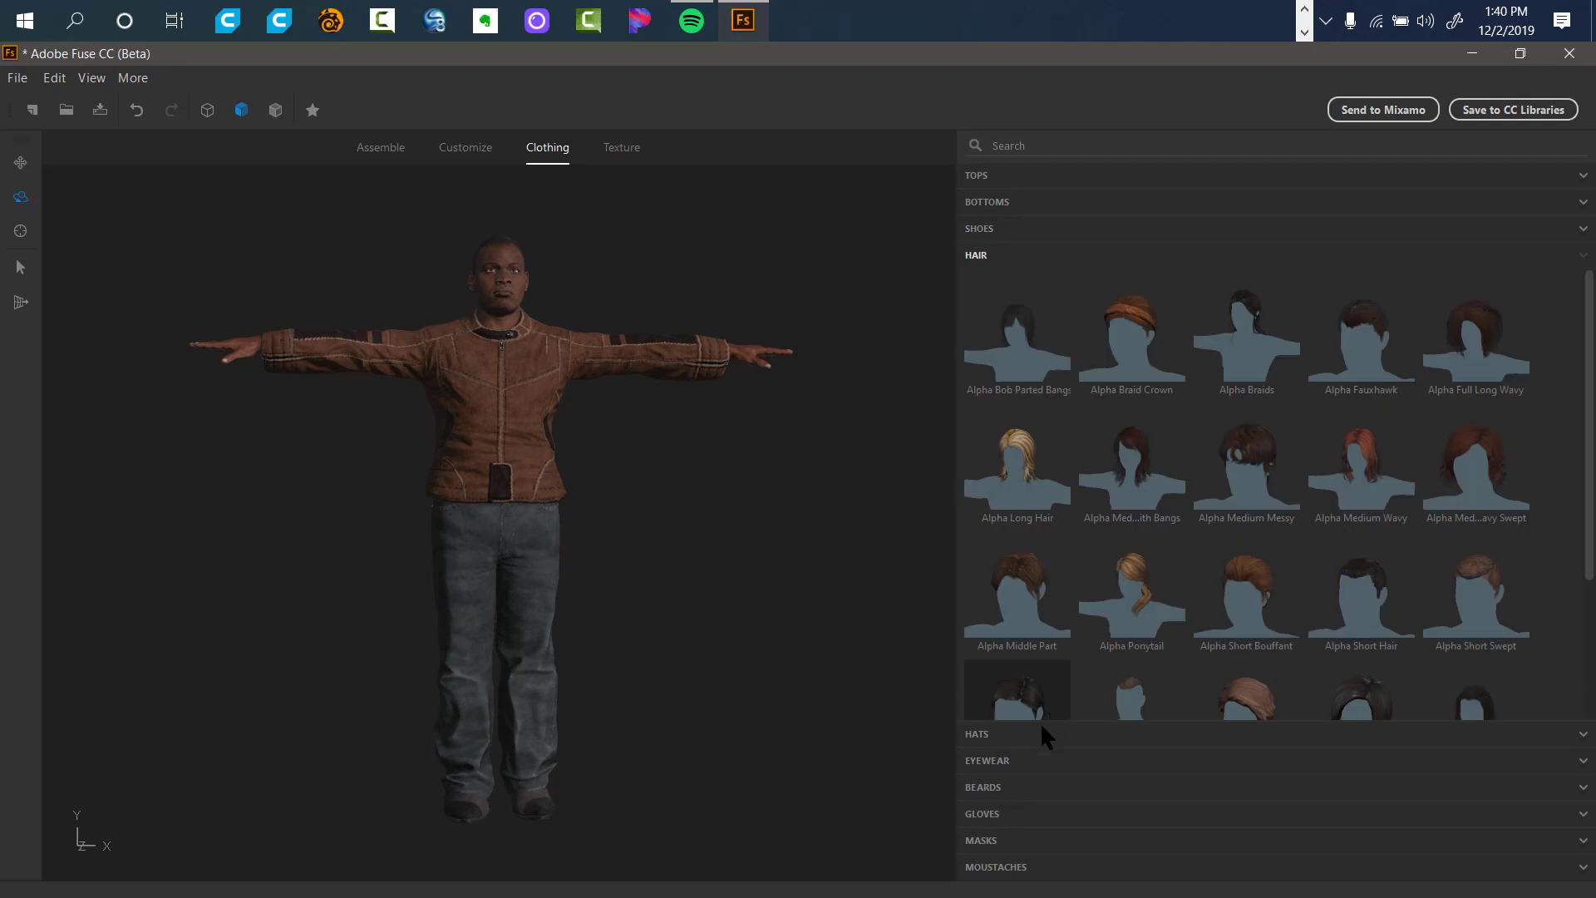
{"action": "left_click", "coordinate": [1045, 729]}
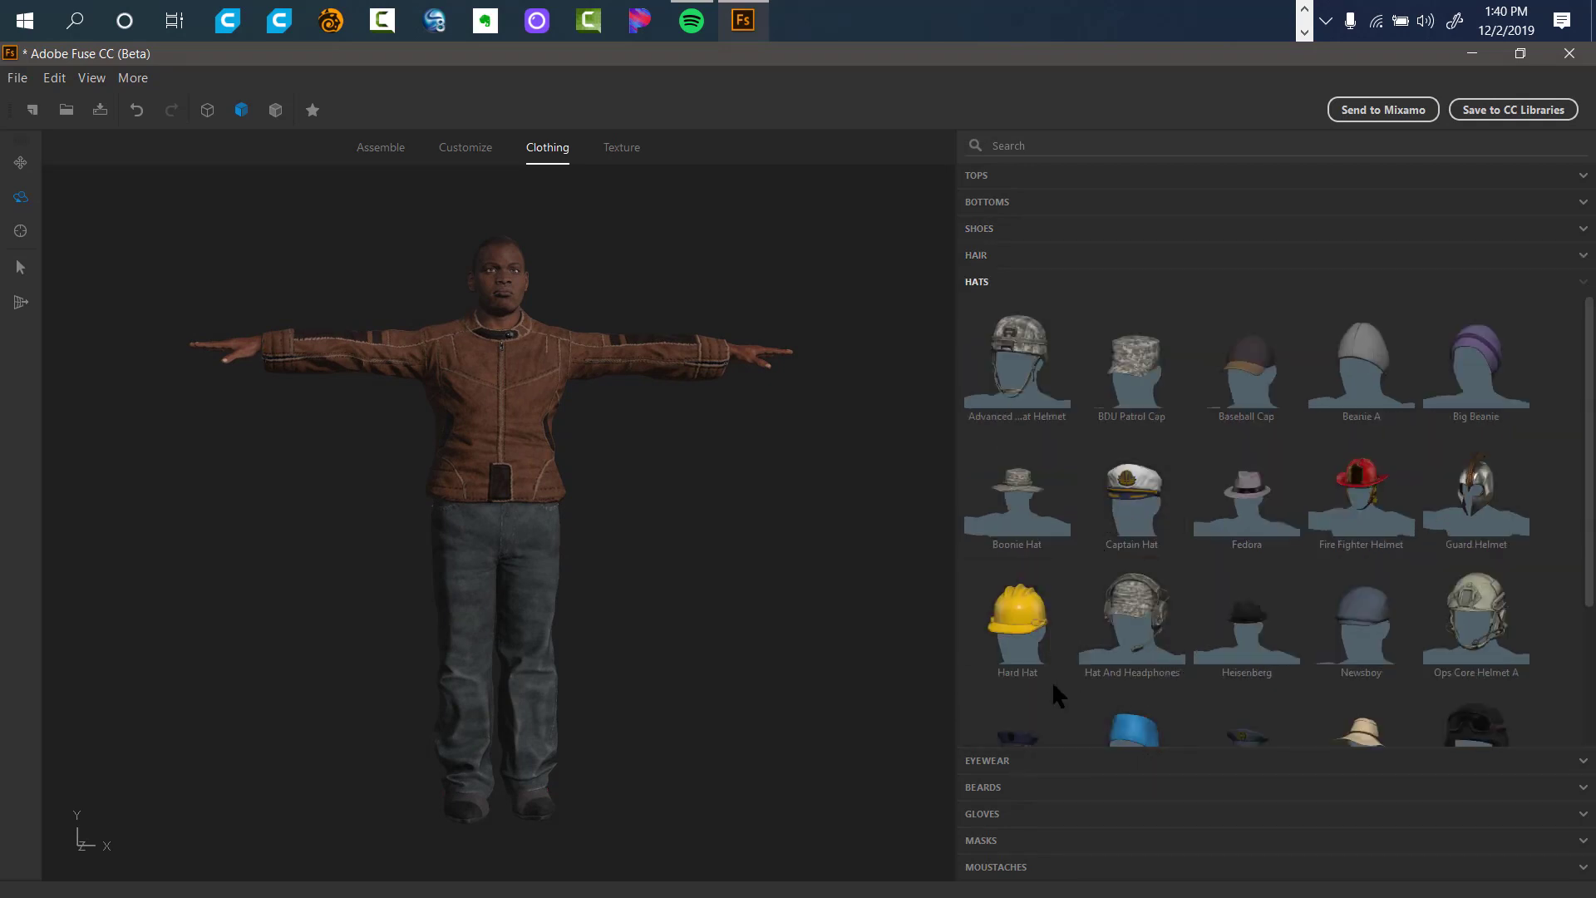
{"action": "left_click", "coordinate": [1041, 762]}
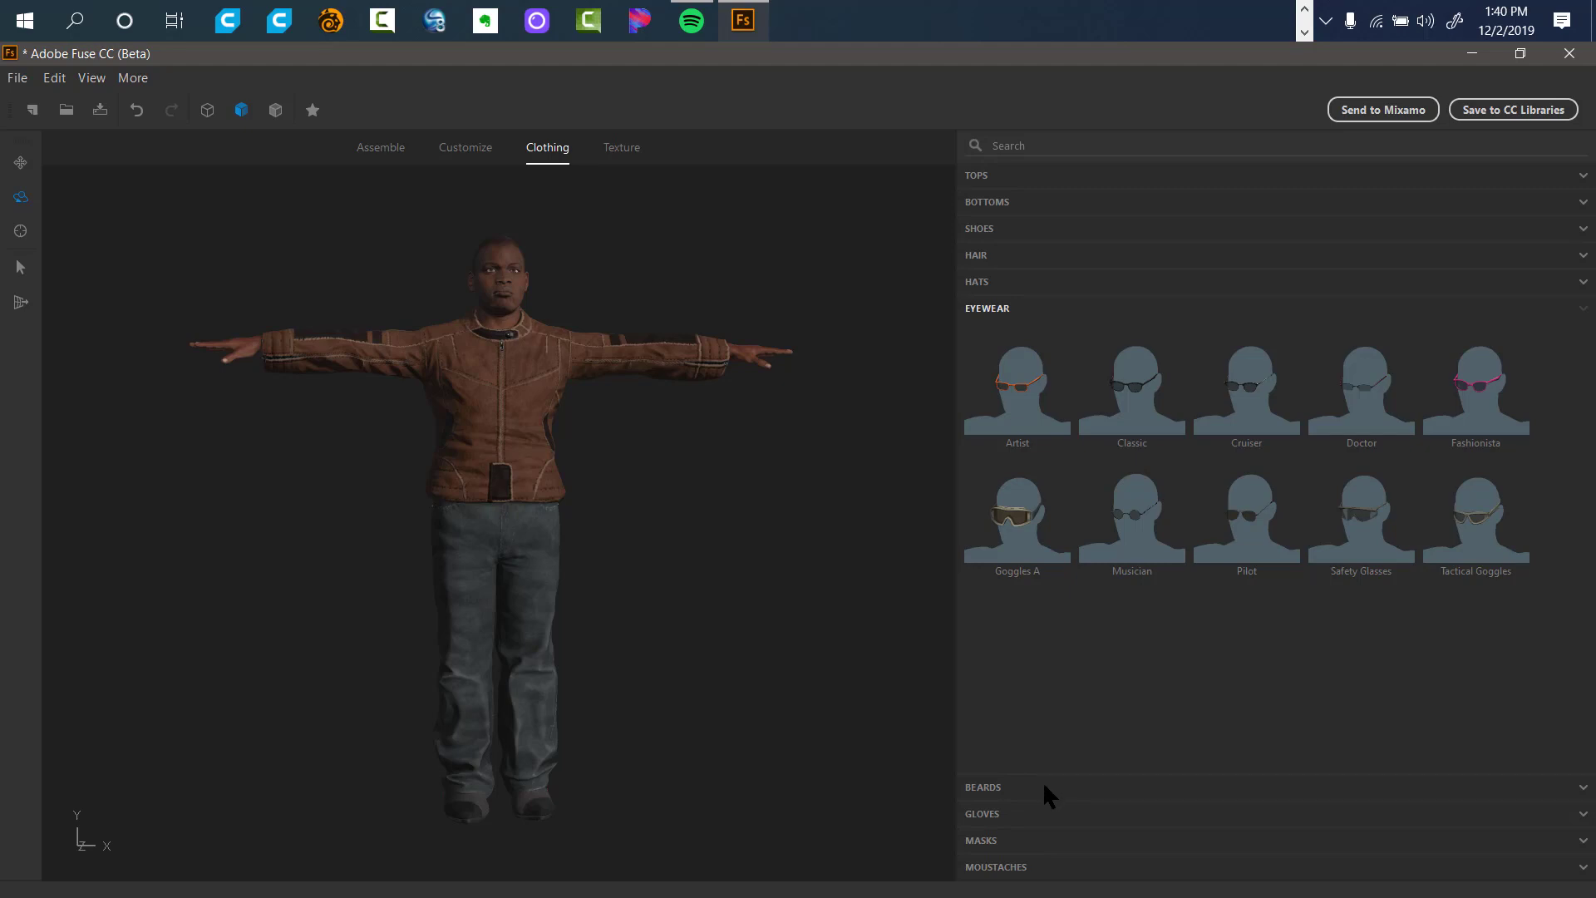
{"action": "left_click", "coordinate": [1015, 539]}
{"action": "left_click_drag", "start_coordinate": [395, 457], "coordinate": [562, 515]}
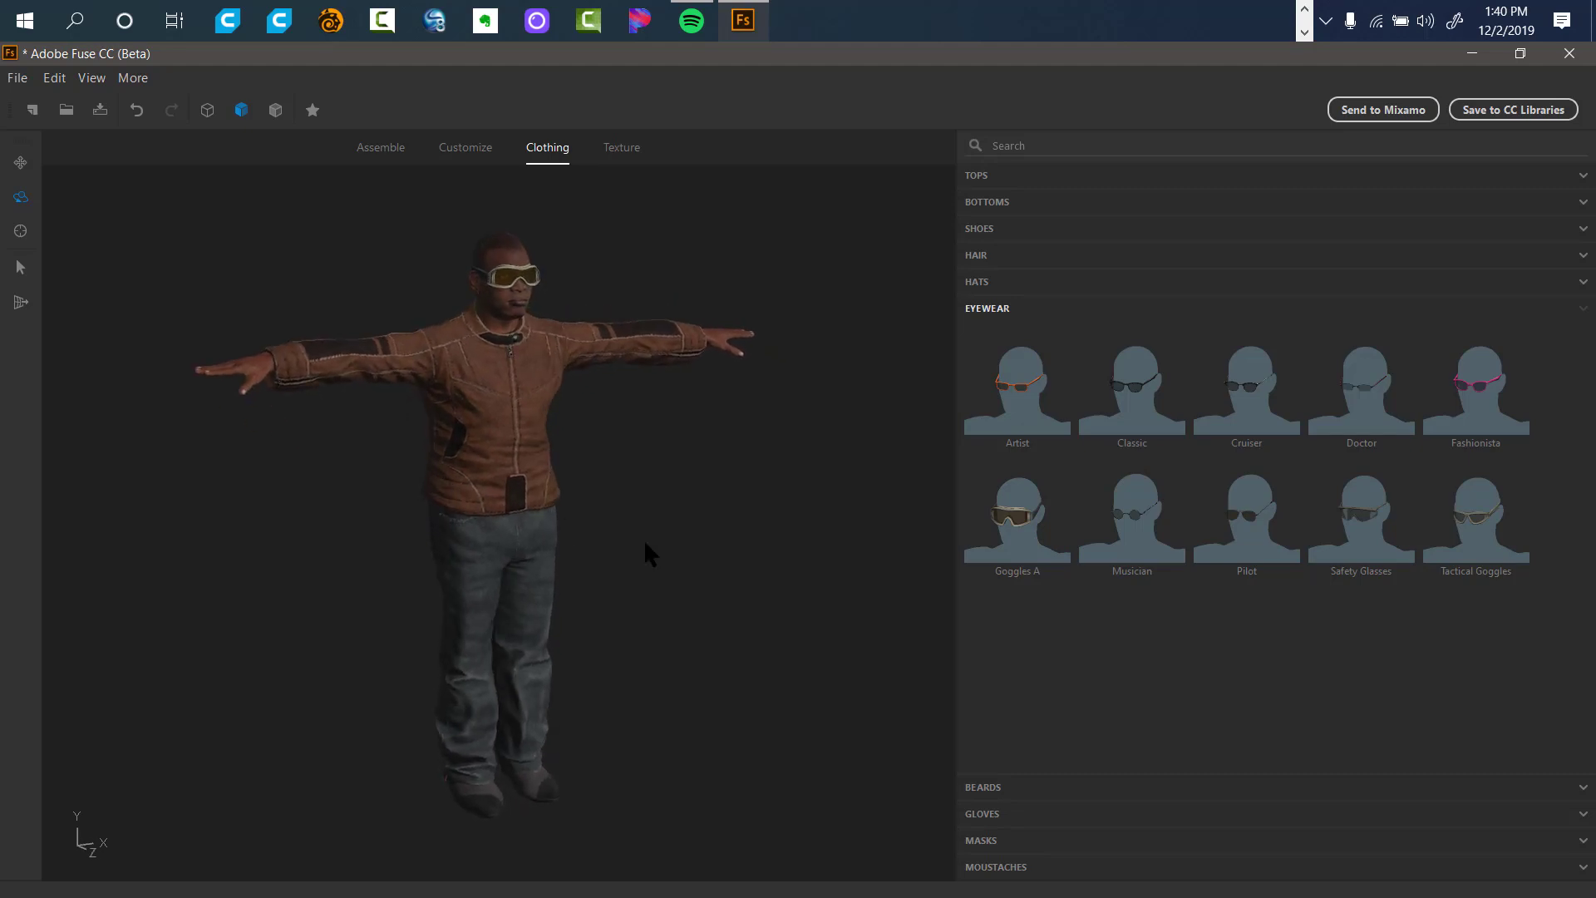
Put Combat Gloves on the character and check the complete outfit from the front.
{"action": "left_click", "coordinate": [1022, 814]}
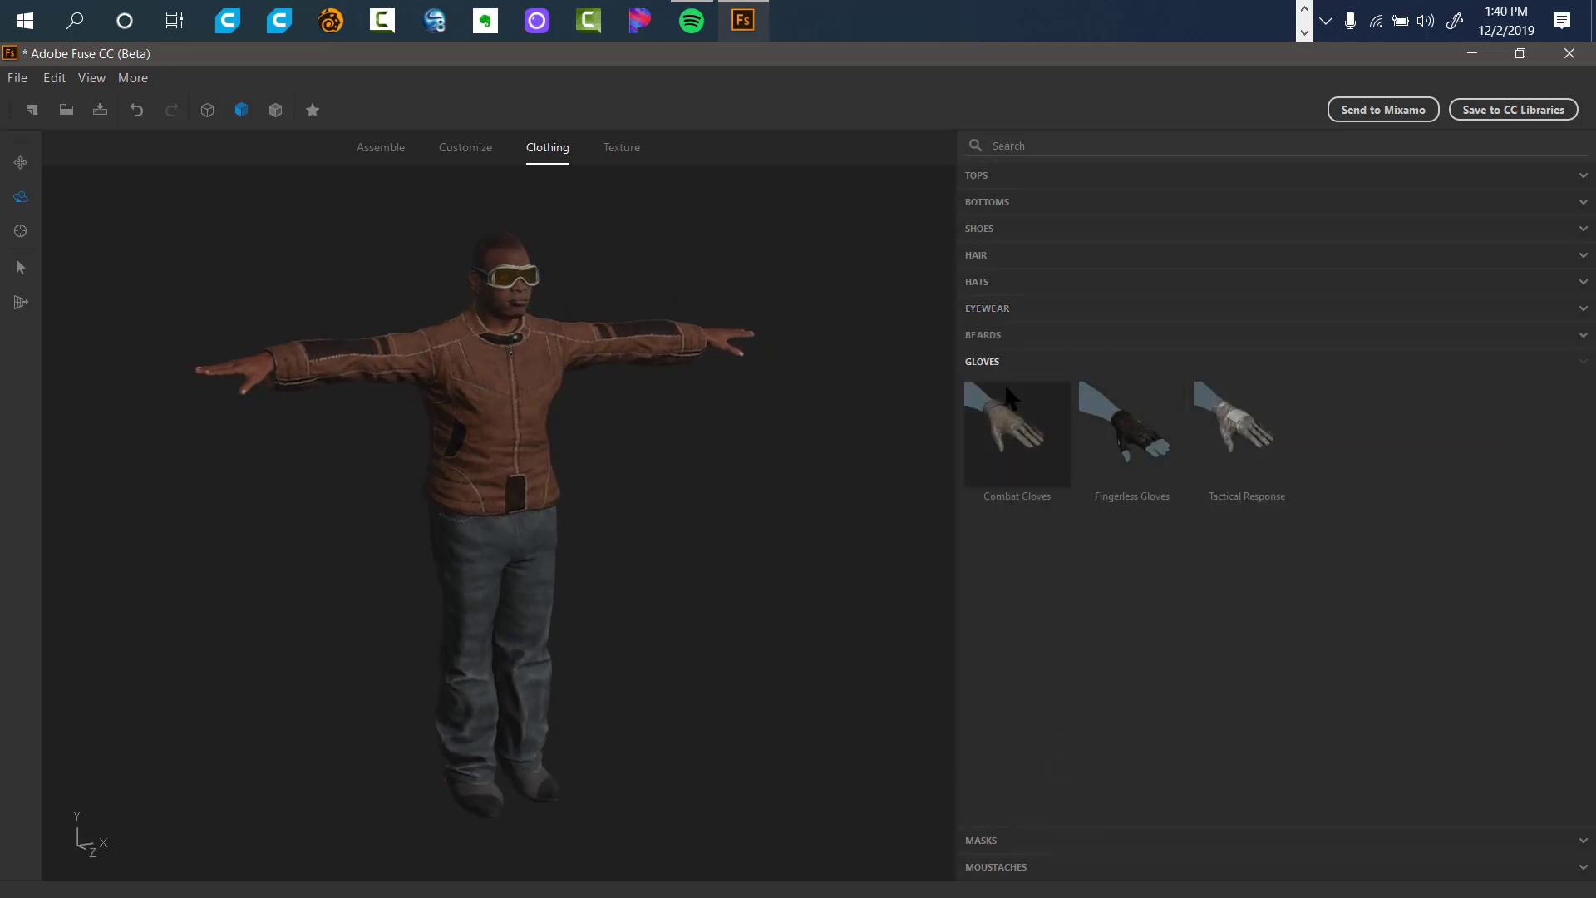
{"action": "left_click", "coordinate": [996, 453]}
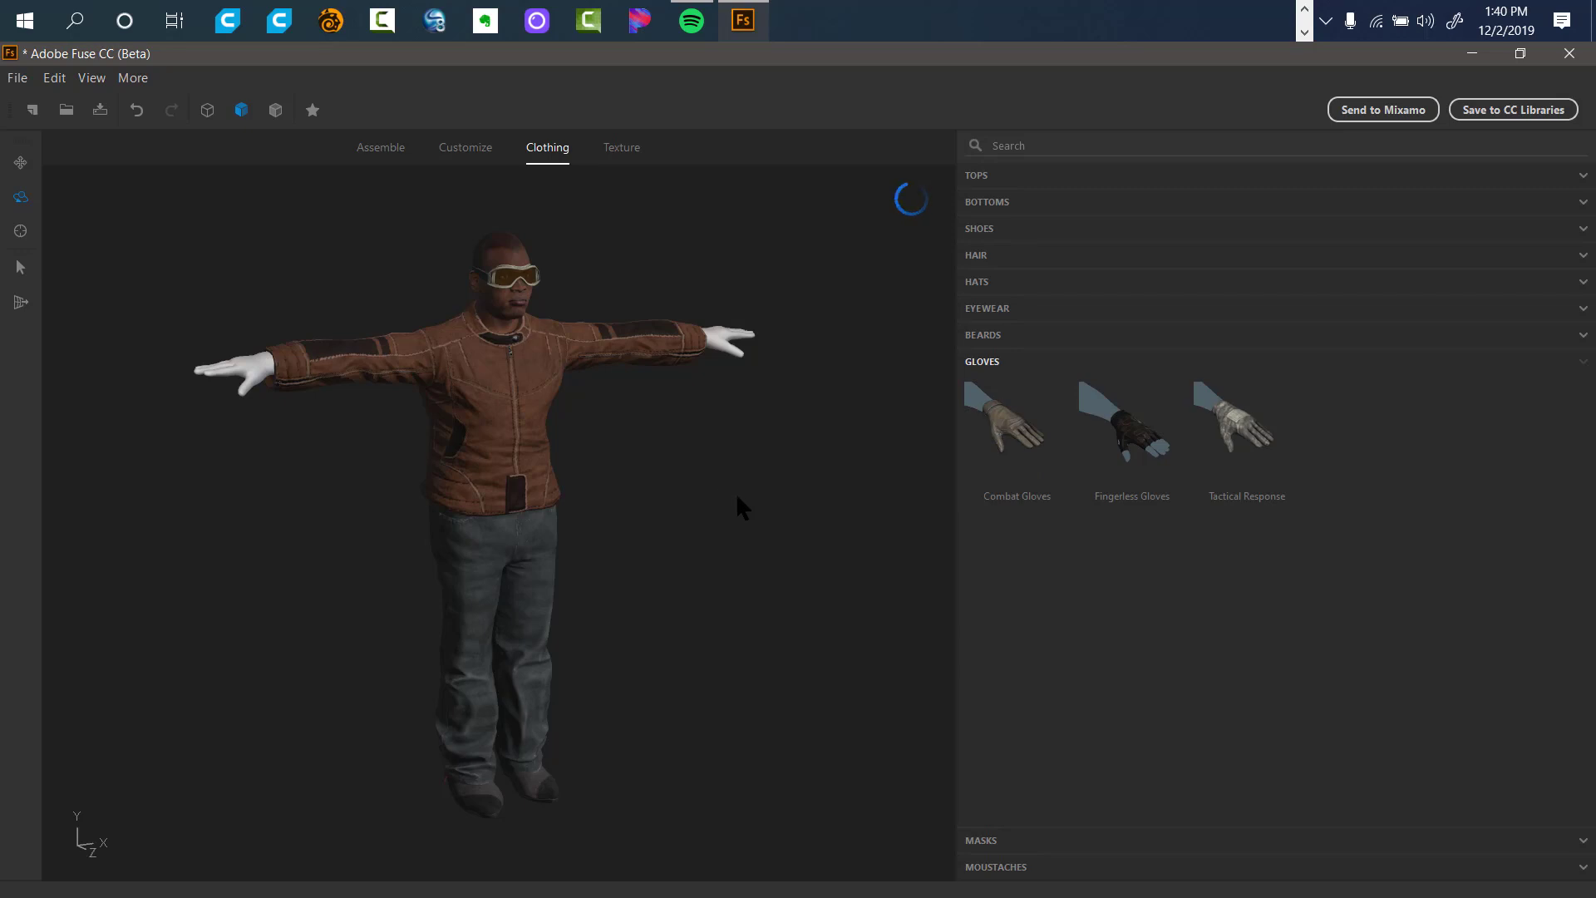
{"action": "left_click_drag", "start_coordinate": [723, 455], "coordinate": [650, 437]}
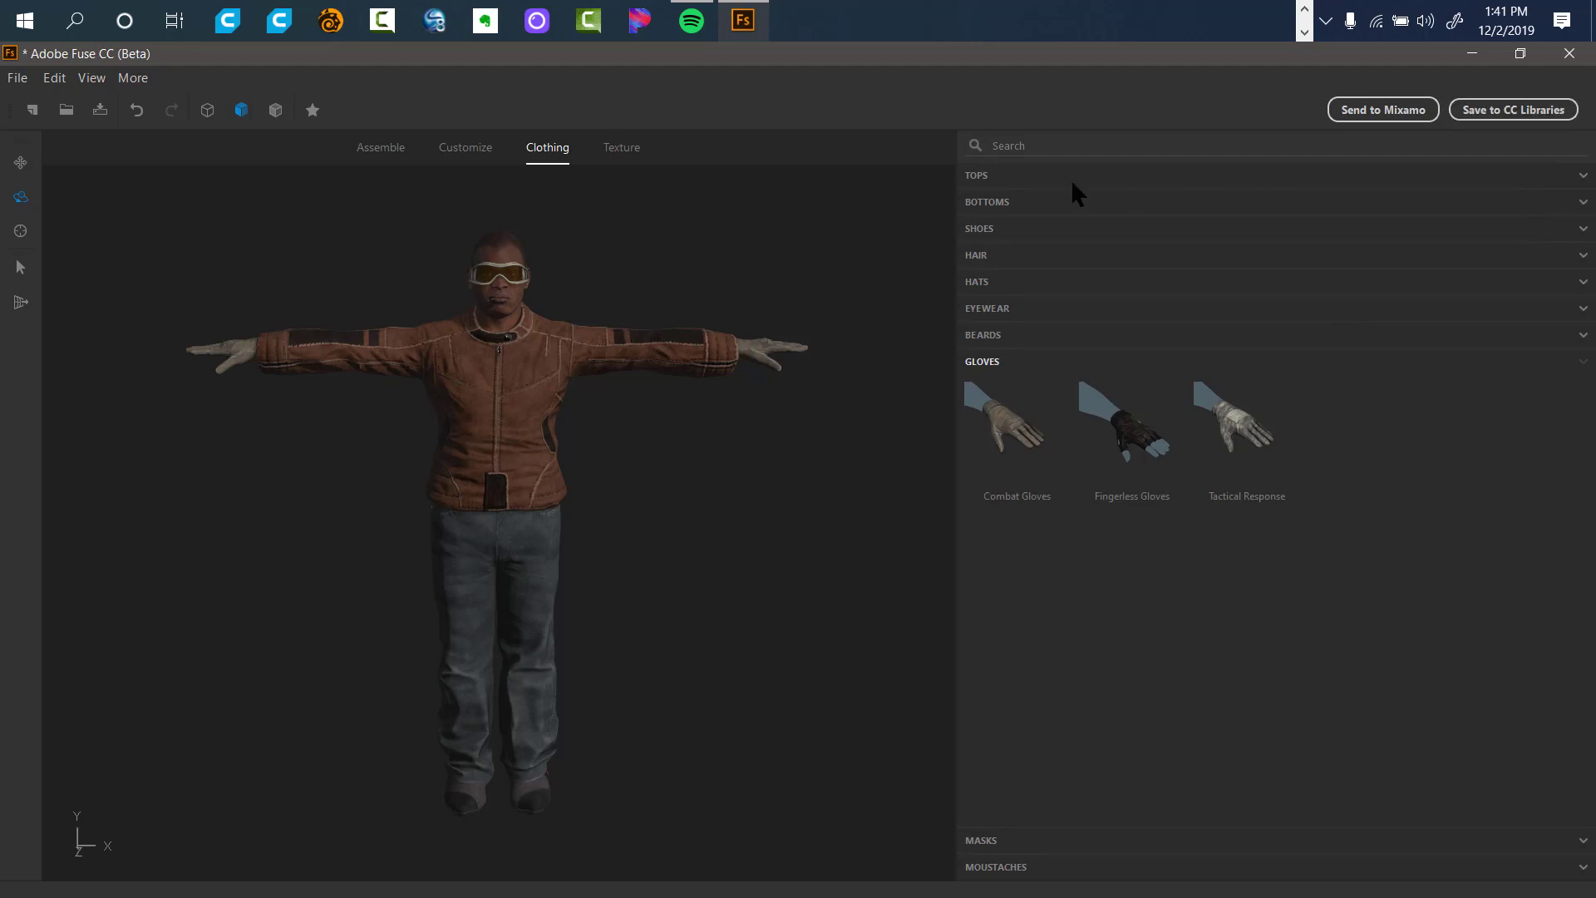
{"action": "left_click_drag", "start_coordinate": [613, 466], "coordinate": [686, 472]}
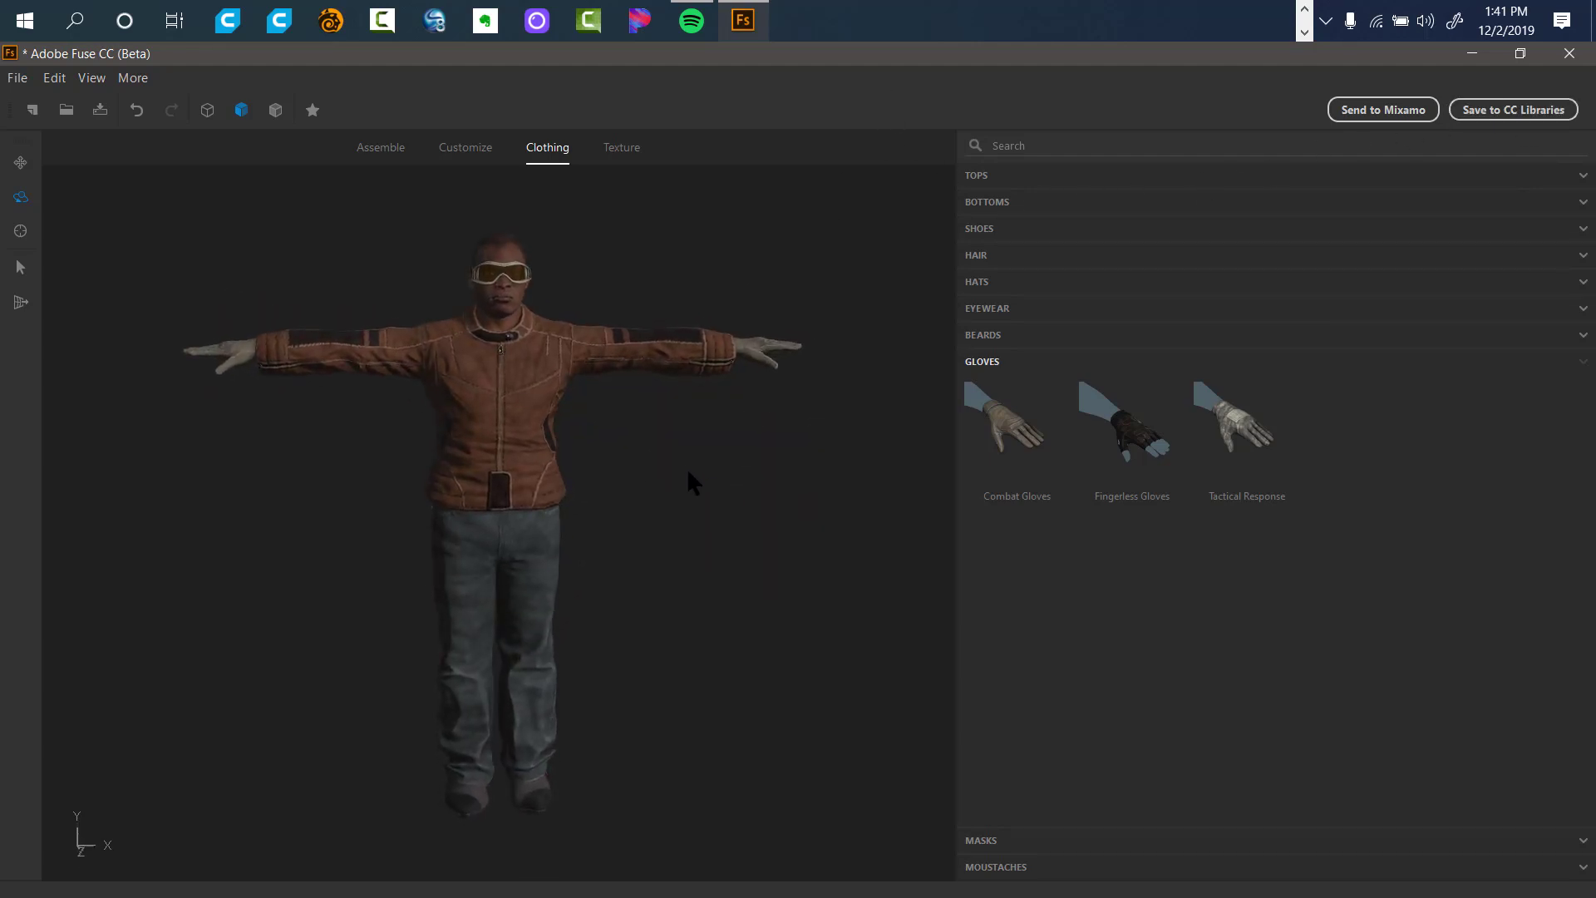
Save the character to the 3D Objects Creative Cloud library under the name SCI FI CHARACTER.
{"action": "left_click", "coordinate": [1515, 115]}
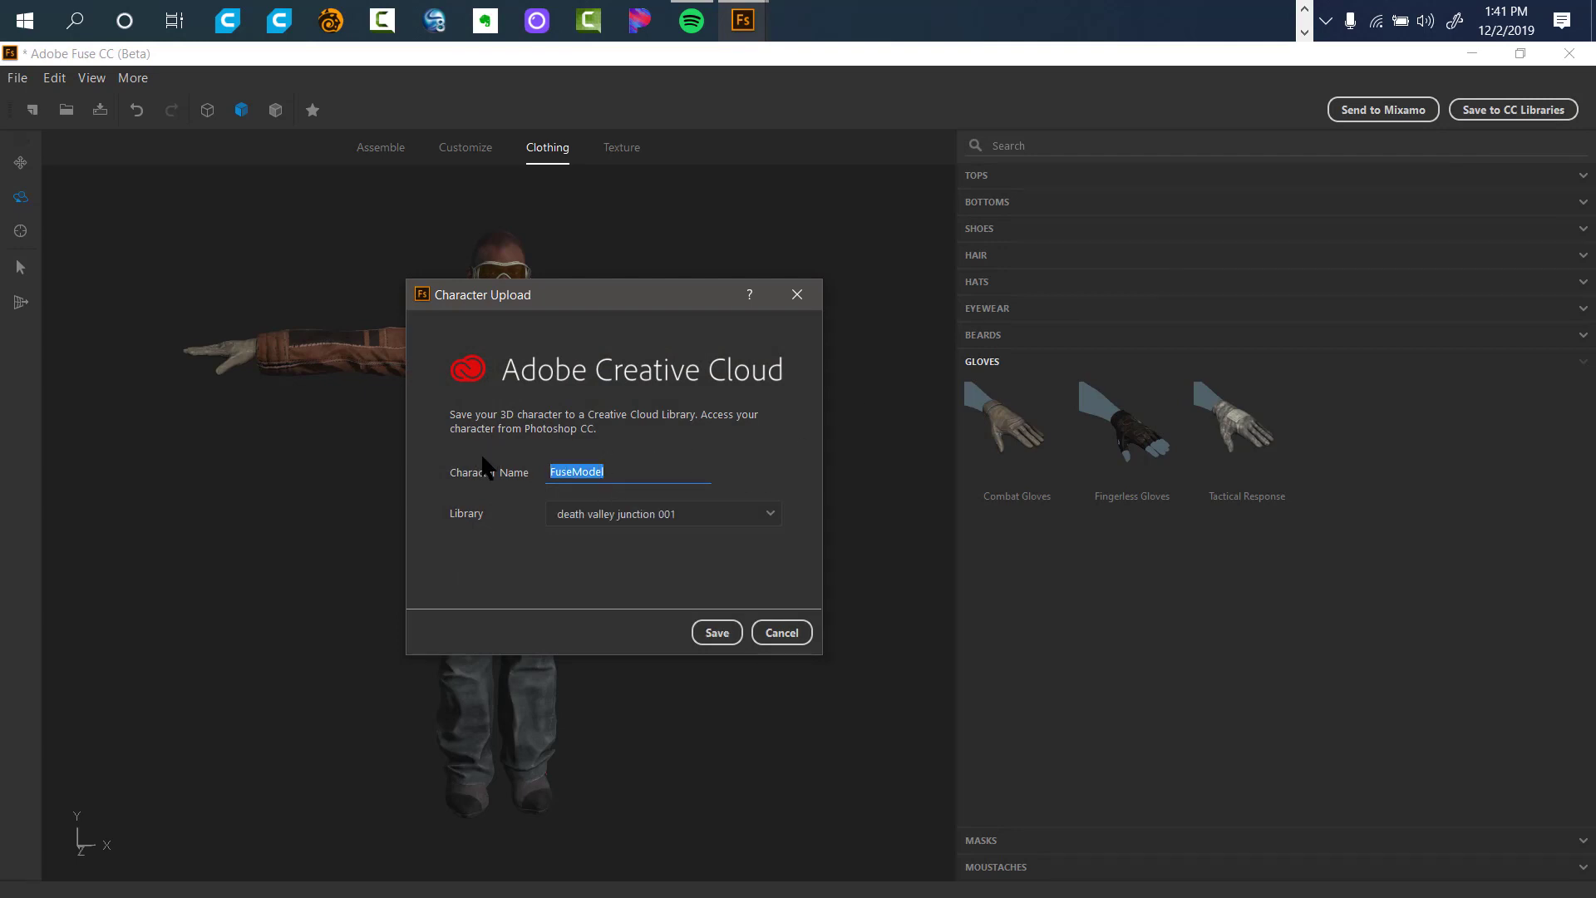
{"action": "type", "text": "SCI FI CHARACTER"}
{"action": "left_click", "coordinate": [771, 513]}
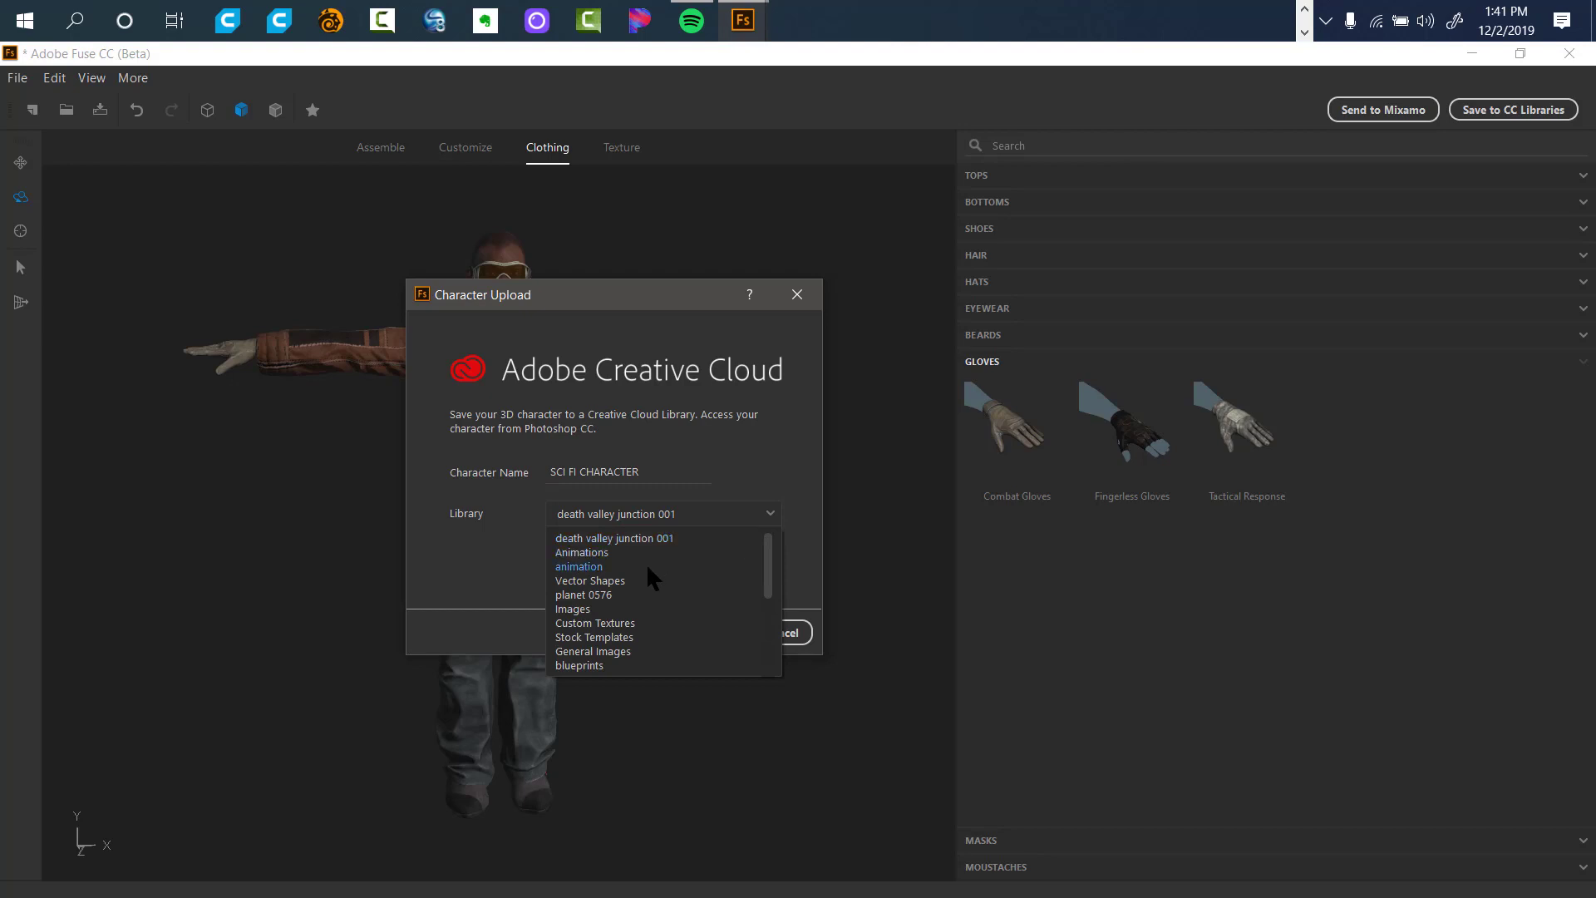
{"action": "left_click_drag", "start_coordinate": [766, 557], "coordinate": [751, 661]}
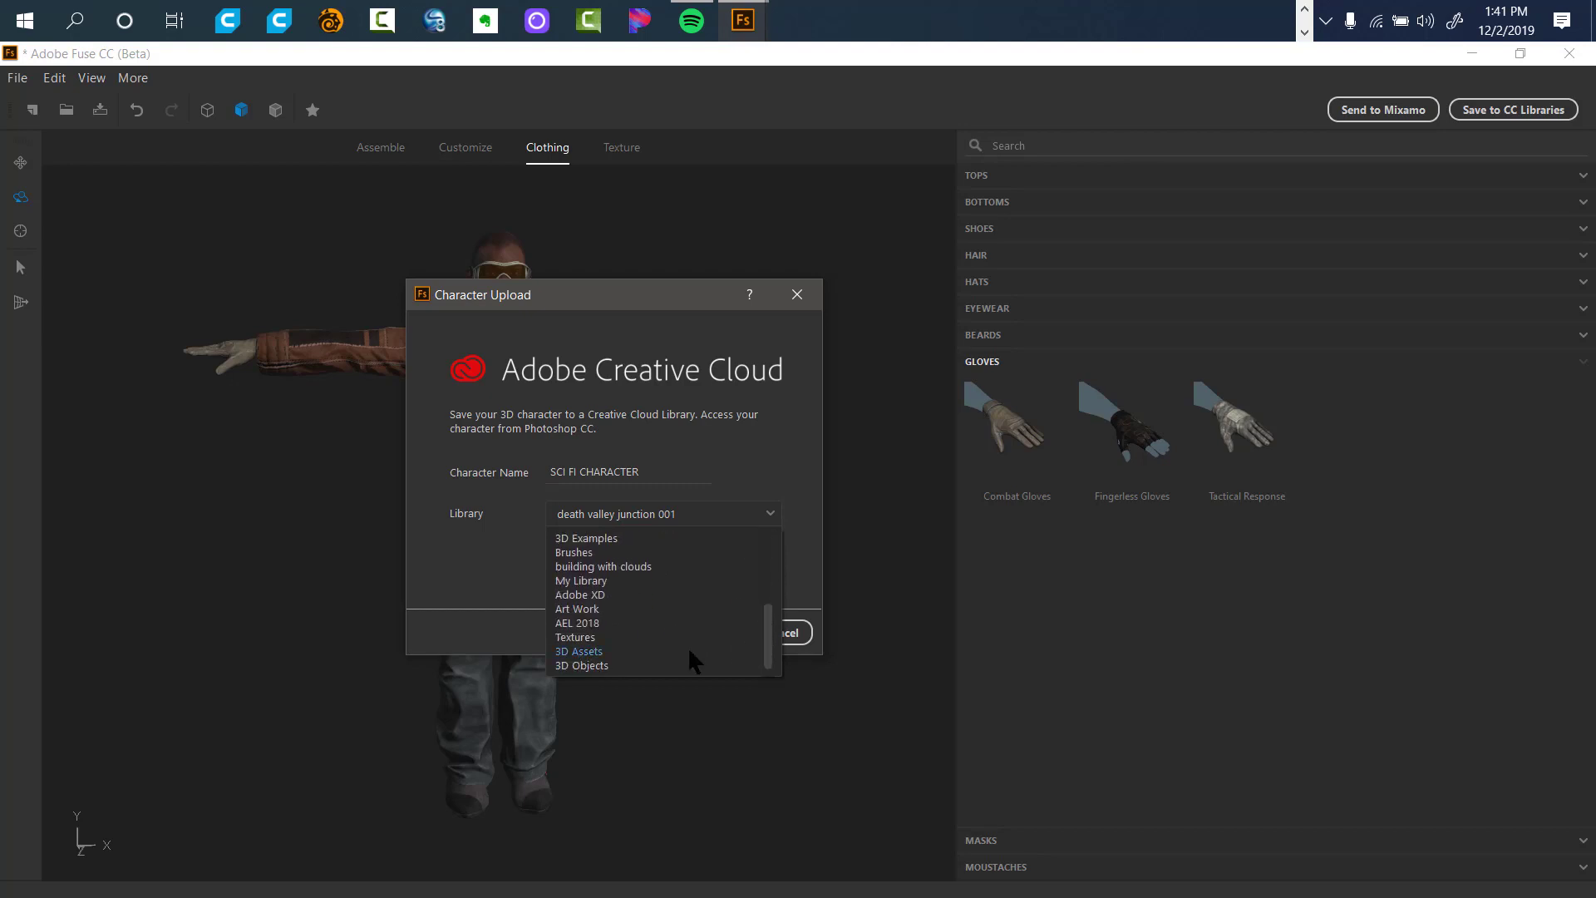
{"action": "left_click", "coordinate": [599, 665]}
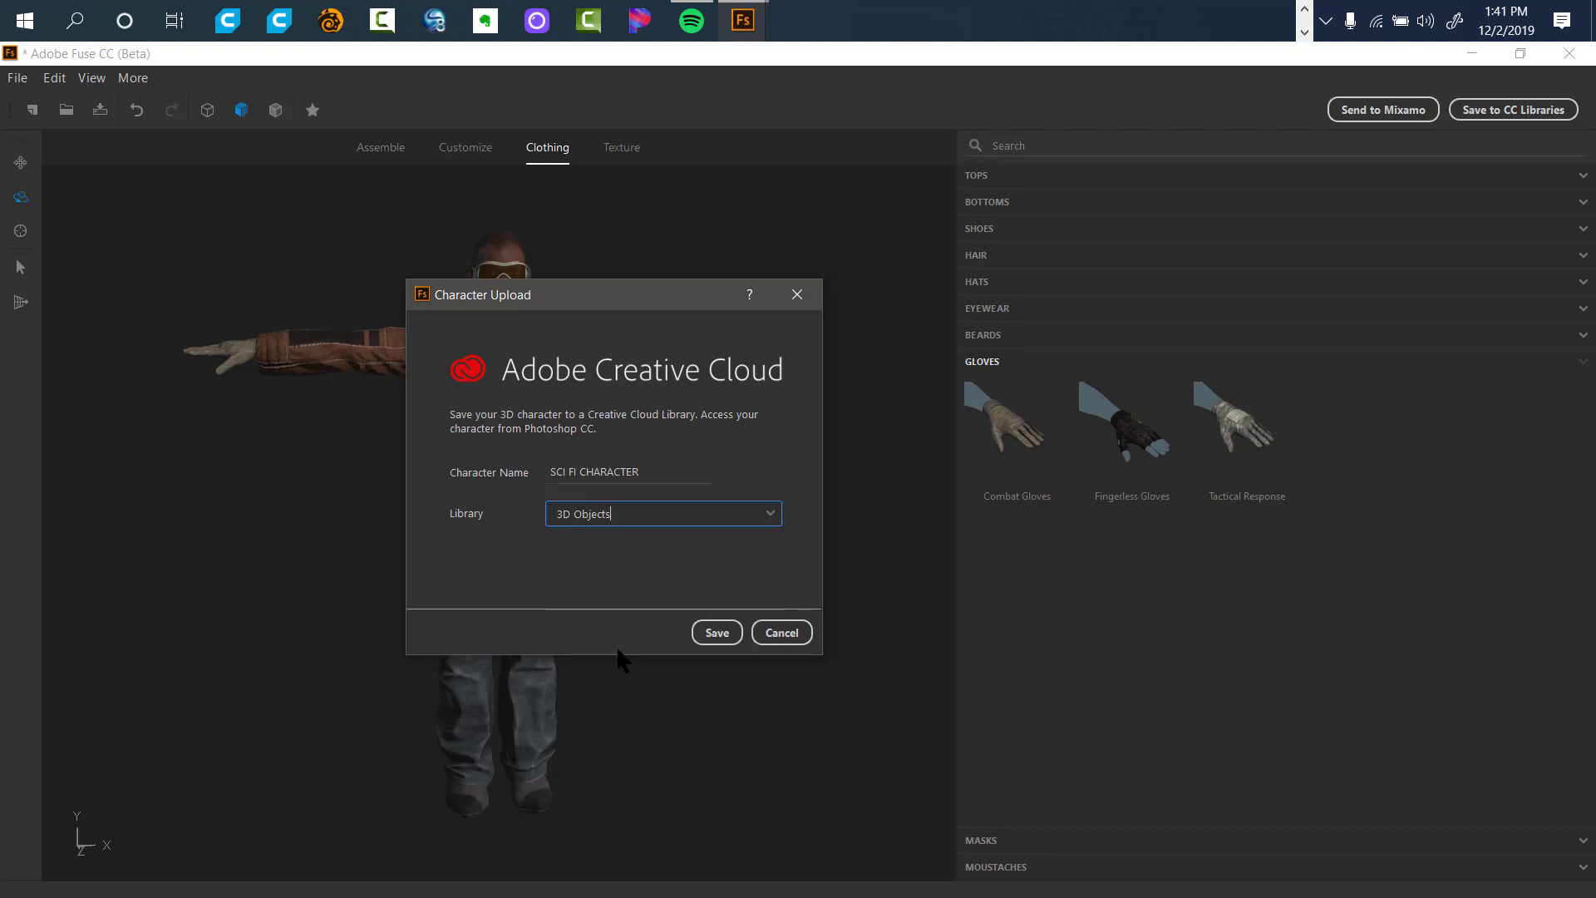
{"action": "left_click", "coordinate": [717, 634]}
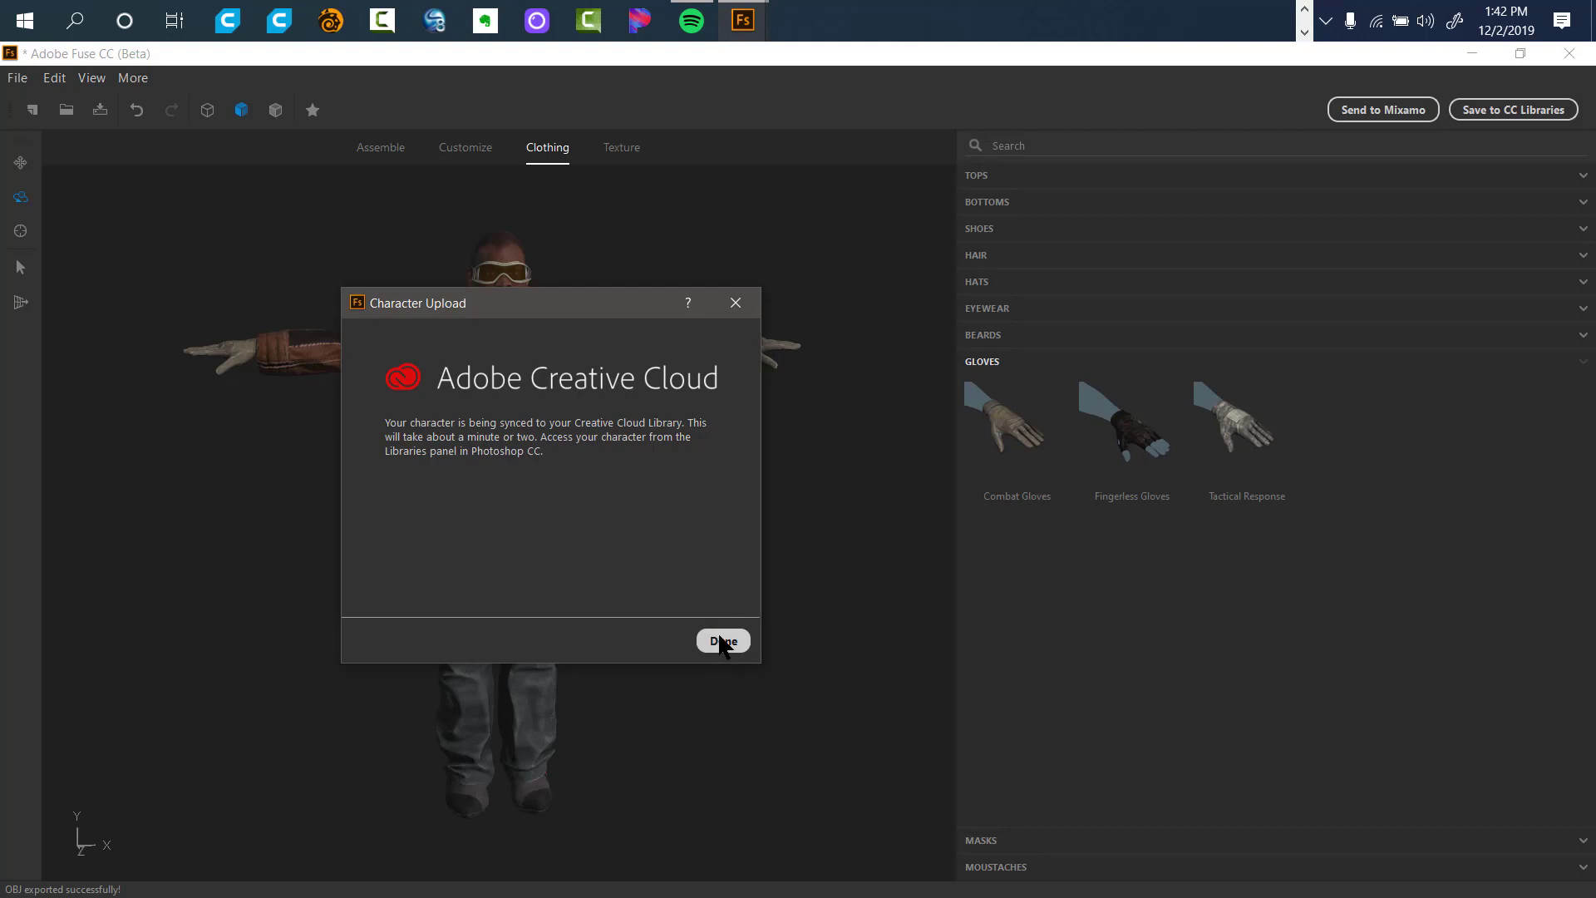
Close the library upload confirmation and start exporting the character as an OBJ model.
{"action": "left_click", "coordinate": [721, 641]}
{"action": "left_click", "coordinate": [17, 77]}
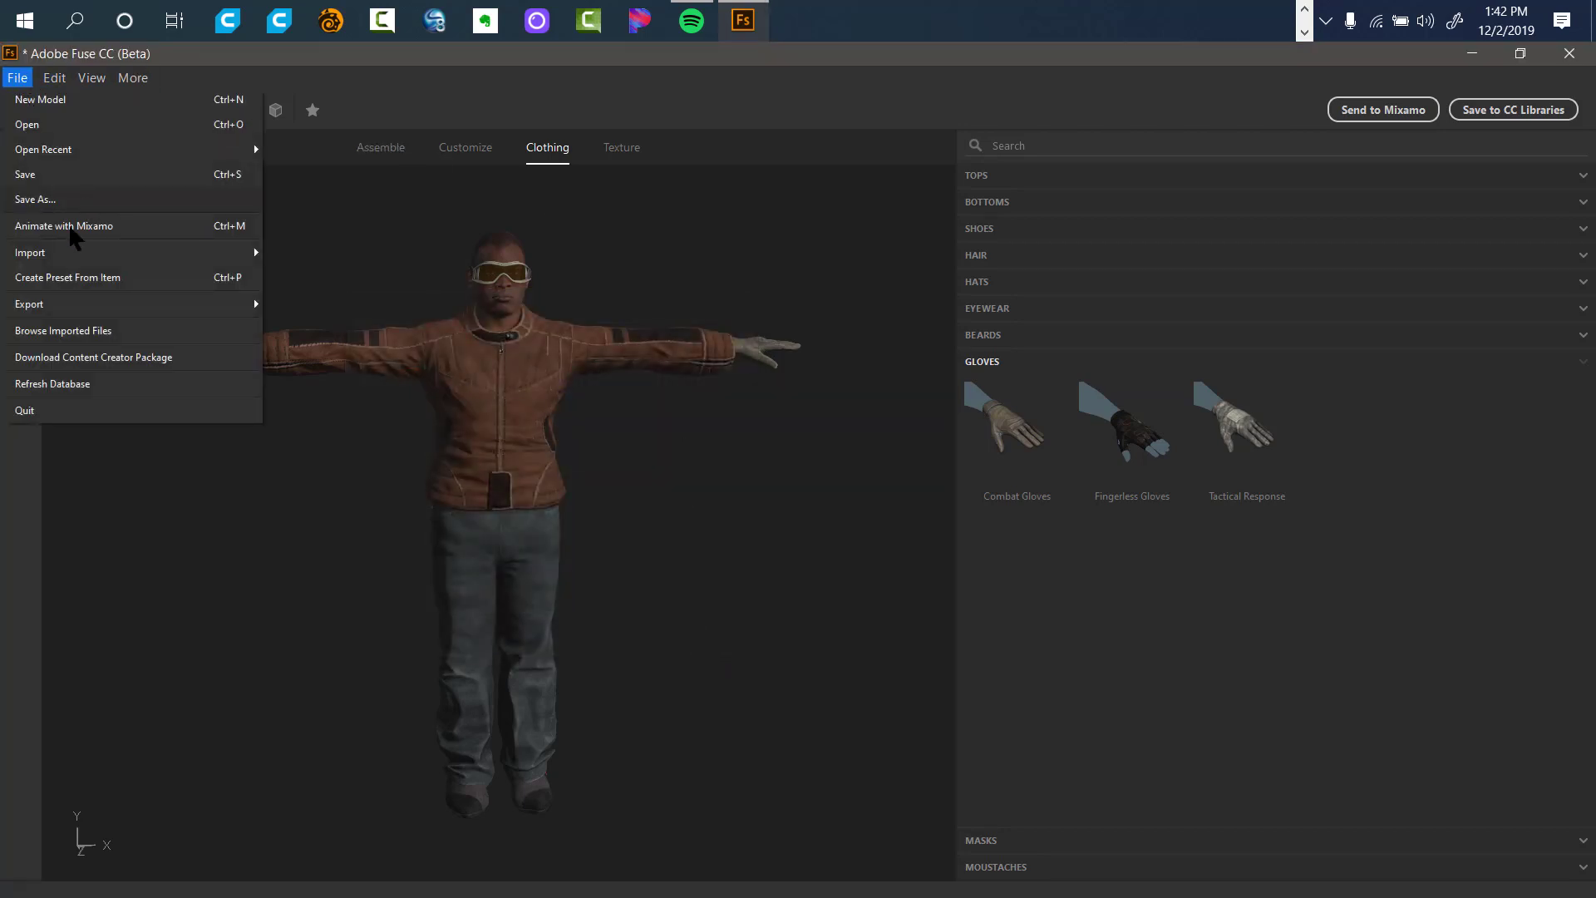
{"action": "mouse_move", "coordinate": [149, 310]}
{"action": "mouse_move", "coordinate": [232, 313]}
{"action": "left_click", "coordinate": [362, 305]}
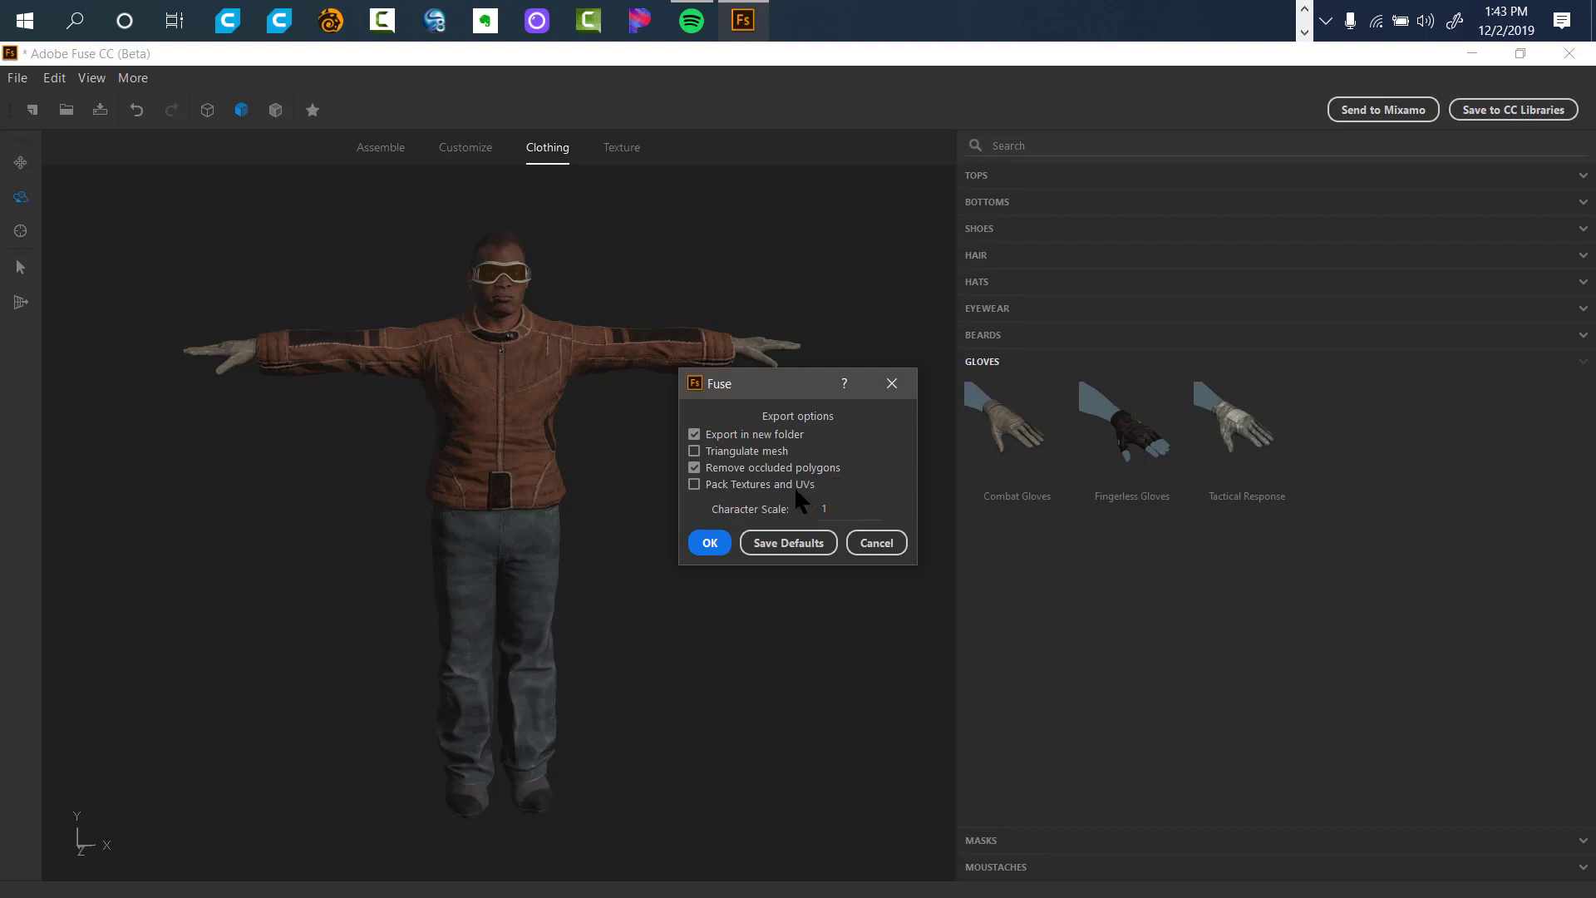
Enable packed textures and UVs and mesh triangulation with a 2048 packed map size, save these export defaults and accept them.
{"action": "left_click", "coordinate": [695, 485]}
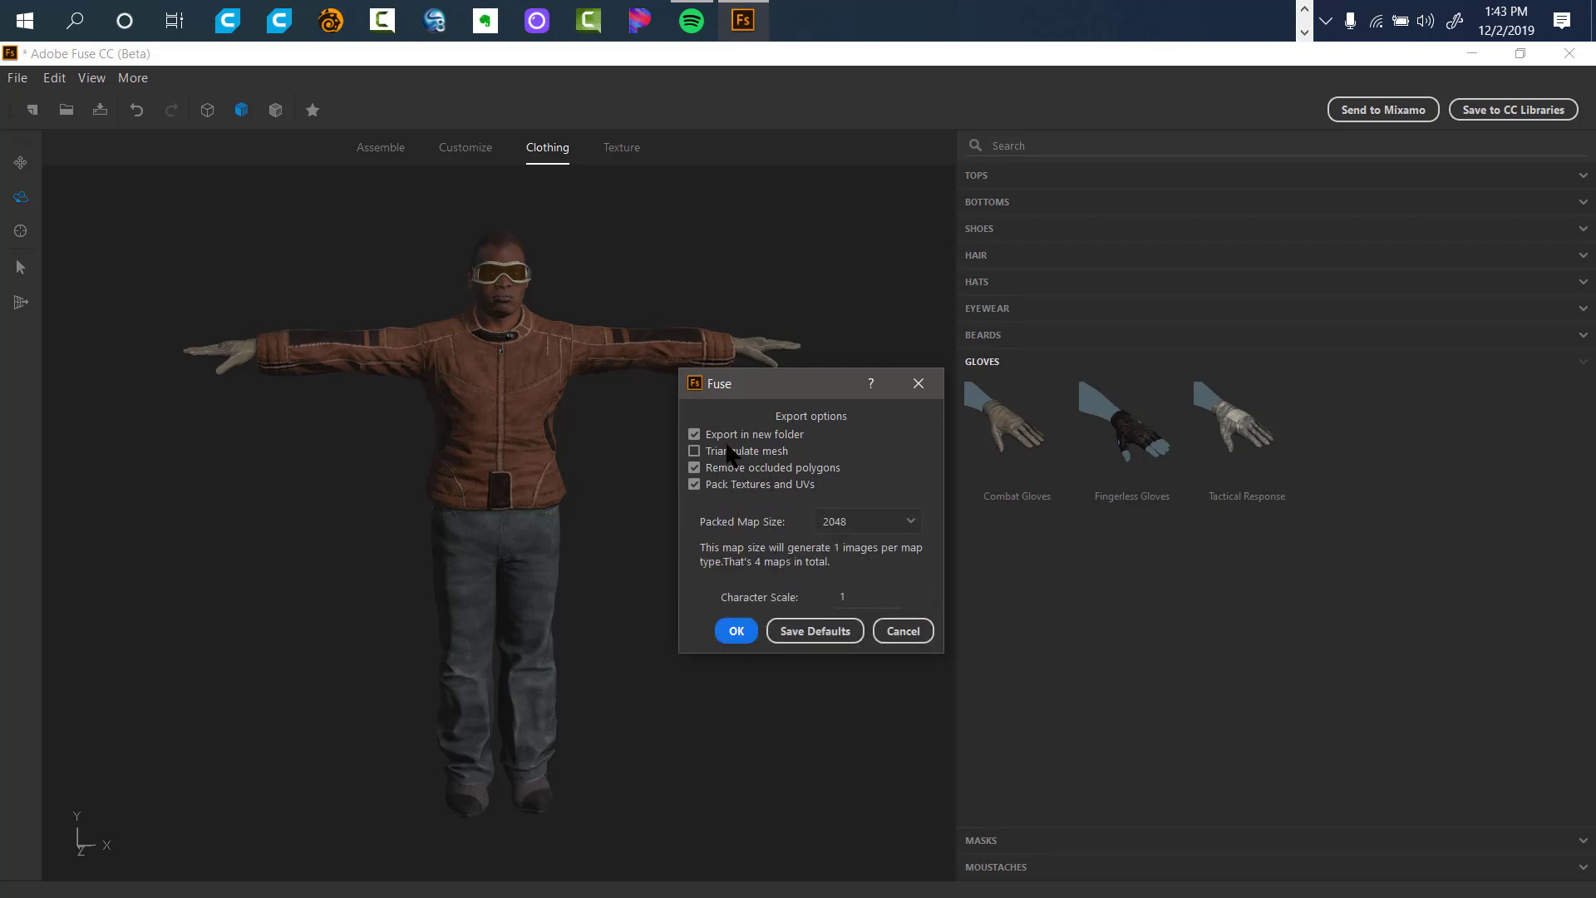
{"action": "left_click", "coordinate": [694, 451]}
{"action": "left_click", "coordinate": [909, 524]}
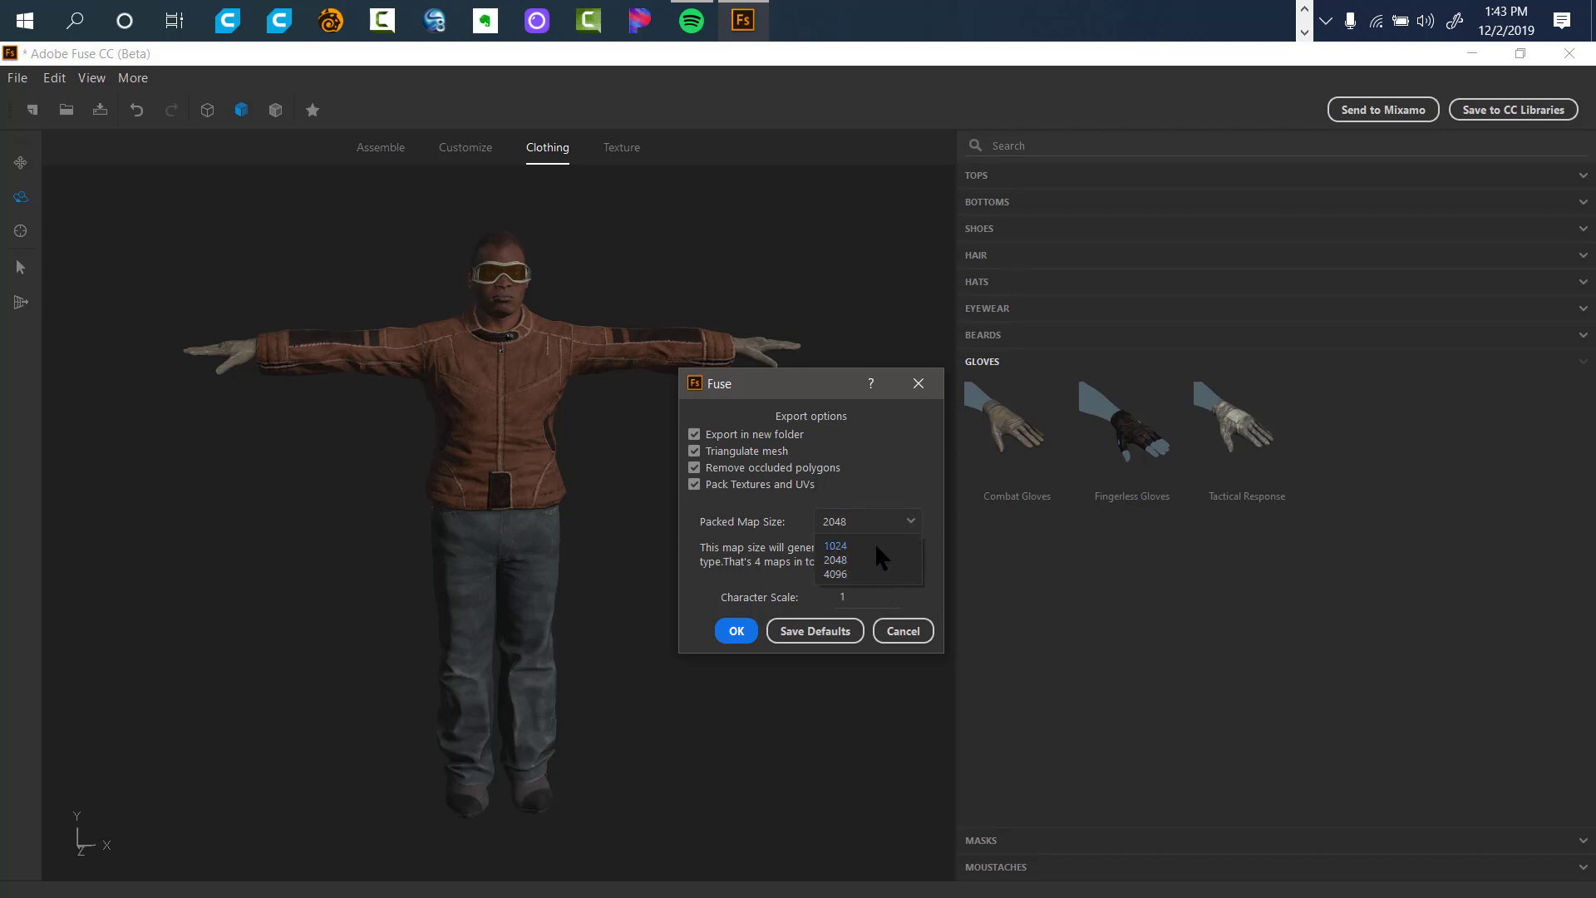
{"action": "left_click", "coordinate": [861, 559]}
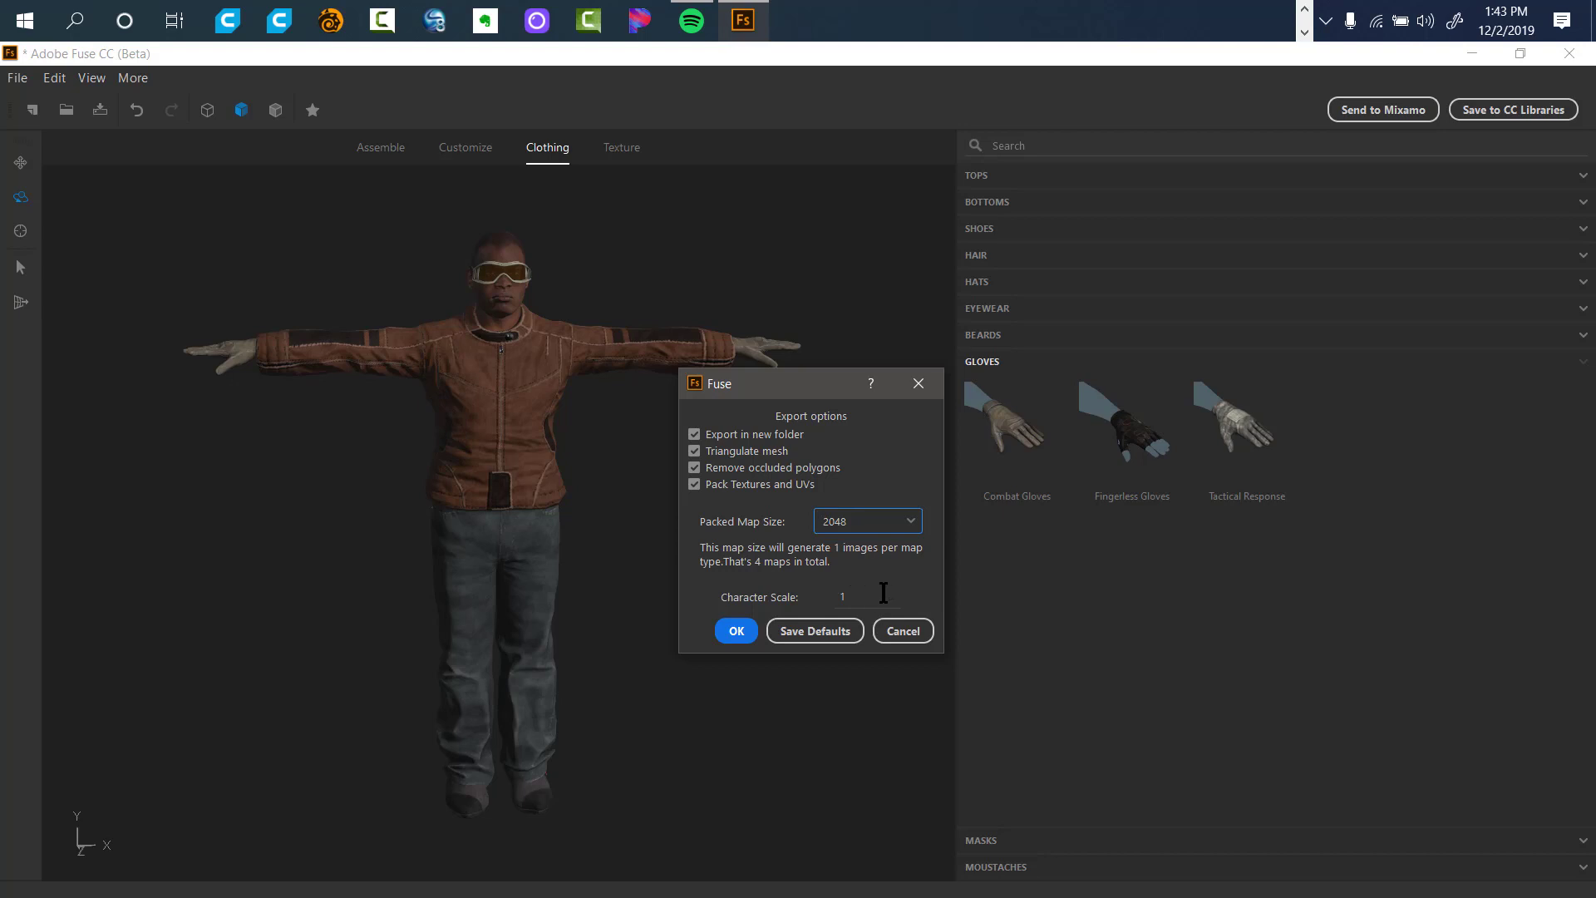
{"action": "left_click", "coordinate": [815, 631]}
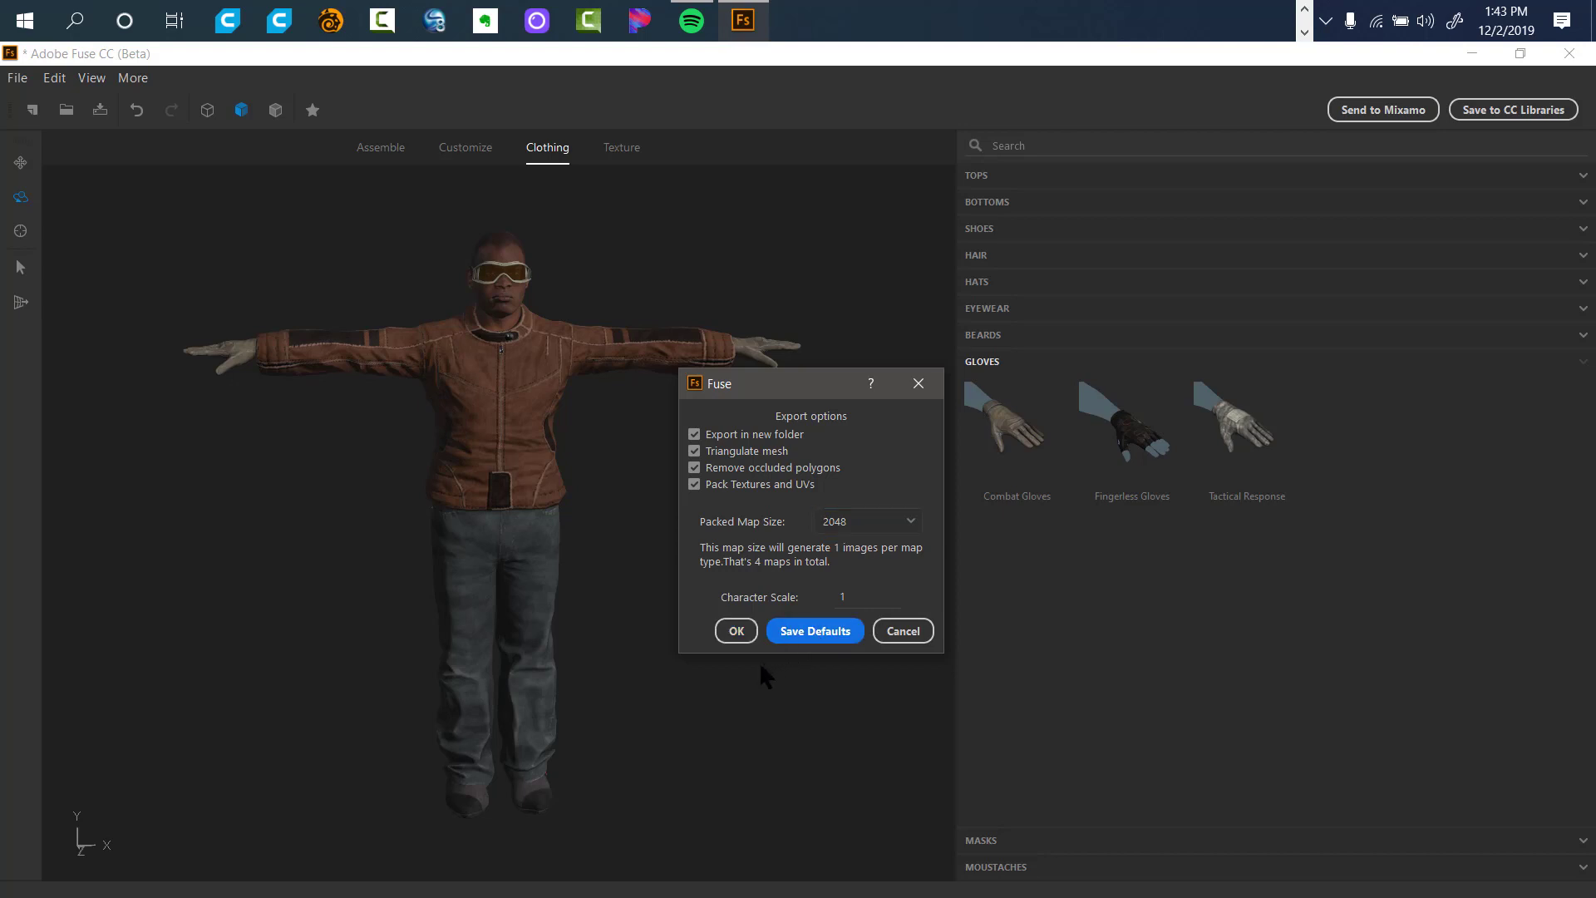
{"action": "left_click", "coordinate": [736, 631]}
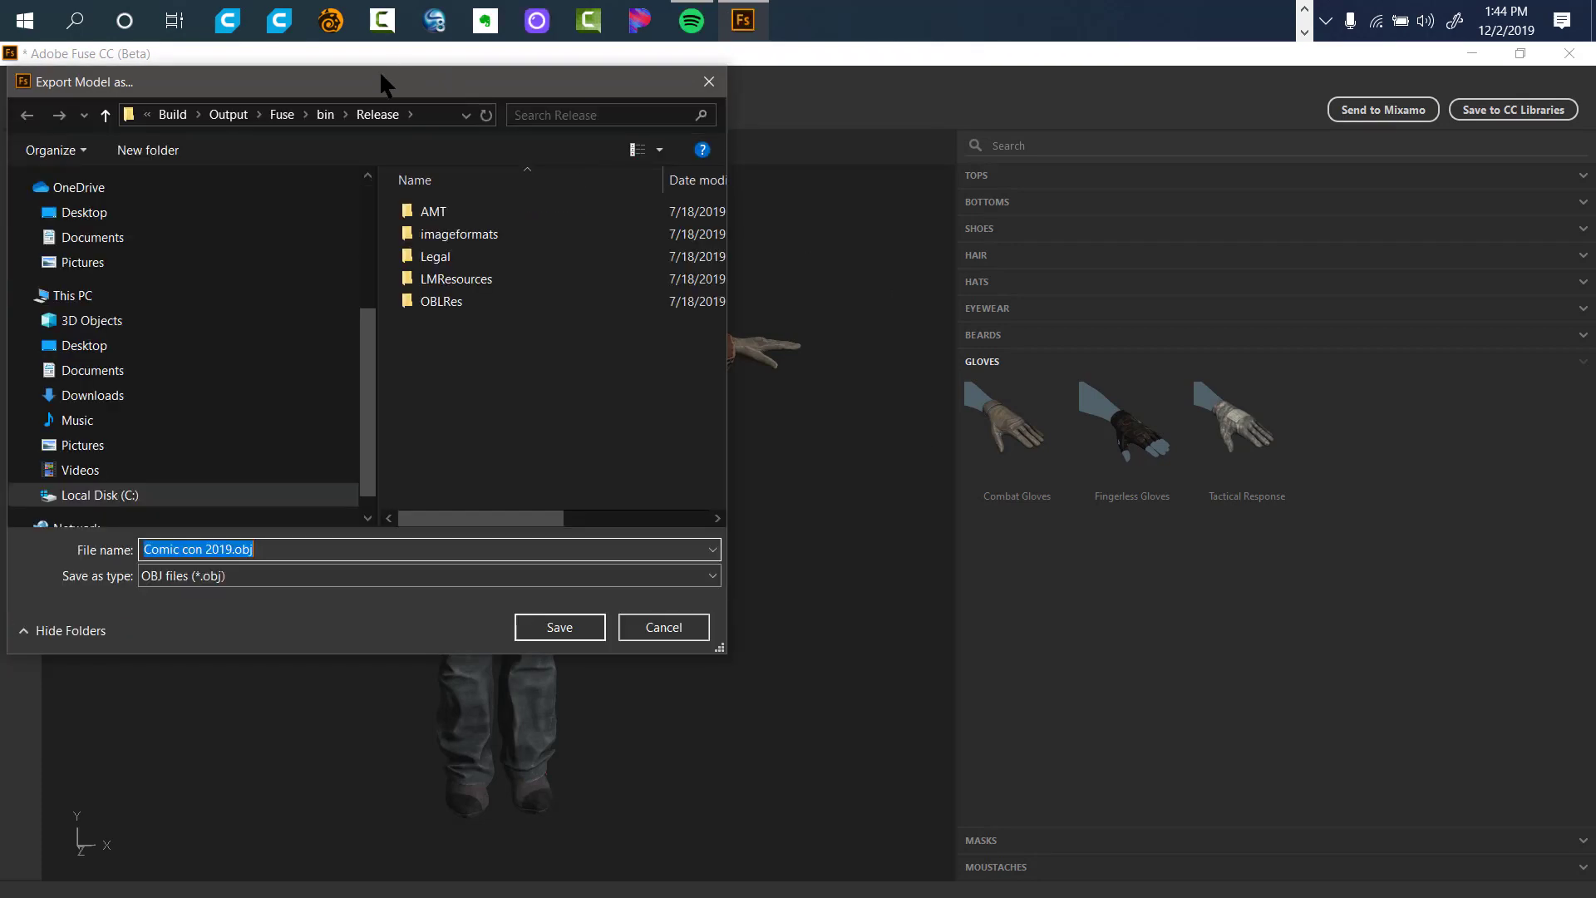
Create a folder named "3d character" on the OneDrive Desktop and open it as the export destination.
{"action": "left_click_drag", "start_coordinate": [325, 73], "coordinate": [602, 123]}
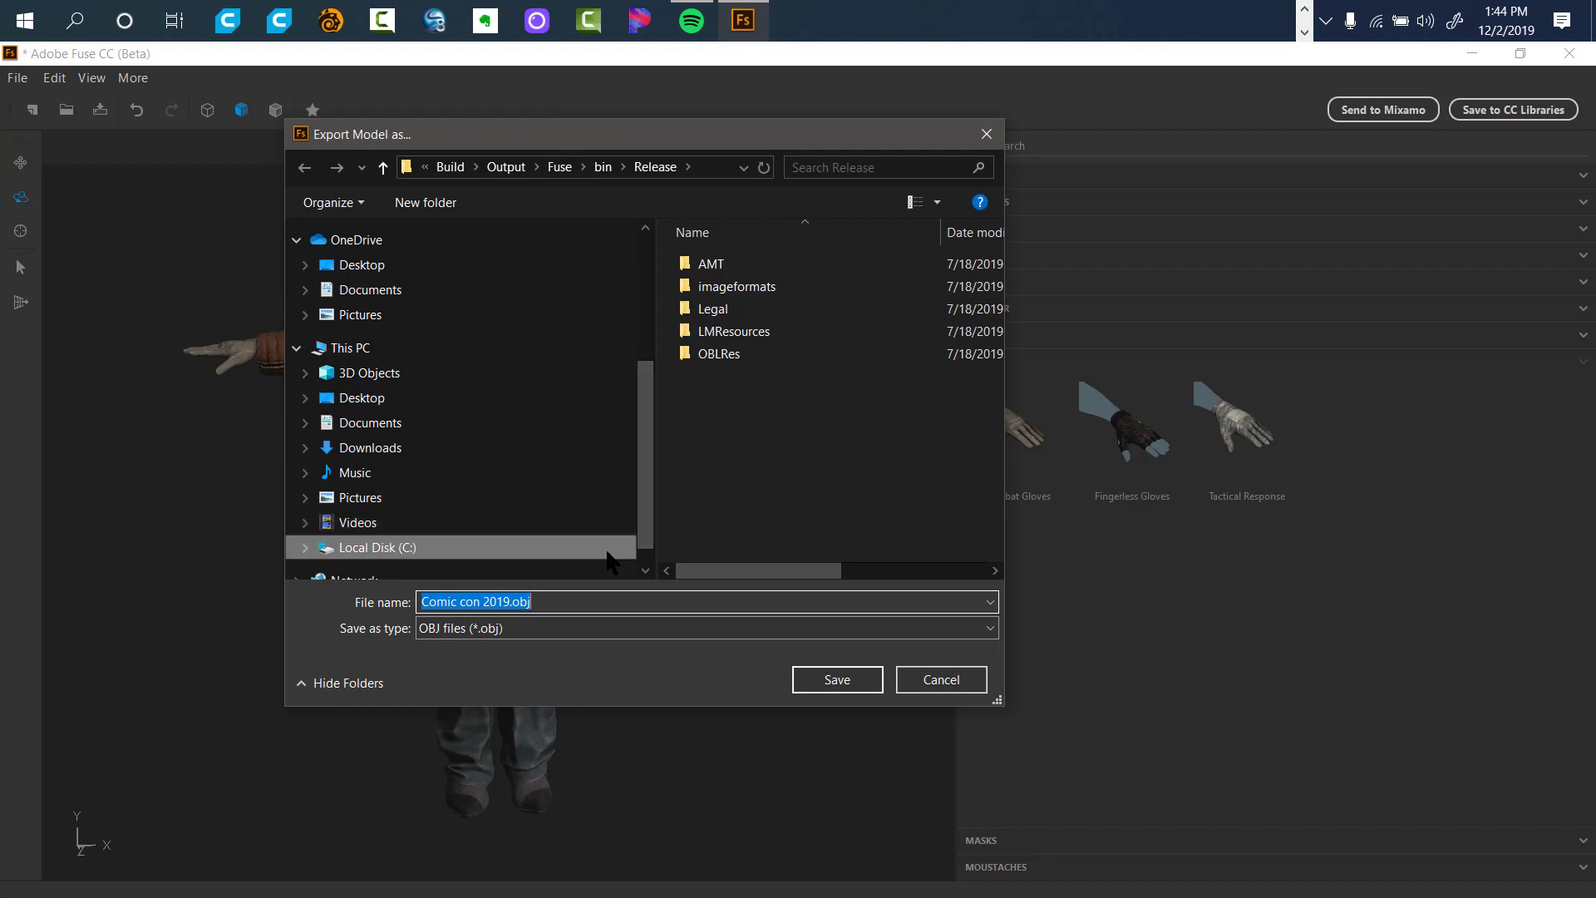
{"action": "left_click_drag", "start_coordinate": [640, 507], "coordinate": [659, 409]}
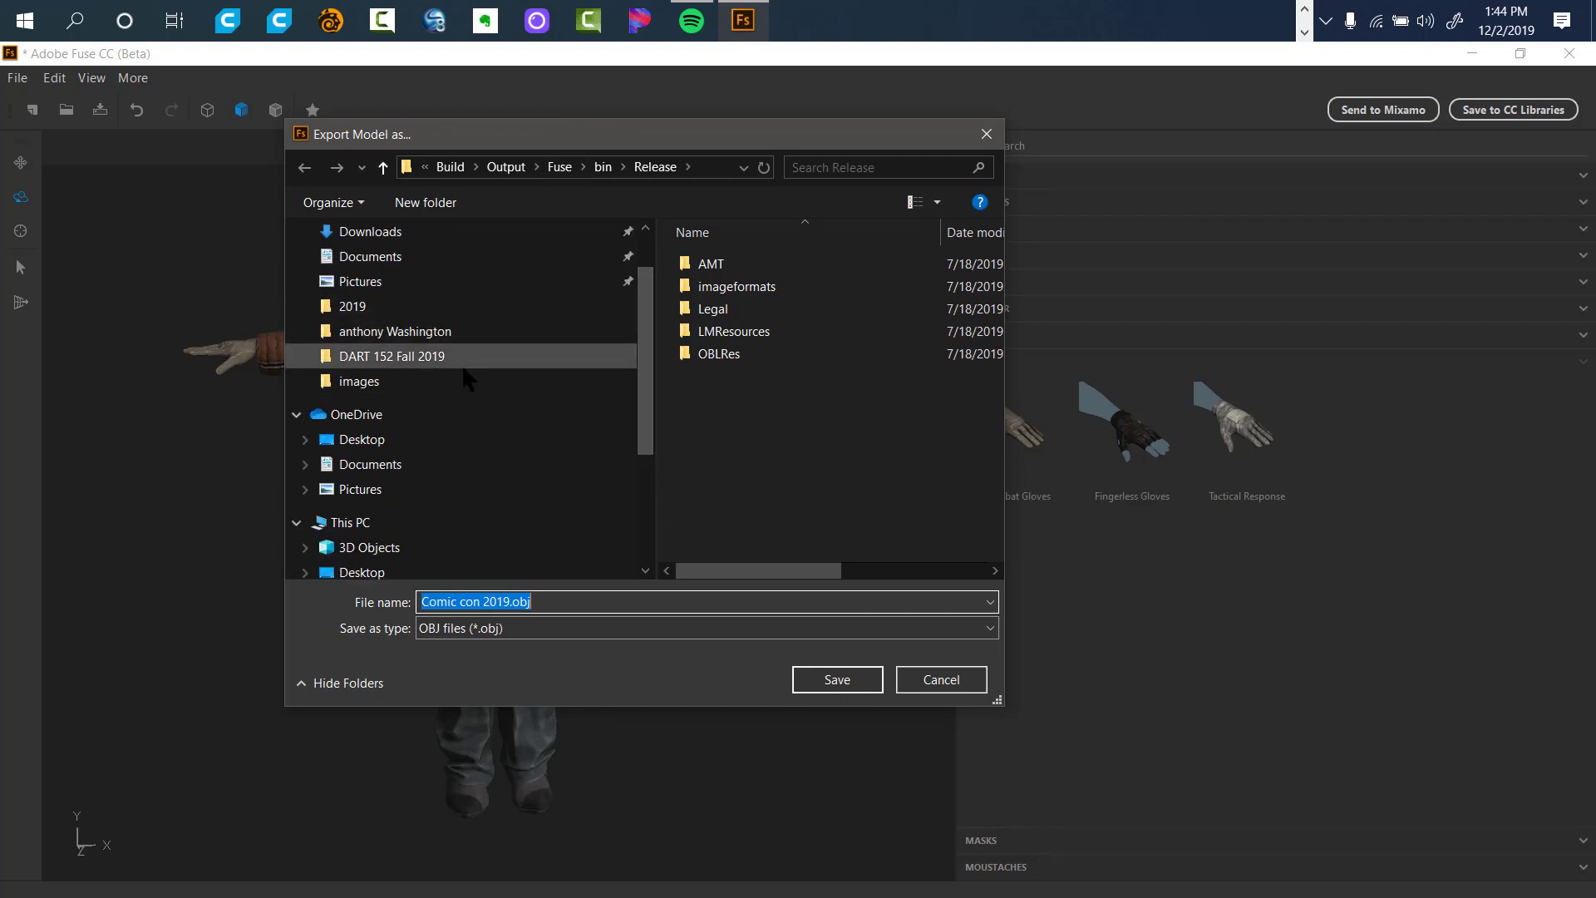
{"action": "left_click", "coordinate": [362, 439]}
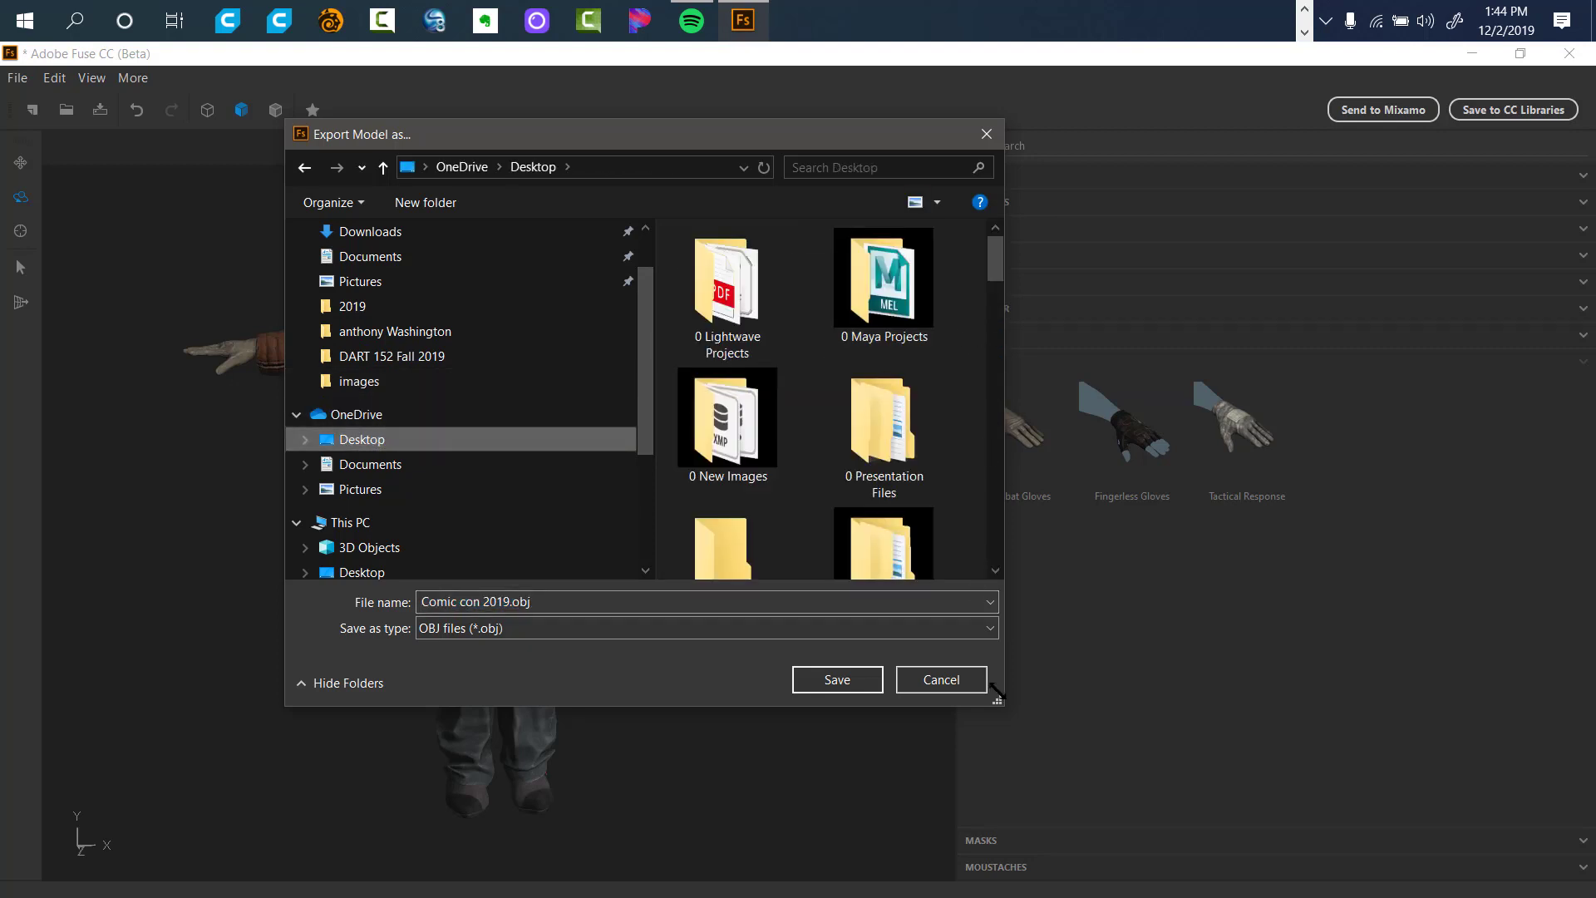
{"action": "left_click_drag", "start_coordinate": [998, 700], "coordinate": [1044, 723]}
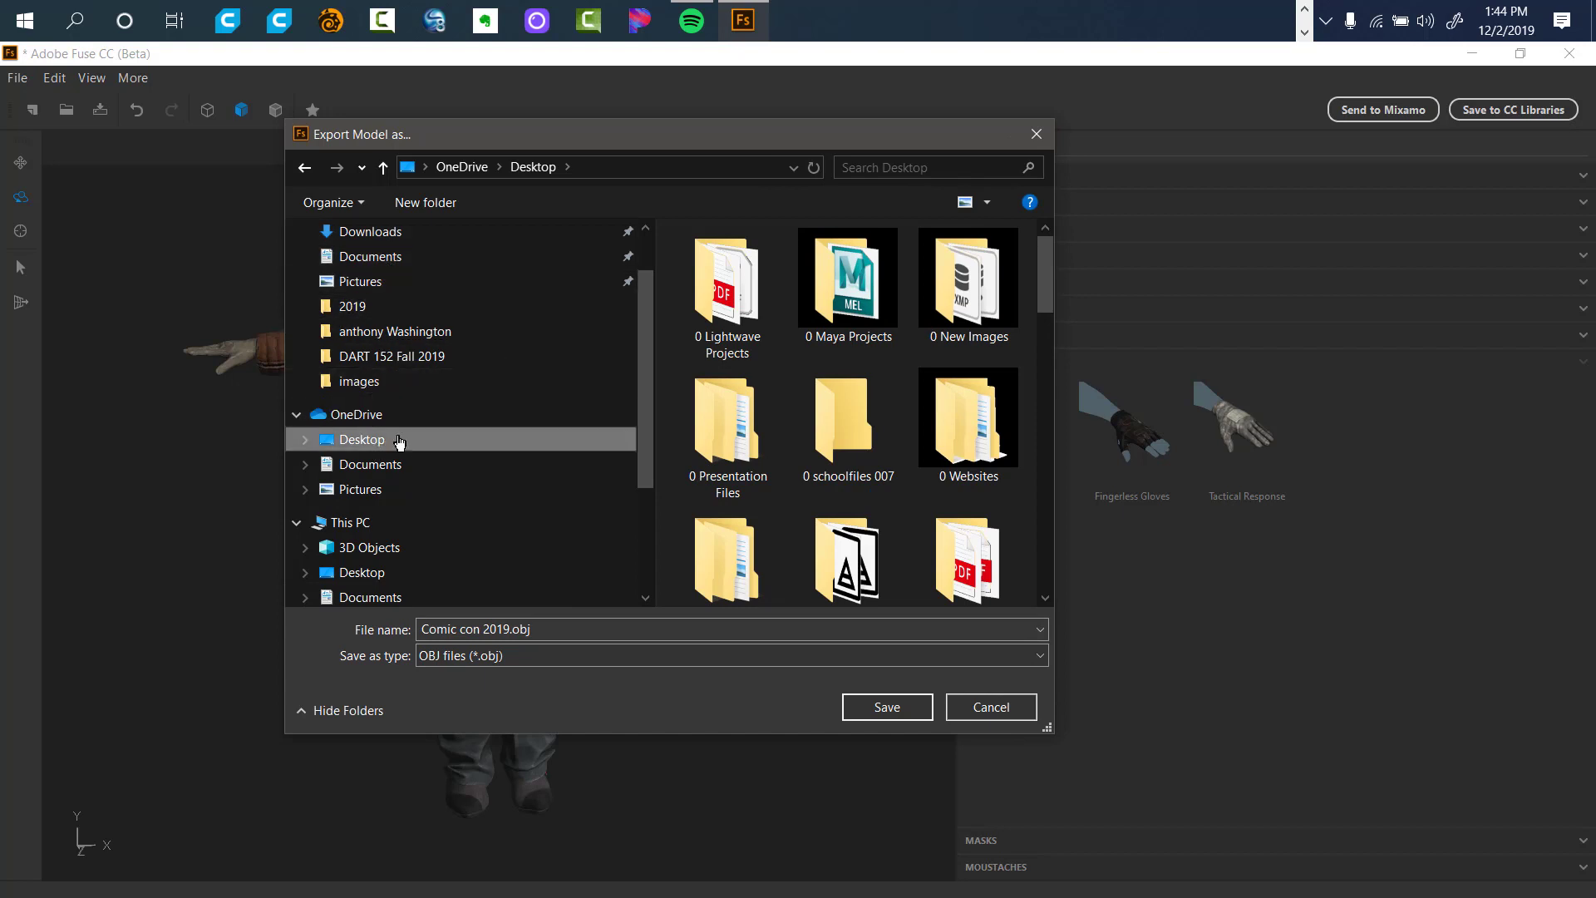
{"action": "key", "text": "ctrl+shift+n"}
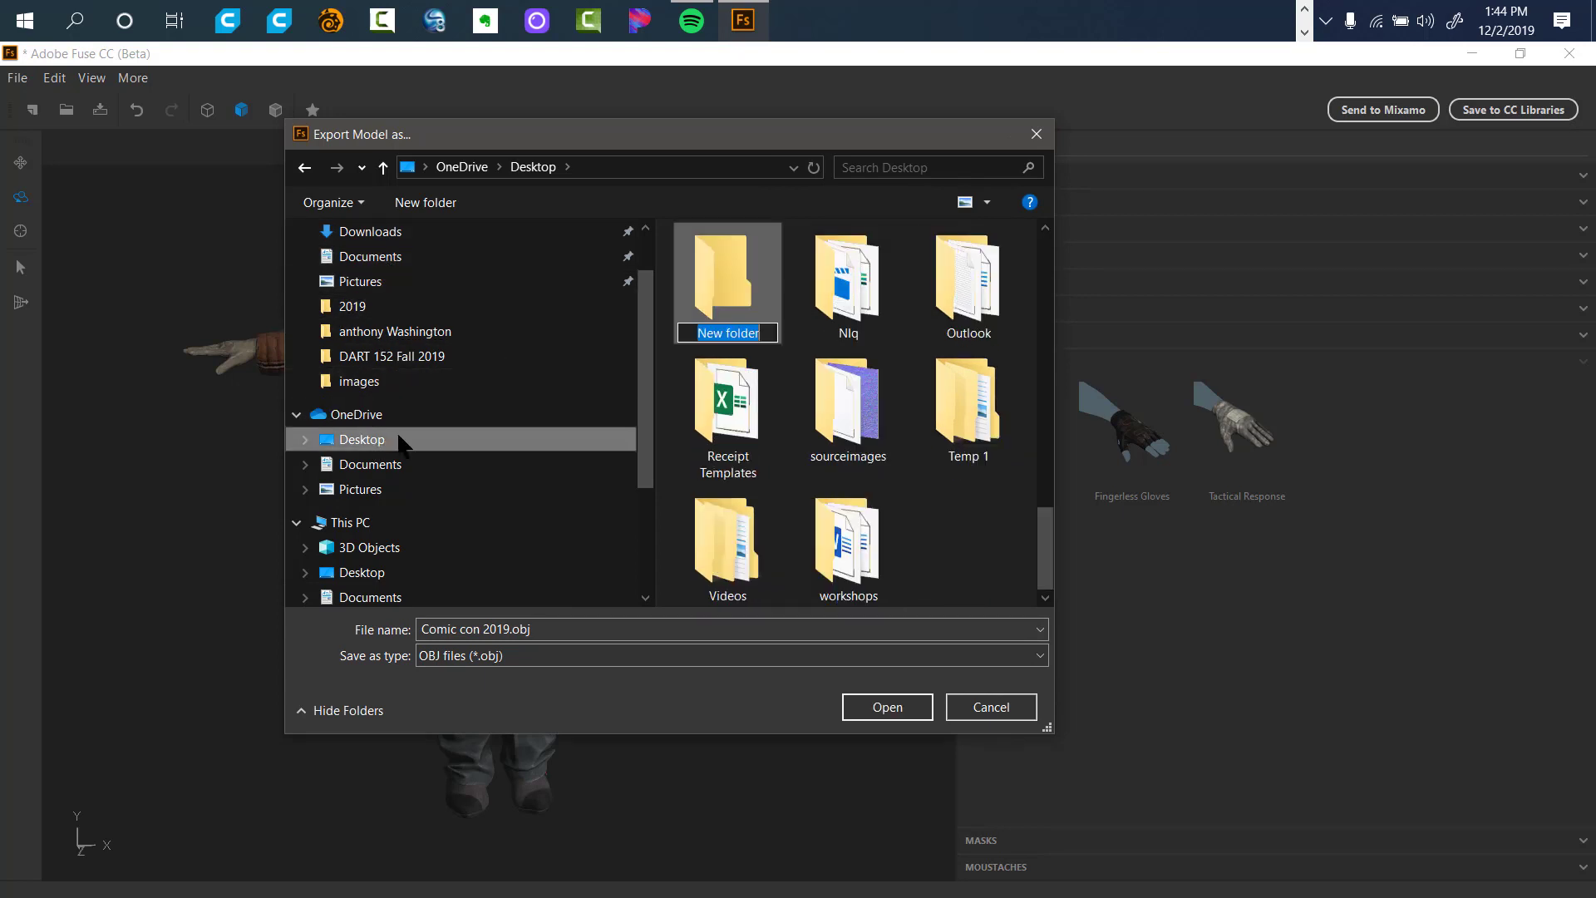
{"action": "type", "text": "3d CGARAC"}
{"action": "key", "text": "BackSpace"}
{"action": "key", "text": "BackSpace"}
{"action": "key", "text": "BackSpace"}
{"action": "key", "text": "BackSpace"}
{"action": "key", "text": "BackSpace"}
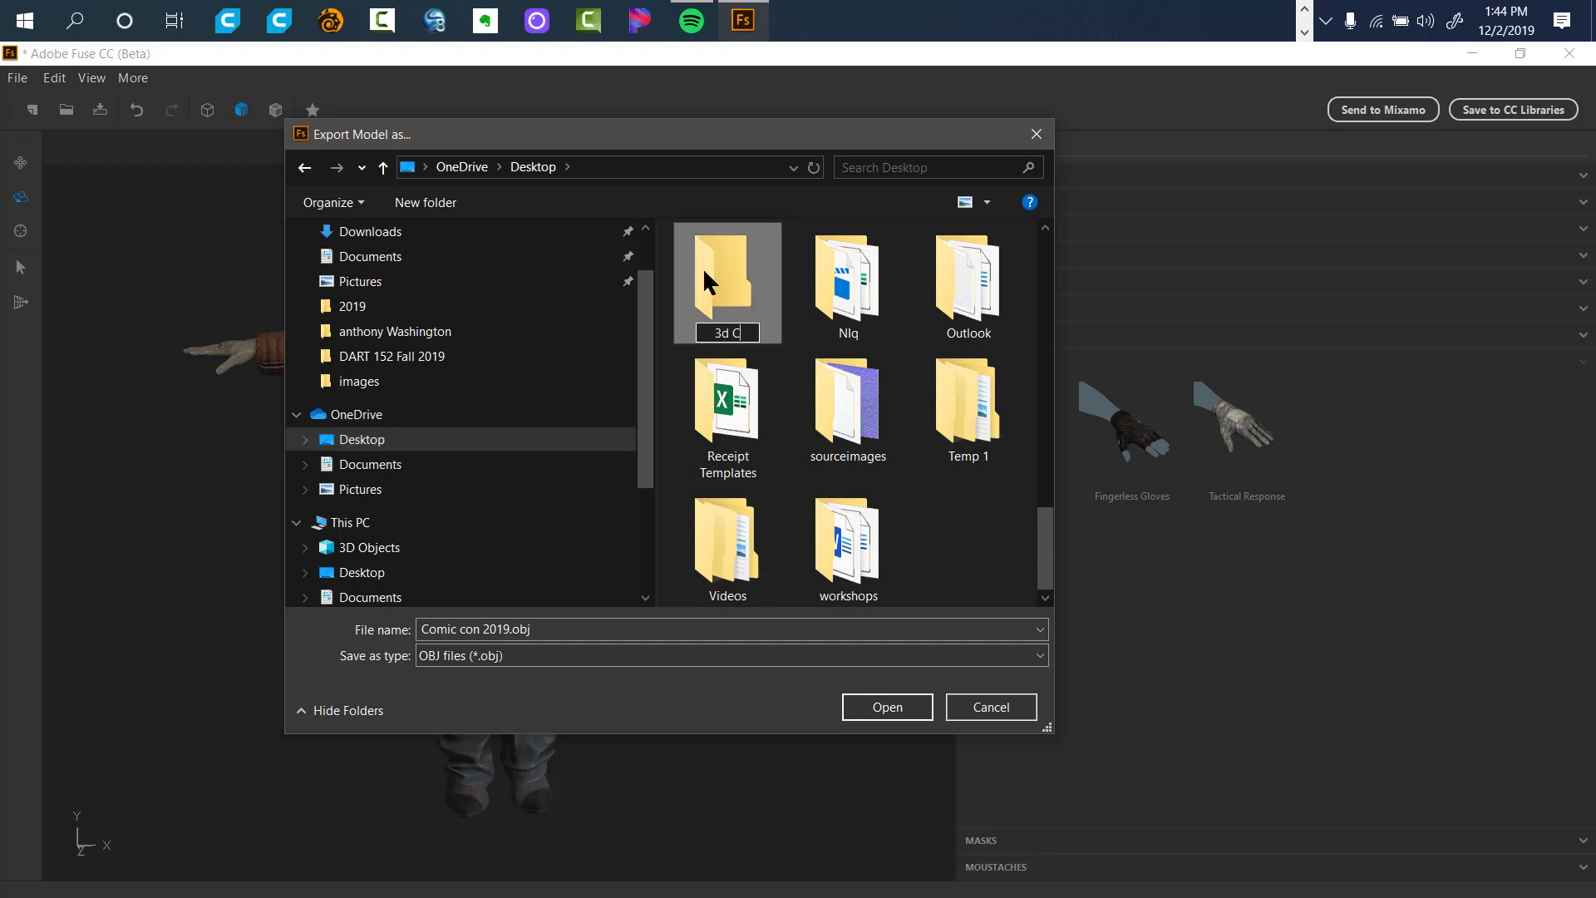
{"action": "type", "text": "GA"}
{"action": "key", "text": "BackSpace"}
{"action": "key", "text": "BackSpace"}
{"action": "key", "text": "BackSpace"}
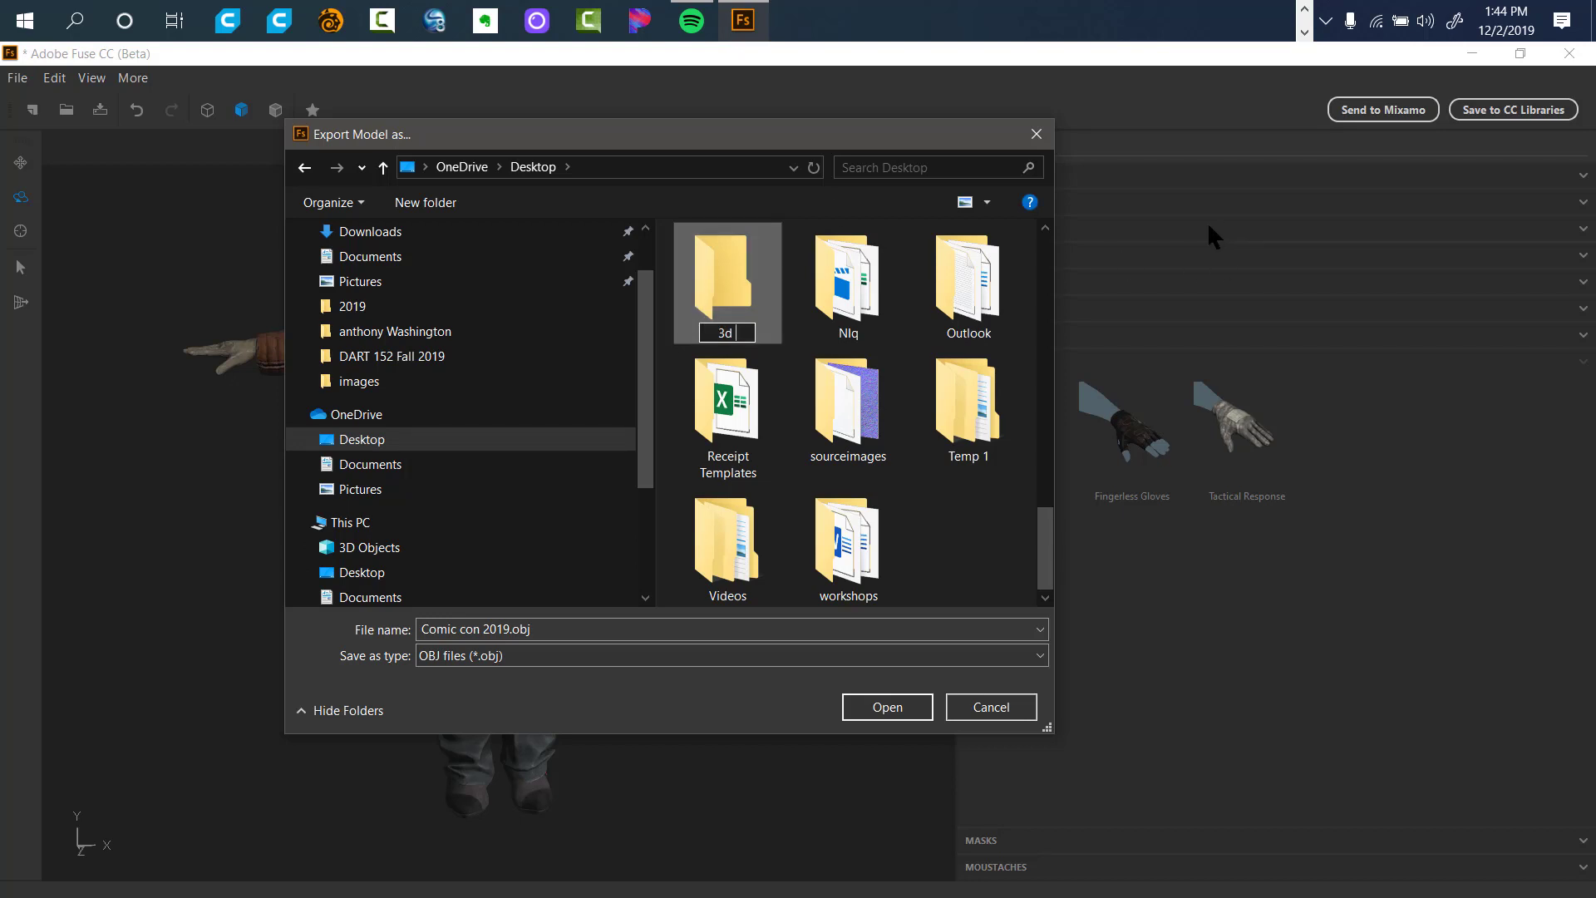
{"action": "type", "text": "character"}
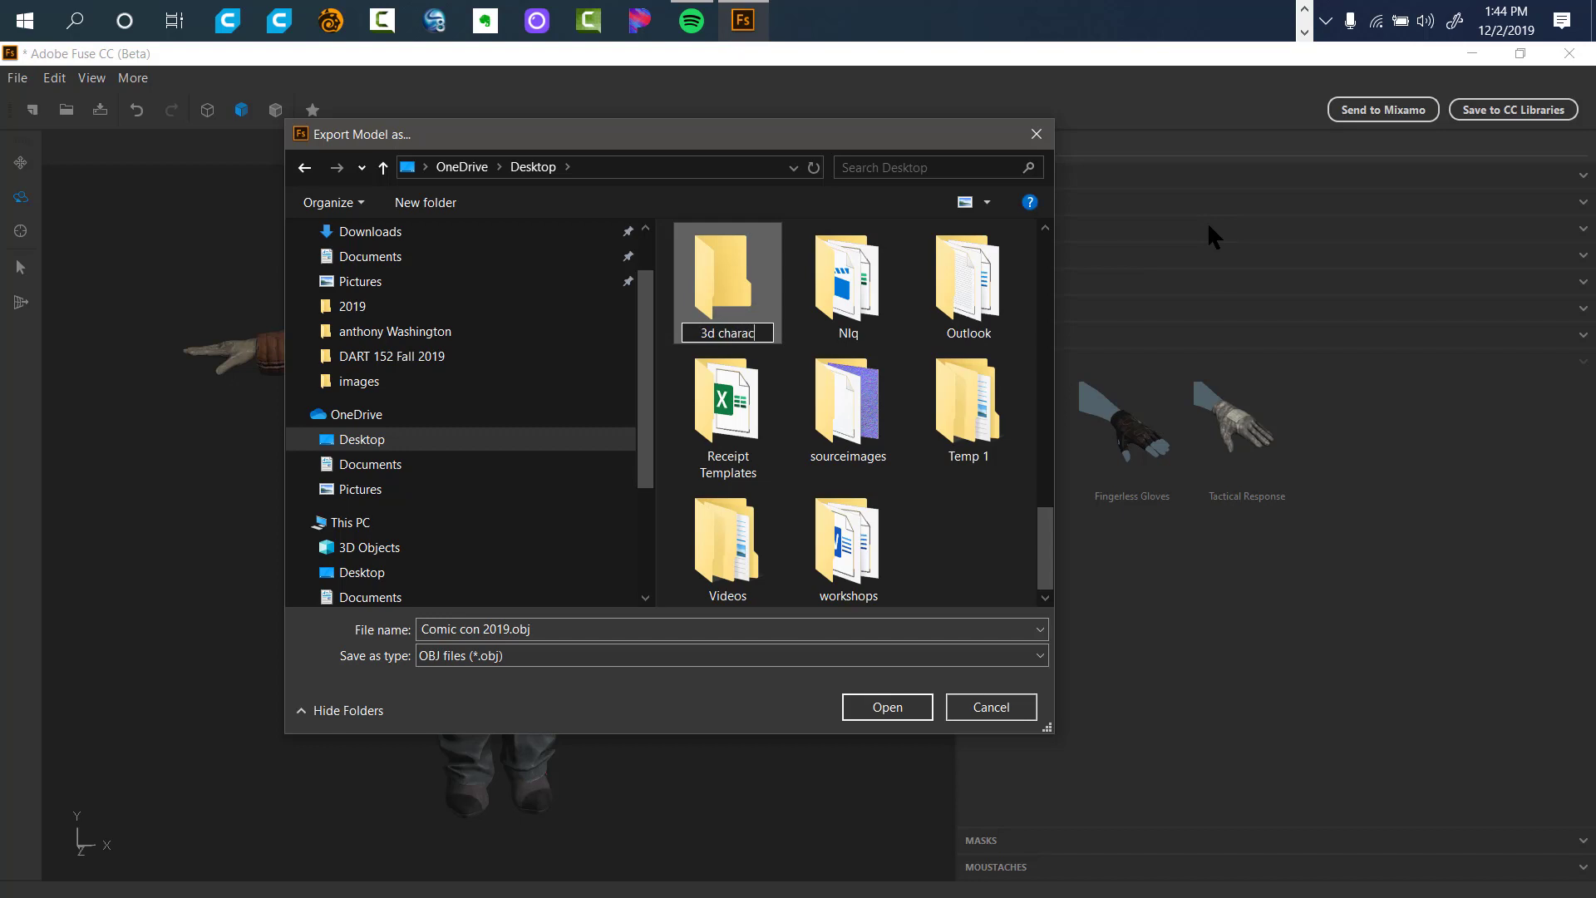
{"action": "double_click", "coordinate": [709, 294]}
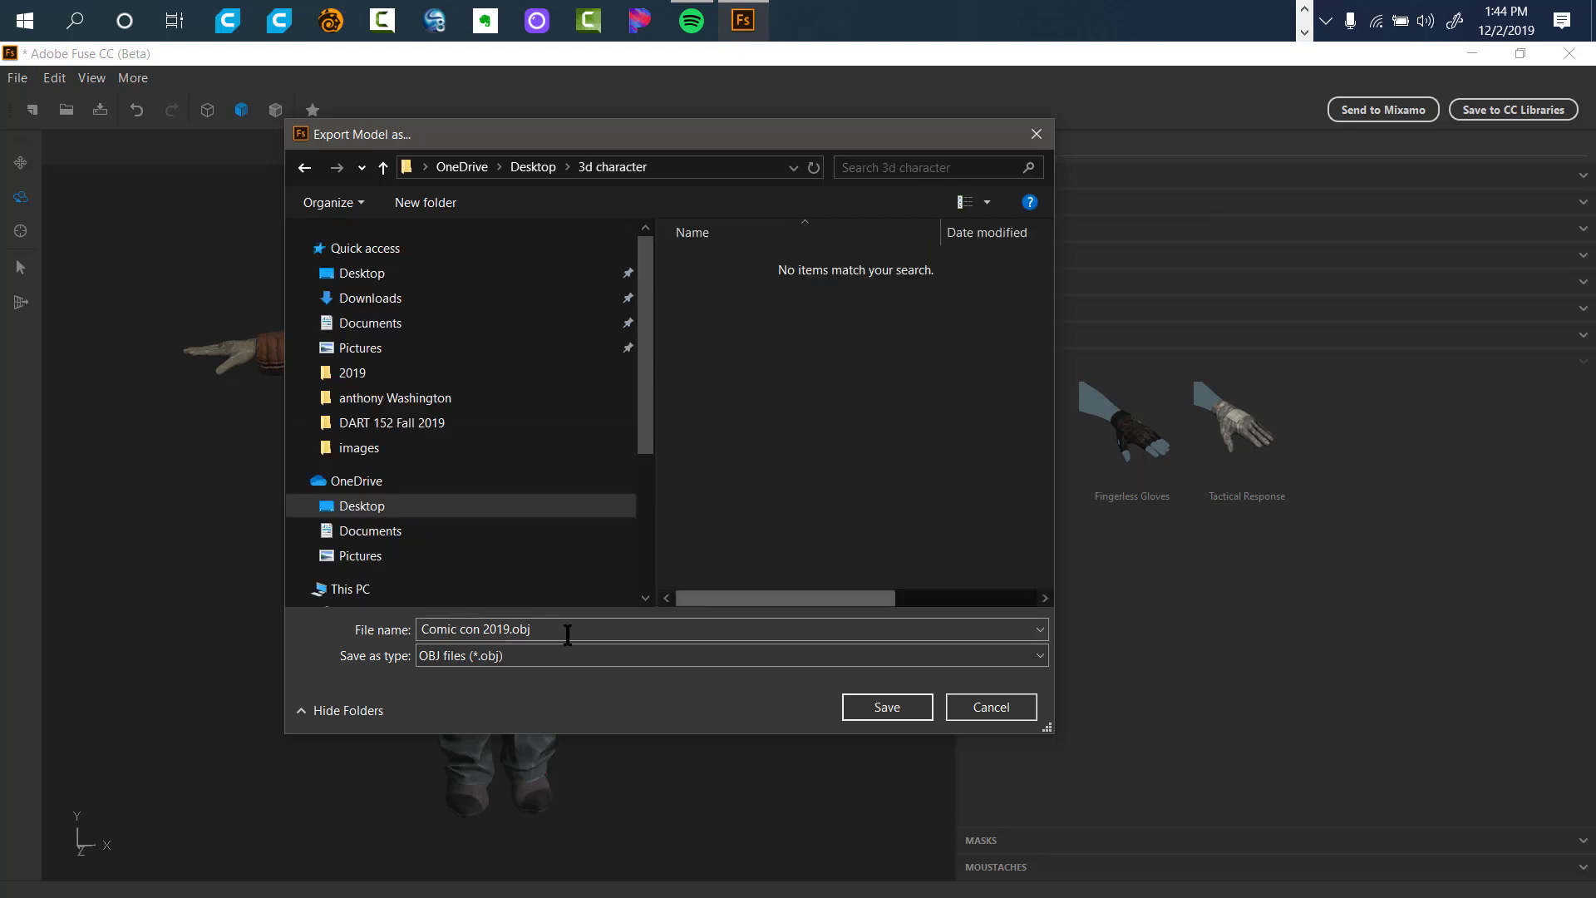
Name the model file "sci fi character.obj" and export it to the 3d character folder.
{"action": "left_click", "coordinate": [509, 631]}
{"action": "left_click_drag", "start_coordinate": [510, 631], "coordinate": [366, 623]}
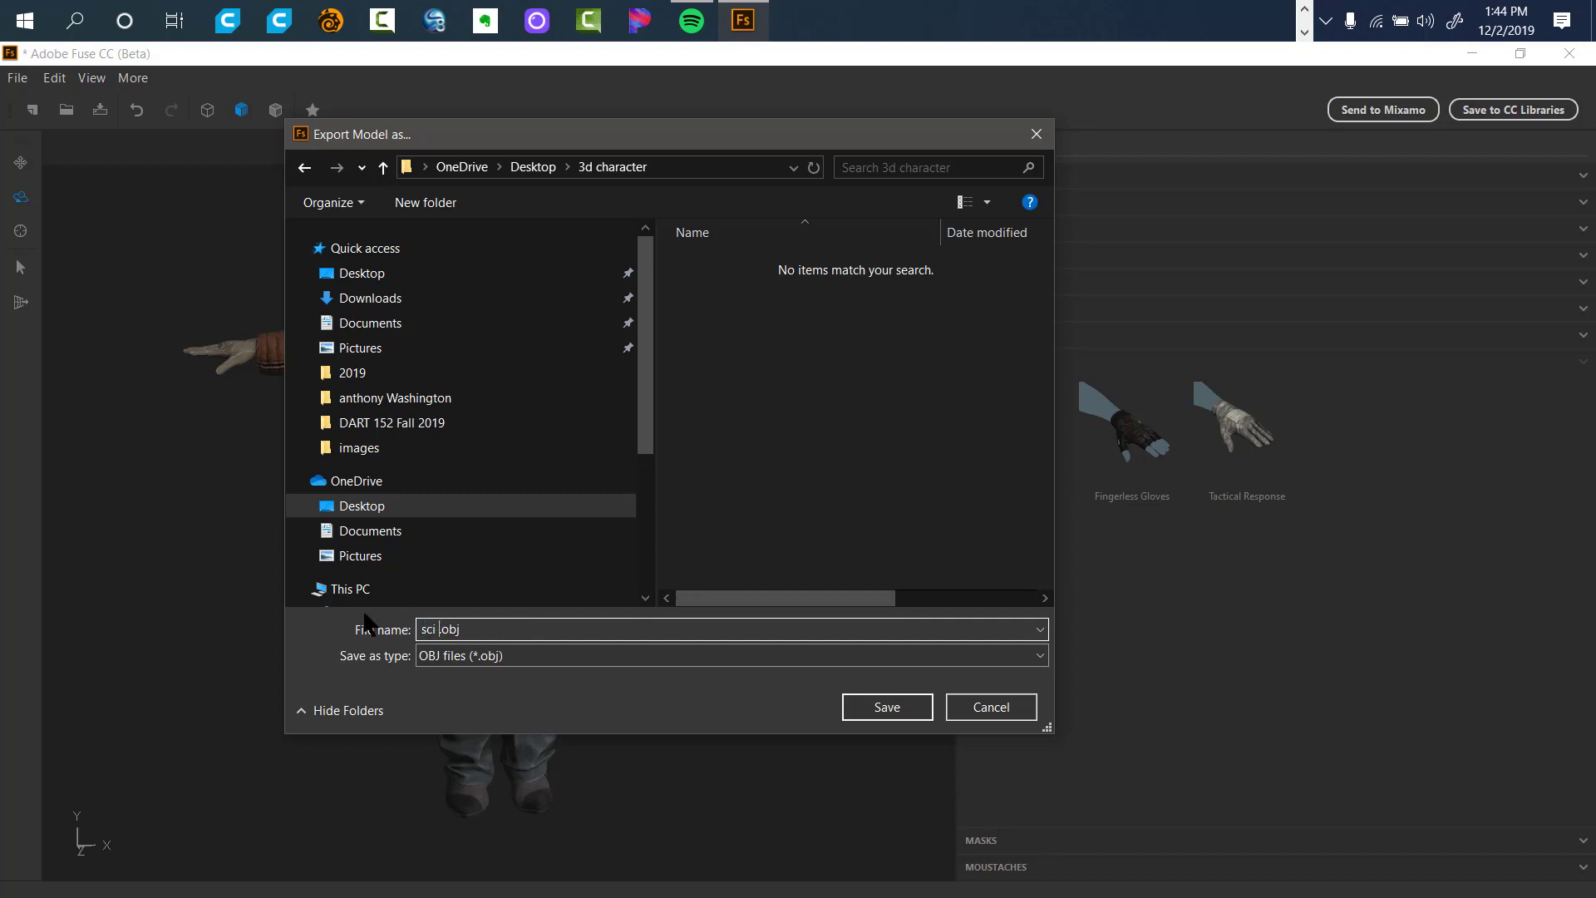
{"action": "type", "text": "fi character"}
{"action": "left_click", "coordinate": [887, 706]}
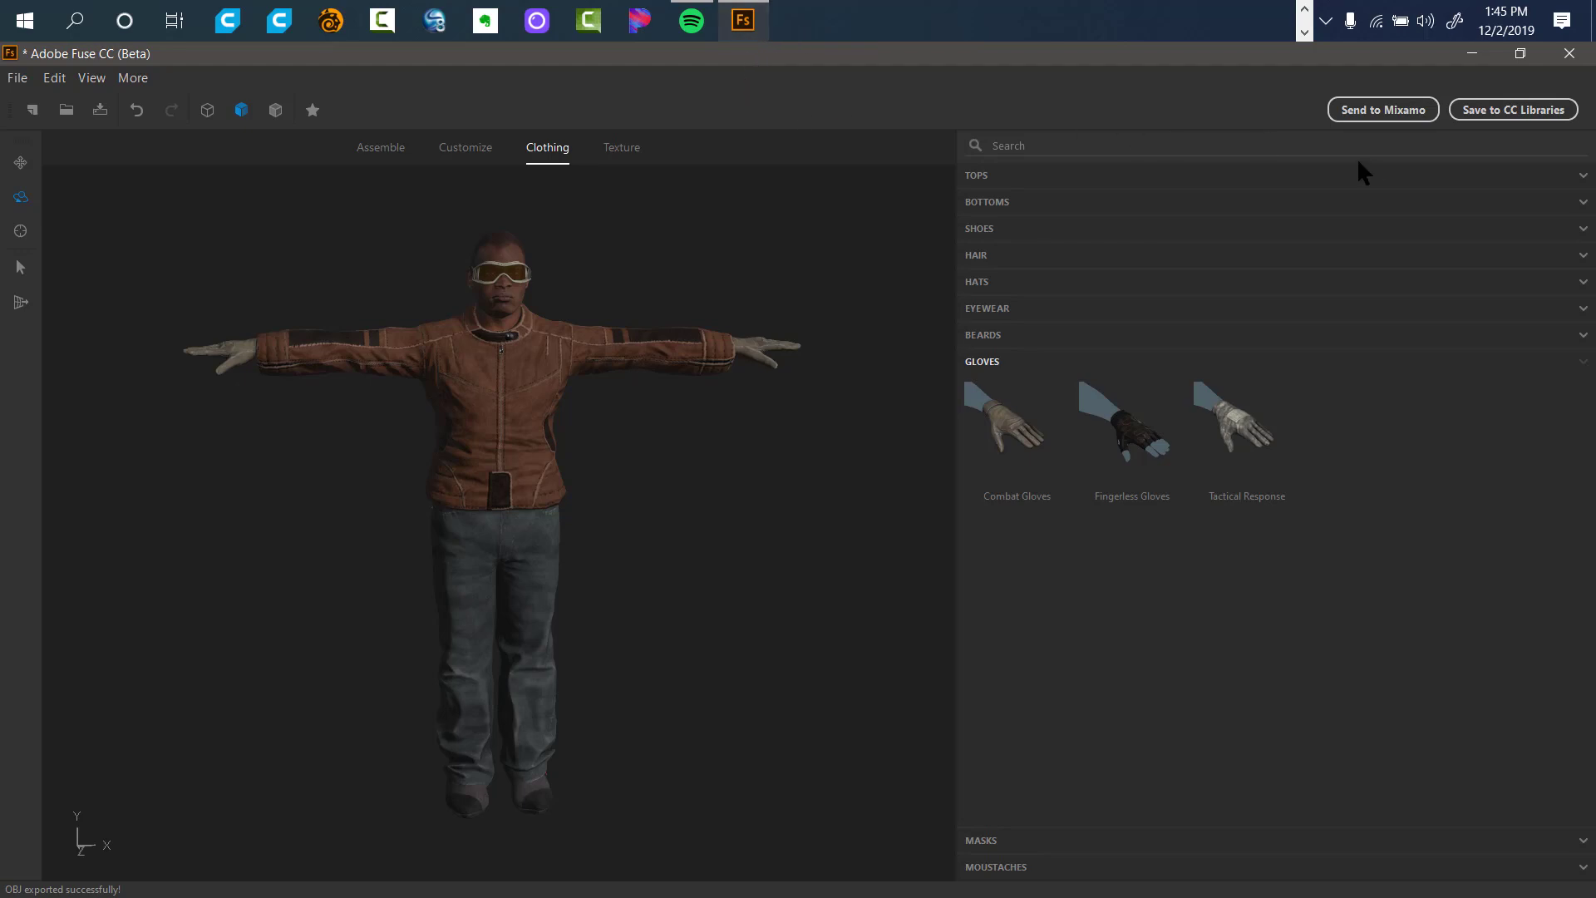
Upload the character to Mixamo under the name "sci fi character".
{"action": "left_click", "coordinate": [1381, 112]}
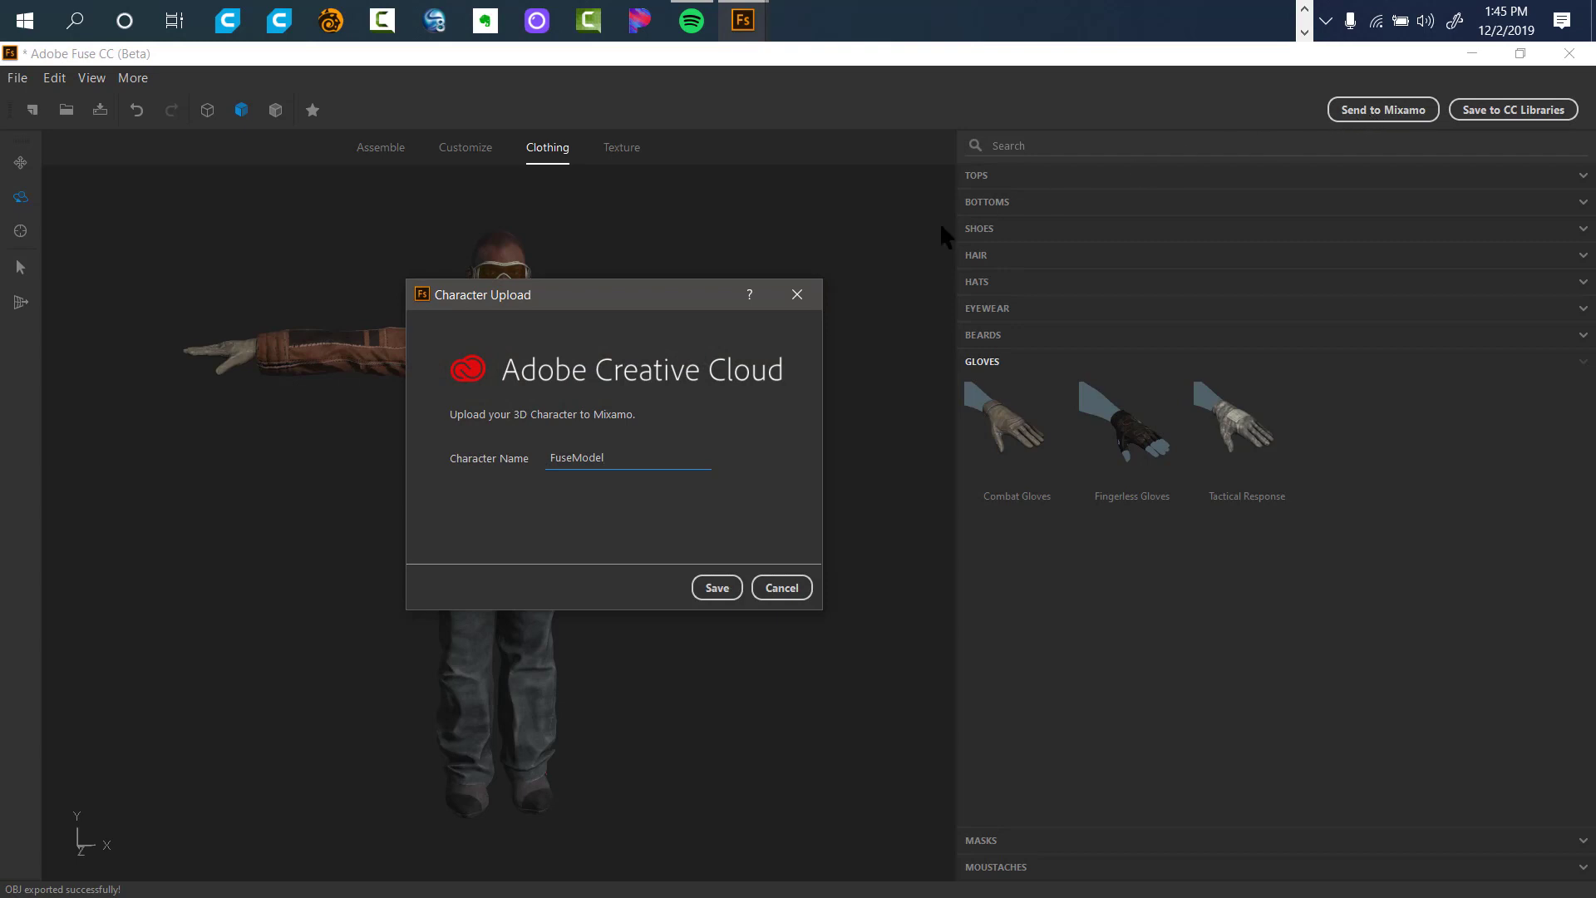
{"action": "left_click_drag", "start_coordinate": [622, 454], "coordinate": [538, 456]}
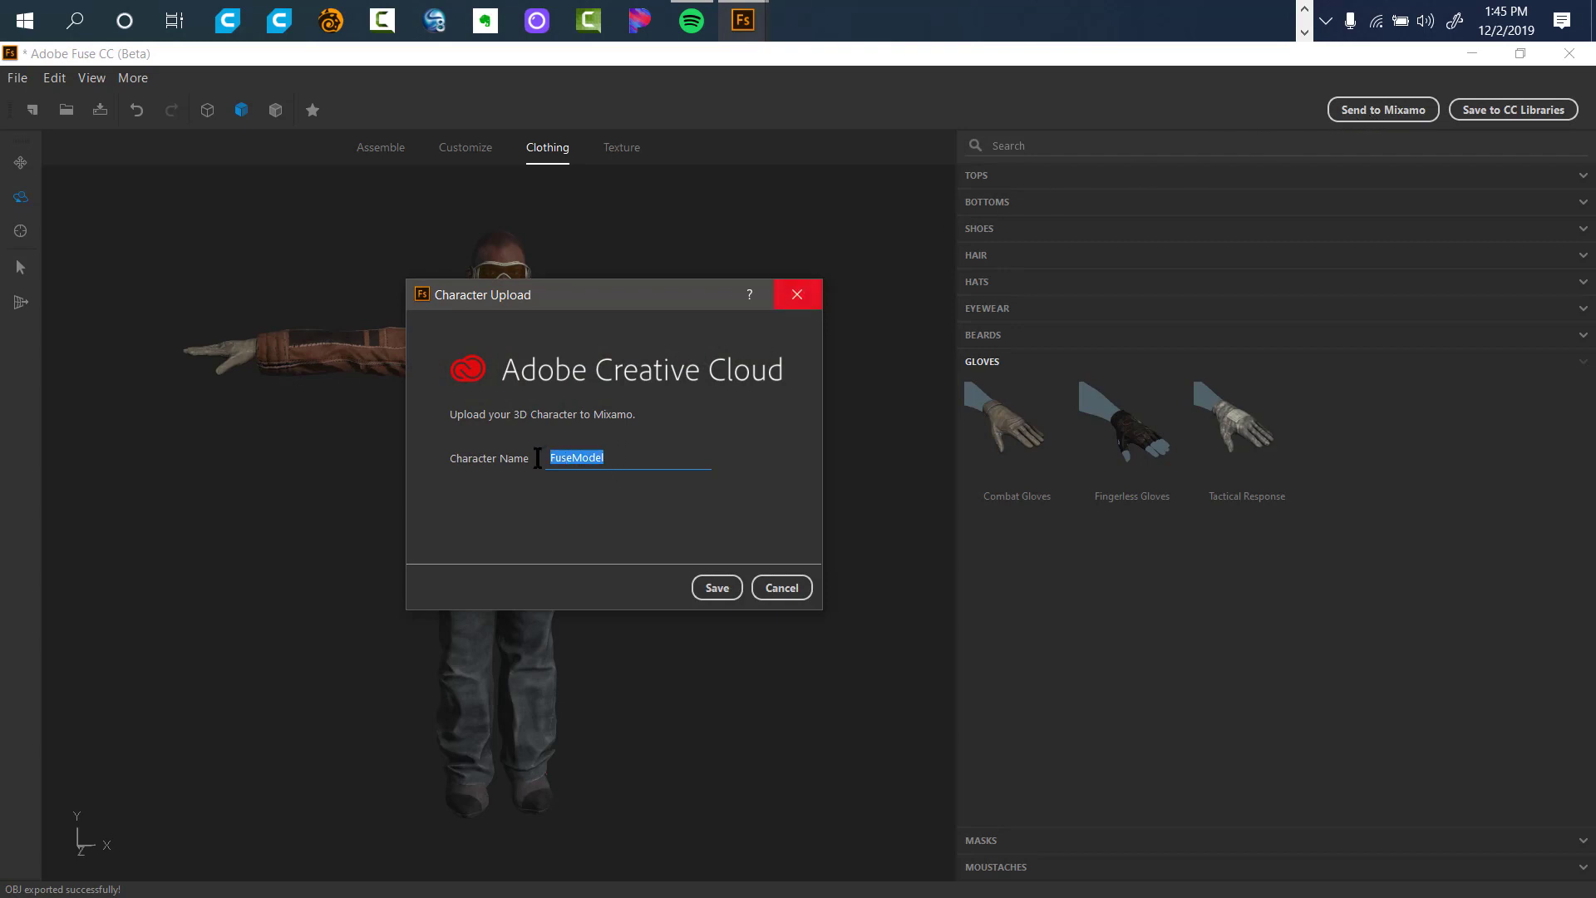
{"action": "type", "text": "sci fi character"}
{"action": "left_click", "coordinate": [715, 586]}
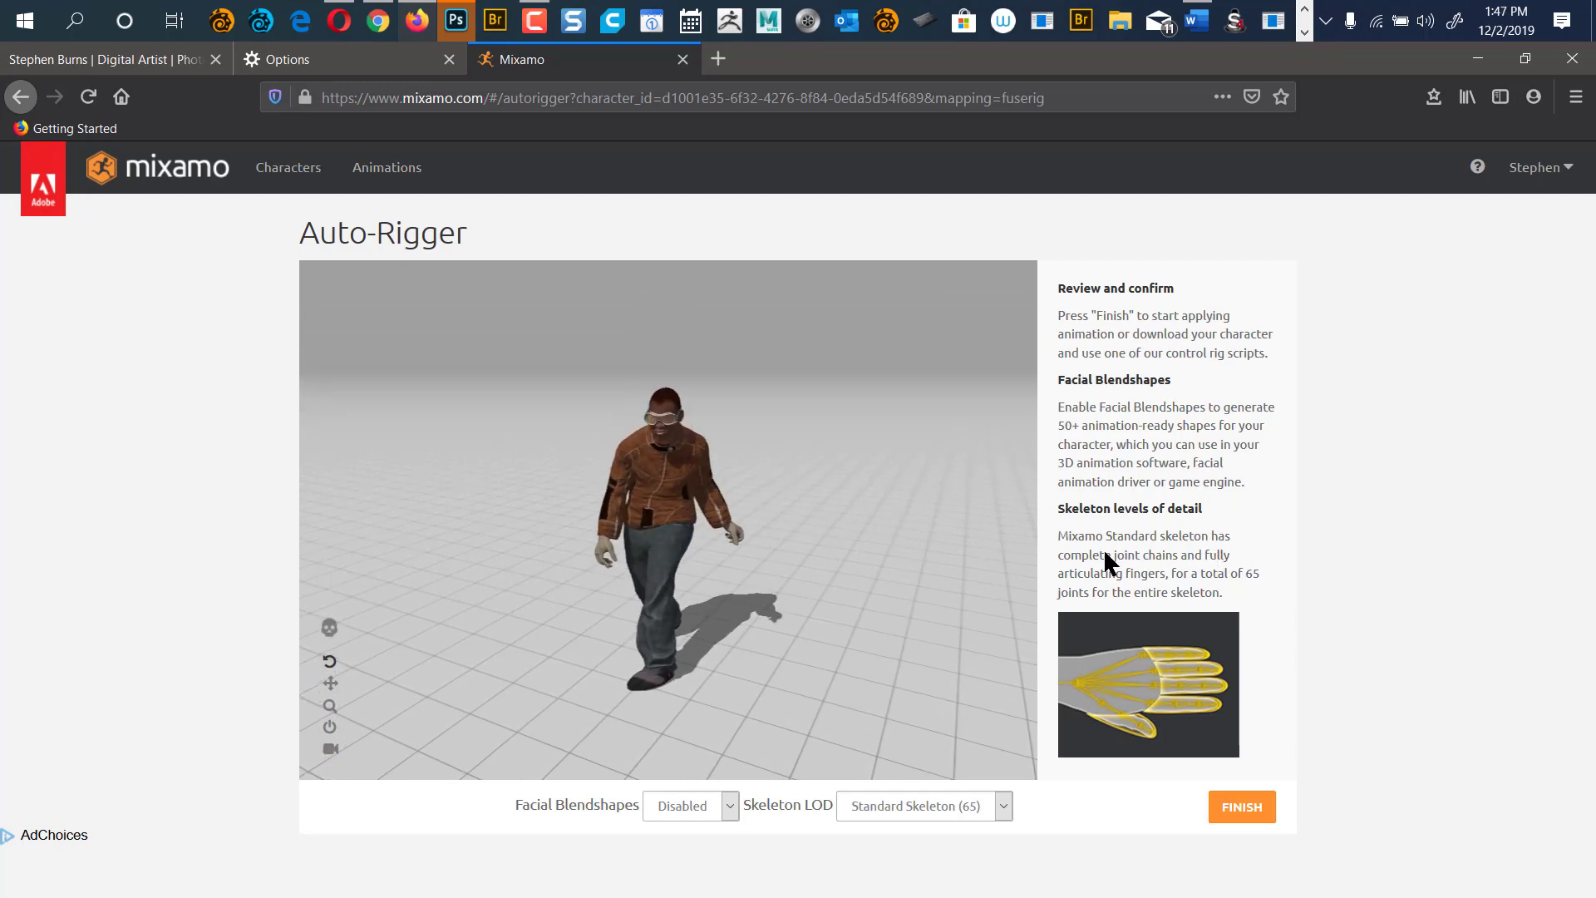
Finish the auto-rigging in Mixamo with the Standard Skeleton (65) and open the character for animation.
{"action": "left_click", "coordinate": [1231, 809]}
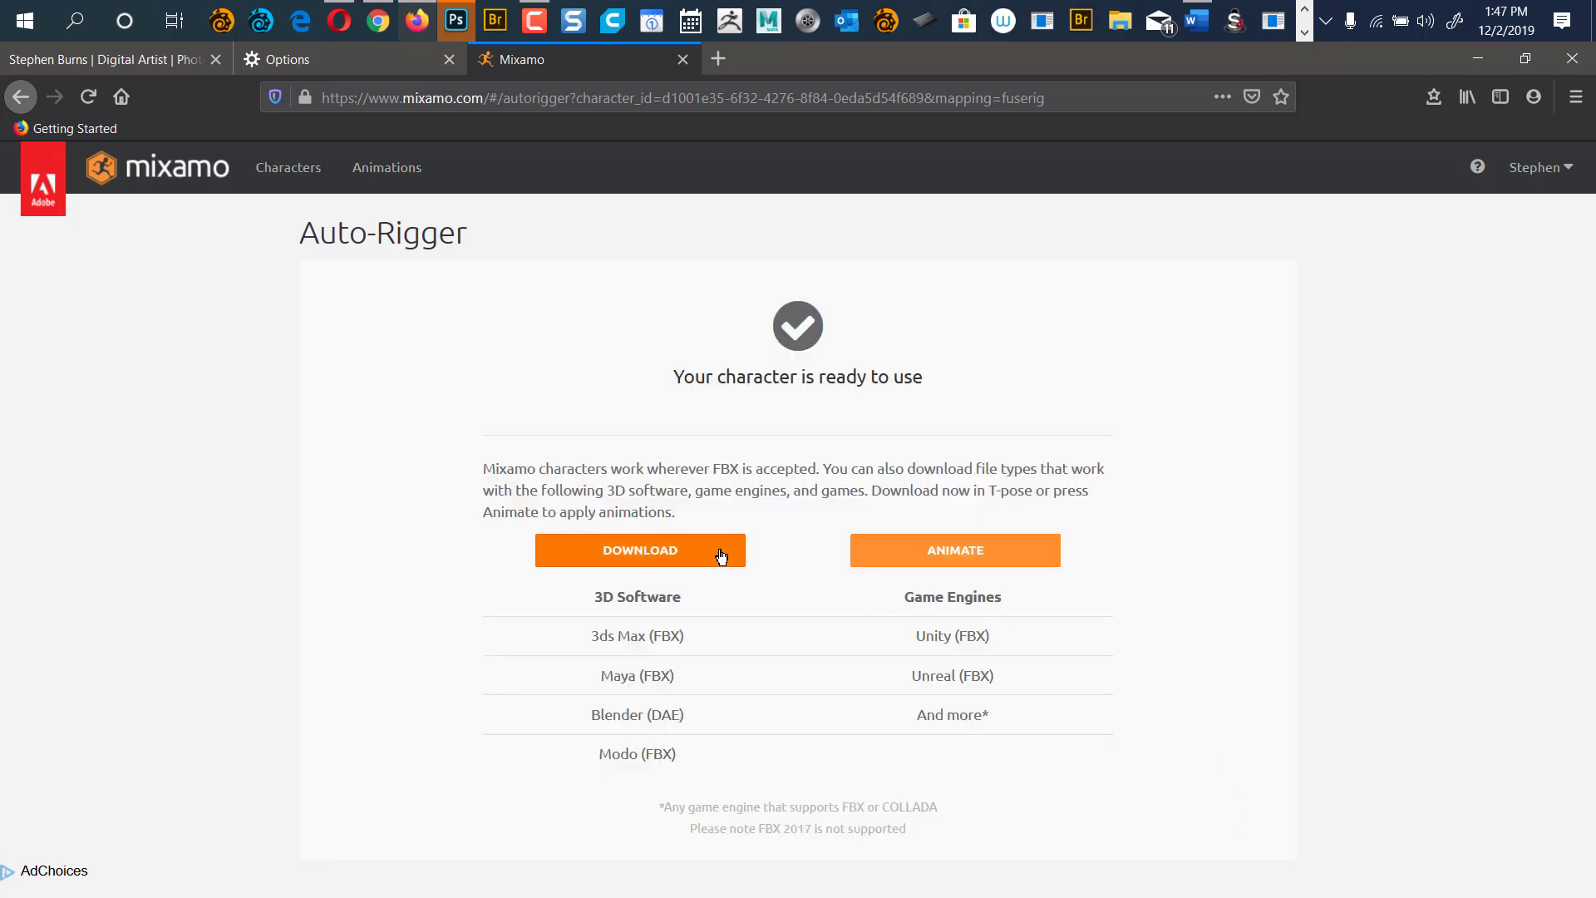
{"action": "left_click", "coordinate": [971, 550]}
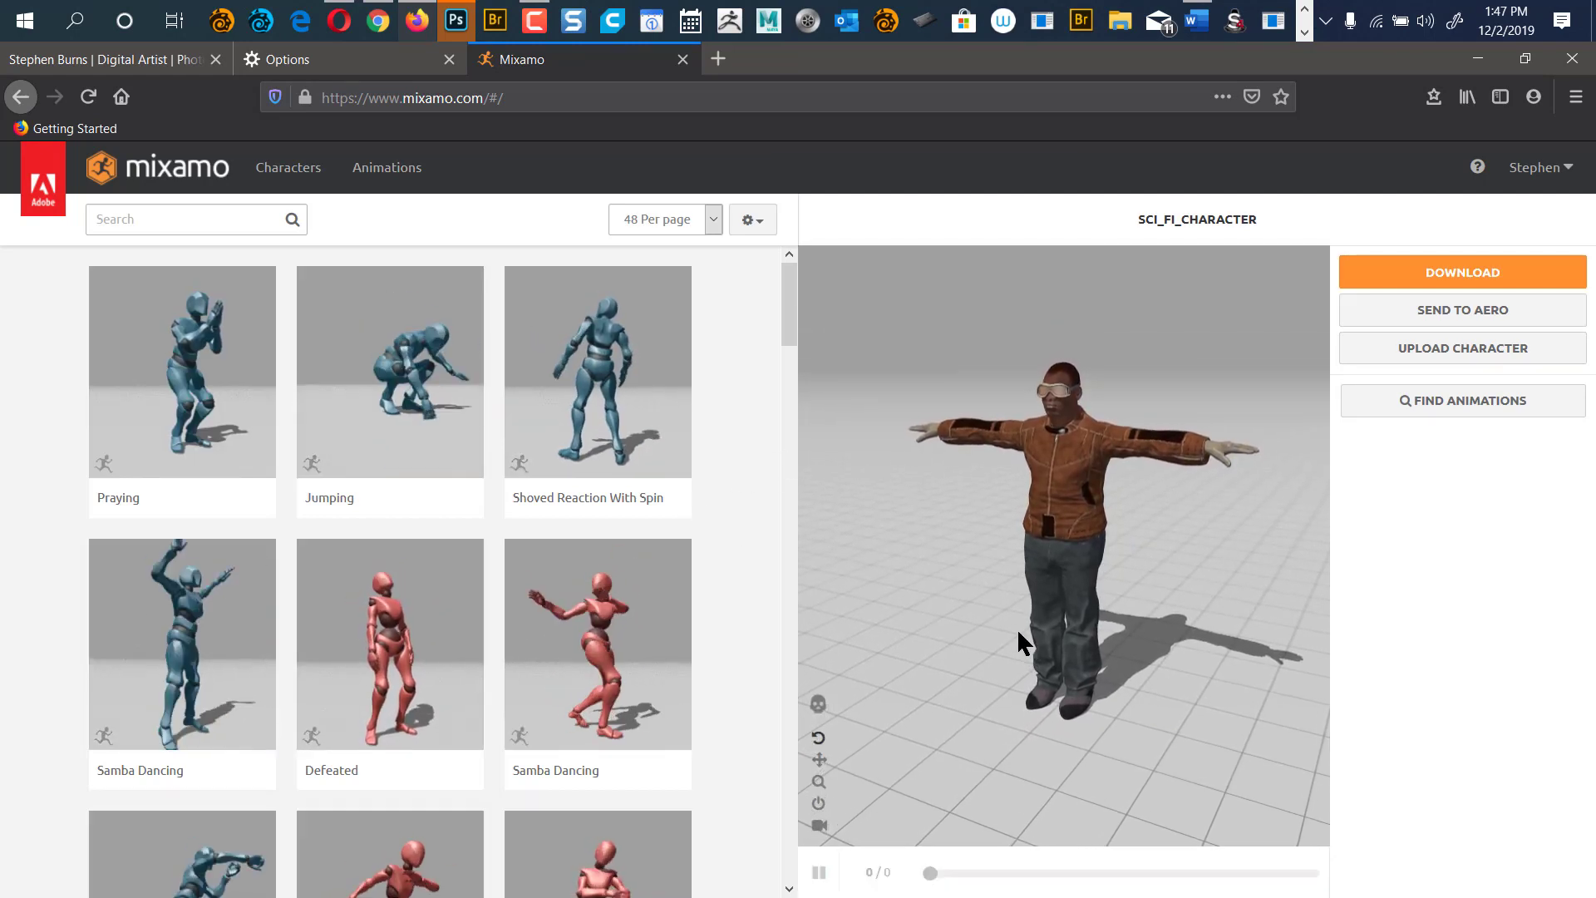
Browse the first two pages of the animation library and apply the Quick Roll To Run animation to the character.
{"action": "left_click_drag", "start_coordinate": [780, 288], "coordinate": [776, 831]}
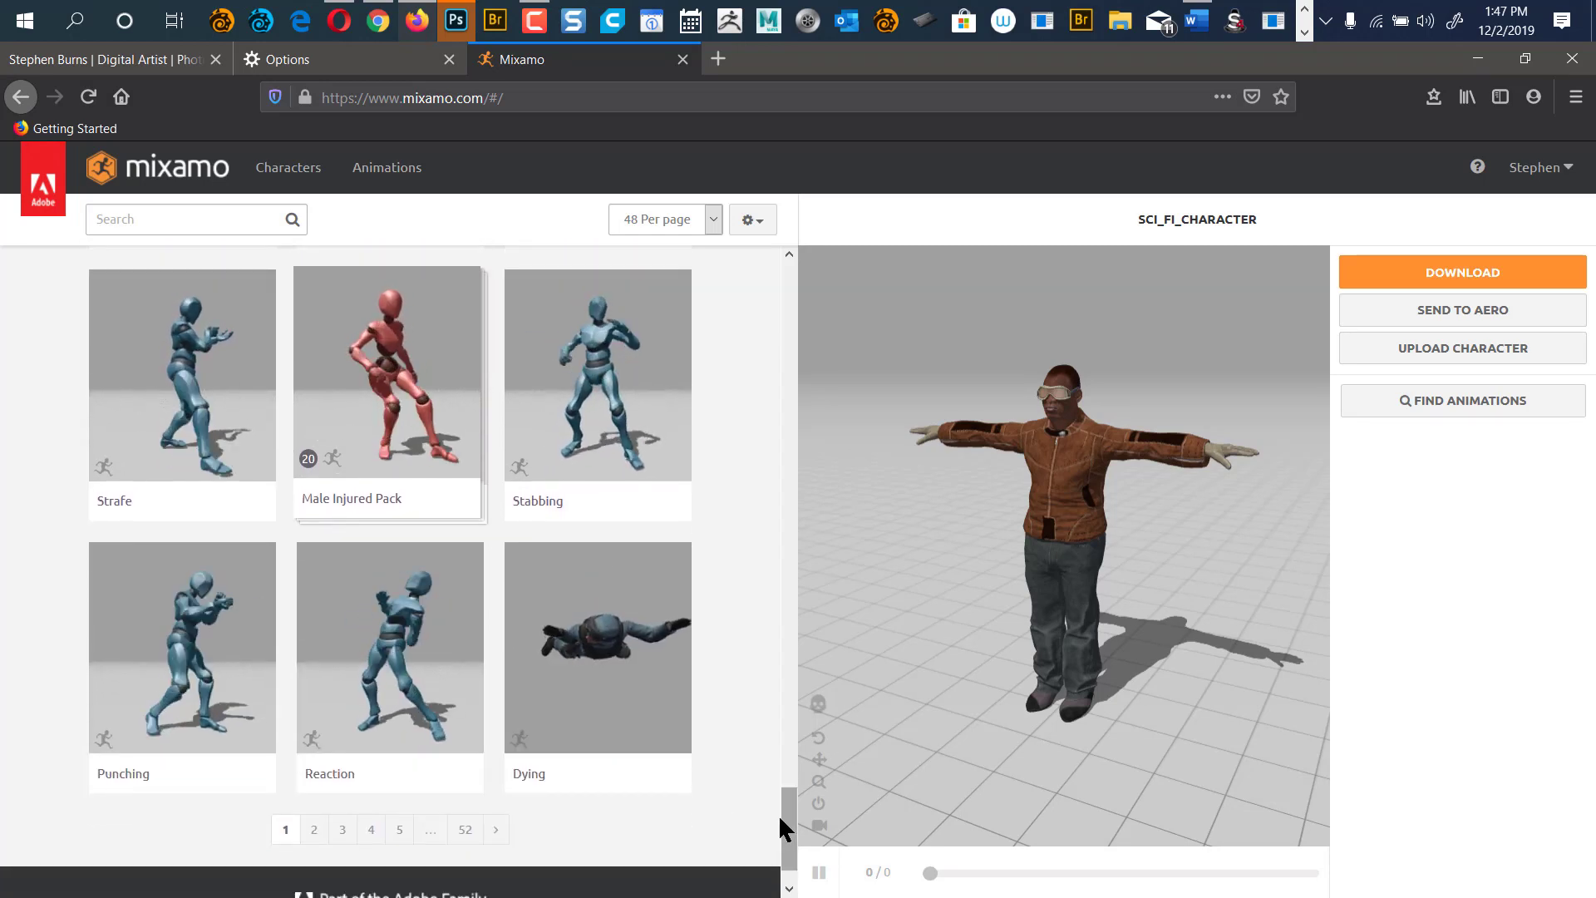
{"action": "scroll", "coordinate": [780, 813], "scroll_direction": "down", "scroll_amount": 1}
{"action": "scroll", "coordinate": [785, 823], "scroll_direction": "up", "scroll_amount": 1}
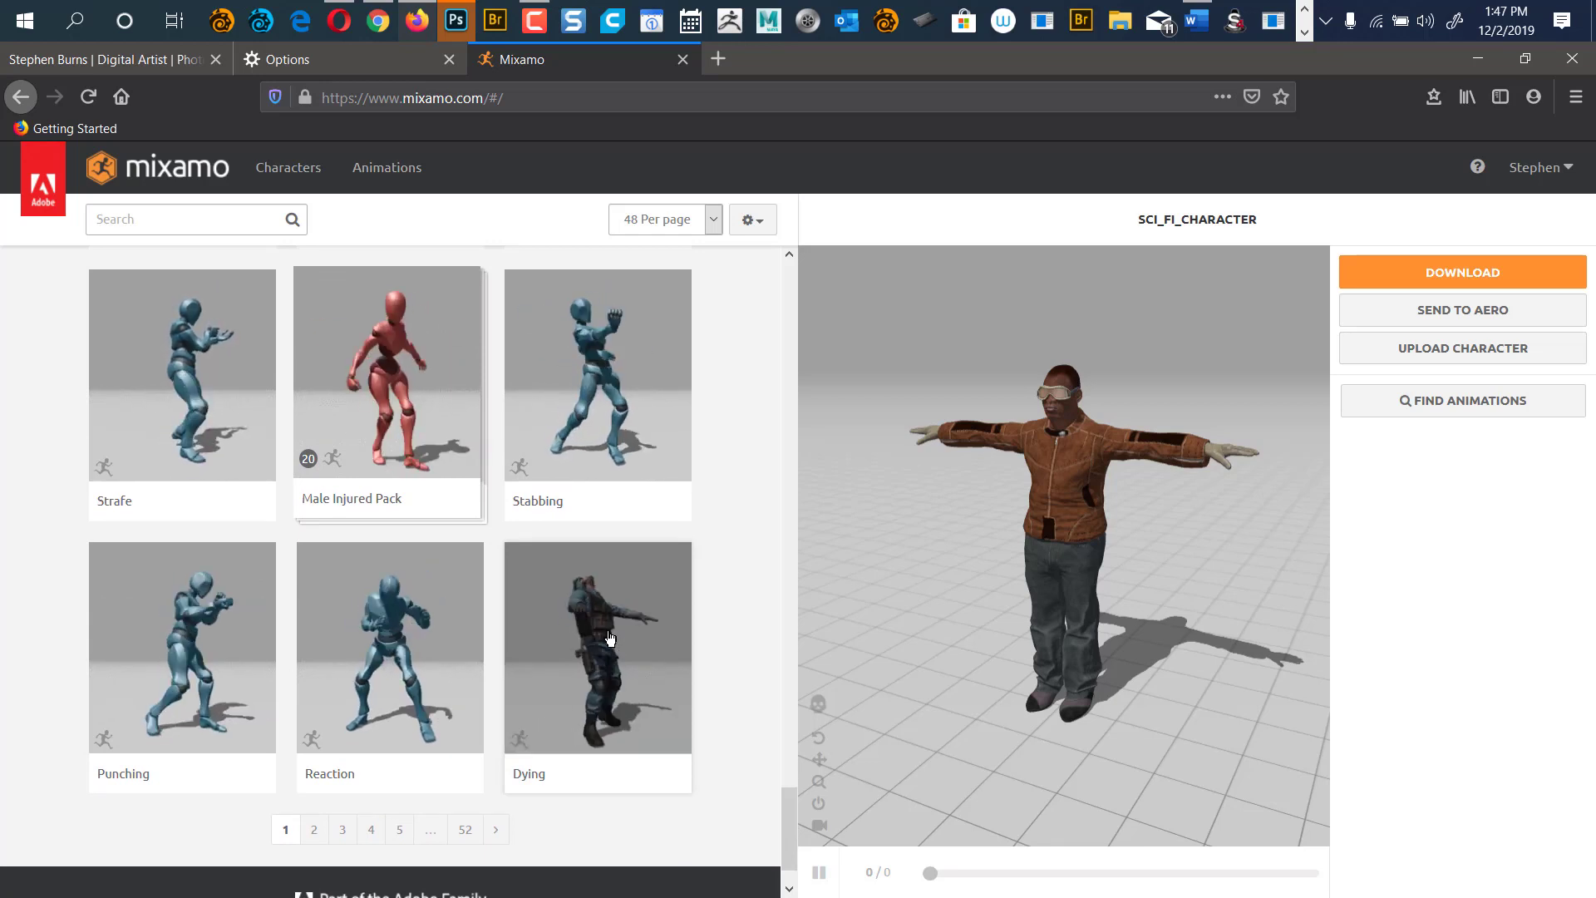
{"action": "left_click", "coordinate": [315, 829]}
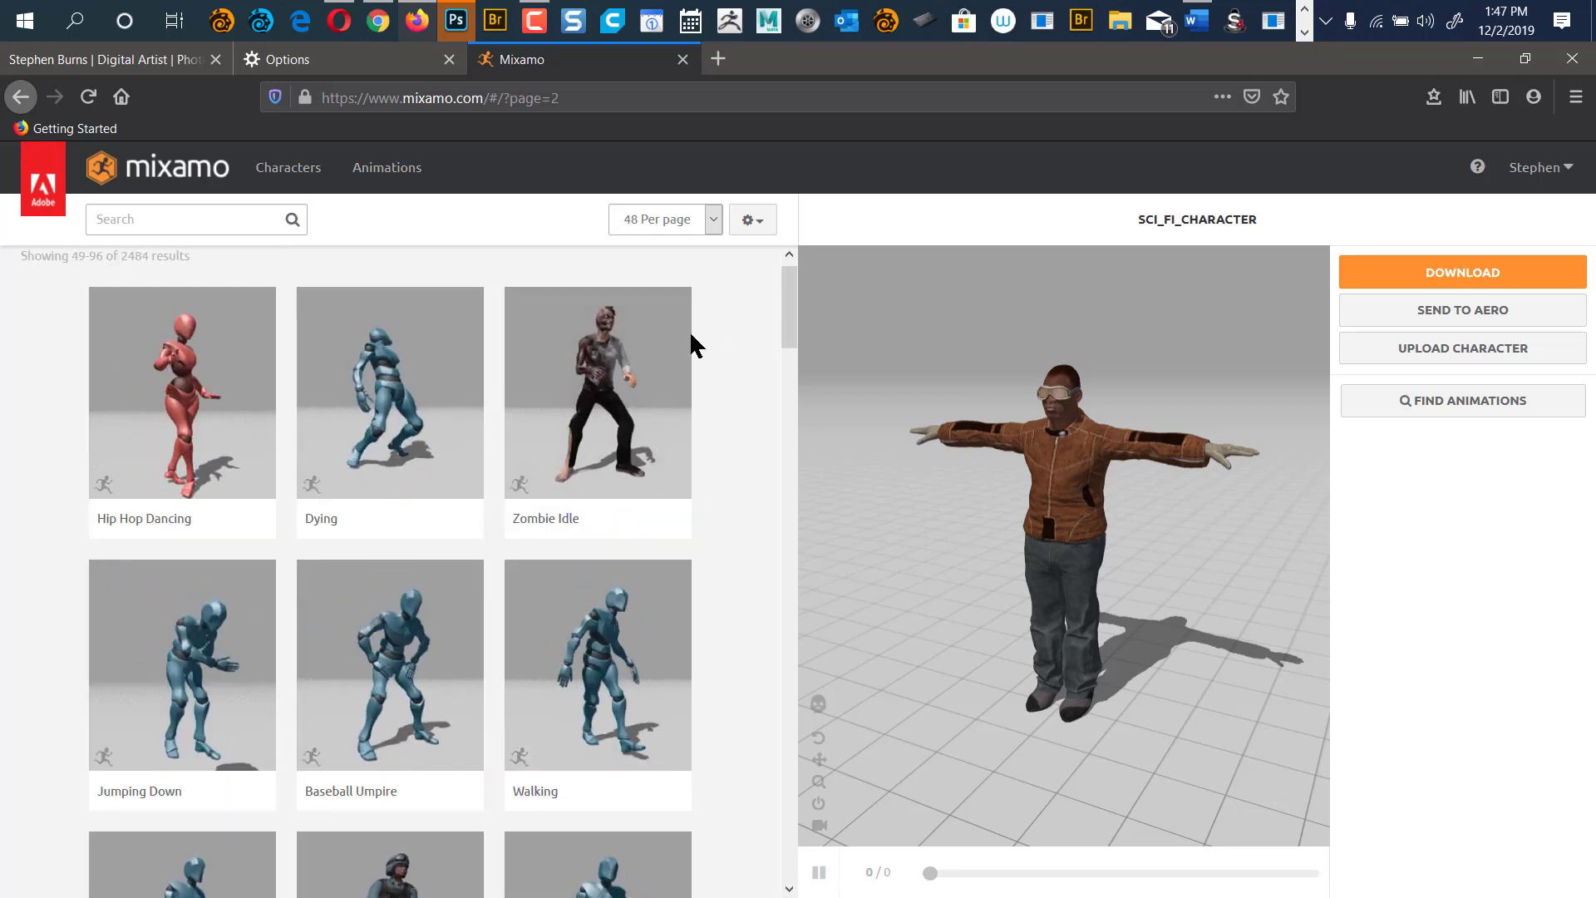
{"action": "left_click_drag", "start_coordinate": [786, 292], "coordinate": [748, 469]}
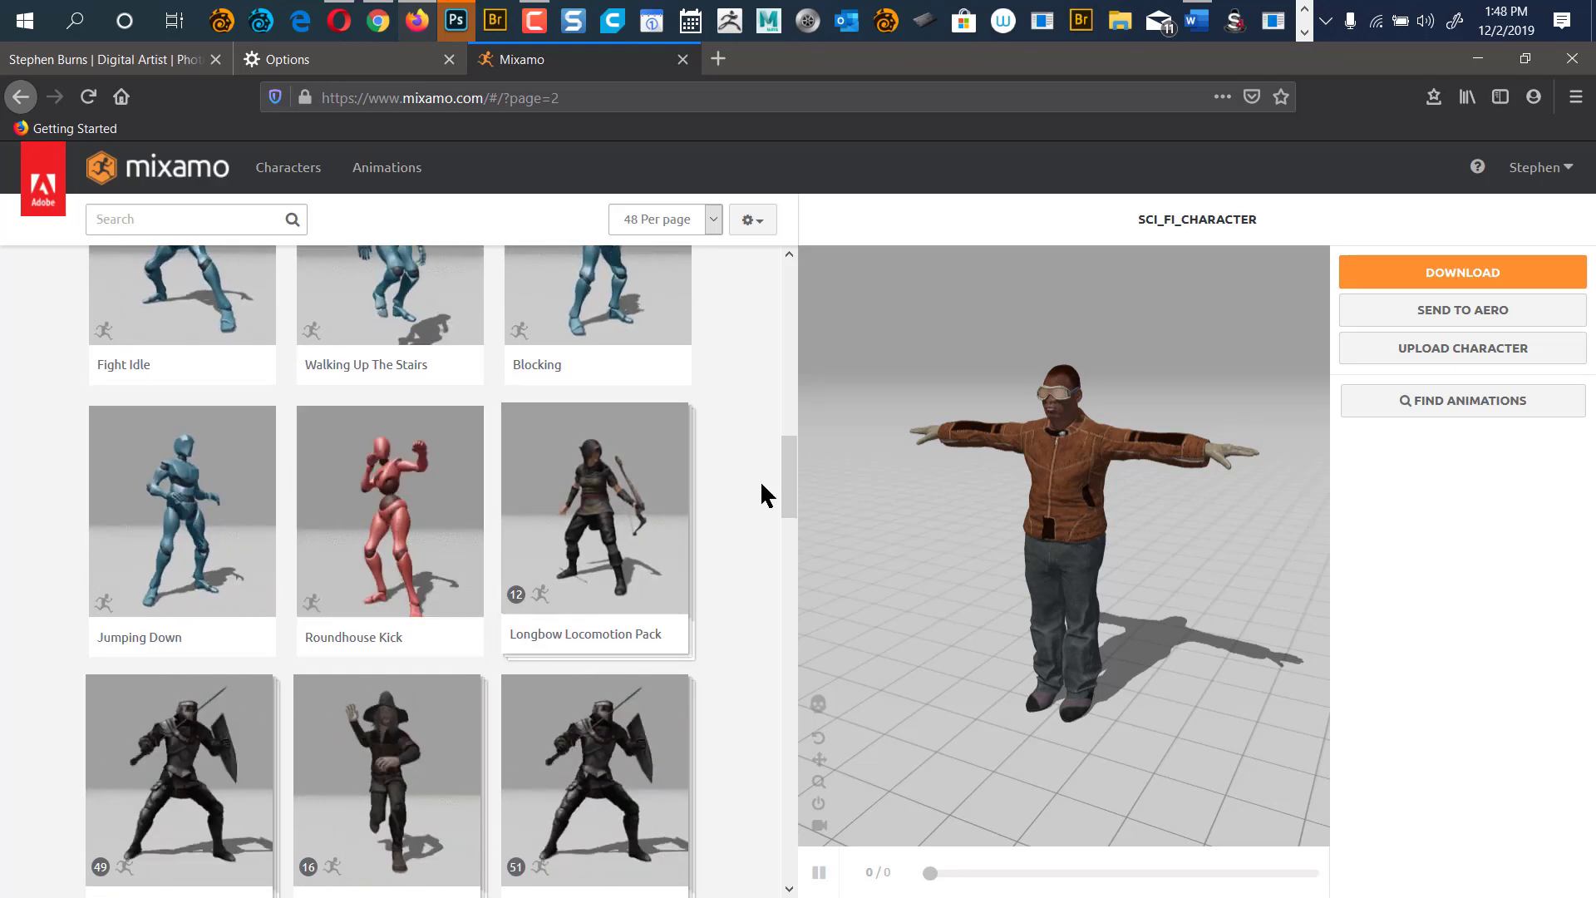
{"action": "left_click_drag", "start_coordinate": [780, 474], "coordinate": [775, 503]}
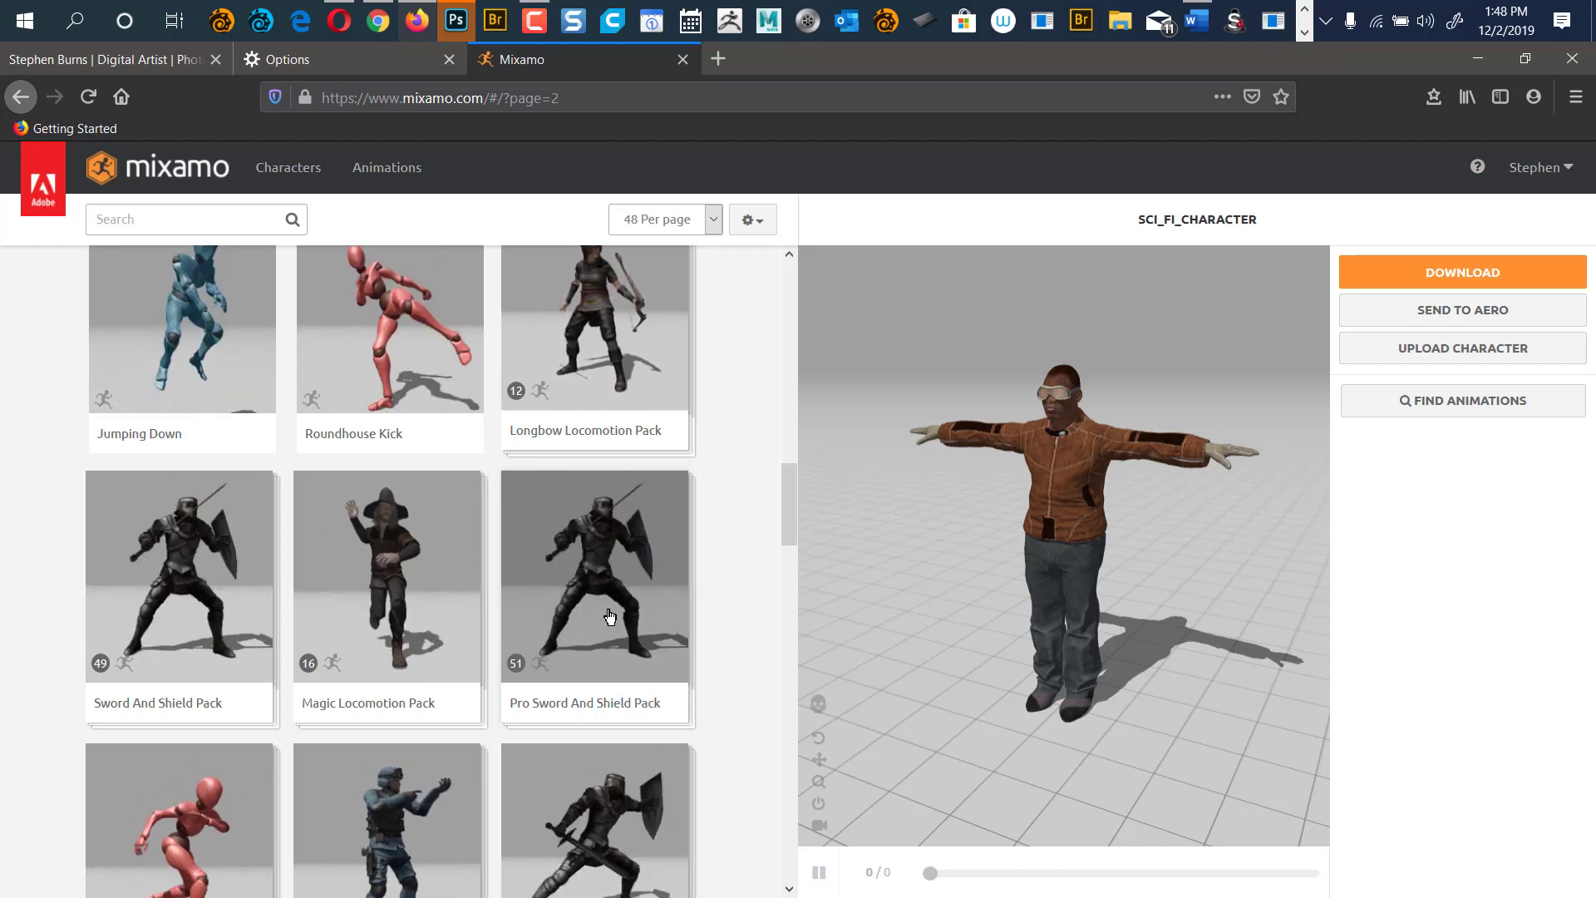
{"action": "left_click_drag", "start_coordinate": [786, 490], "coordinate": [758, 633]}
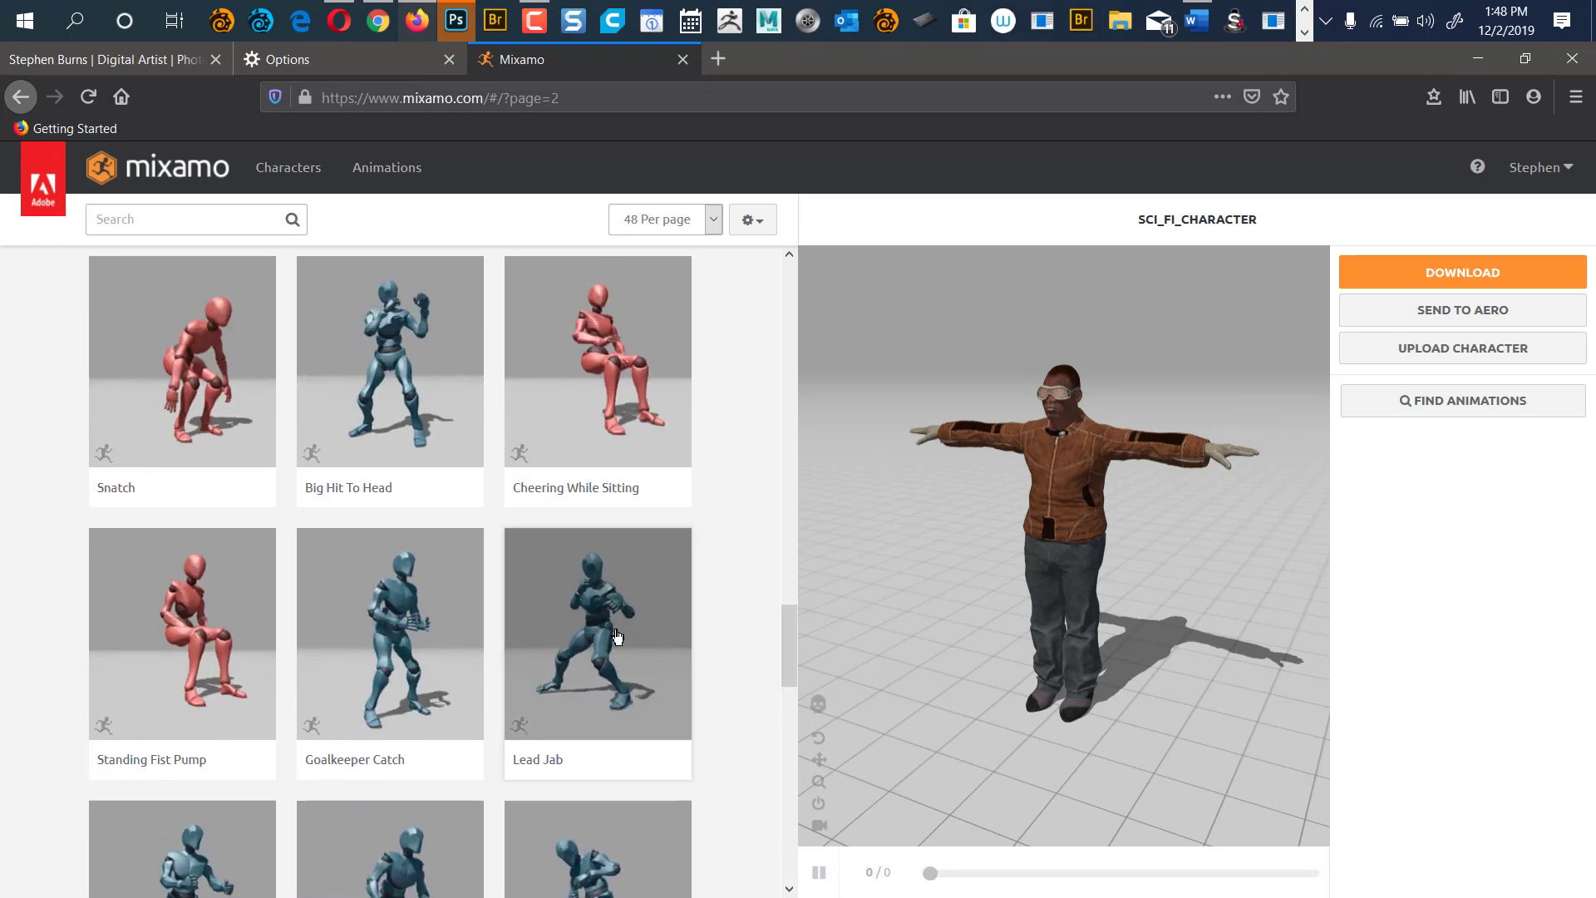
{"action": "scroll", "coordinate": [773, 647], "scroll_direction": "down", "scroll_amount": 3}
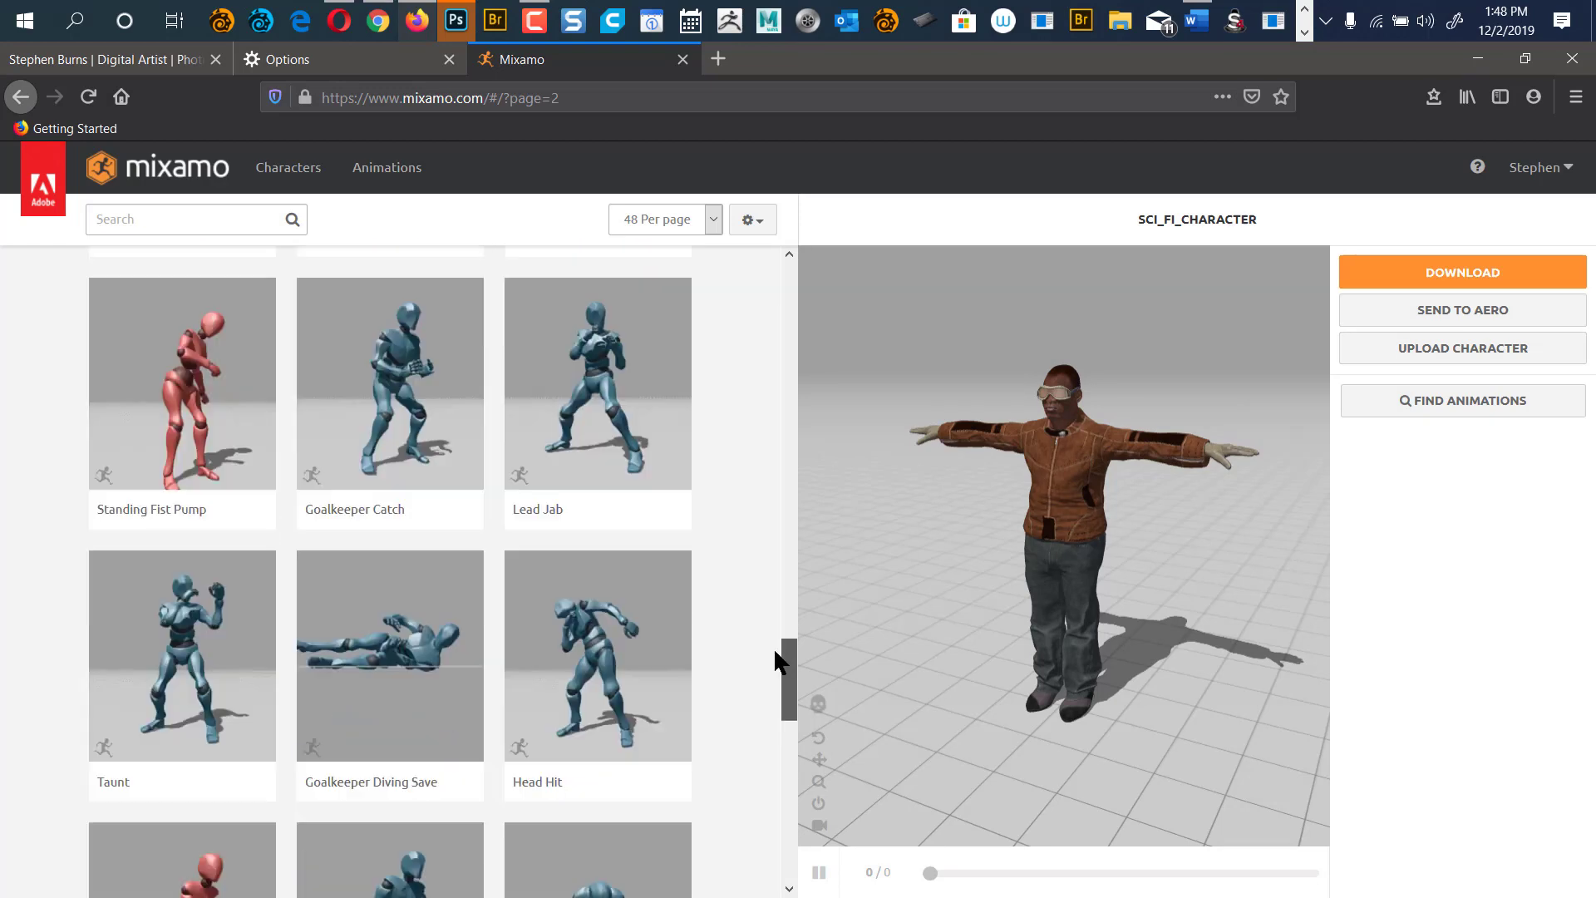
{"action": "left_click_drag", "start_coordinate": [781, 655], "coordinate": [758, 761]}
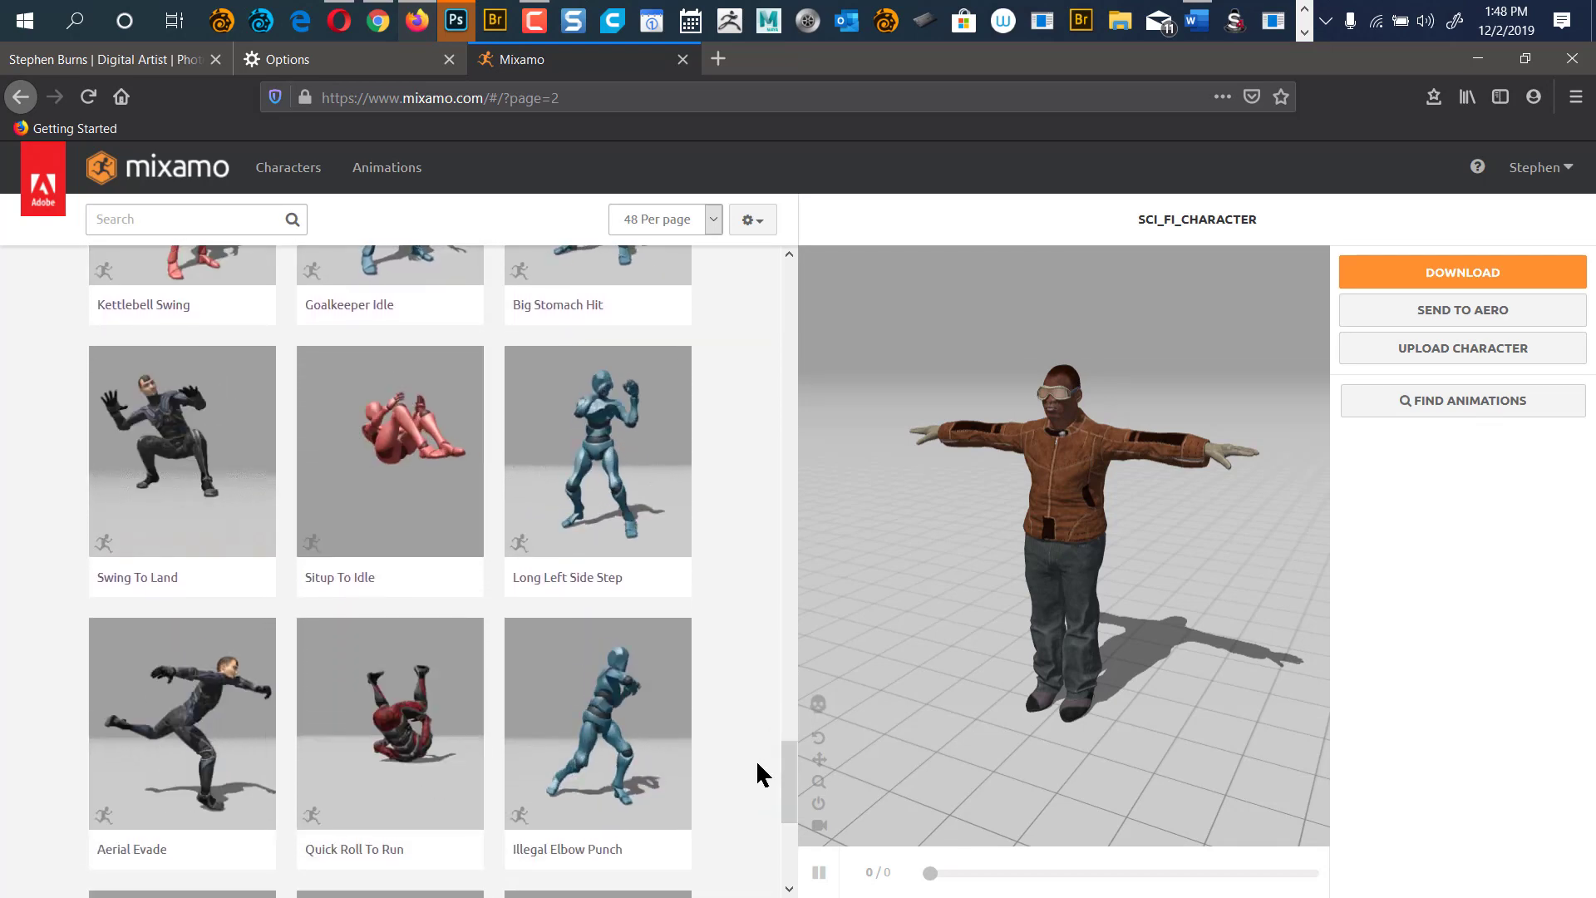
{"action": "left_click", "coordinate": [415, 727]}
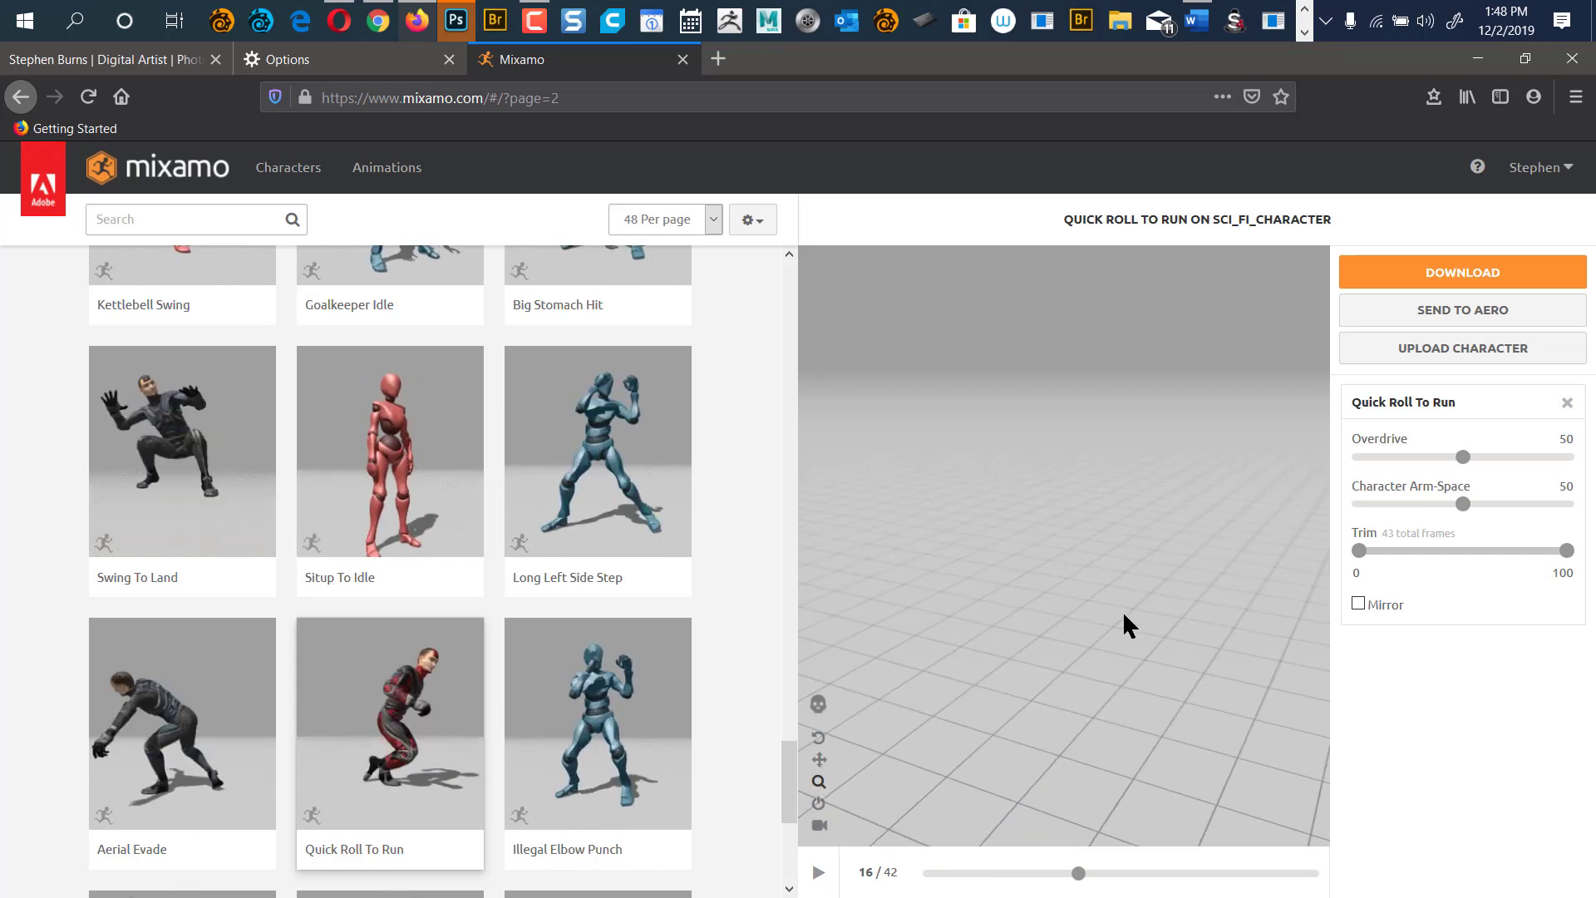
Zoom out the animation preview and reposition it to view the character's whole rolling pose at frame 16.
{"action": "left_click_drag", "start_coordinate": [1132, 652], "coordinate": [1099, 255]}
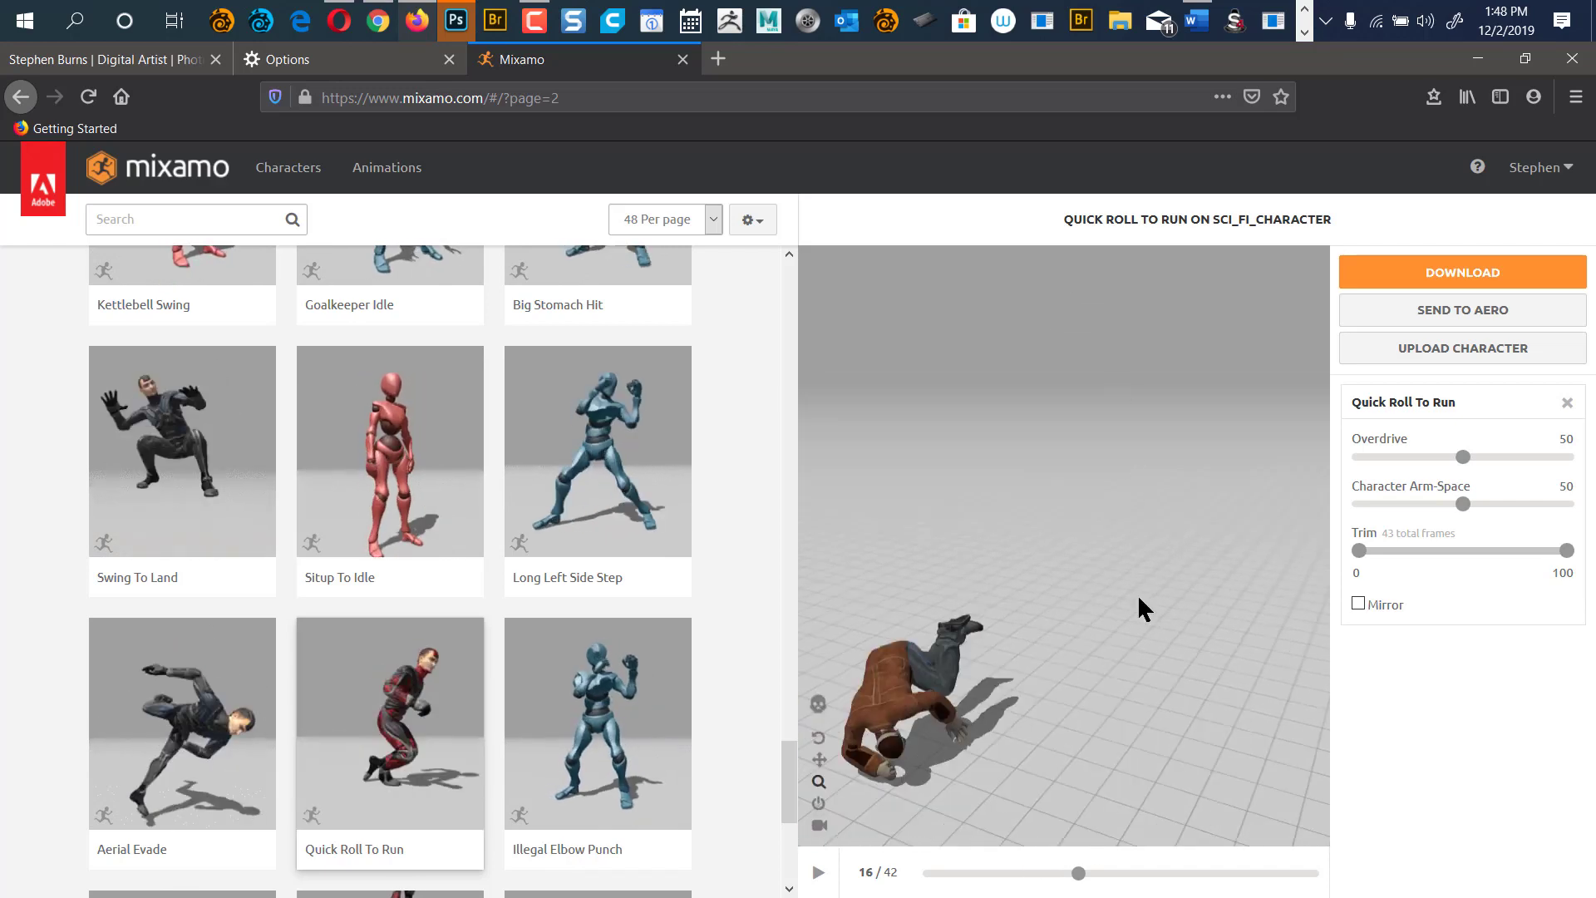
{"action": "left_click_drag", "start_coordinate": [1118, 549], "coordinate": [1127, 481]}
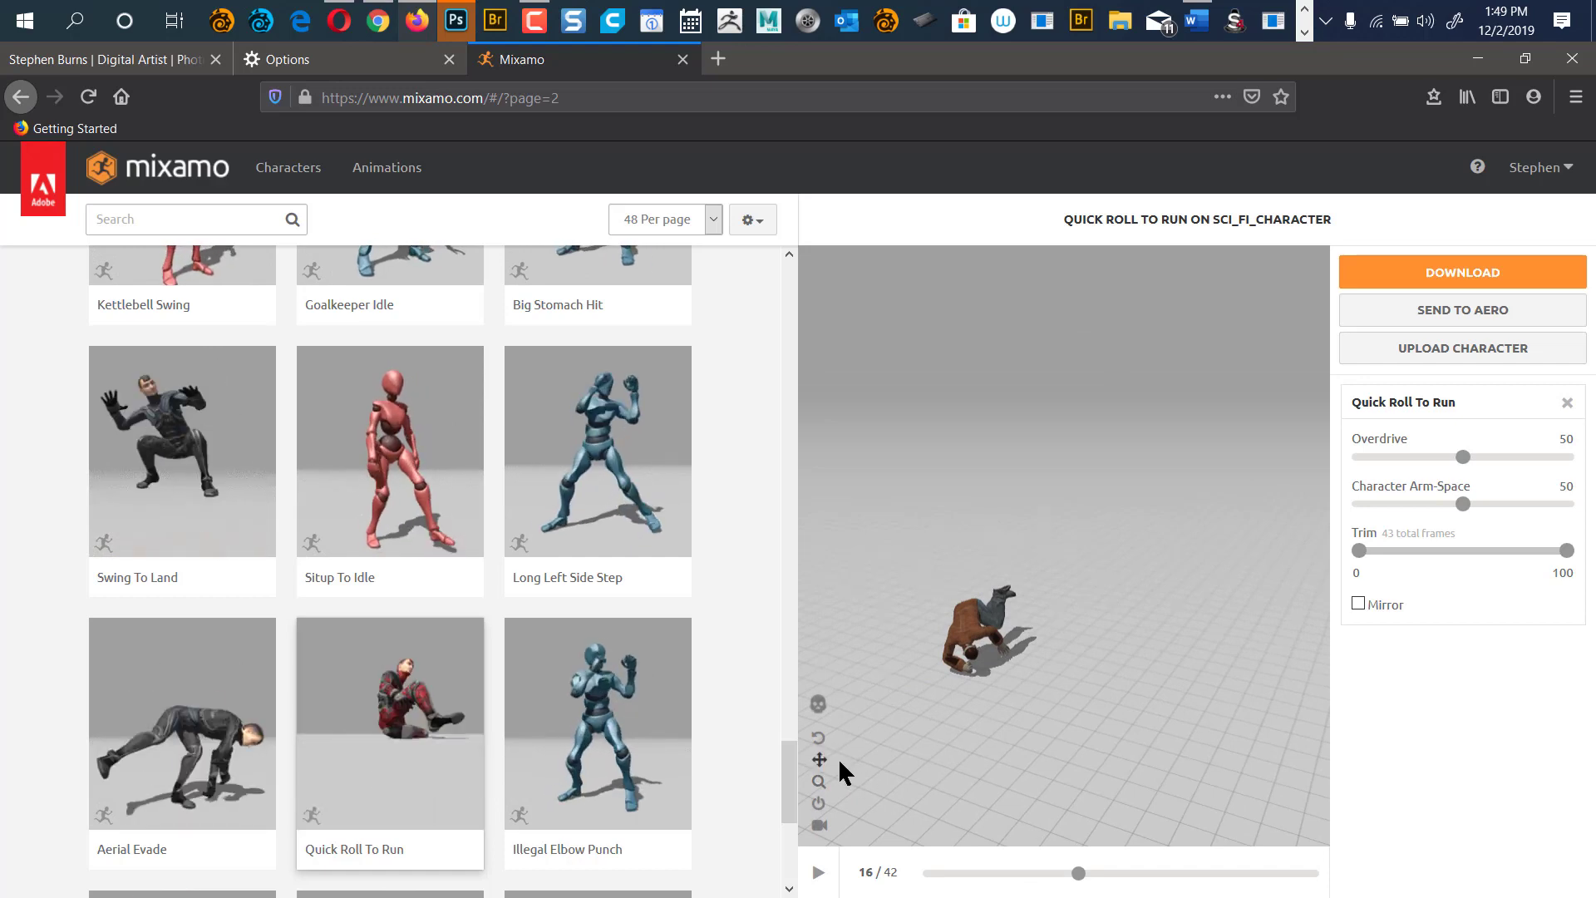
{"action": "left_click_drag", "start_coordinate": [937, 720], "coordinate": [1019, 527]}
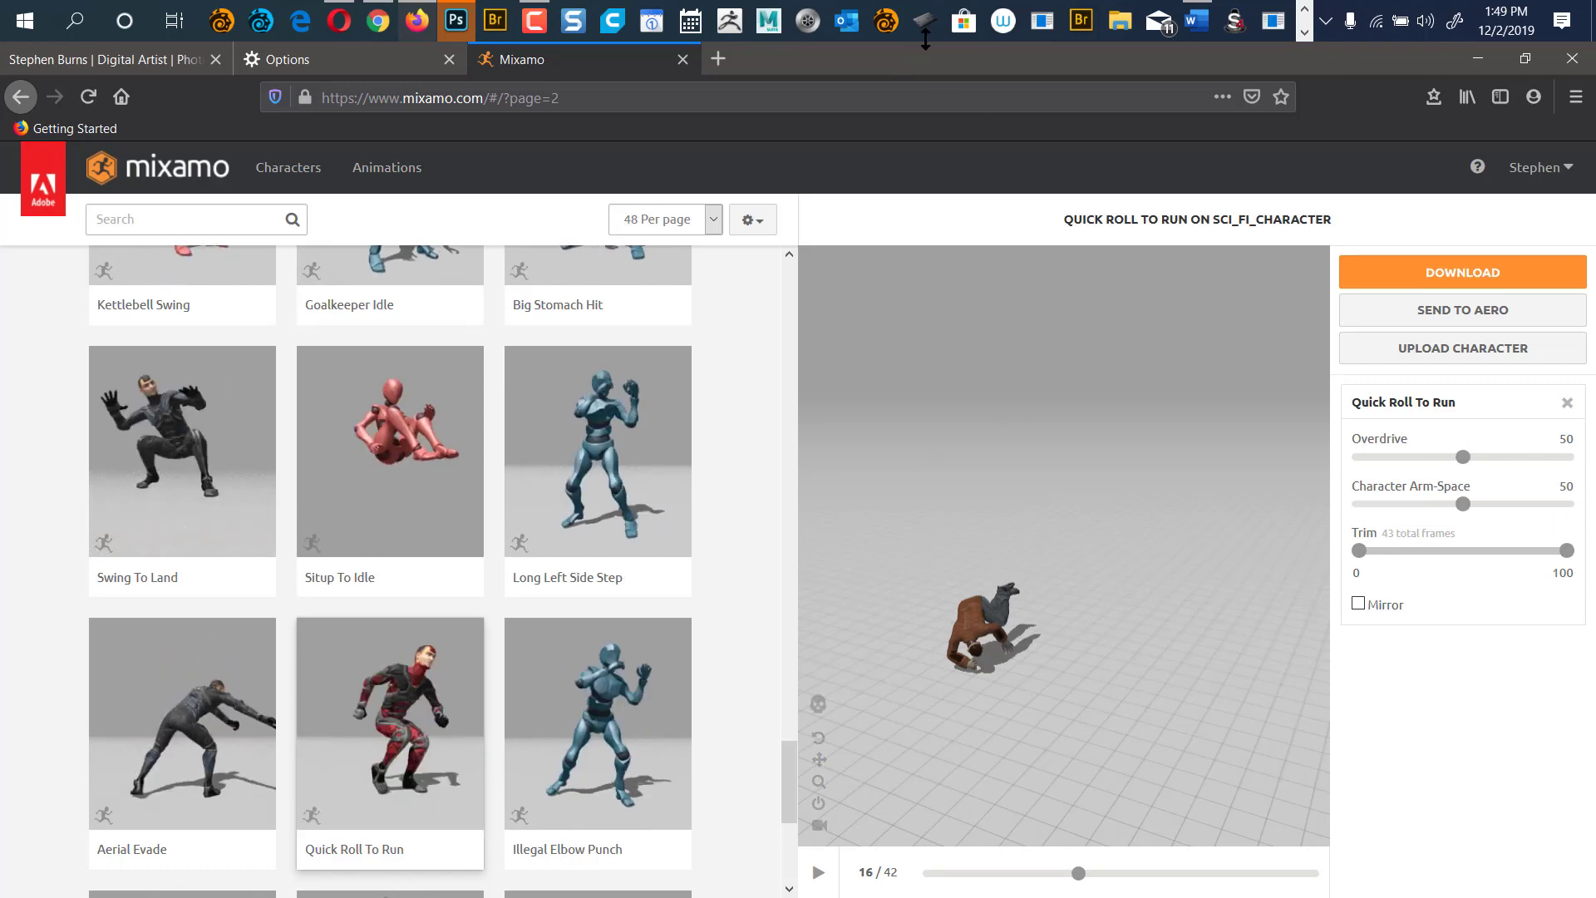
Review the application profiles and pen mapping options in Wacom Tablet Properties, leaving the settings as they are.
{"action": "left_click", "coordinate": [925, 18]}
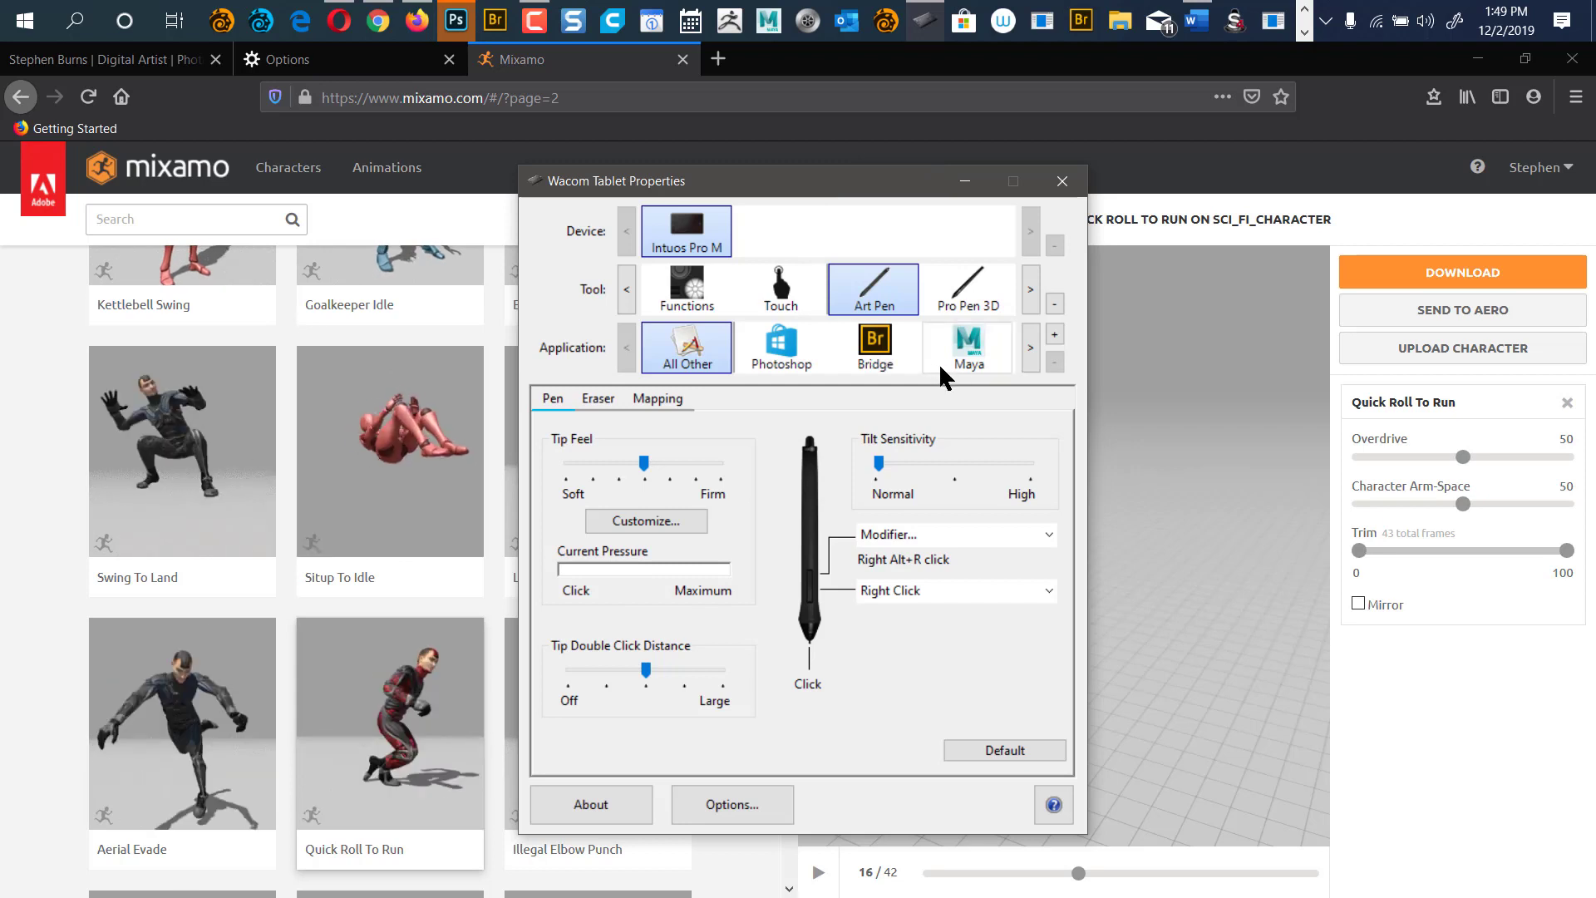
{"action": "left_click", "coordinate": [1030, 345]}
{"action": "left_click", "coordinate": [1031, 345]}
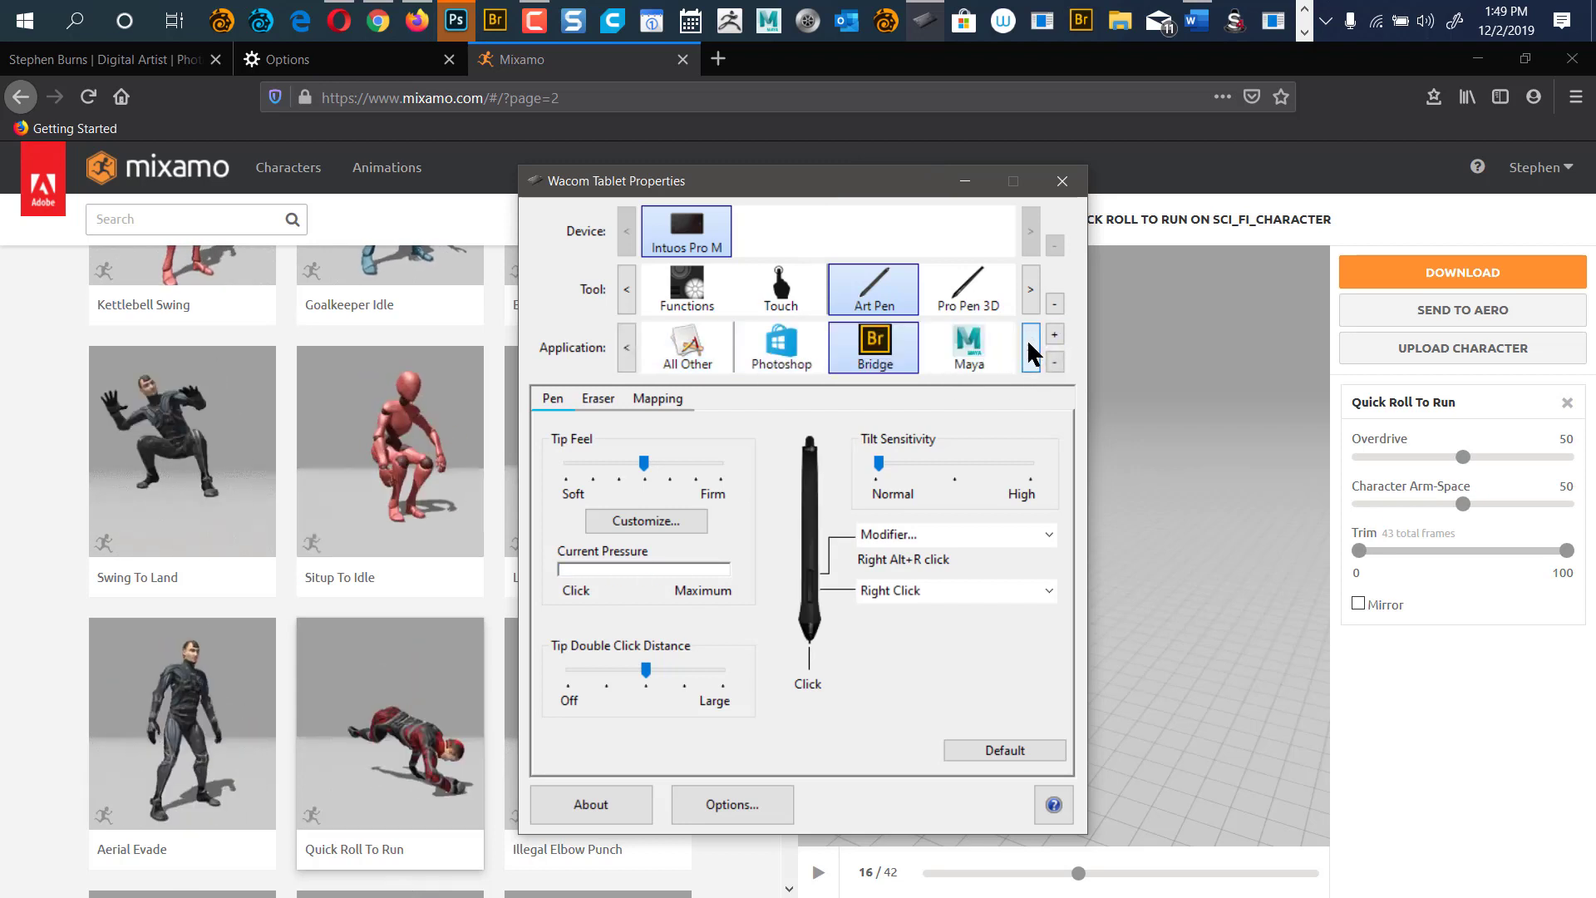
{"action": "left_click", "coordinate": [1031, 347]}
{"action": "left_click", "coordinate": [1031, 349]}
{"action": "left_click", "coordinate": [1031, 351]}
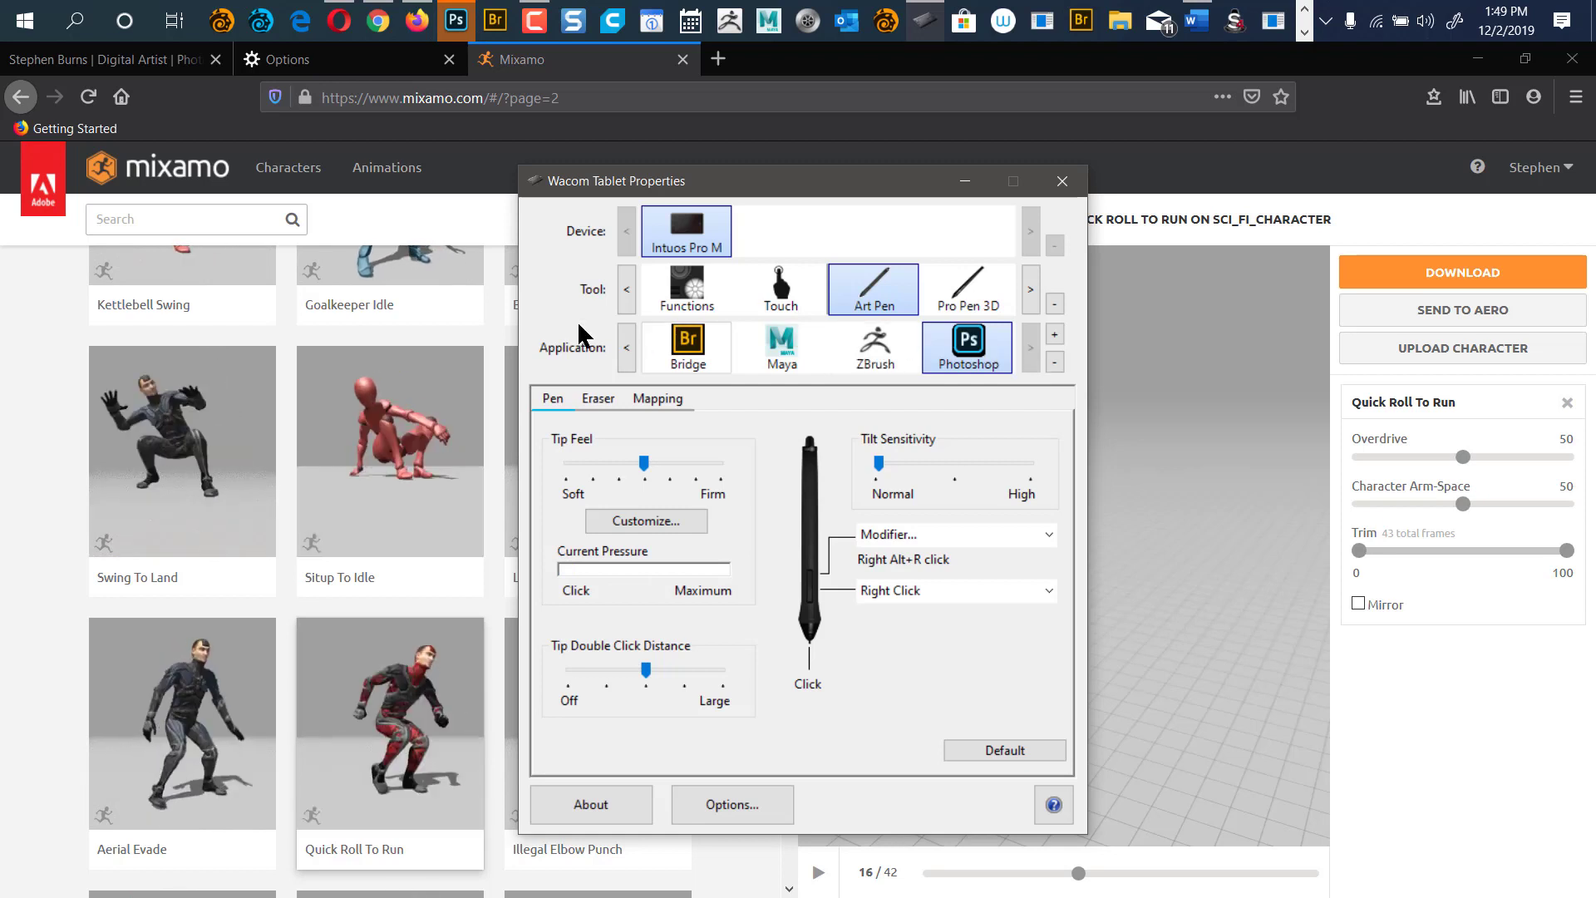
{"action": "left_click", "coordinate": [625, 349]}
{"action": "left_click", "coordinate": [625, 351]}
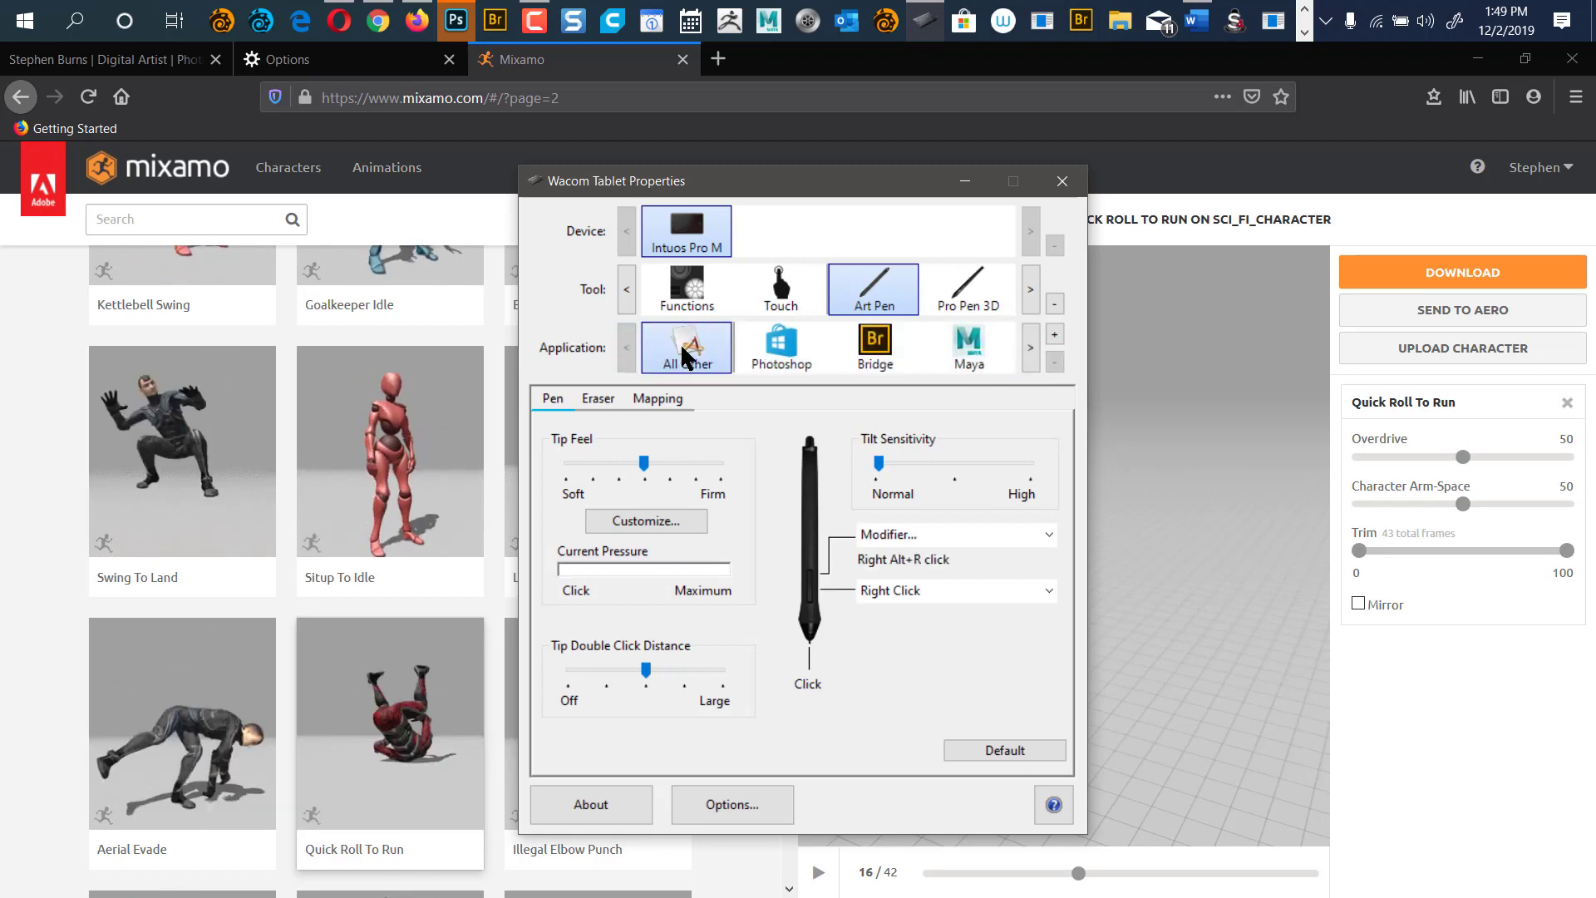
{"action": "left_click", "coordinate": [663, 398]}
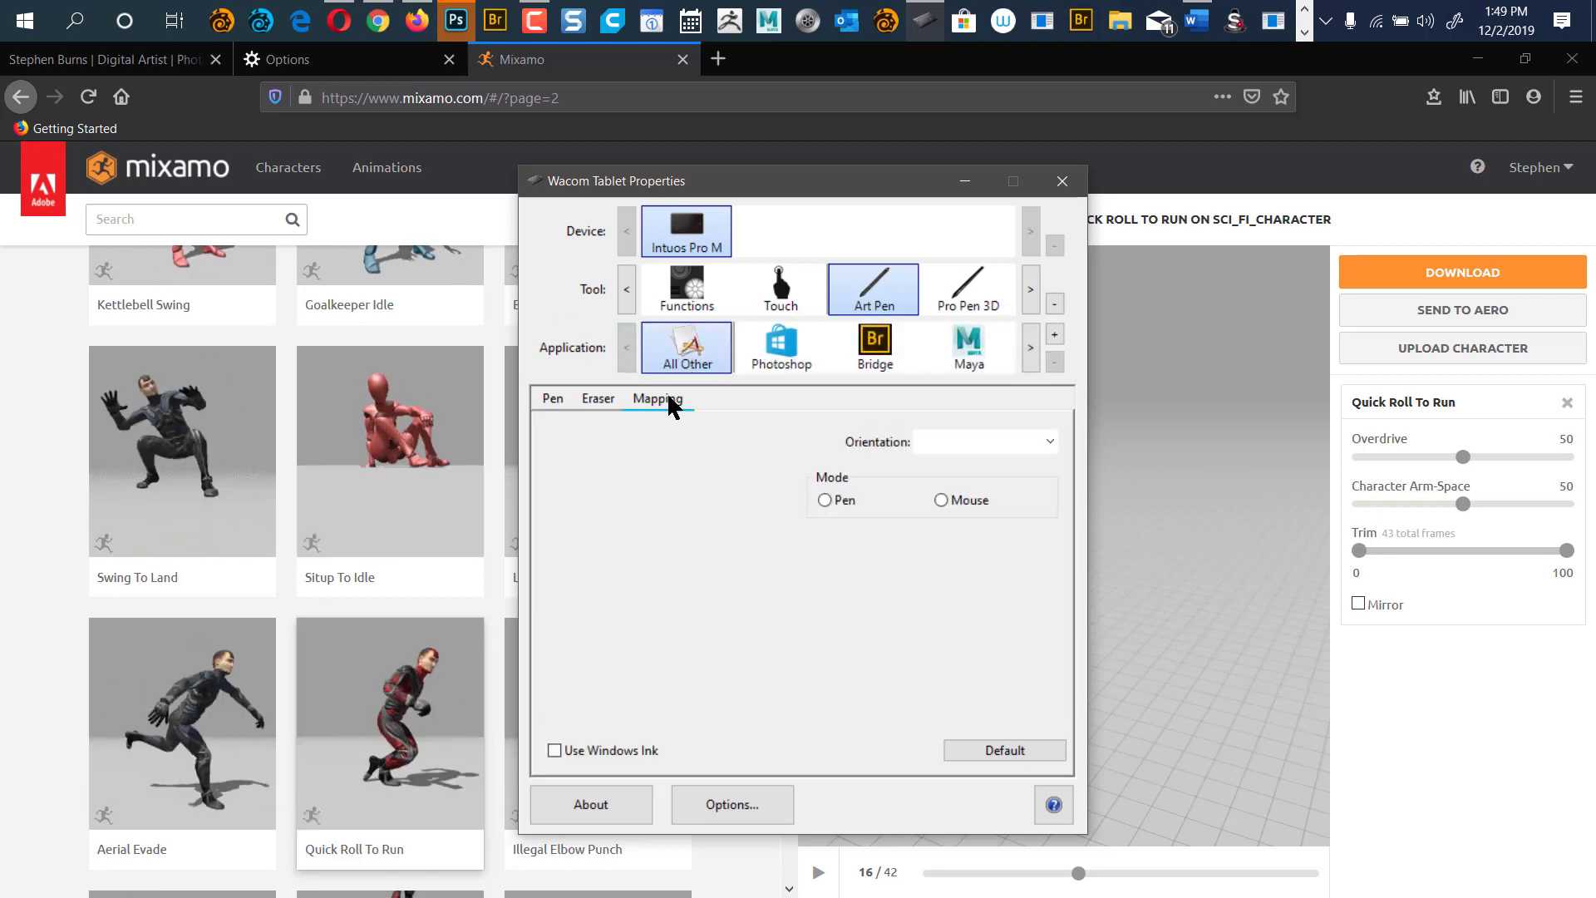
{"action": "left_click", "coordinate": [1201, 158]}
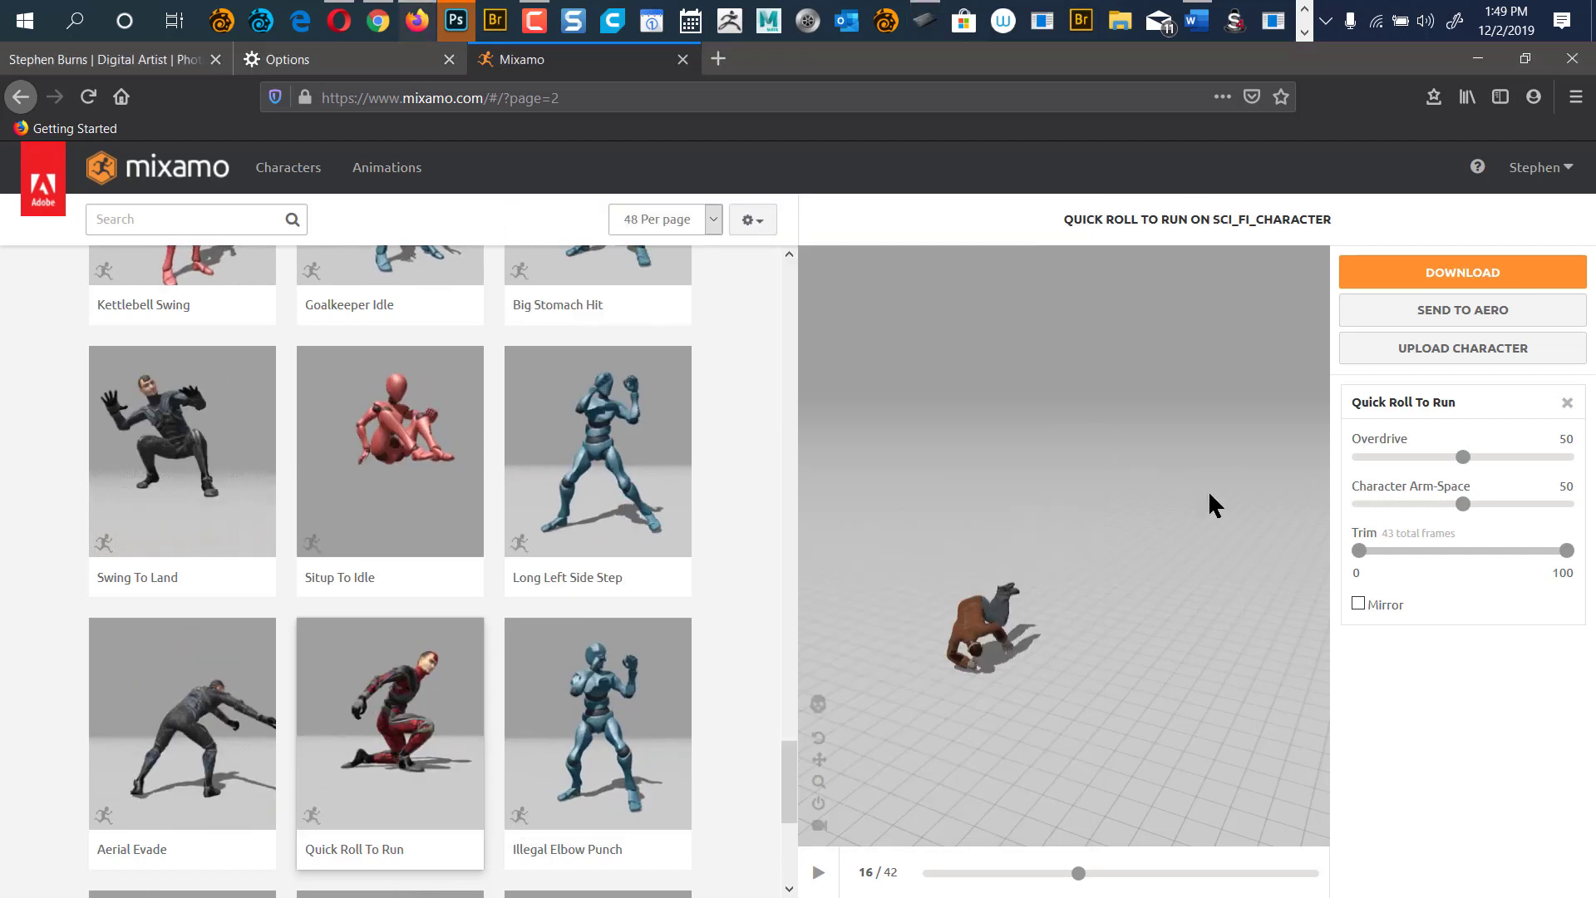
Play the Quick Roll To Run animation and examine the moving character up close.
{"action": "left_click", "coordinate": [817, 872]}
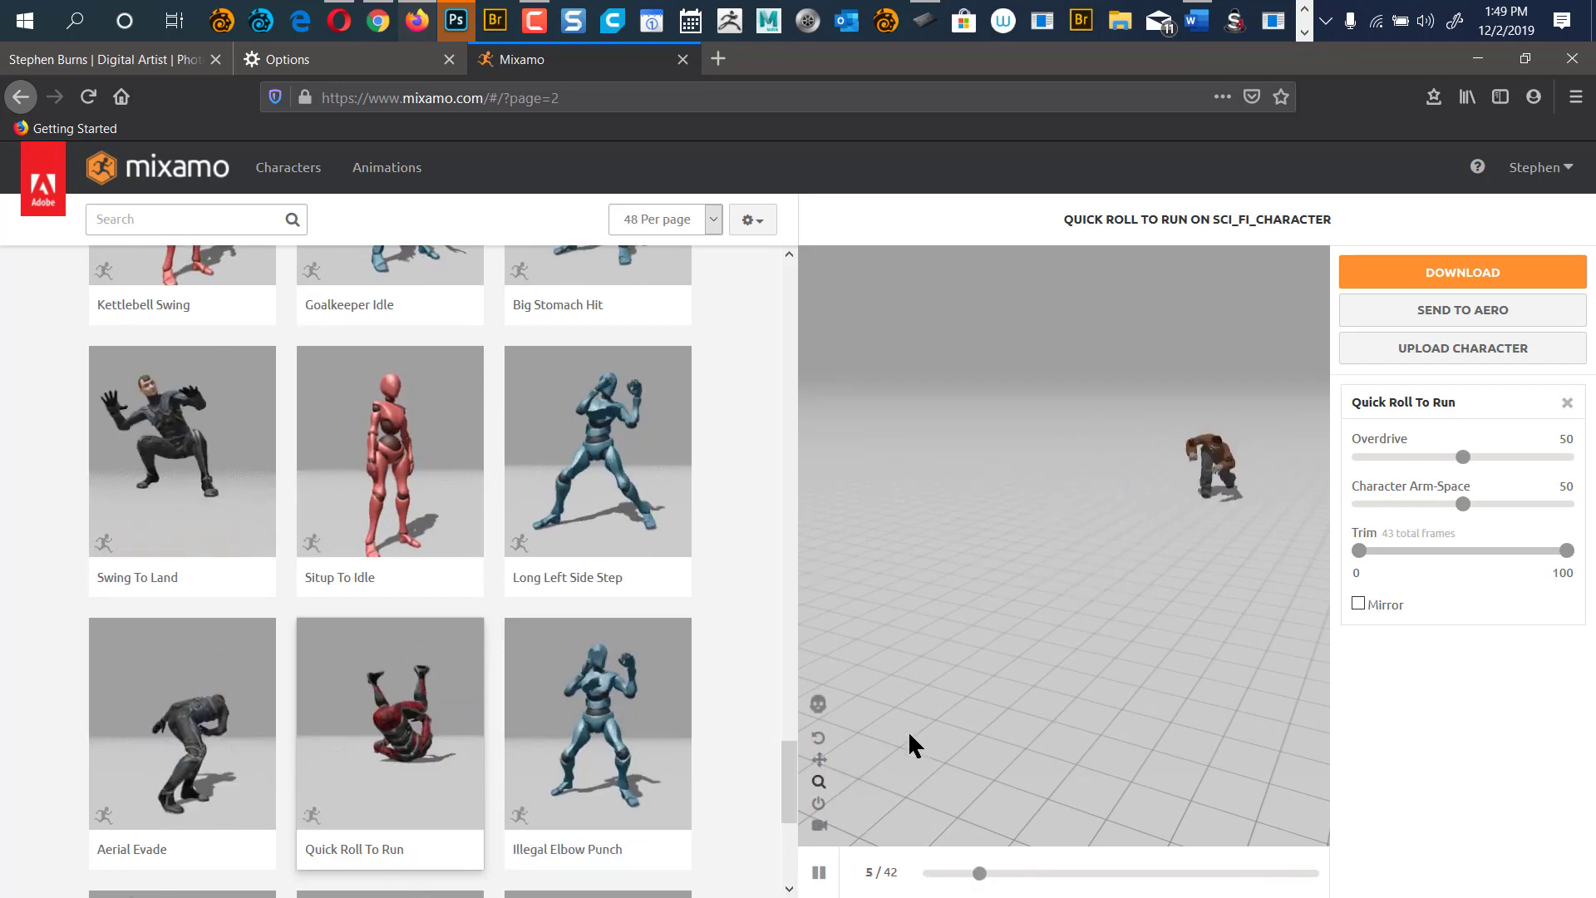
{"action": "scroll", "coordinate": [969, 736], "scroll_direction": "up", "scroll_amount": 5}
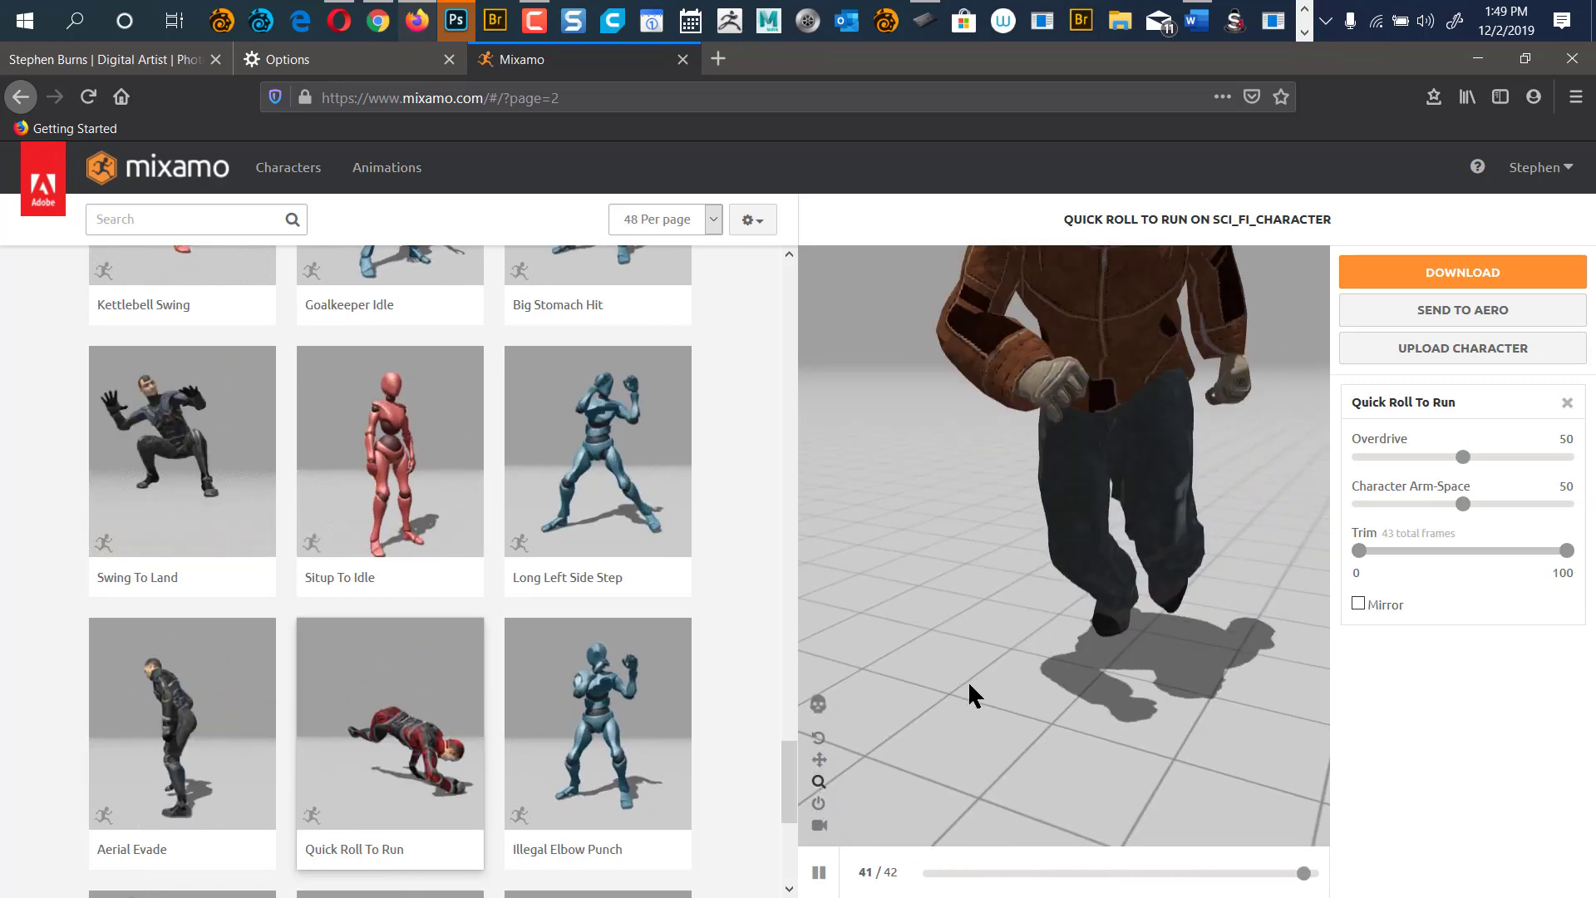
{"action": "left_click", "coordinate": [819, 759]}
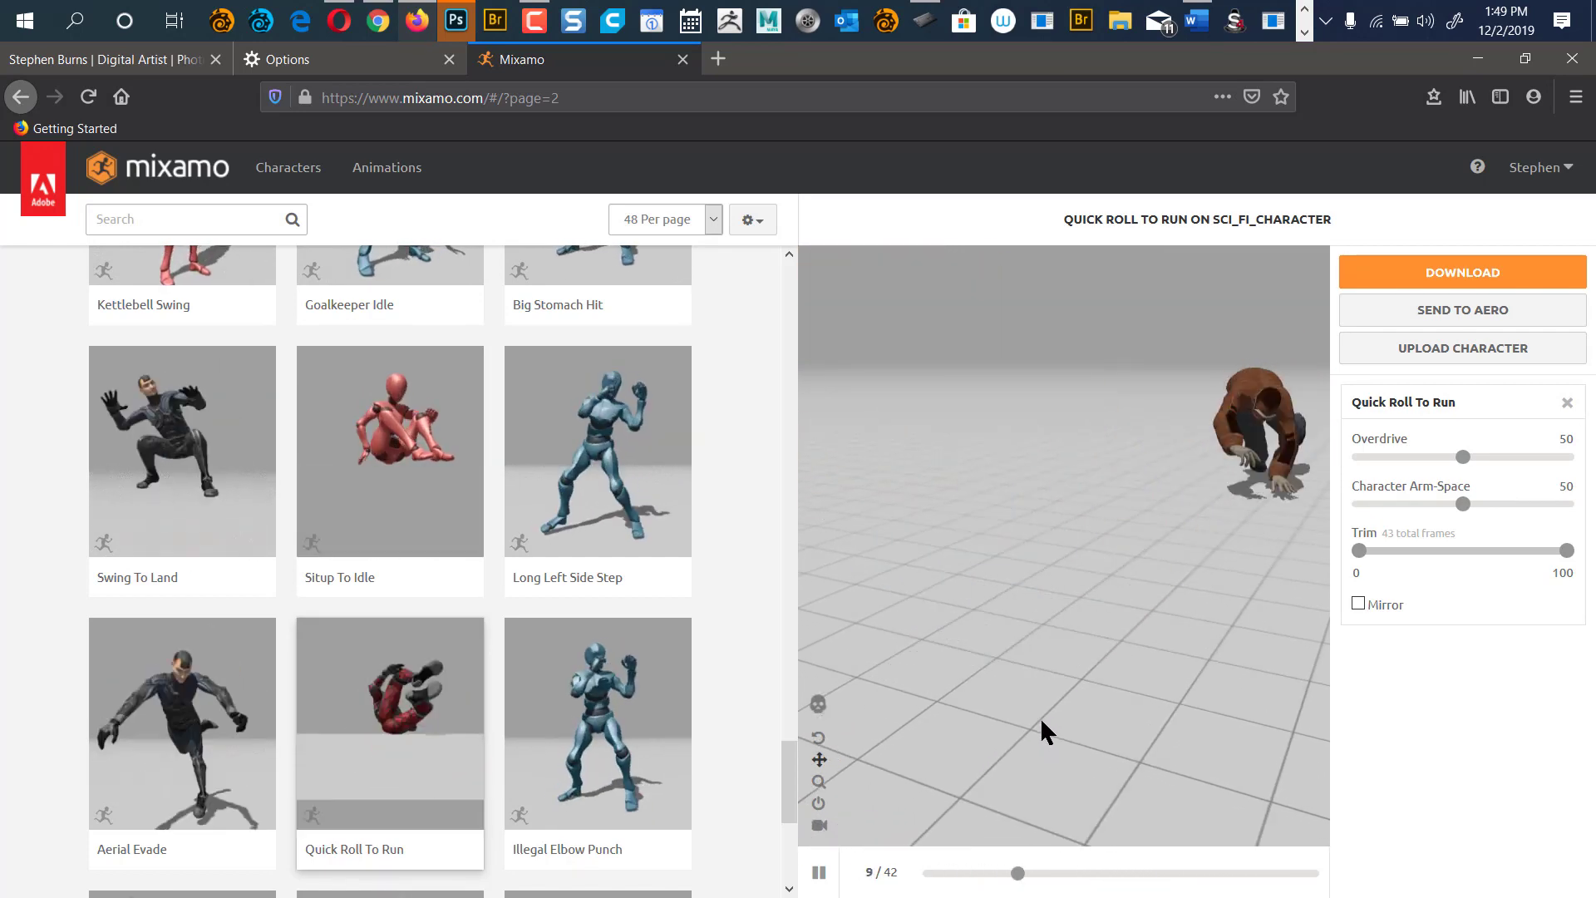
Browse the current page of the animation library and apply the Roundhouse Kick animation to the character.
{"action": "left_click_drag", "start_coordinate": [781, 756], "coordinate": [811, 248]}
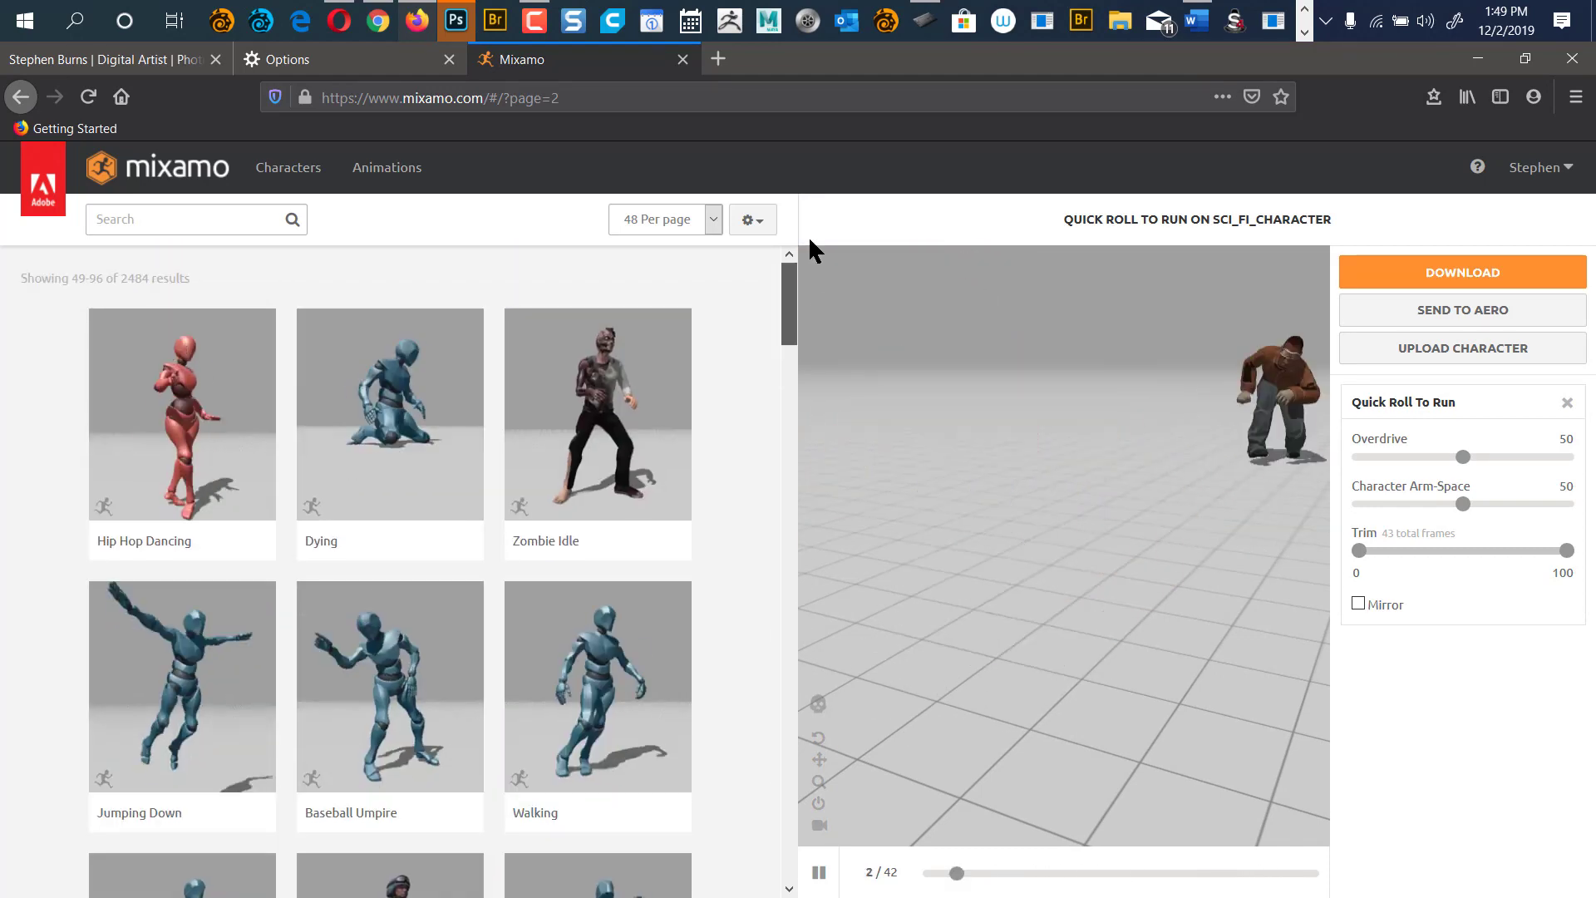
{"action": "left_click_drag", "start_coordinate": [790, 315], "coordinate": [765, 382]}
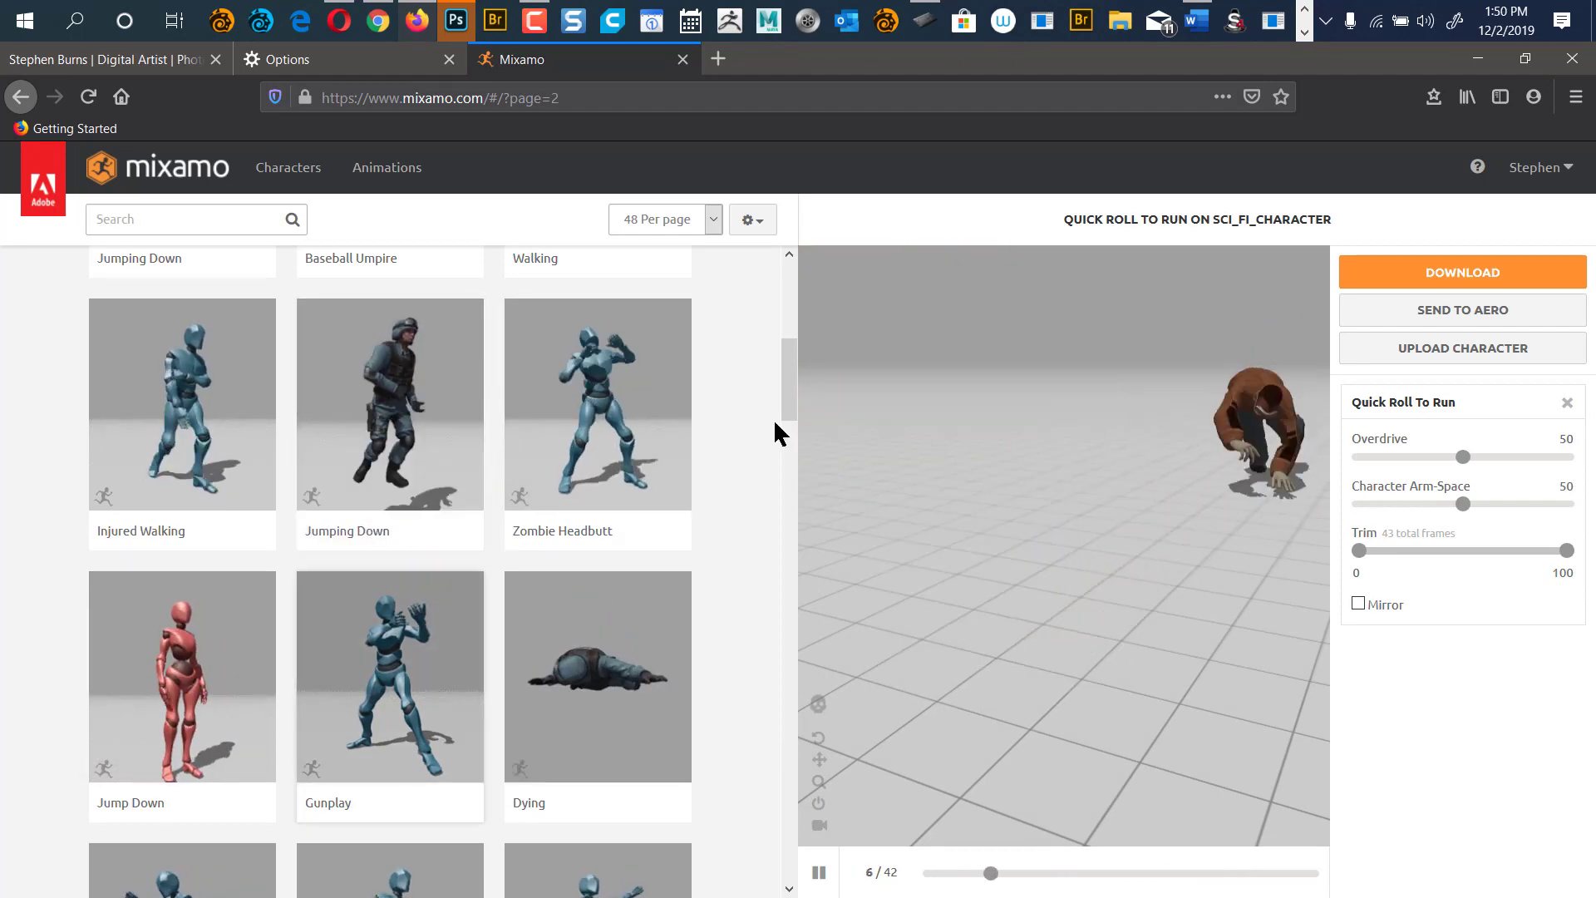
{"action": "left_click_drag", "start_coordinate": [785, 376], "coordinate": [763, 481]}
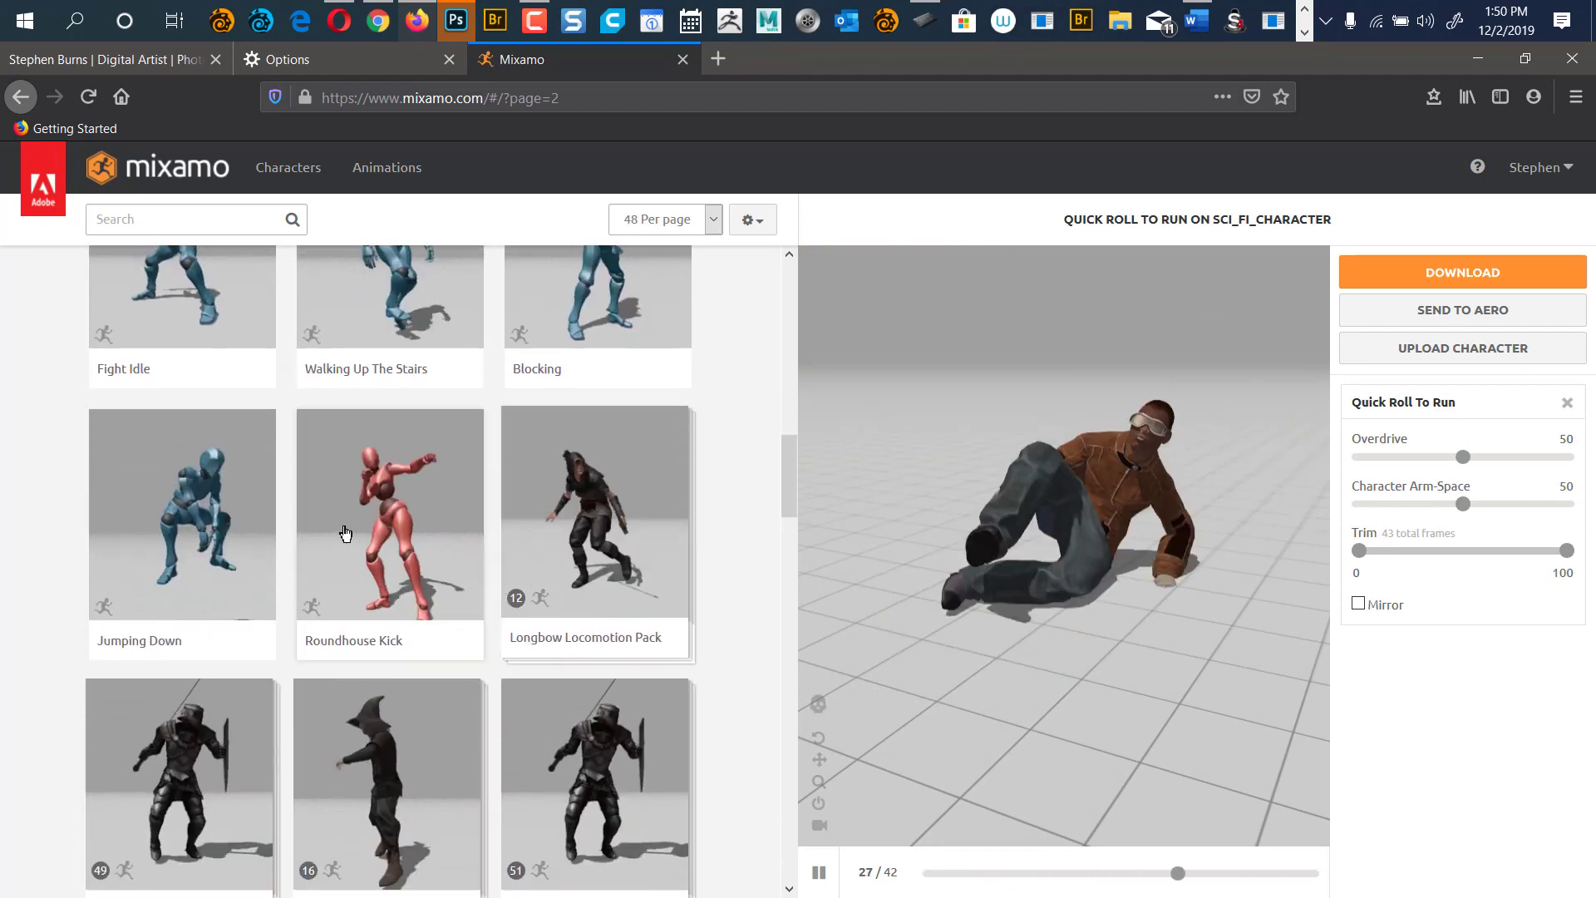
{"action": "left_click", "coordinate": [341, 534]}
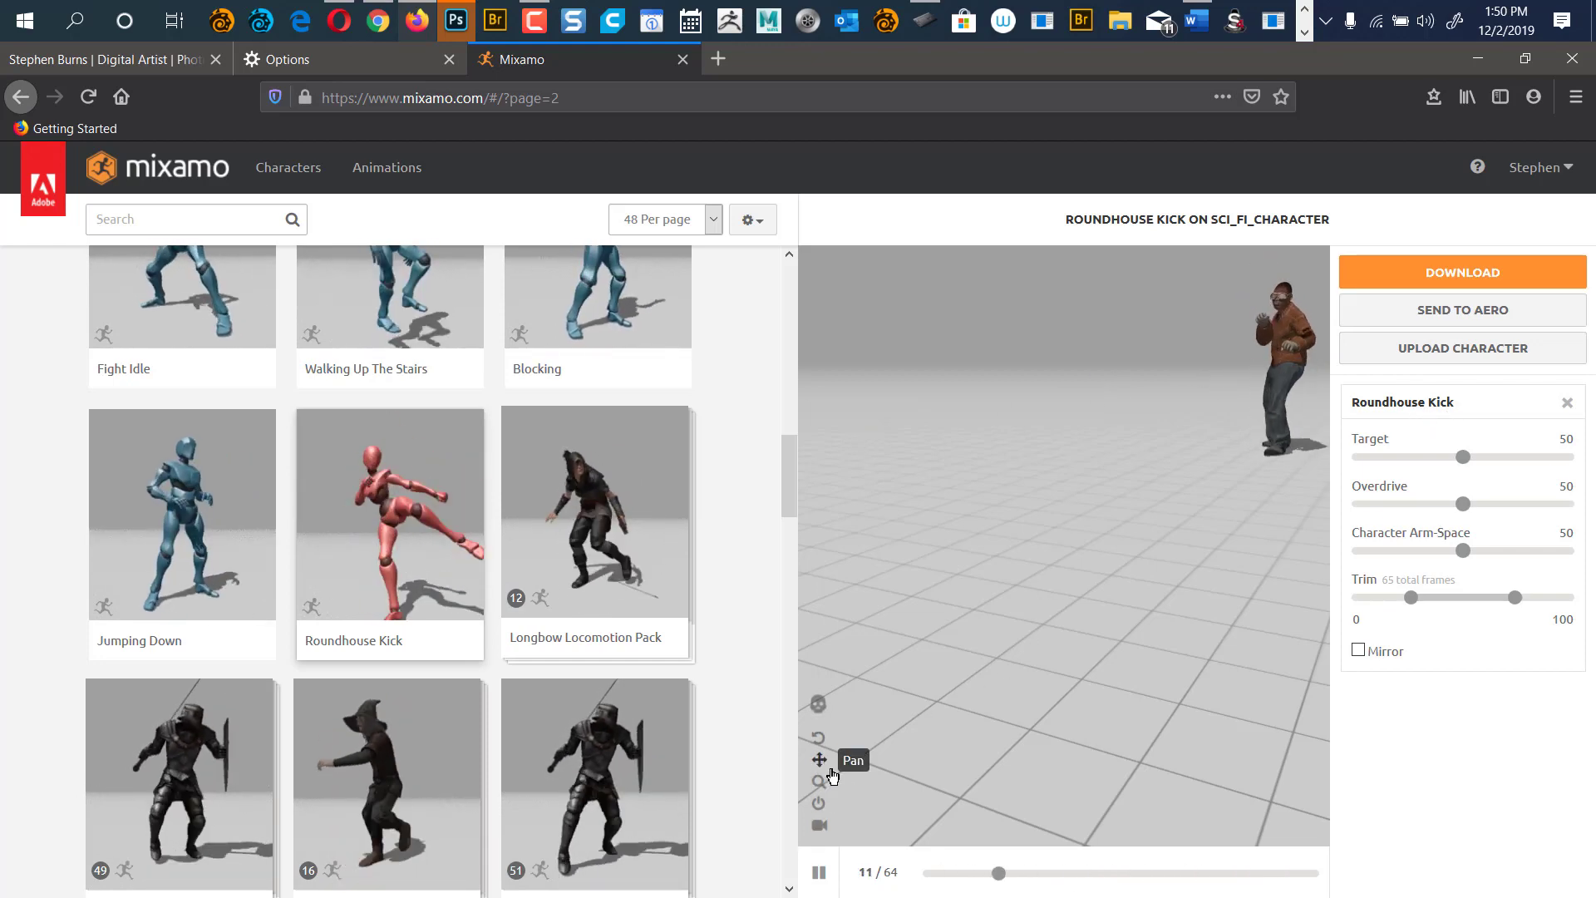
Examine the Roundhouse Kick up close and from several angles with the whole character centred in the preview.
{"action": "left_click", "coordinate": [820, 785]}
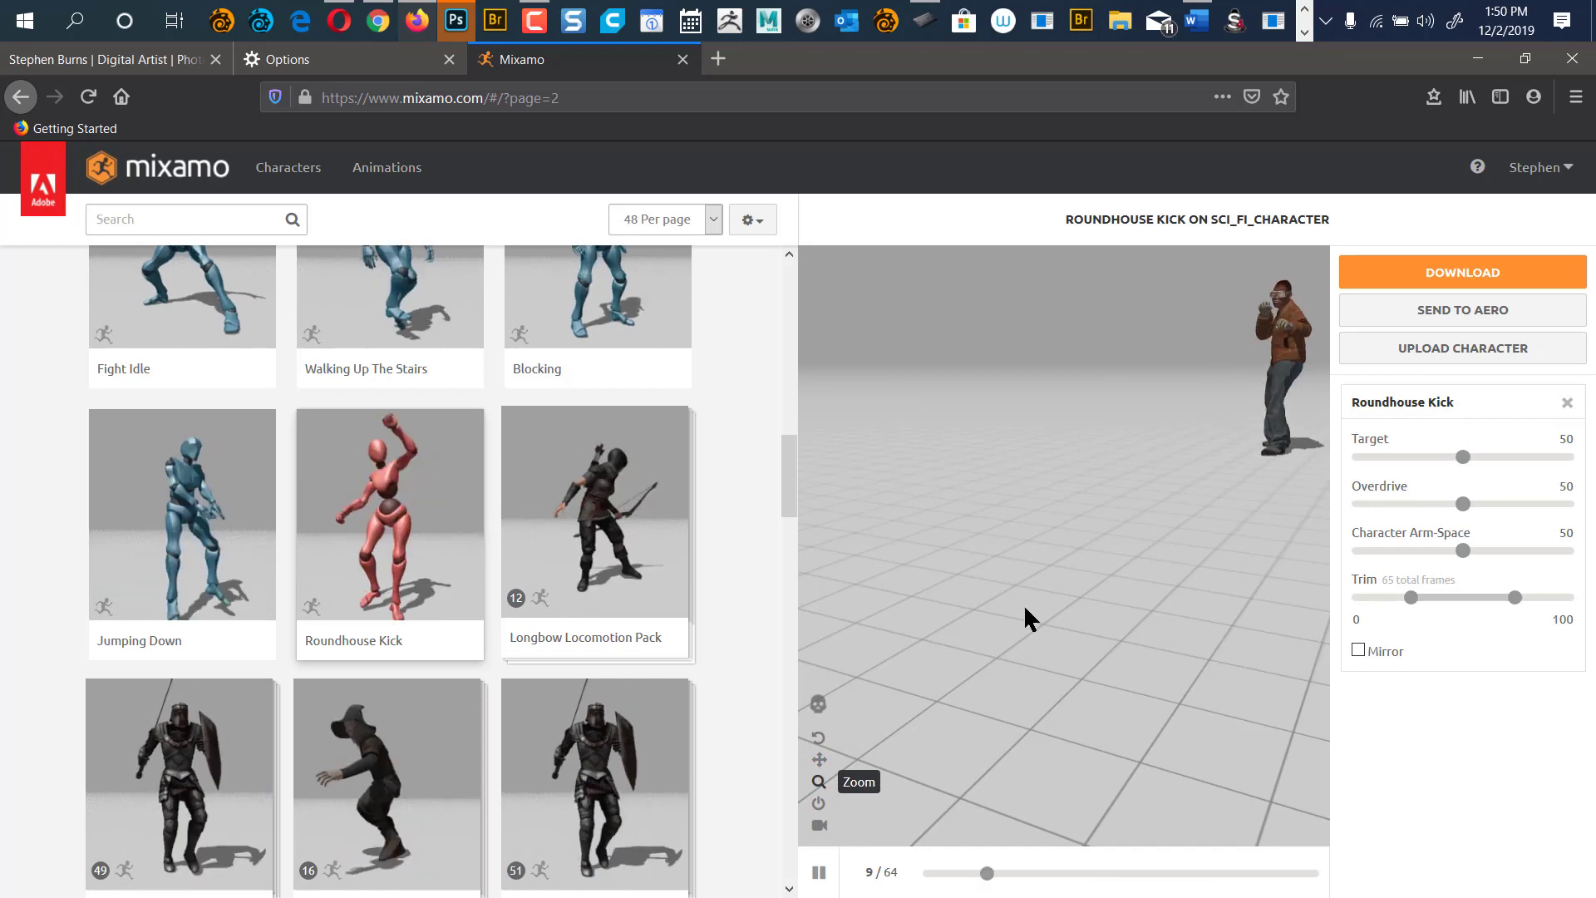
{"action": "left_click_drag", "start_coordinate": [1162, 488], "coordinate": [1161, 598]}
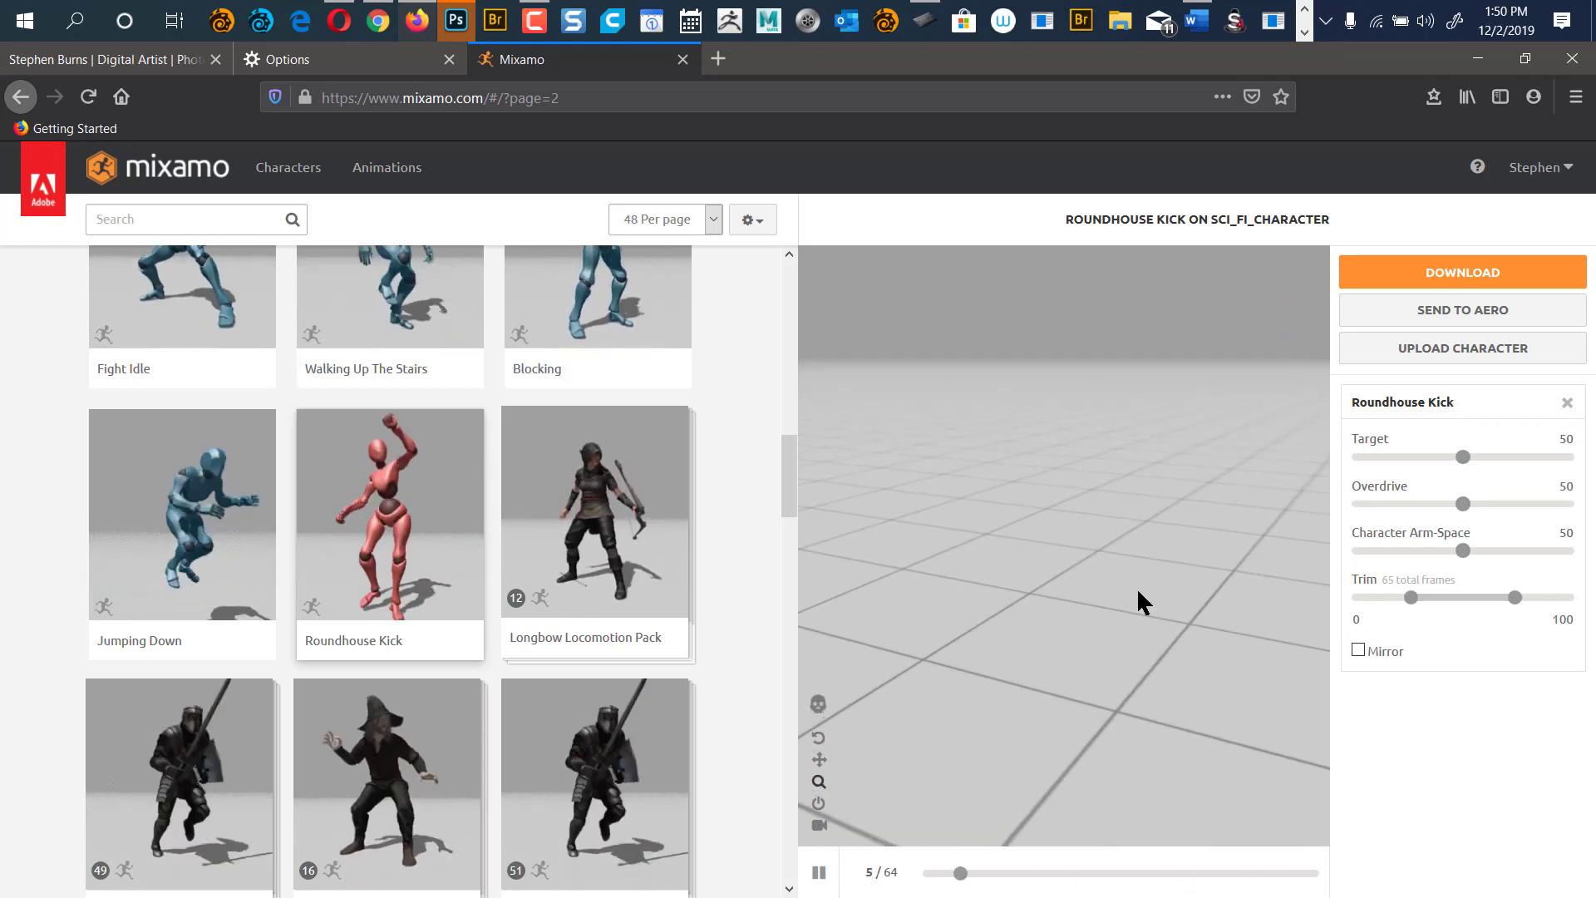
{"action": "left_click_drag", "start_coordinate": [1270, 617], "coordinate": [1061, 776]}
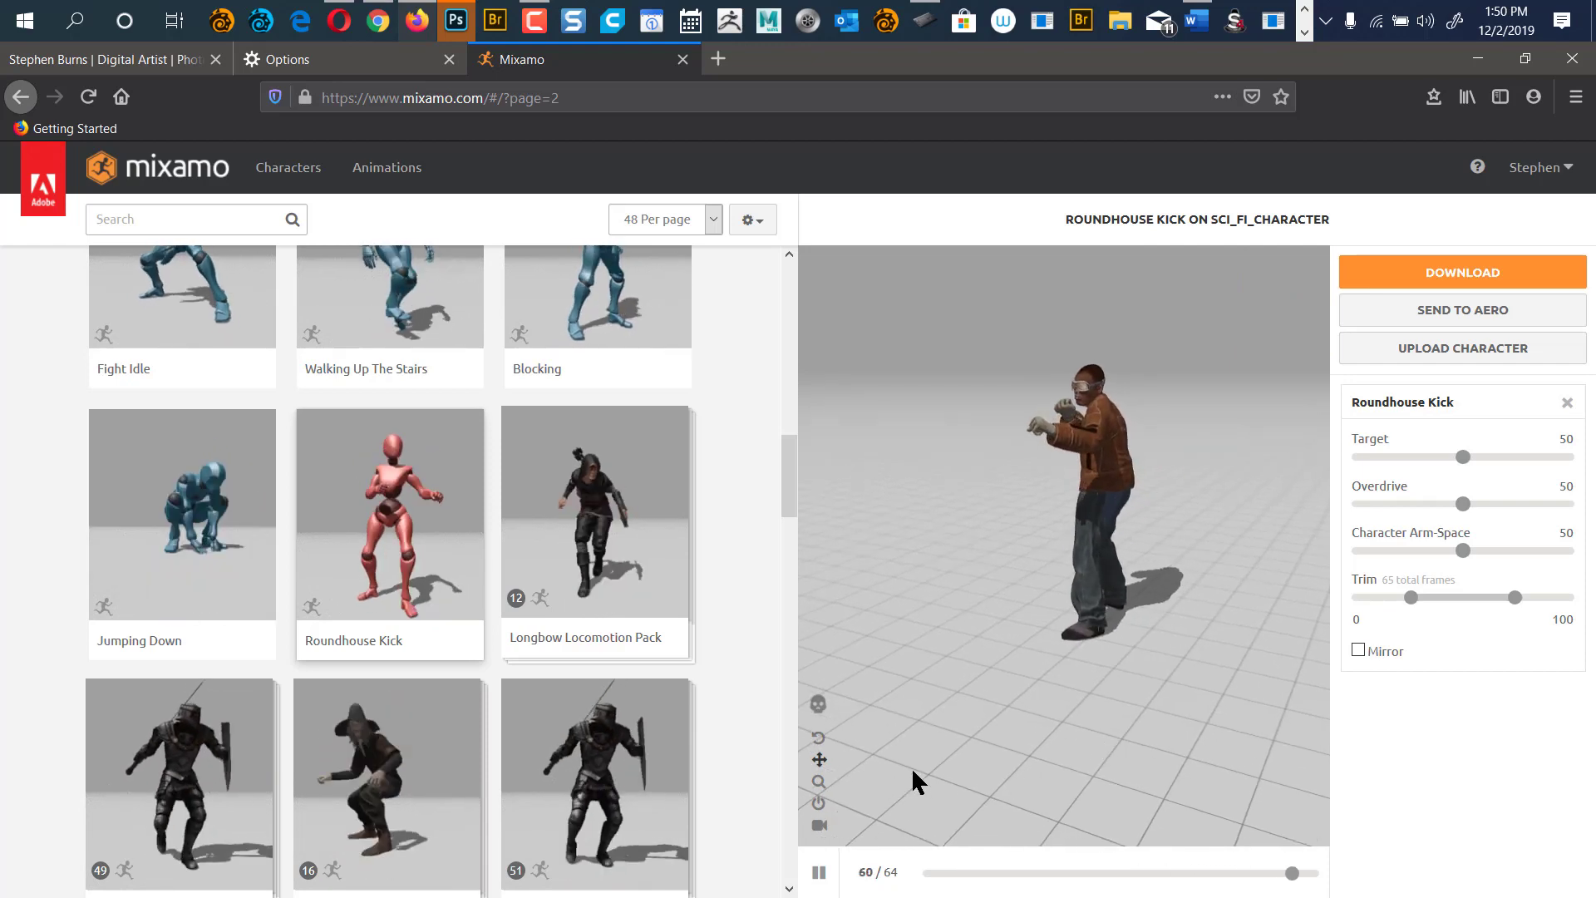
{"action": "left_click_drag", "start_coordinate": [1094, 632], "coordinate": [1083, 710]}
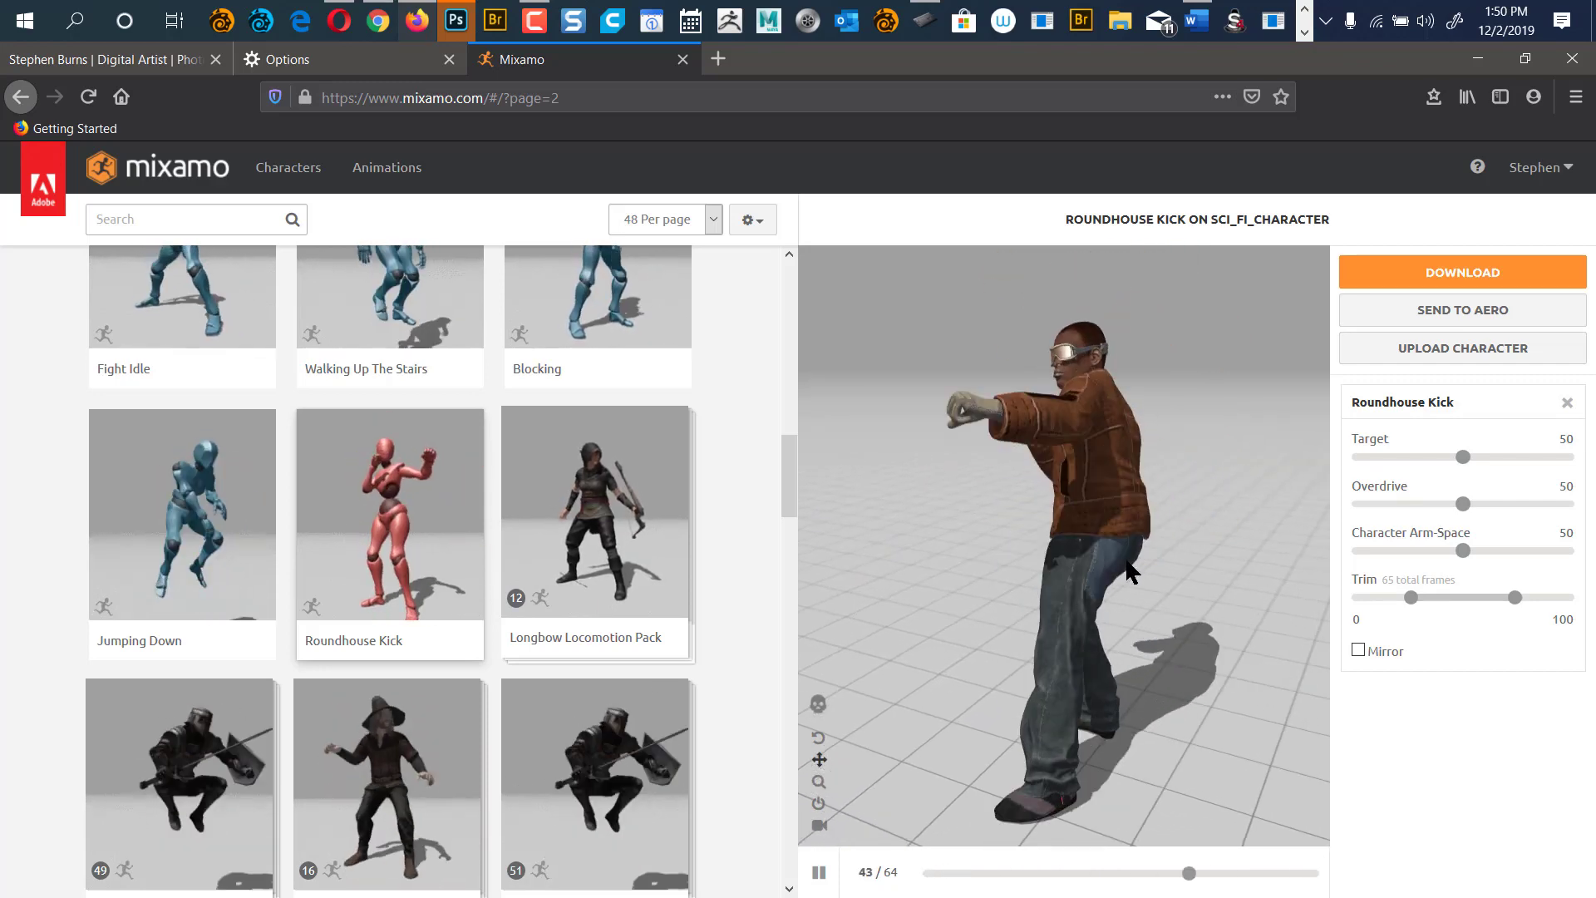
{"action": "left_click_drag", "start_coordinate": [909, 656], "coordinate": [776, 631]}
{"action": "left_click_drag", "start_coordinate": [1121, 571], "coordinate": [1031, 597]}
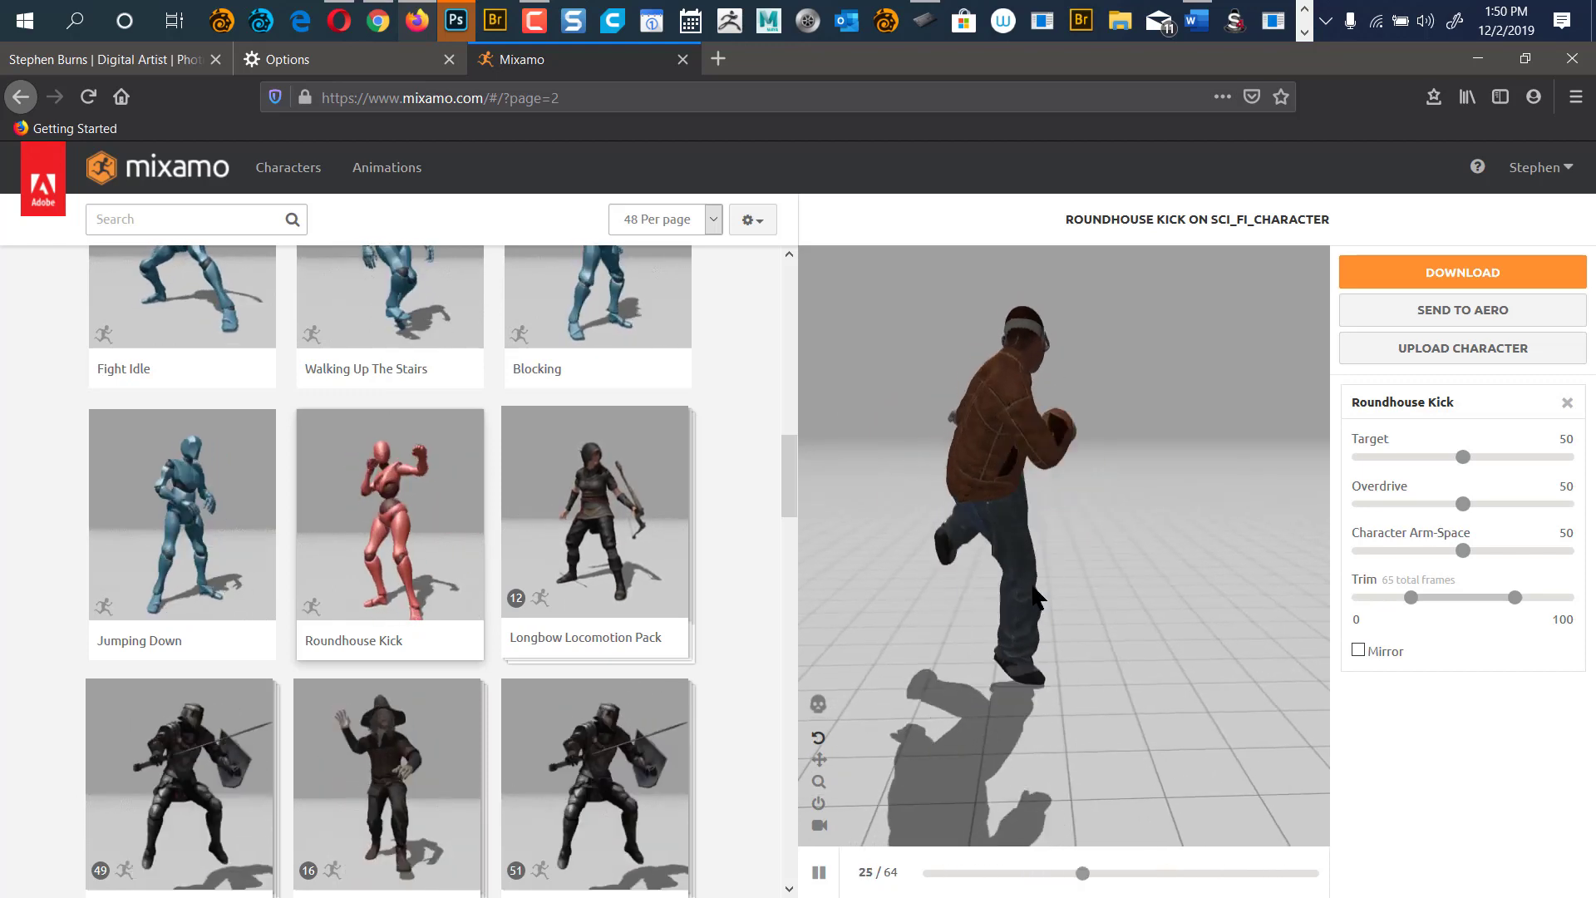
{"action": "left_click_drag", "start_coordinate": [971, 574], "coordinate": [1195, 580]}
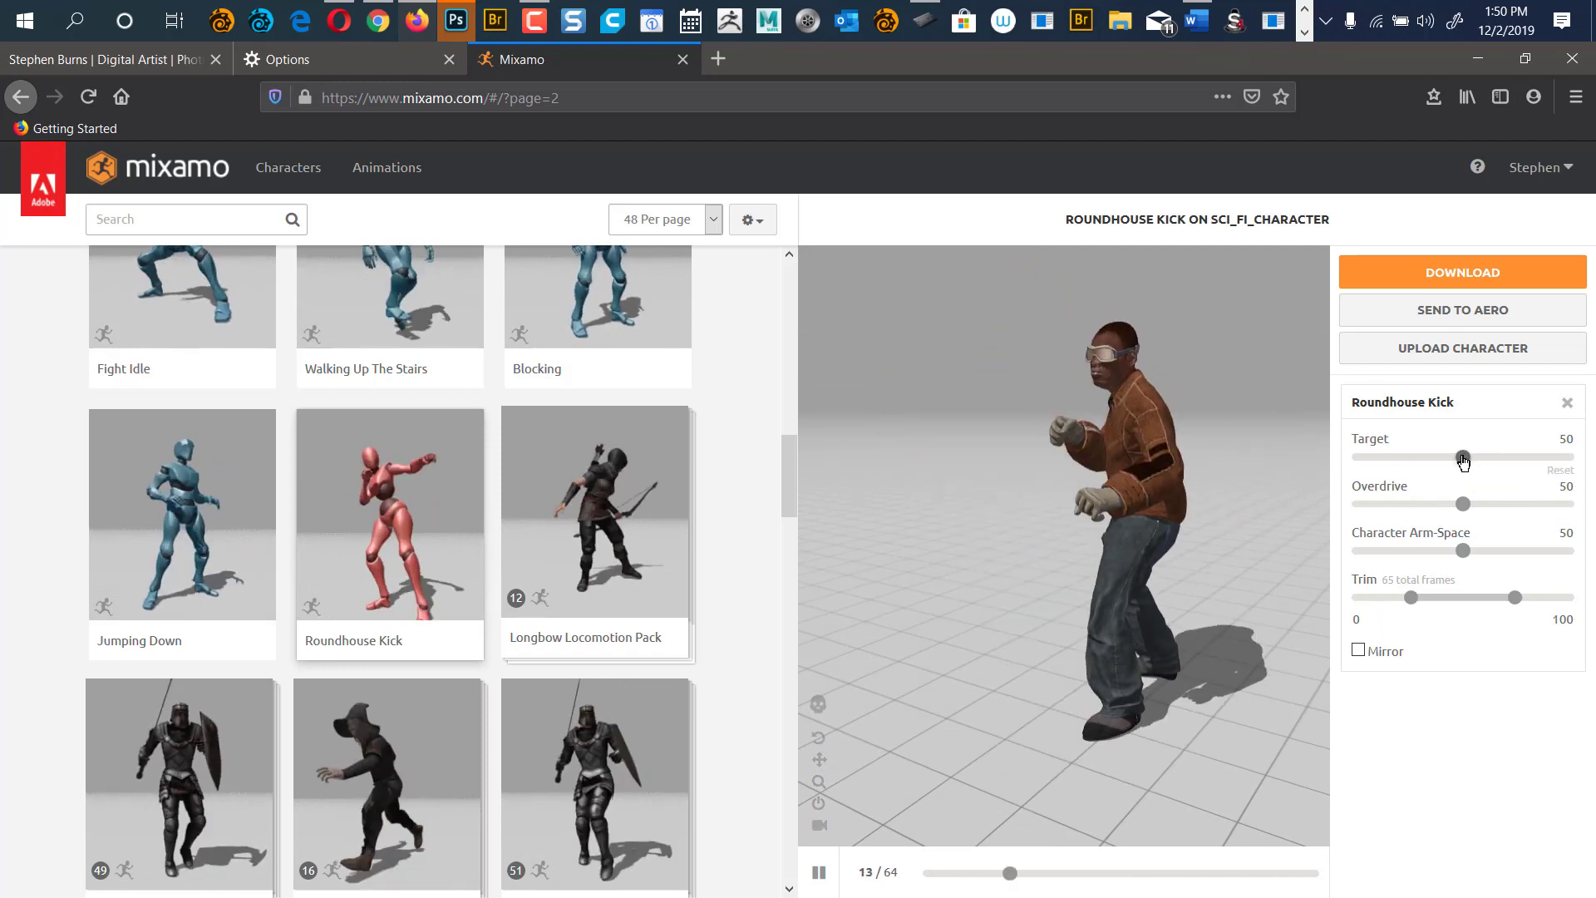
Try low and middle Target values for the Roundhouse Kick and settle on 53.
{"action": "left_click_drag", "start_coordinate": [1531, 471], "coordinate": [1529, 472]}
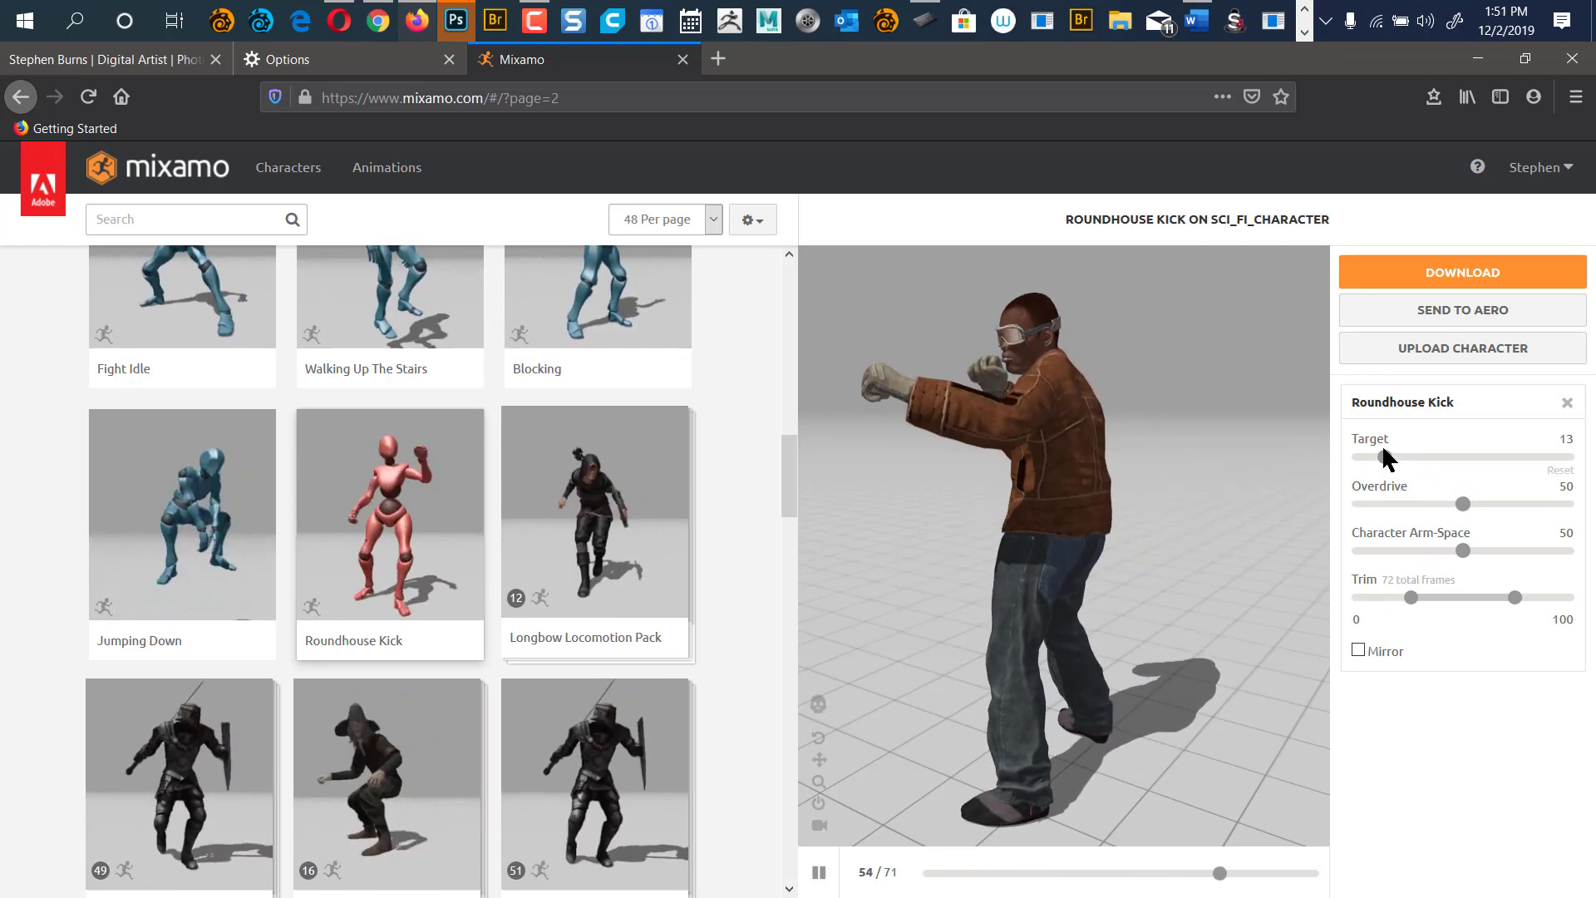
{"action": "left_click", "coordinate": [1396, 462]}
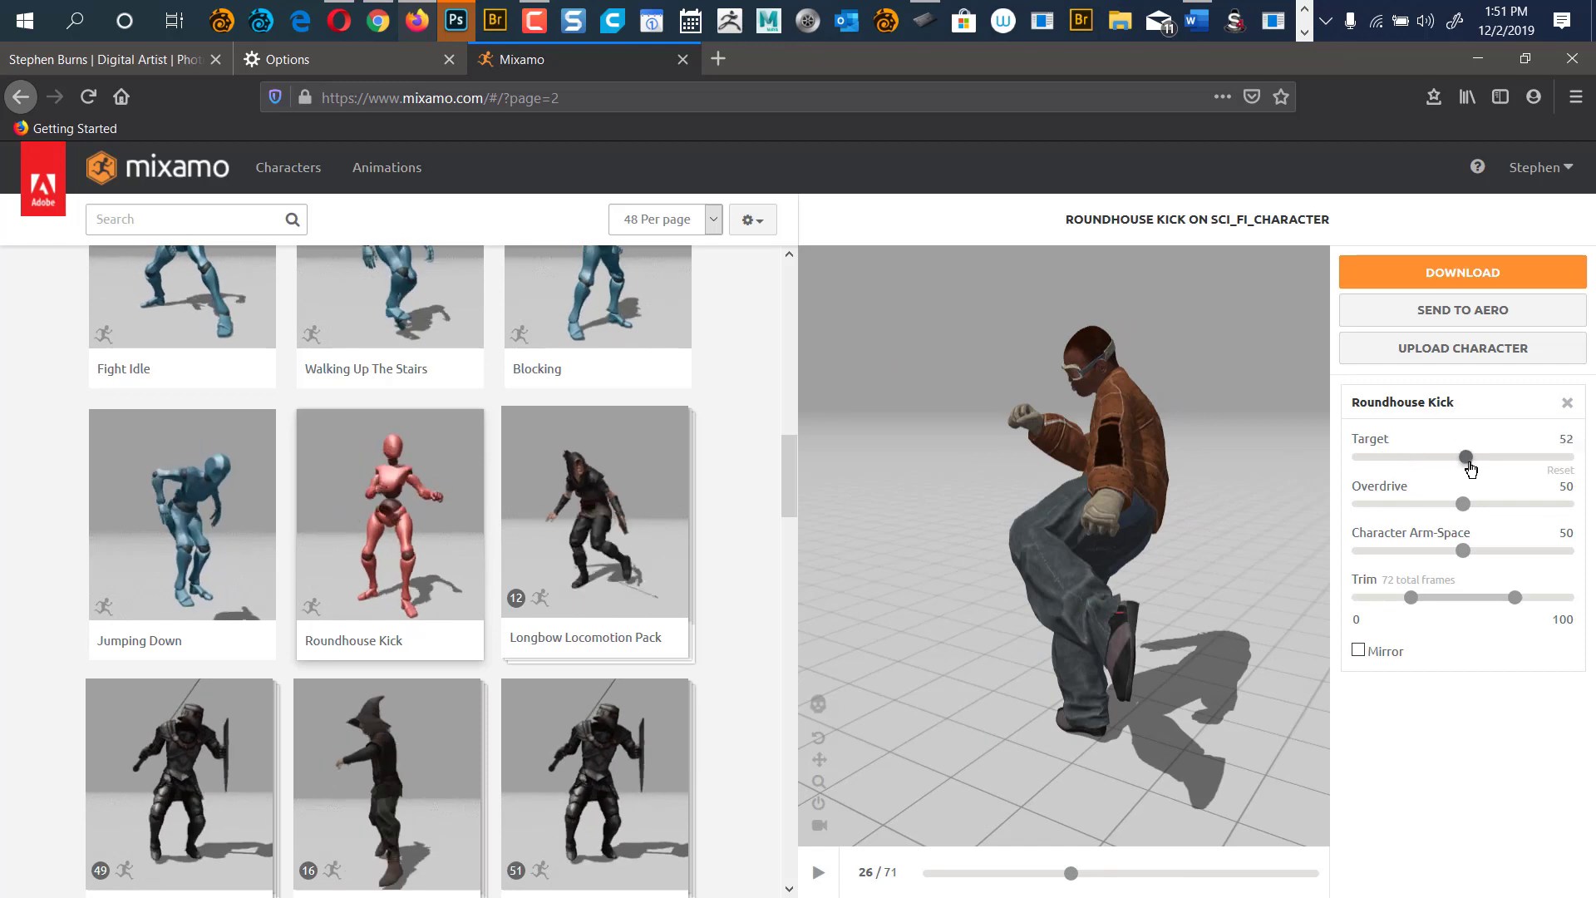
{"action": "left_click_drag", "start_coordinate": [1471, 462], "coordinate": [1467, 462]}
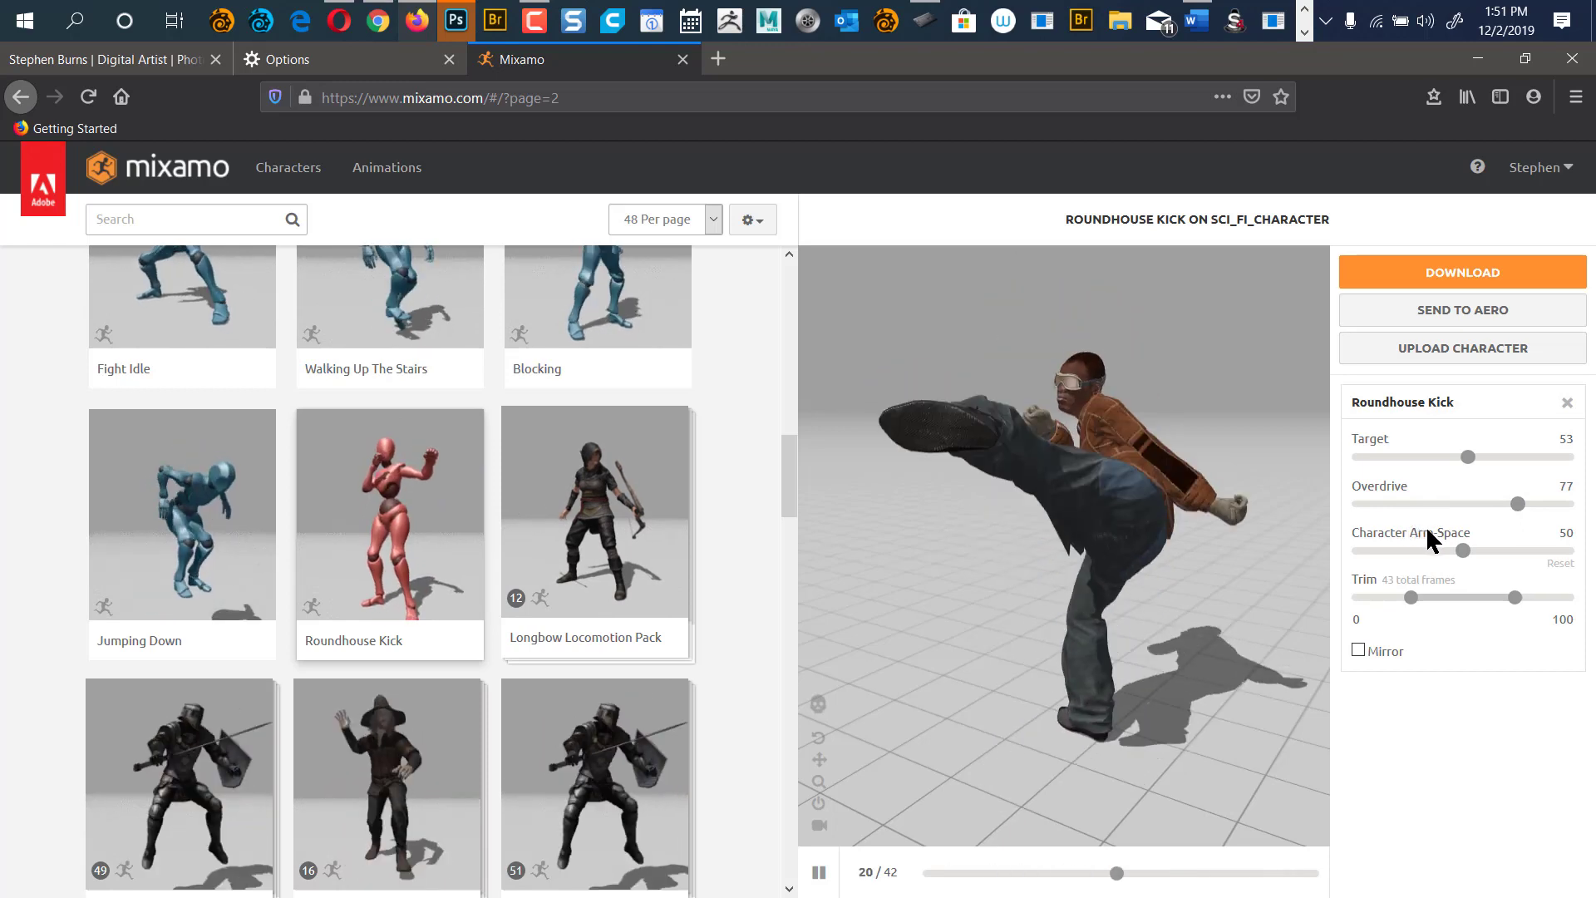
Compare slow and fast Overdrive values for the kick and set Overdrive to 100.
{"action": "left_click_drag", "start_coordinate": [1473, 493], "coordinate": [1363, 504]}
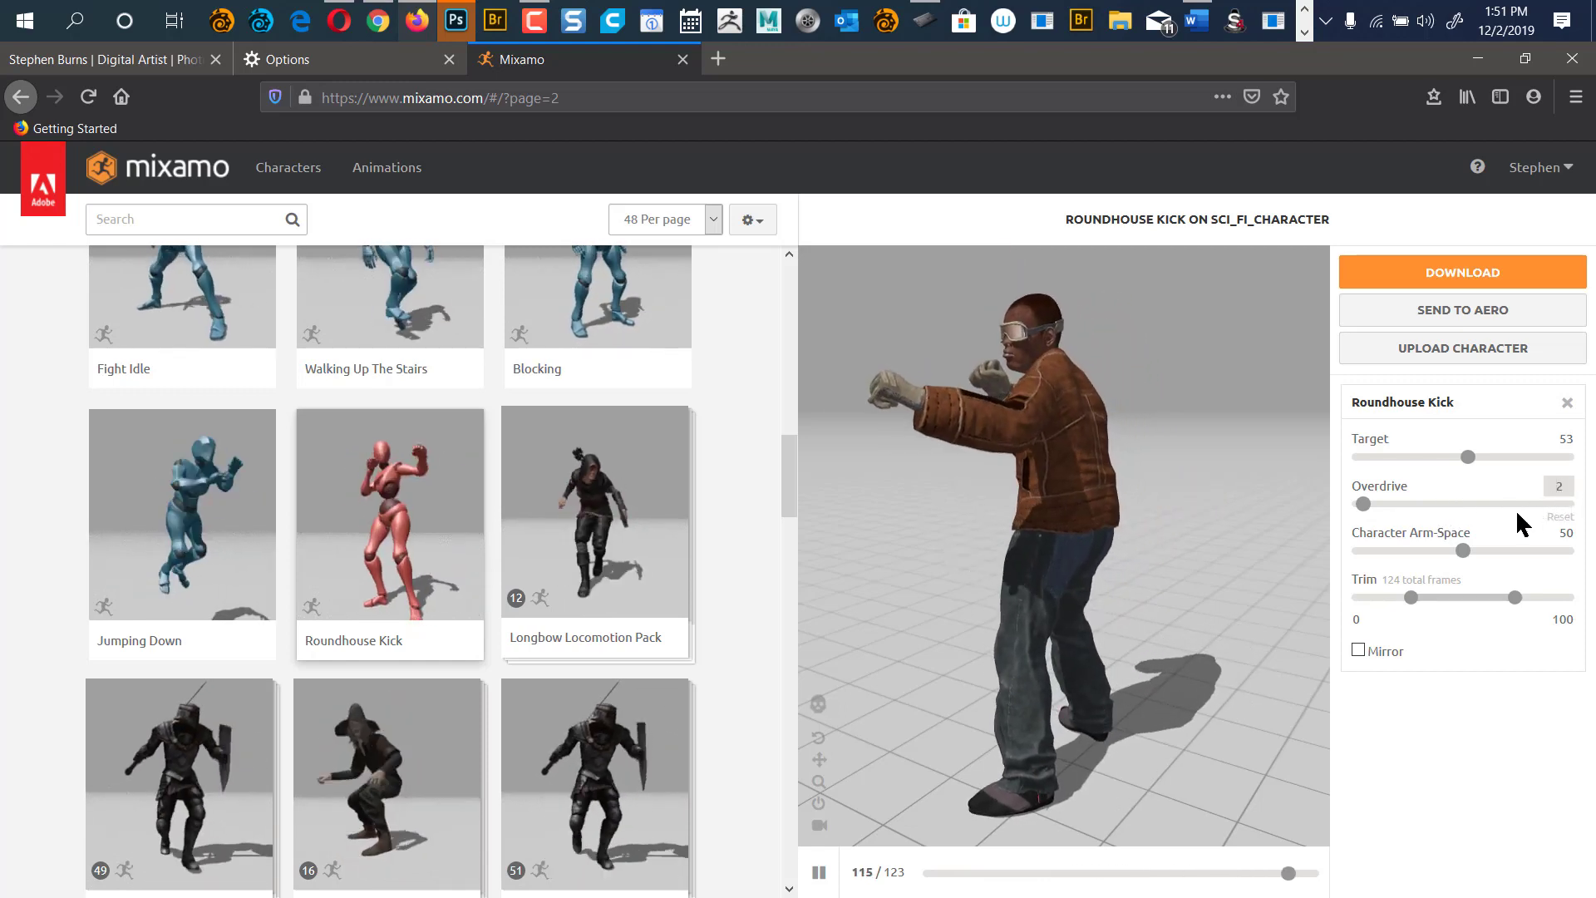
{"action": "key", "text": "Return"}
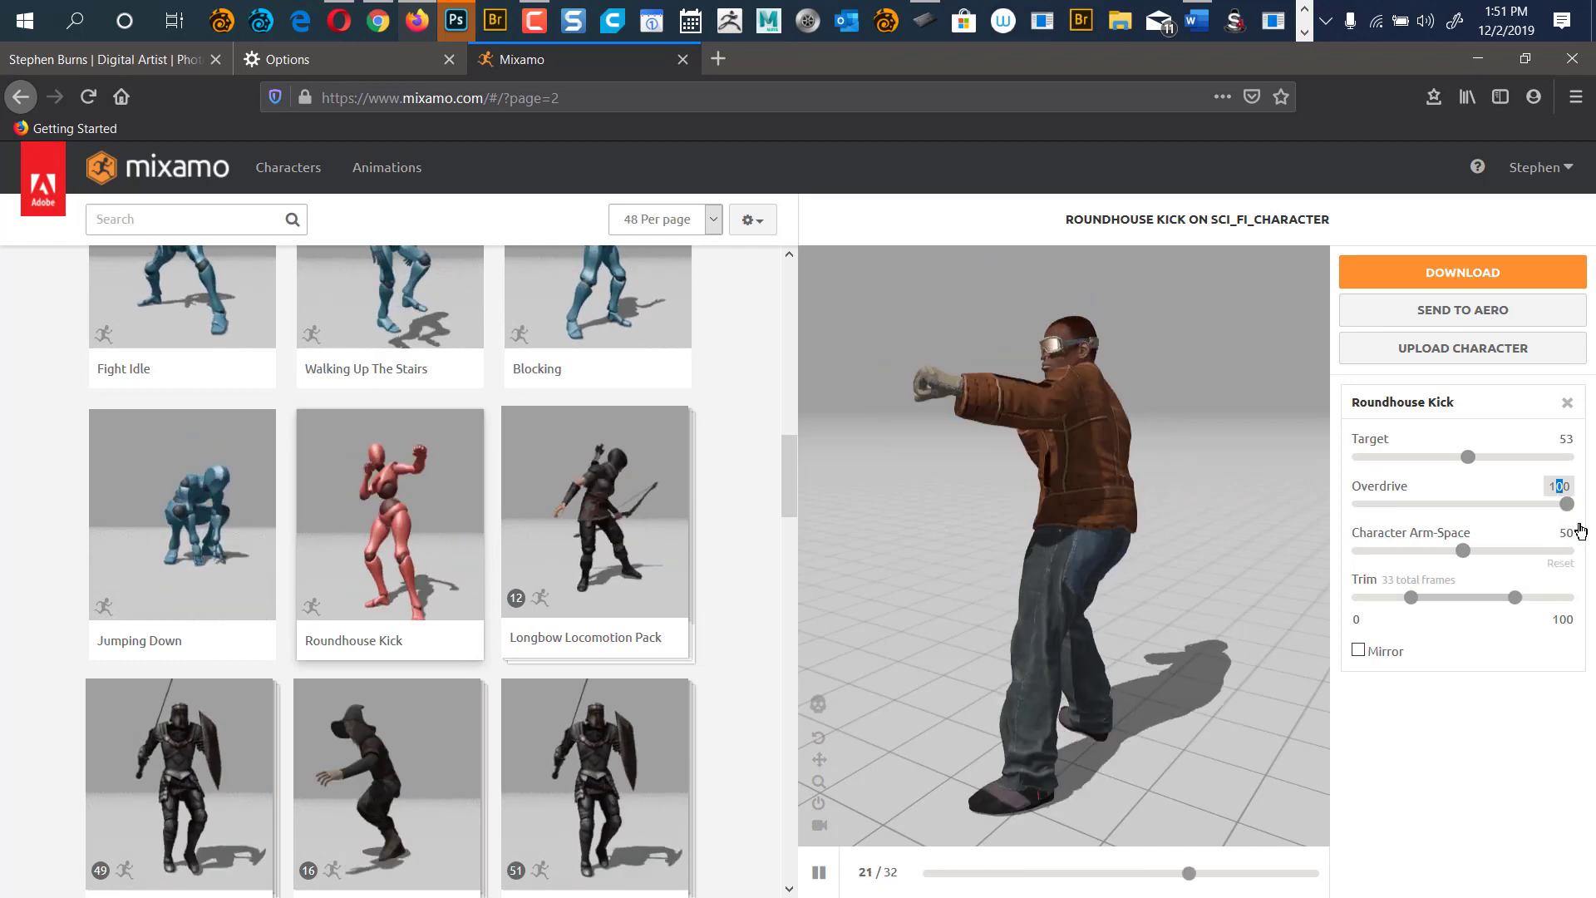
{"action": "key", "text": "Return"}
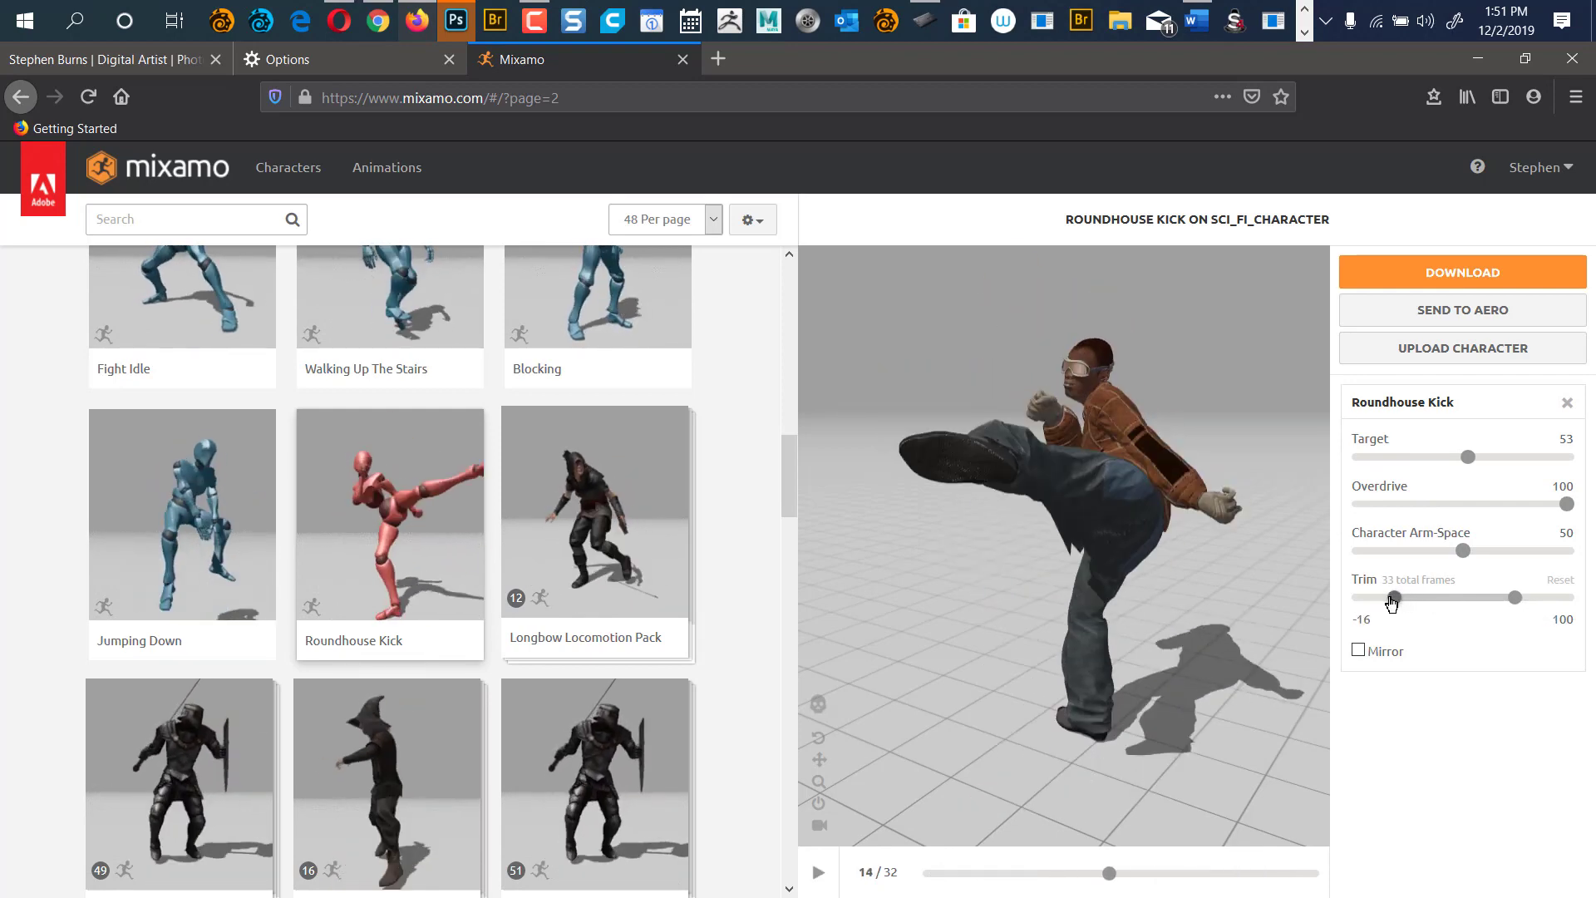
Set the animation's trim range to -16 through 113, and try the Mirror option before switching it back off.
{"action": "left_click_drag", "start_coordinate": [1391, 600], "coordinate": [1394, 599]}
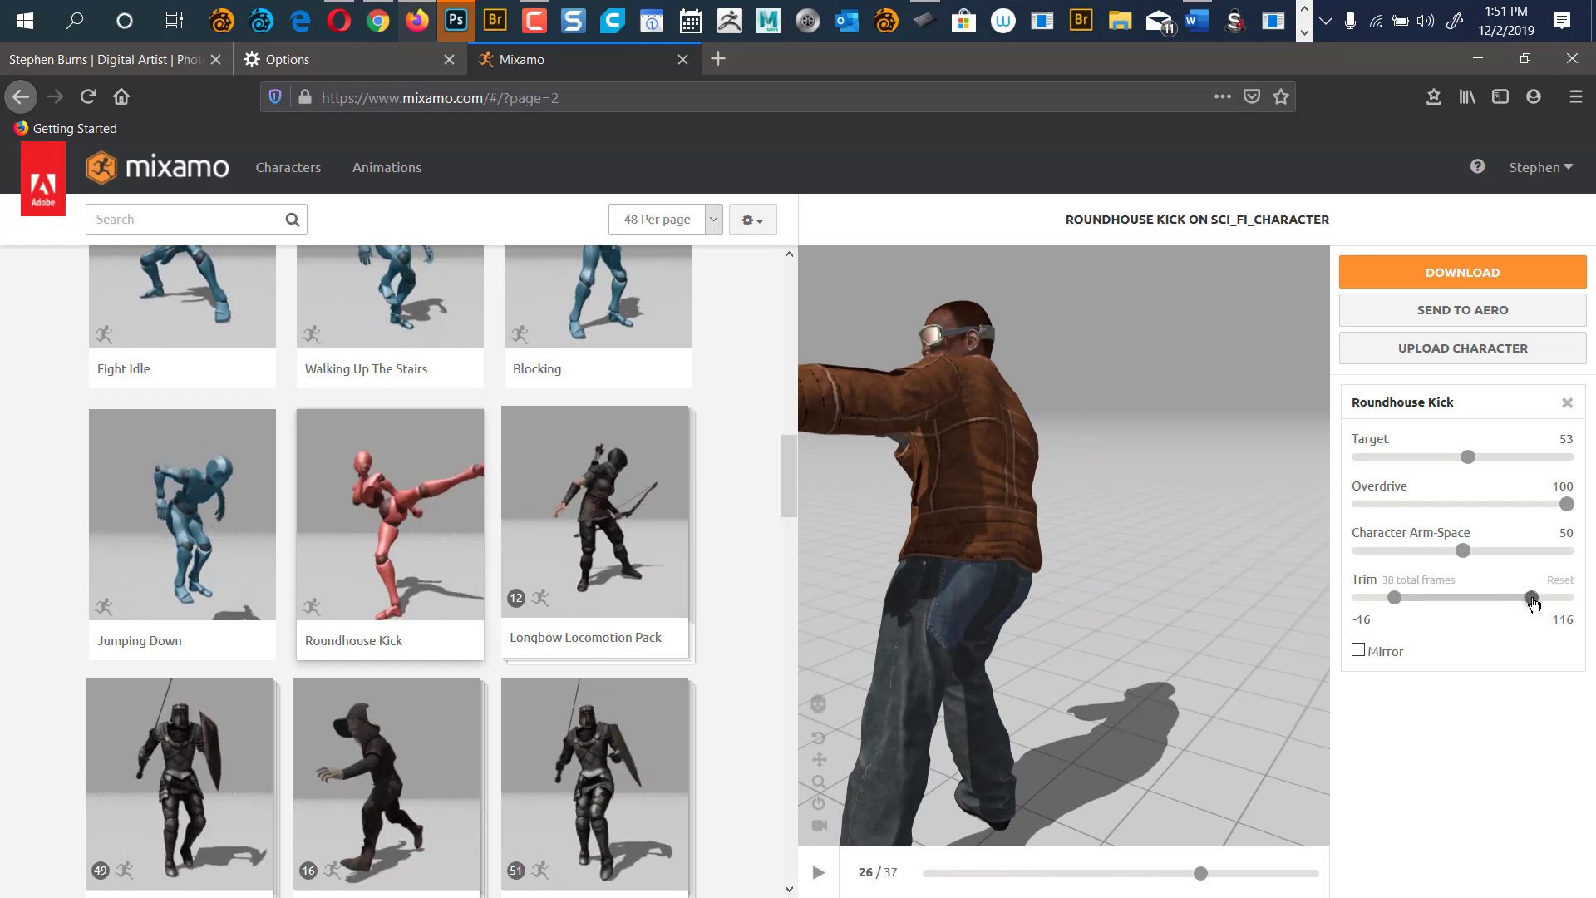
{"action": "left_click_drag", "start_coordinate": [1534, 604], "coordinate": [1529, 600]}
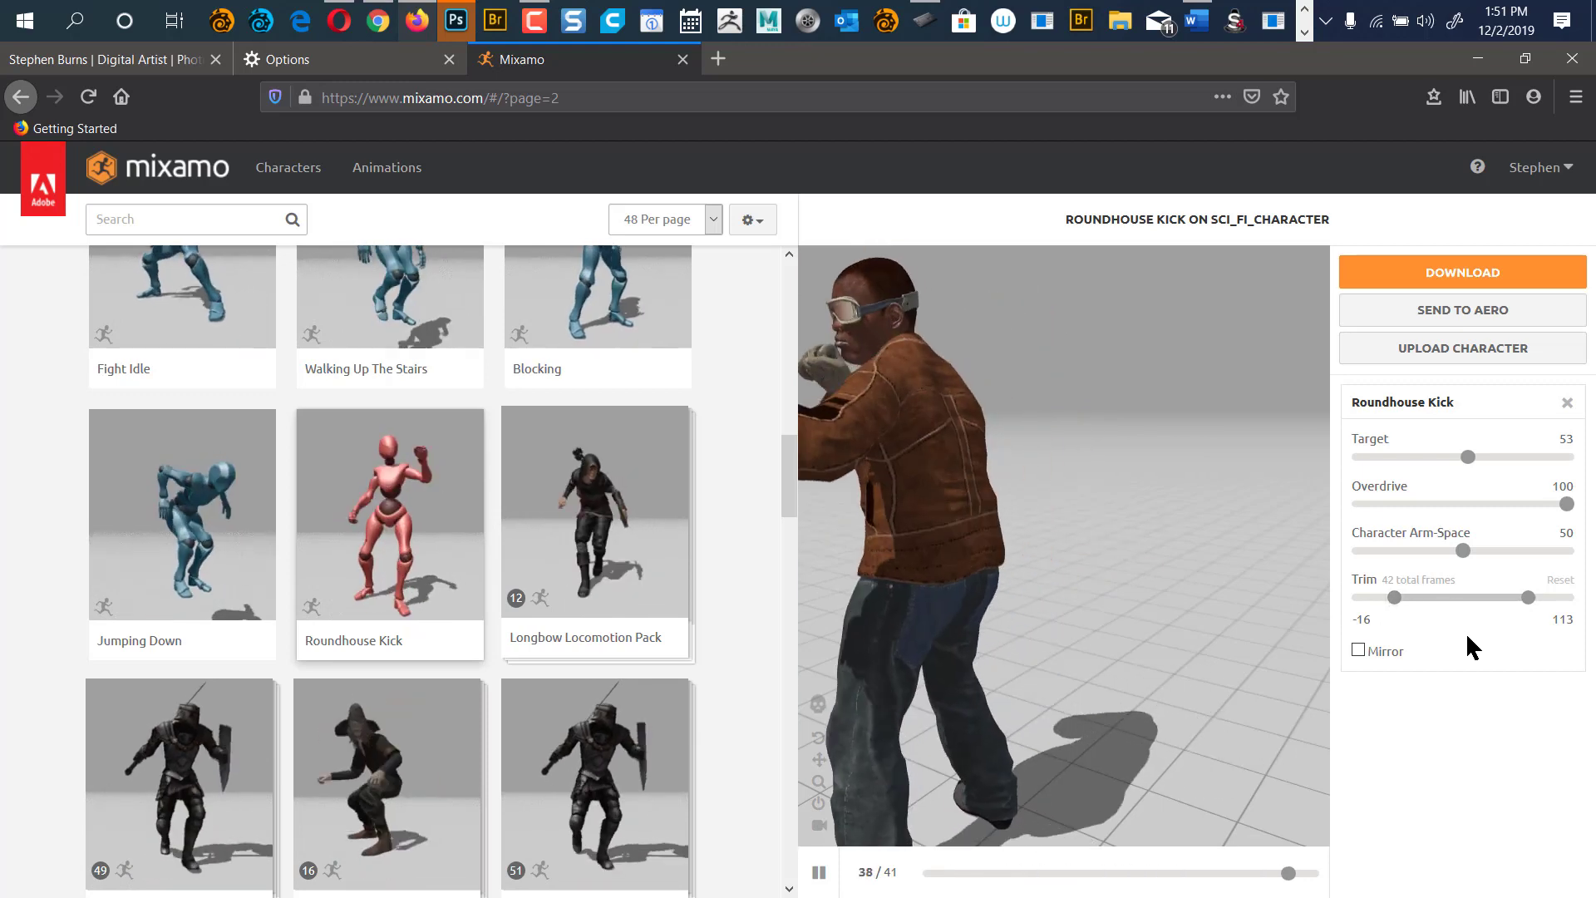
{"action": "left_click", "coordinate": [1438, 652]}
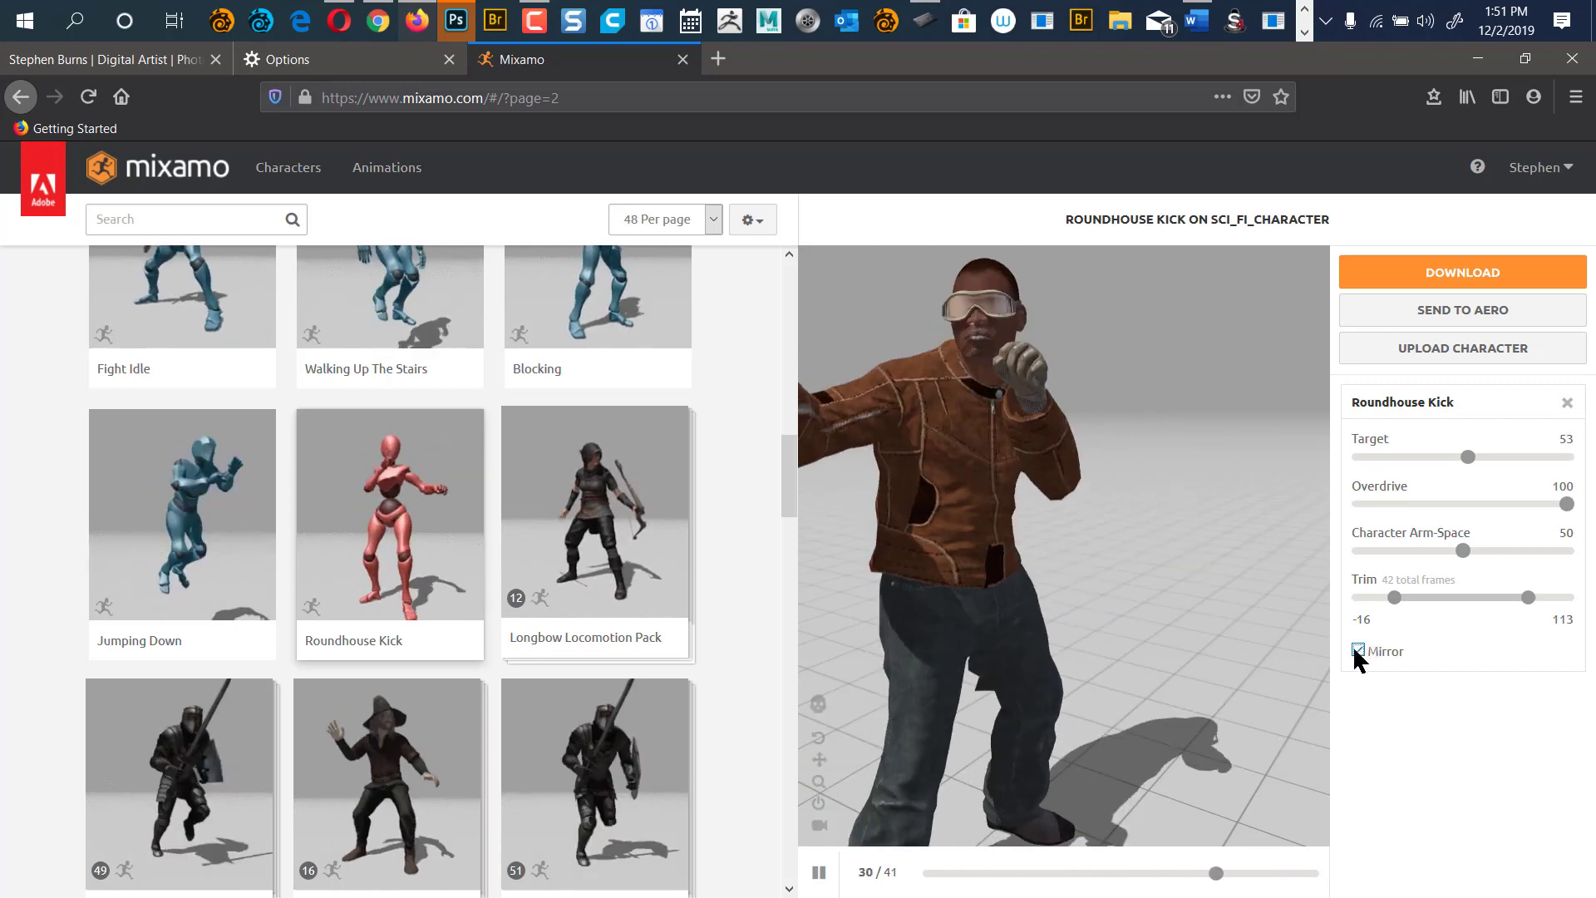
{"action": "left_click", "coordinate": [1358, 650]}
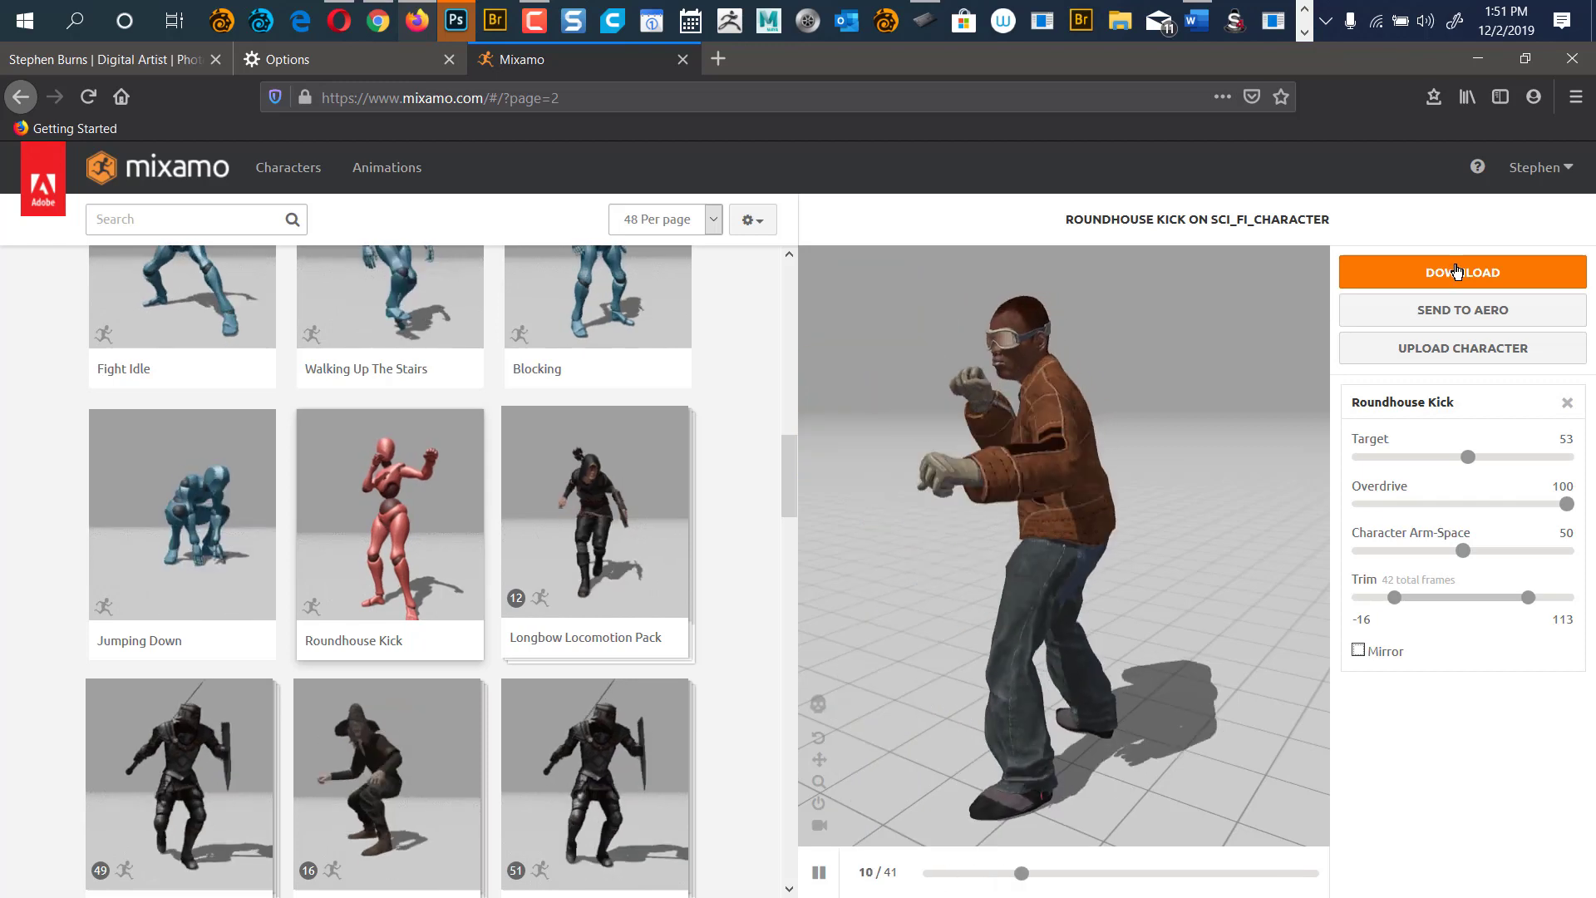
Download the animated character as Collada(.dae) with skin at 30 frames per second, save Roundhouse Kick.zip and show the browser's recent downloads.
{"action": "left_click", "coordinate": [1455, 269]}
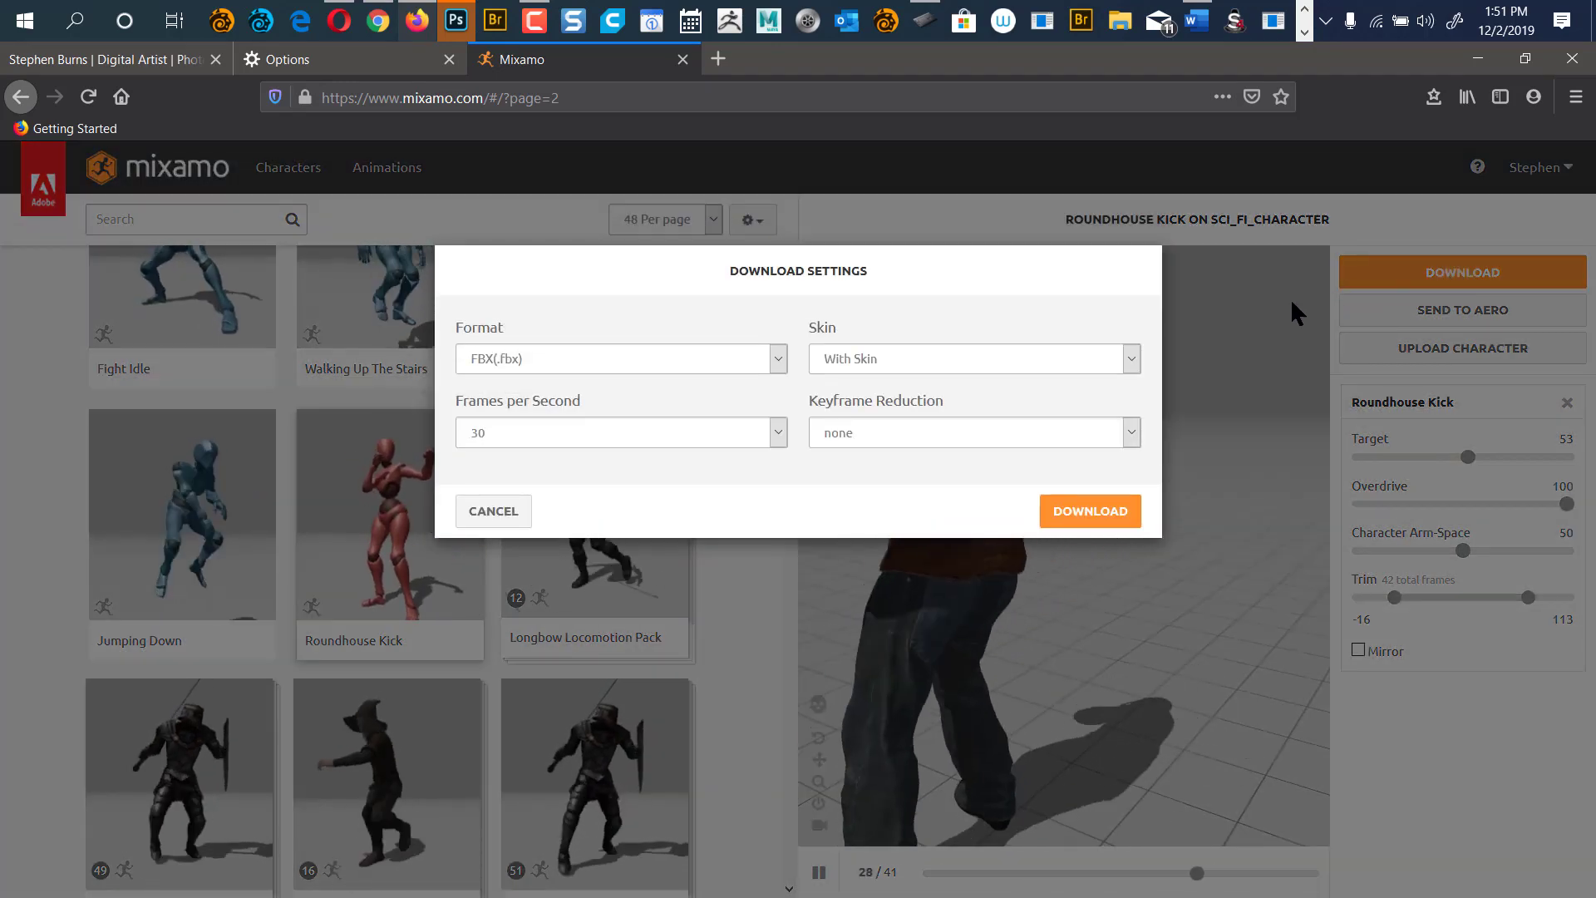
{"action": "left_click", "coordinate": [778, 358]}
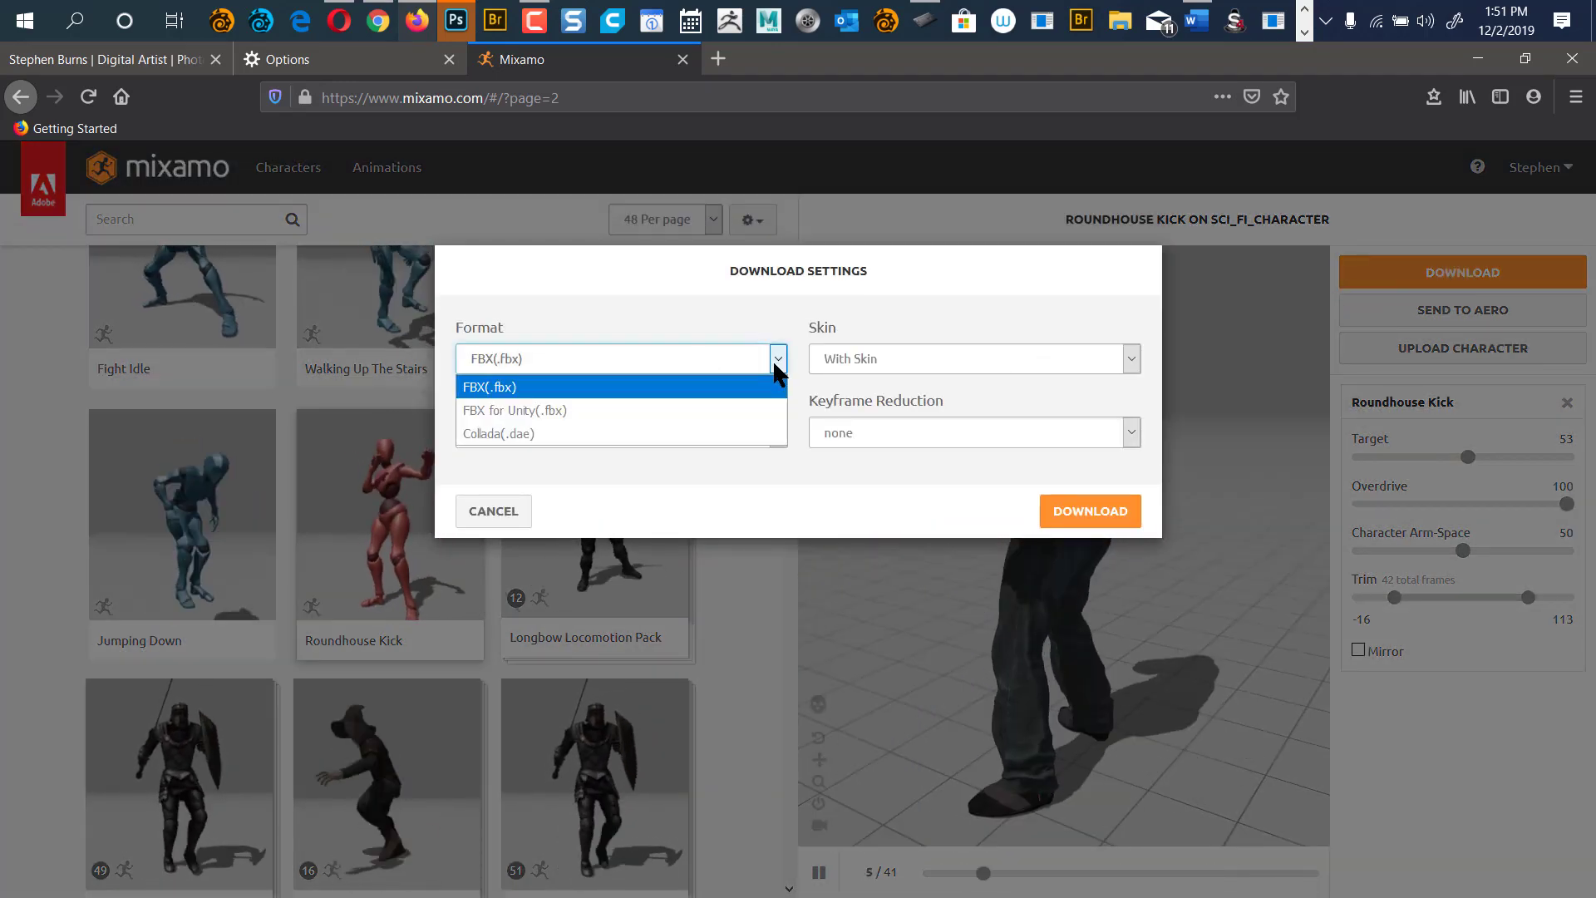
{"action": "left_click", "coordinate": [580, 435]}
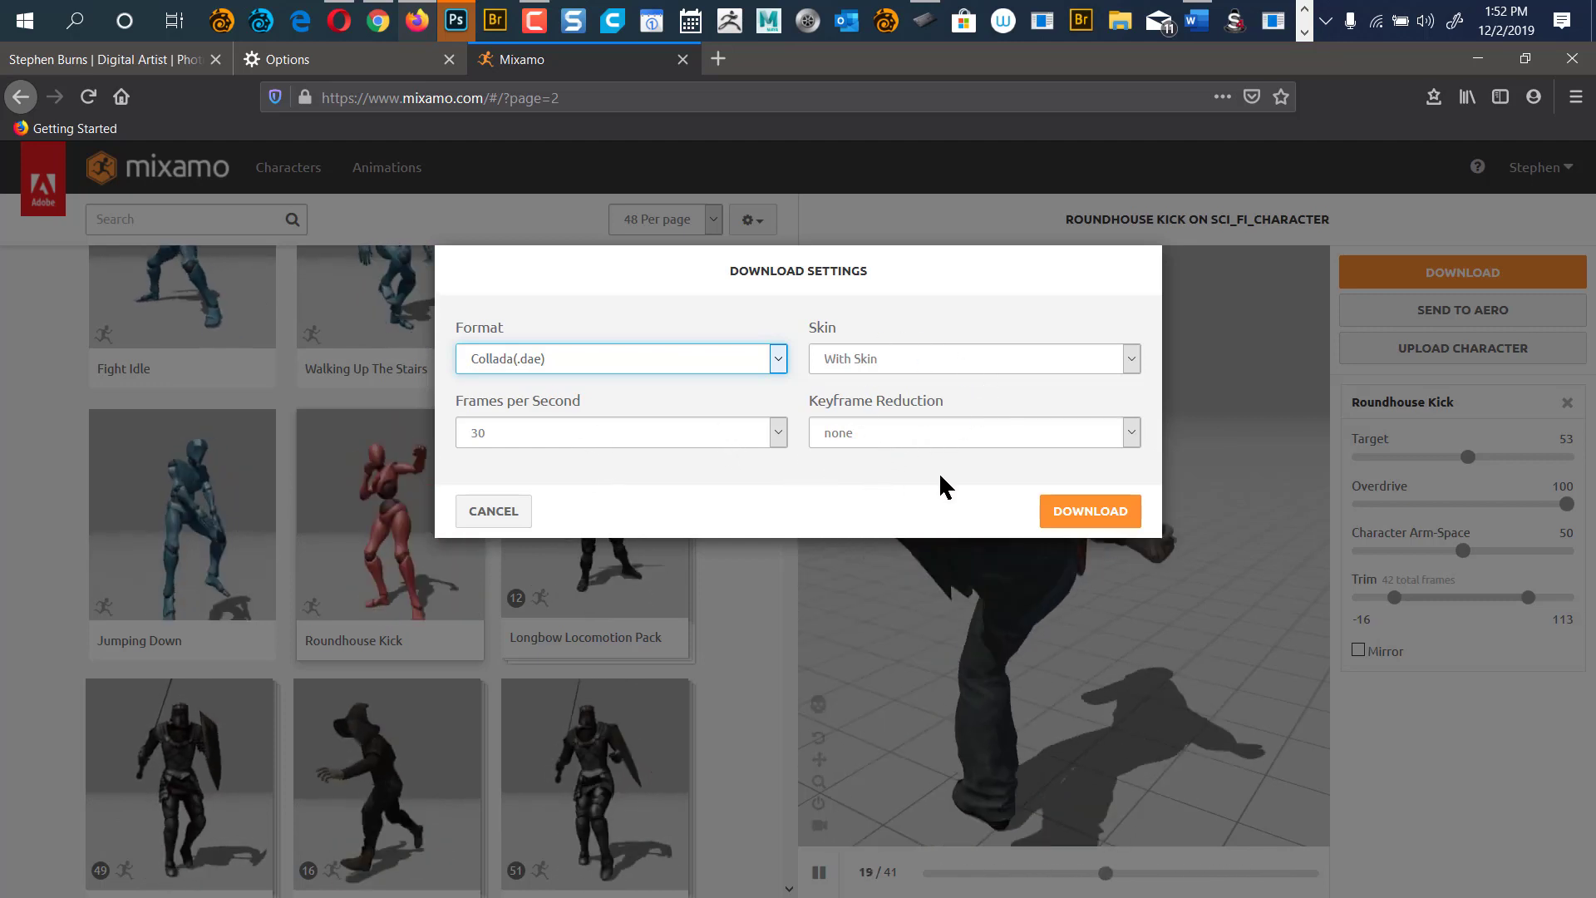
{"action": "left_click", "coordinate": [1090, 512]}
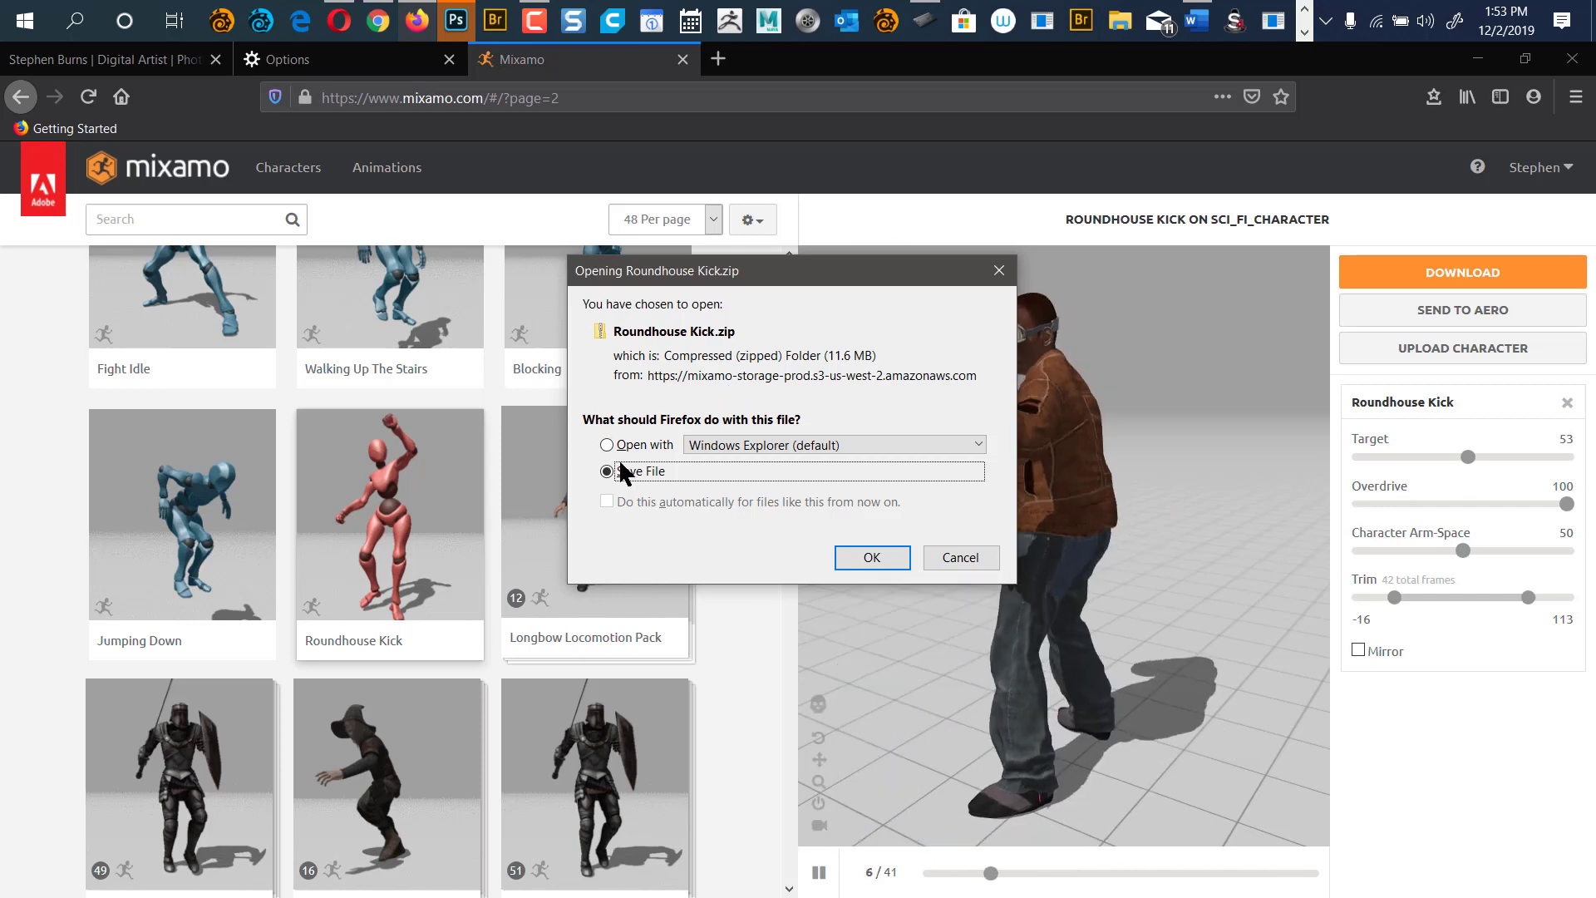
{"action": "left_click", "coordinate": [852, 554]}
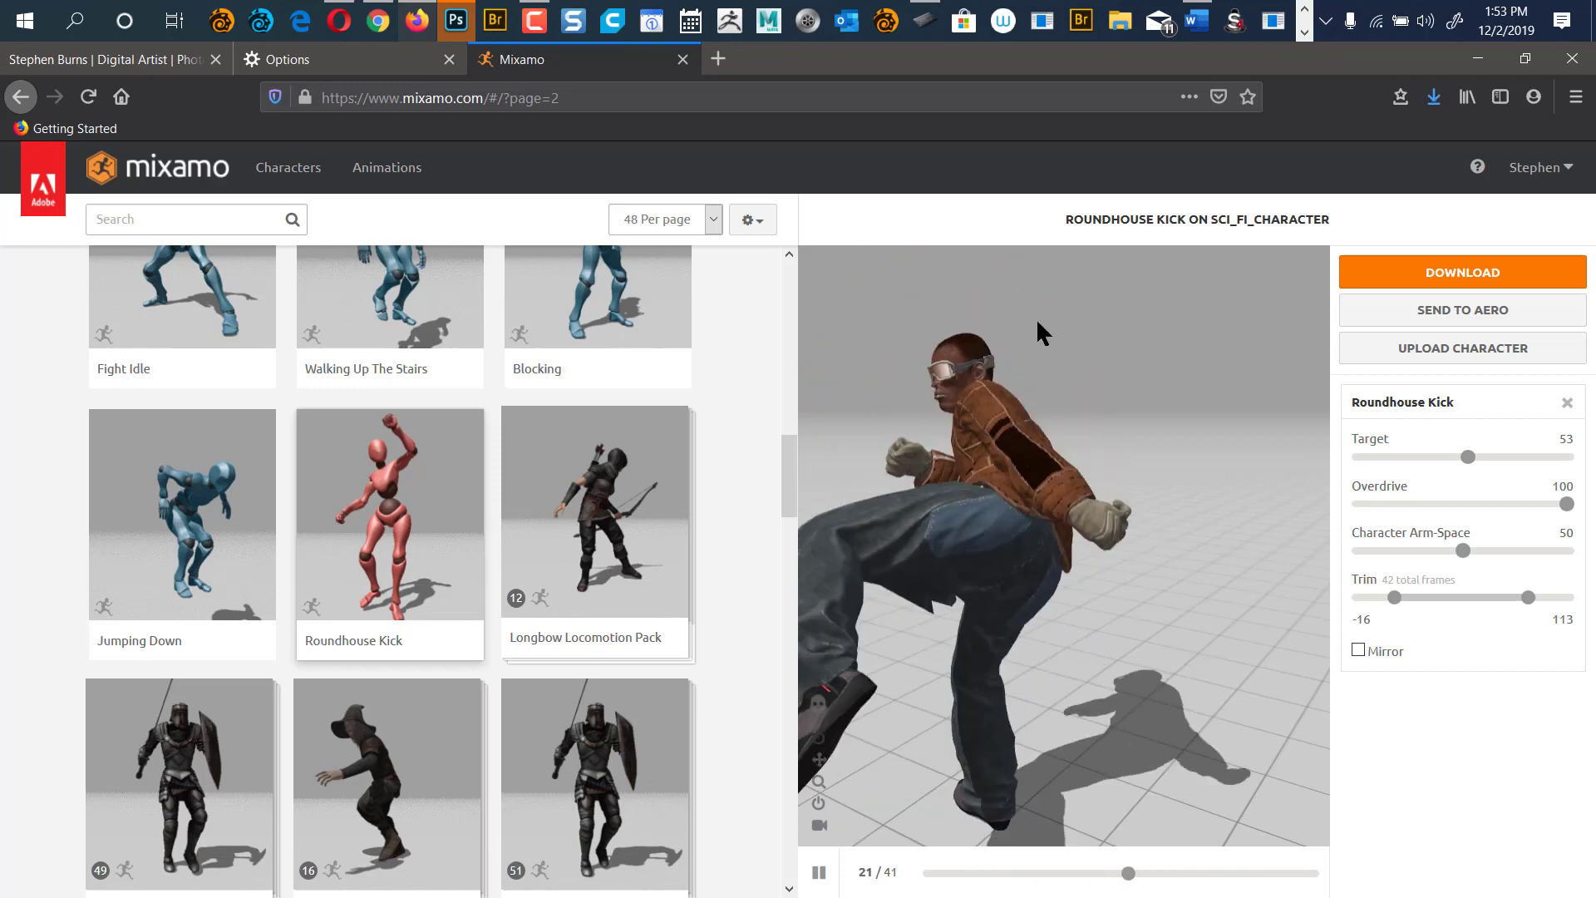
{"action": "left_click", "coordinate": [1433, 96]}
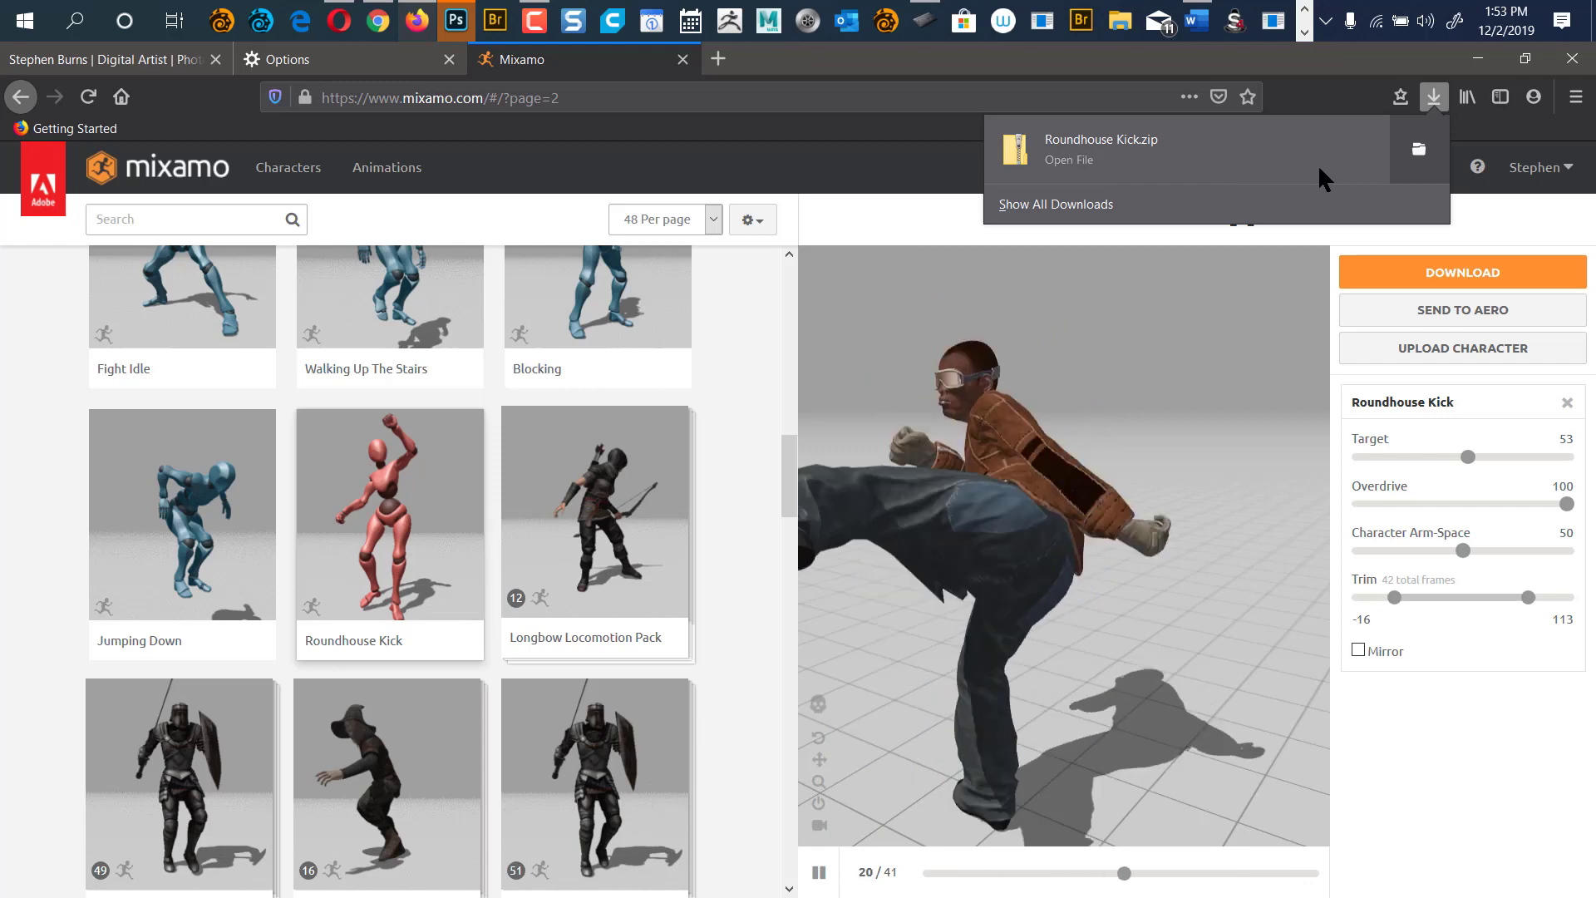
Copy Roundhouse Kick.zip from the Downloads folder into the 3d character folder on the Desktop.
{"action": "left_click", "coordinate": [1419, 150]}
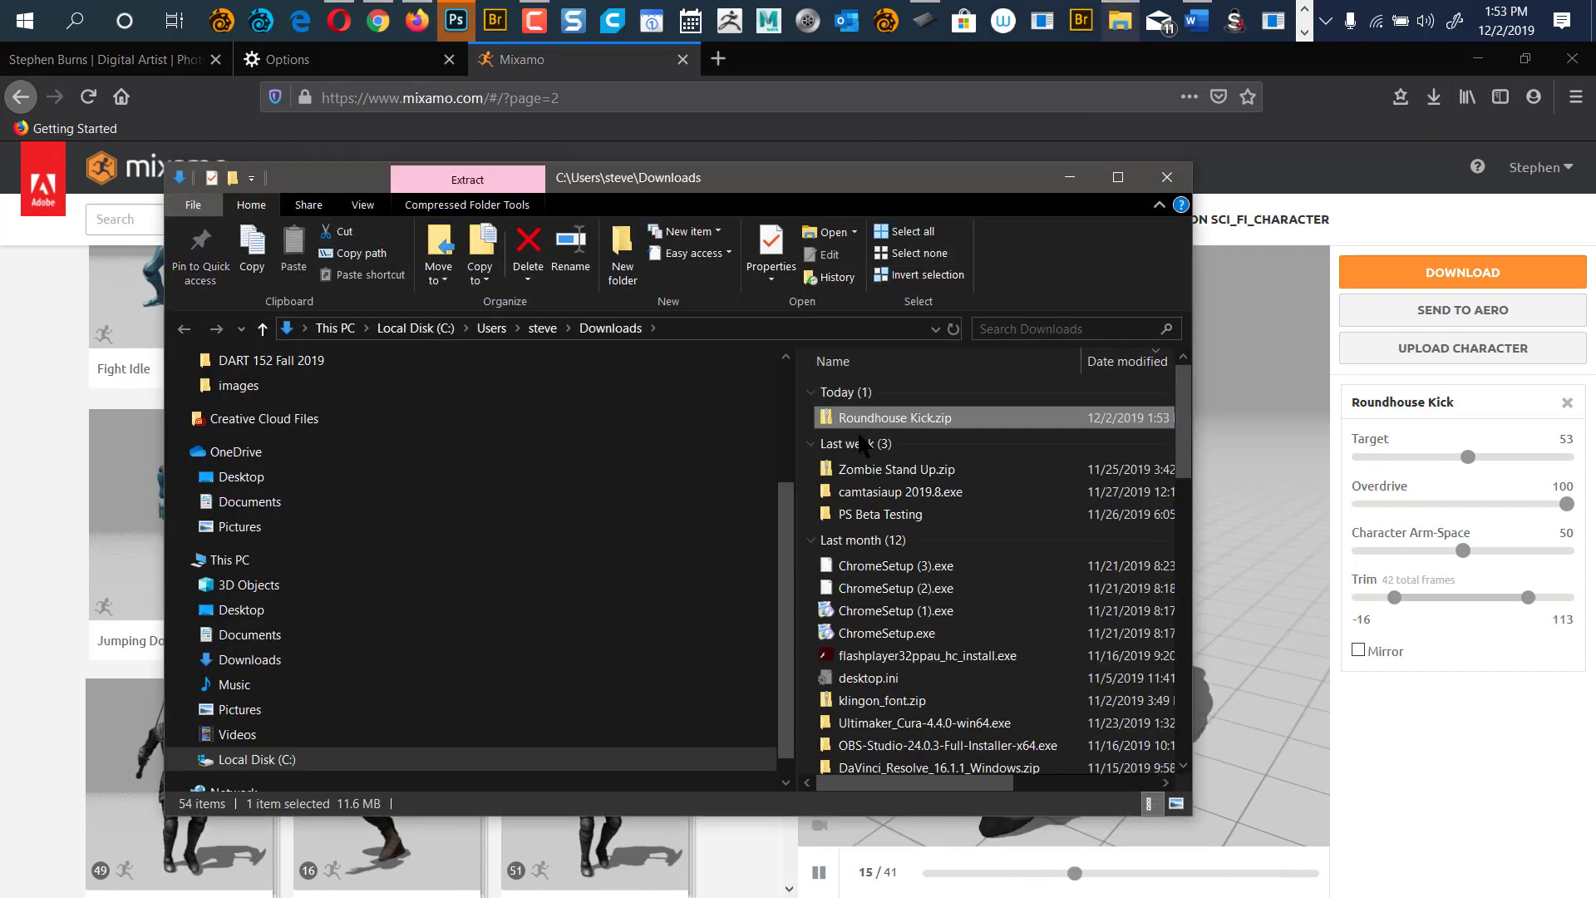
{"action": "right_click", "coordinate": [871, 416]}
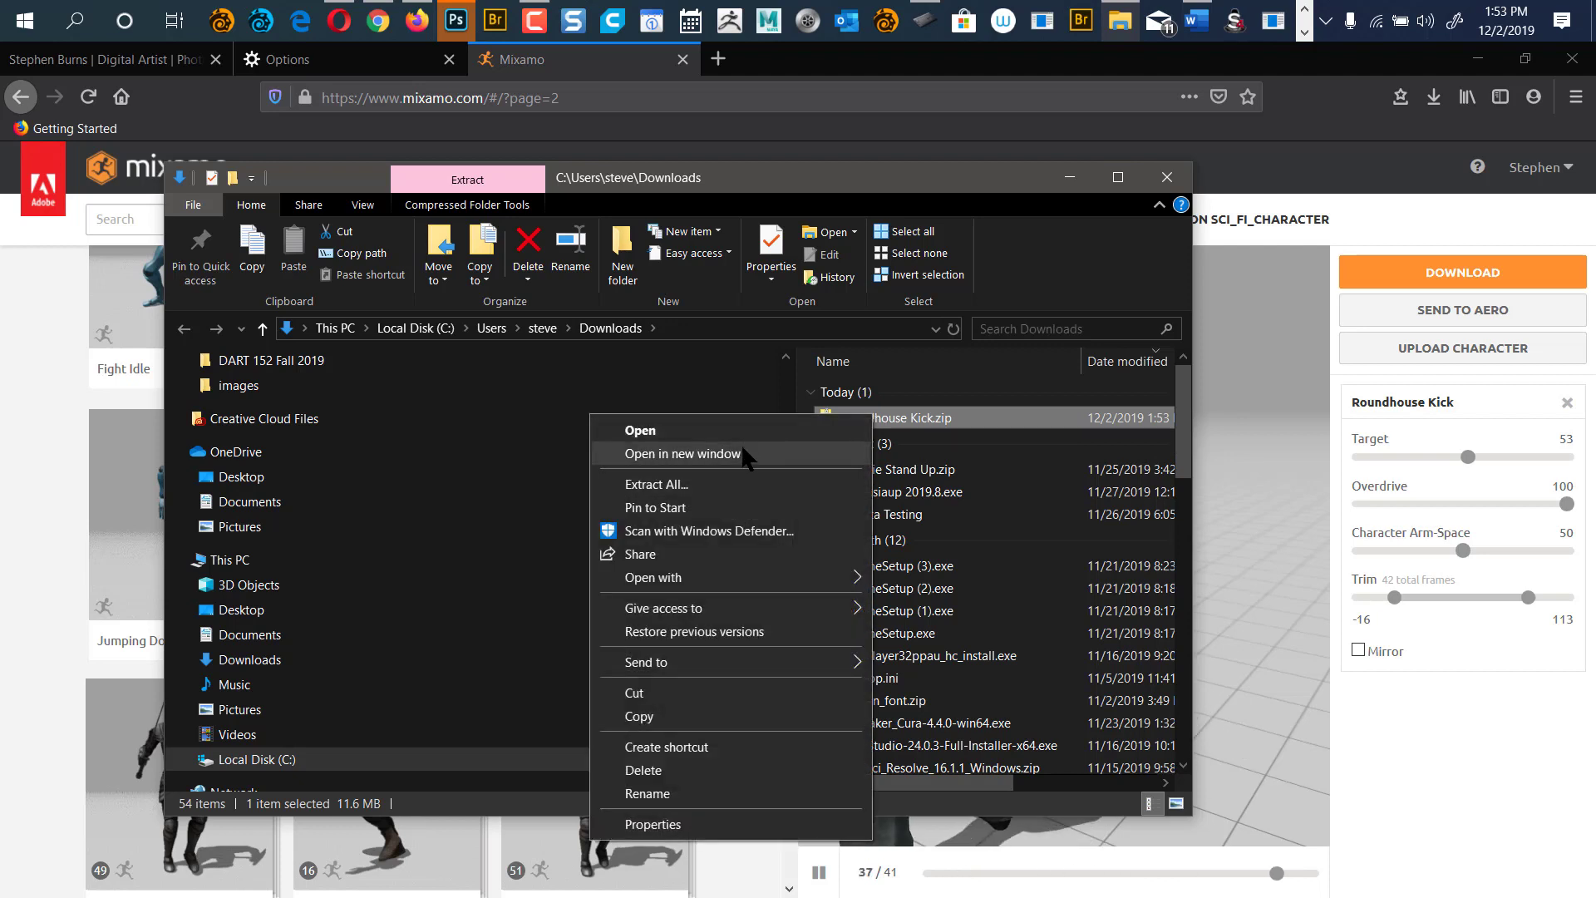
{"action": "left_click", "coordinate": [687, 718]}
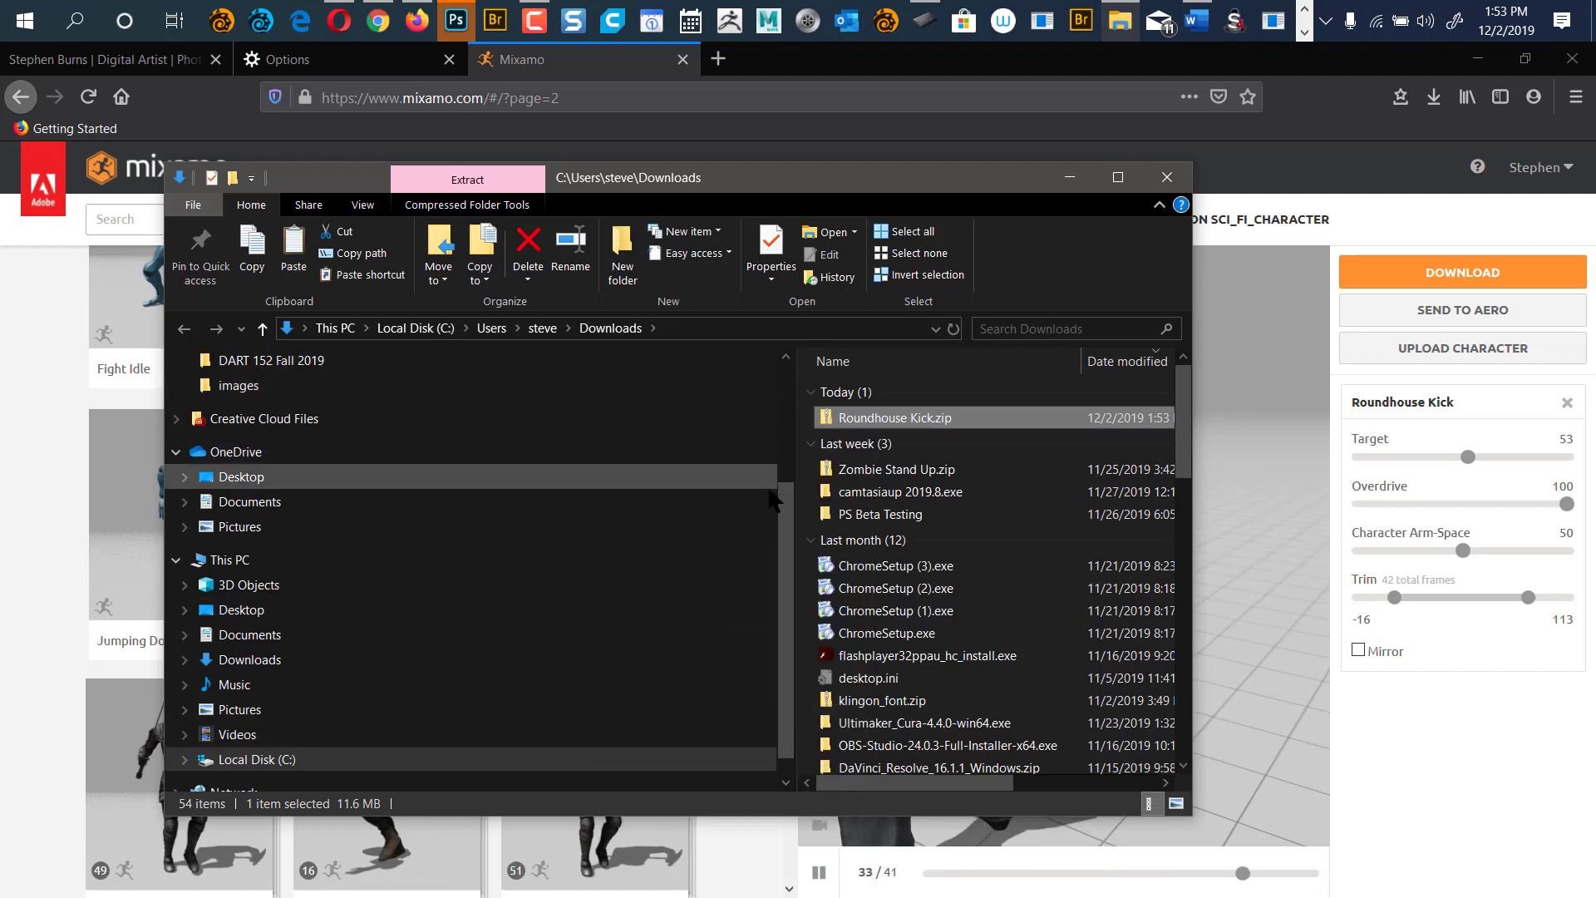
{"action": "left_click_drag", "start_coordinate": [782, 507], "coordinate": [792, 363]}
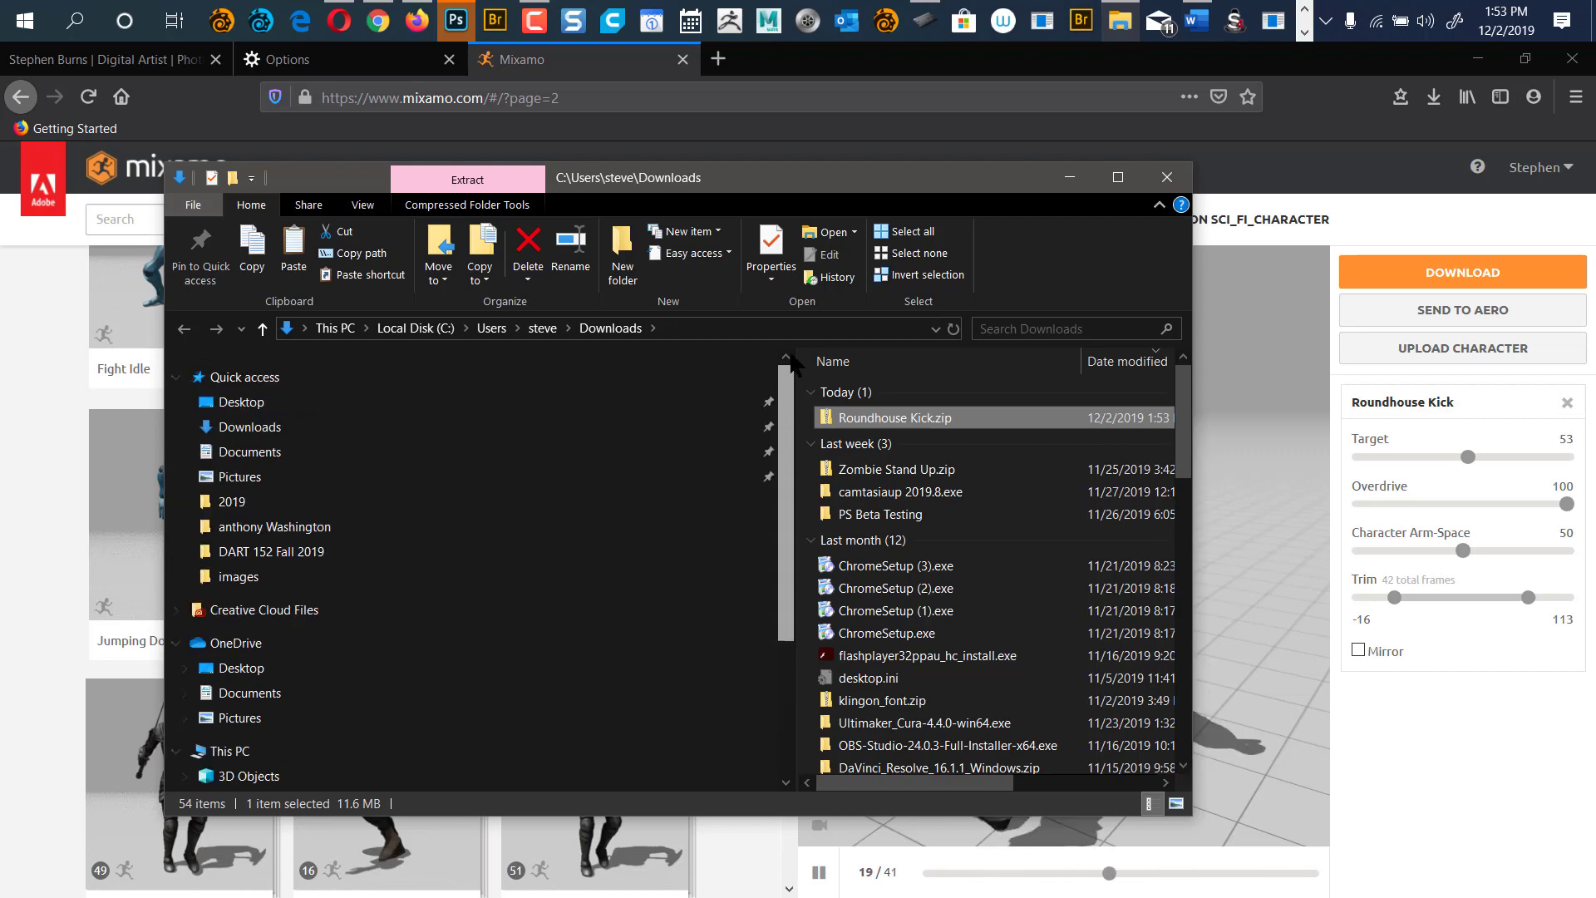
{"action": "left_click", "coordinate": [245, 403]}
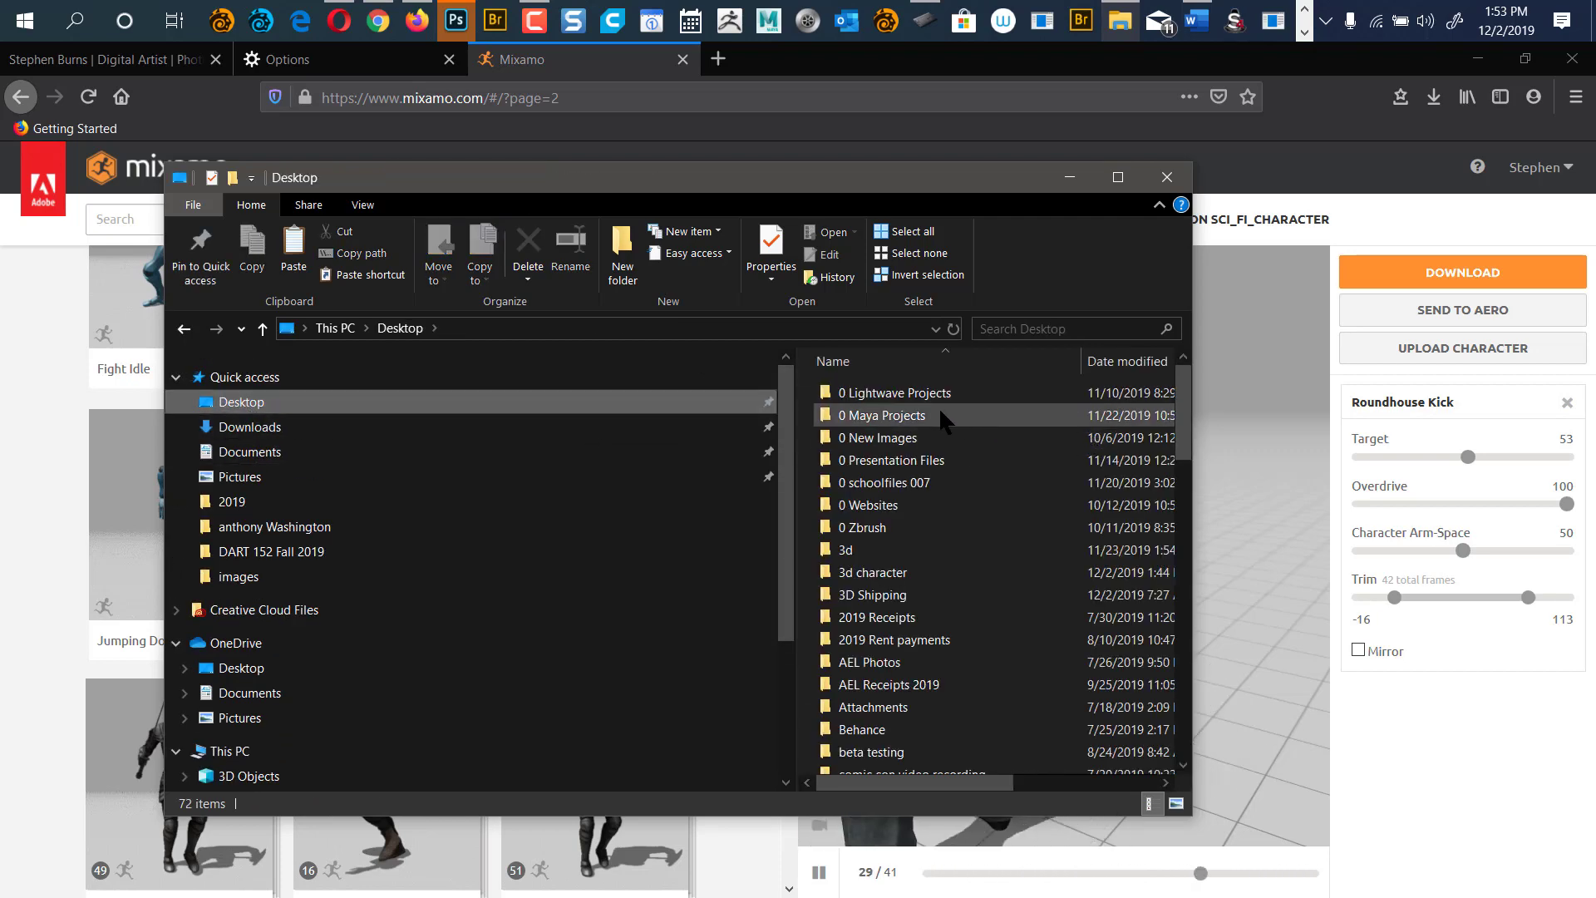
{"action": "double_click", "coordinate": [886, 574]}
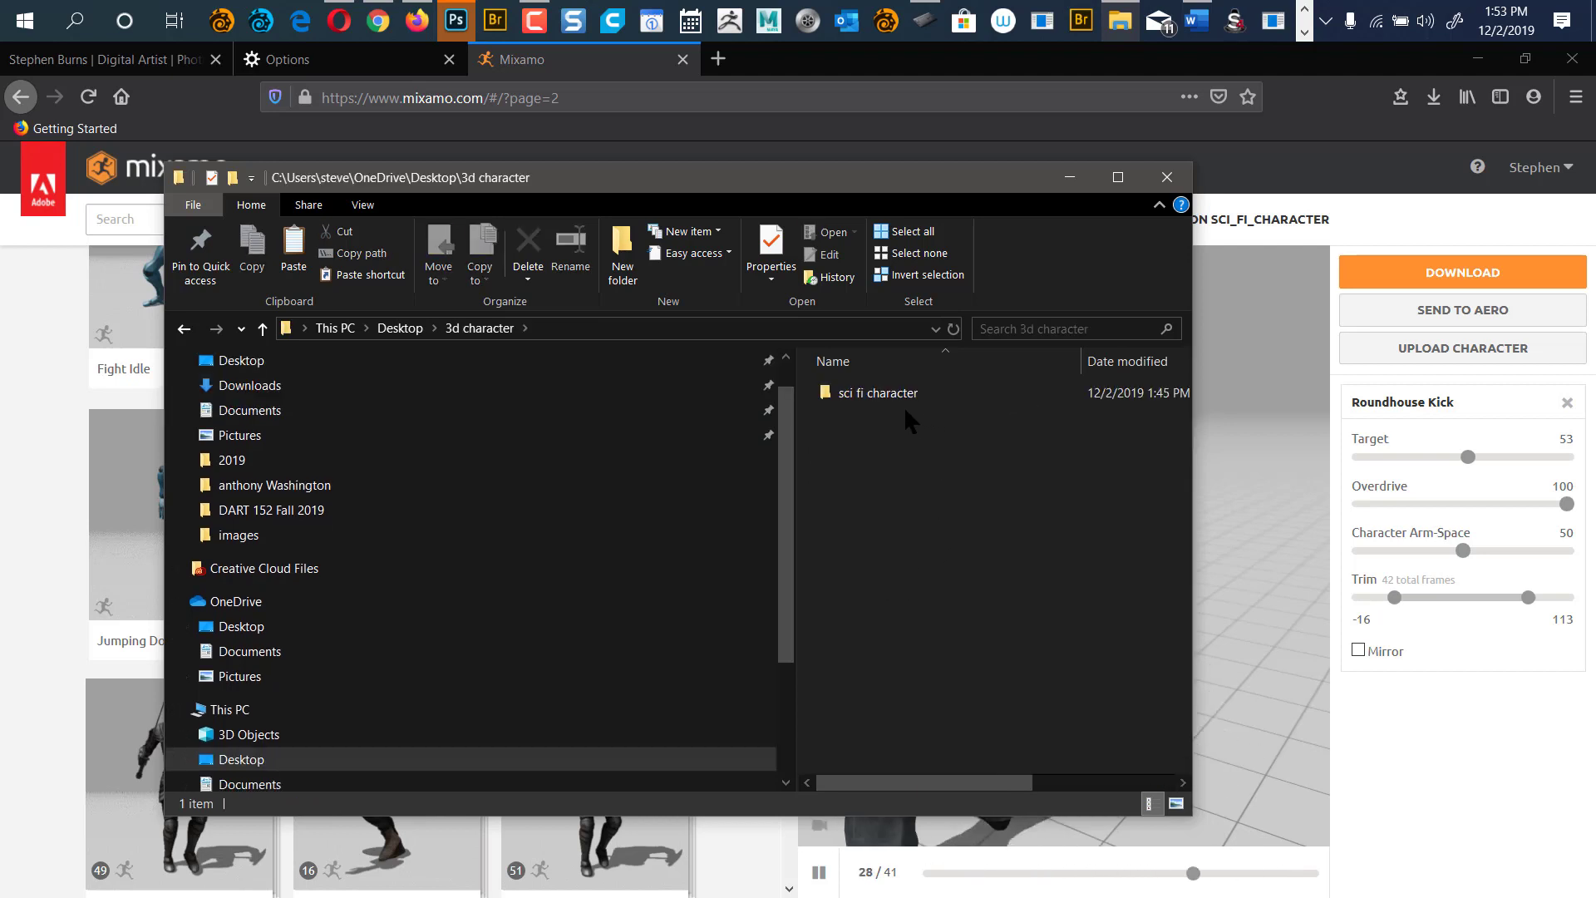
{"action": "right_click", "coordinate": [886, 532]}
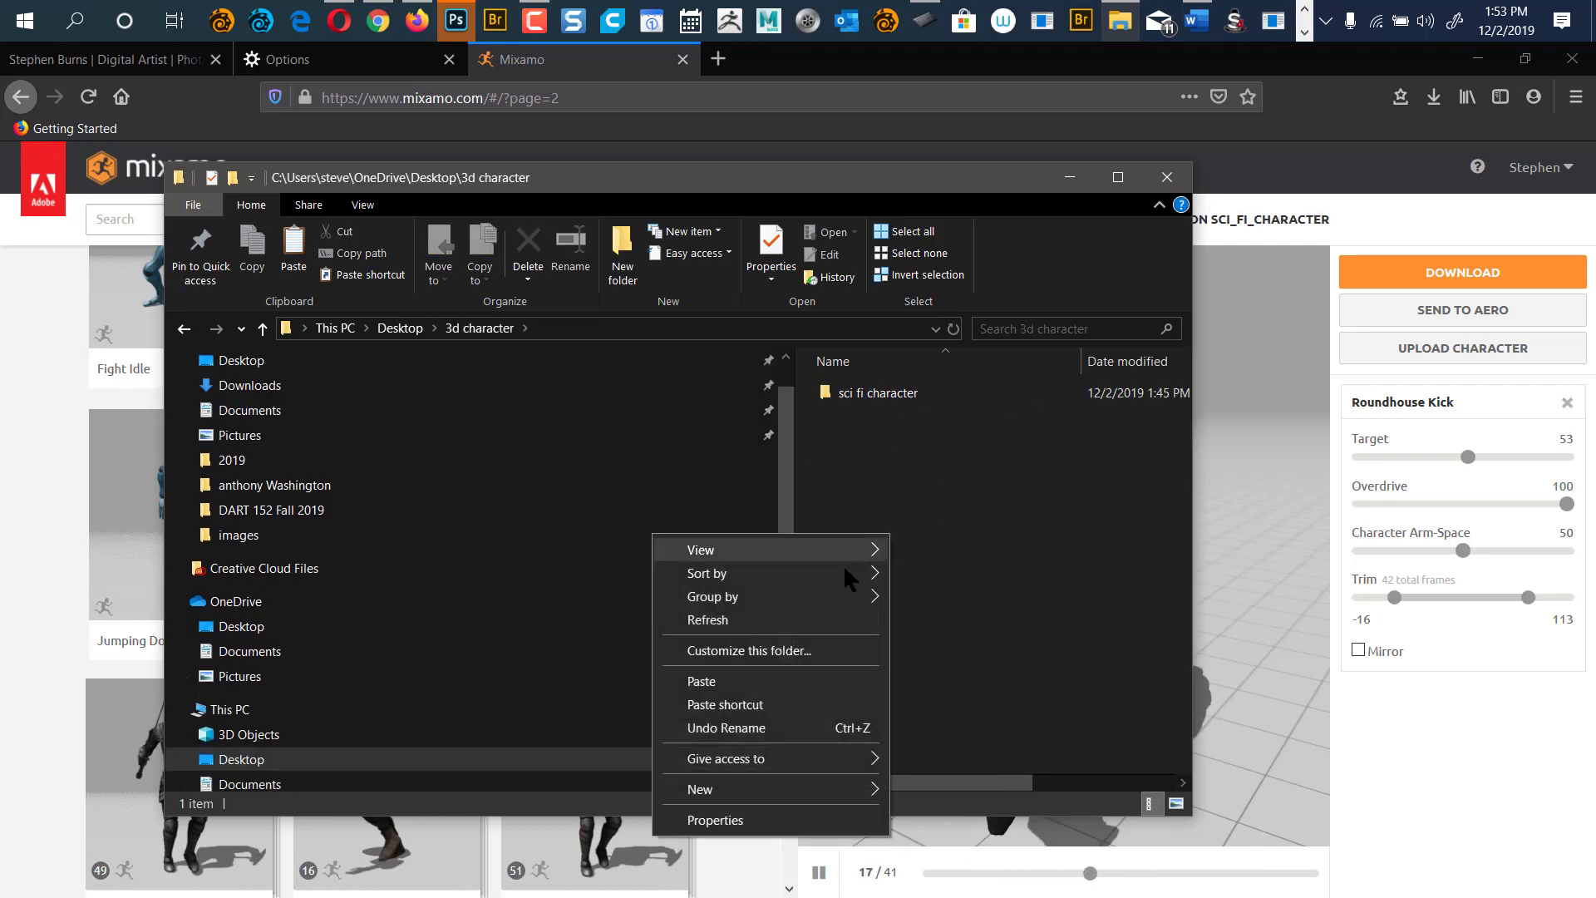
{"action": "left_click", "coordinate": [763, 678]}
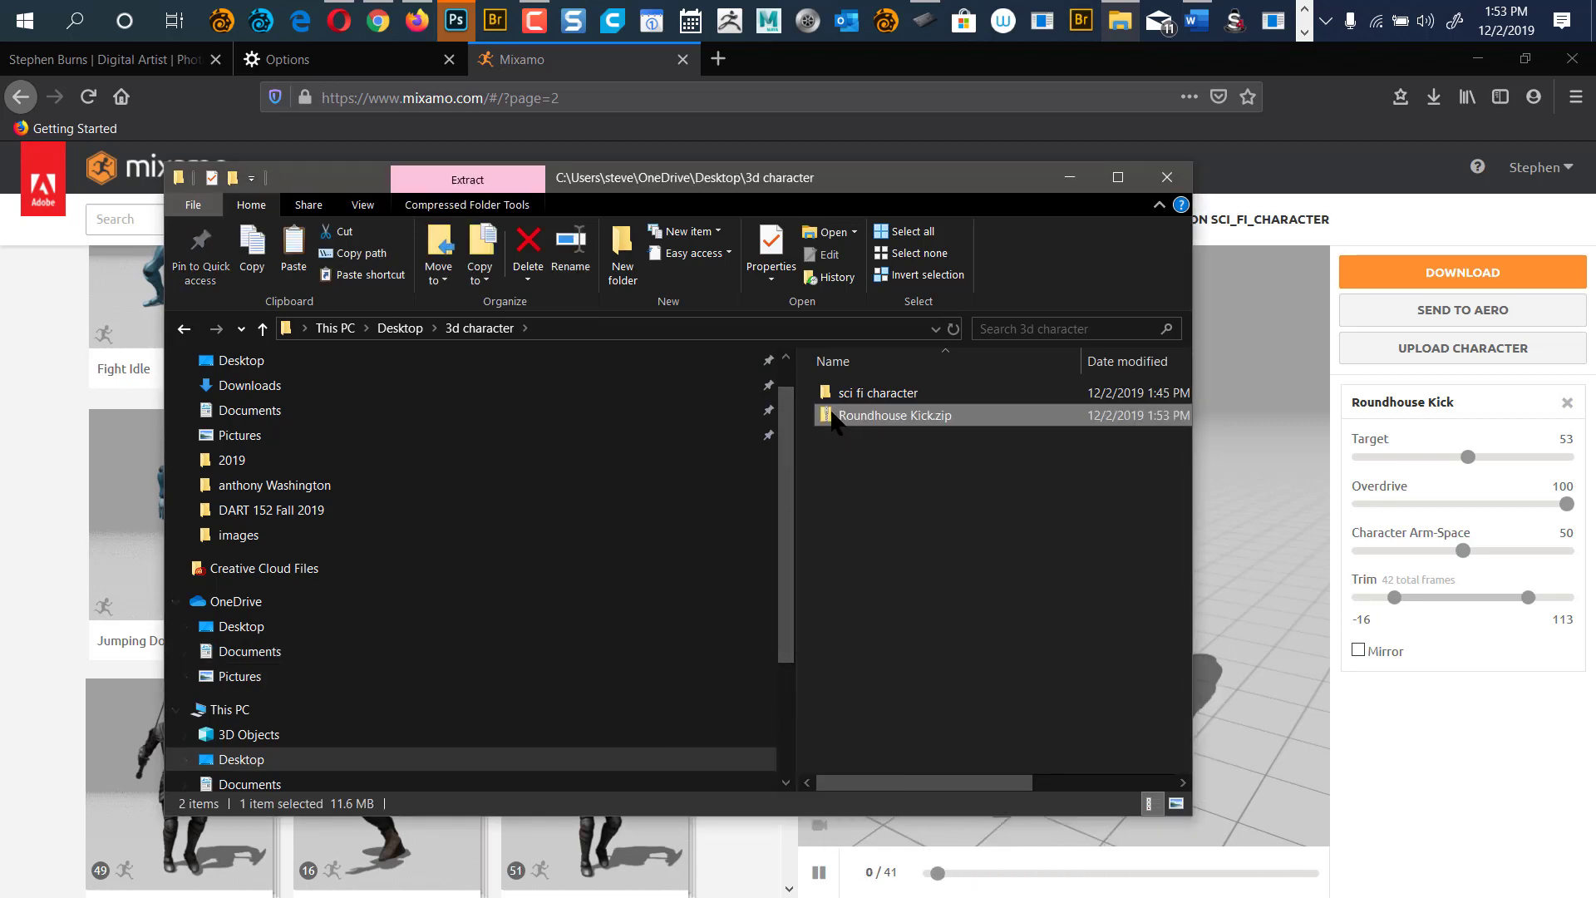
Copy the textures folder and Roundhouse Kick.dae out of Roundhouse Kick.zip into the 3d character folder.
{"action": "double_click", "coordinate": [835, 415]}
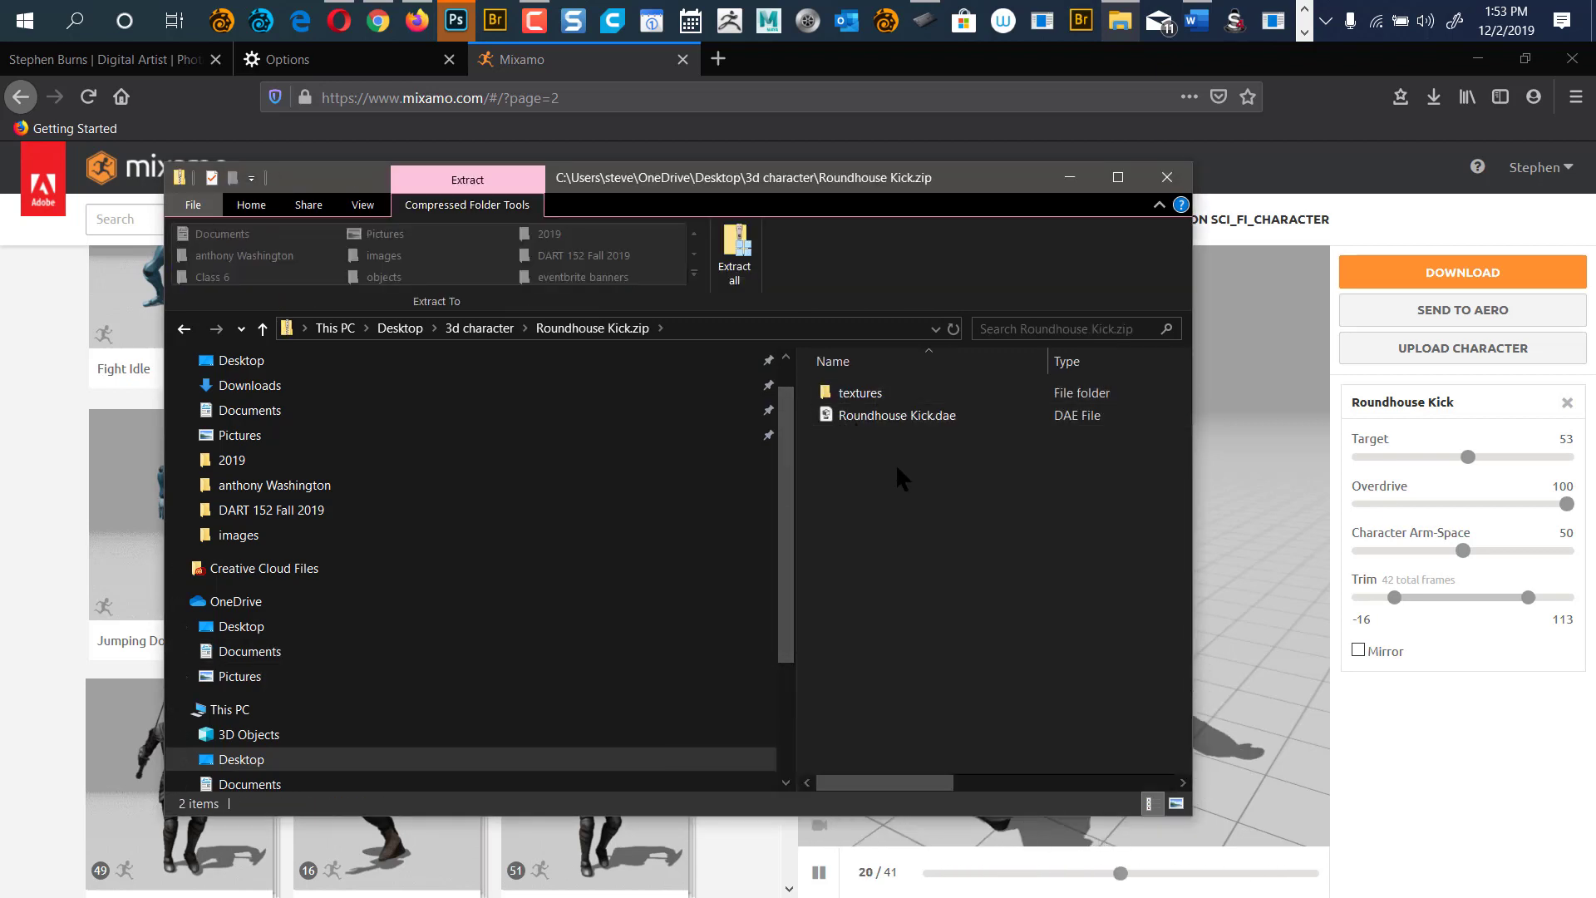
{"action": "left_click_drag", "start_coordinate": [844, 382], "coordinate": [846, 386]}
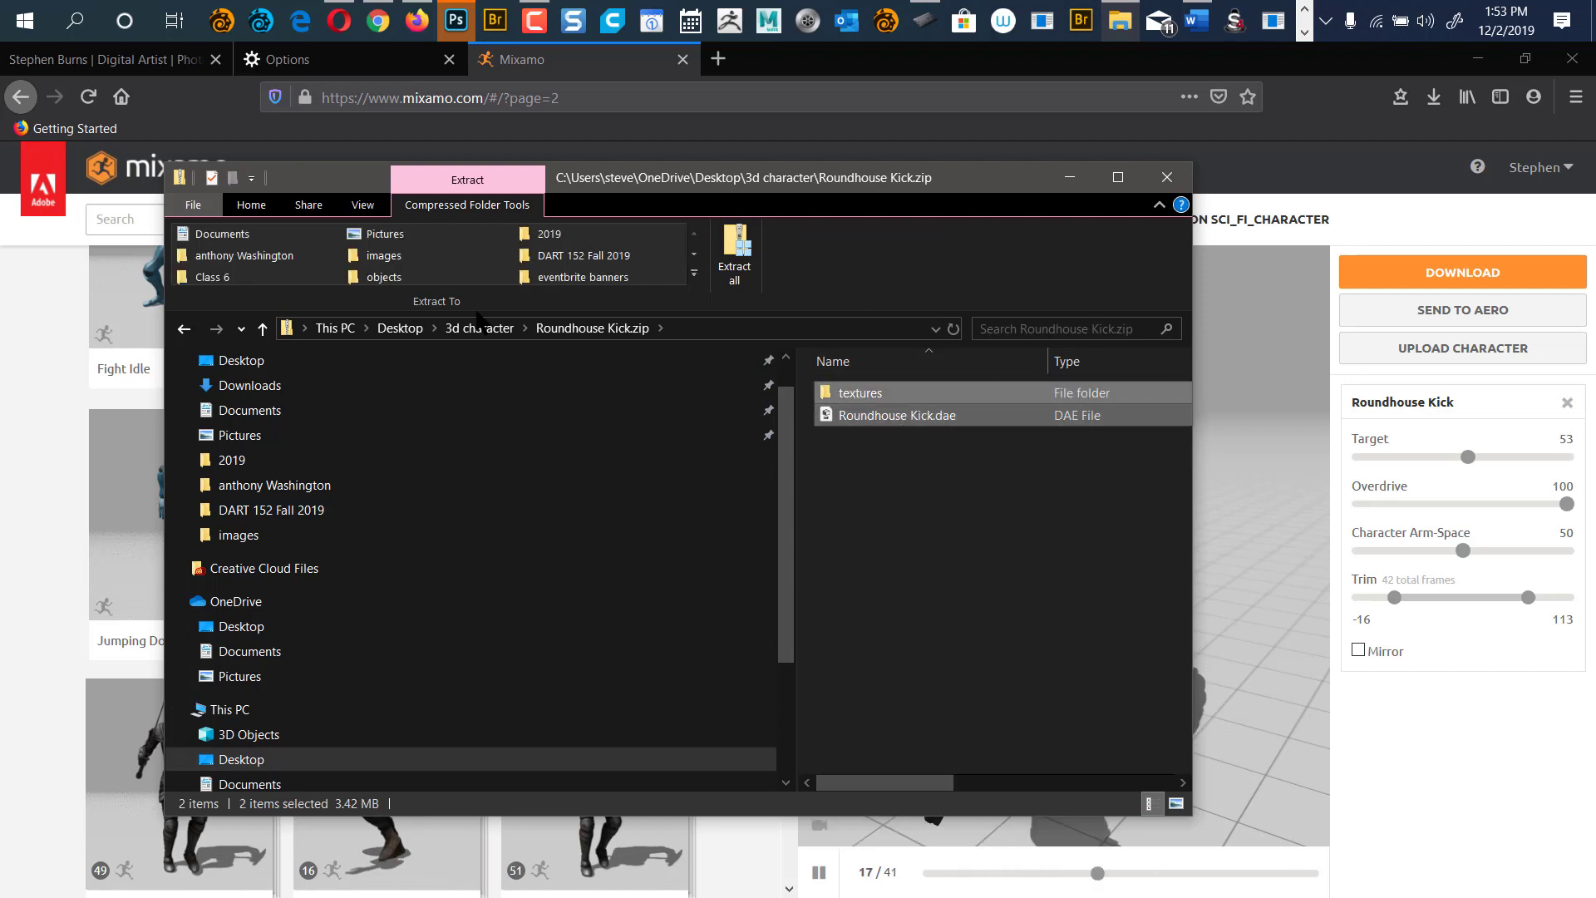
{"action": "left_click", "coordinate": [184, 329]}
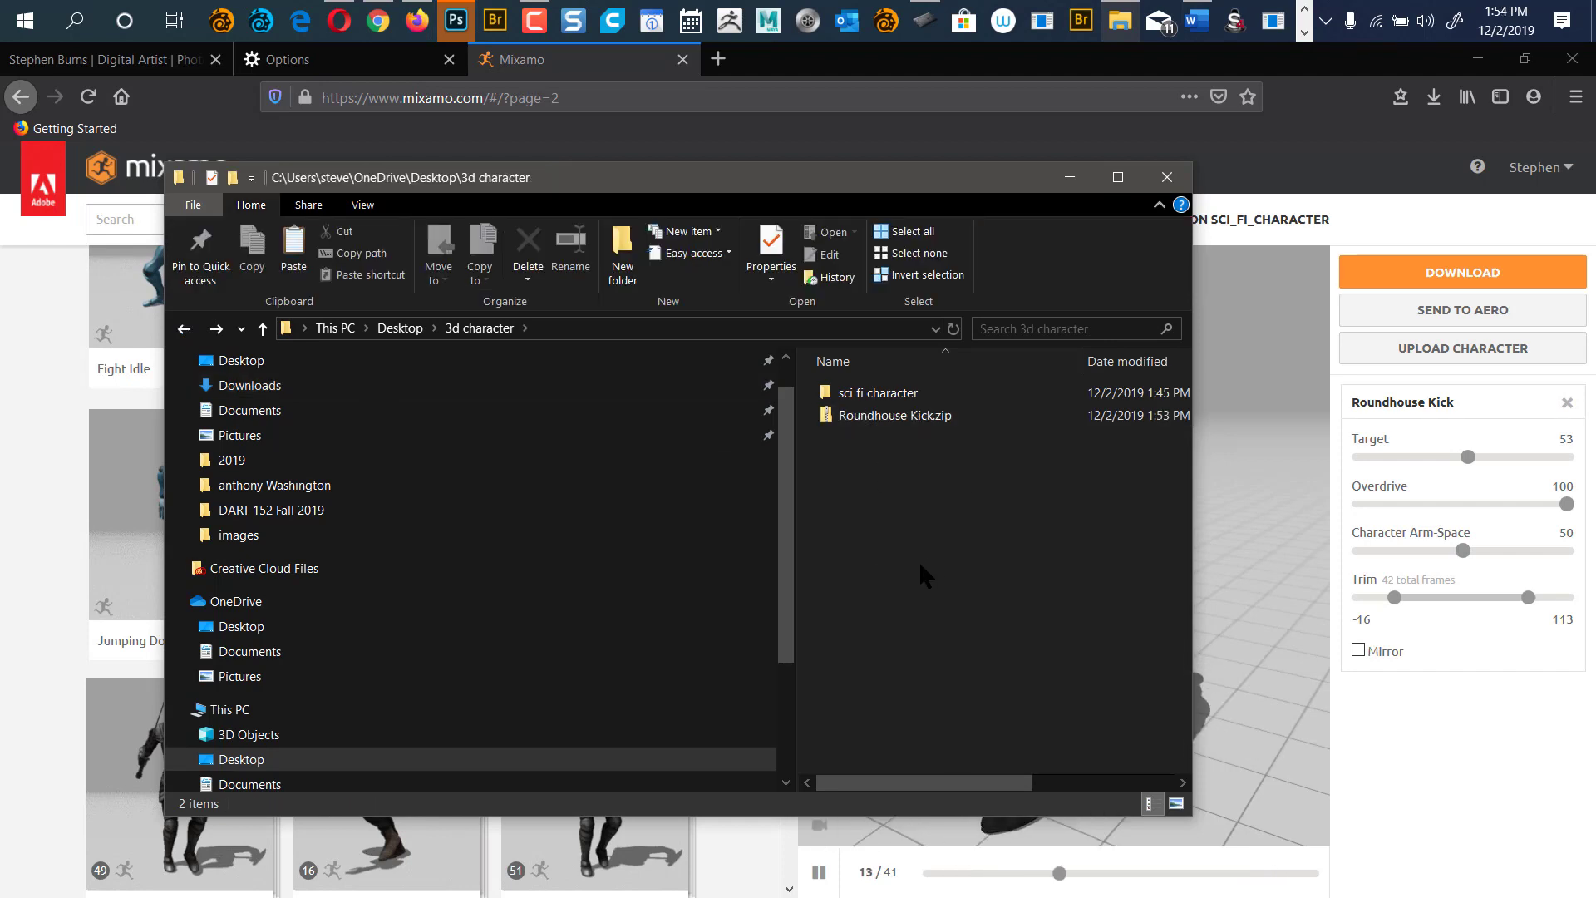
{"action": "key", "text": "ctrl+v"}
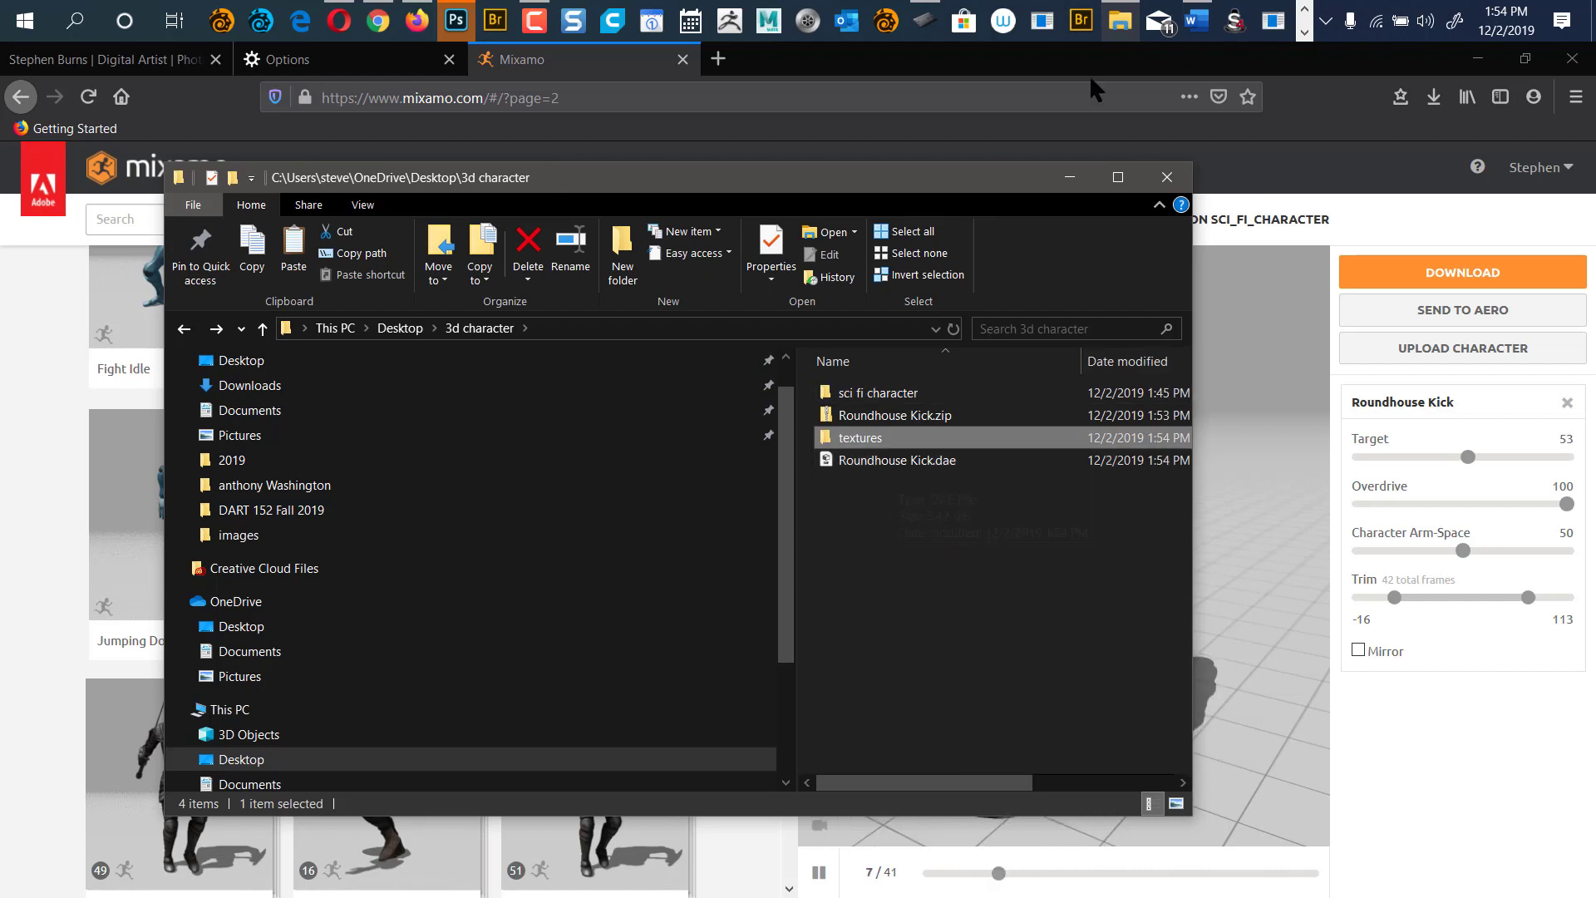
Switch to Photoshop and create a new document from the recent custom 5 x 5 in, 200 ppi preset.
{"action": "left_click", "coordinate": [456, 22]}
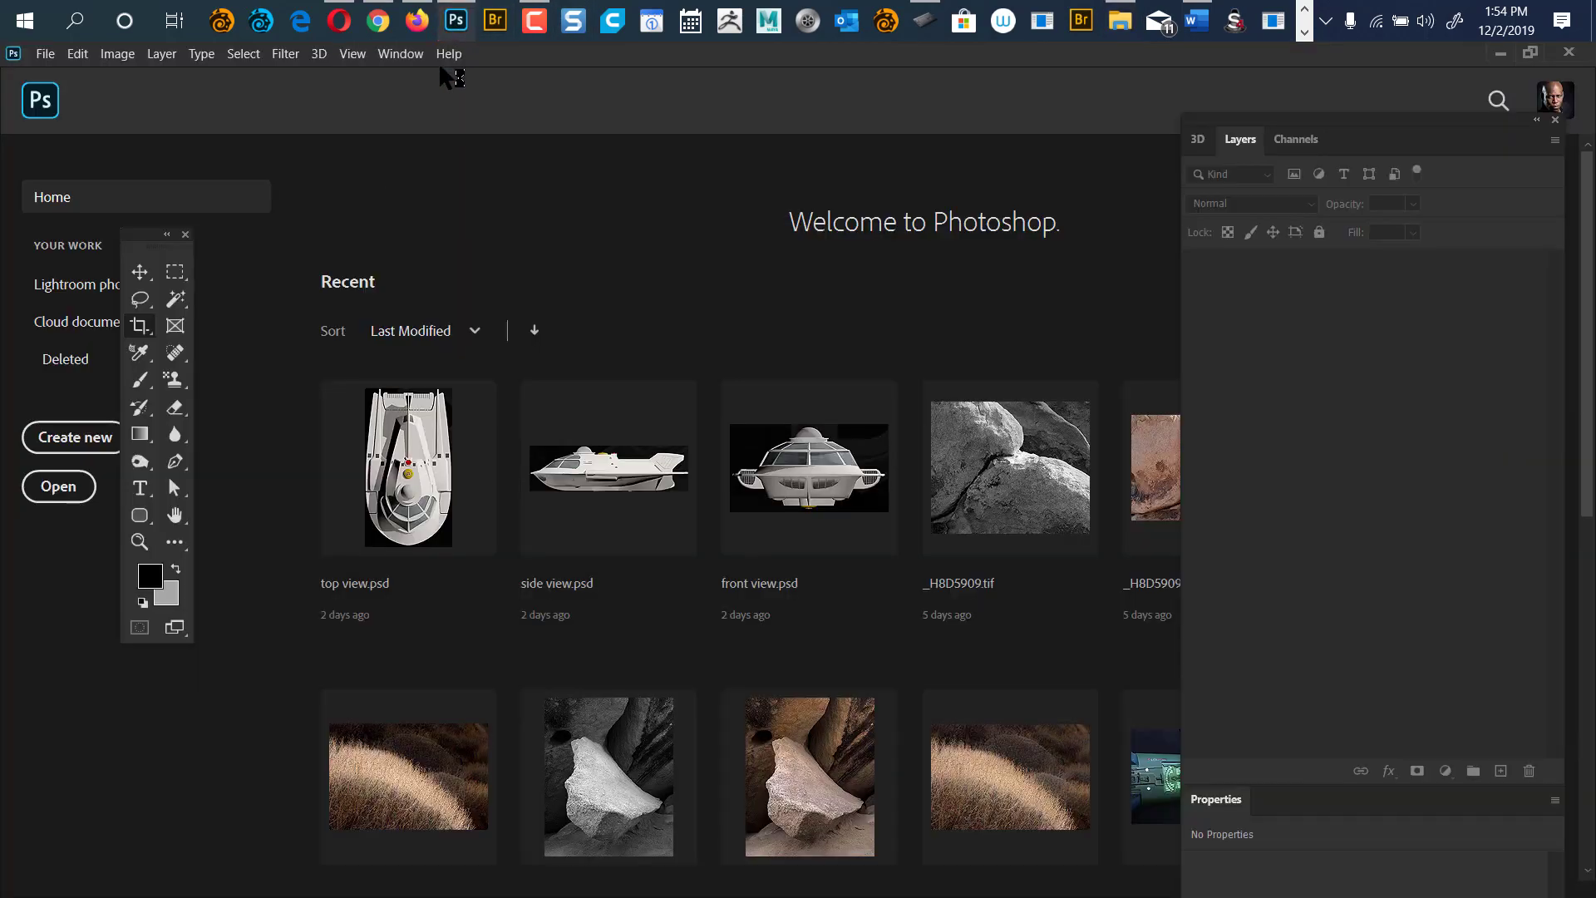
{"action": "left_click", "coordinate": [48, 55]}
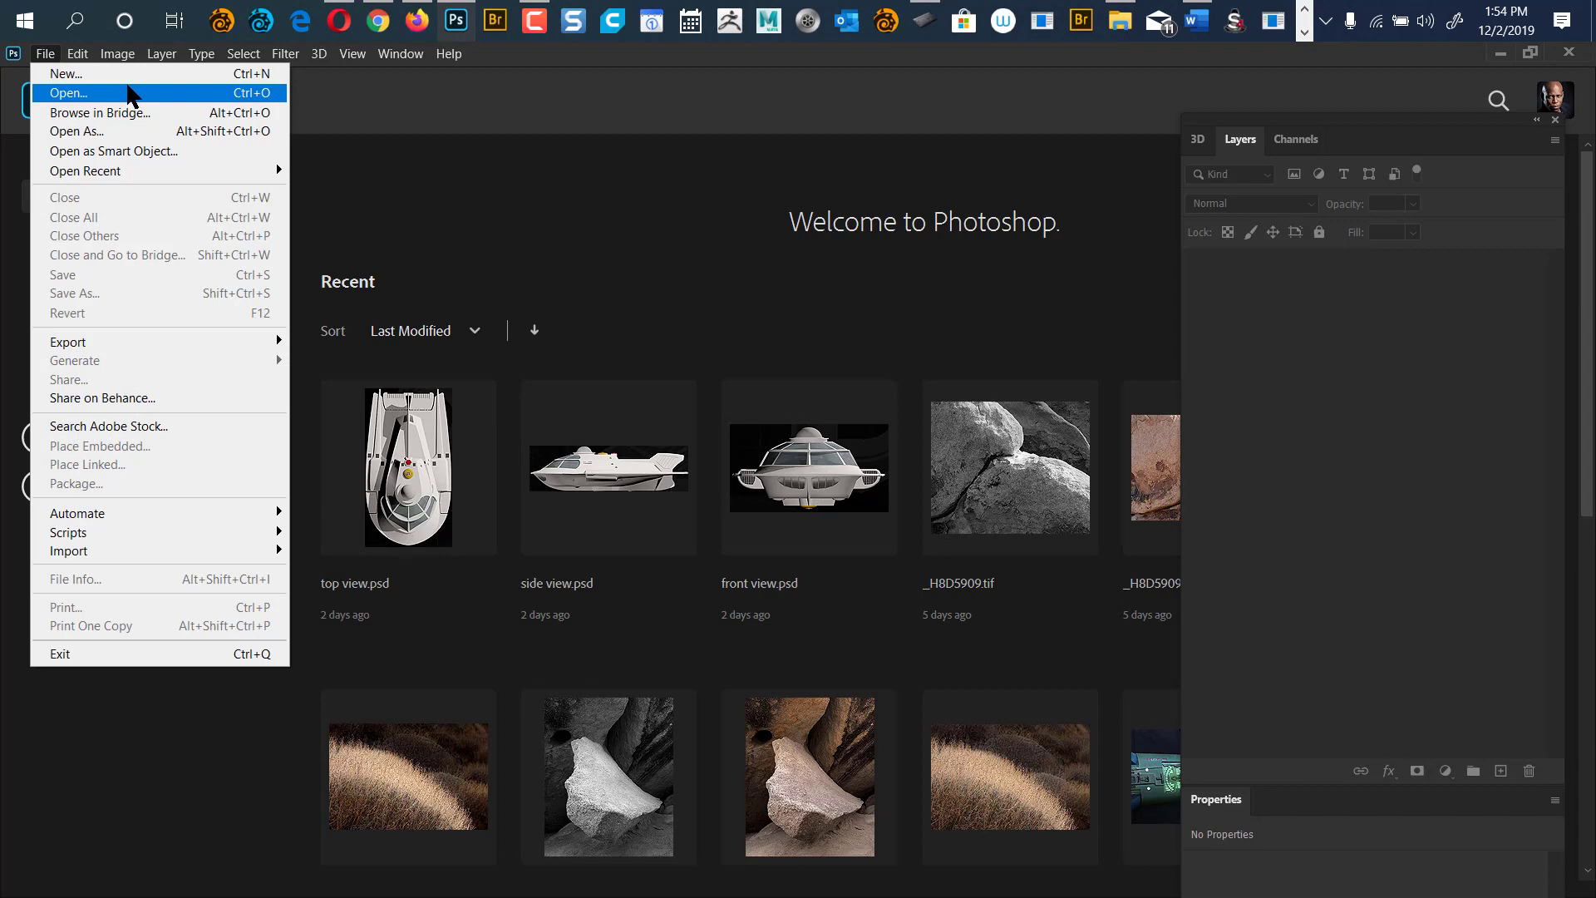
{"action": "left_click", "coordinate": [133, 74]}
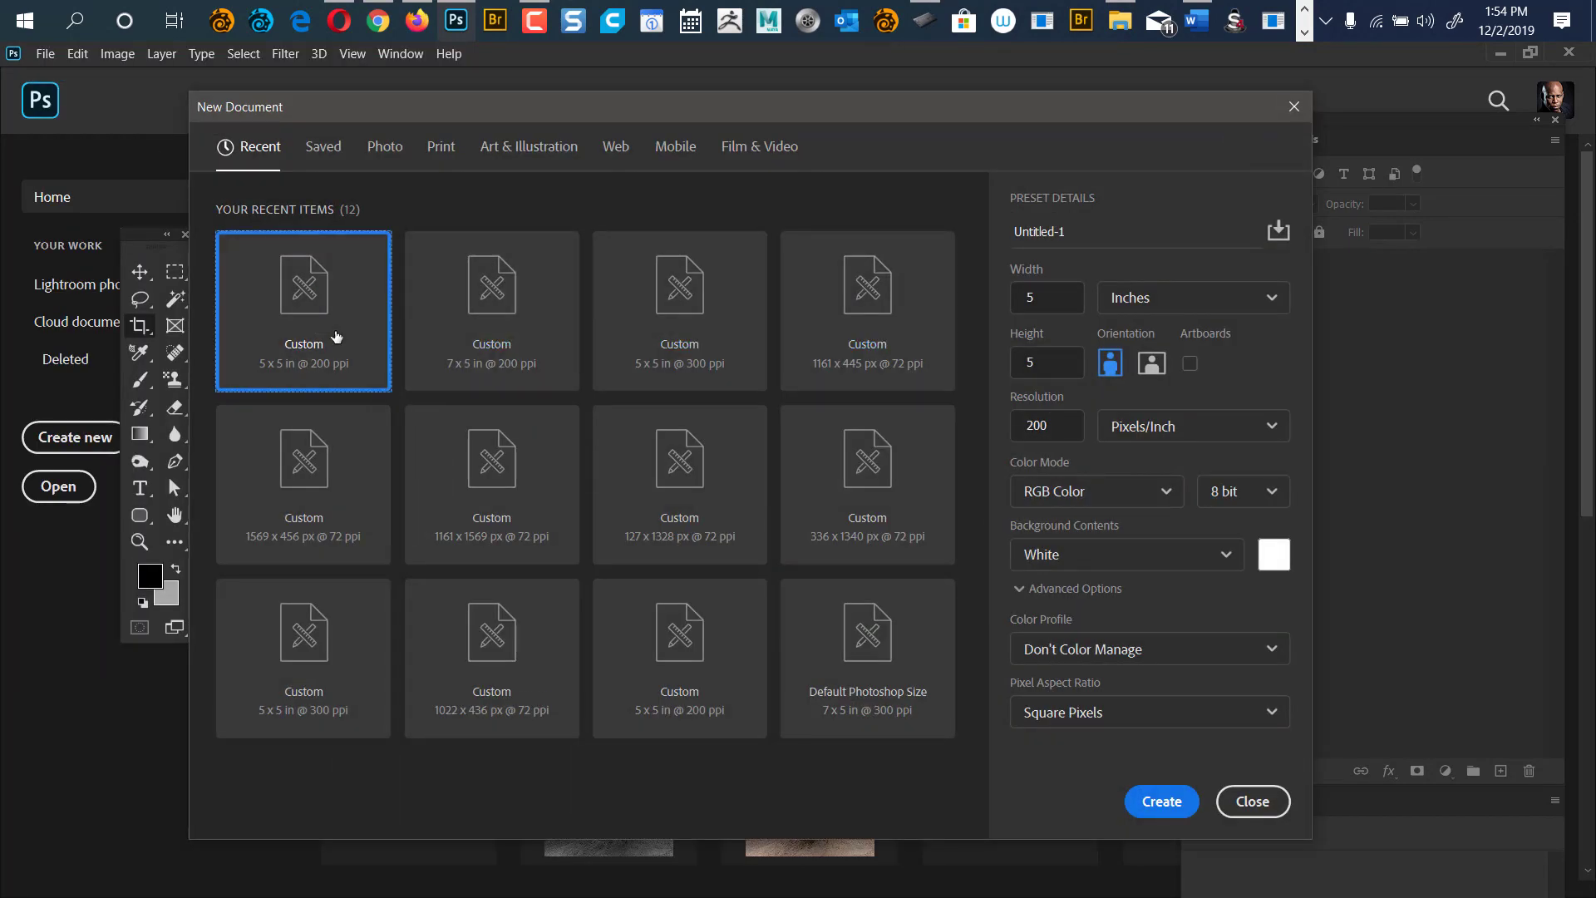
{"action": "double_click", "coordinate": [335, 337]}
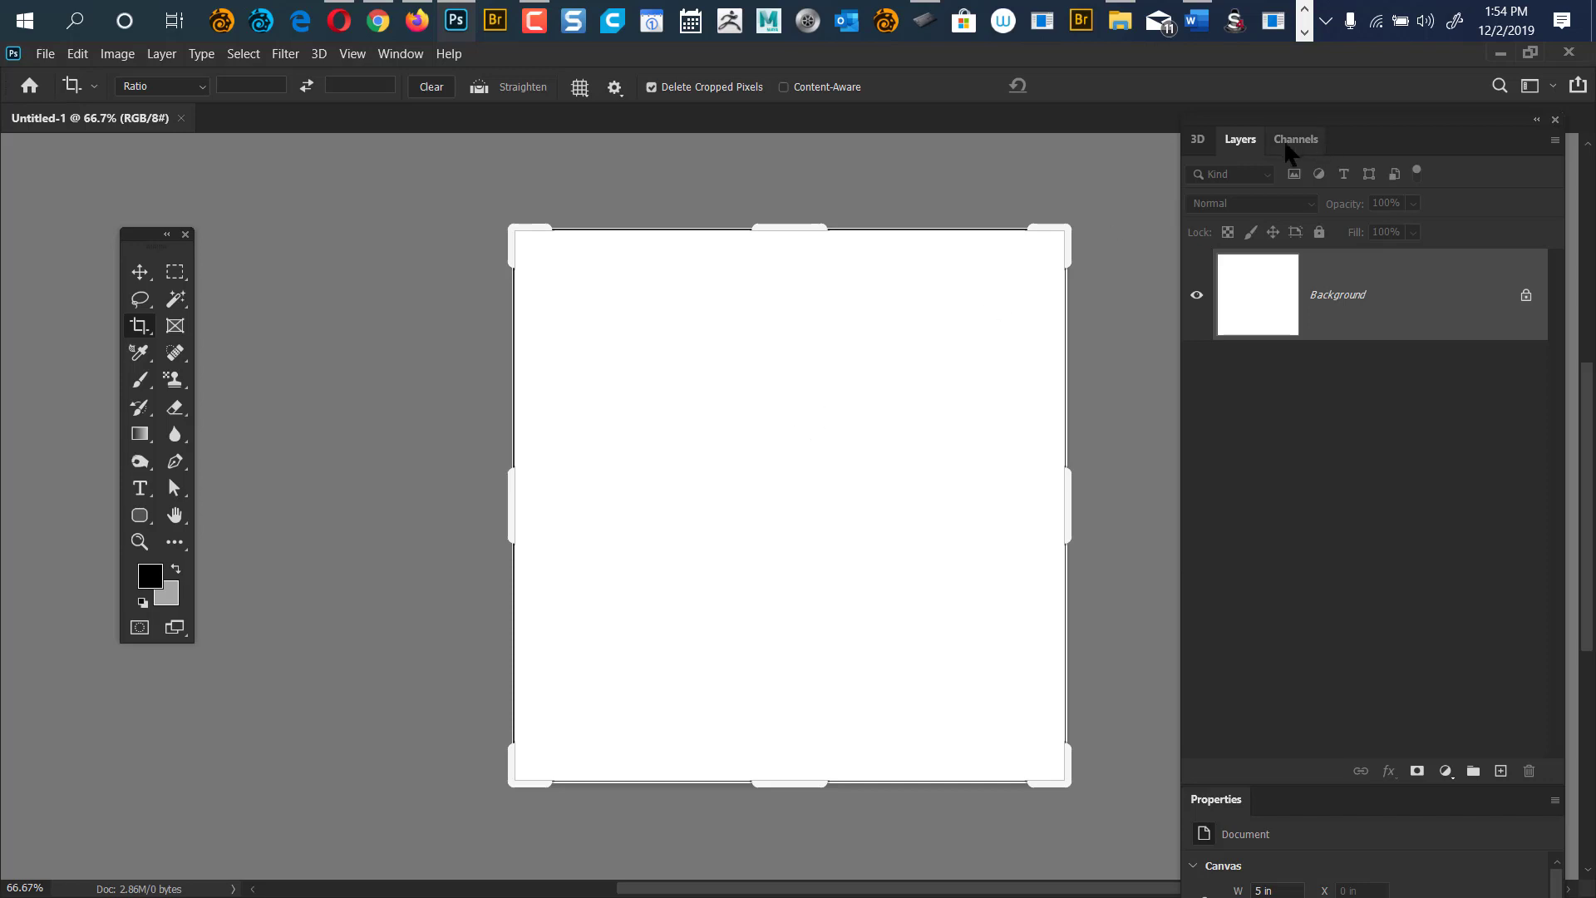
Set the source for a new 3D object to File and enlarge the area showing the document's properties.
{"action": "left_click", "coordinate": [1197, 140]}
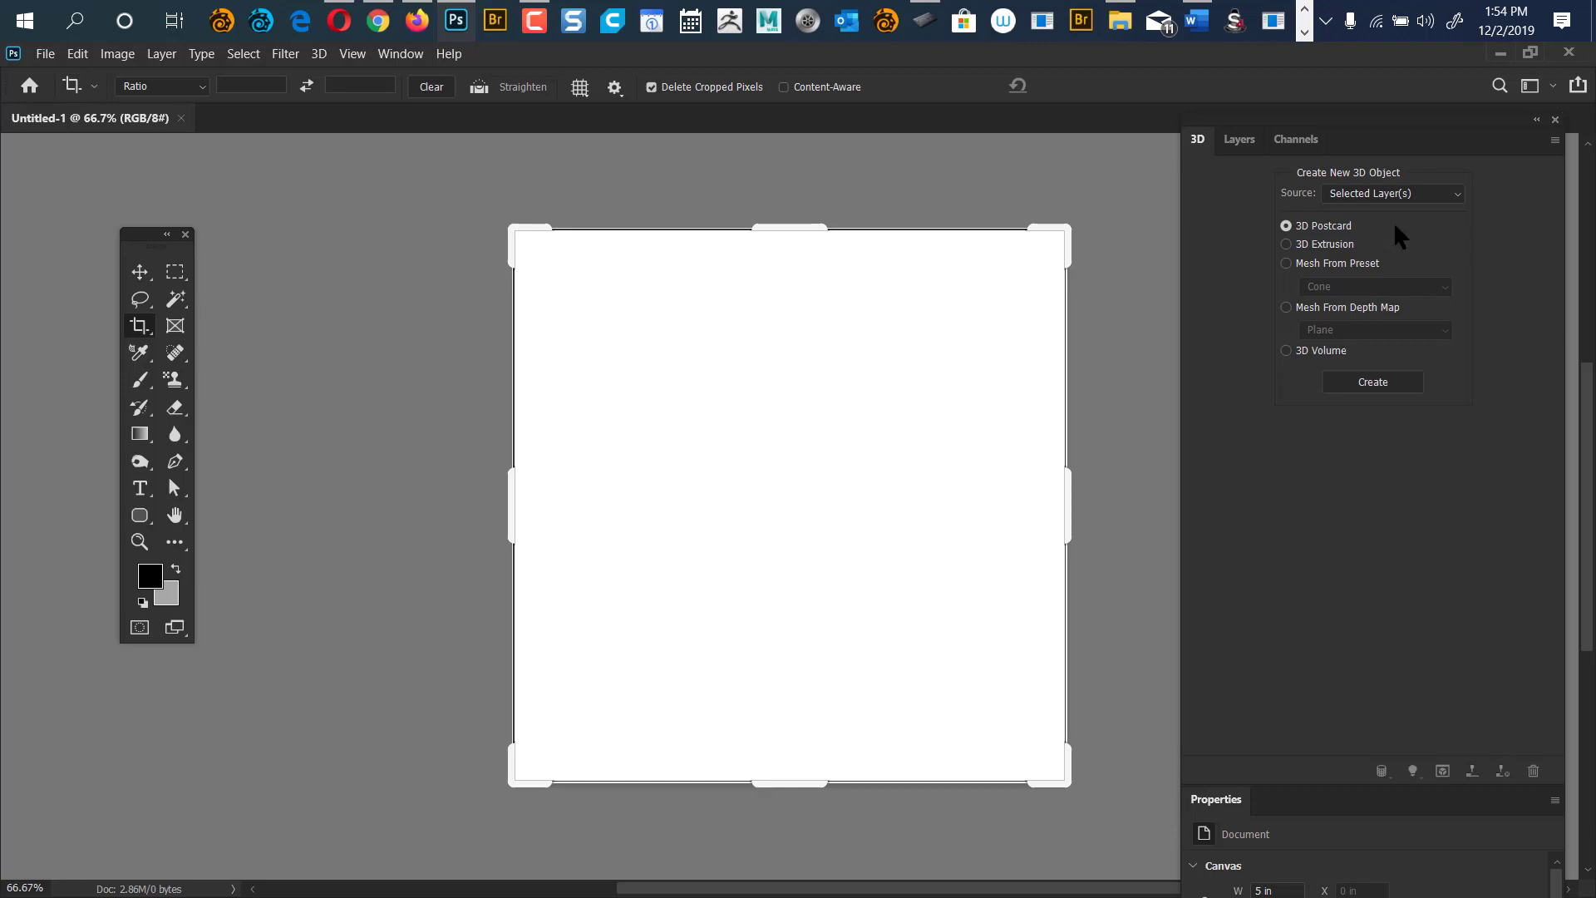
{"action": "left_click", "coordinate": [1456, 195]}
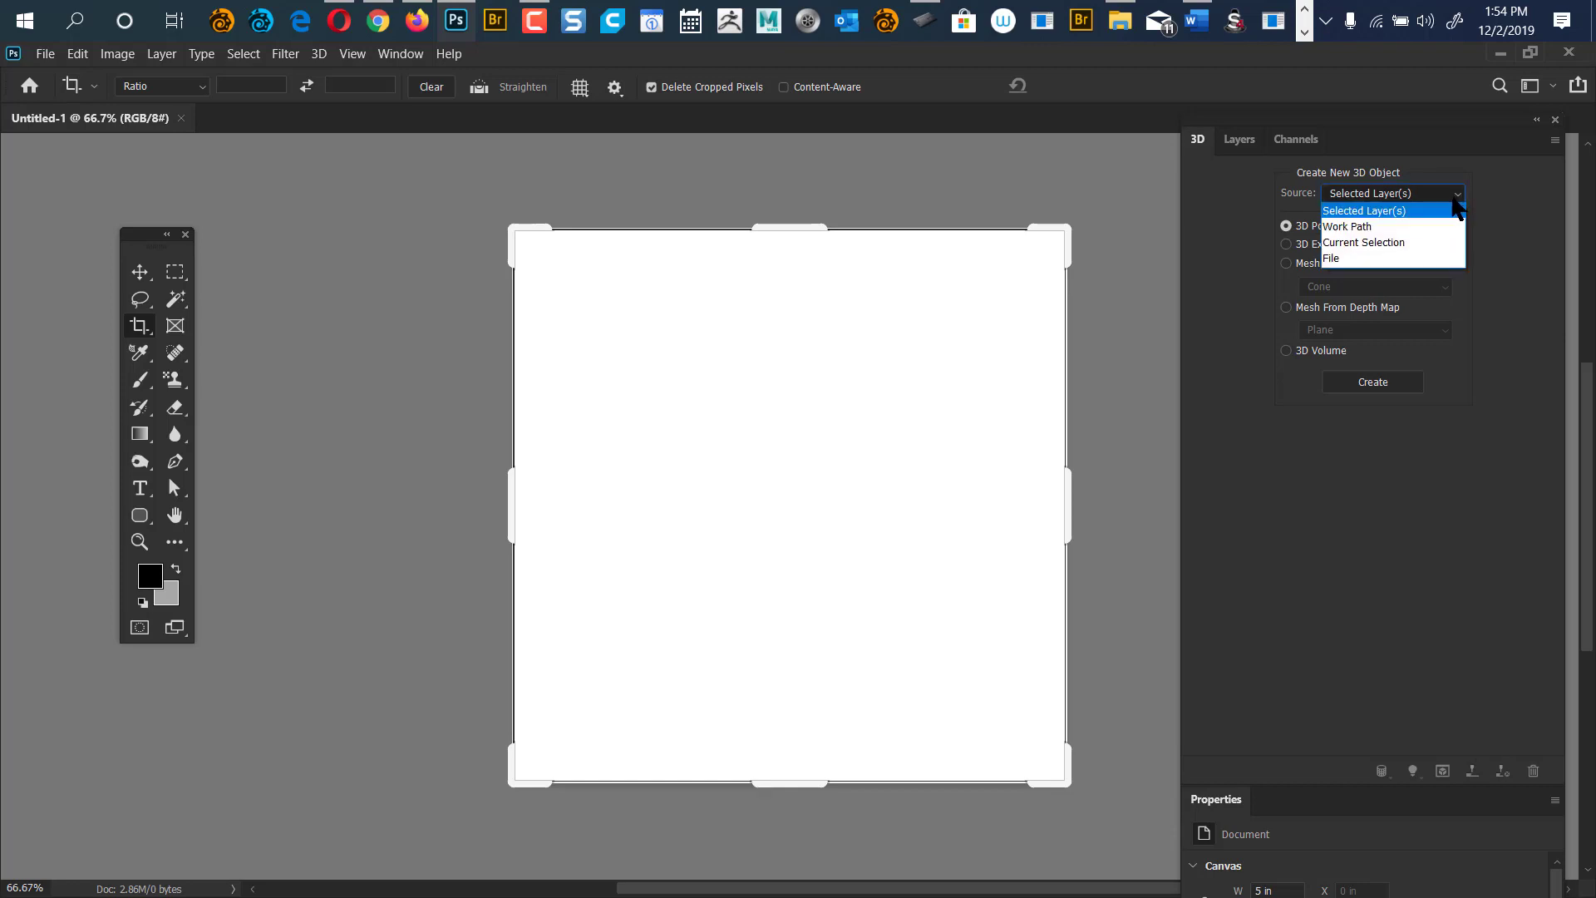
{"action": "left_click", "coordinate": [1496, 198]}
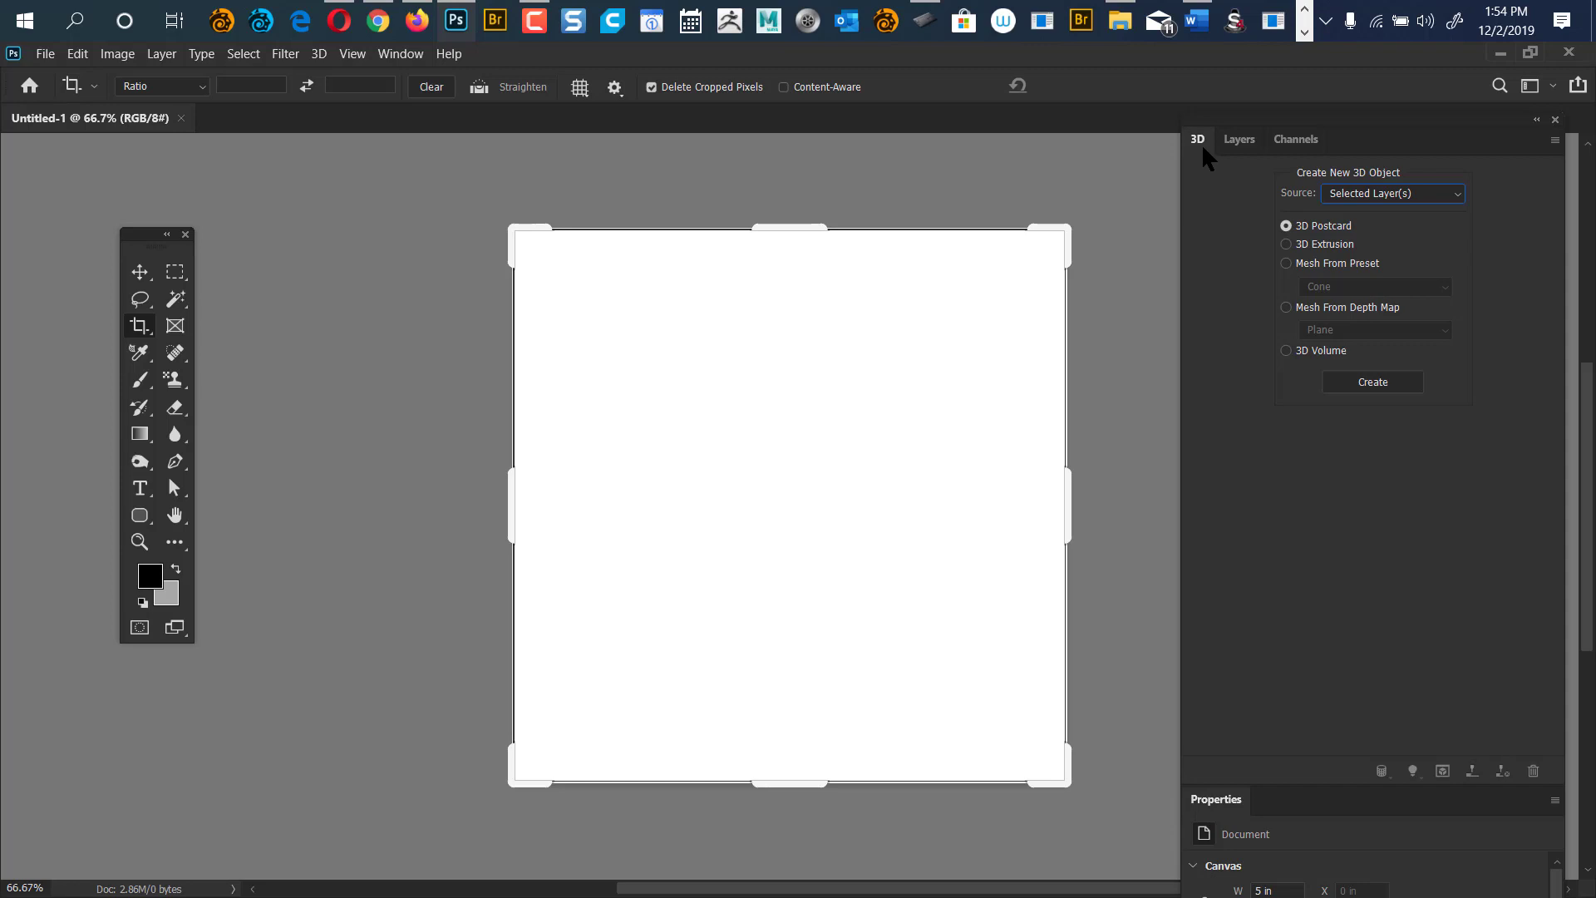
{"action": "left_click_drag", "start_coordinate": [1551, 775], "coordinate": [1565, 393]}
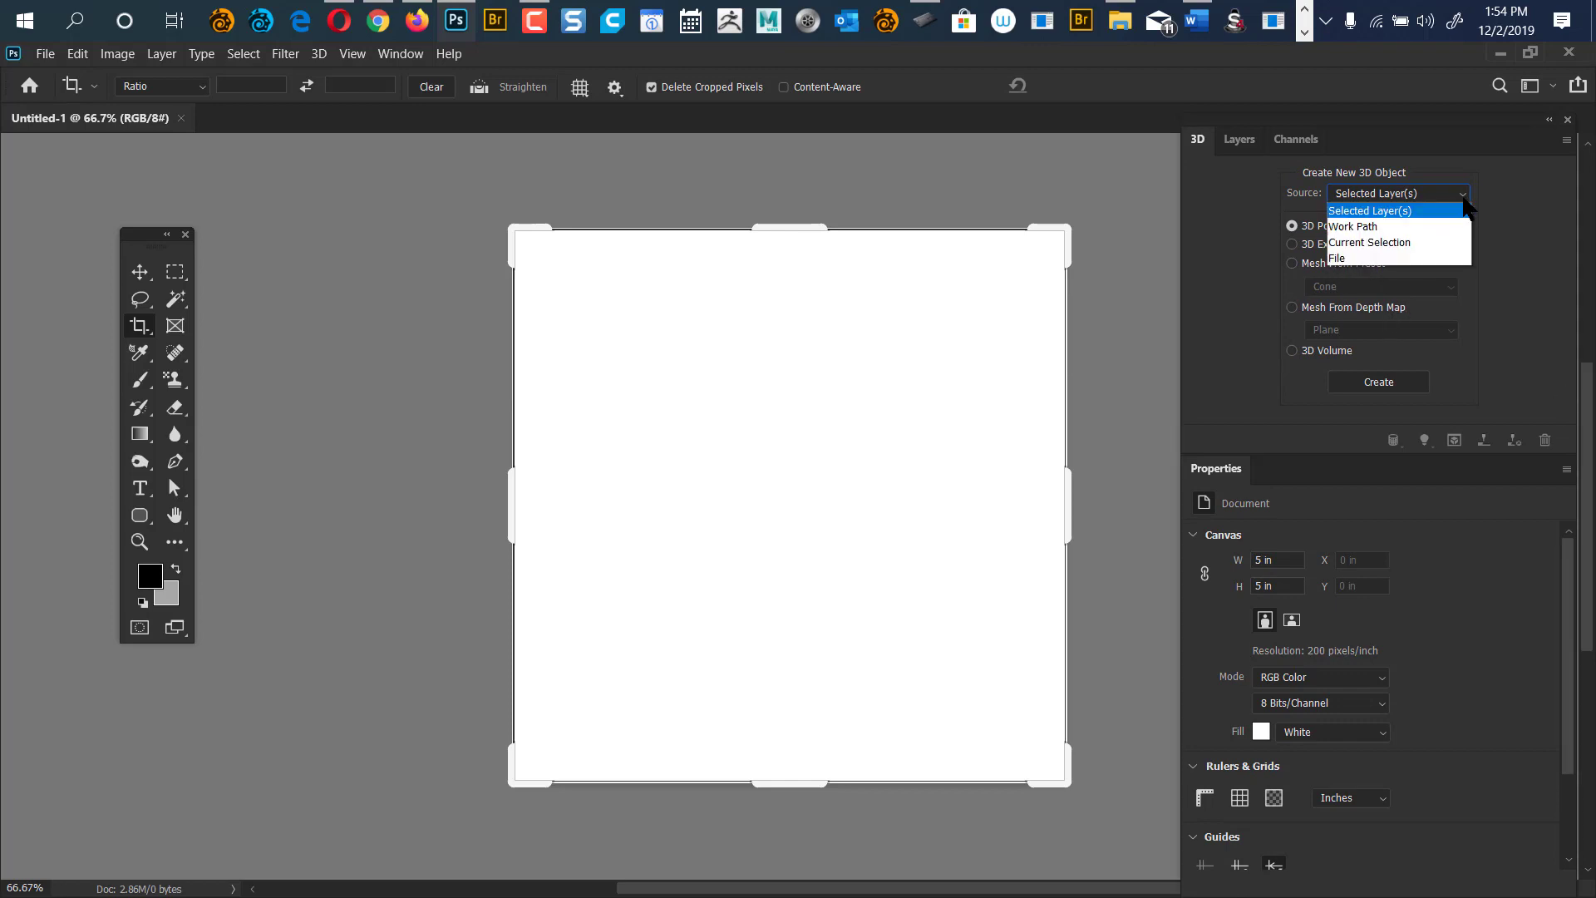
{"action": "left_click", "coordinate": [1363, 258]}
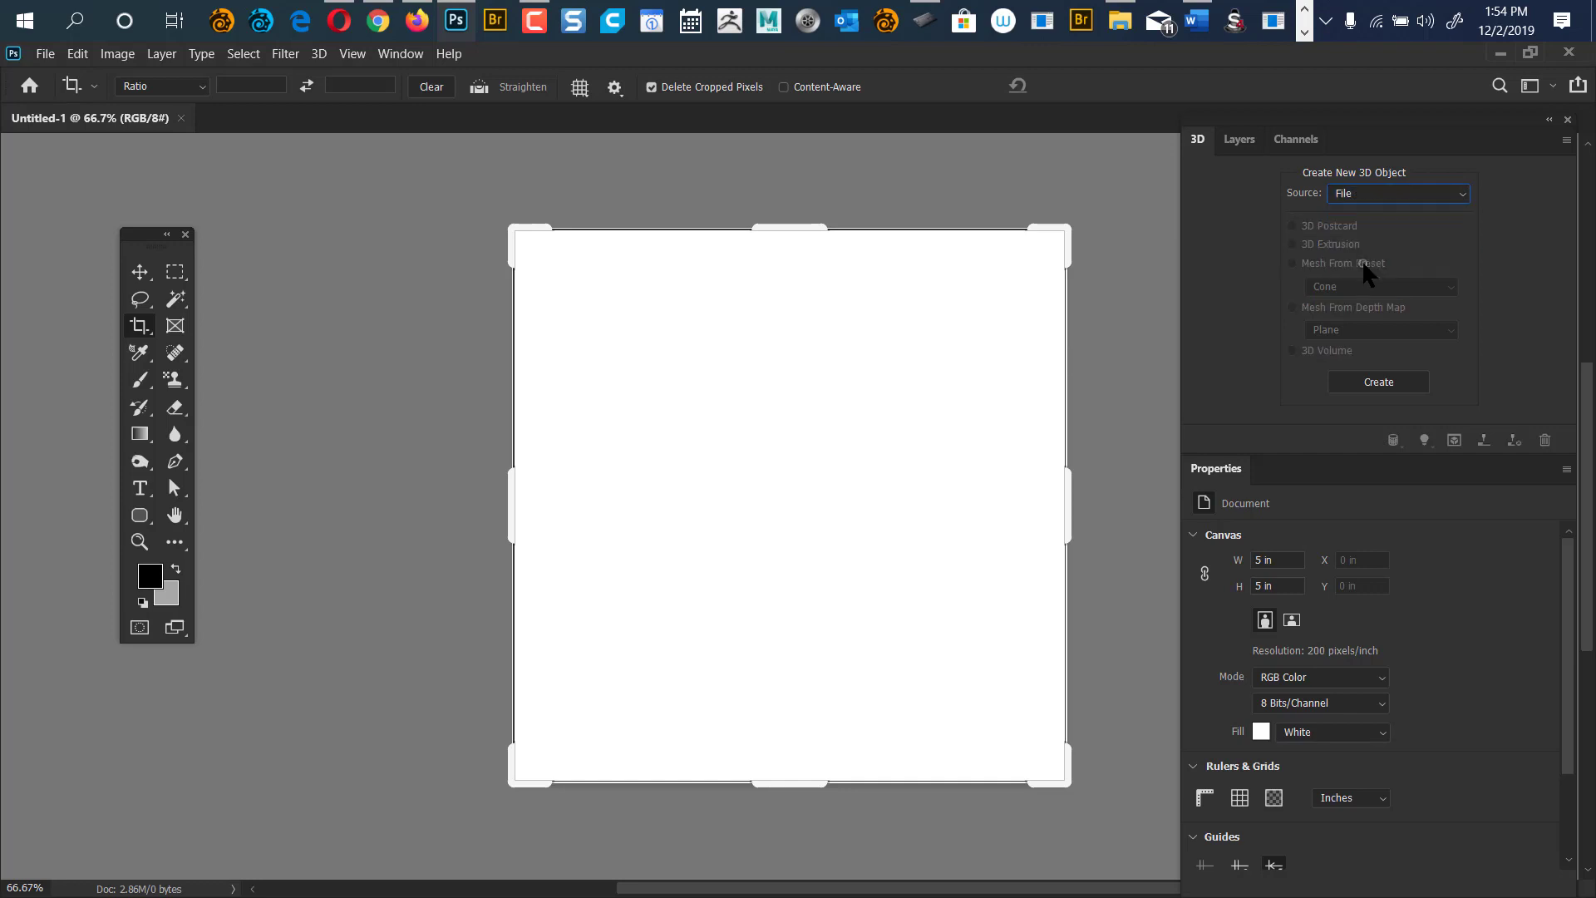
Create the 3D object from Roundhouse Kick.dae in the Desktop's 3d character folder, checking the supported formats and accepting the scene size in millimeters.
{"action": "left_click", "coordinate": [1366, 384]}
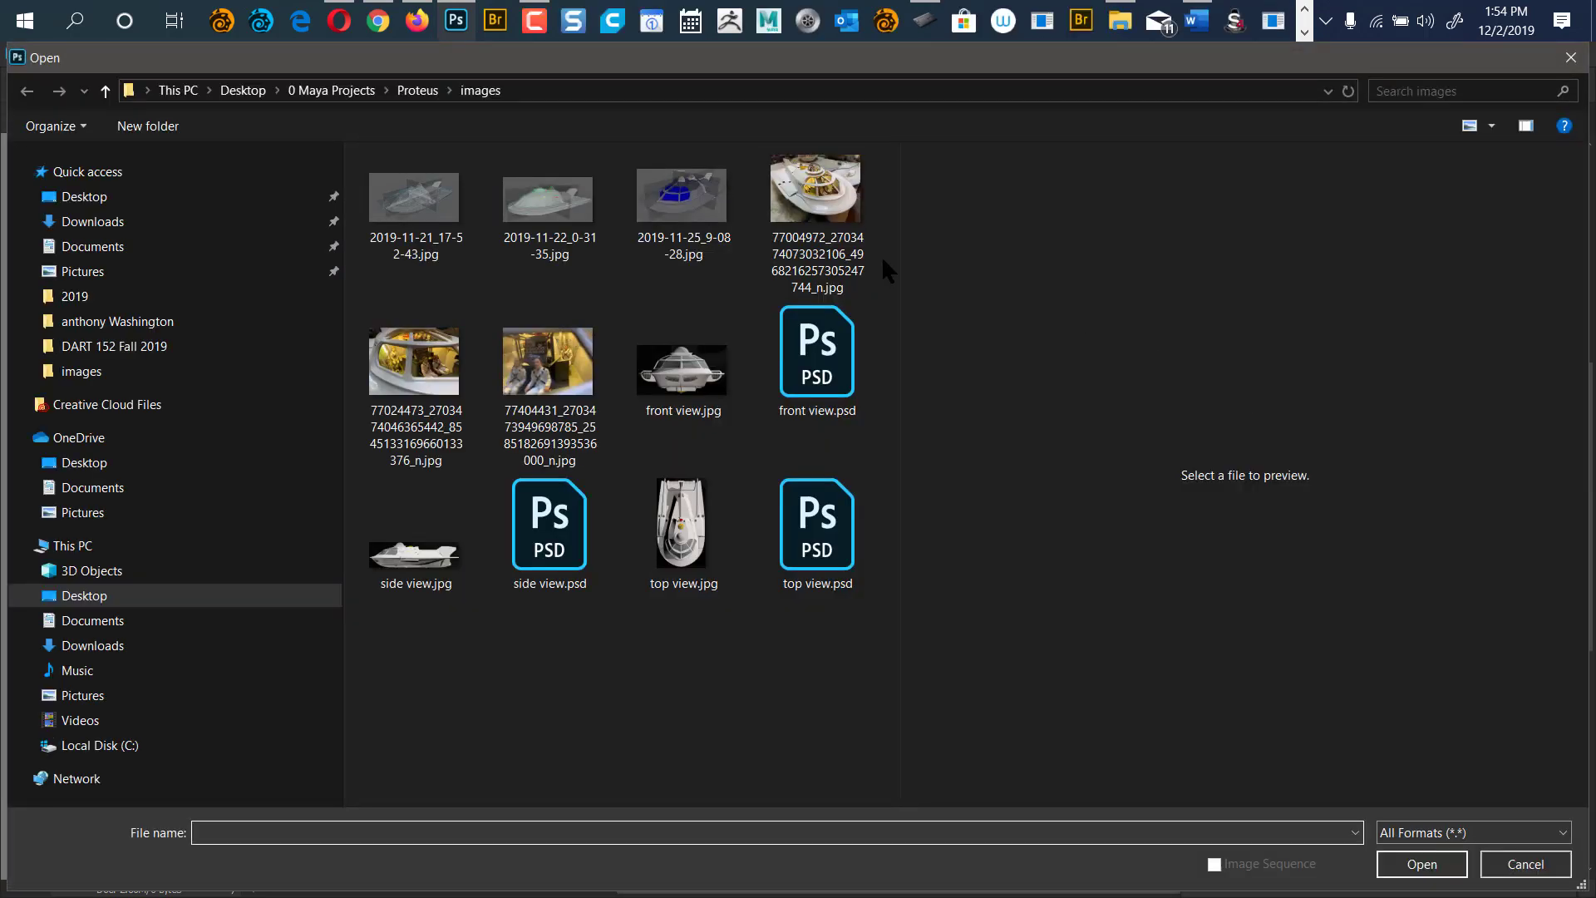
{"action": "left_click", "coordinate": [111, 199]}
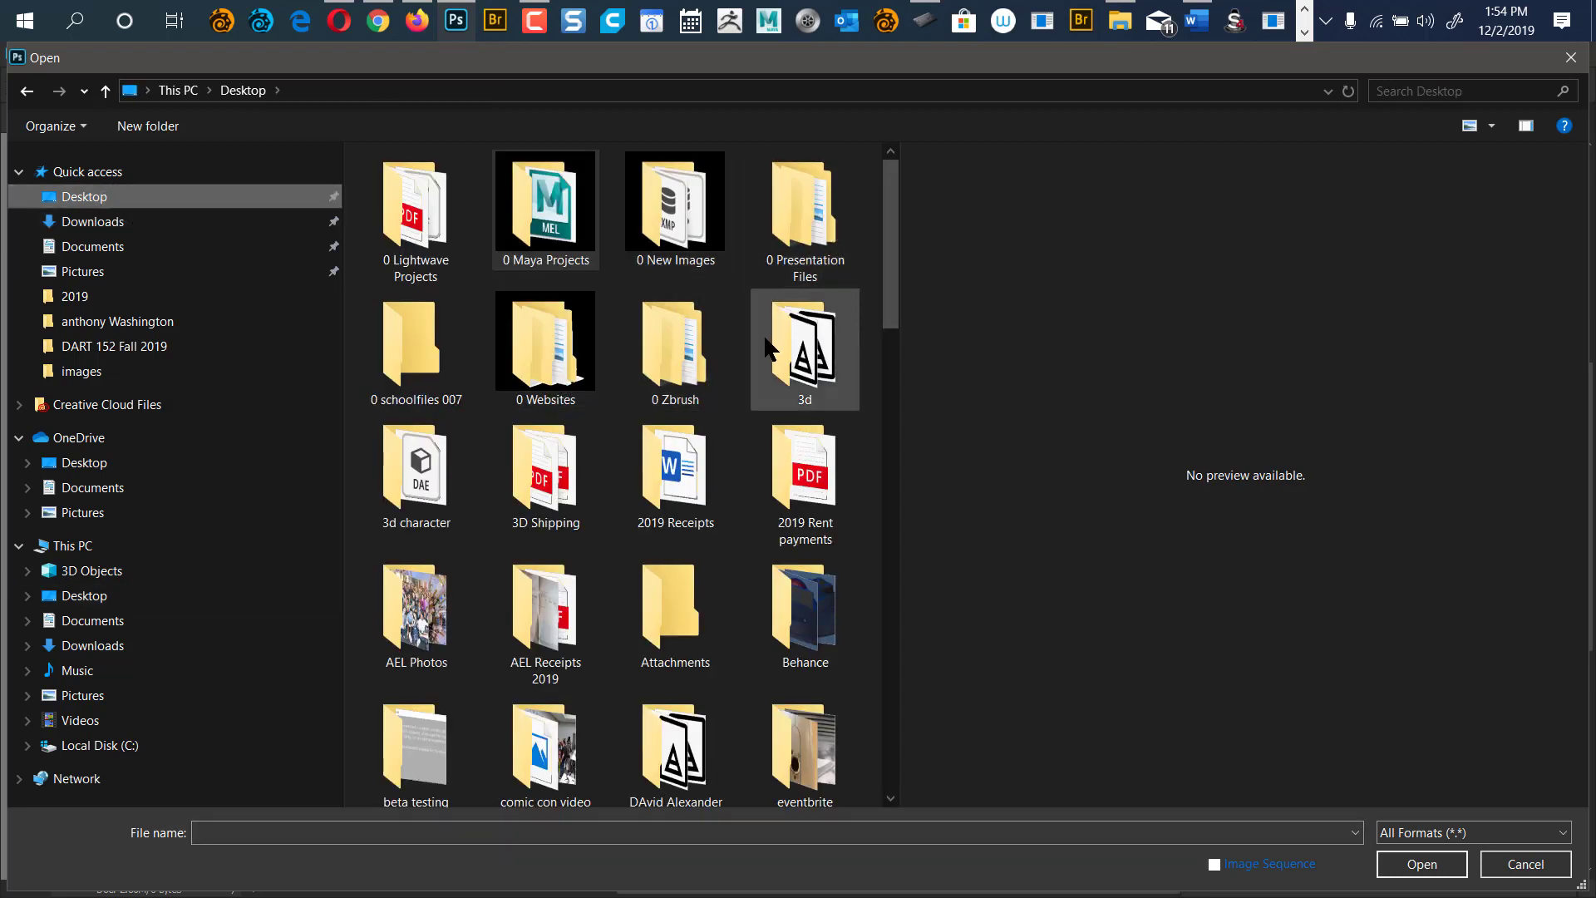
{"action": "double_click", "coordinate": [417, 478]}
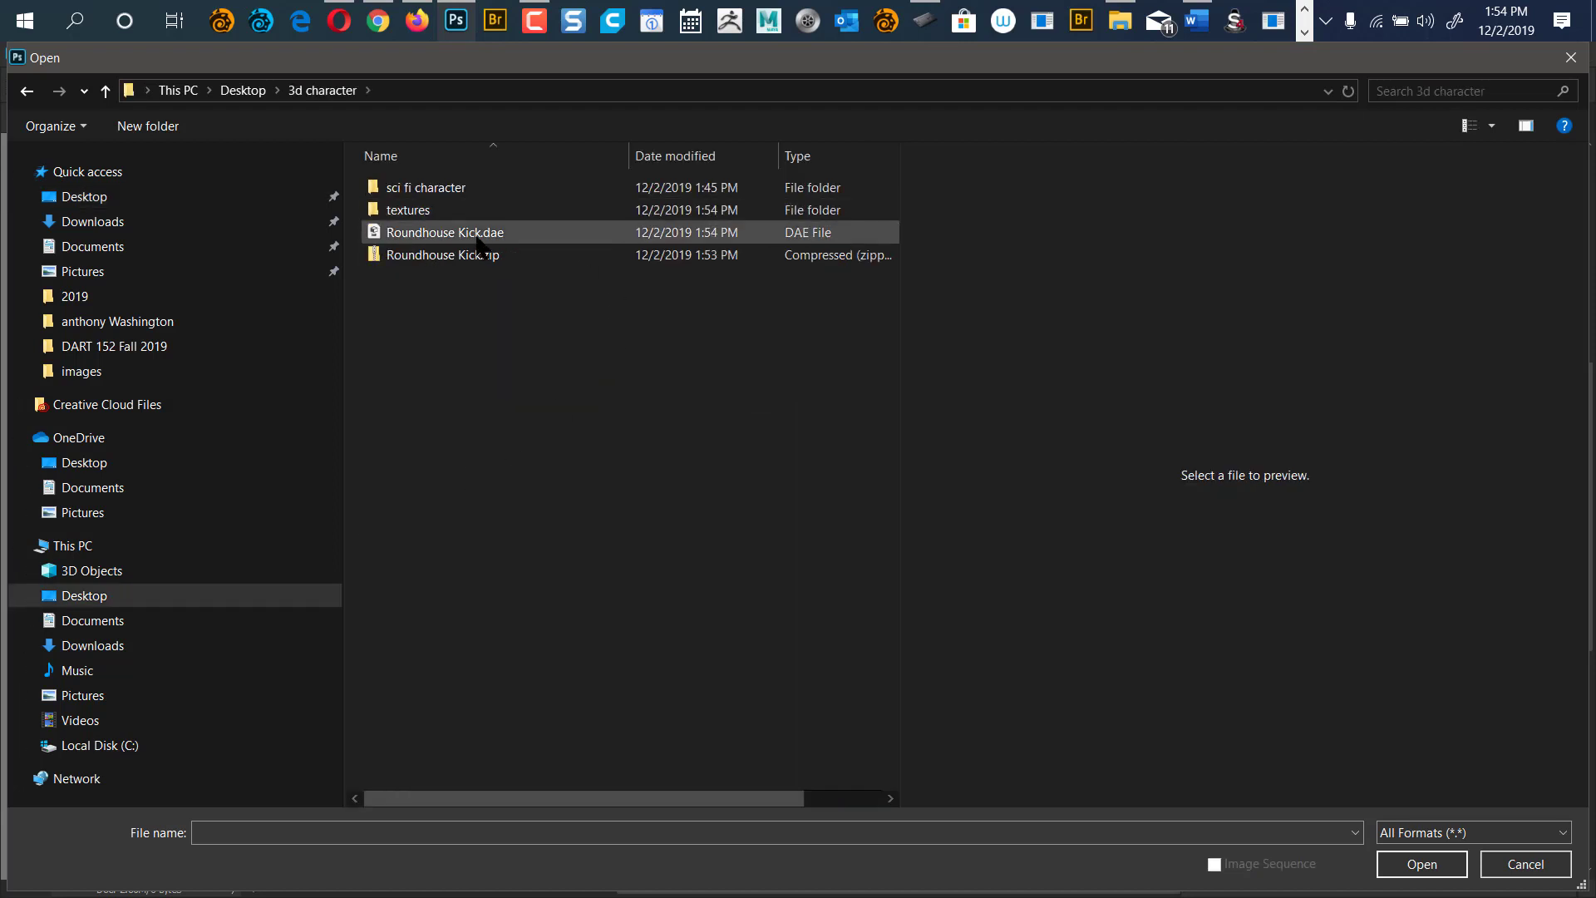
{"action": "left_click", "coordinate": [510, 233]}
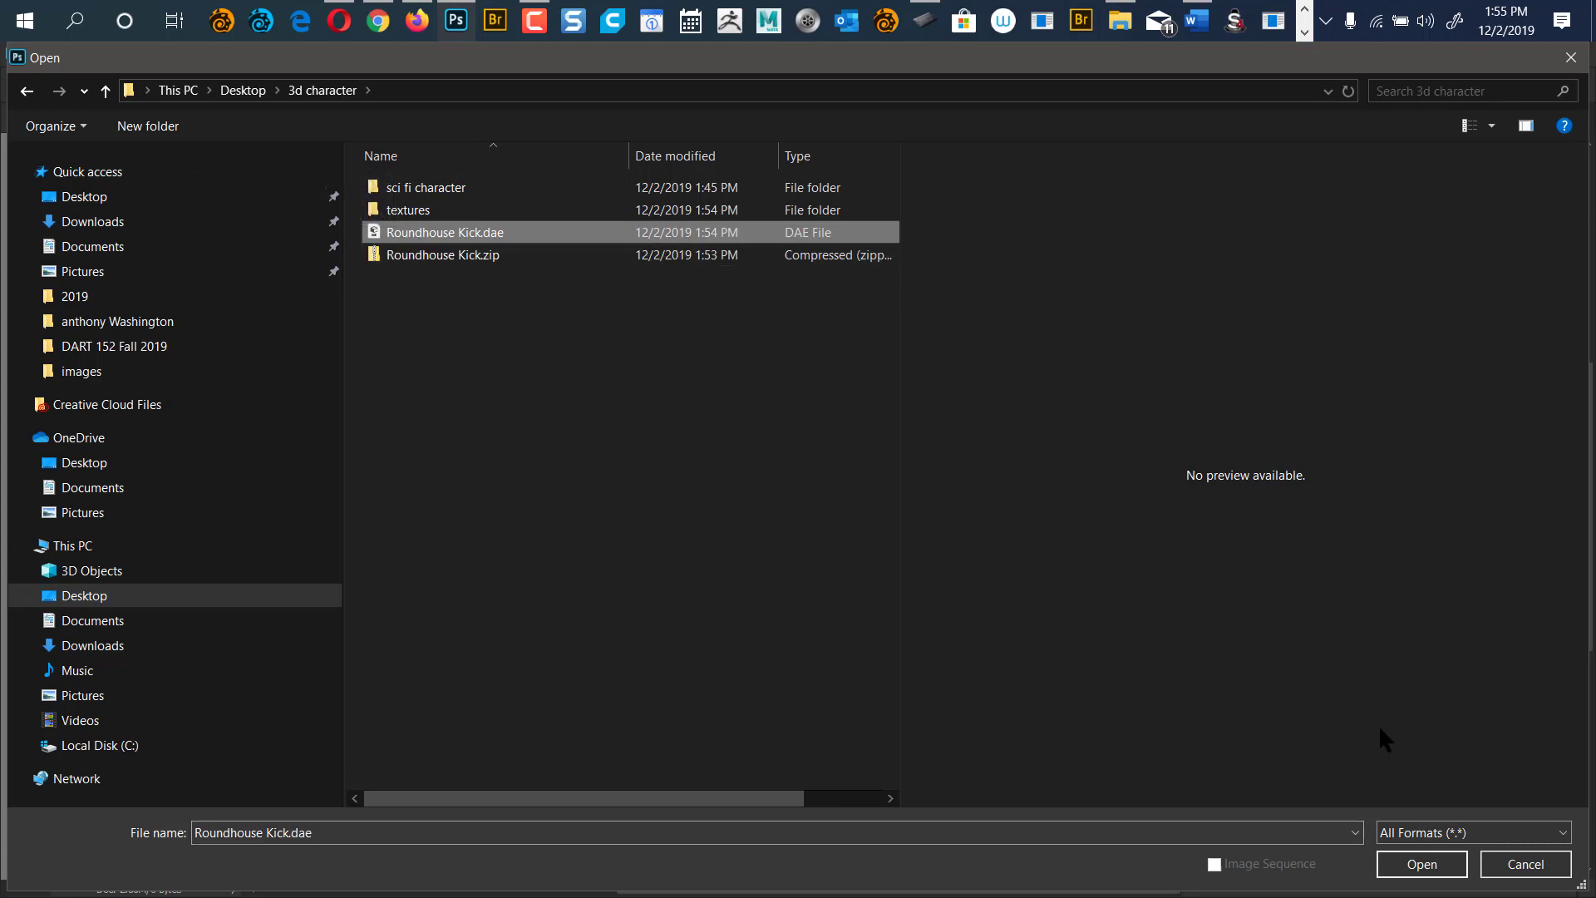
{"action": "left_click", "coordinate": [1551, 835]}
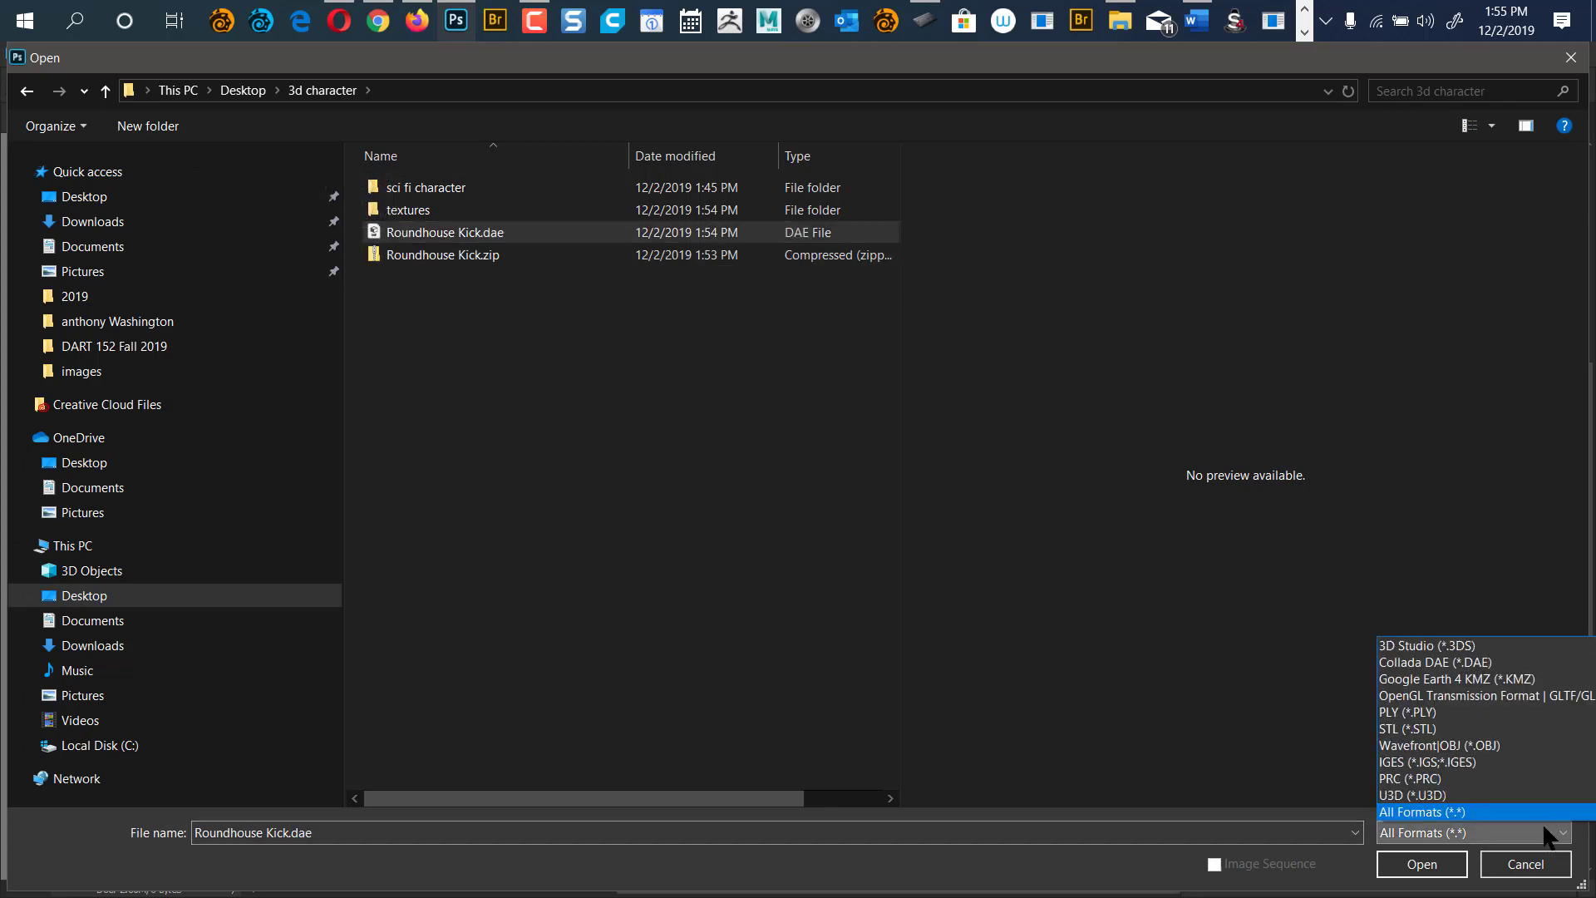
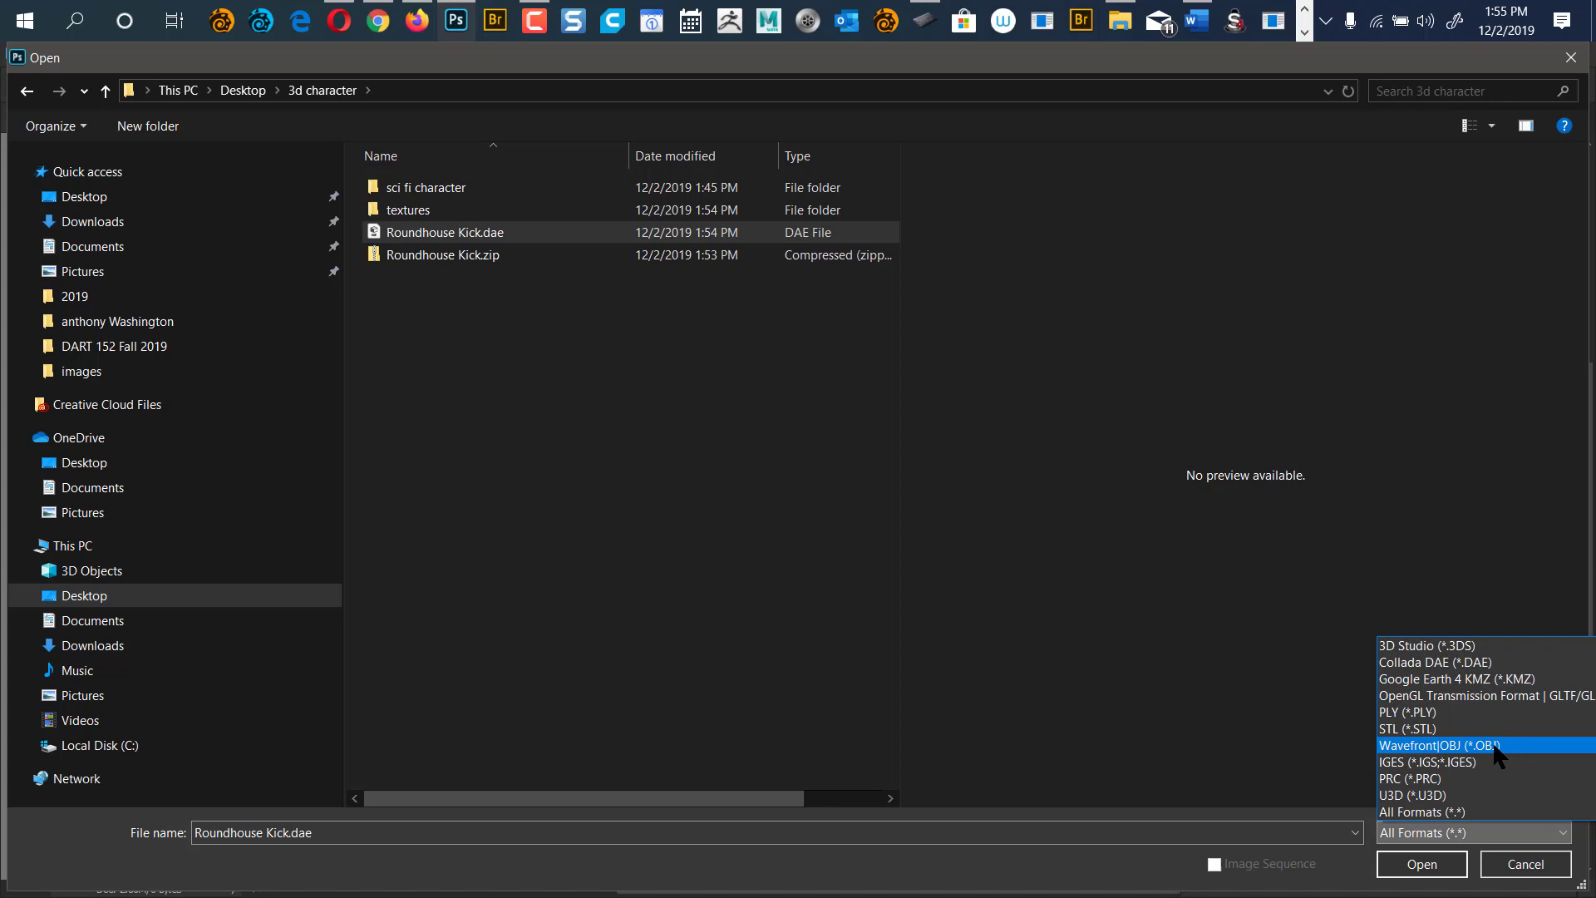
{"action": "left_click", "coordinate": [1489, 587]}
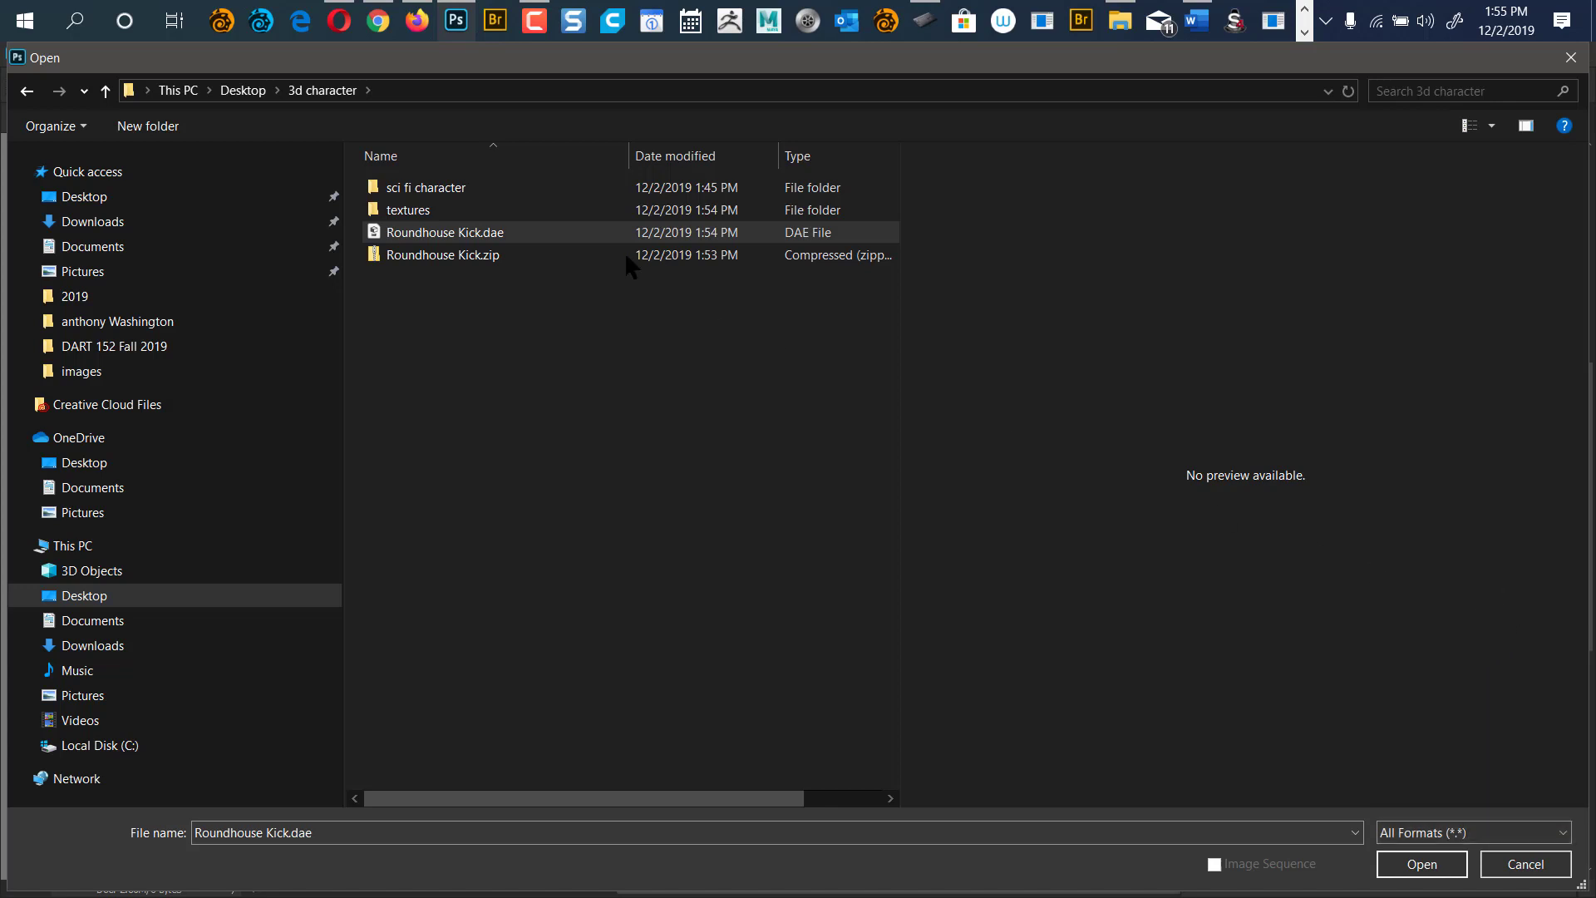
{"action": "left_click", "coordinate": [421, 235]}
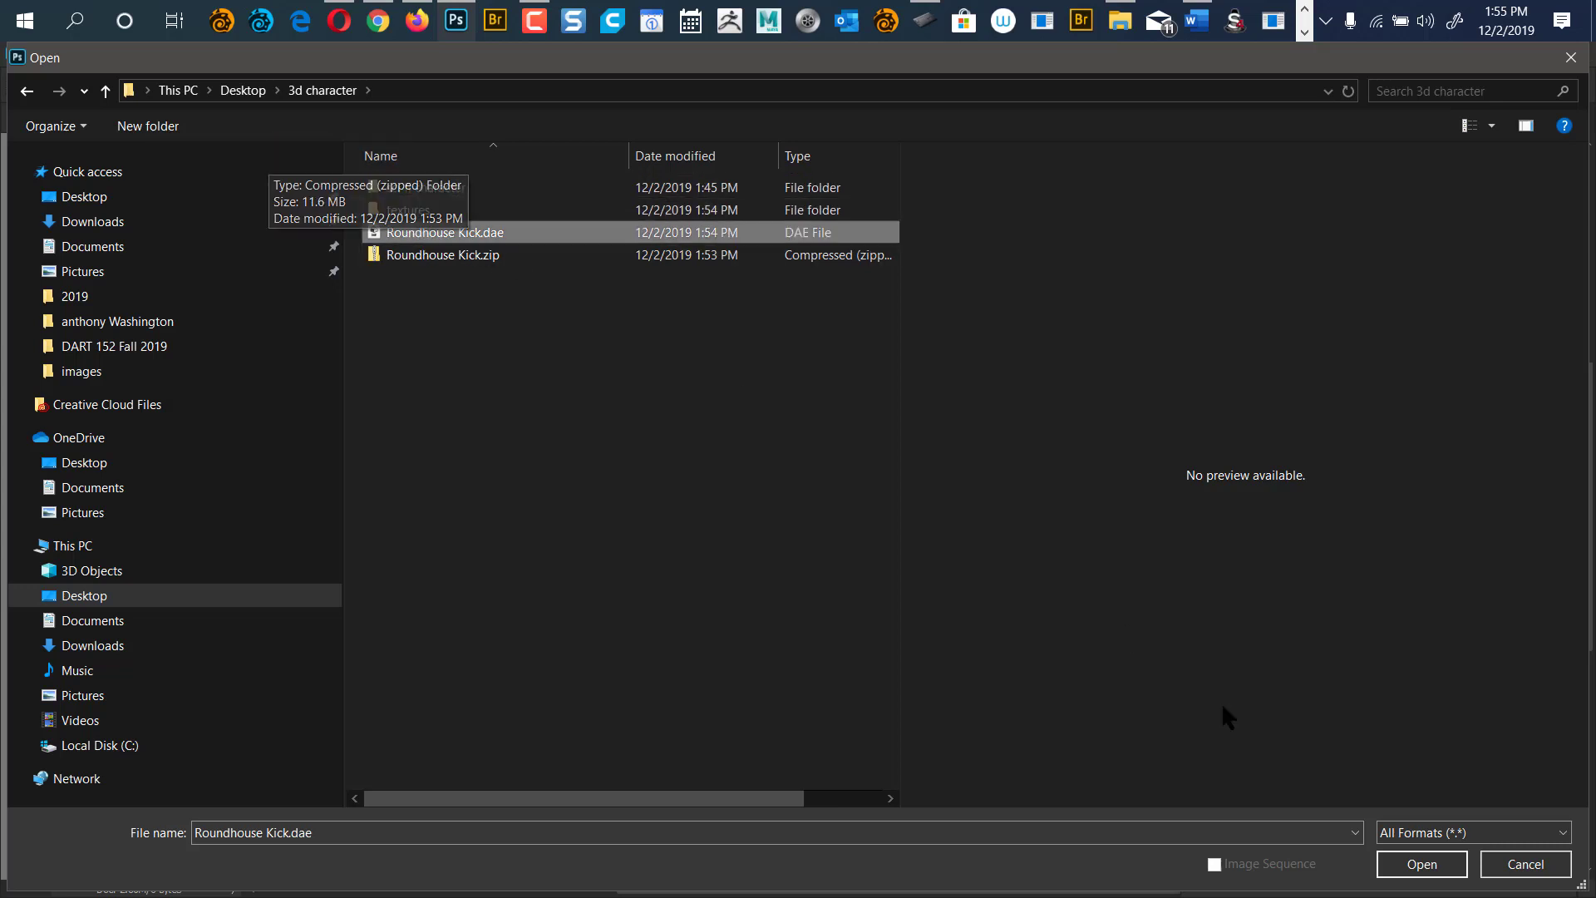
{"action": "left_click", "coordinate": [1423, 863]}
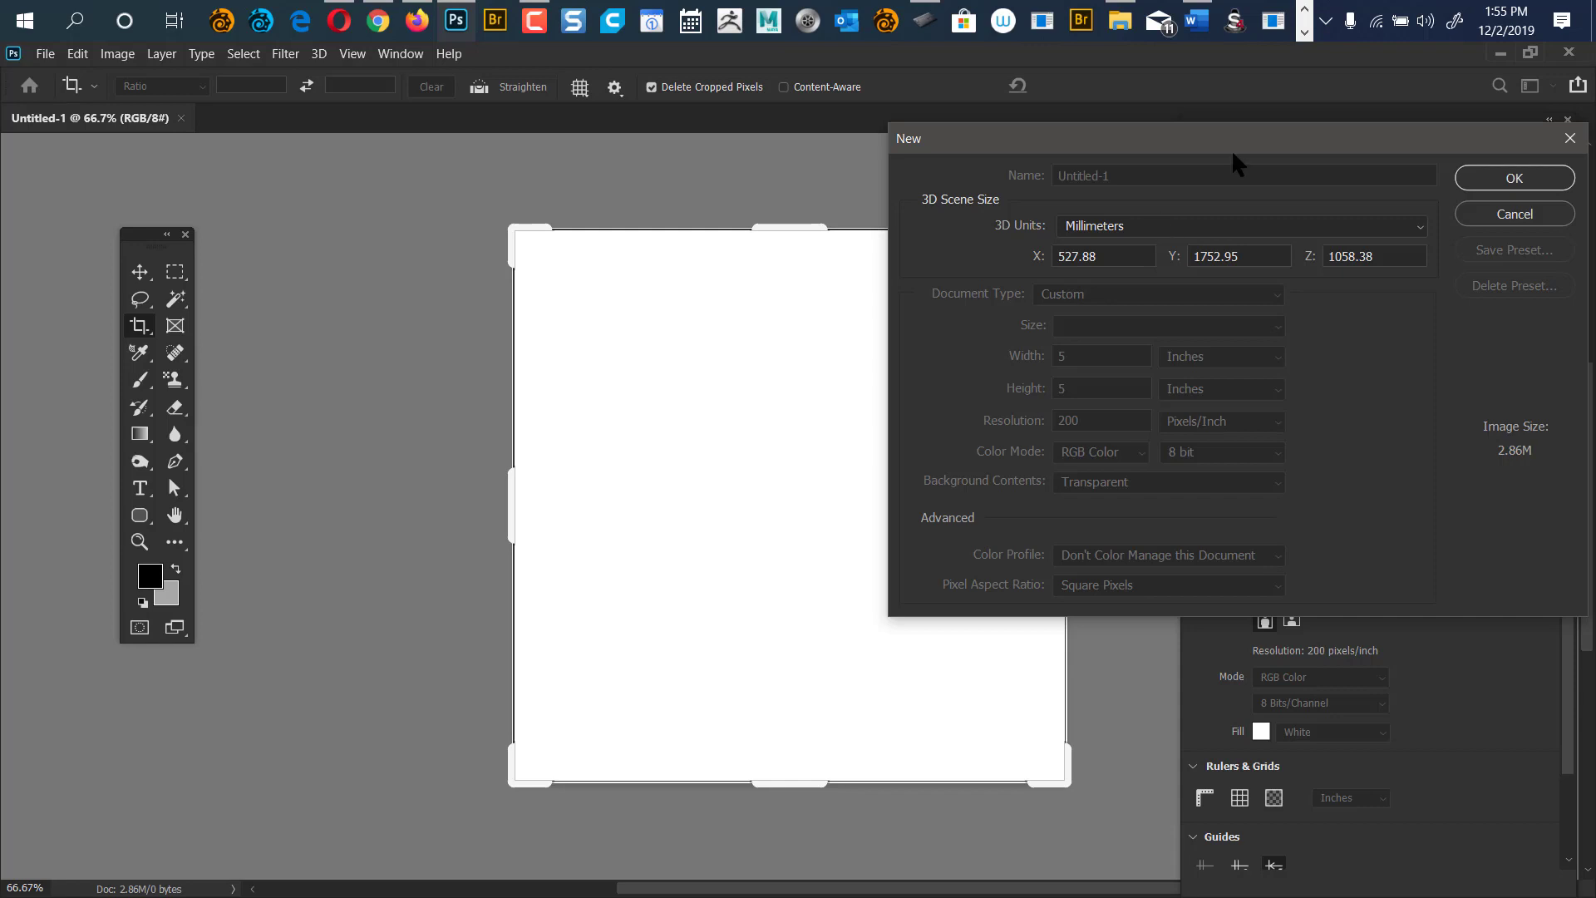
{"action": "left_click_drag", "start_coordinate": [1159, 131], "coordinate": [1115, 176]}
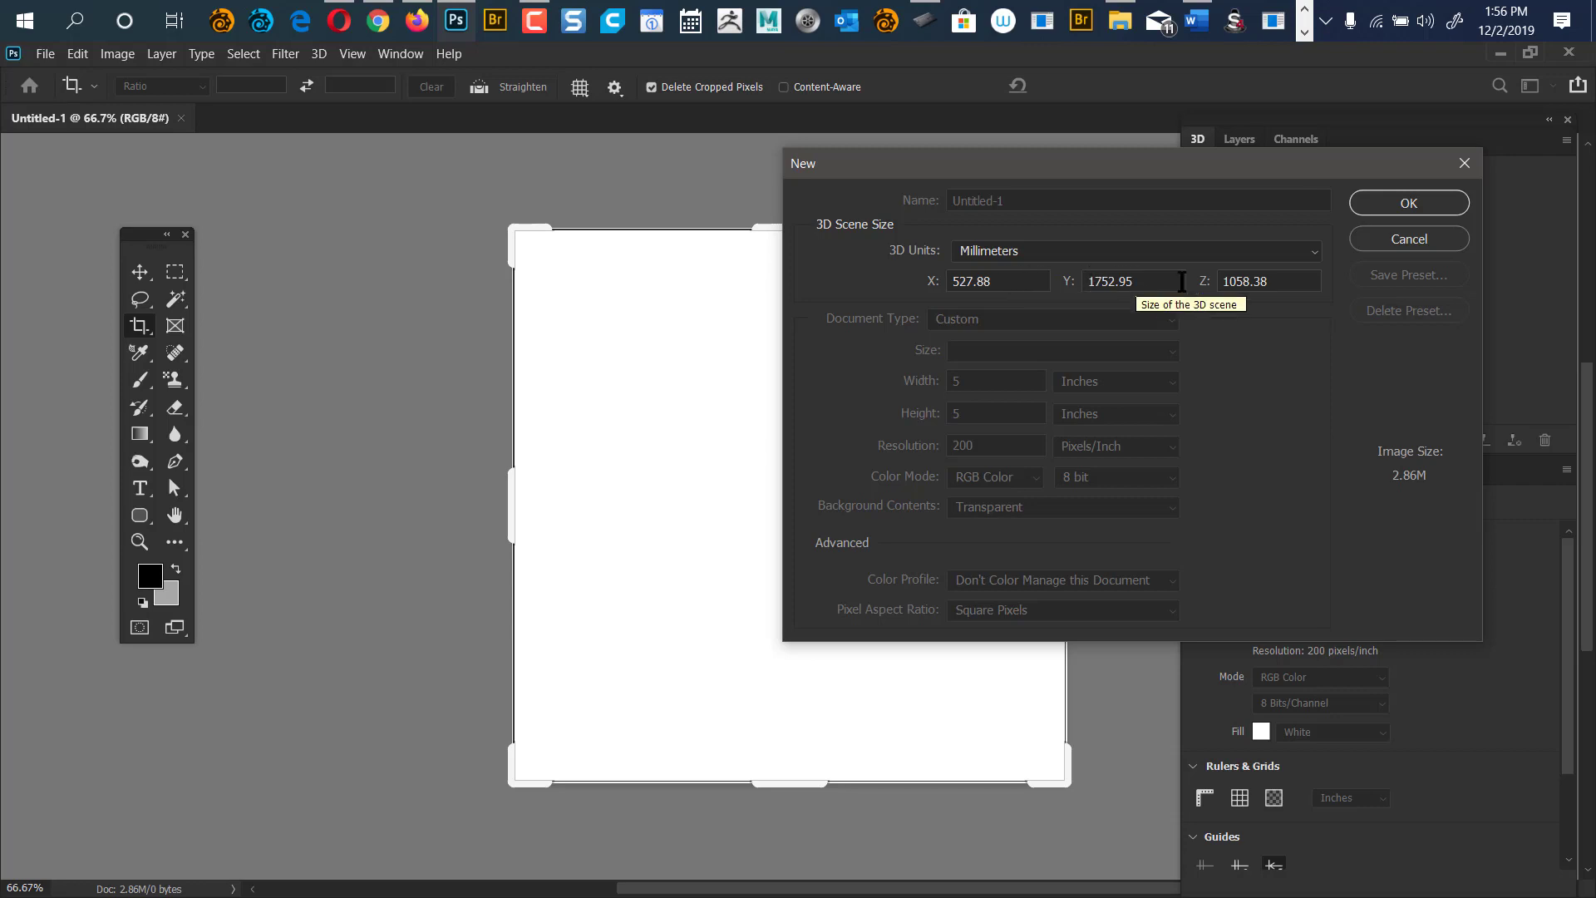
{"action": "left_click", "coordinate": [1392, 206]}
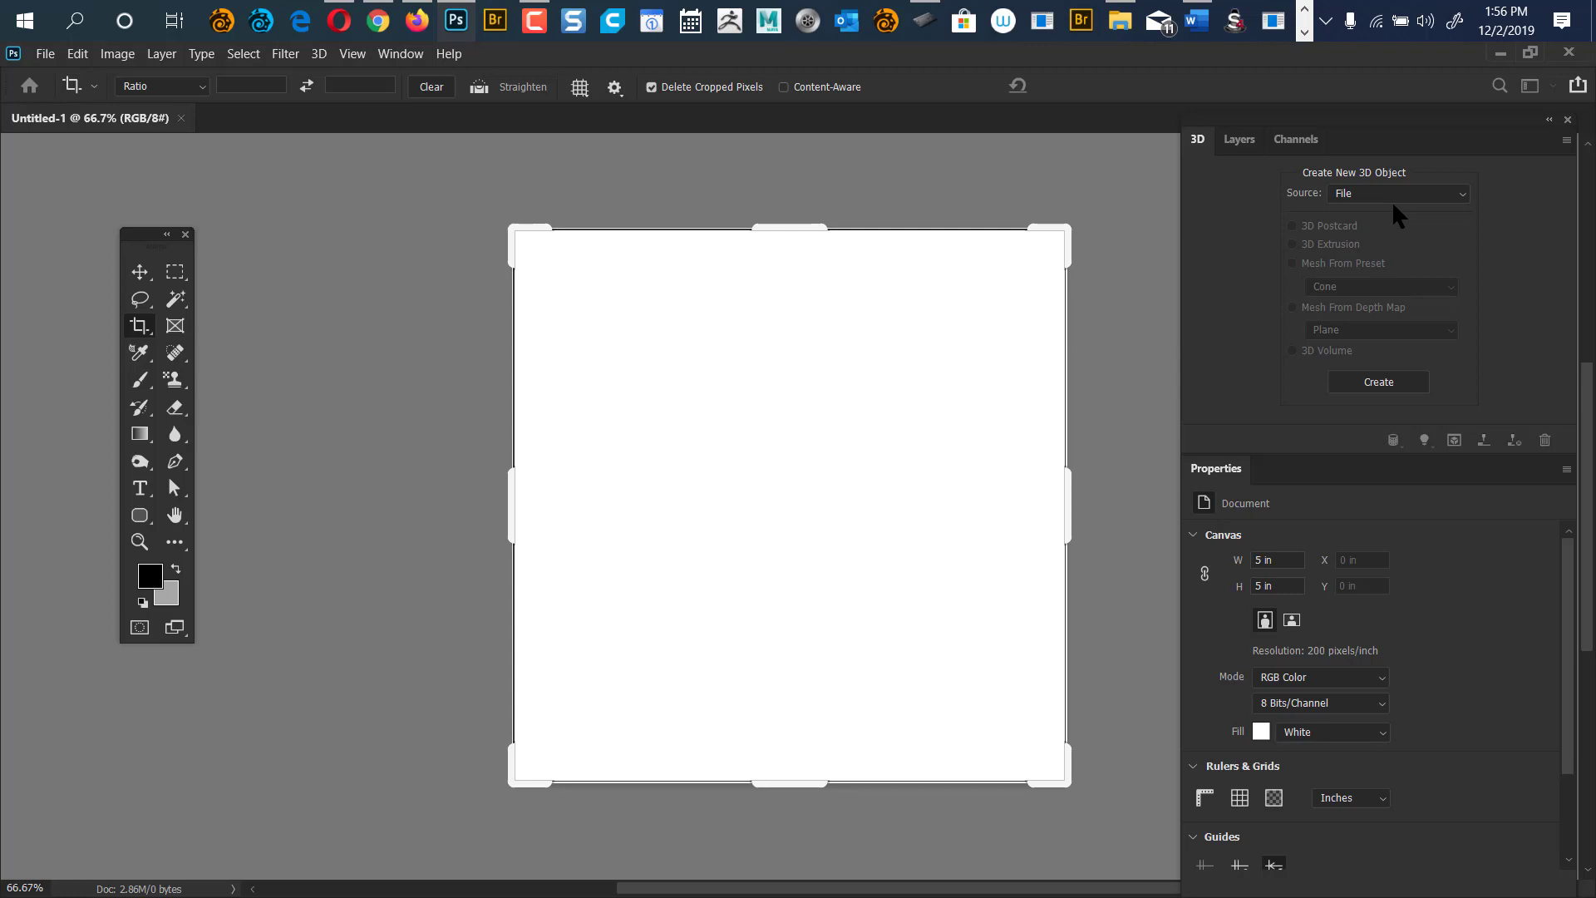
With the Move tool, rotate Infinite Light 1 so that it shines on the character from the upper left.
{"action": "key", "text": "v"}
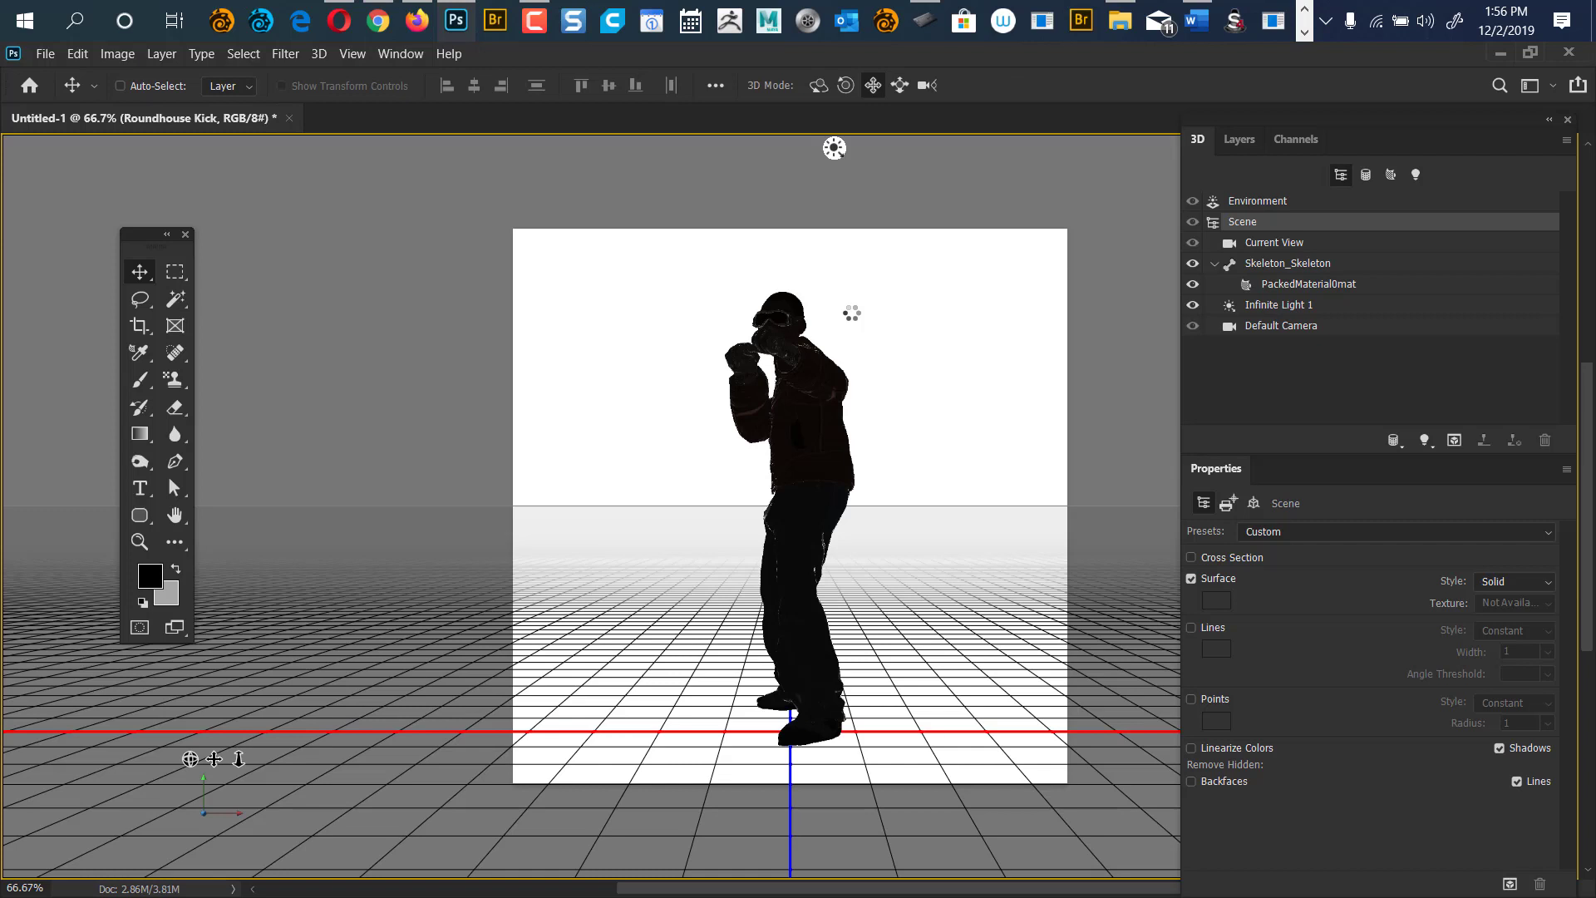
{"action": "left_click", "coordinate": [1277, 305]}
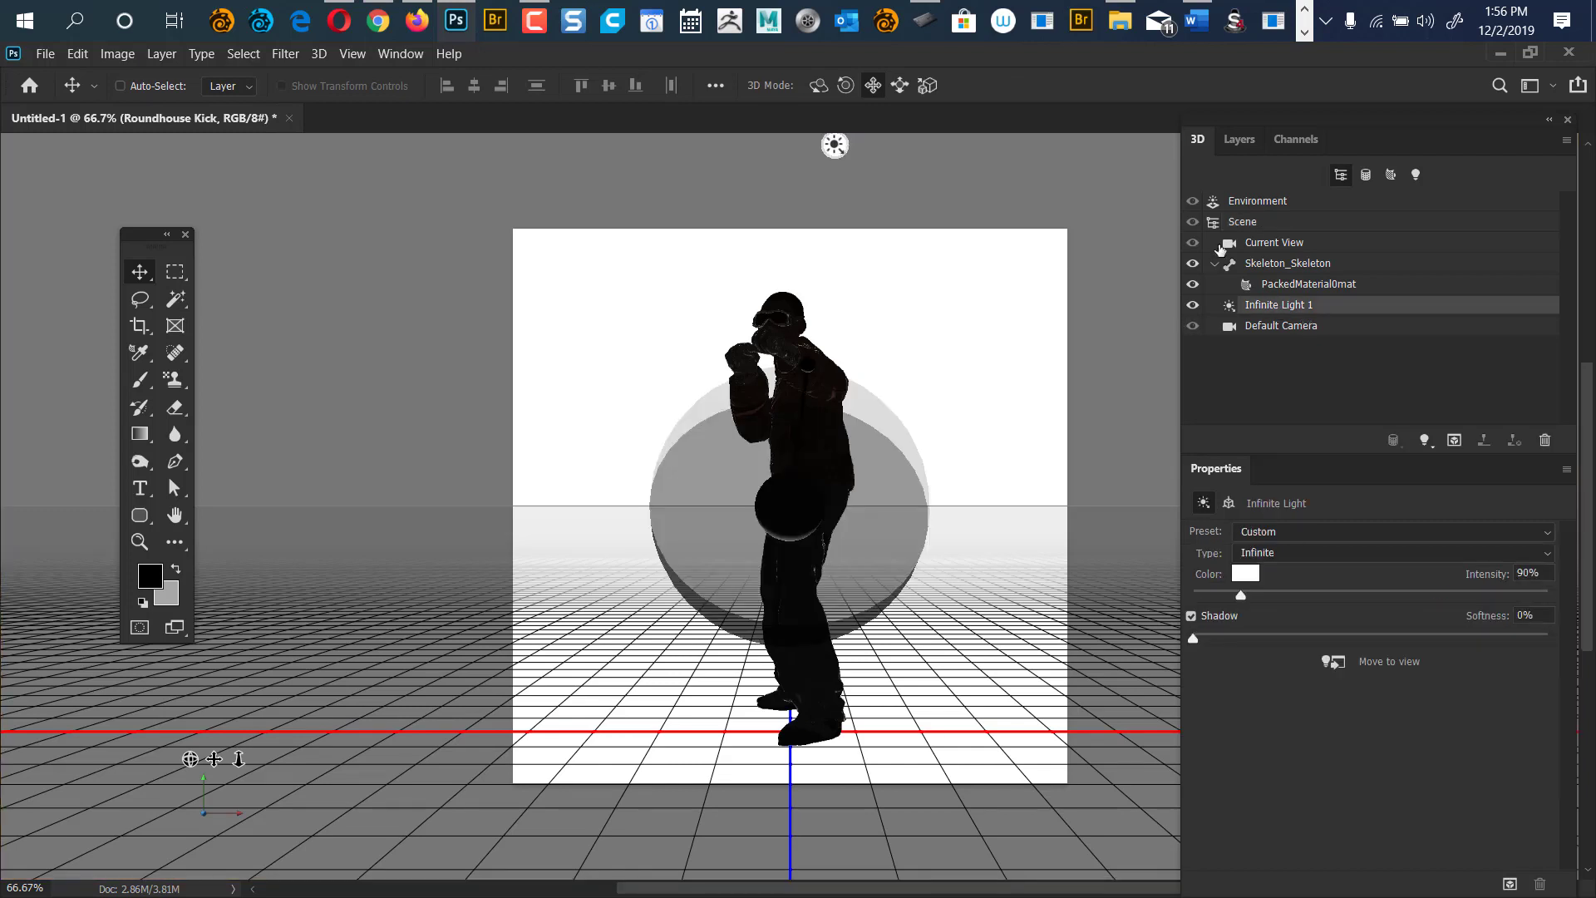
{"action": "left_click_drag", "start_coordinate": [957, 457], "coordinate": [769, 601]}
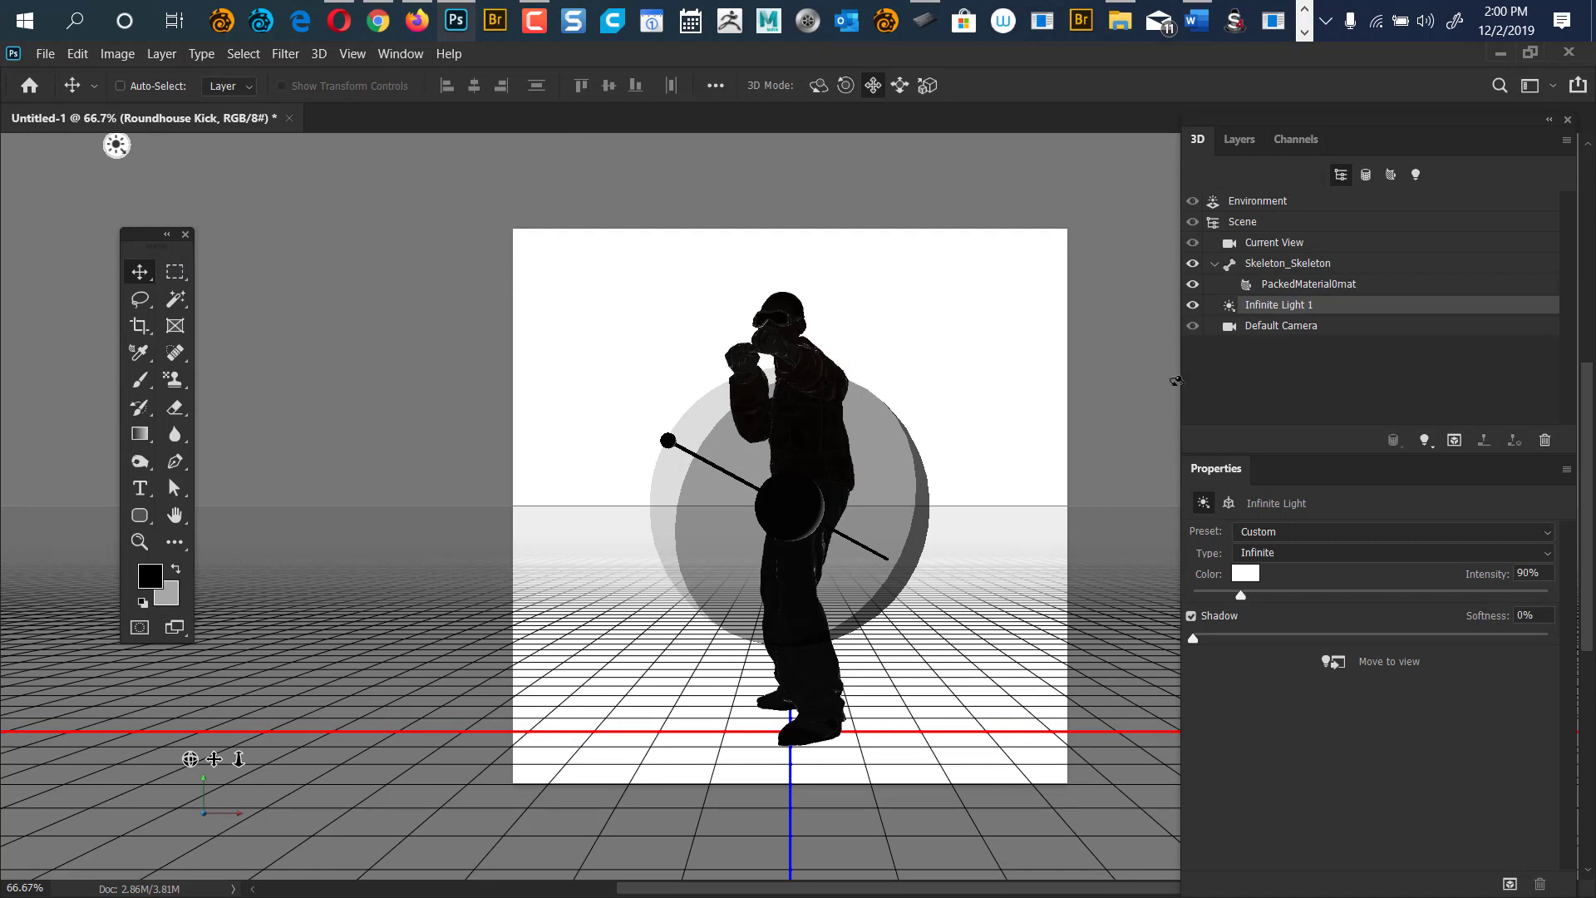
Rotate Infinite Light 1 again, set the Environment's IBL intensity to 240%, and select Skeleton_Skeleton.
{"action": "mouse_move", "coordinate": [887, 537]}
{"action": "left_mouse_down"}
{"action": "mouse_move", "coordinate": [871, 491]}
{"action": "mouse_move", "coordinate": [715, 499]}
{"action": "mouse_move", "coordinate": [534, 474]}
{"action": "mouse_move", "coordinate": [562, 364]}
{"action": "mouse_move", "coordinate": [608, 411]}
{"action": "mouse_move", "coordinate": [615, 467]}
{"action": "mouse_move", "coordinate": [635, 459]}
{"action": "mouse_move", "coordinate": [586, 456]}
{"action": "mouse_move", "coordinate": [915, 613]}
{"action": "mouse_move", "coordinate": [873, 620]}
{"action": "mouse_move", "coordinate": [891, 616]}
{"action": "mouse_move", "coordinate": [742, 445]}
{"action": "mouse_move", "coordinate": [762, 442]}
{"action": "left_mouse_up"}
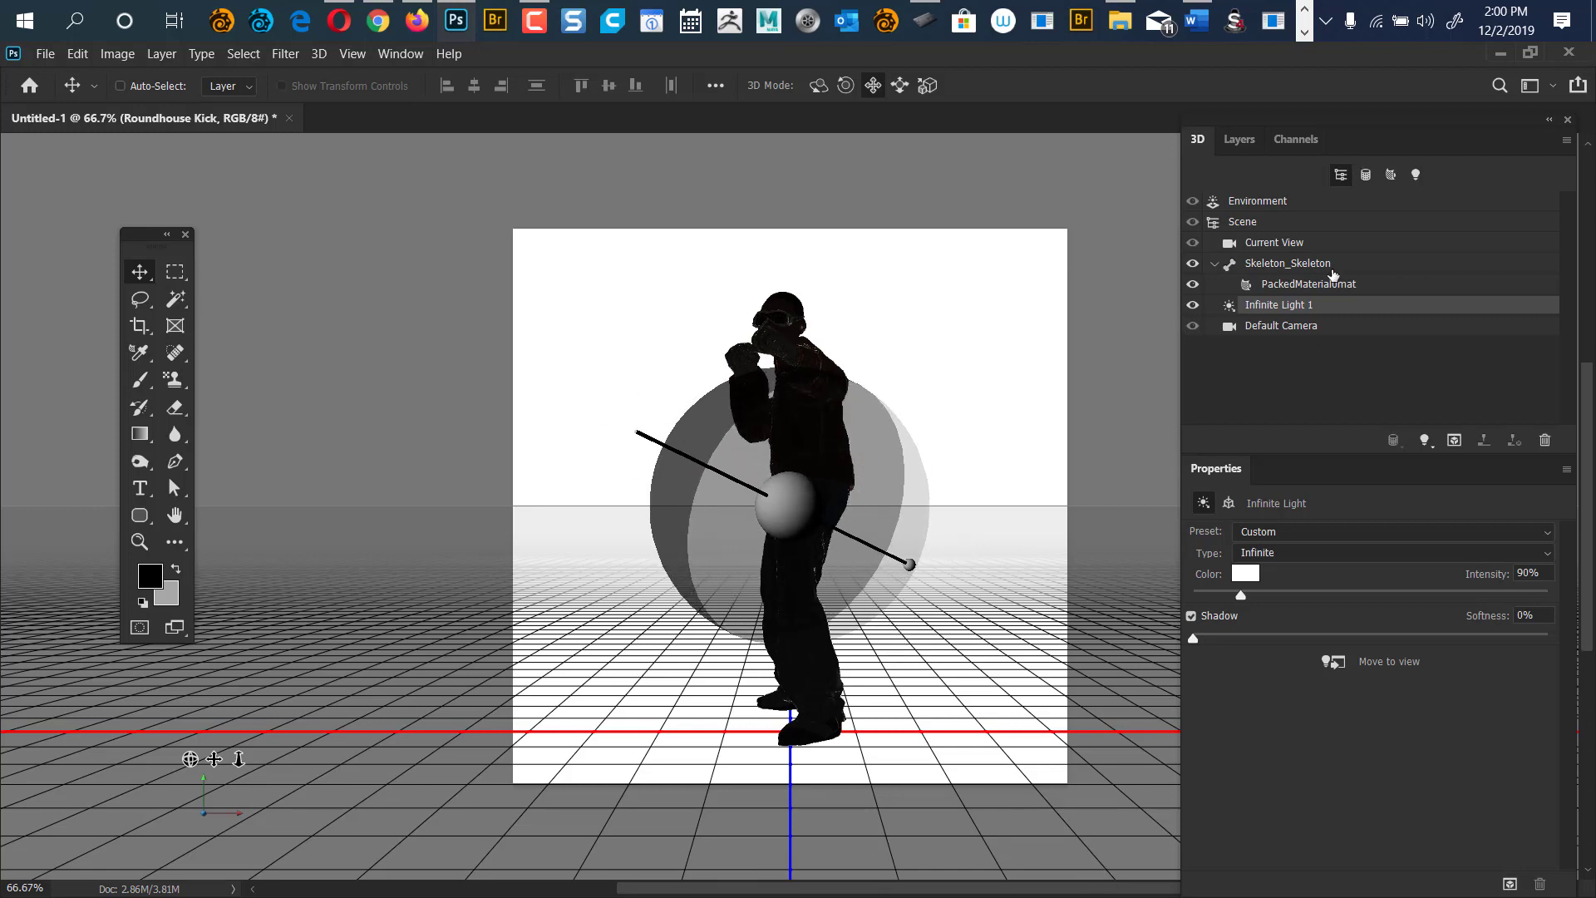
{"action": "left_click", "coordinate": [1259, 201]}
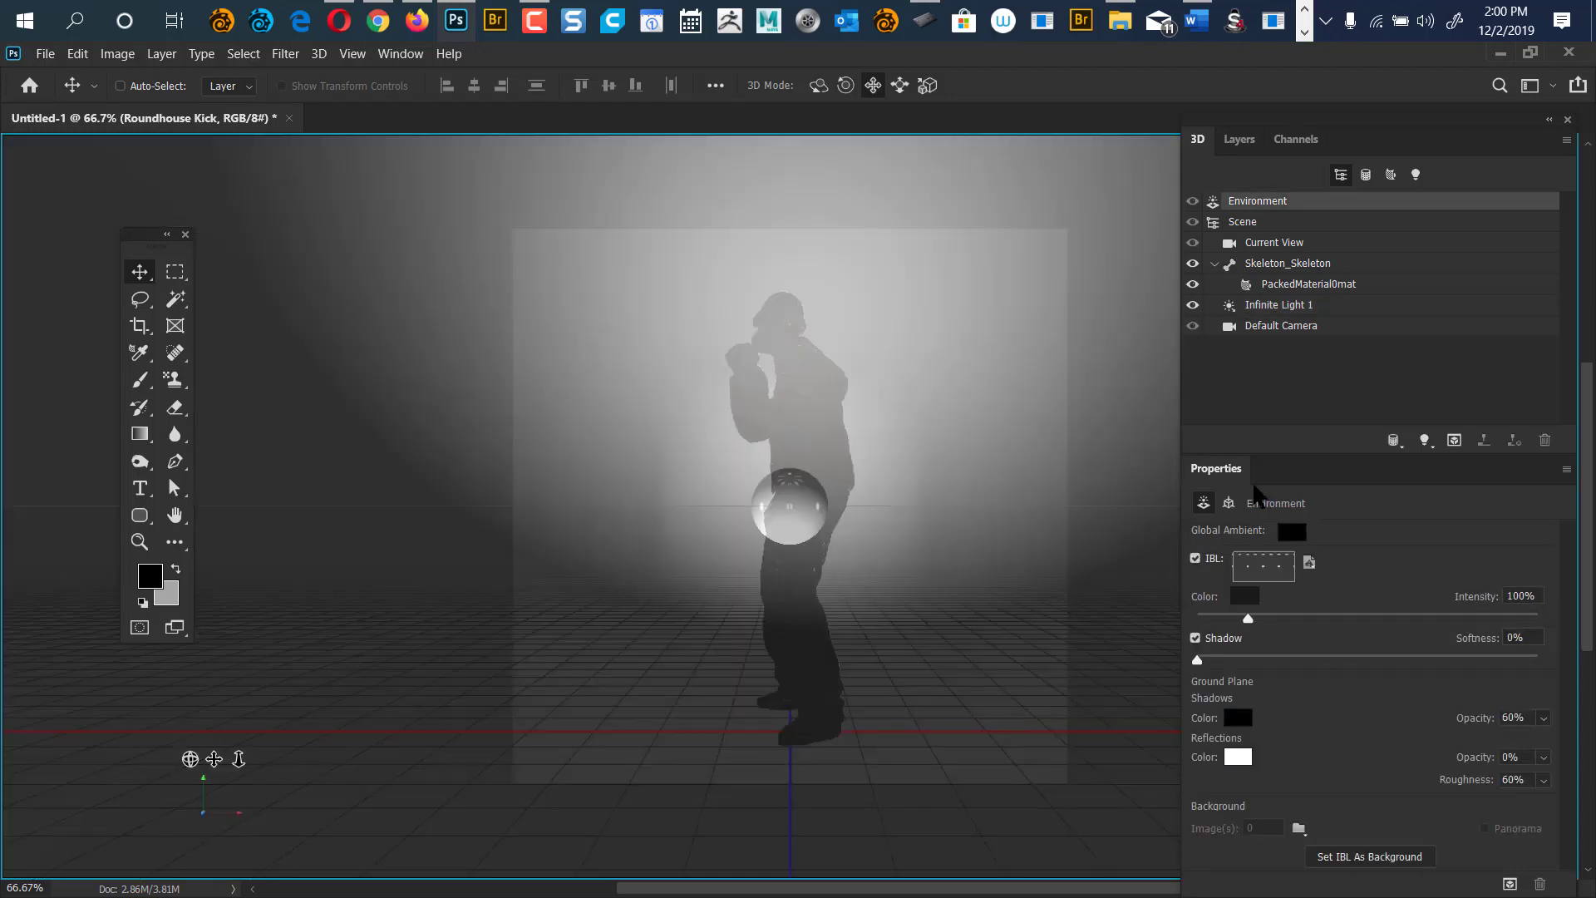
{"action": "left_click_drag", "start_coordinate": [1248, 618], "coordinate": [1306, 618]}
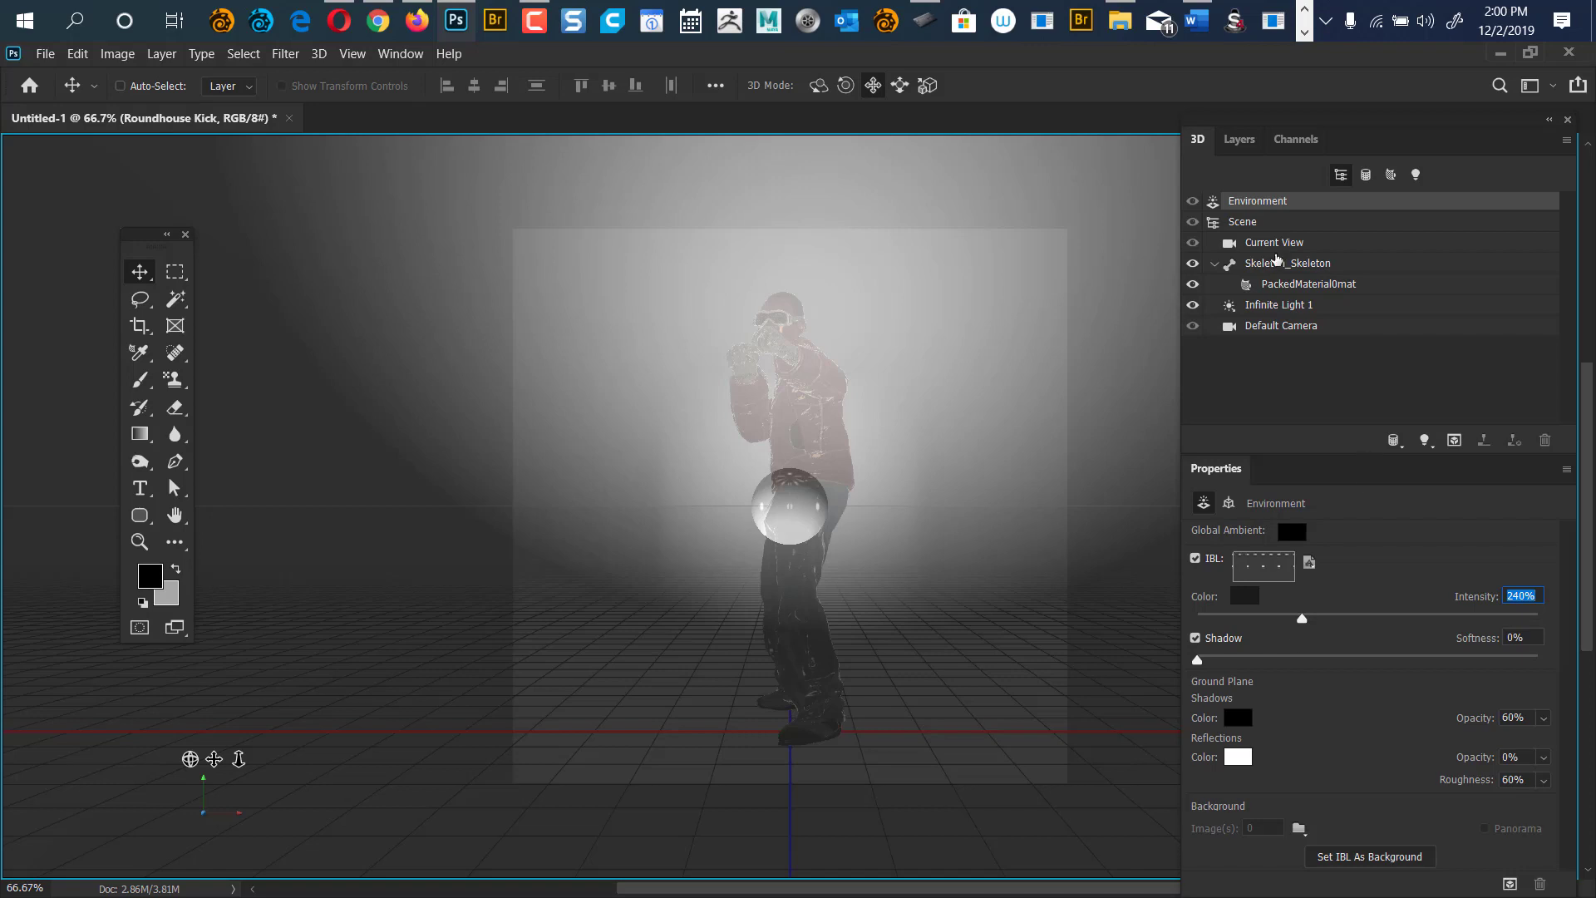
{"action": "left_click", "coordinate": [1278, 261]}
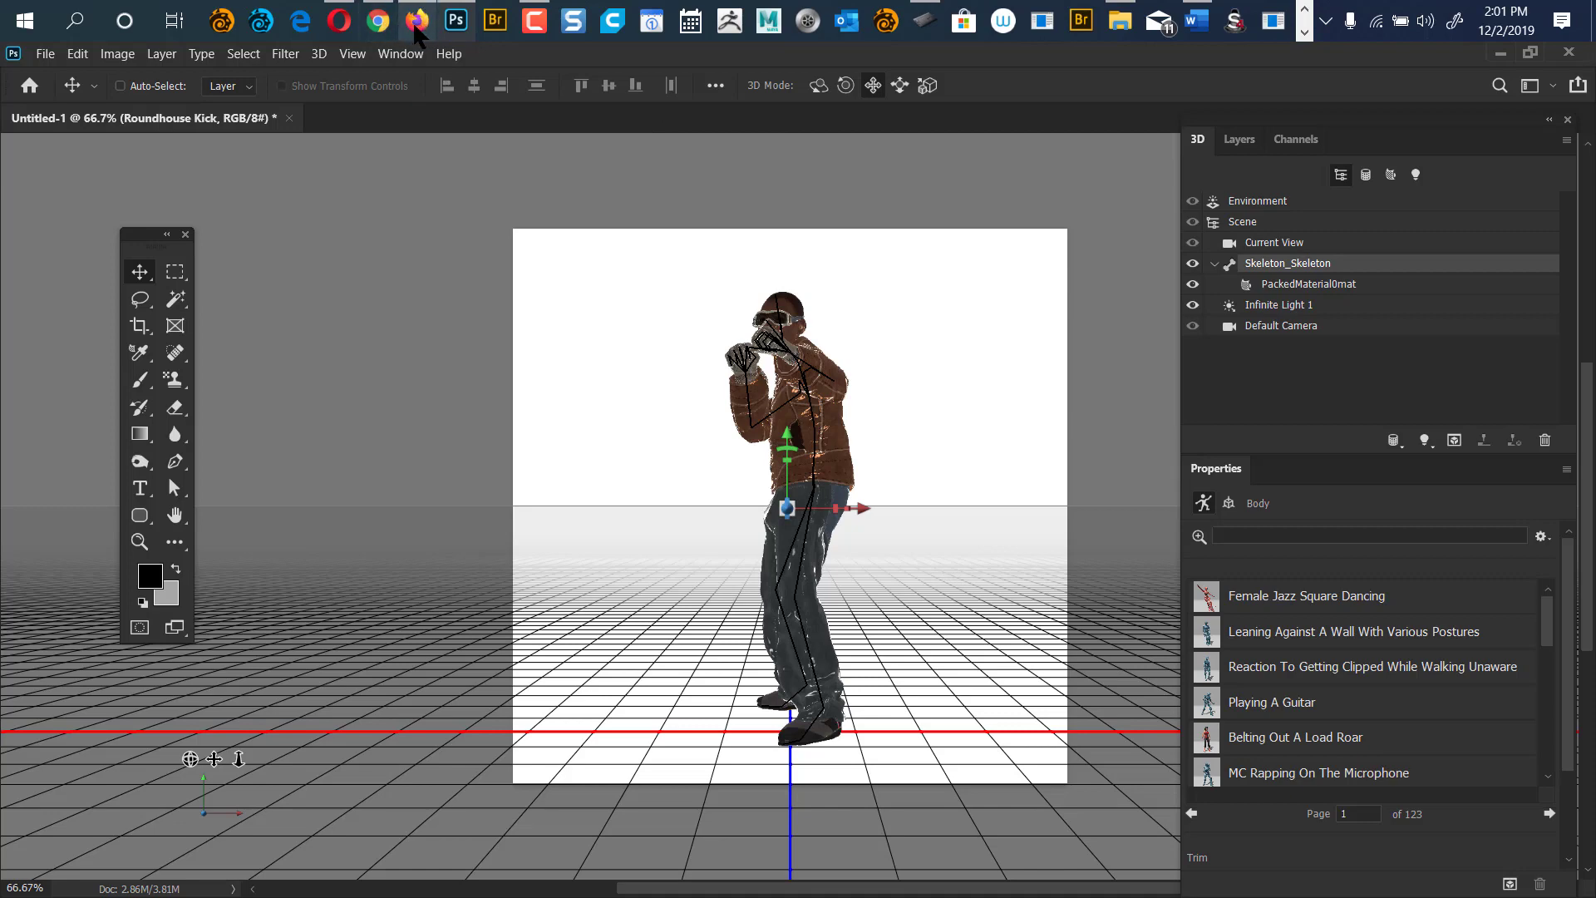
{"action": "mouse_move", "coordinate": [339, 20]}
{"action": "left_click", "coordinate": [340, 83]}
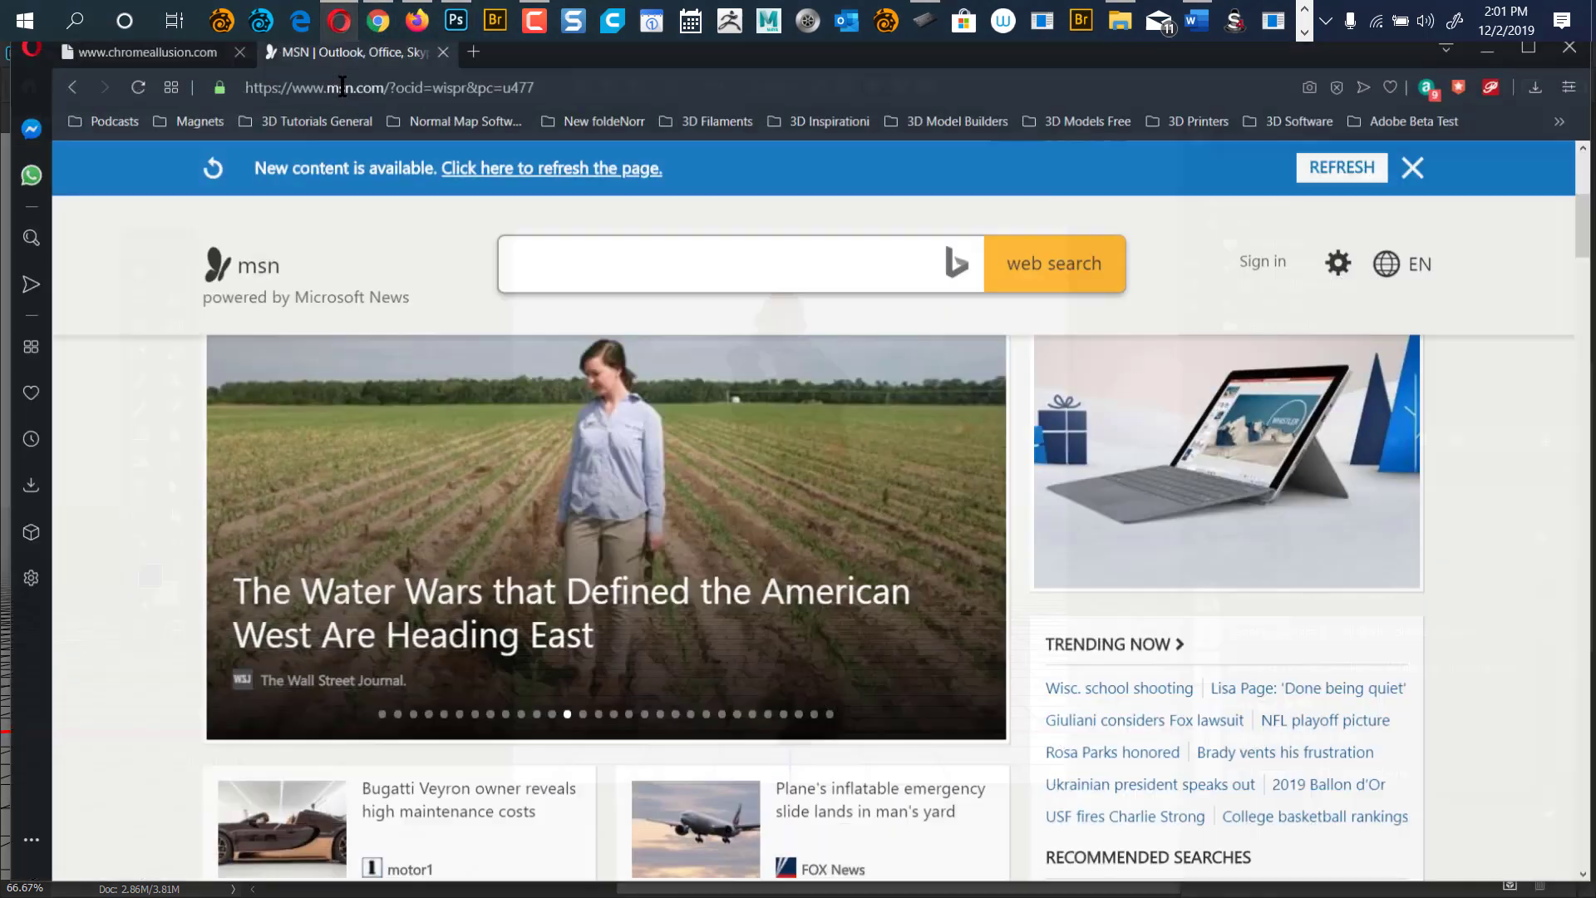
{"action": "key", "text": "ctrl+t"}
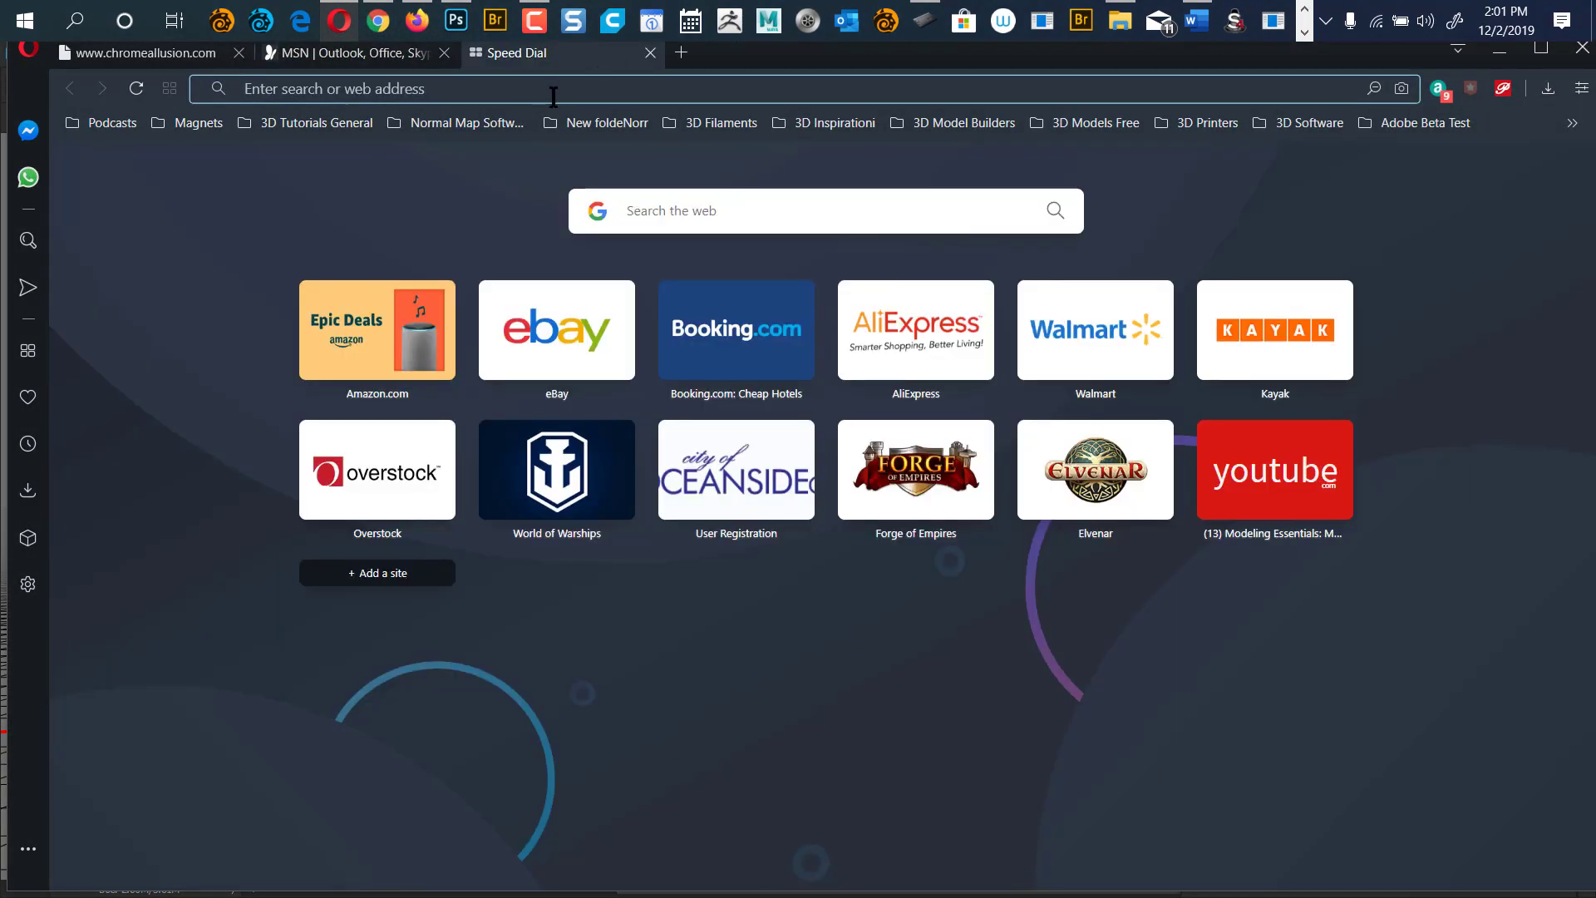
{"action": "type", "text": "www.google.com"}
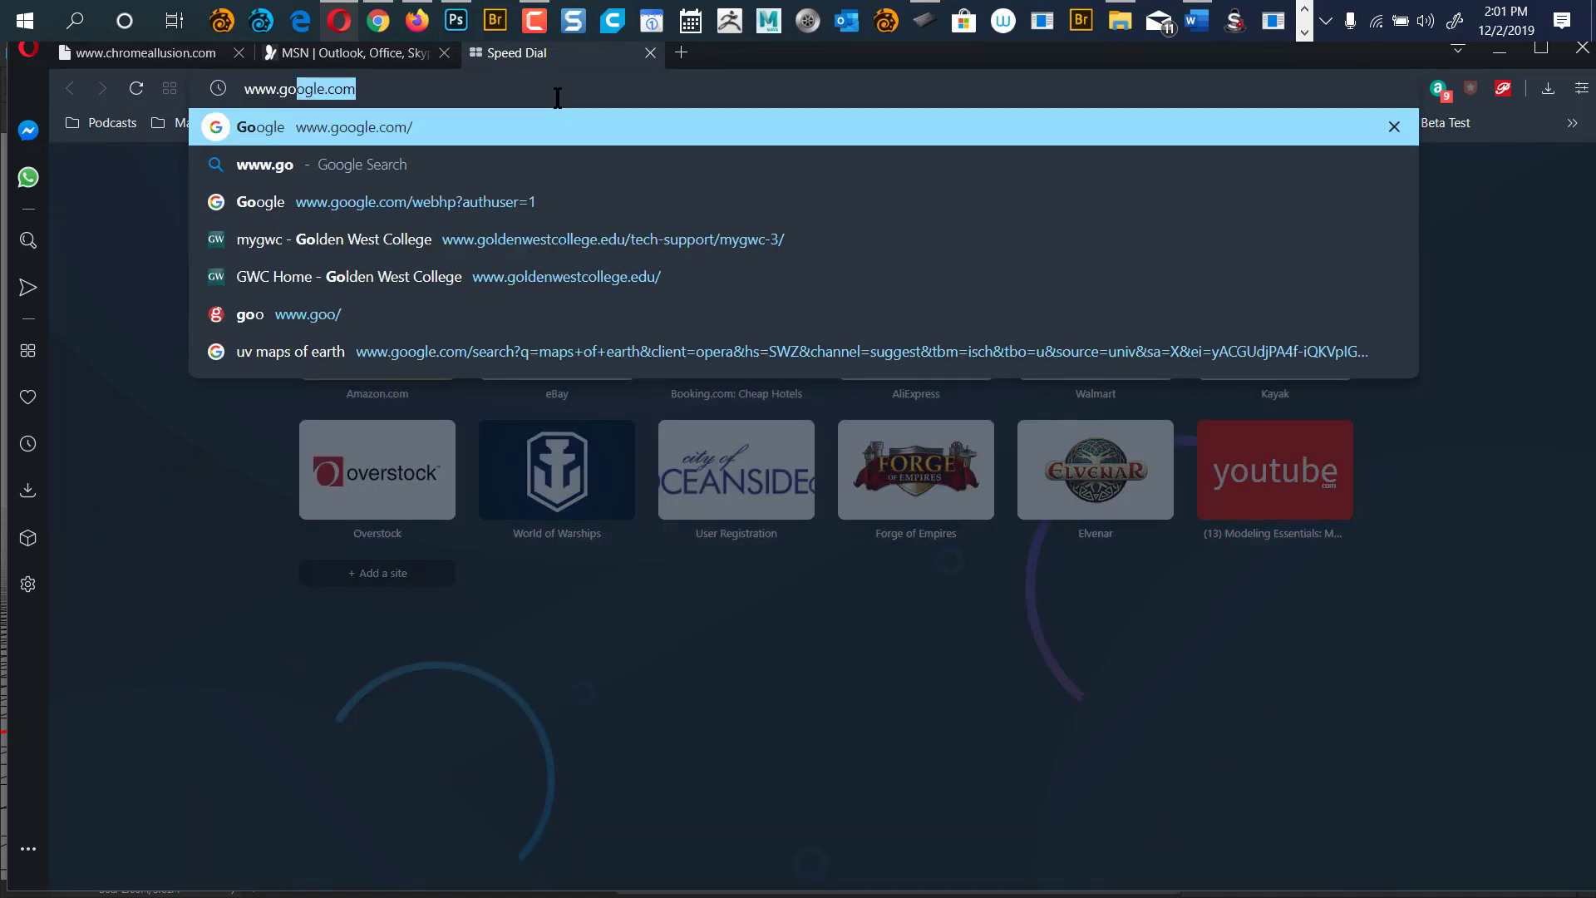
{"action": "key", "text": "Return"}
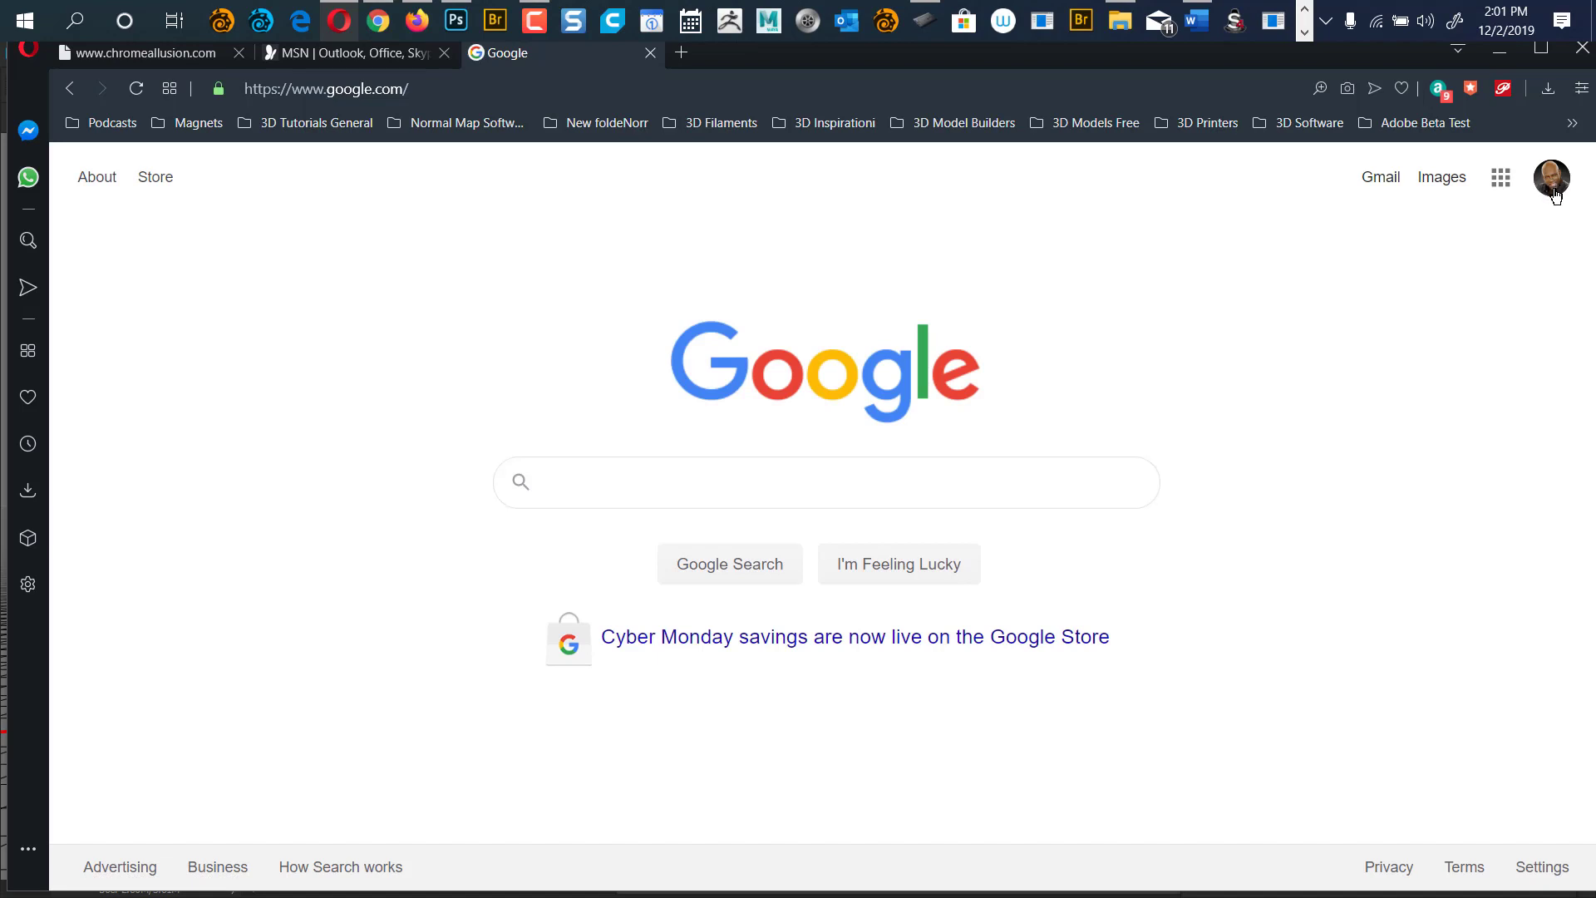
Switch to the other signed-in Google account and open its Google Drive.
{"action": "left_click", "coordinate": [1555, 192]}
{"action": "left_click", "coordinate": [1297, 503]}
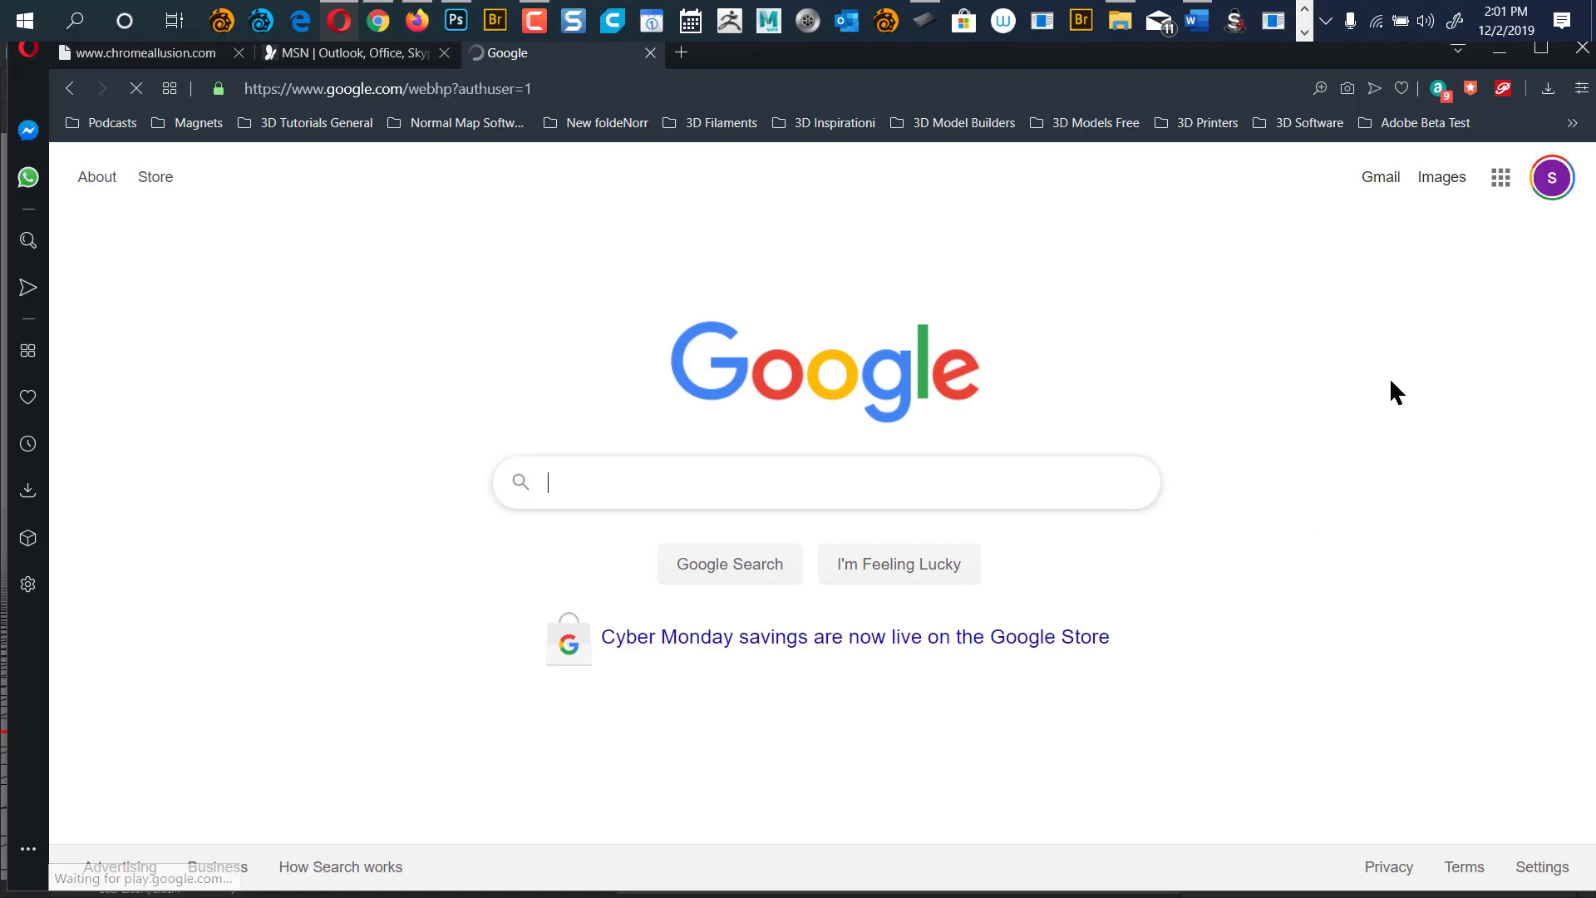
{"action": "left_click", "coordinate": [1501, 177]}
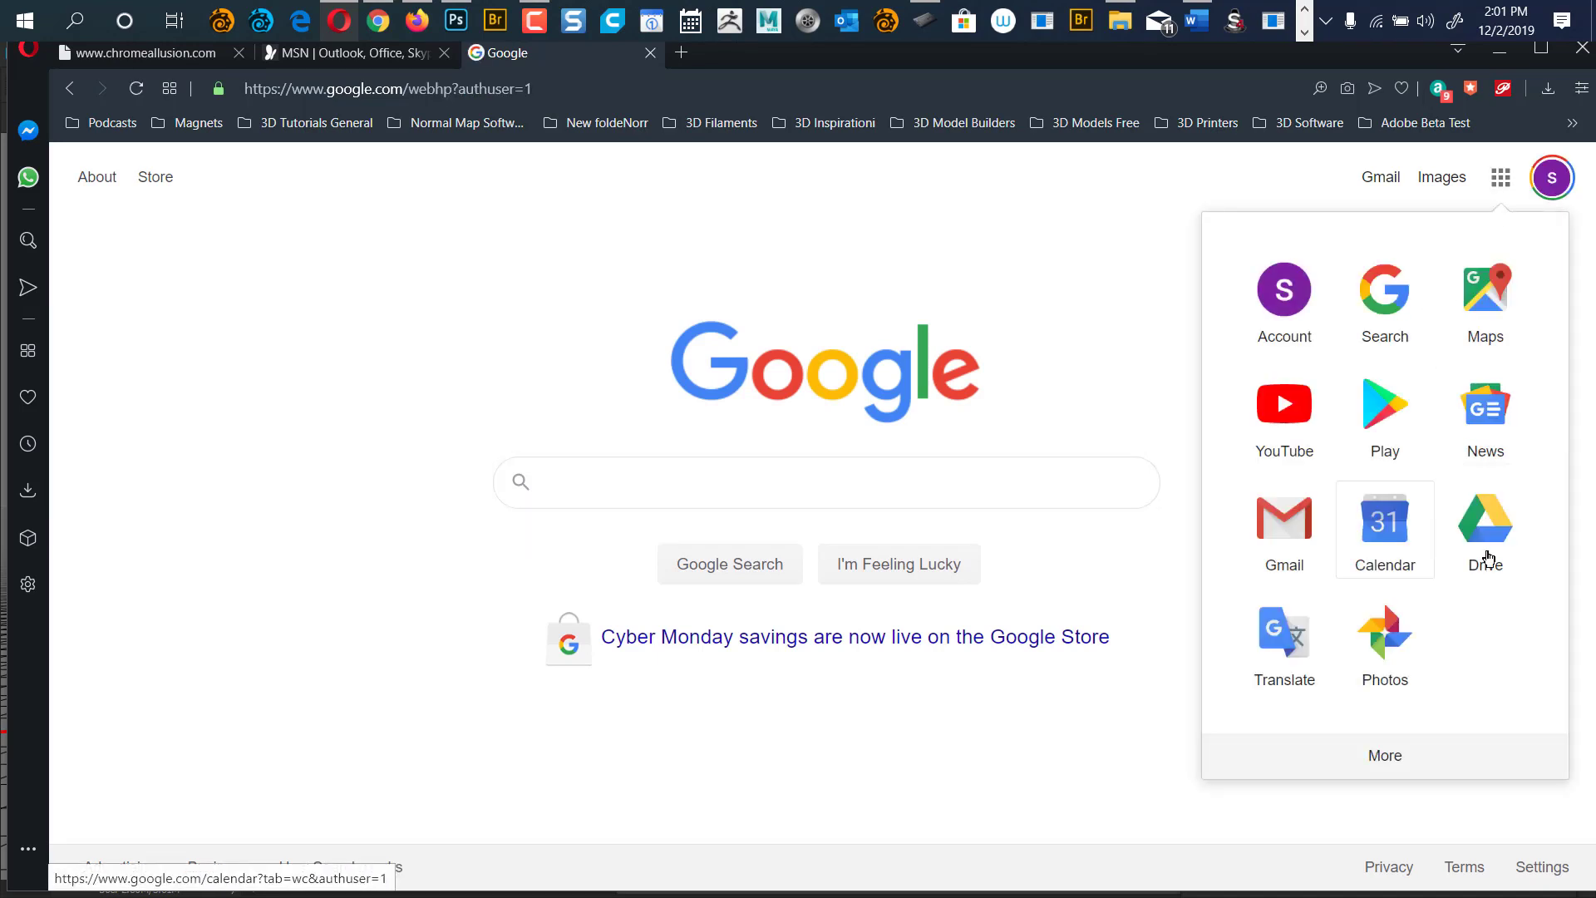
{"action": "left_click", "coordinate": [1475, 532]}
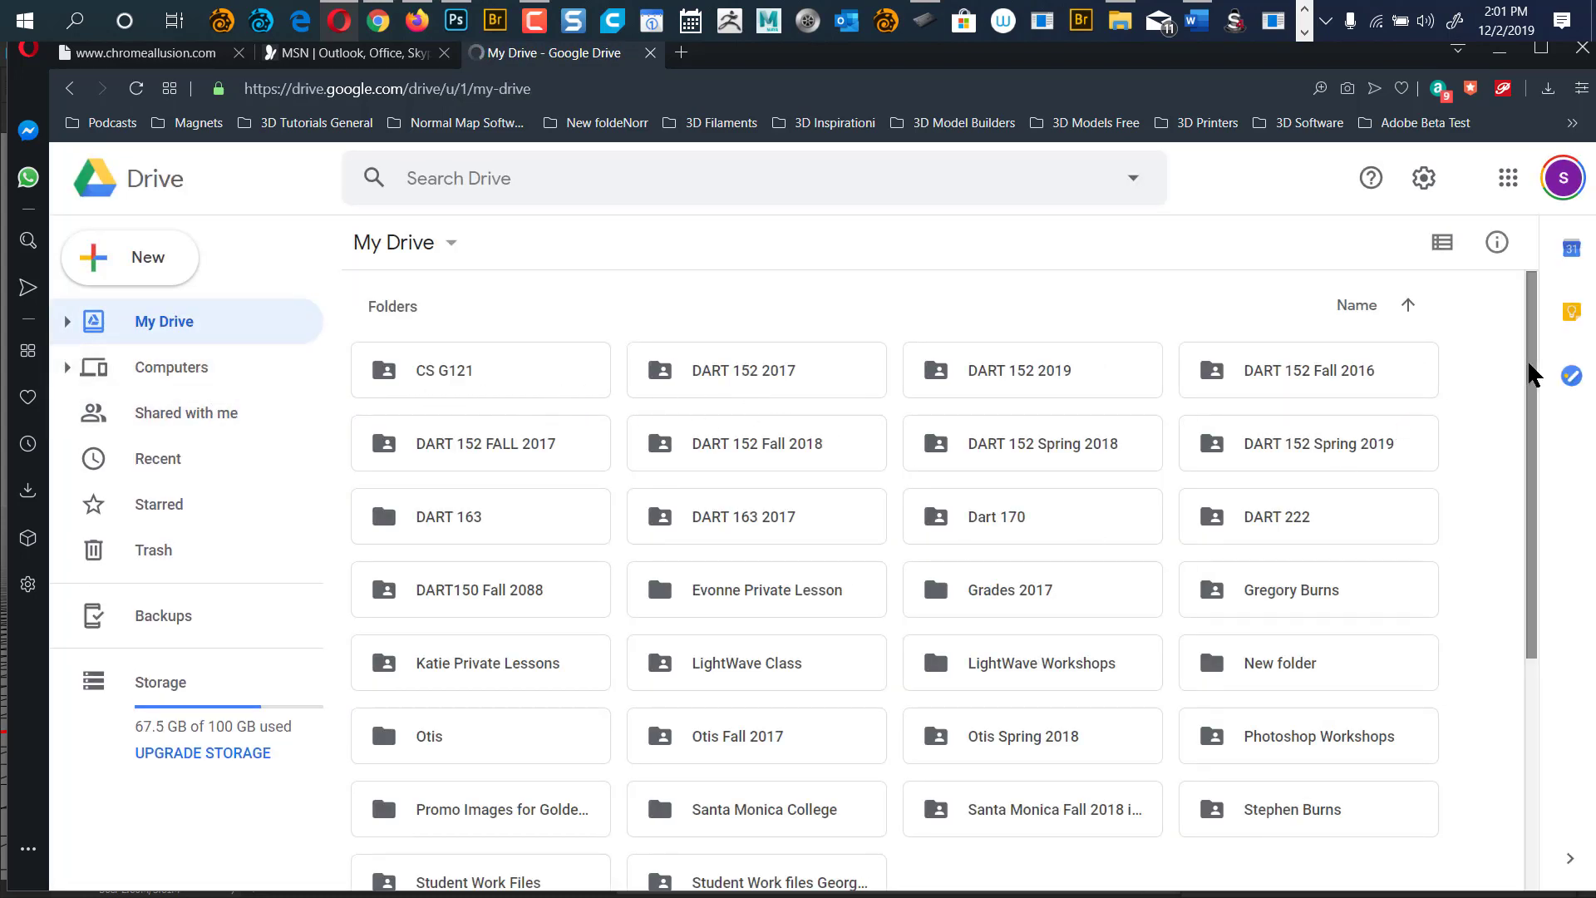
Open the 3D folder inside the Student Work Files folder in Drive.
{"action": "scroll", "coordinate": [1480, 615], "scroll_direction": "down", "scroll_amount": 5}
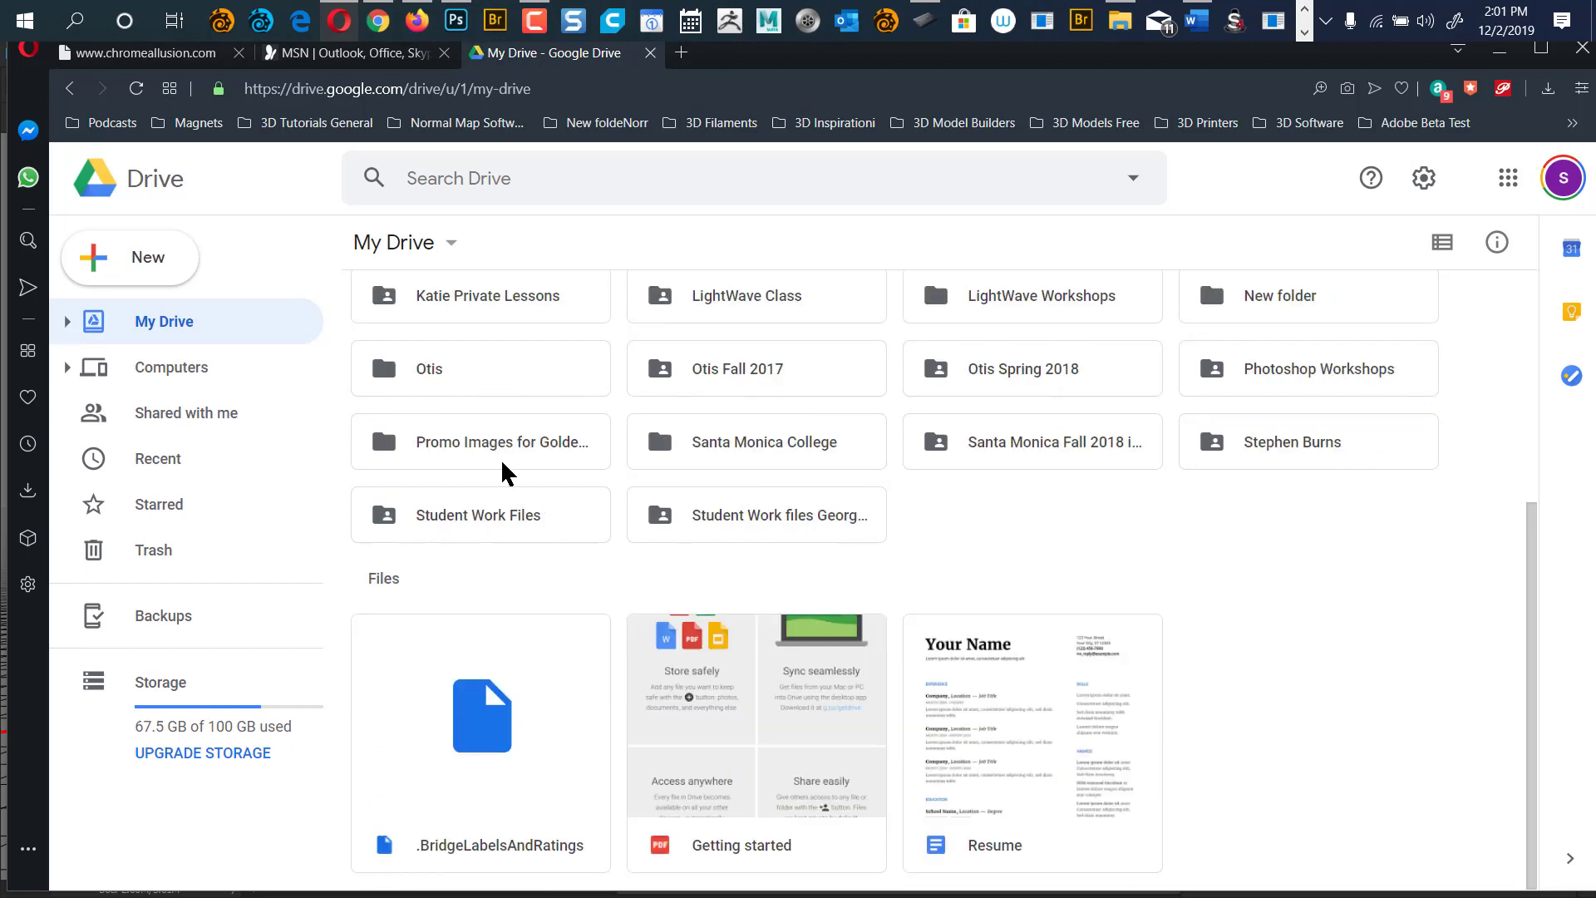
{"action": "double_click", "coordinate": [493, 517]}
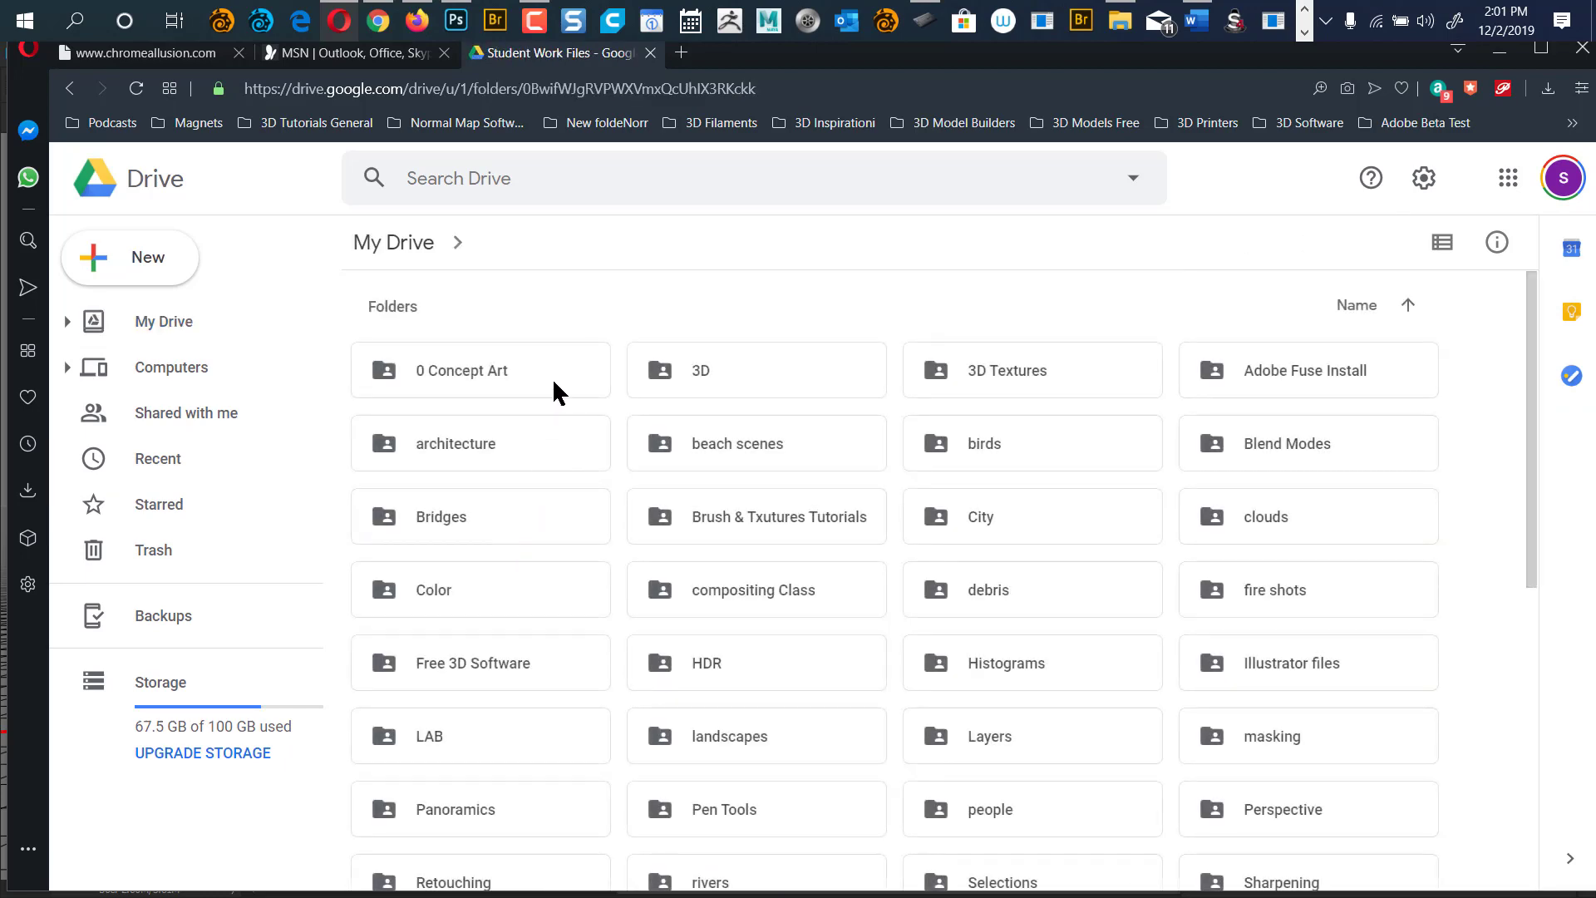
{"action": "left_click", "coordinate": [725, 374]}
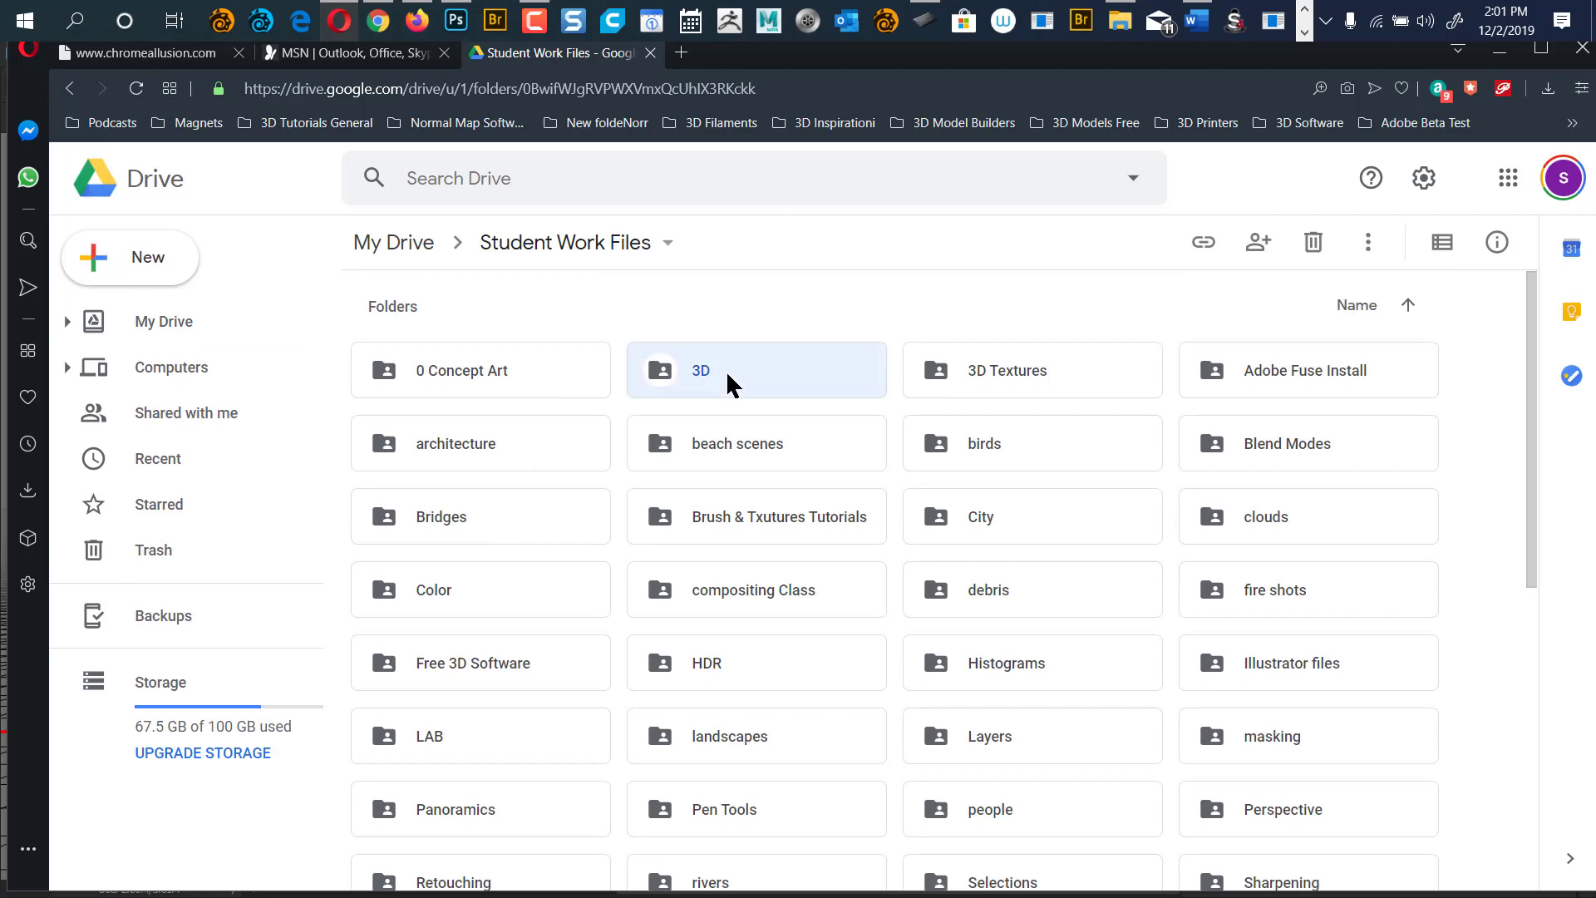
{"action": "double_click", "coordinate": [669, 372]}
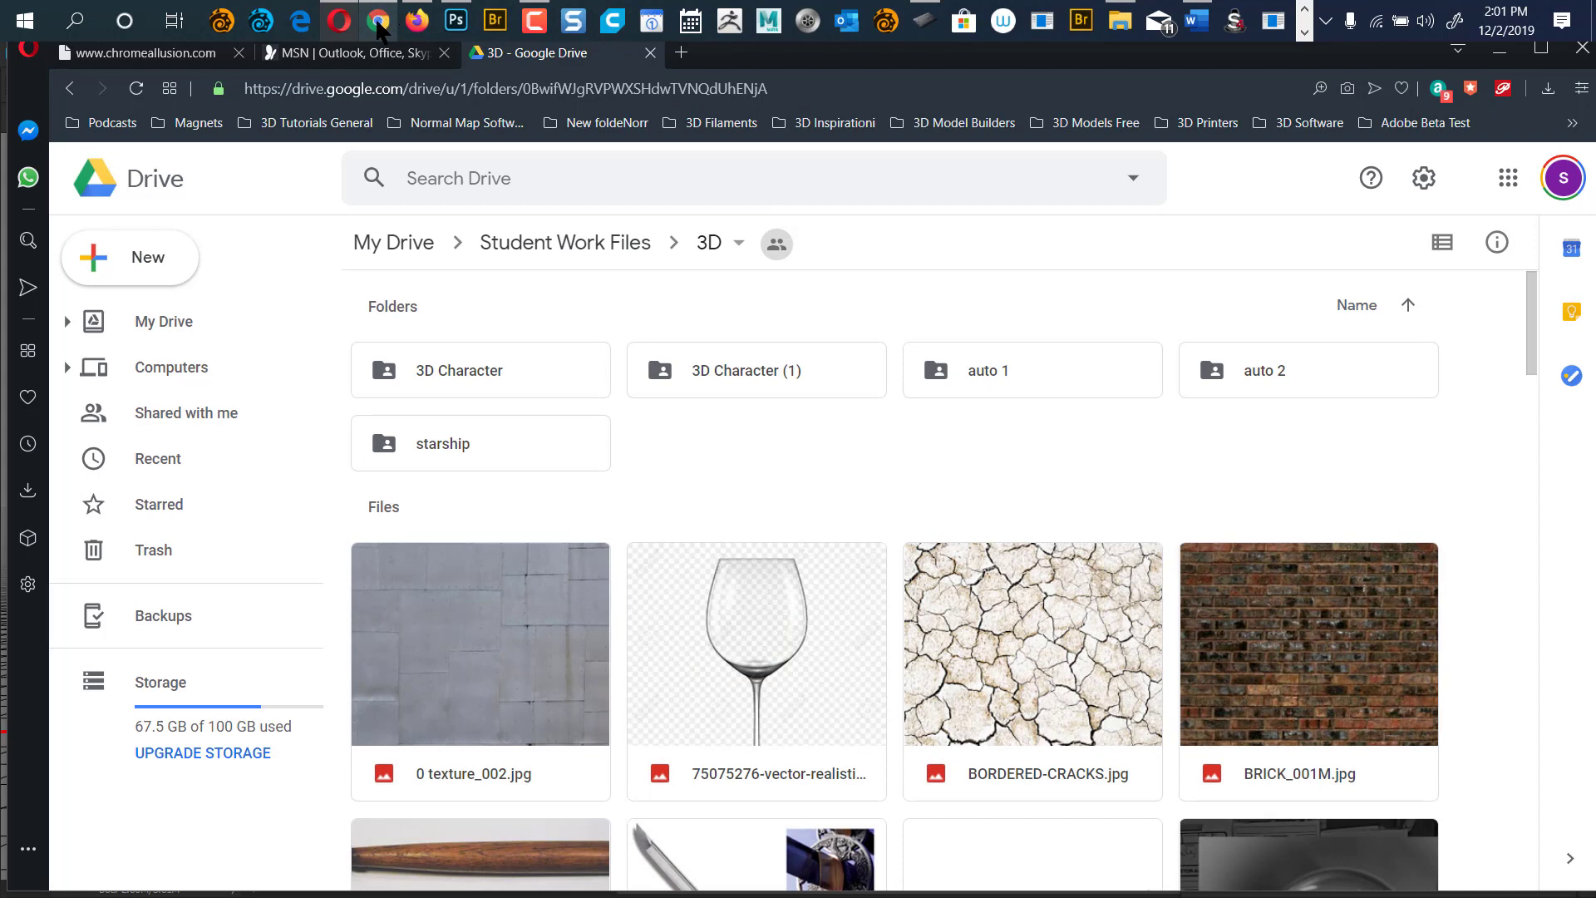
Upload Roundhouse Kick.zip from the Desktop's 3d character folder to the open Drive folder.
{"action": "left_click", "coordinate": [1119, 21]}
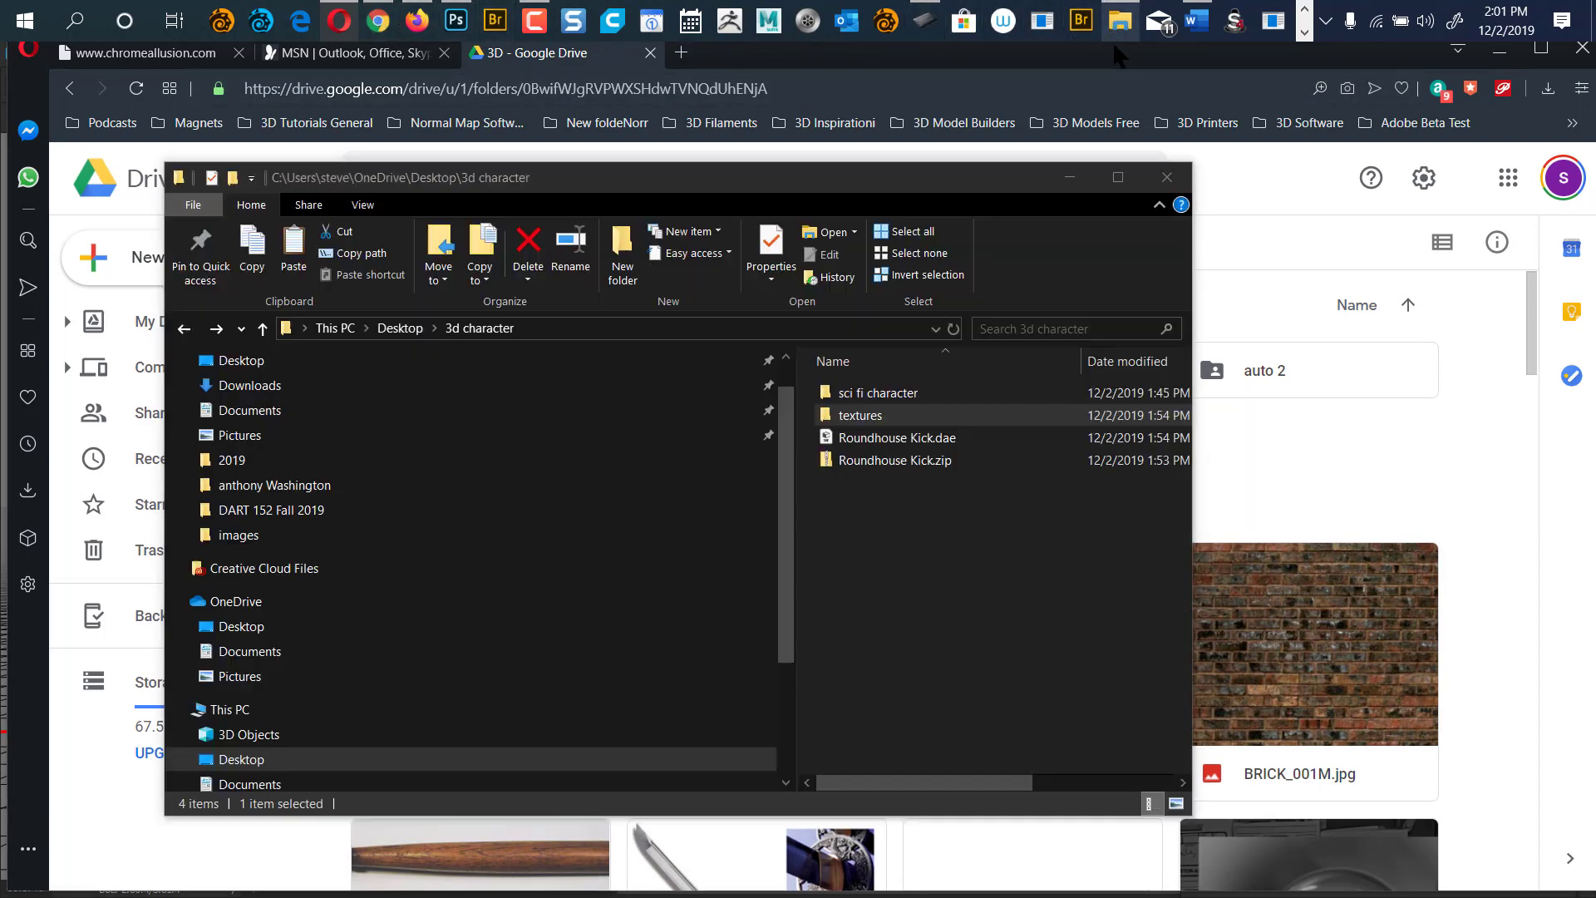
{"action": "left_click", "coordinate": [848, 463]}
{"action": "left_click_drag", "start_coordinate": [831, 465], "coordinate": [997, 550]}
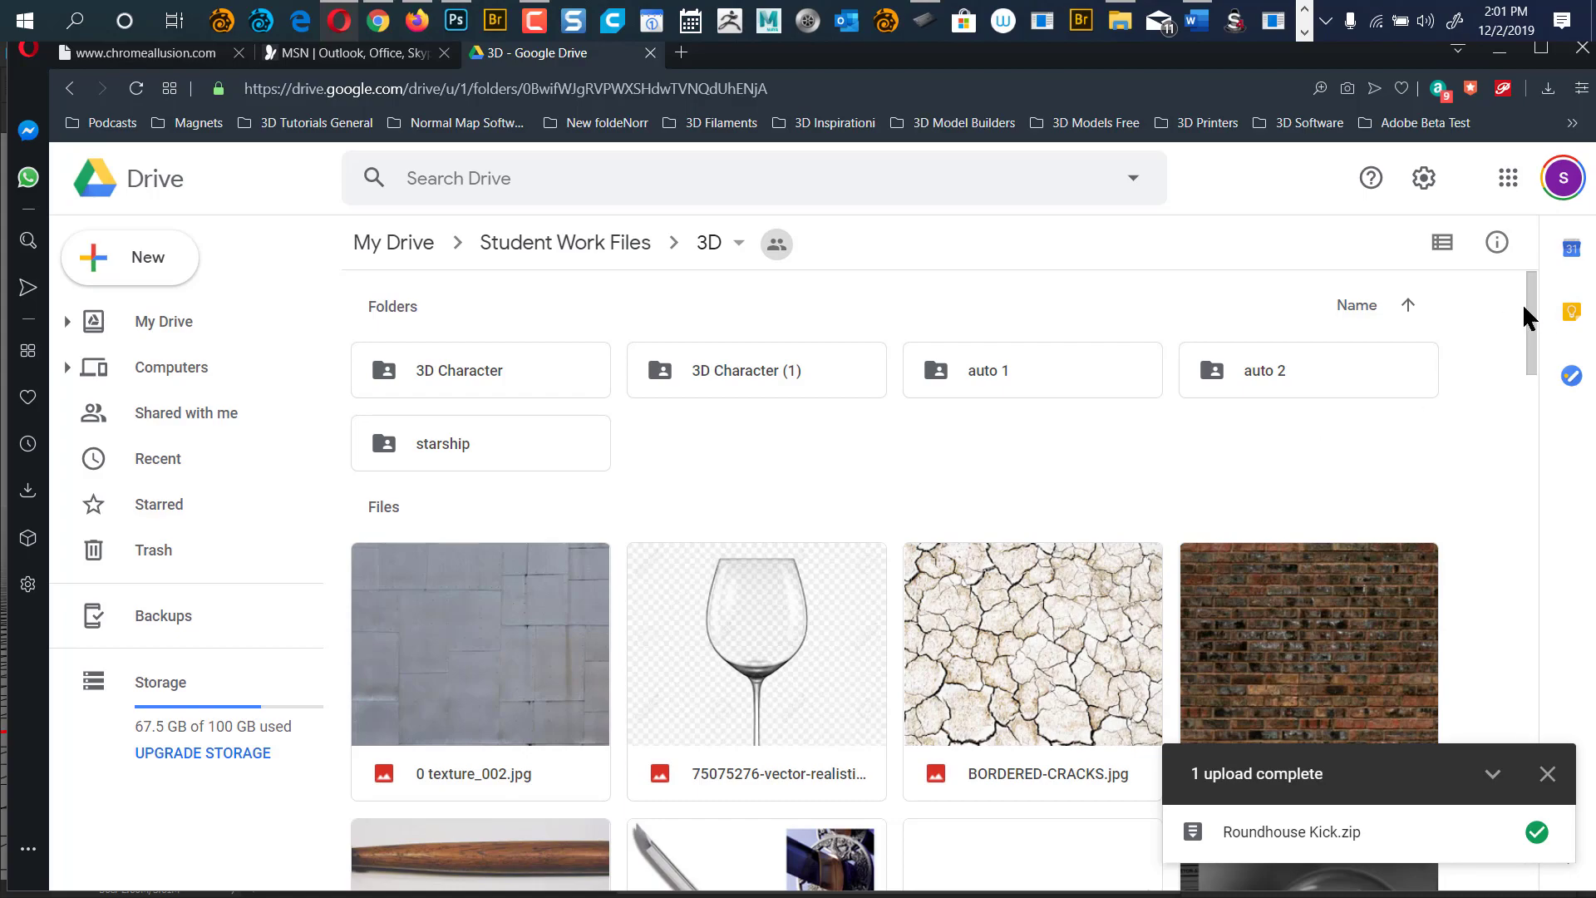
Examine the uploaded zip and the reference images and textures in the Drive 3D folder, and dismiss the upload notice.
{"action": "left_click_drag", "start_coordinate": [1533, 316], "coordinate": [1456, 723]}
{"action": "scroll", "coordinate": [1453, 720], "scroll_direction": "down", "scroll_amount": 13}
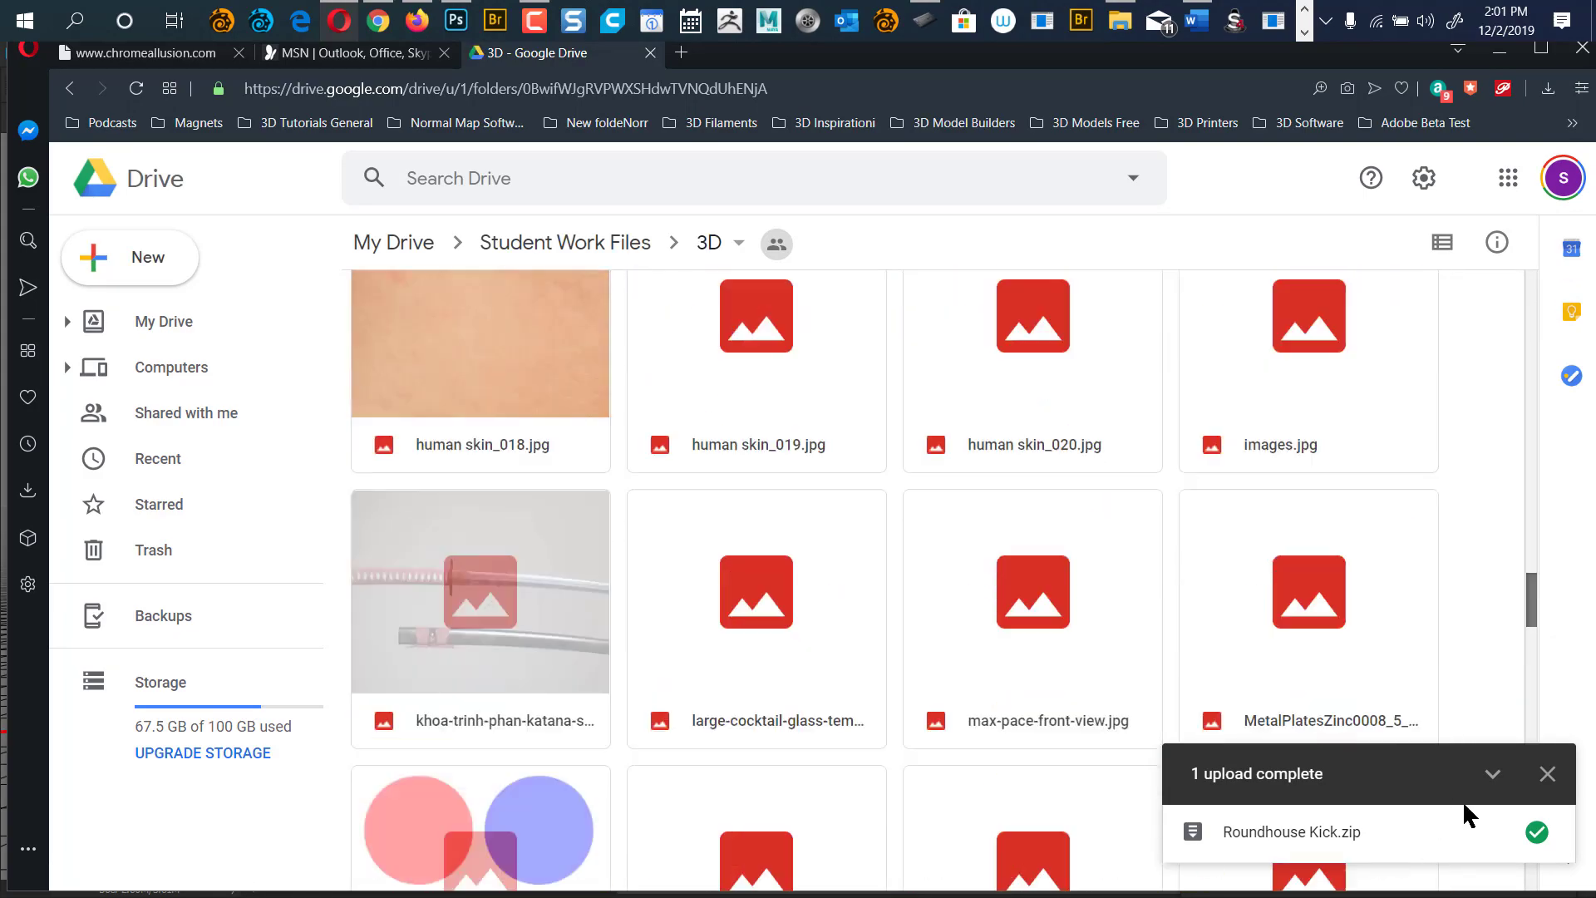
{"action": "scroll", "coordinate": [1475, 841], "scroll_direction": "down", "scroll_amount": 11}
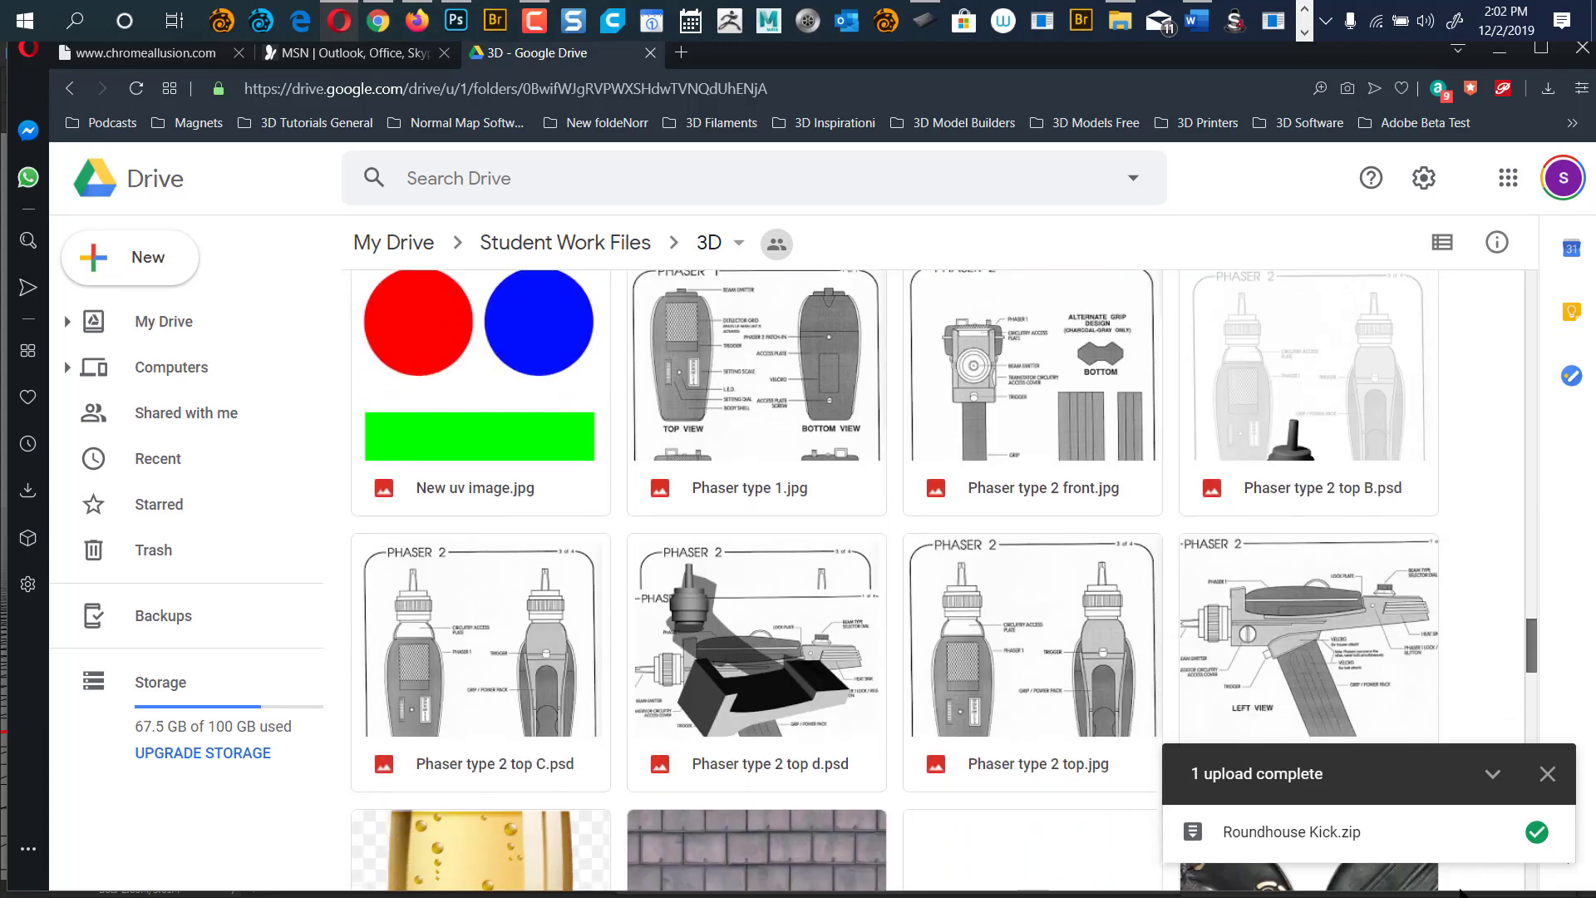
{"action": "scroll", "coordinate": [671, 490], "scroll_direction": "up", "scroll_amount": 1}
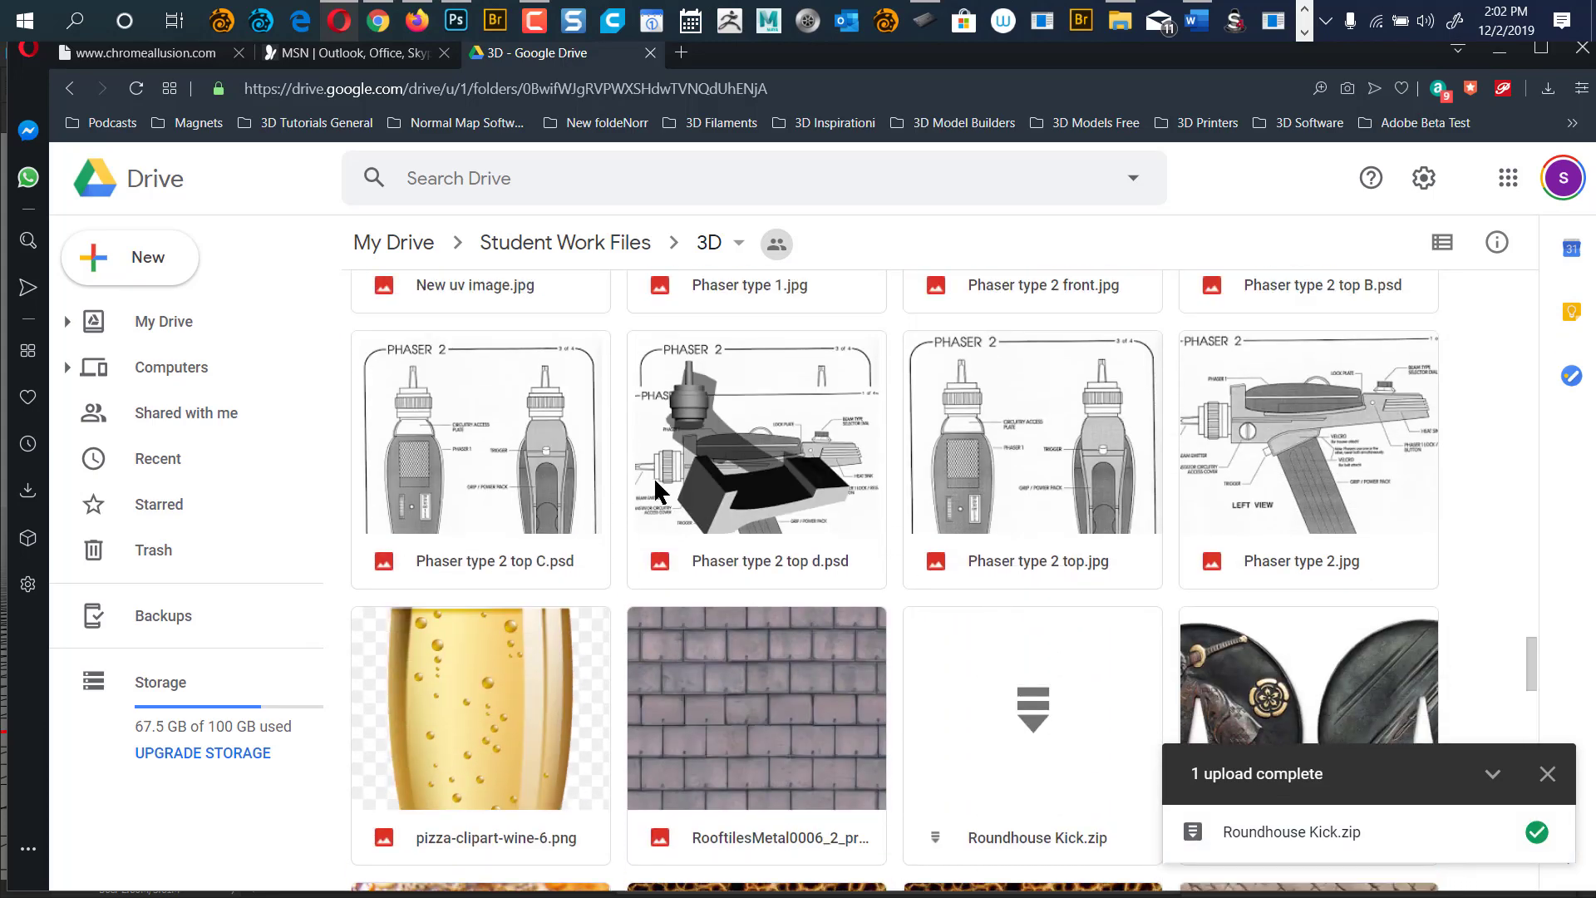
{"action": "left_click_drag", "start_coordinate": [511, 489], "coordinate": [787, 488]}
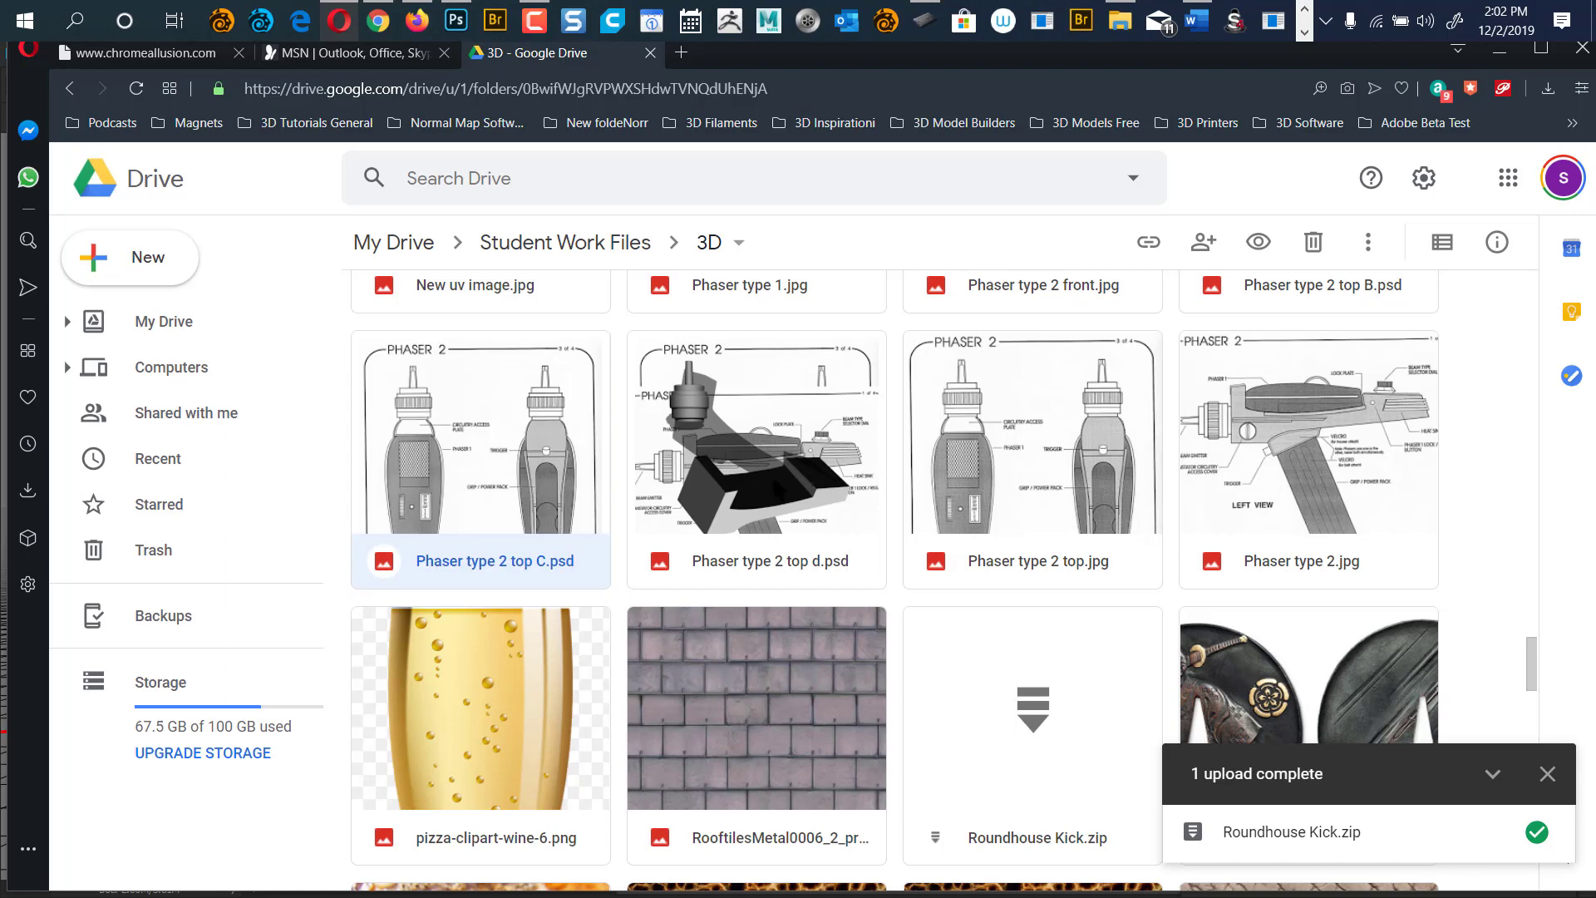
{"action": "left_click", "coordinate": [826, 491]}
{"action": "left_click", "coordinate": [1021, 465]}
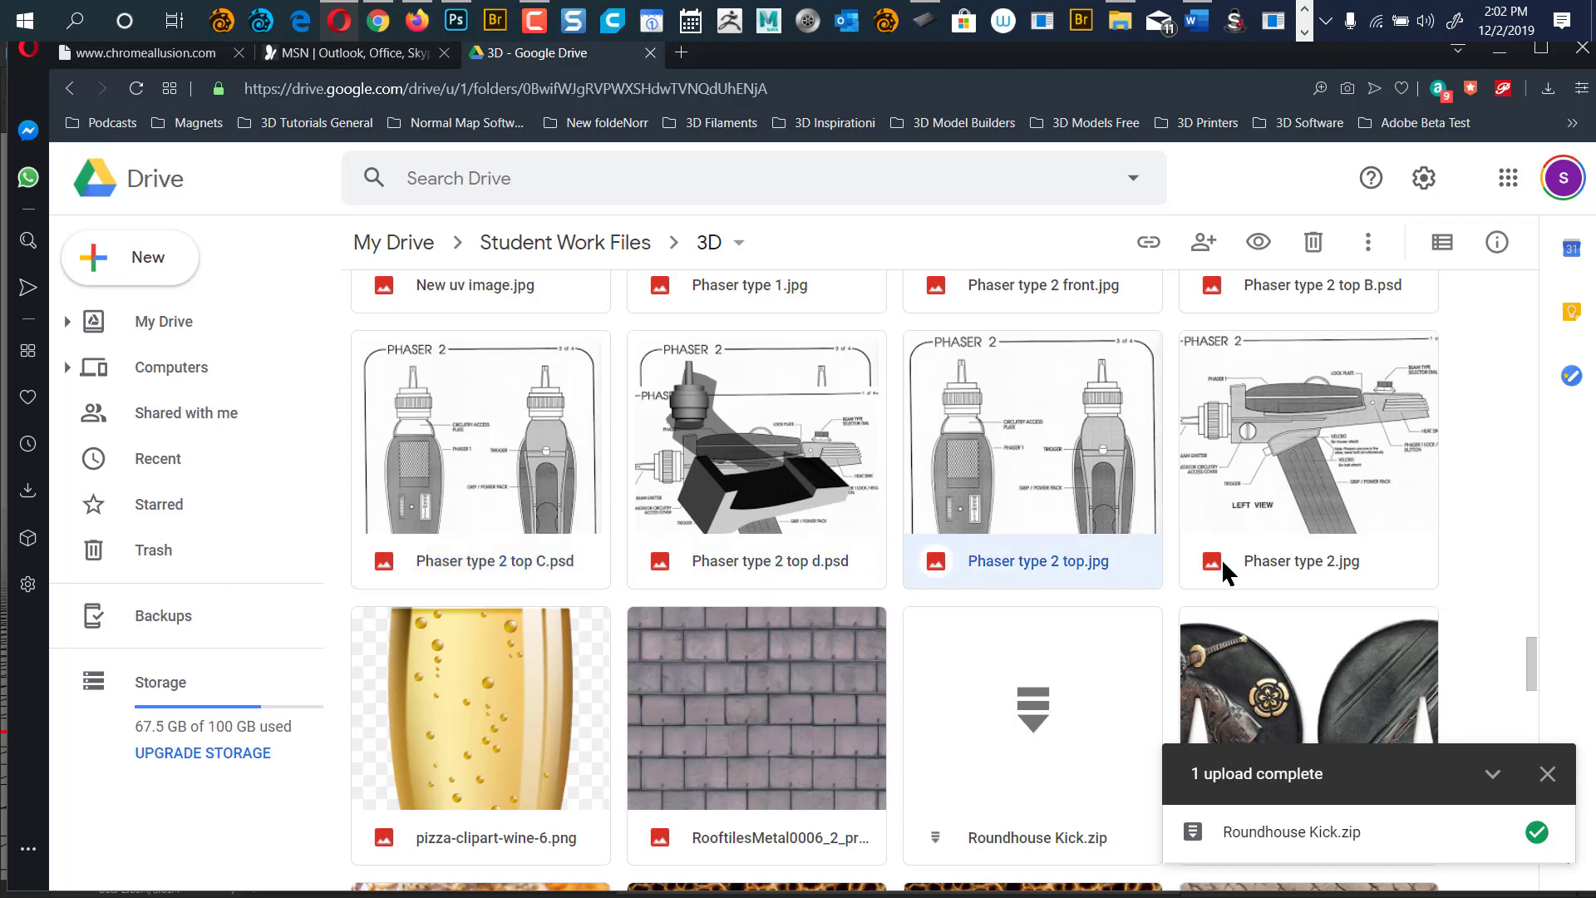
{"action": "left_click_drag", "start_coordinate": [1527, 657], "coordinate": [1502, 766]}
{"action": "left_click", "coordinate": [797, 577]}
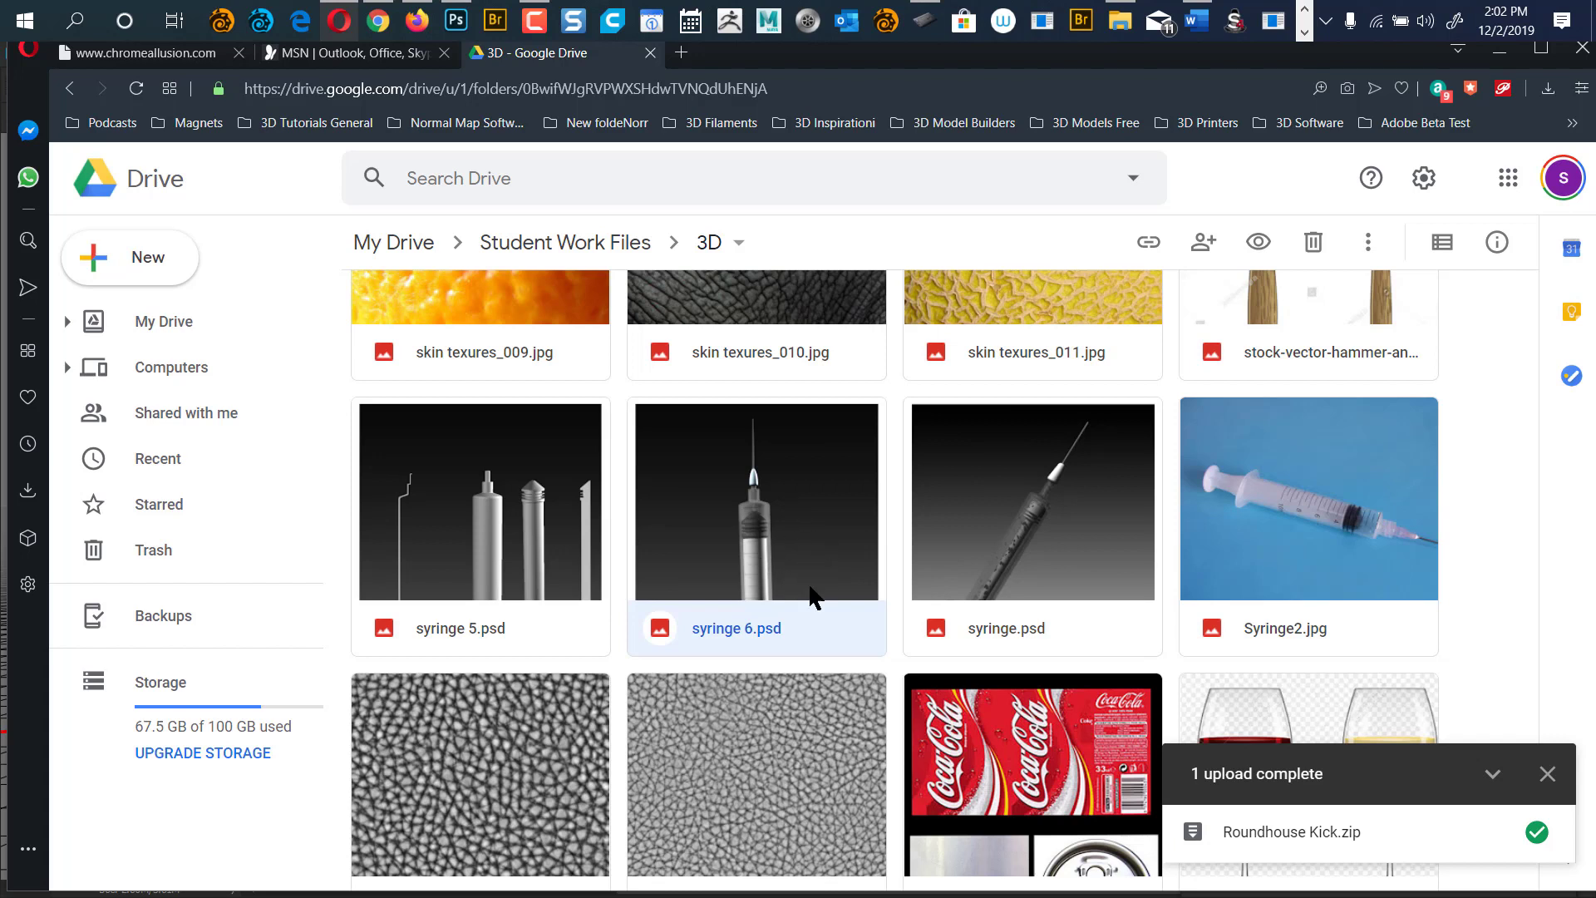
{"action": "left_click", "coordinate": [1546, 773]}
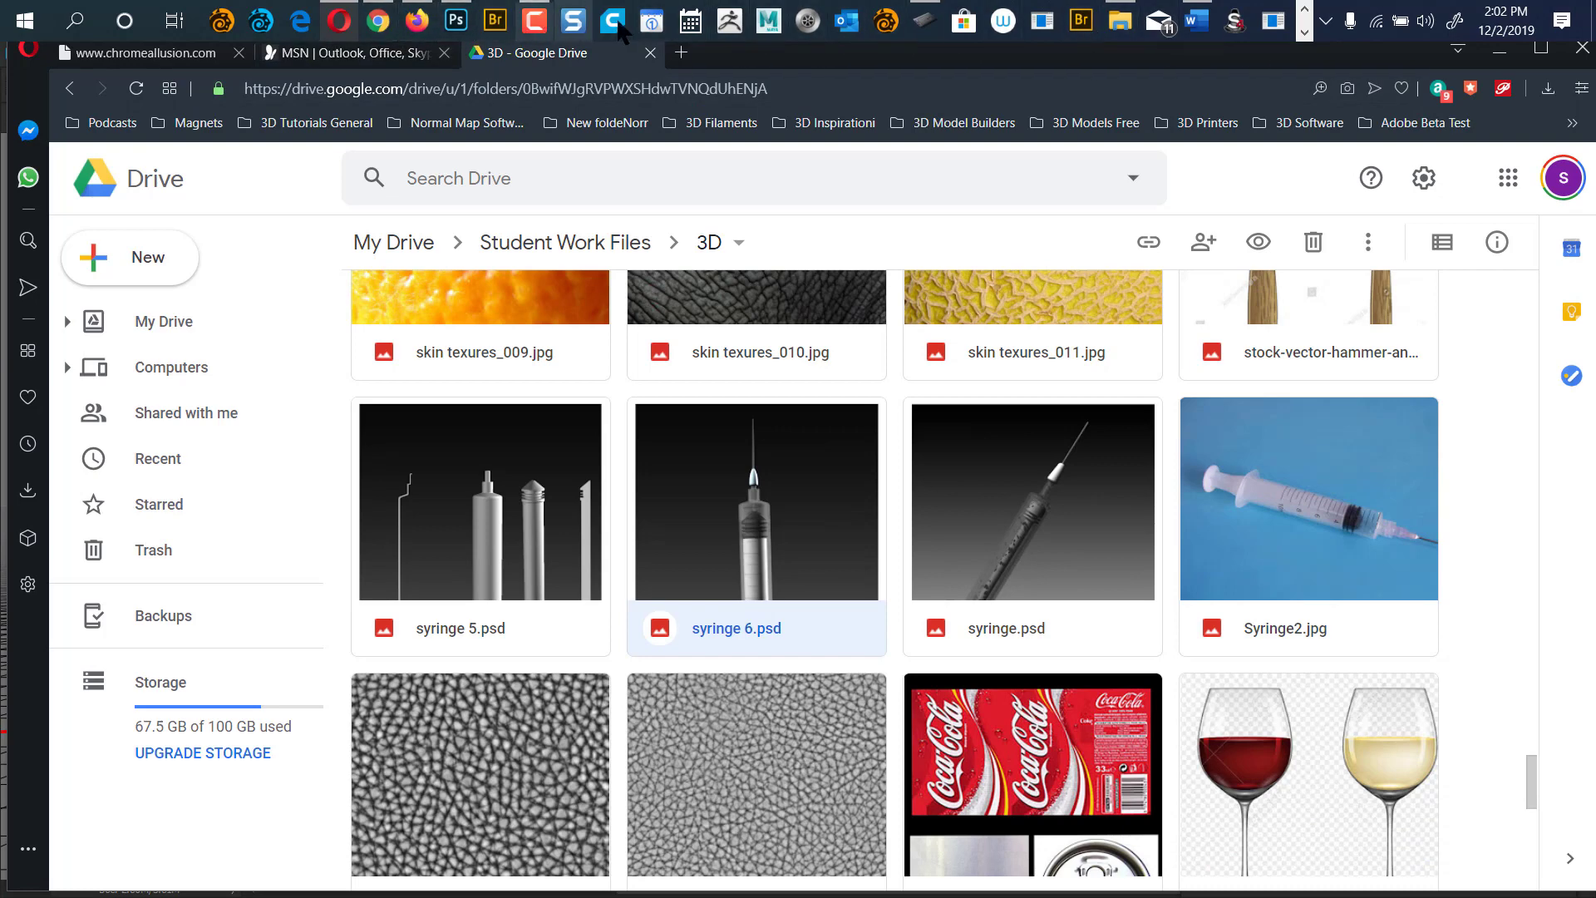
Switch back to Photoshop and display the Timeline.
{"action": "key", "text": "alt+Tab"}
{"action": "key", "text": "alt+Tab"}
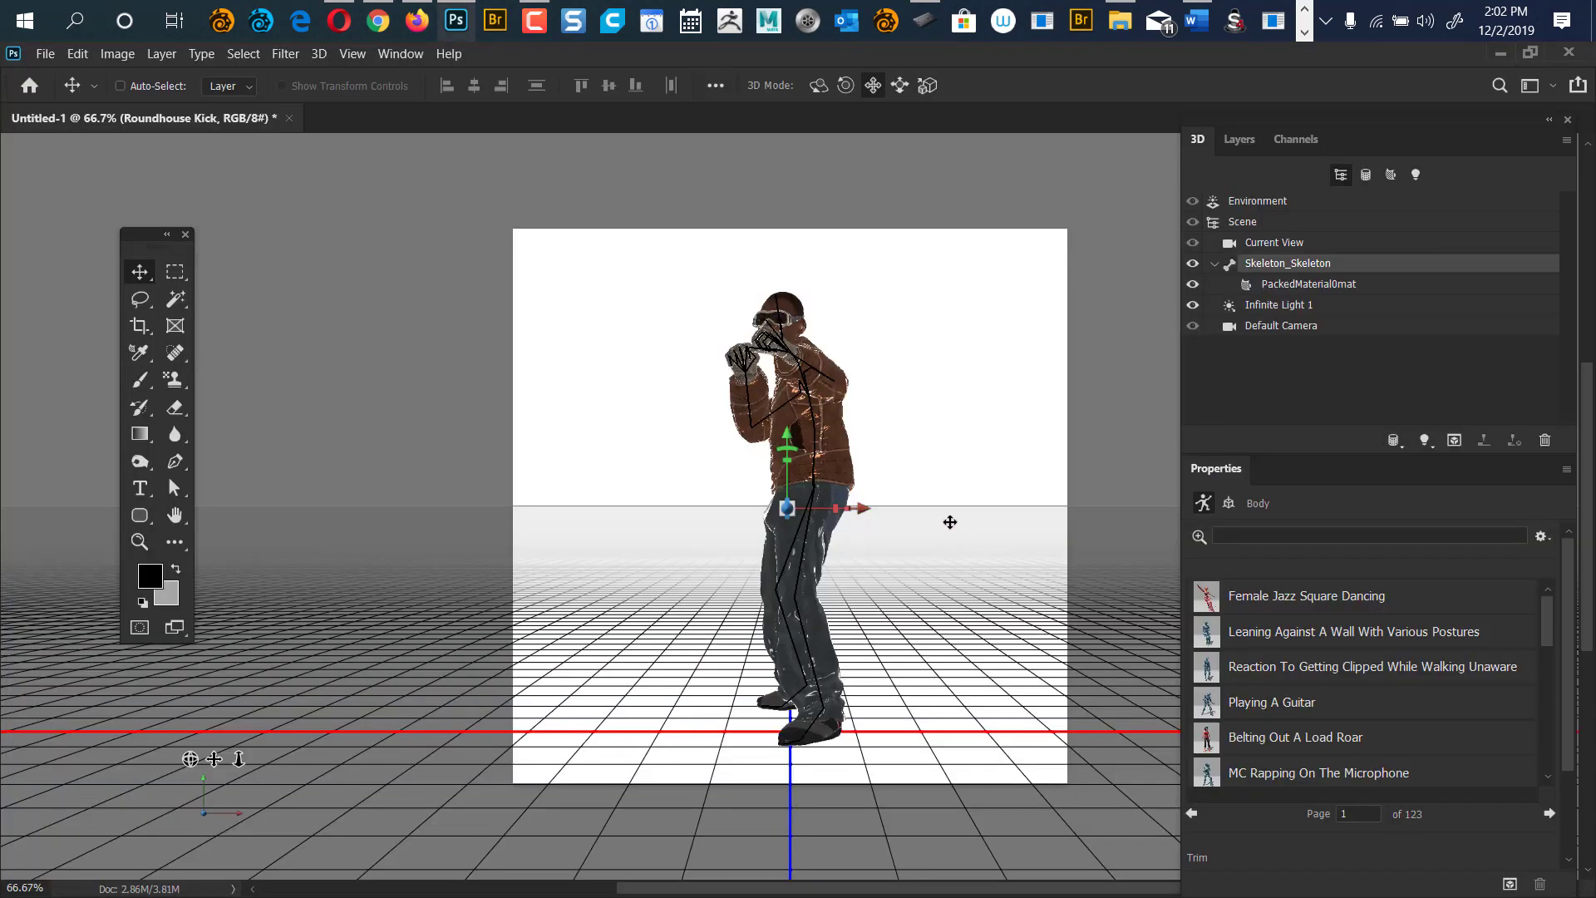
{"action": "left_click", "coordinate": [412, 53]}
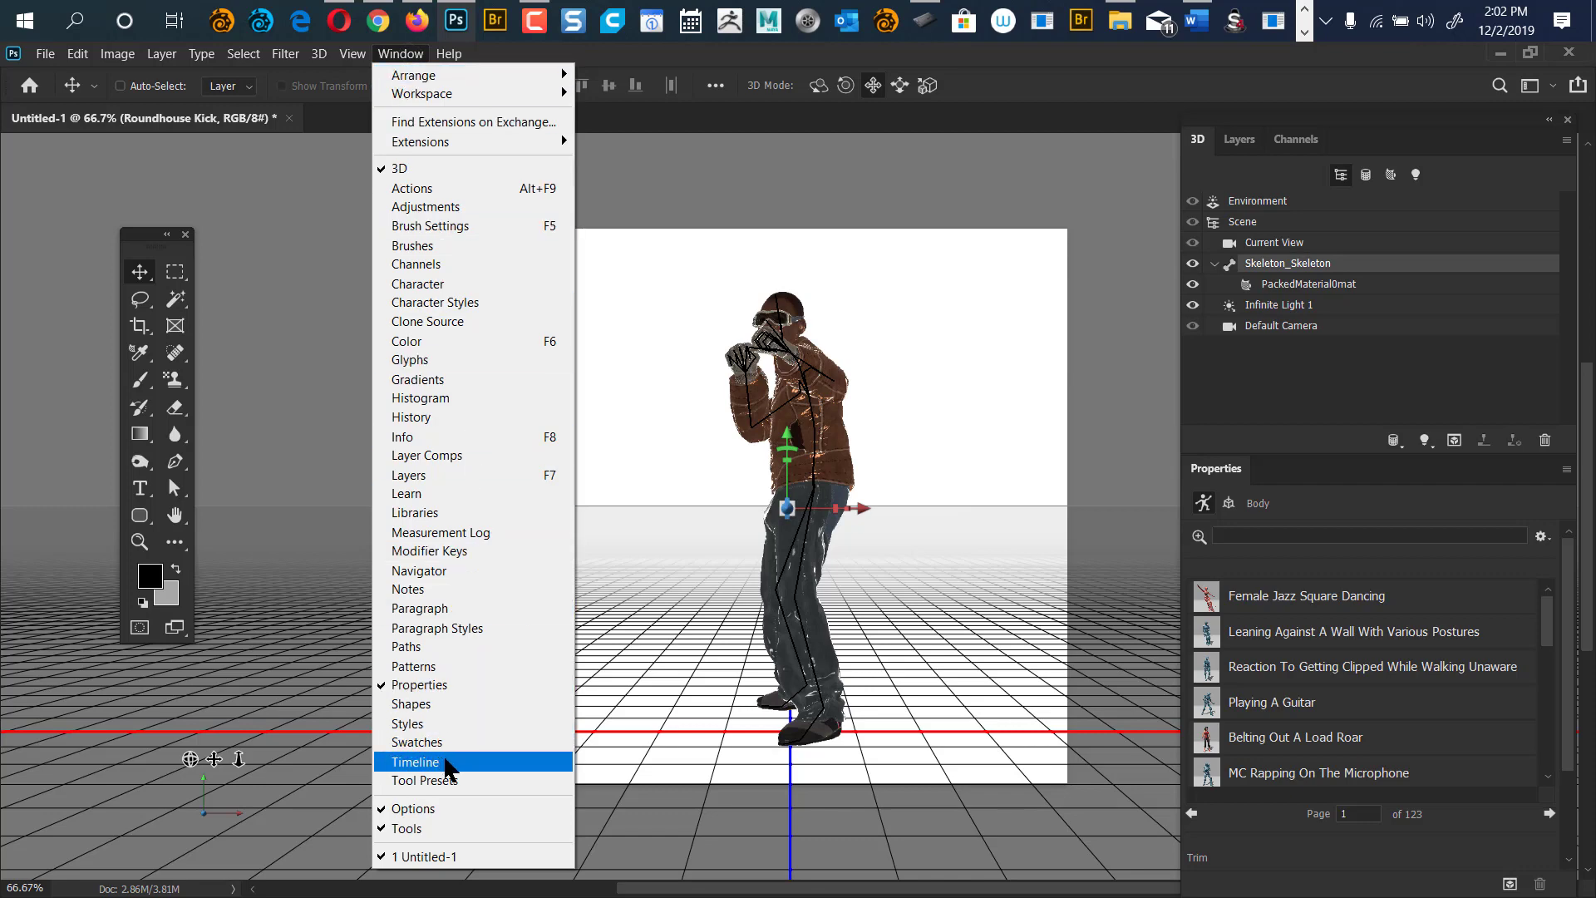
{"action": "left_click", "coordinate": [449, 762]}
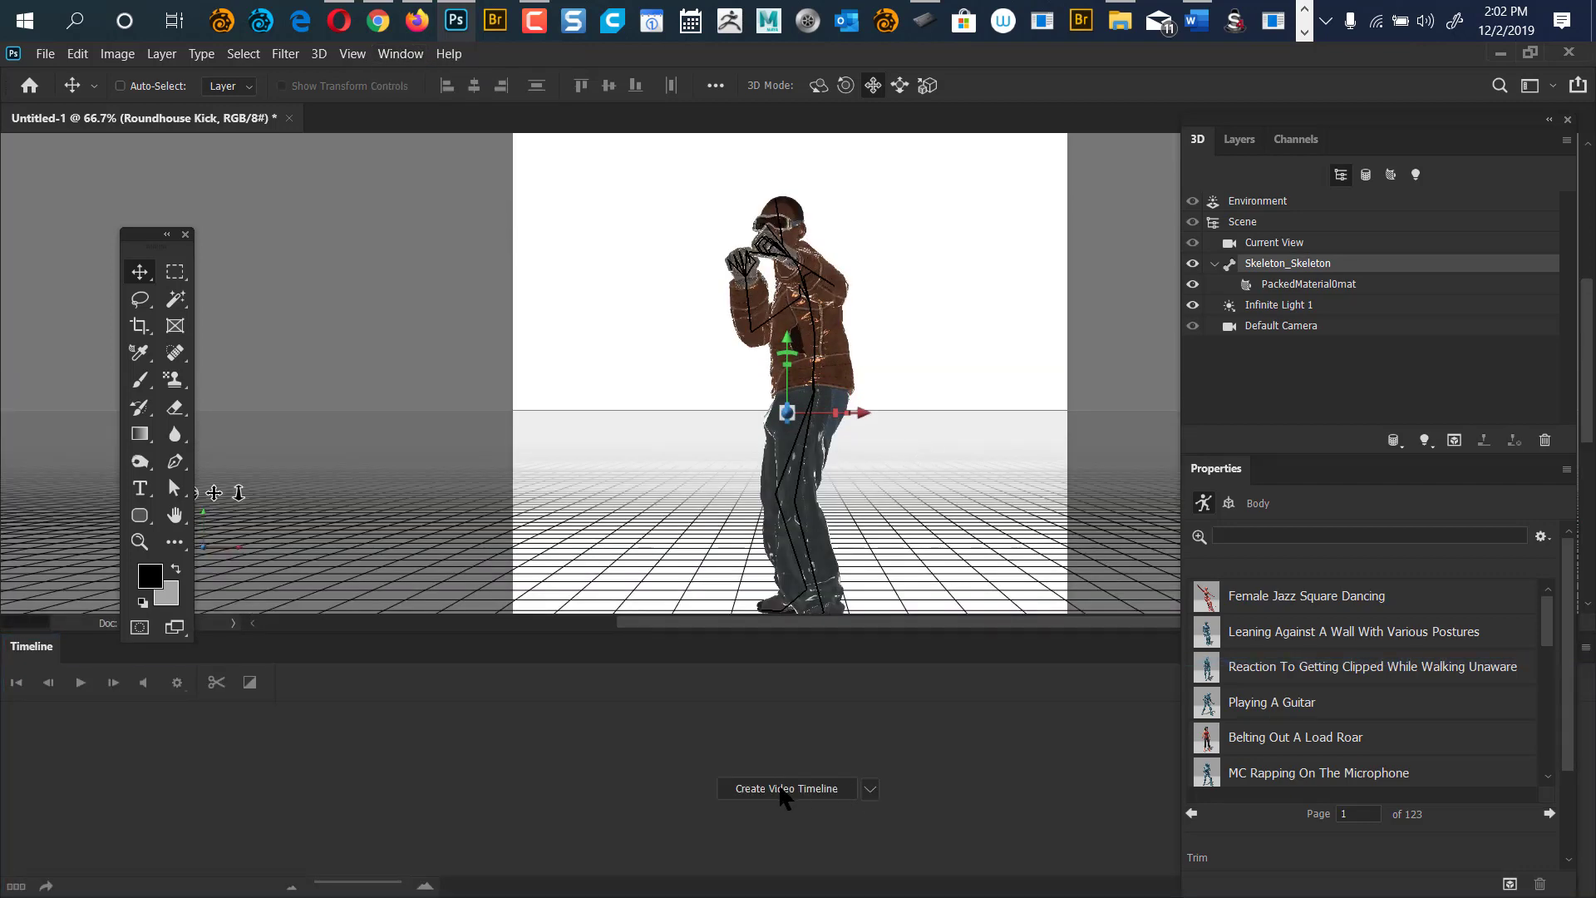
Collapse the texture list of the Roundhouse Kick layer and delete the Background layer.
{"action": "left_click", "coordinate": [1247, 141]}
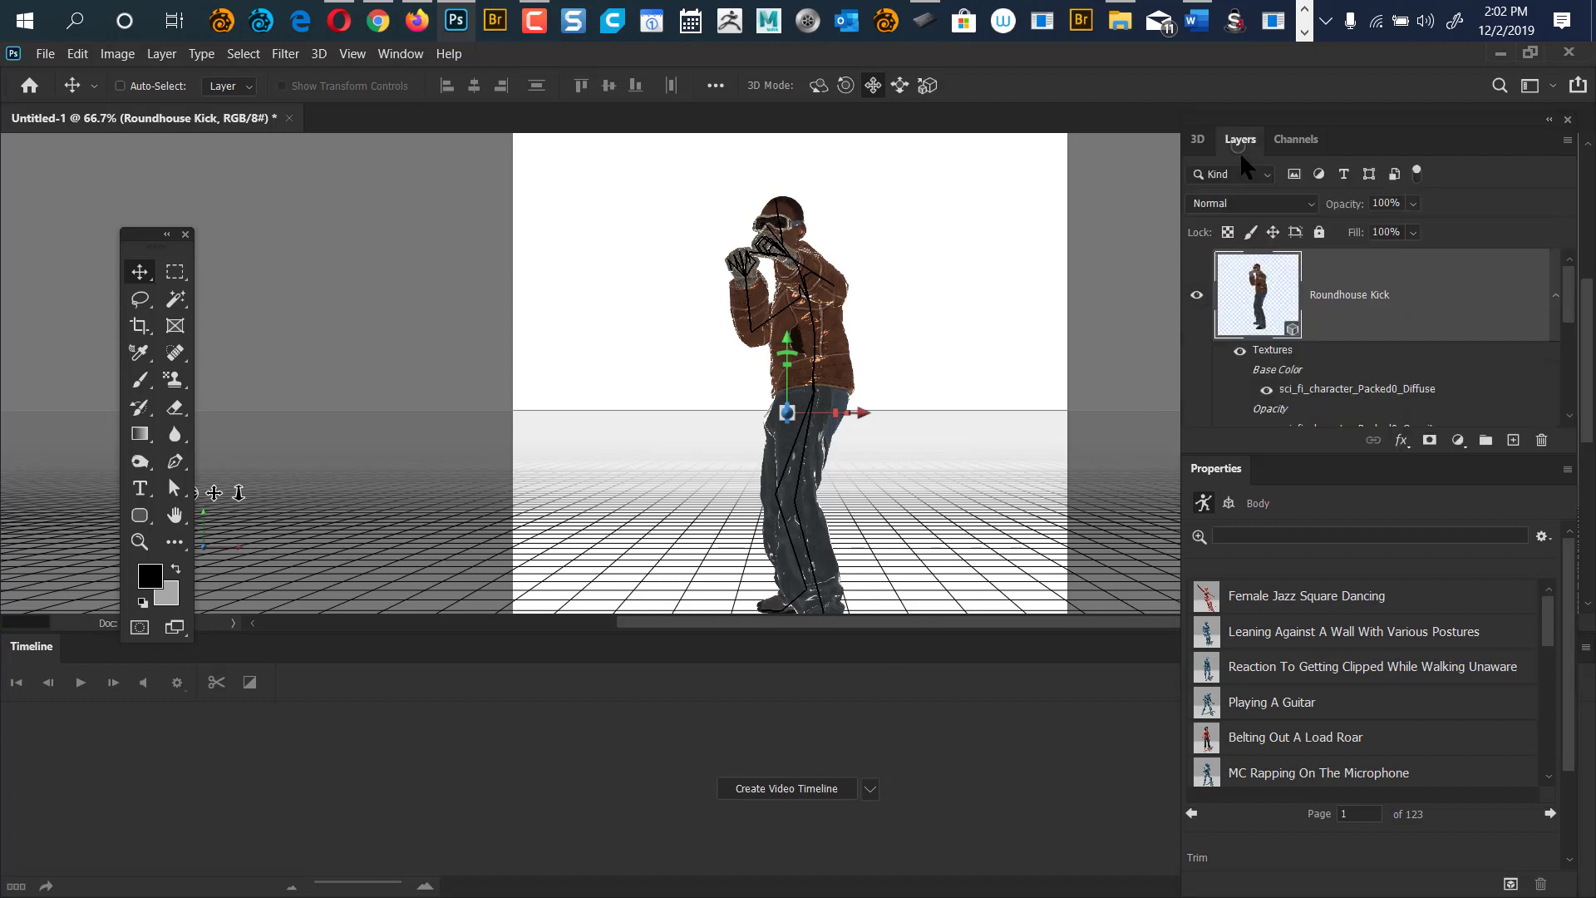
{"action": "left_click", "coordinate": [1556, 296]}
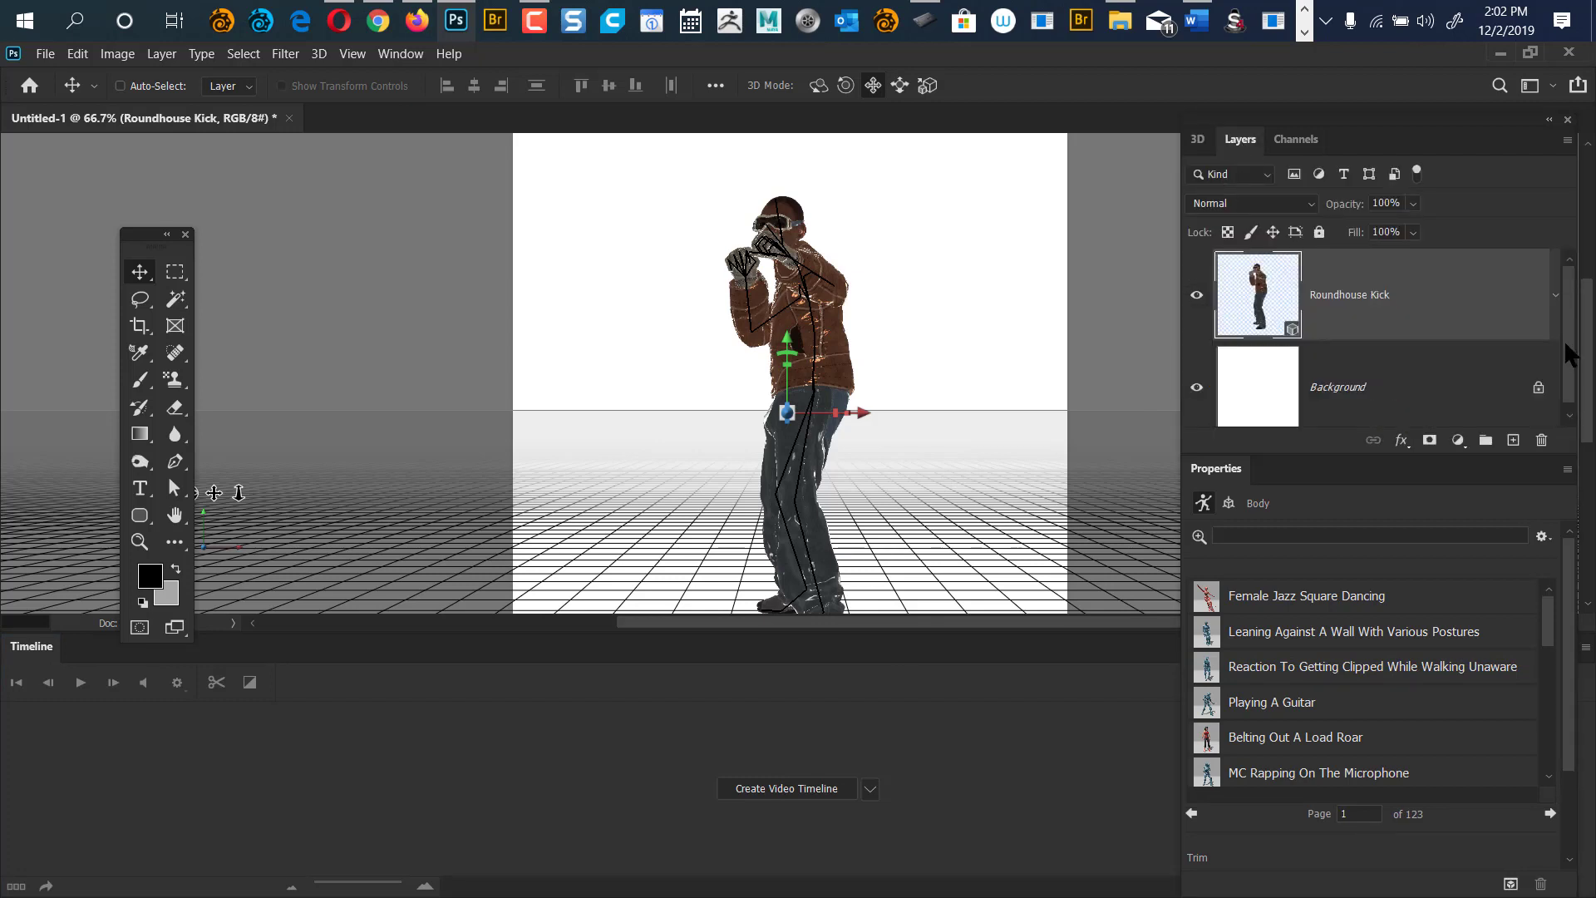
{"action": "left_click", "coordinate": [1461, 392]}
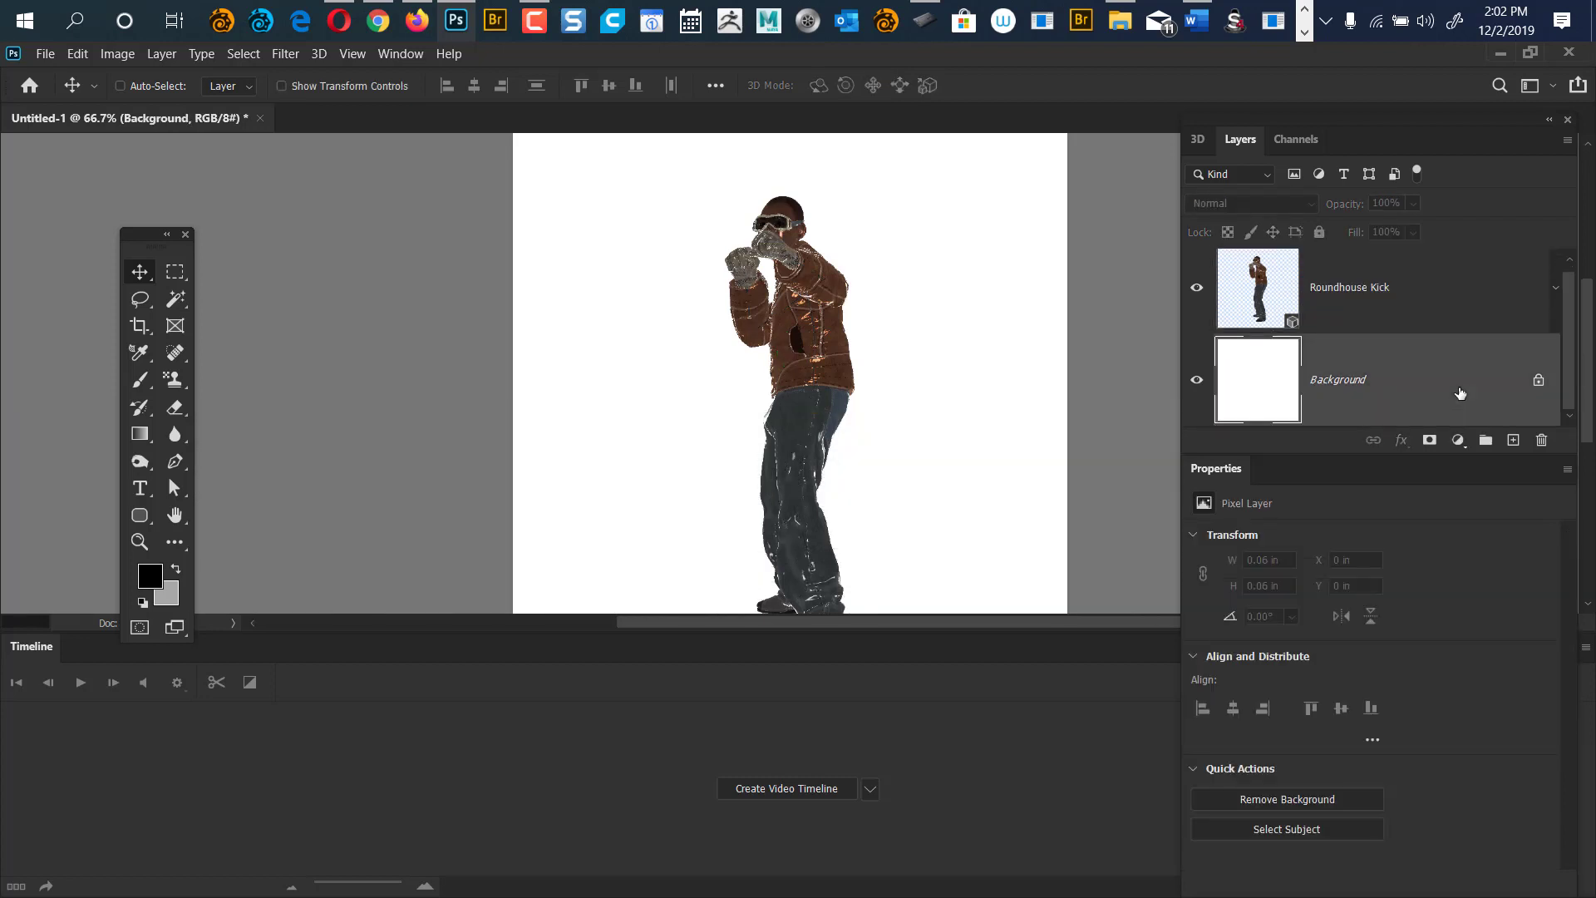
{"action": "key", "text": "Delete"}
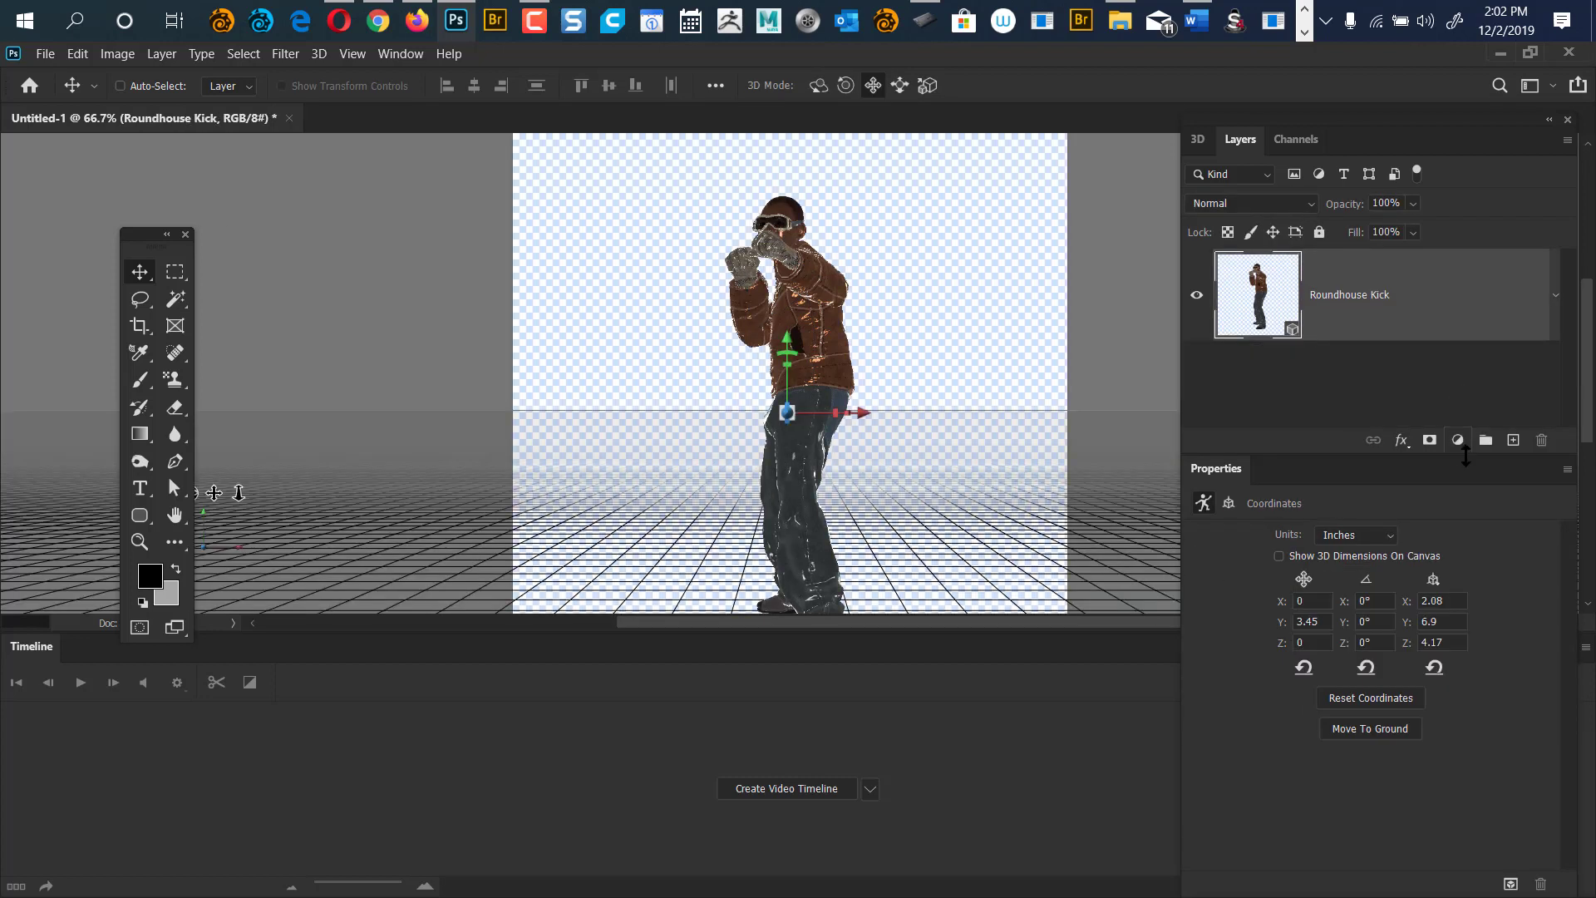
Add a gradient fill layer and set the opacity of the gradient's end stop to 100%.
{"action": "left_click", "coordinate": [1459, 441]}
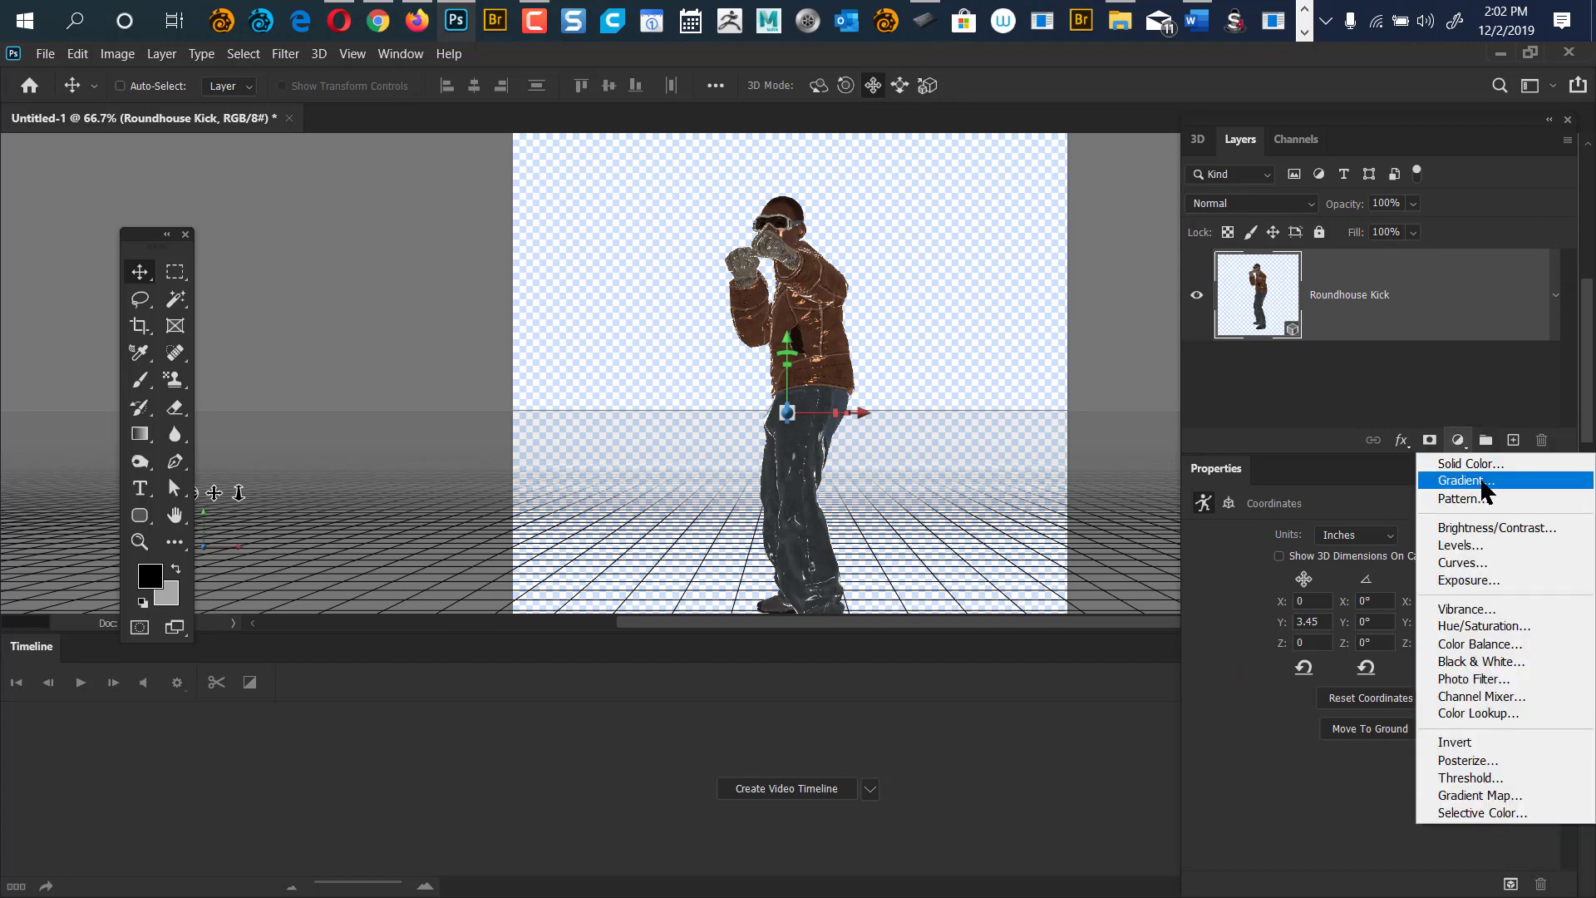
{"action": "left_click", "coordinate": [1473, 480]}
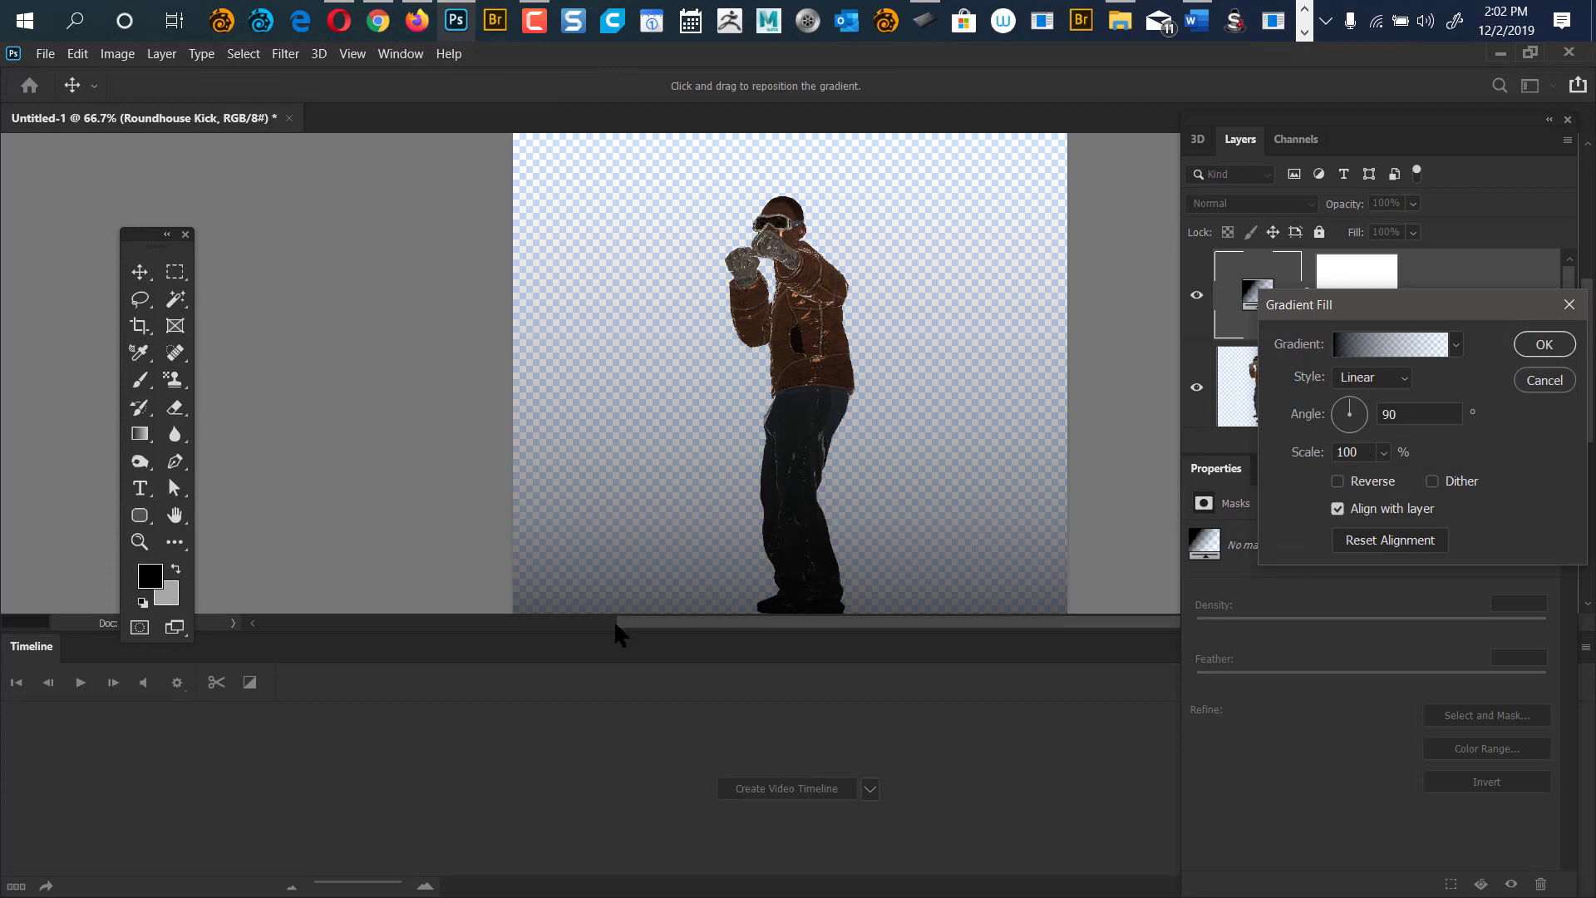
{"action": "left_click_drag", "start_coordinate": [1399, 314], "coordinate": [903, 361]}
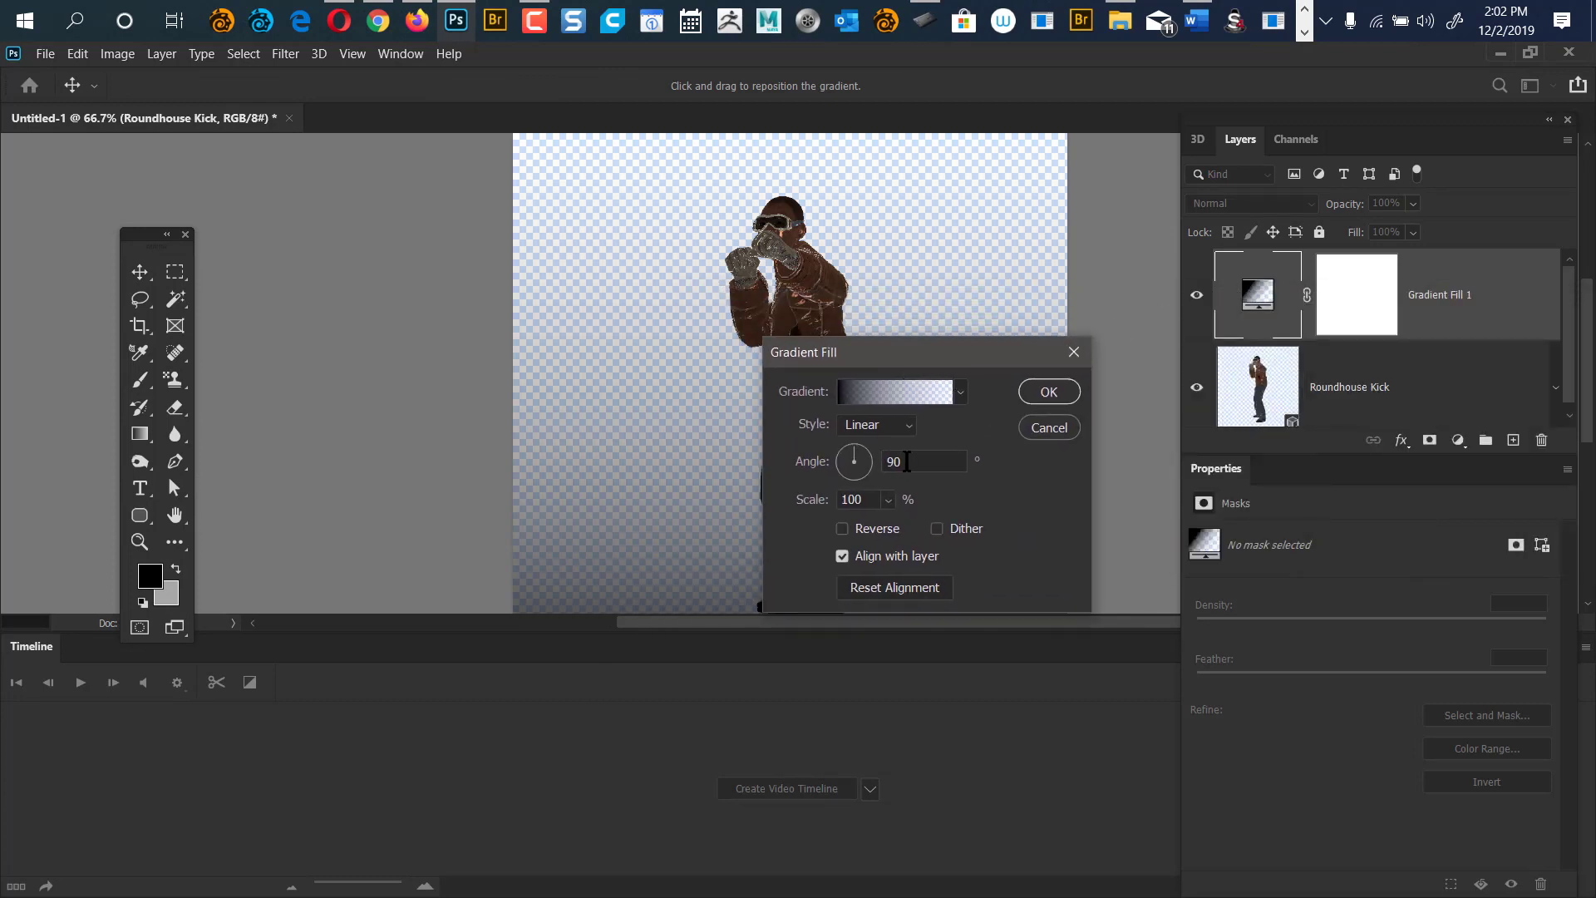
{"action": "left_click", "coordinate": [896, 389]}
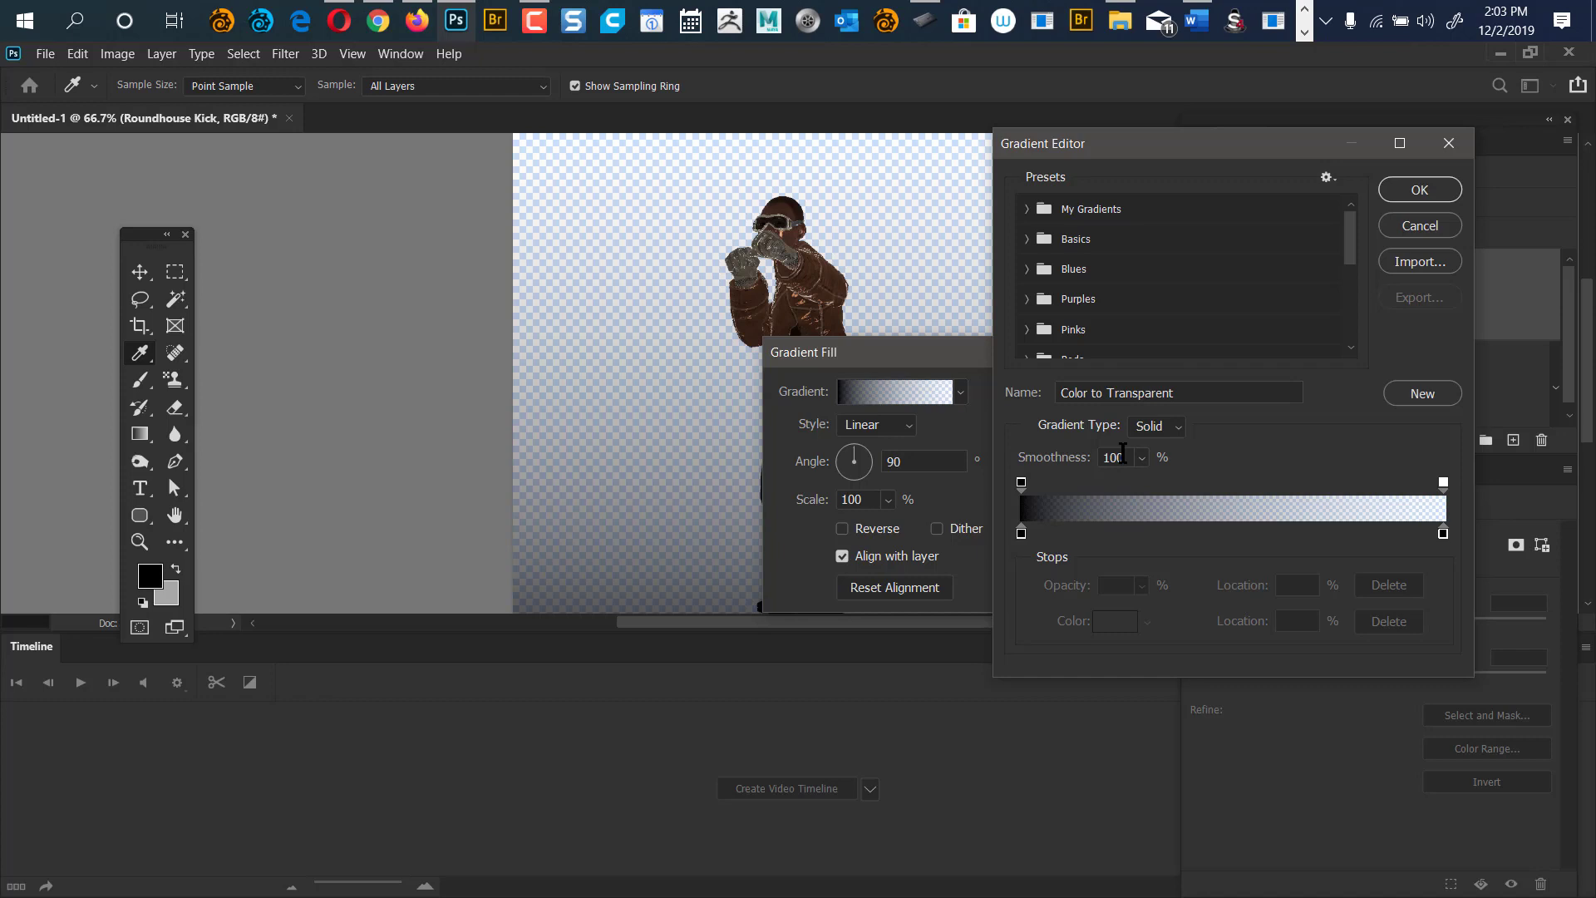
{"action": "left_click", "coordinate": [1443, 482]}
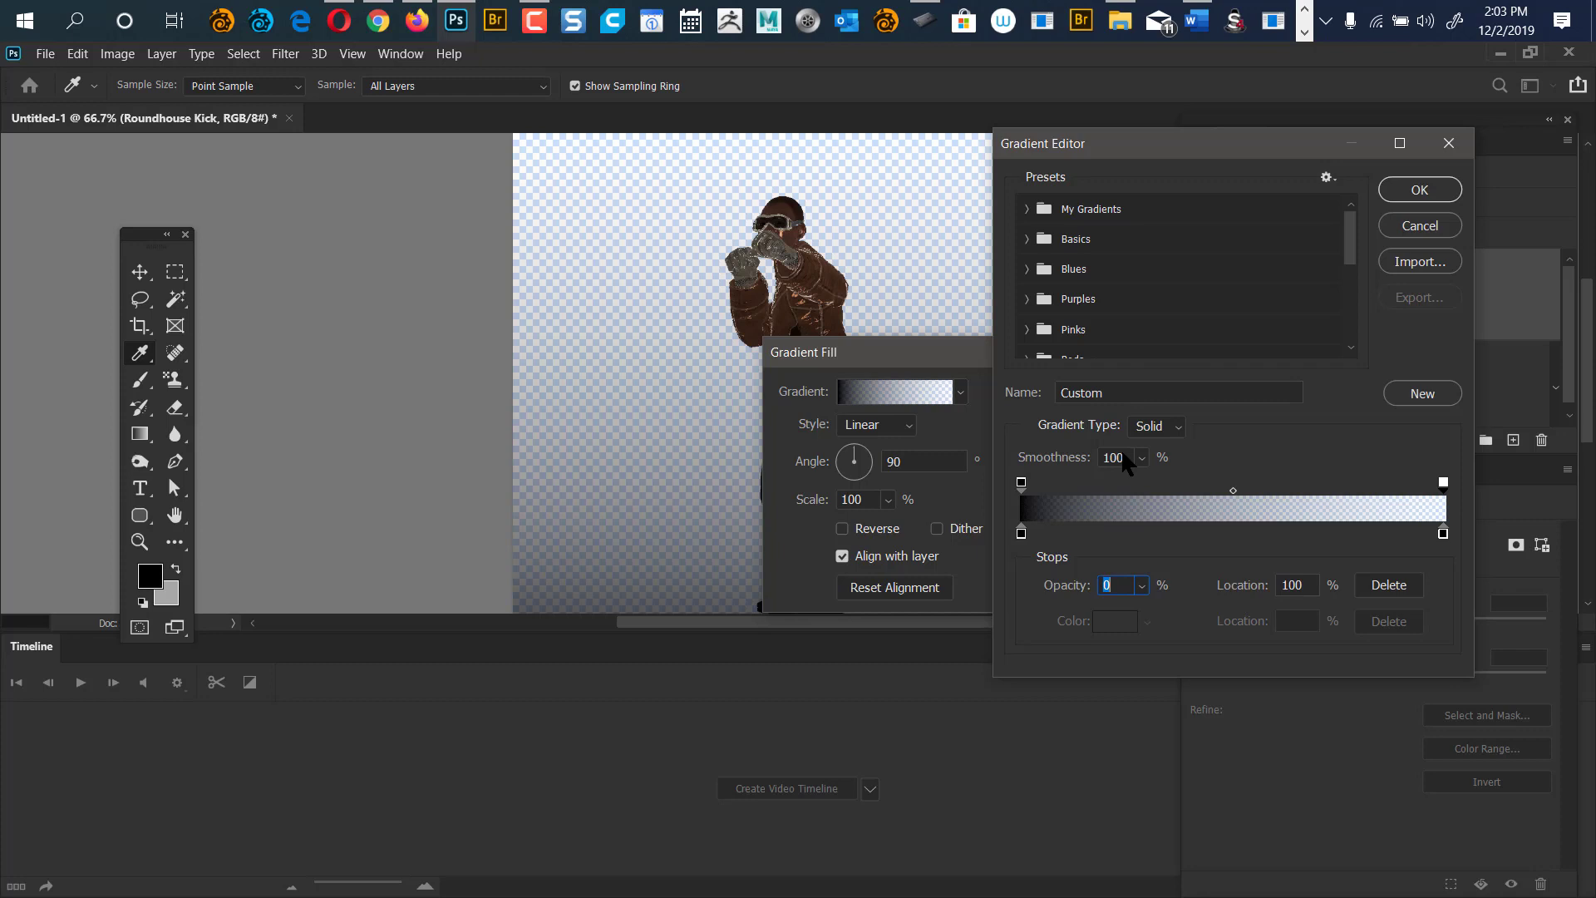
{"action": "type", "text": "100"}
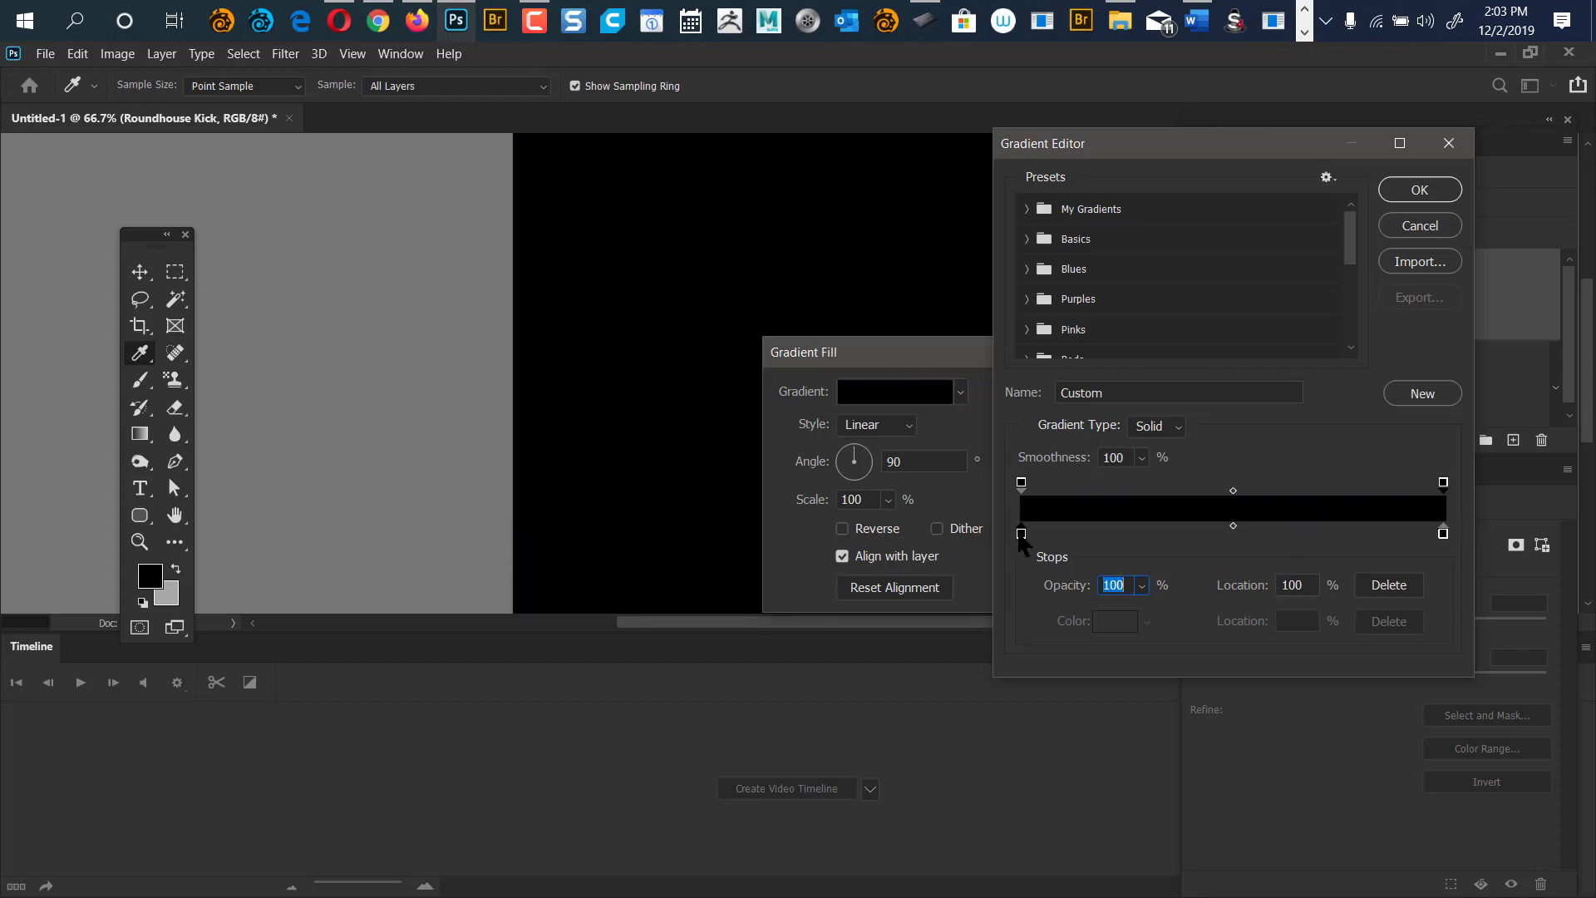
Set the gradient's starting color stop to gray 6c6c6c and accept the edited gradient.
{"action": "left_click", "coordinate": [1022, 533]}
{"action": "left_click", "coordinate": [1115, 621]}
{"action": "left_click_drag", "start_coordinate": [1017, 341], "coordinate": [1016, 403]}
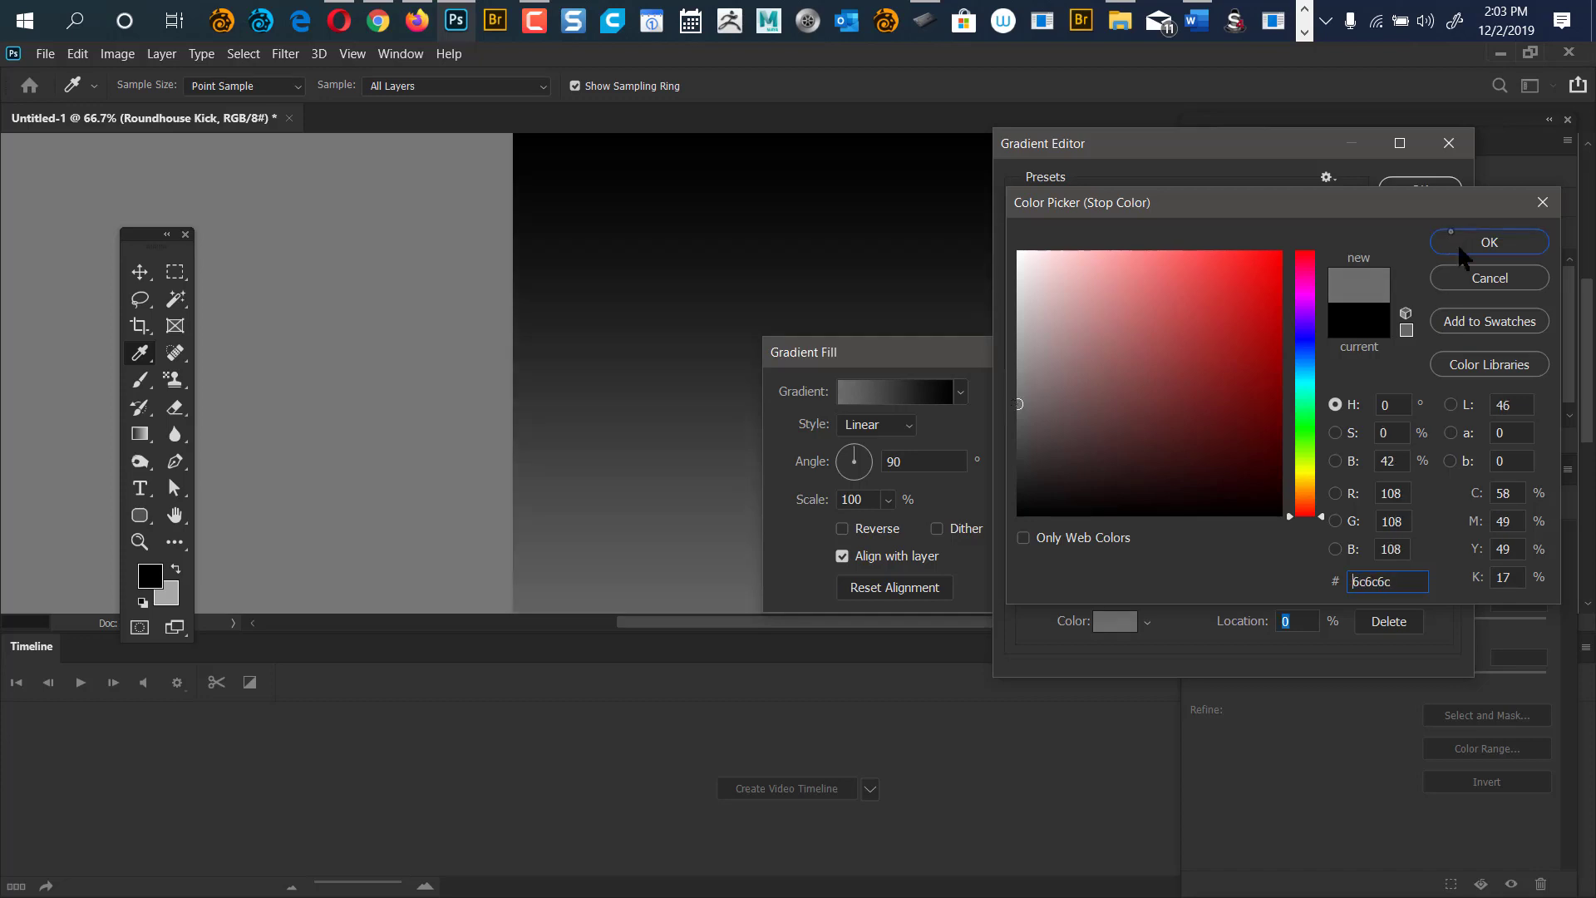
{"action": "left_click", "coordinate": [1464, 242]}
{"action": "left_click", "coordinate": [1416, 193]}
Try different directions for the gradient fill and settle on an angle of 88.85°.
{"action": "left_click_drag", "start_coordinate": [964, 352], "coordinate": [1310, 246]}
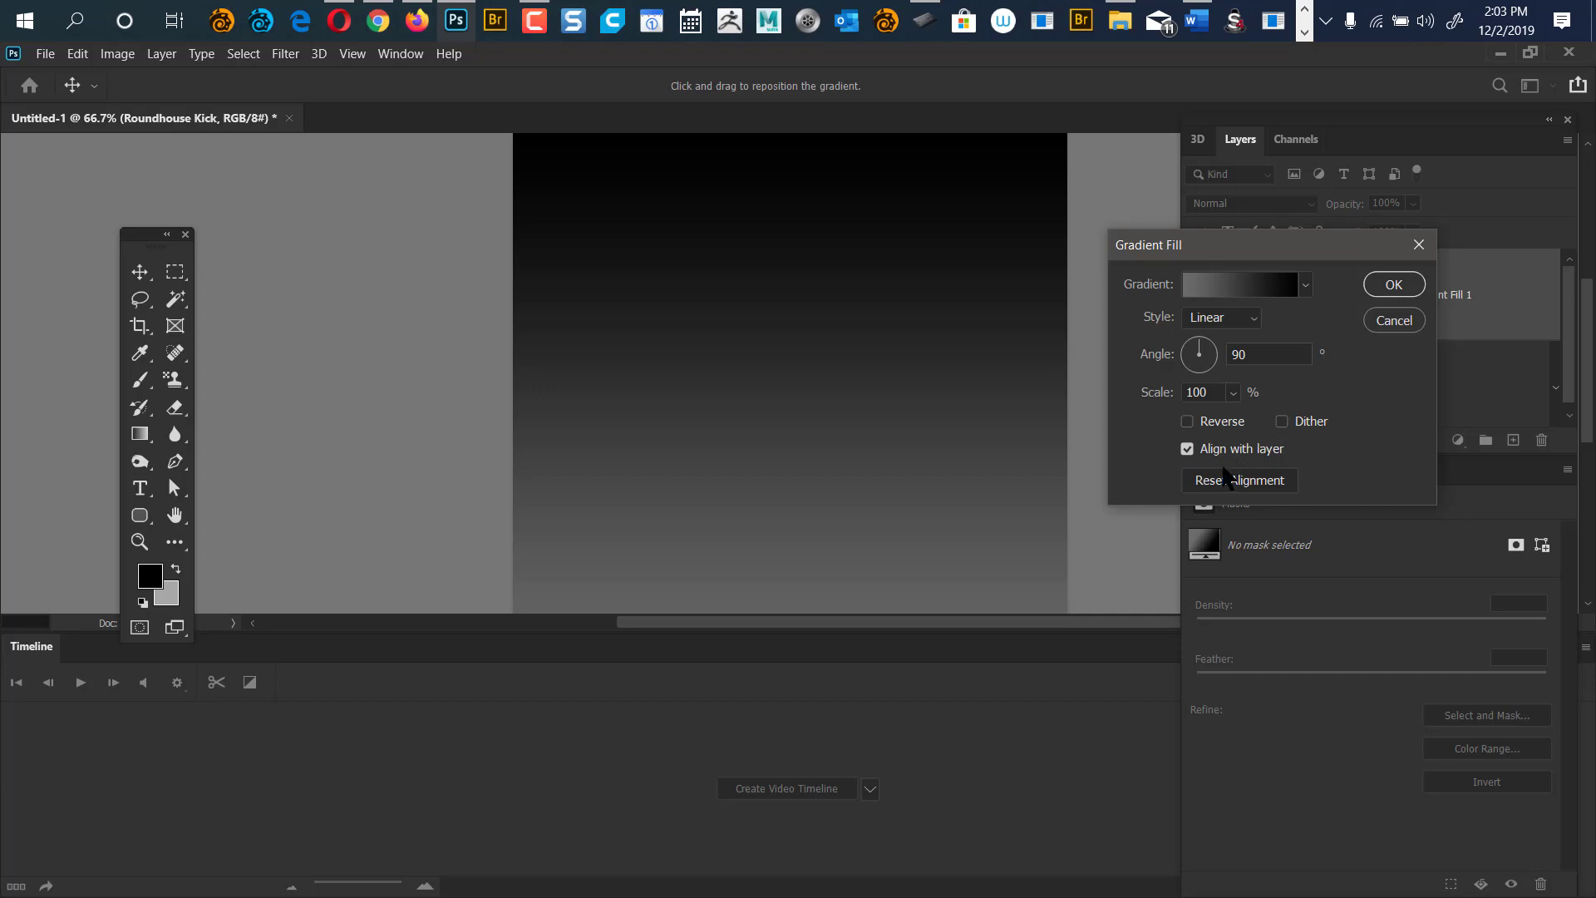
{"action": "left_click", "coordinate": [1187, 342]}
{"action": "left_click", "coordinate": [1188, 347]}
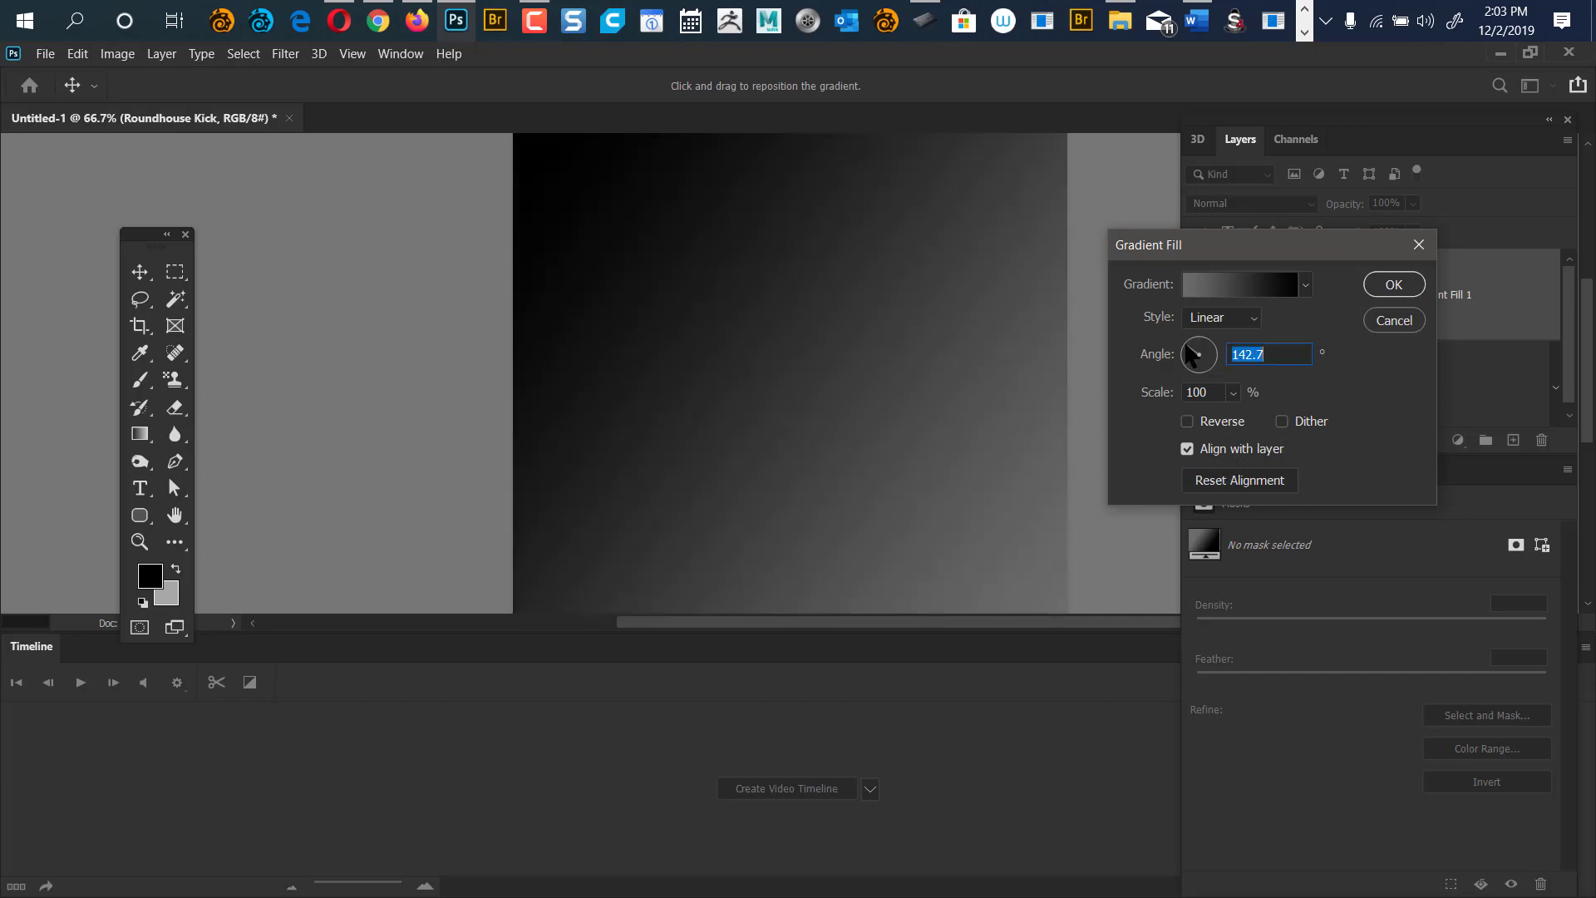
{"action": "left_click_drag", "start_coordinate": [1191, 354], "coordinate": [1189, 356]}
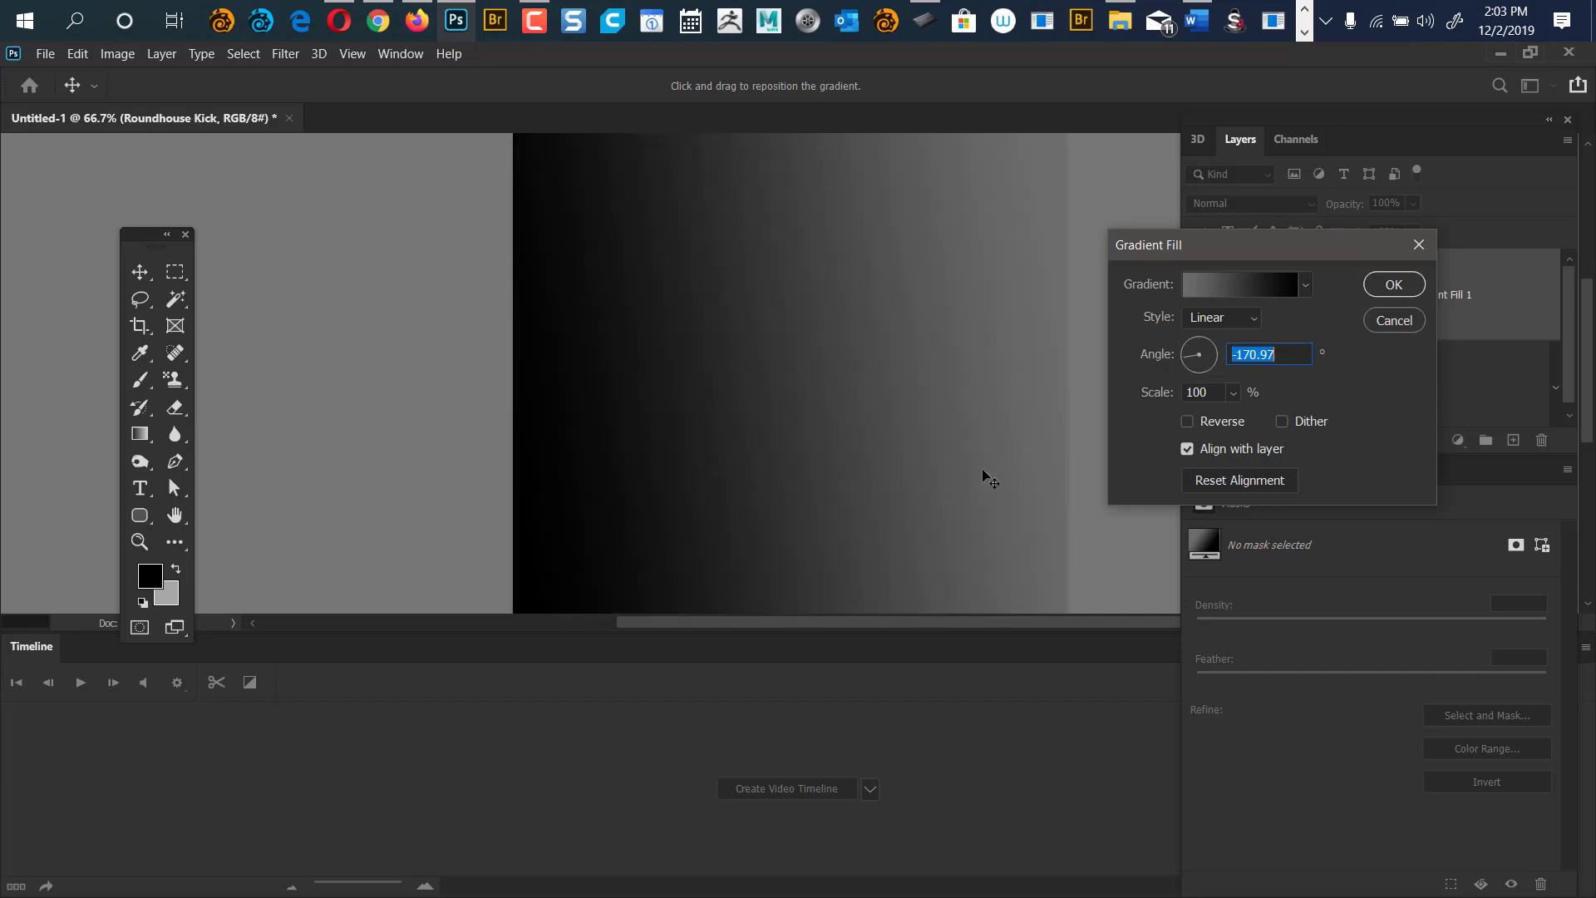
{"action": "key", "text": "ctrl"}
{"action": "left_click", "coordinate": [1187, 349]}
{"action": "left_click", "coordinate": [1200, 344]}
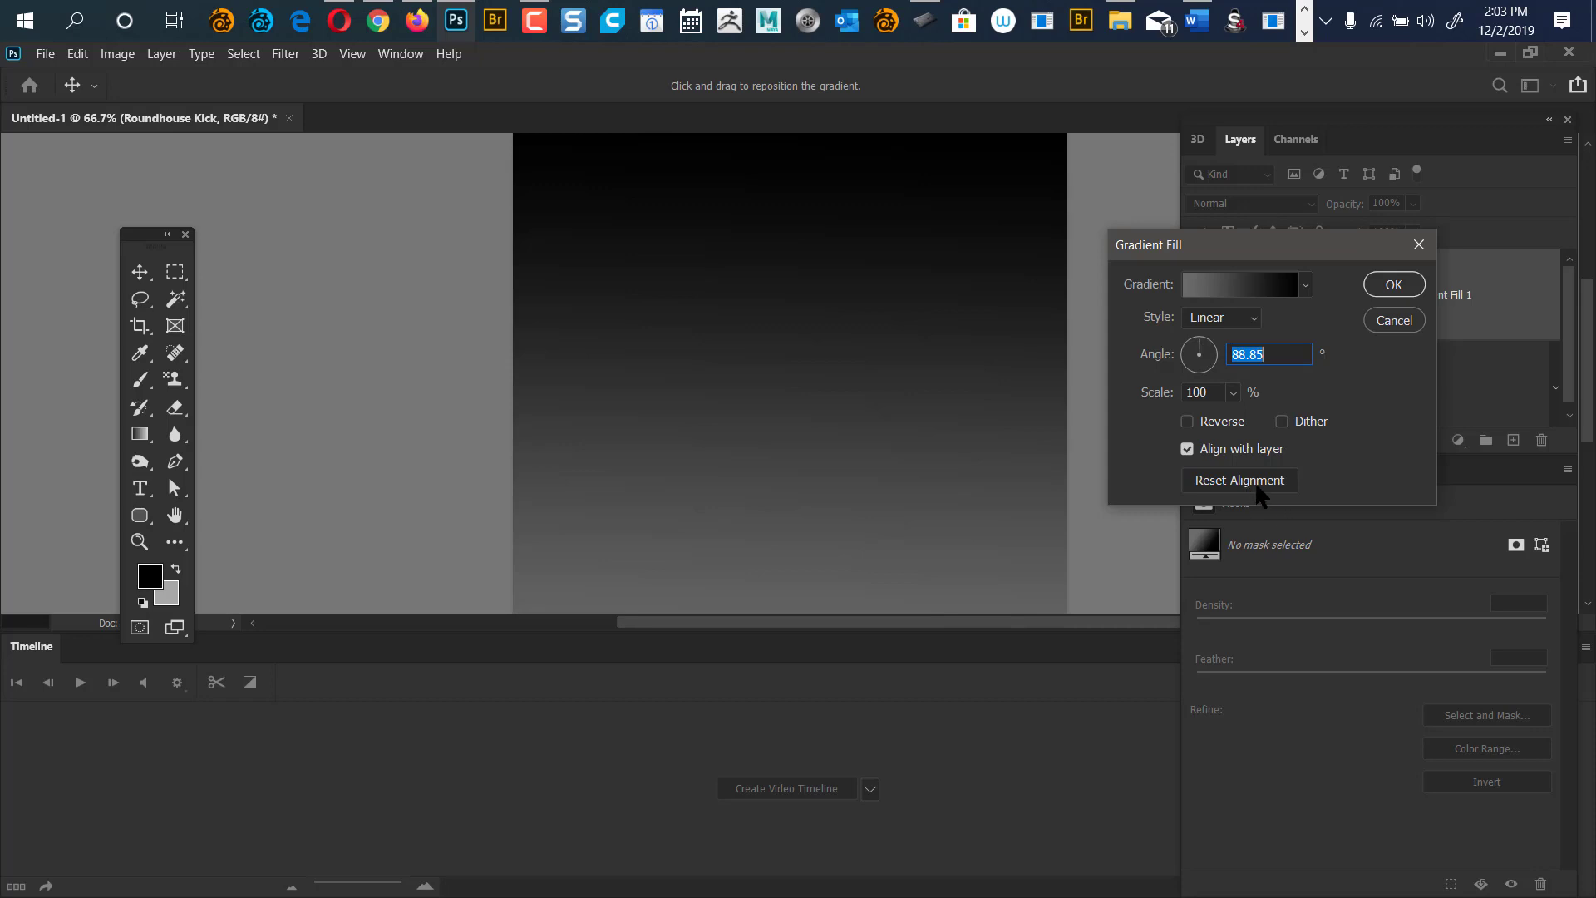
Preview the Radial, Angle and Reflected styles on the gradient fill and return it to Linear.
{"action": "left_click", "coordinate": [1251, 324]}
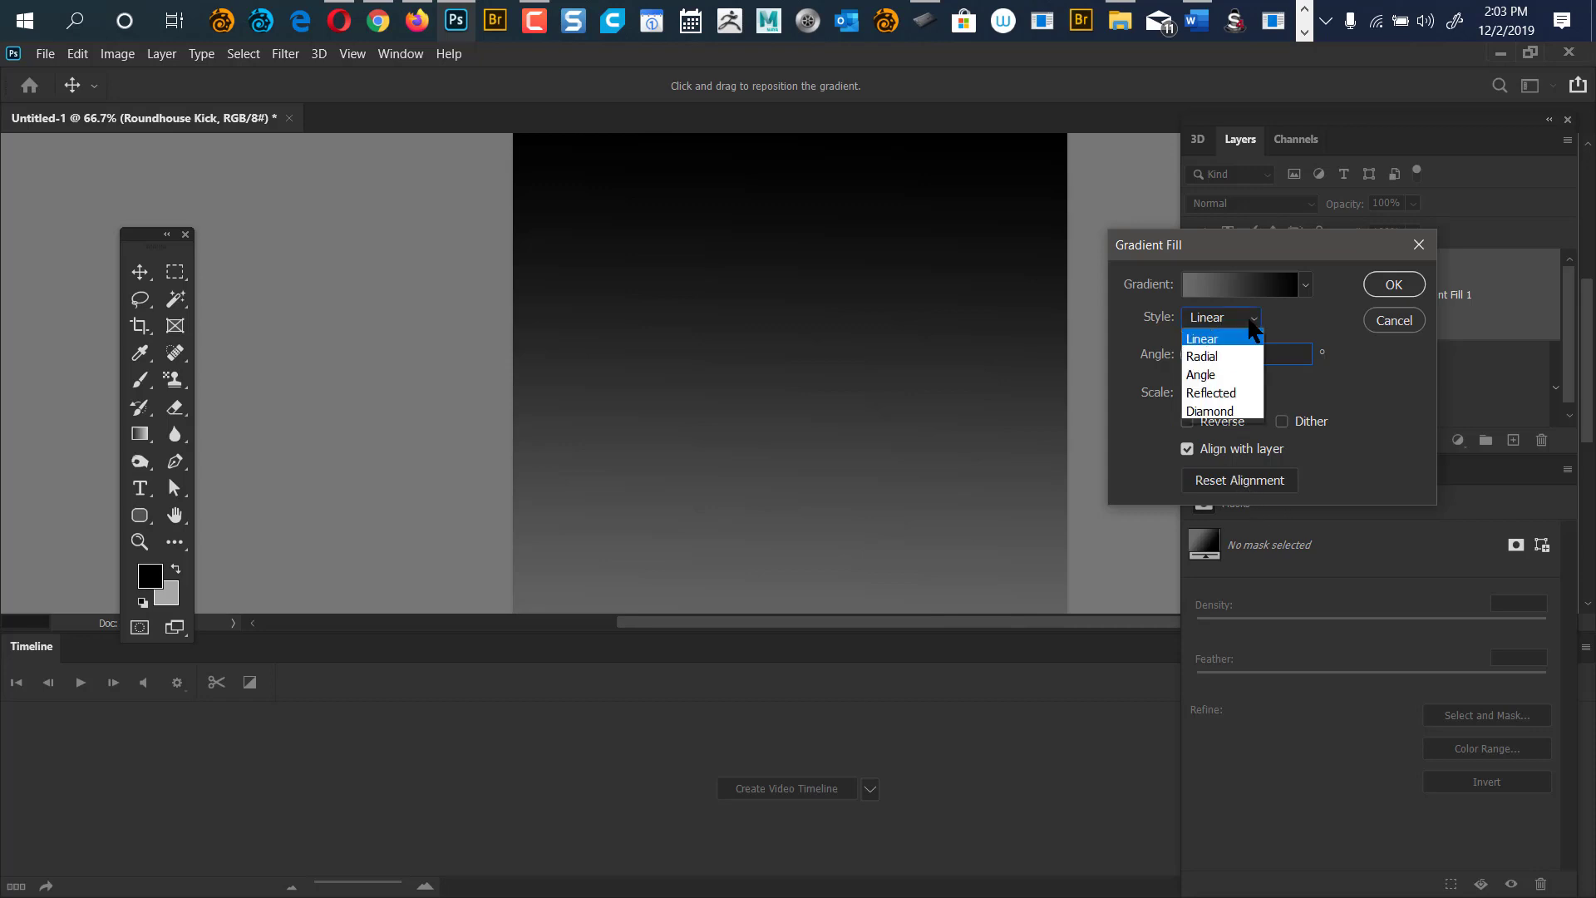
{"action": "left_click", "coordinate": [1230, 365]}
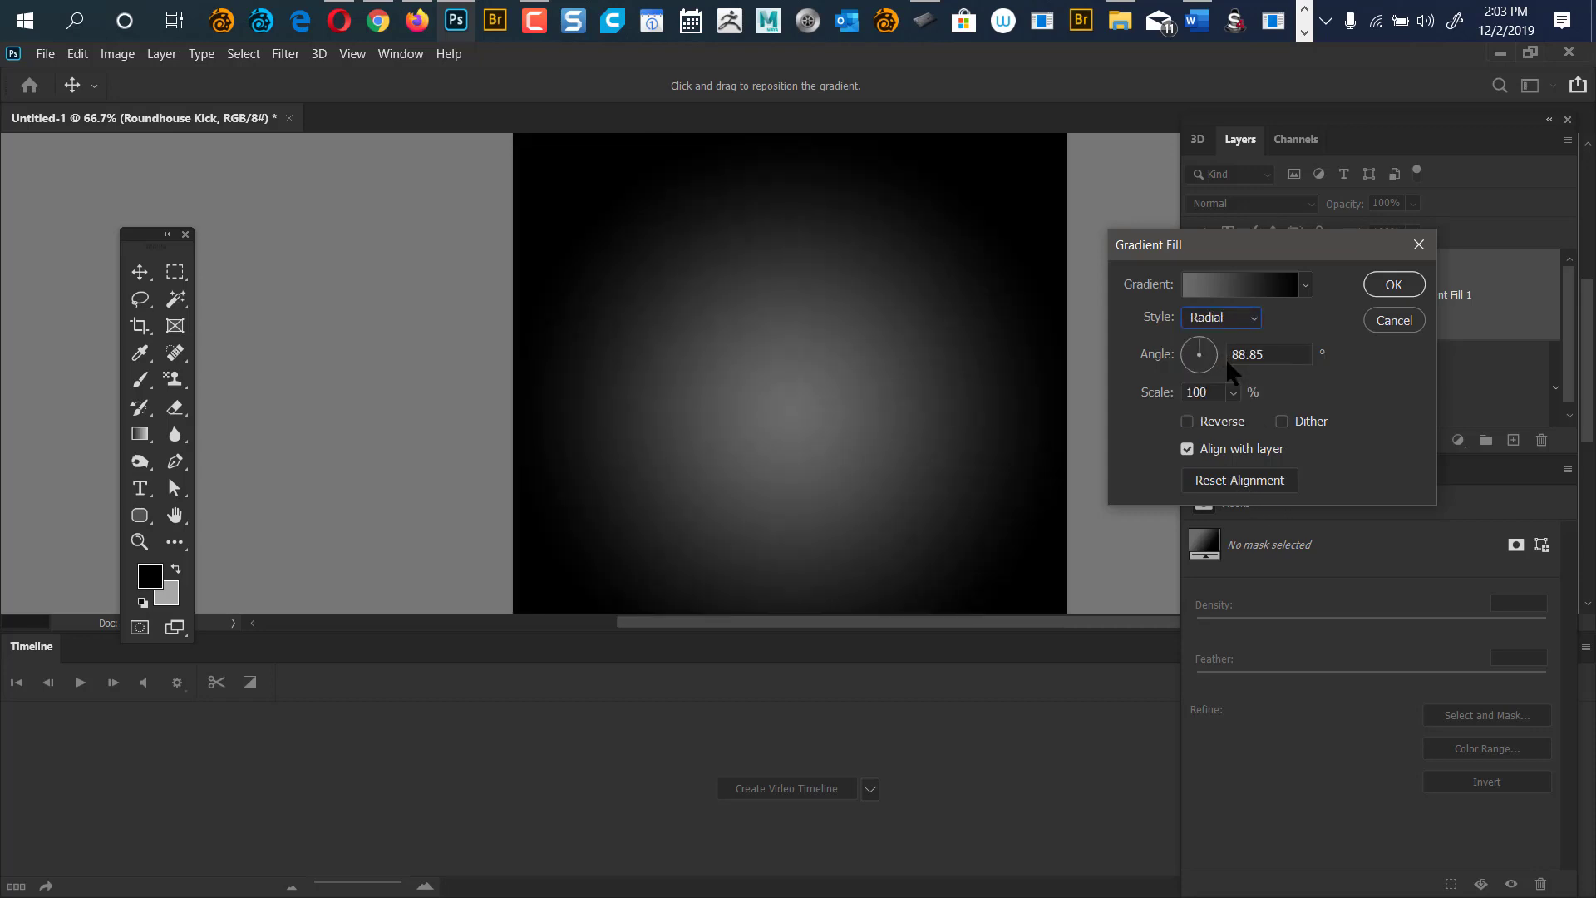
{"action": "left_click", "coordinate": [1251, 320]}
{"action": "left_click", "coordinate": [1231, 370]}
{"action": "left_click", "coordinate": [1238, 319]}
{"action": "left_click", "coordinate": [1217, 386]}
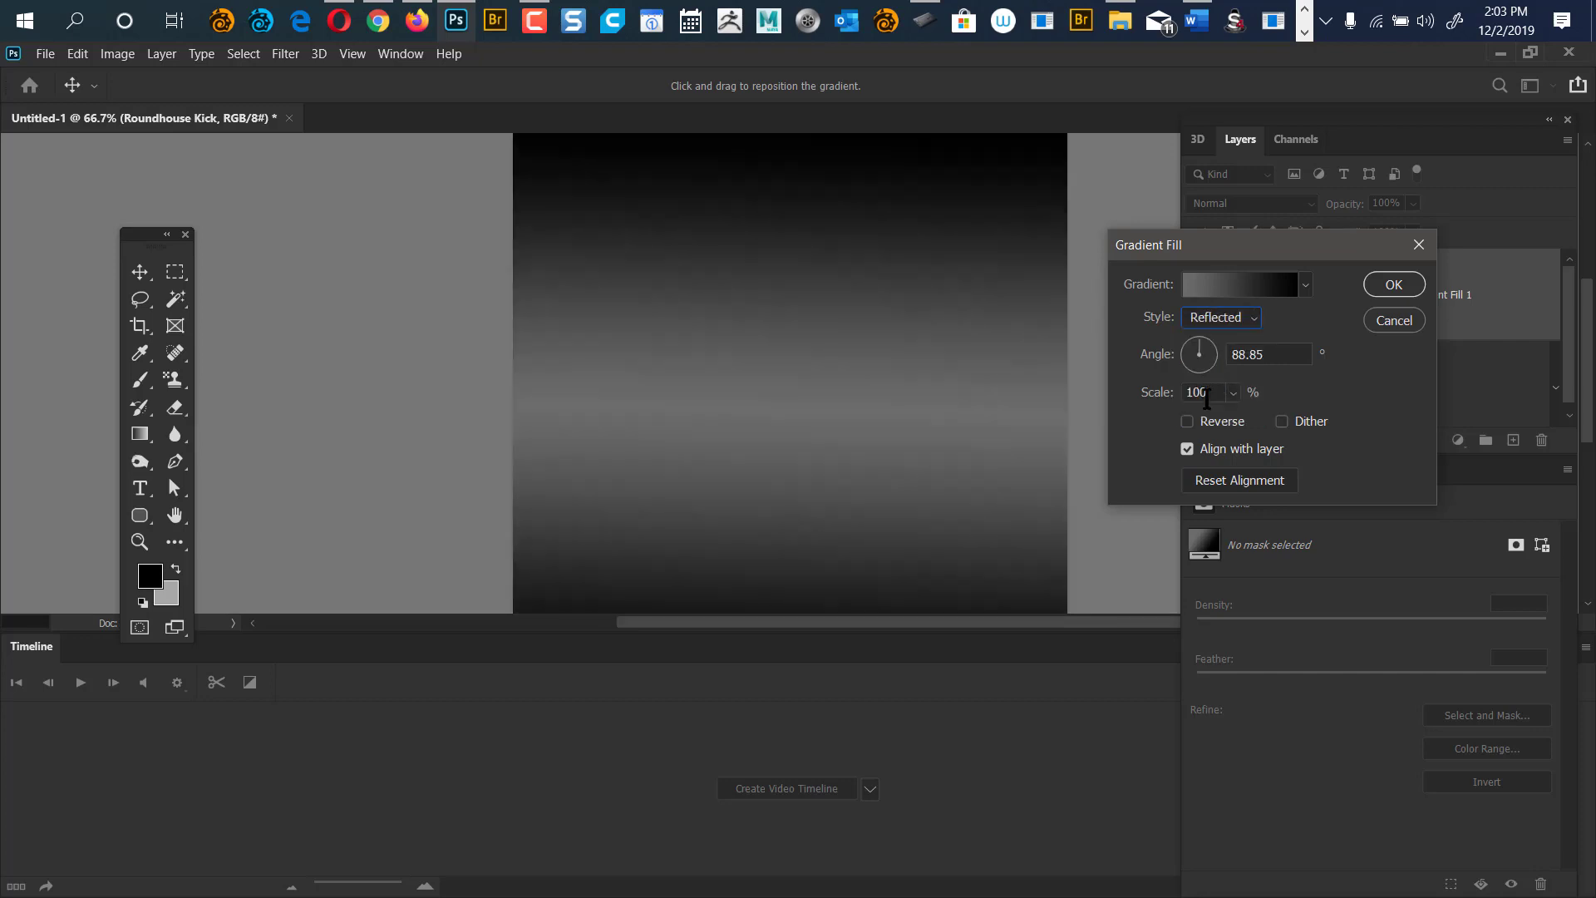
{"action": "left_click", "coordinate": [1251, 318]}
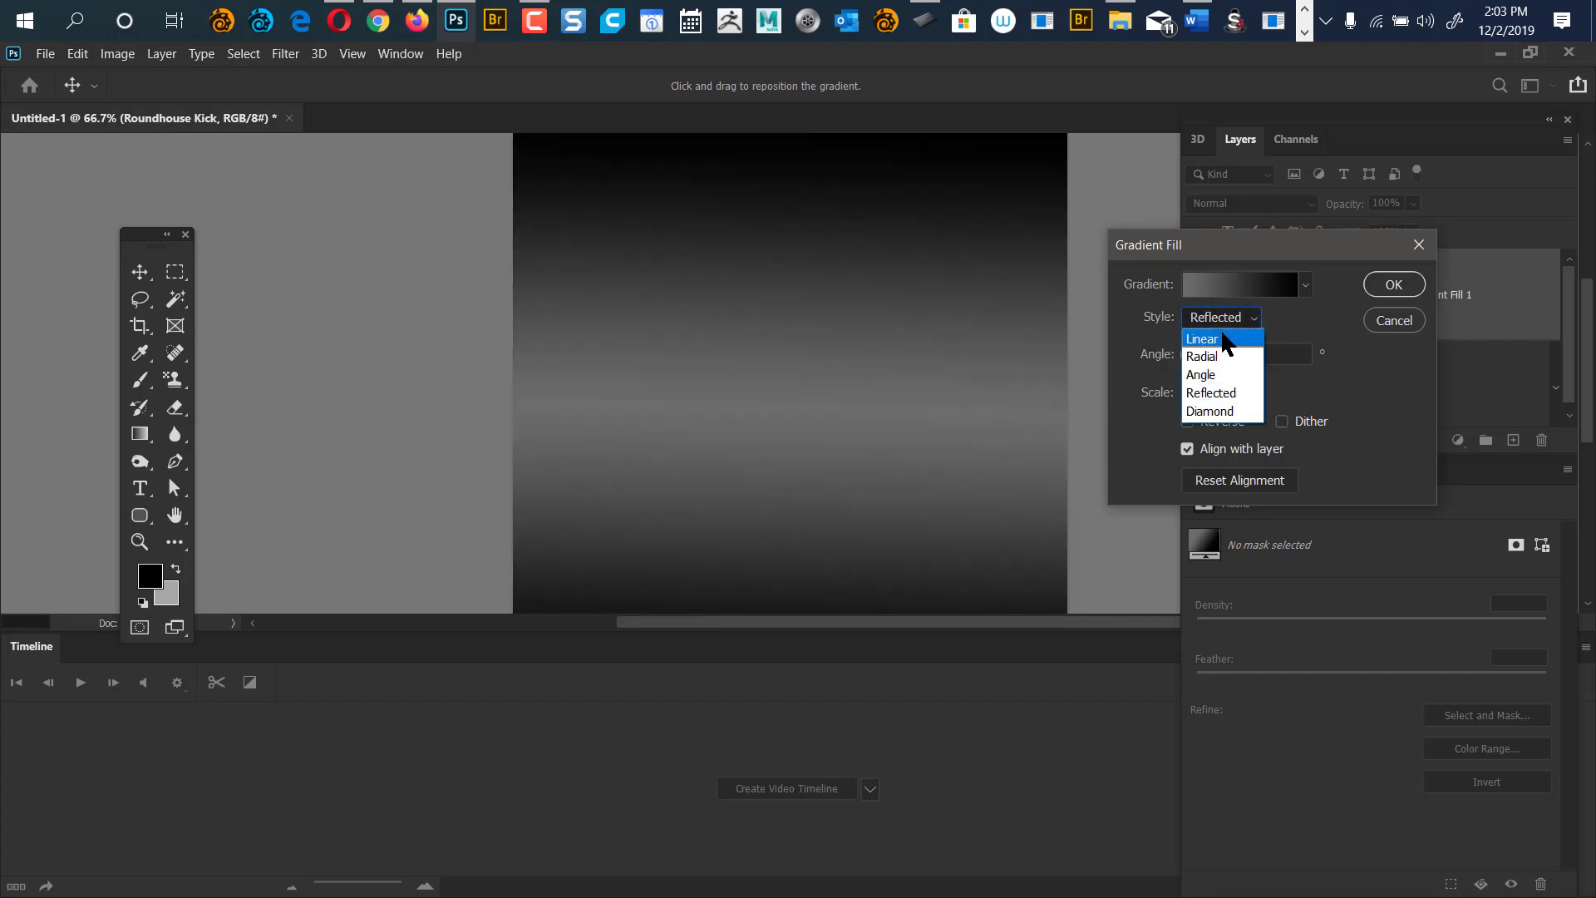
{"action": "left_click", "coordinate": [1216, 337]}
Apply the gradient fill, place its layer beneath Roundhouse Kick, and reselect the Roundhouse Kick layer.
{"action": "left_click", "coordinate": [1380, 291]}
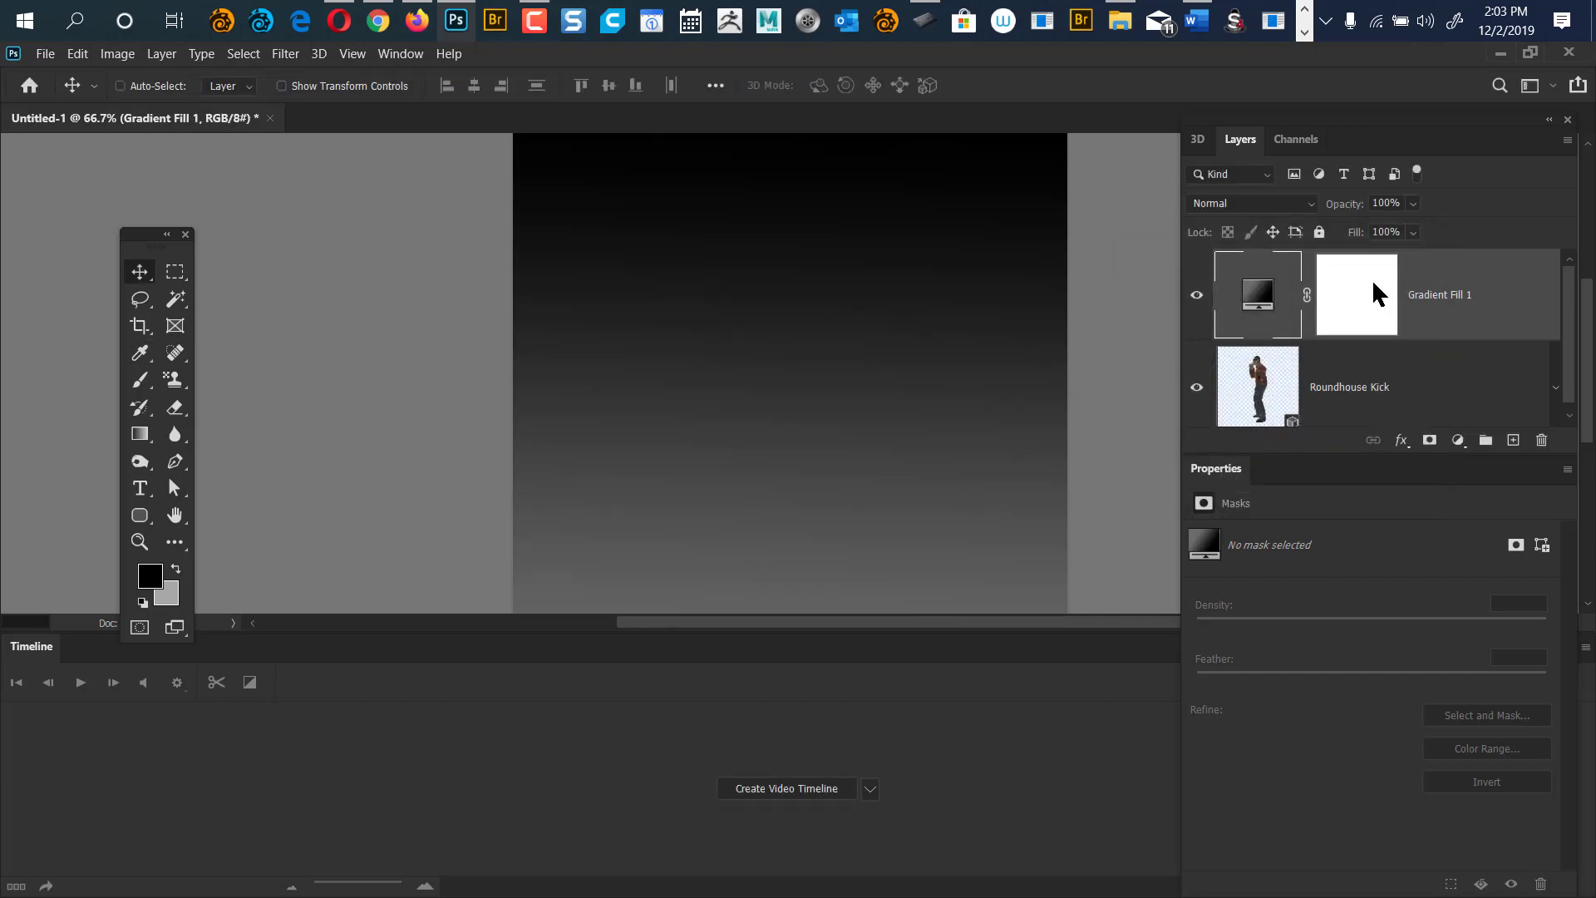
{"action": "left_click_drag", "start_coordinate": [1291, 315], "coordinate": [1291, 417]}
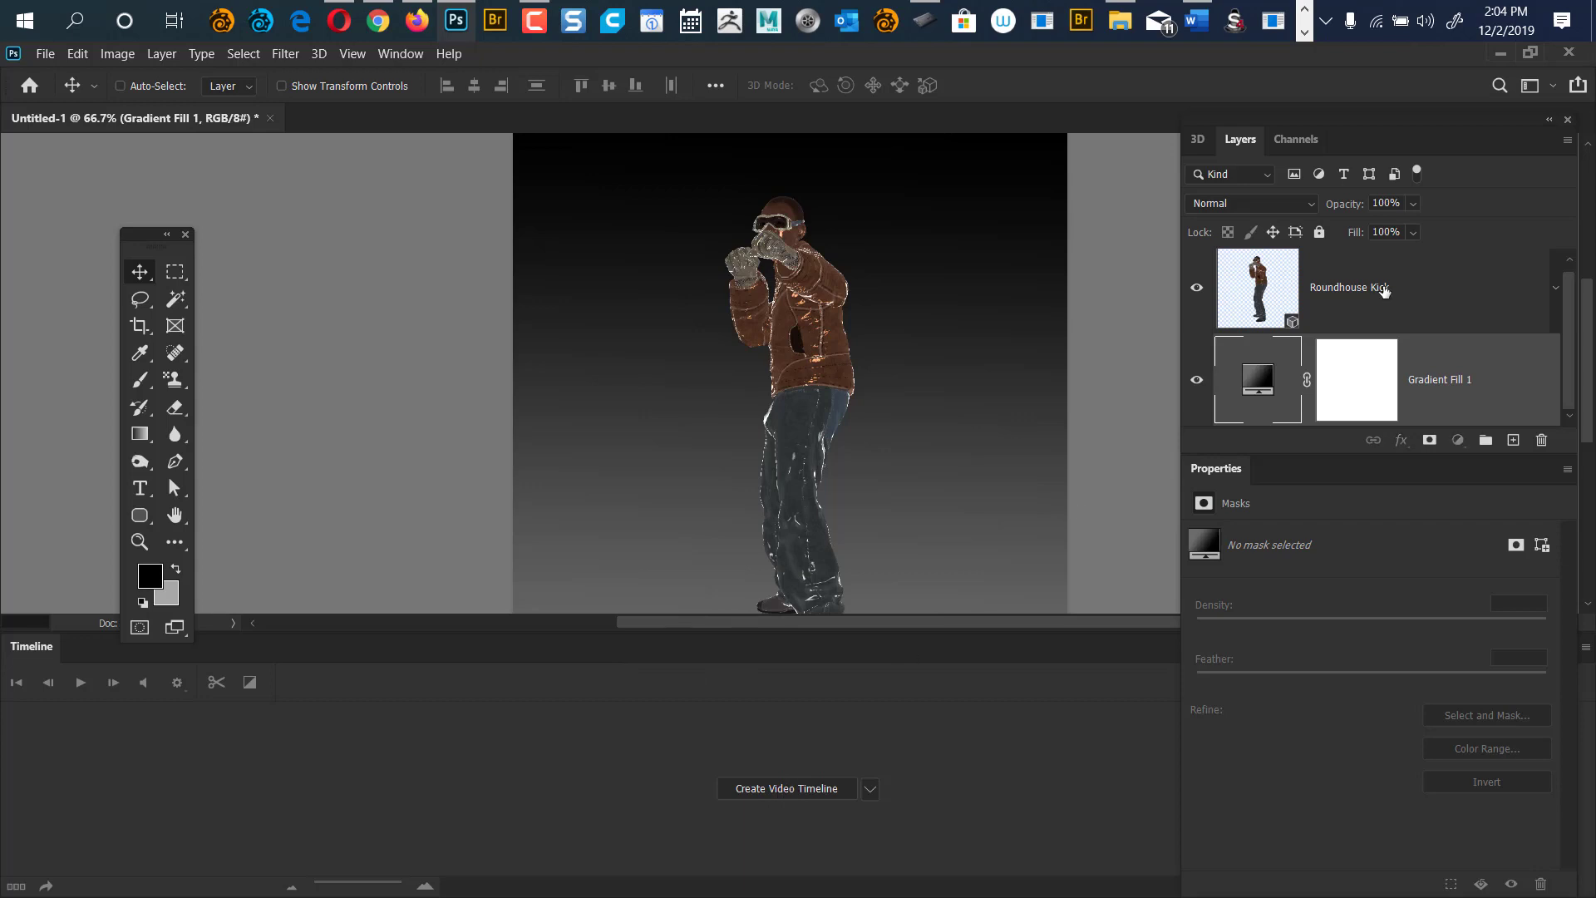
{"action": "left_click", "coordinate": [1382, 291]}
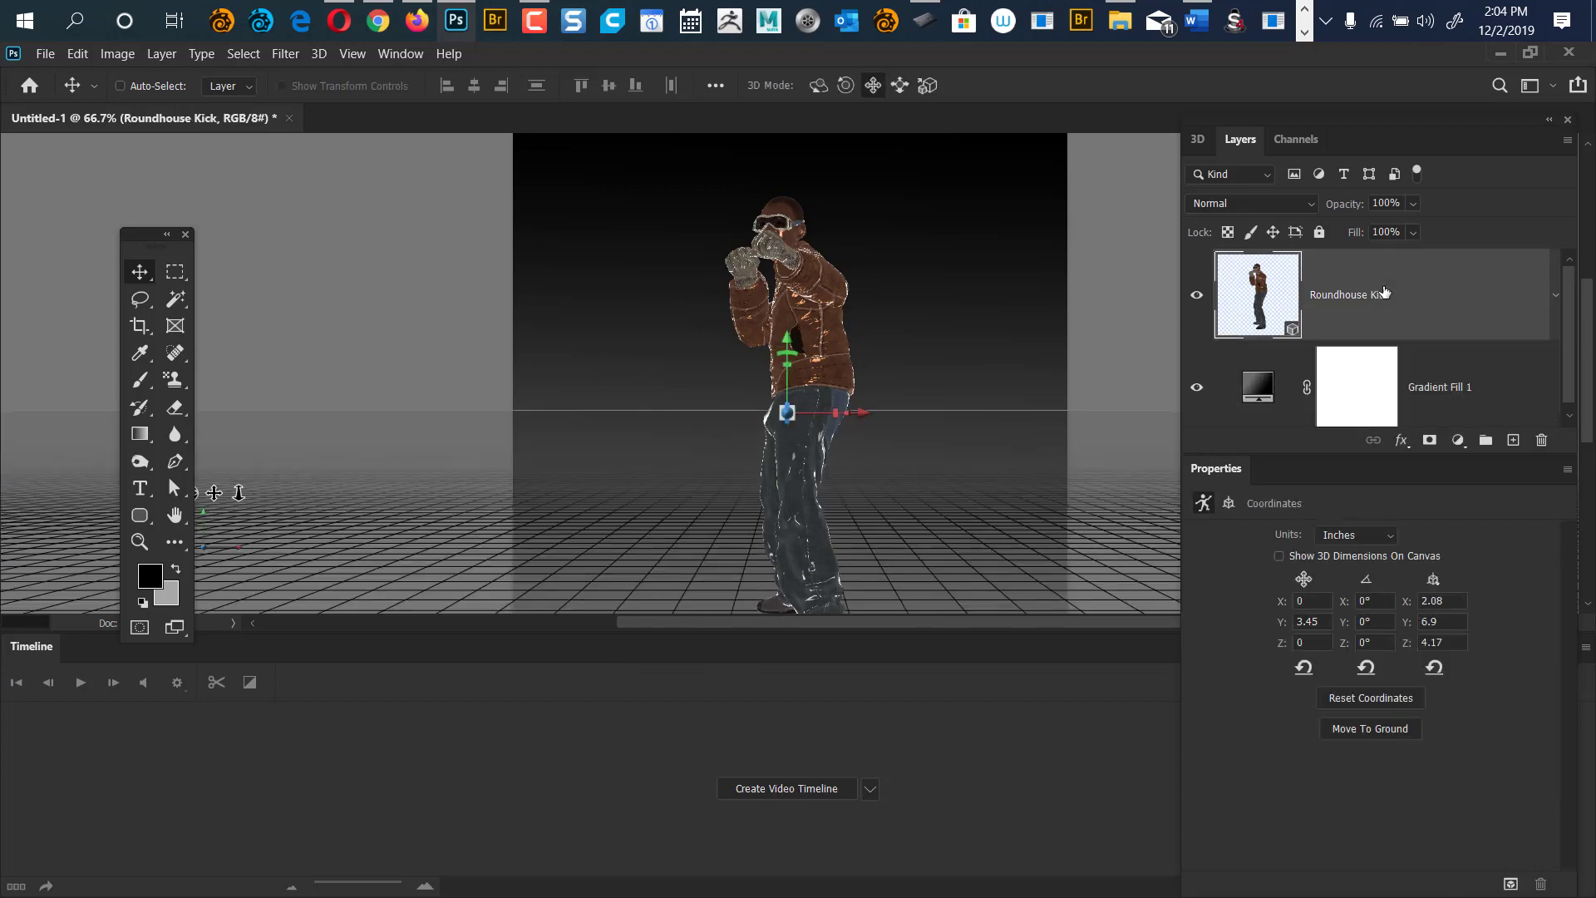
Create a video timeline for the layers, then play the kick animation and set the playhead to 0:00:00:21.
{"action": "left_click", "coordinate": [785, 789]}
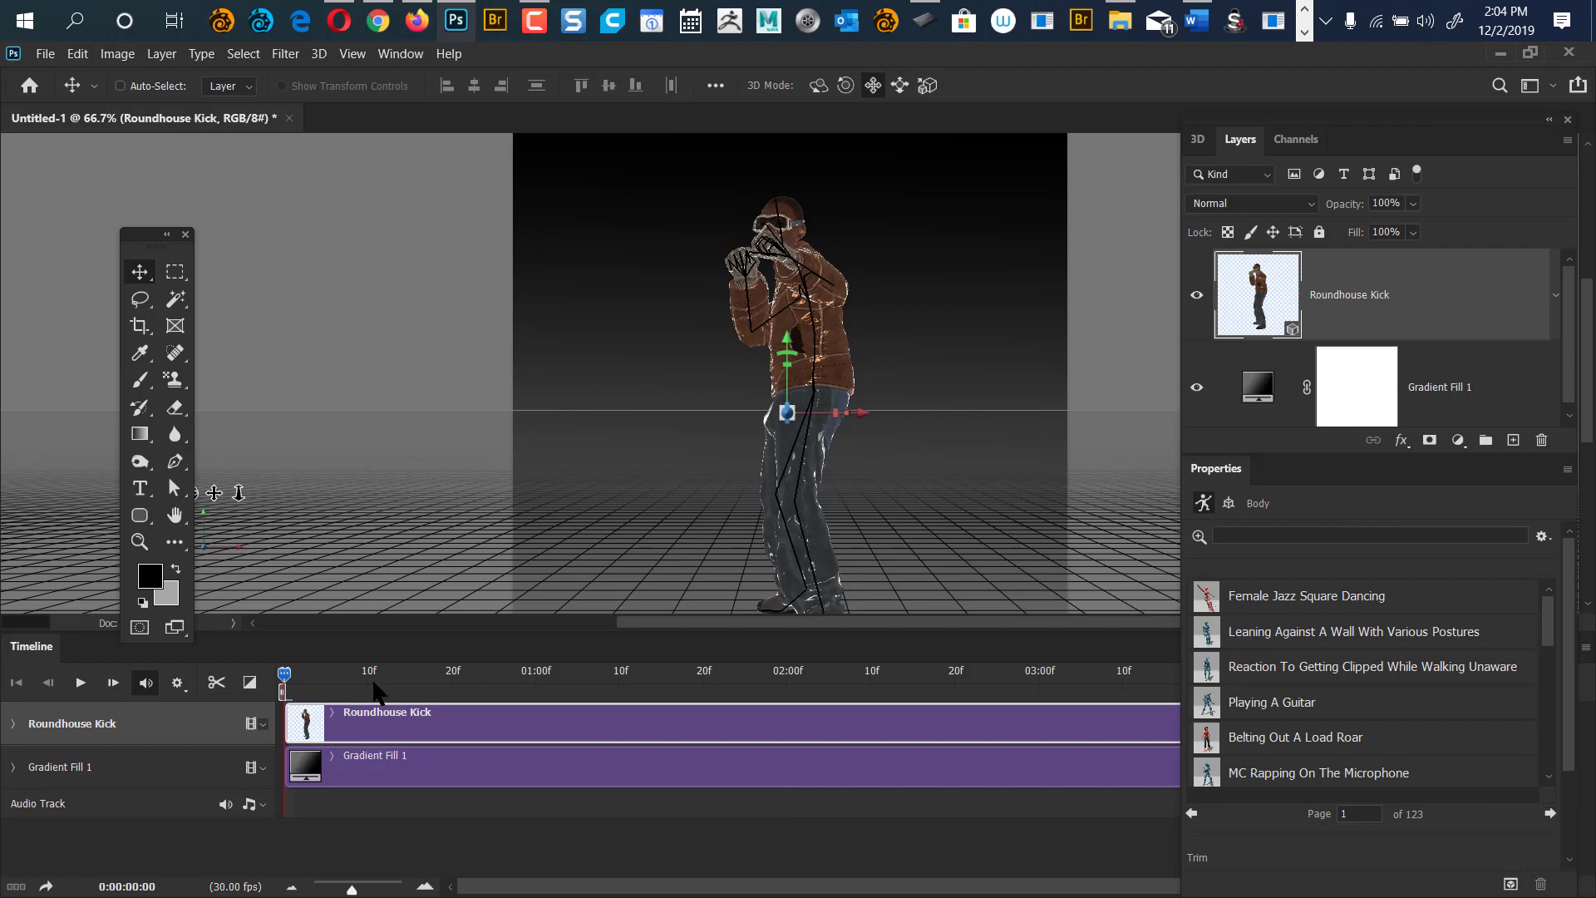
{"action": "left_click", "coordinate": [388, 765]}
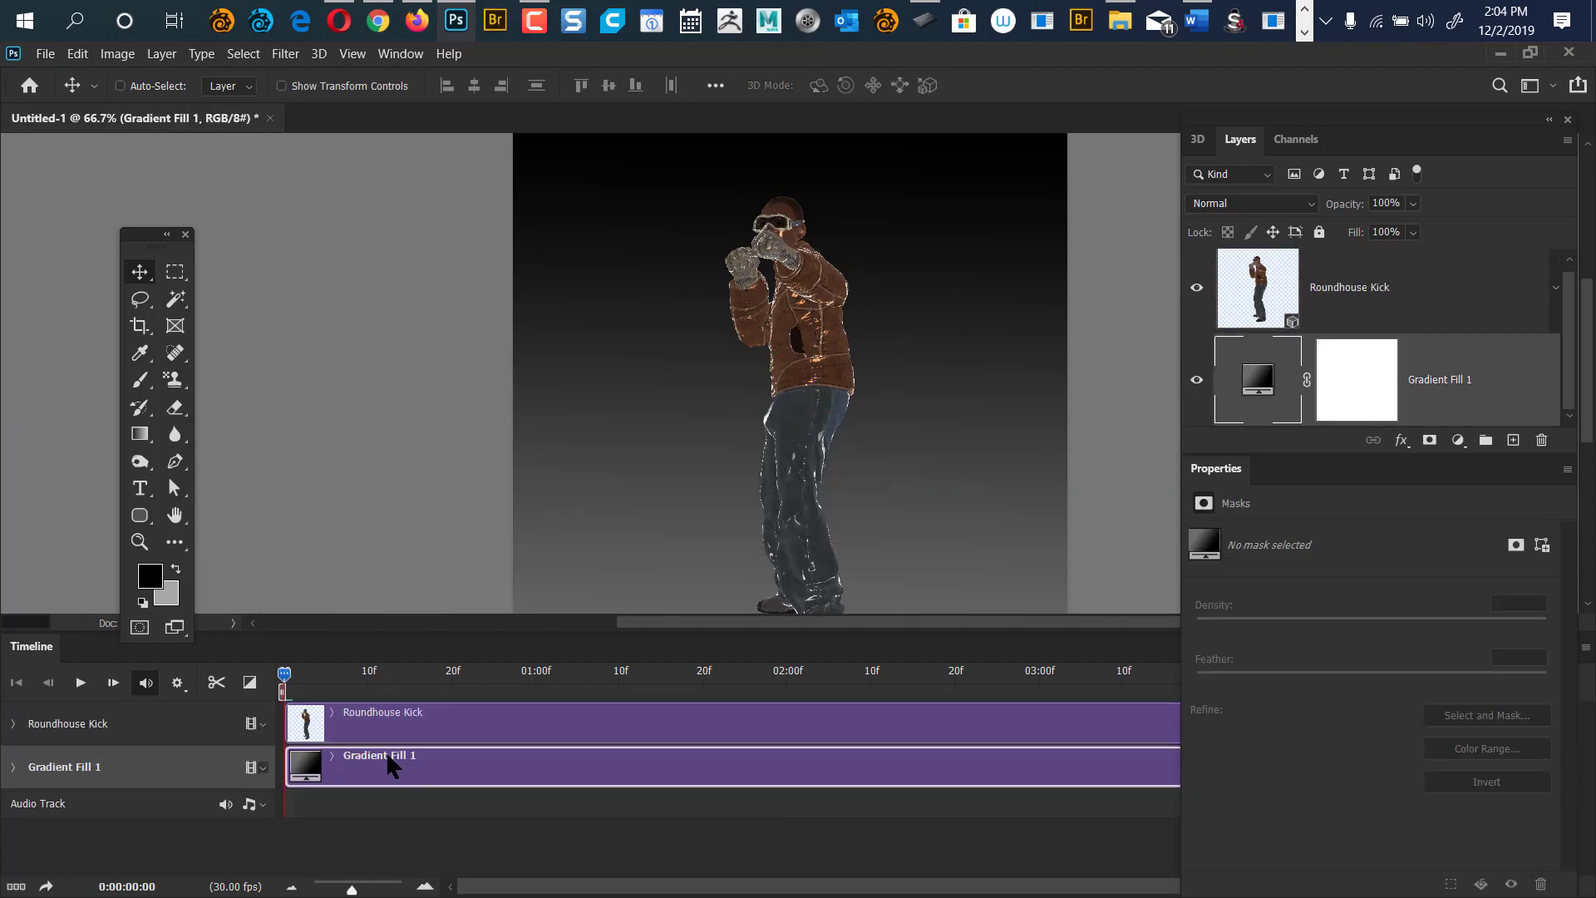
{"action": "key", "text": "ctrl+z"}
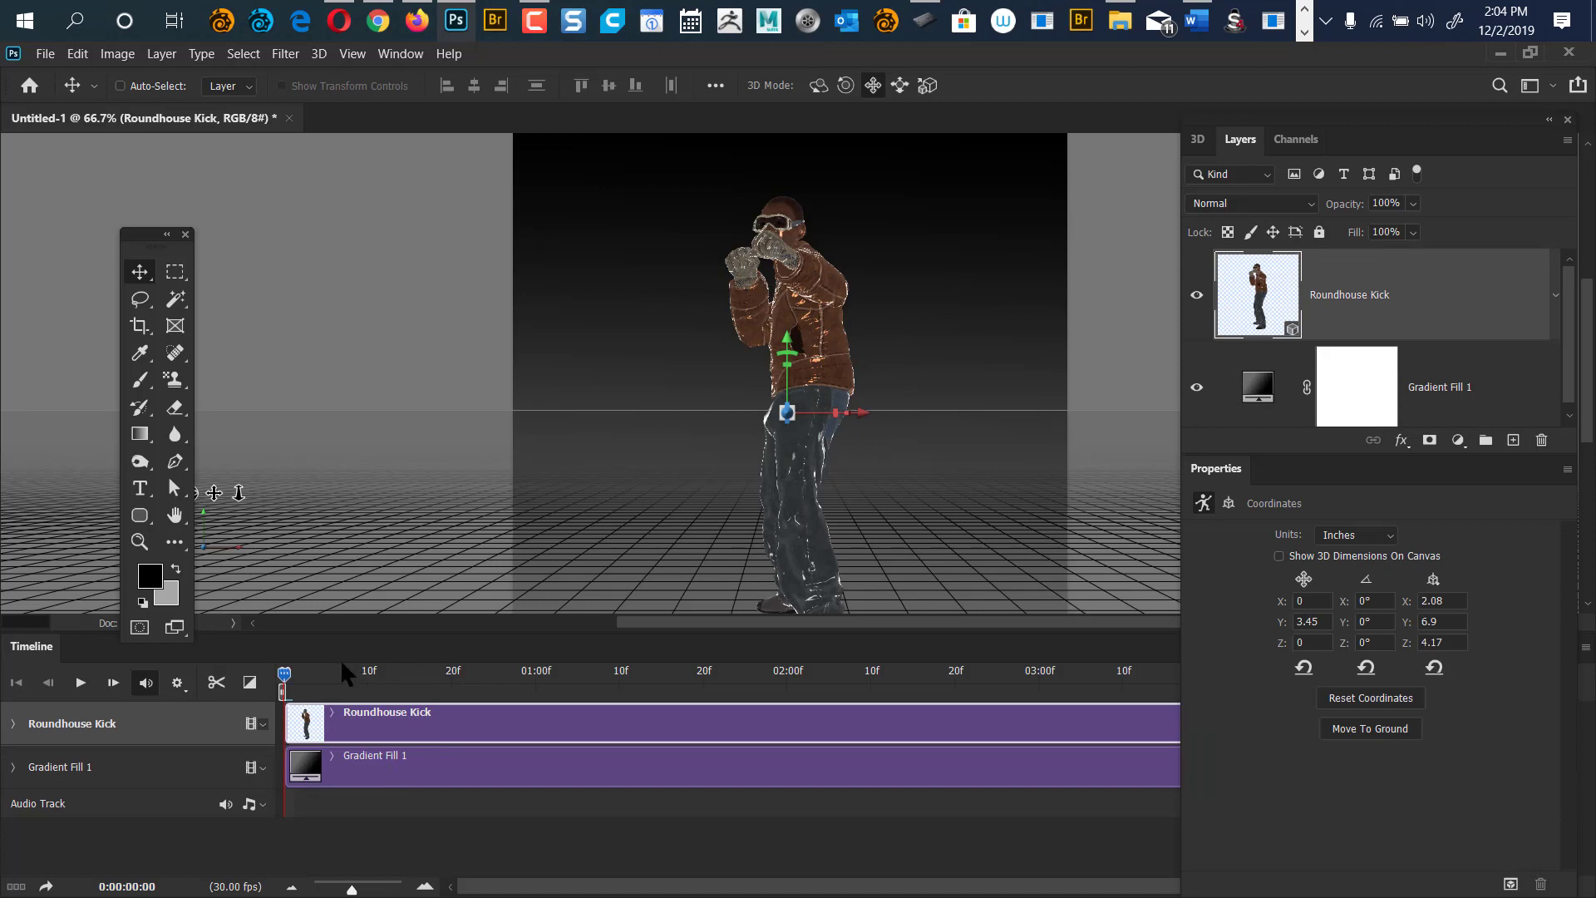
{"action": "key", "text": "space"}
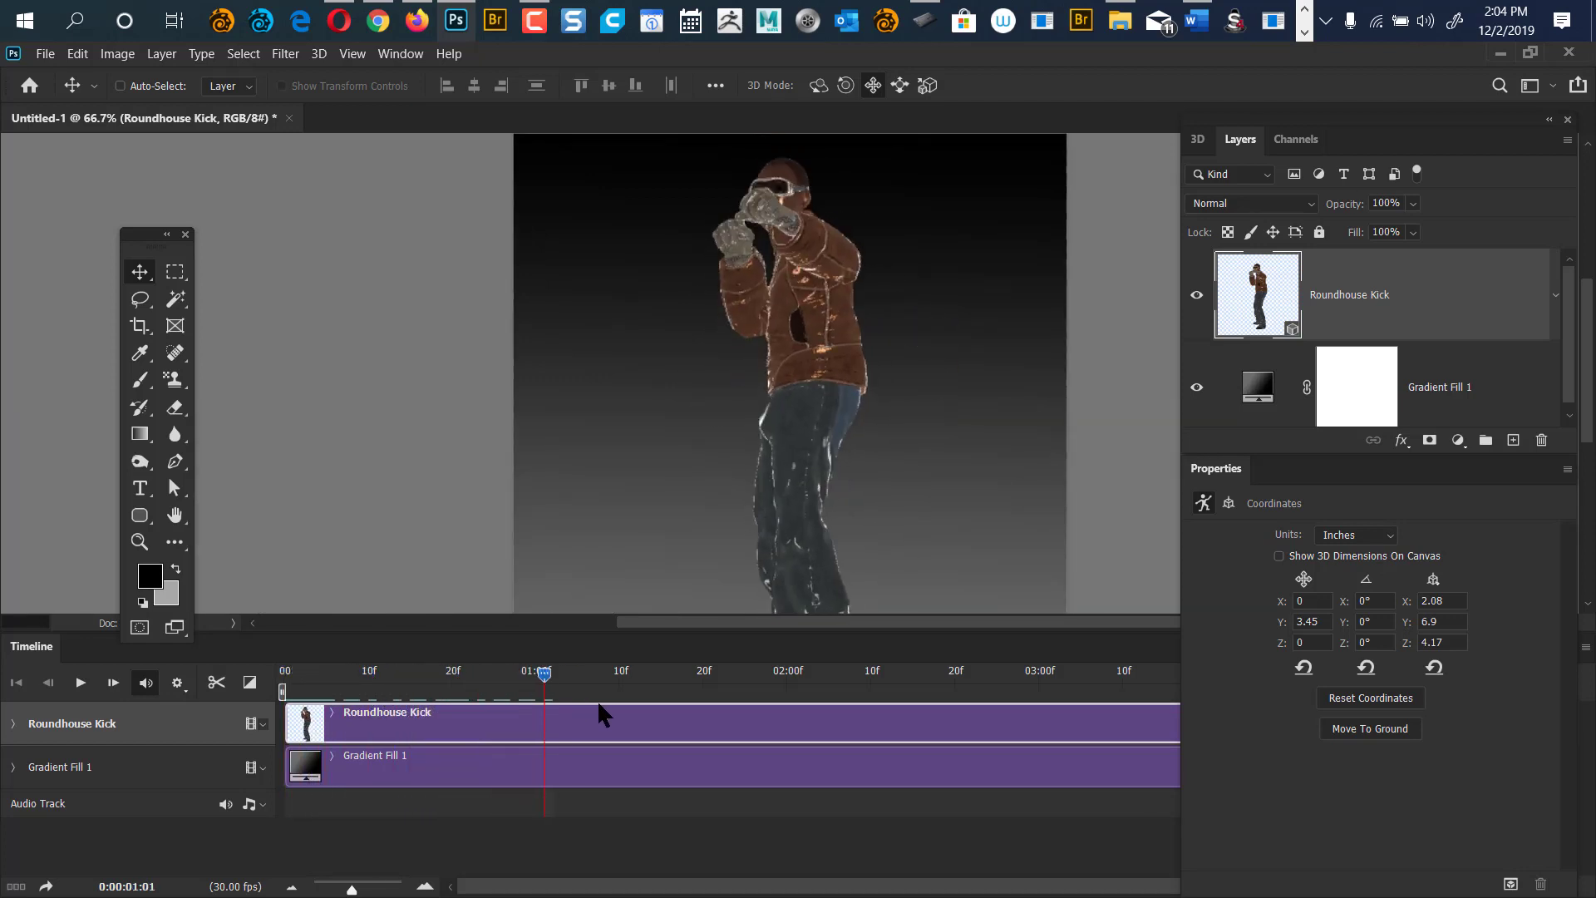
{"action": "left_click_drag", "start_coordinate": [713, 700], "coordinate": [460, 713]}
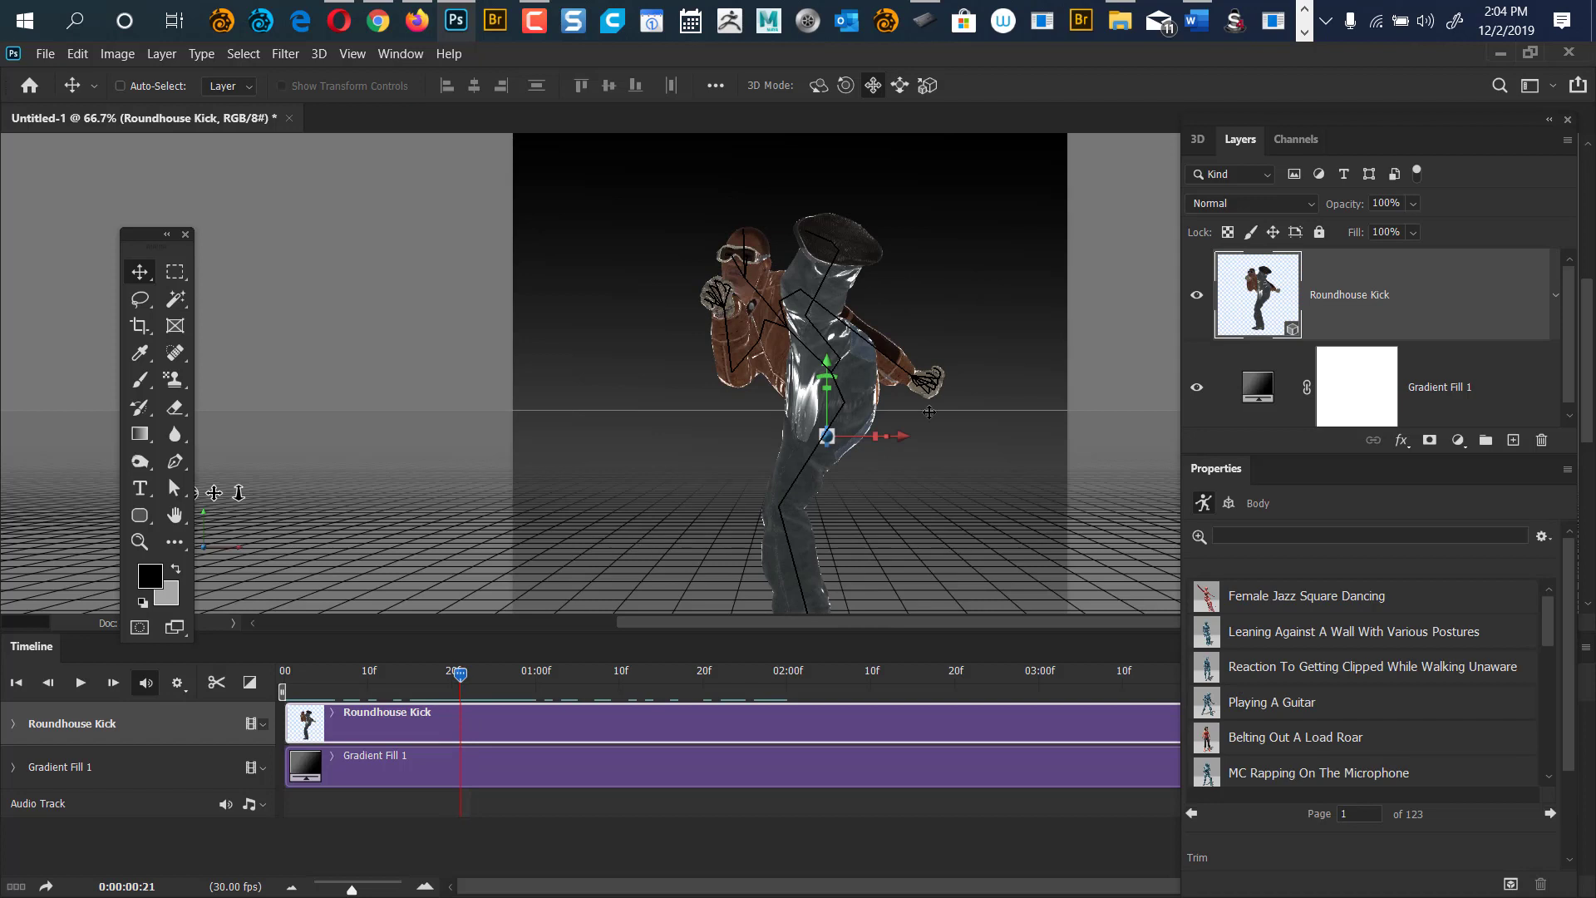
Orbit the 3D scene's Current View camera to show the kick from a slightly raised three-quarter angle.
{"action": "left_click", "coordinate": [1197, 139]}
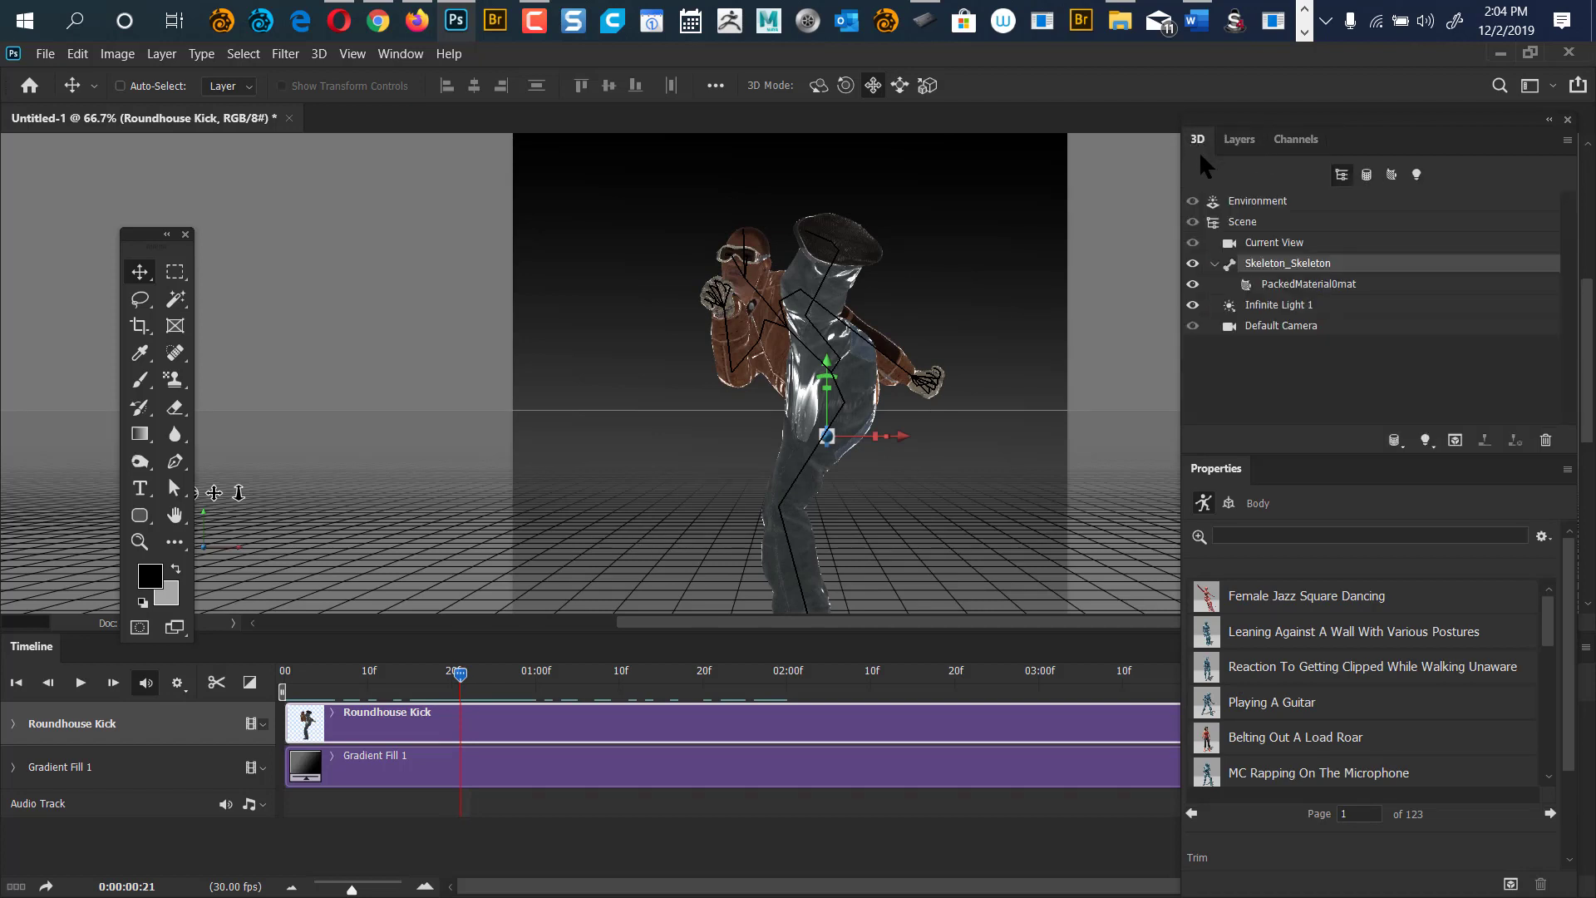
{"action": "left_click", "coordinate": [1280, 242]}
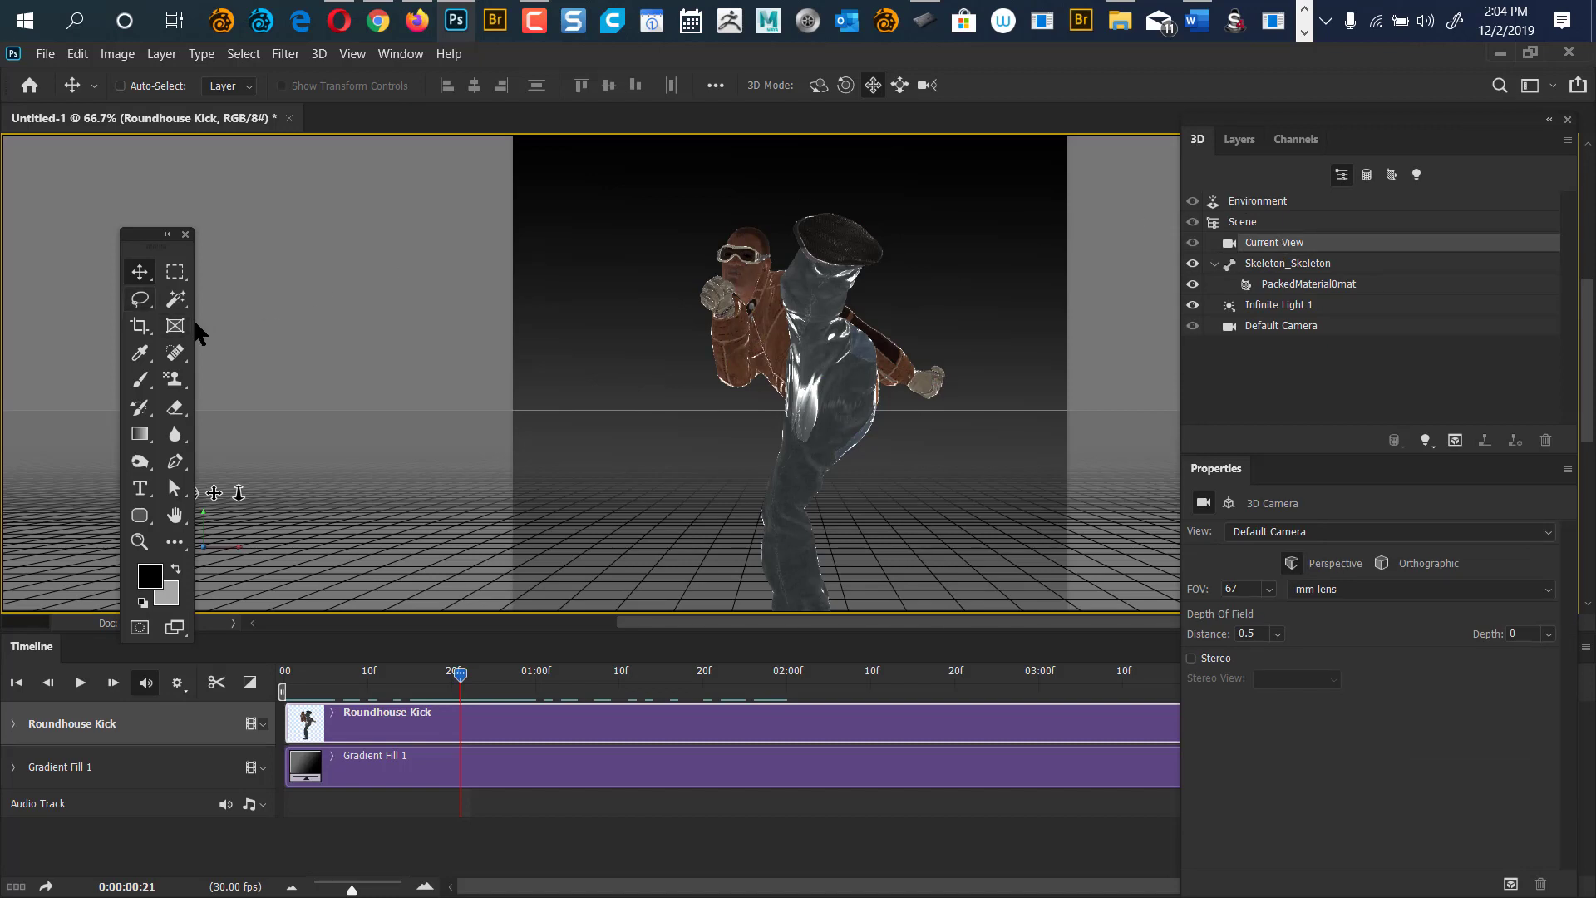
{"action": "left_click_drag", "start_coordinate": [154, 241], "coordinate": [175, 204]}
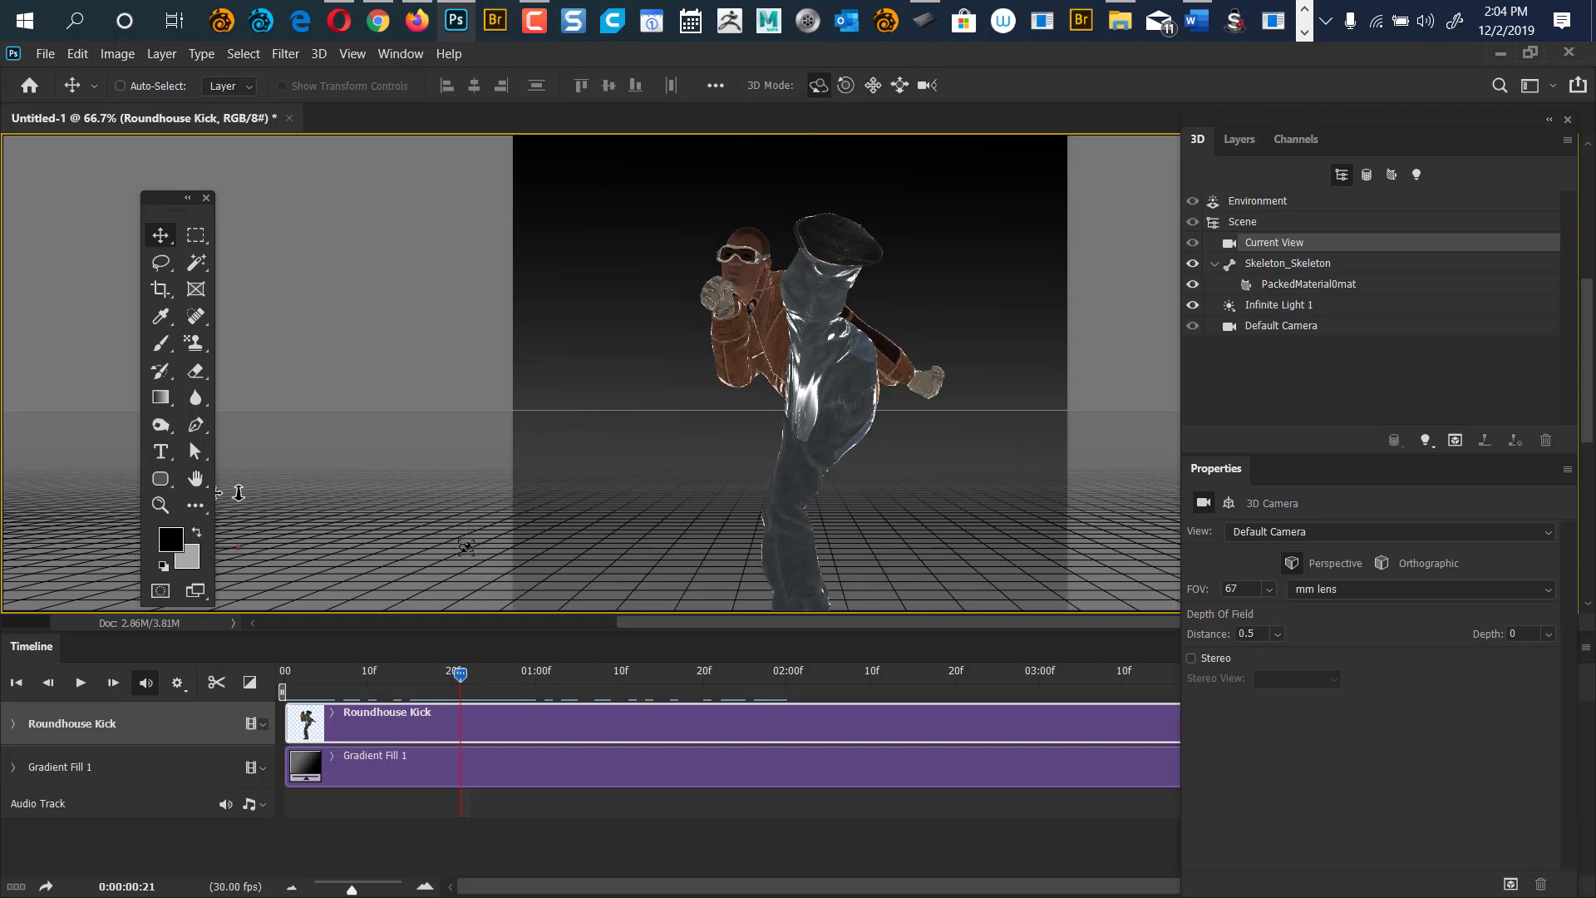
{"action": "left_click_drag", "start_coordinate": [430, 506], "coordinate": [569, 545]}
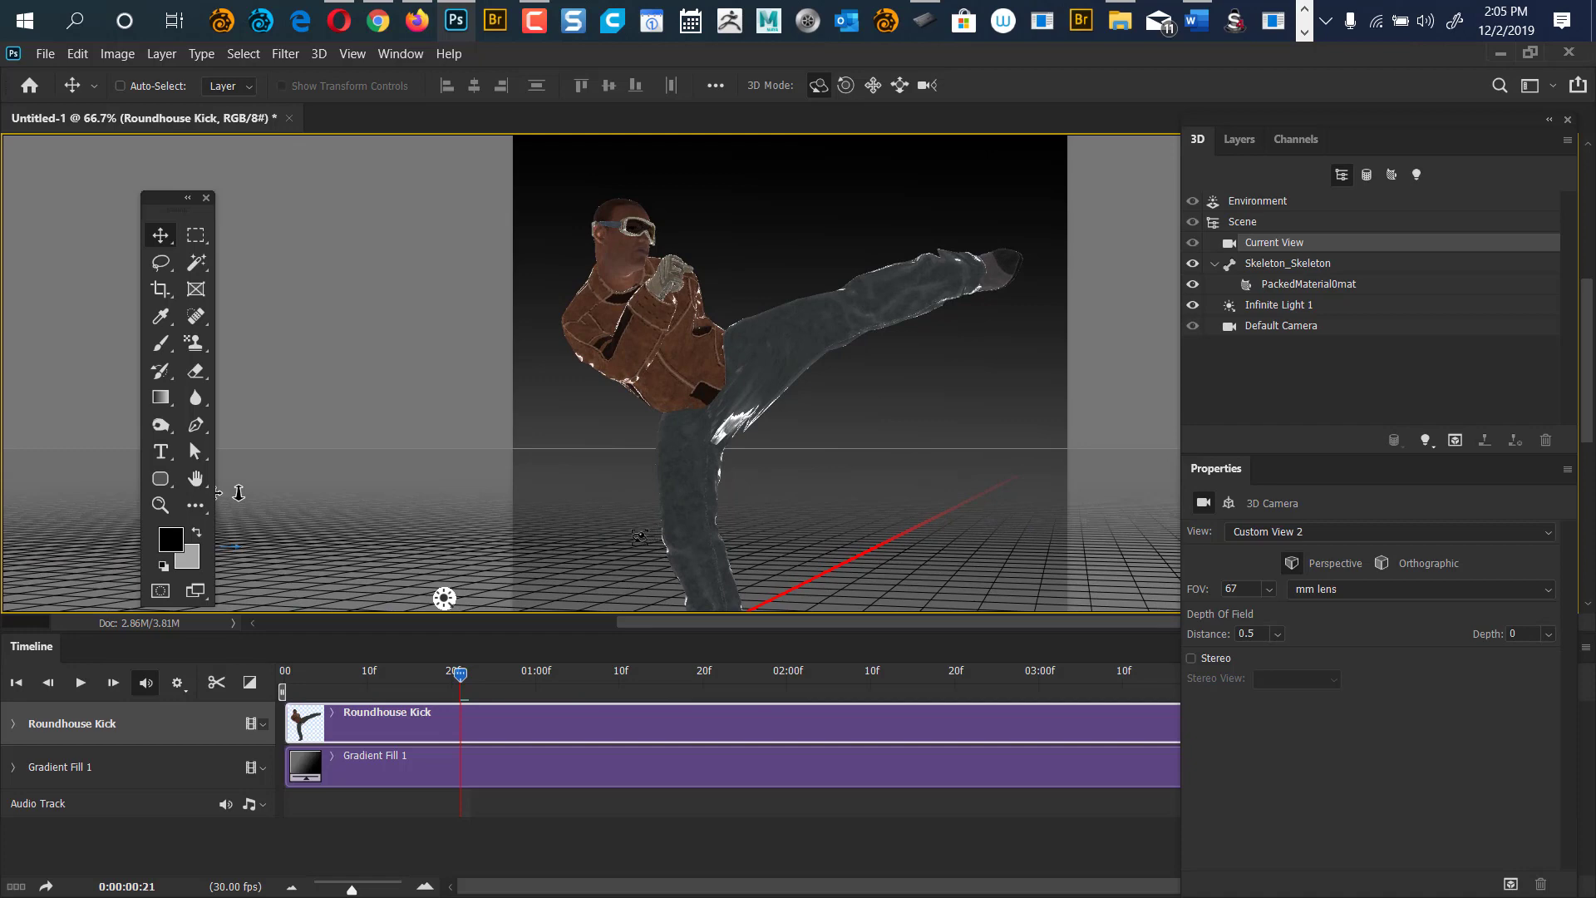
{"action": "left_click_drag", "start_coordinate": [526, 486], "coordinate": [419, 514]}
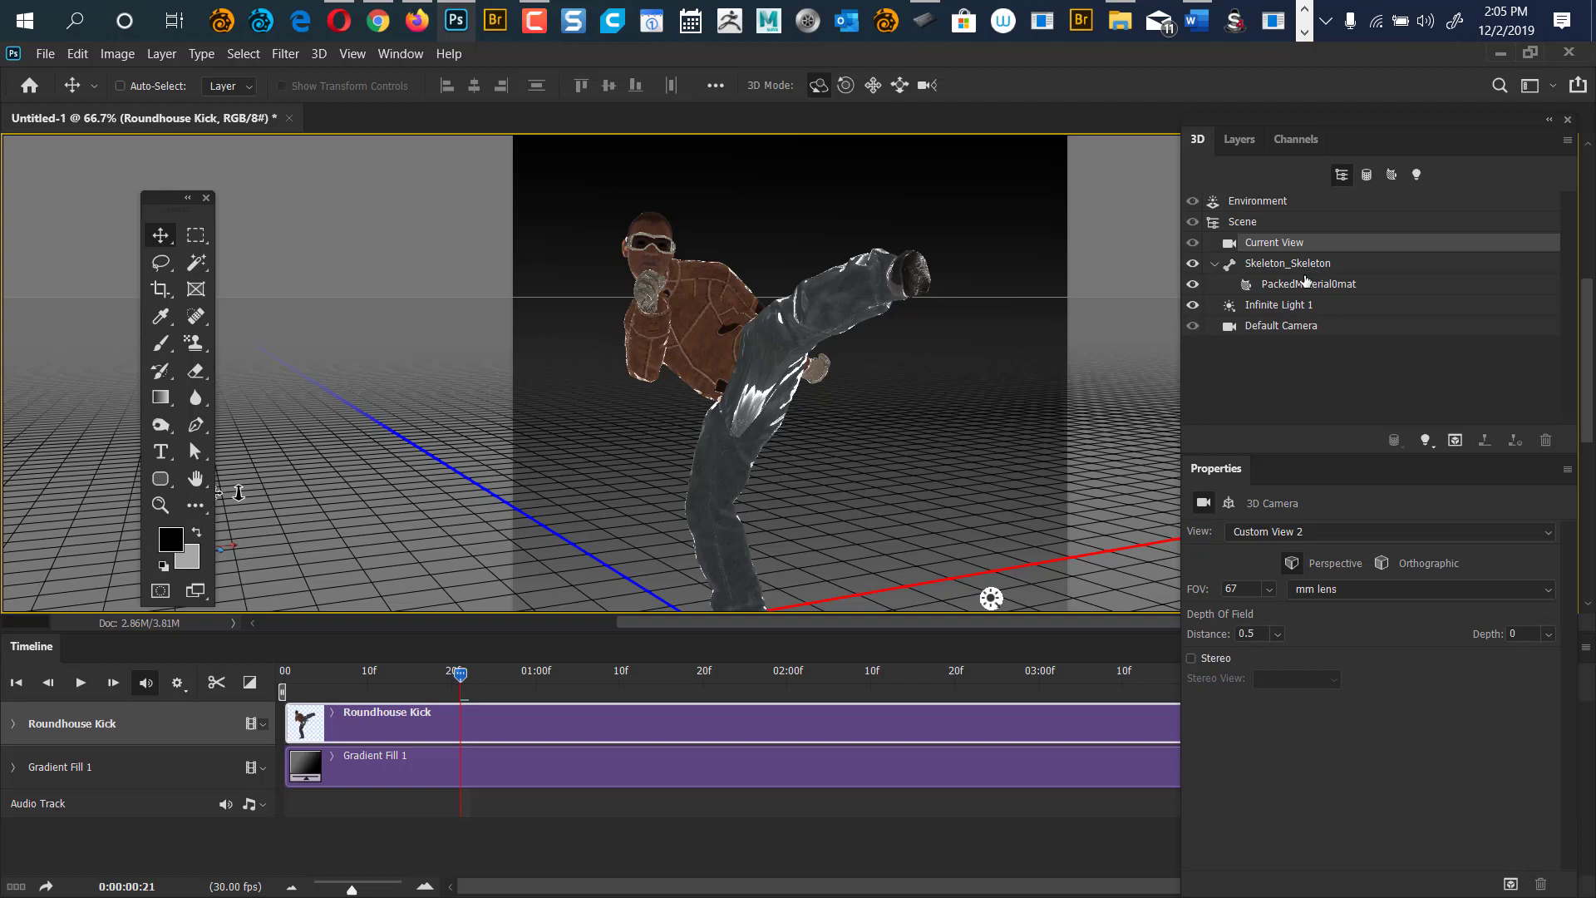
Convert the Roundhouse Kick 3D layer to a smart object.
{"action": "left_click", "coordinate": [1239, 139]}
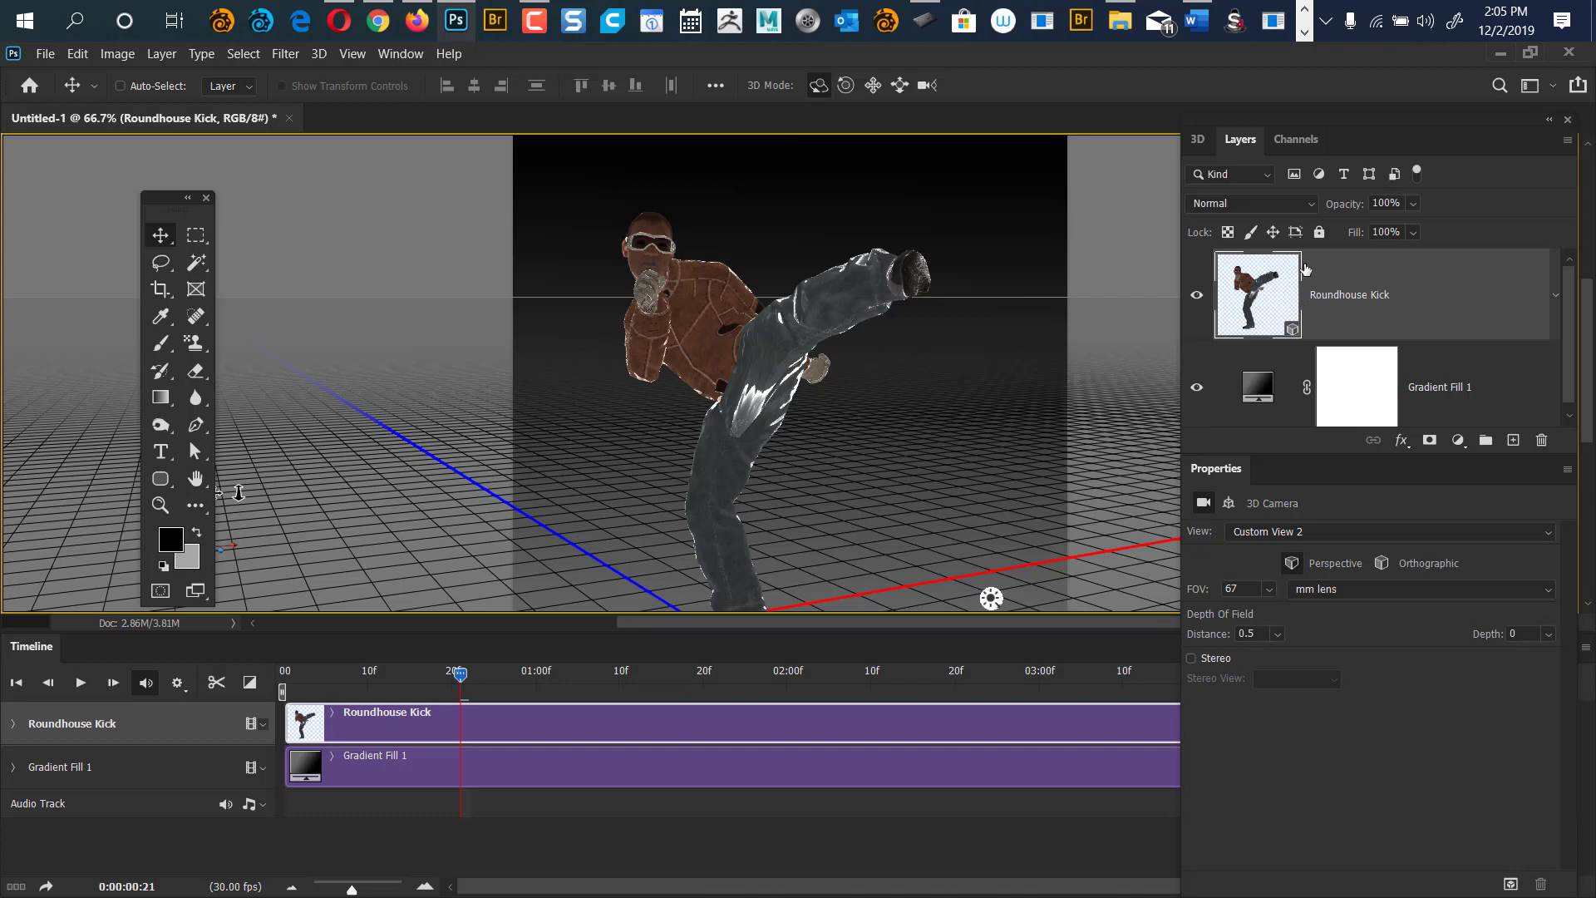
{"action": "right_click", "coordinate": [1361, 295]}
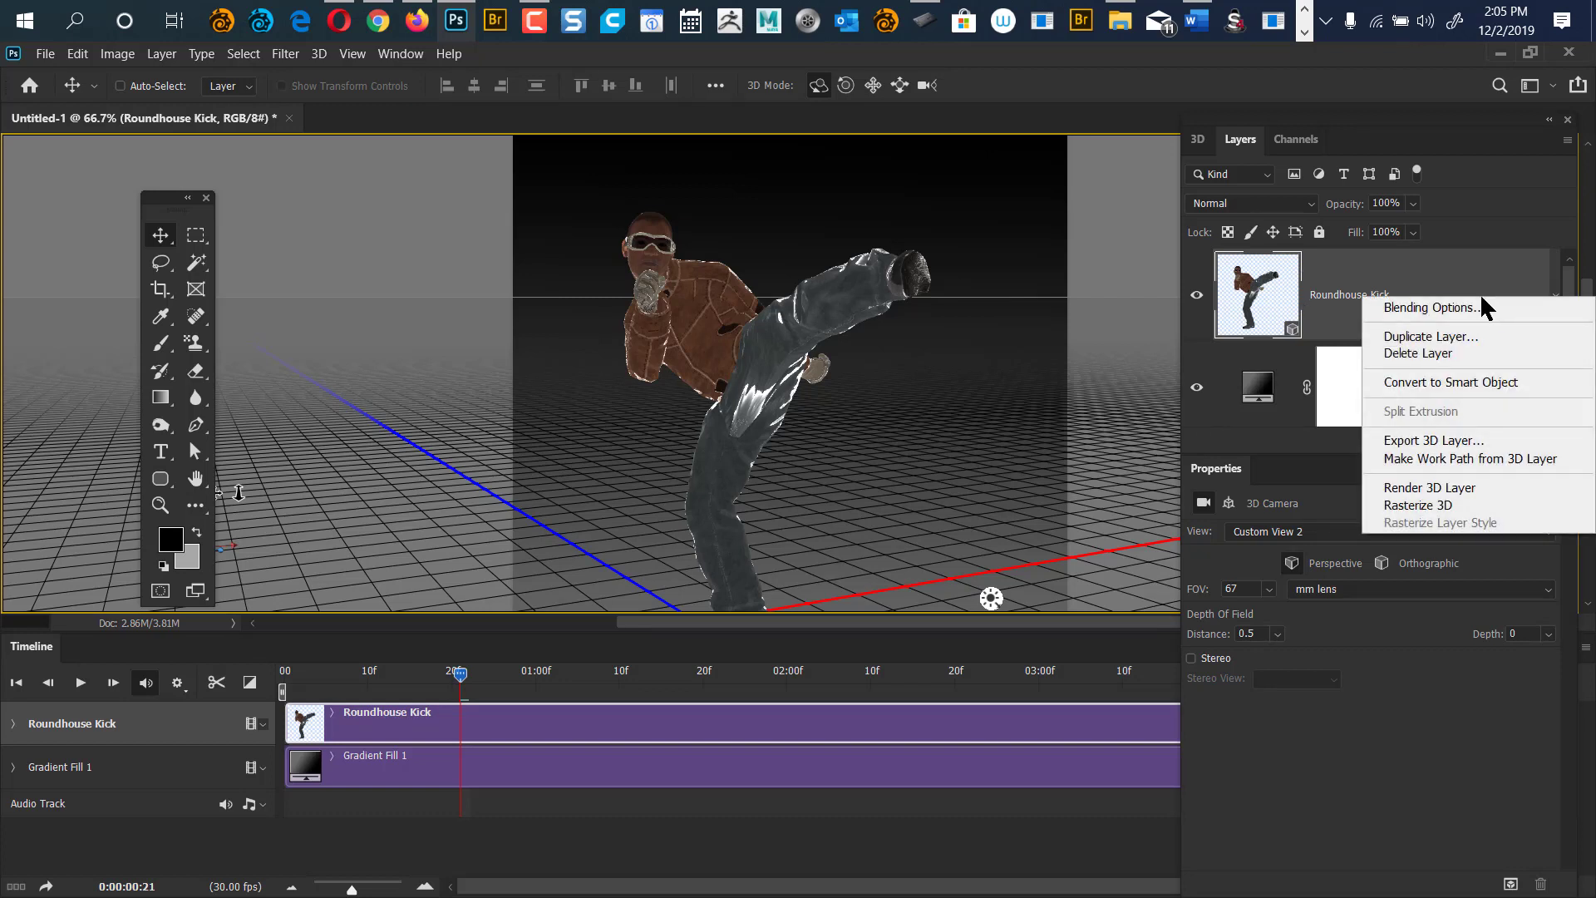
{"action": "left_click", "coordinate": [1474, 384]}
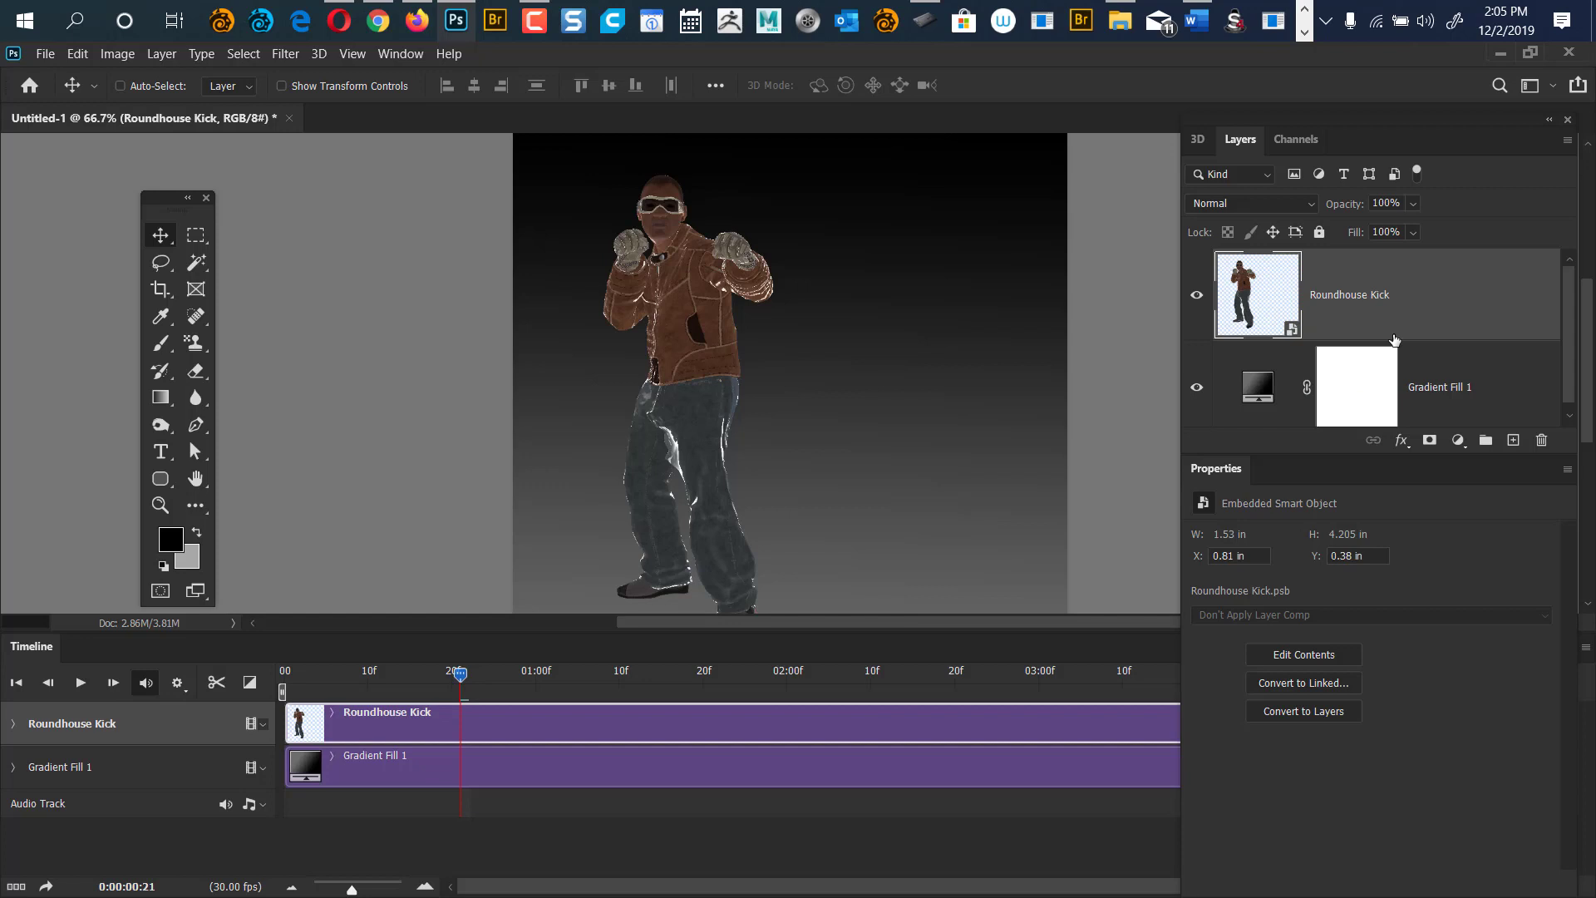
Scrub back and forth through the main document's timeline to check the smart object's animation.
{"action": "left_click_drag", "start_coordinate": [462, 672], "coordinate": [621, 685]}
{"action": "left_click", "coordinate": [502, 683]}
{"action": "left_click_drag", "start_coordinate": [513, 671], "coordinate": [678, 703]}
{"action": "left_click_drag", "start_coordinate": [678, 702], "coordinate": [631, 699]}
Open the Roundhouse Kick smart object's contents at 0:00:00:21 and tile the open documents vertically.
{"action": "double_click", "coordinate": [1257, 295]}
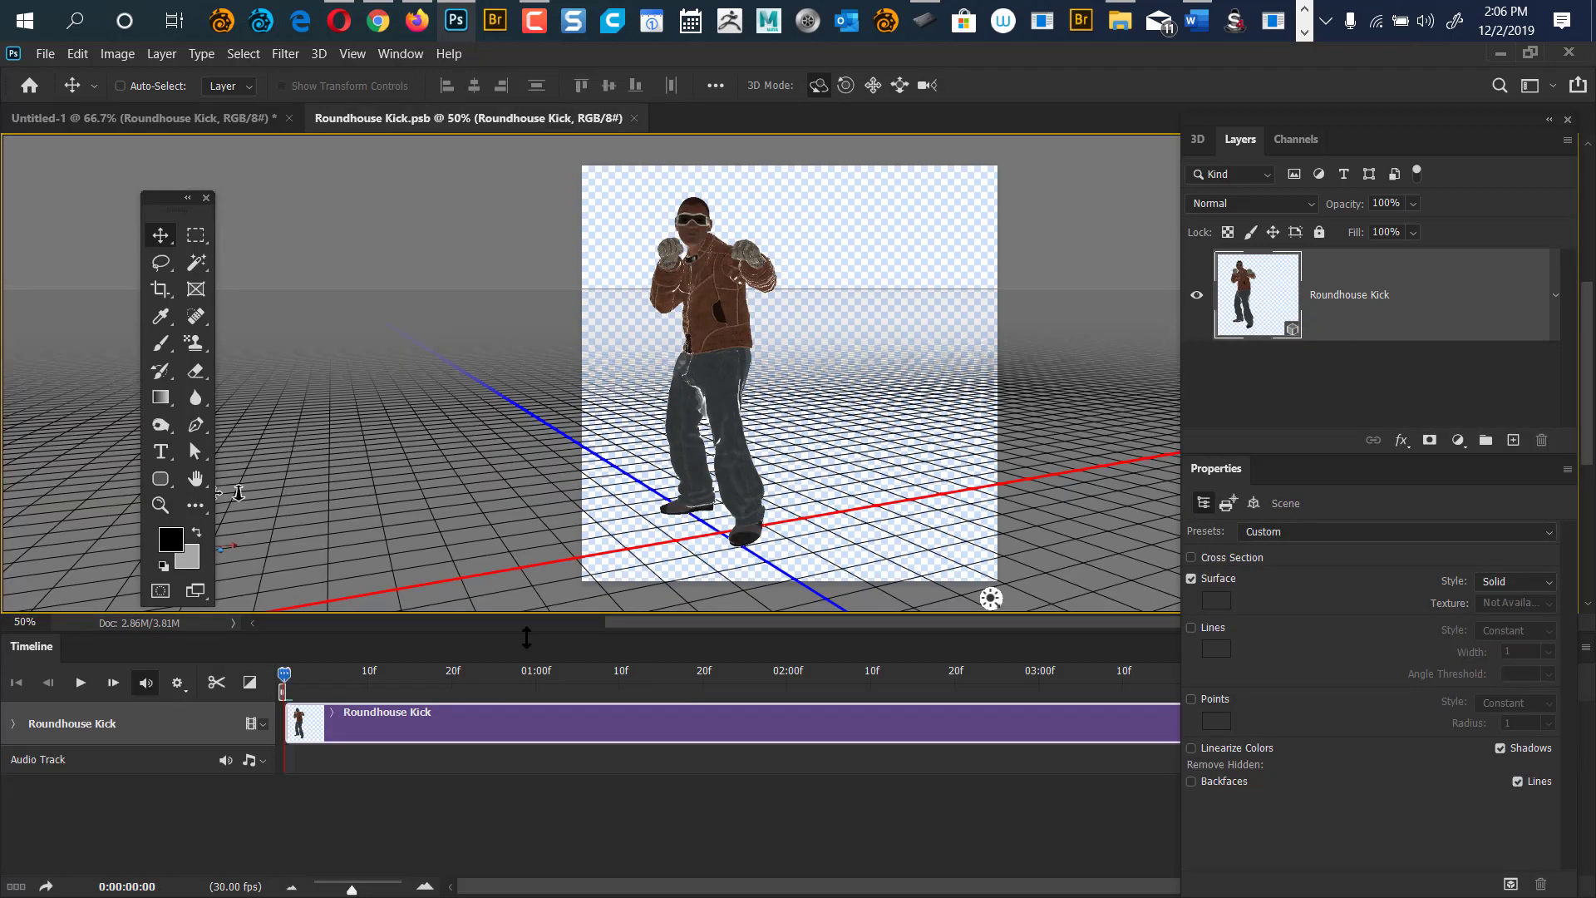
{"action": "left_click_drag", "start_coordinate": [285, 674], "coordinate": [465, 690]}
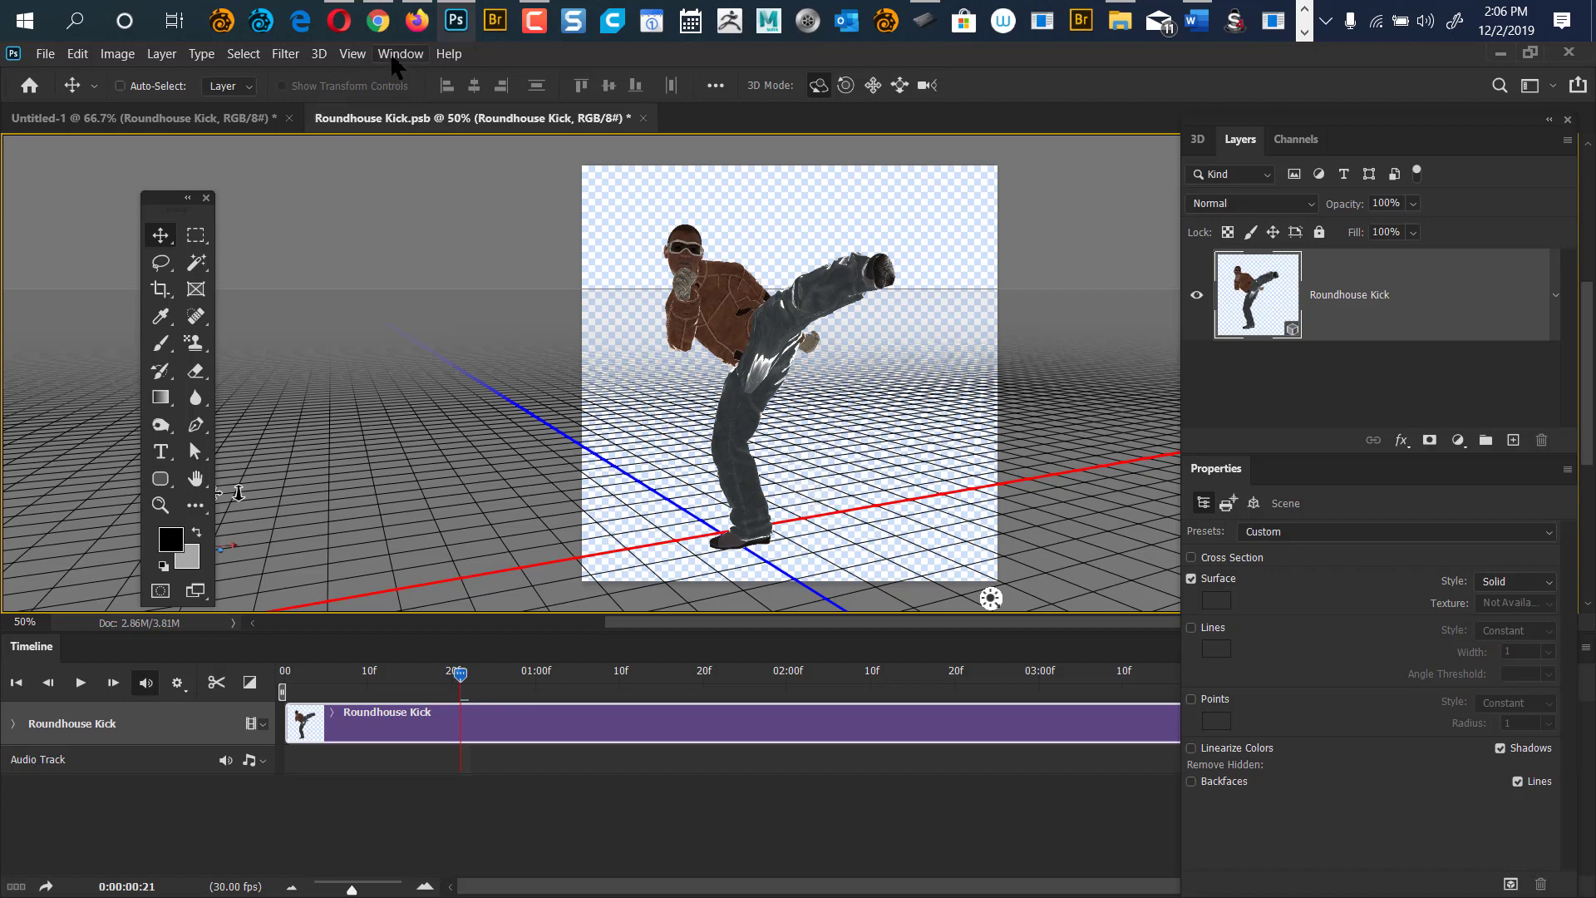
{"action": "left_click", "coordinate": [399, 55]}
{"action": "mouse_move", "coordinate": [413, 75]}
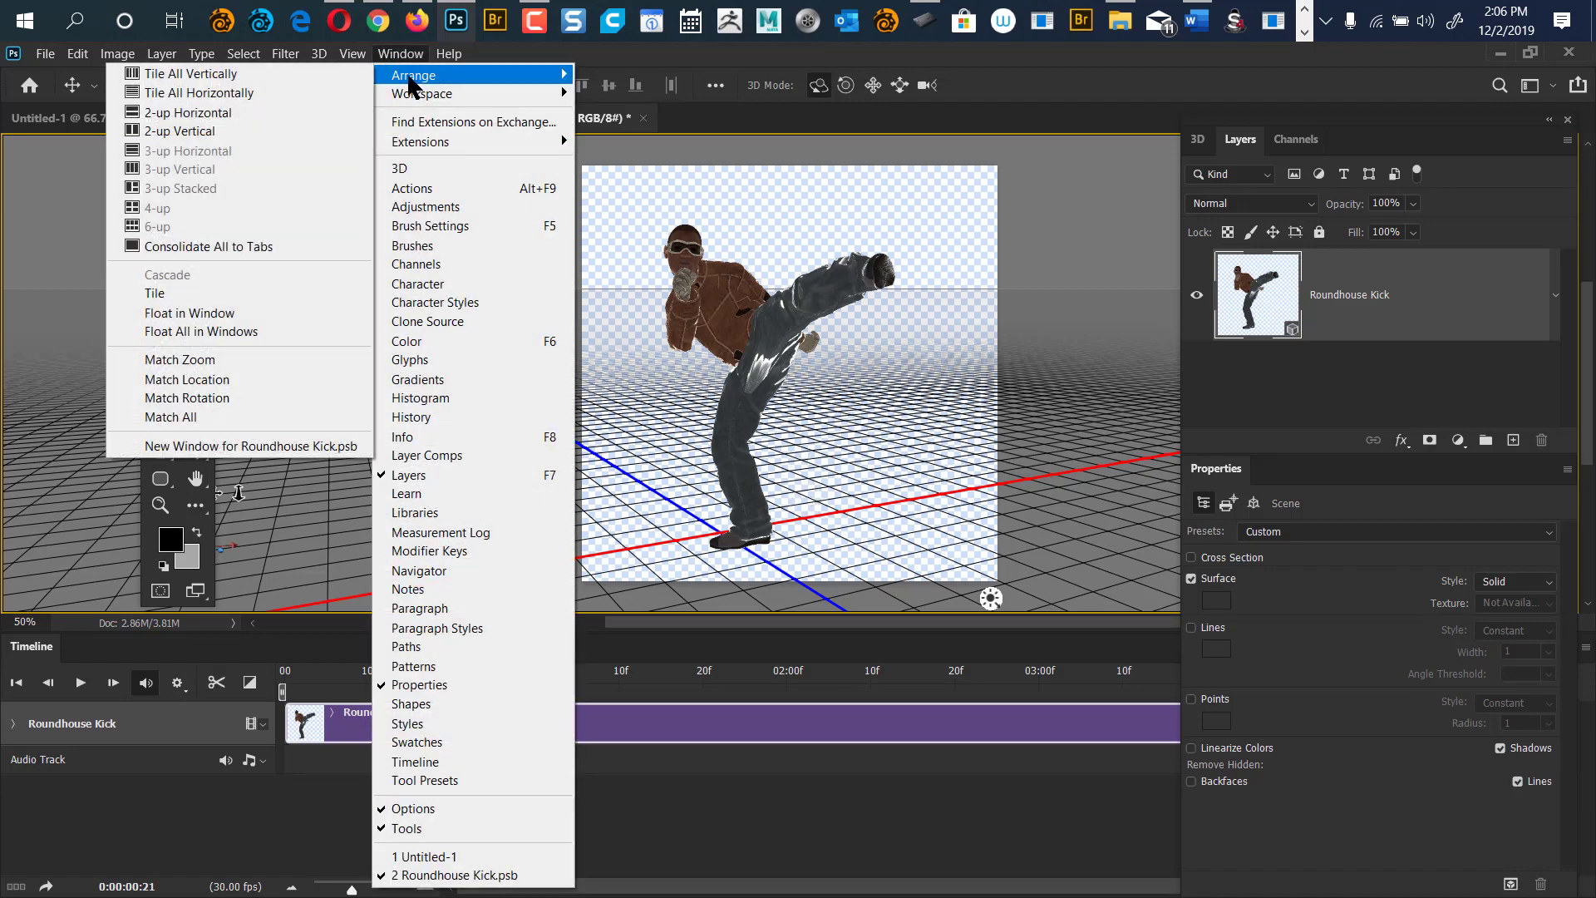
{"action": "left_click", "coordinate": [298, 73]}
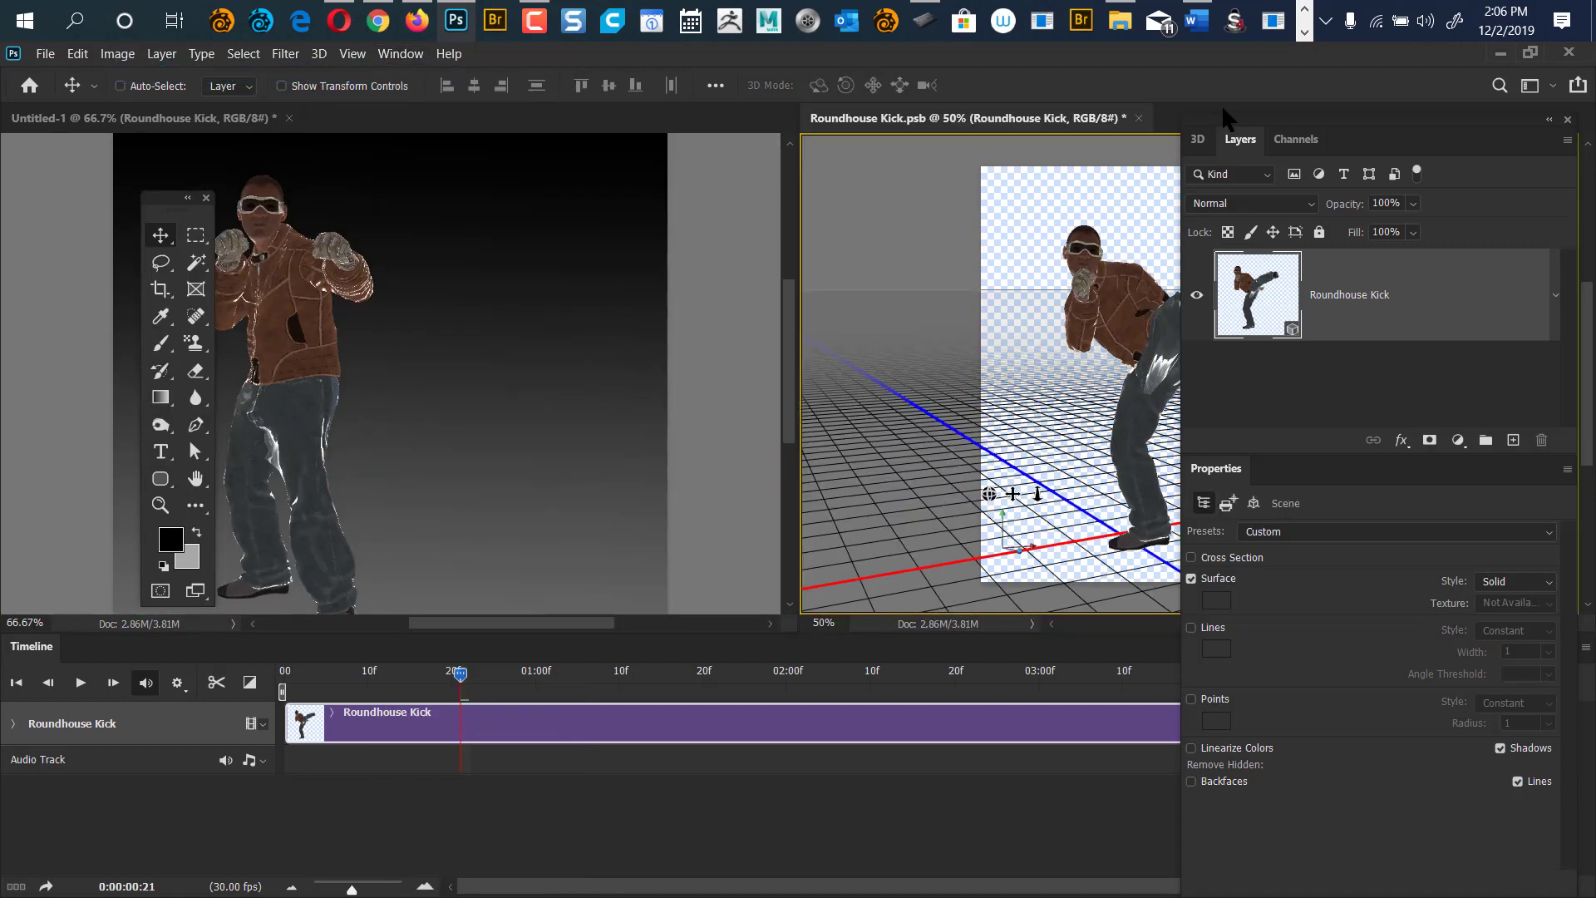
Save the Roundhouse Kick smart object's contents so the main document picks up the current pose.
{"action": "left_click_drag", "start_coordinate": [1280, 133], "coordinate": [729, 635]}
{"action": "key", "text": "ctrl"}
{"action": "key", "text": "ctrl+s"}
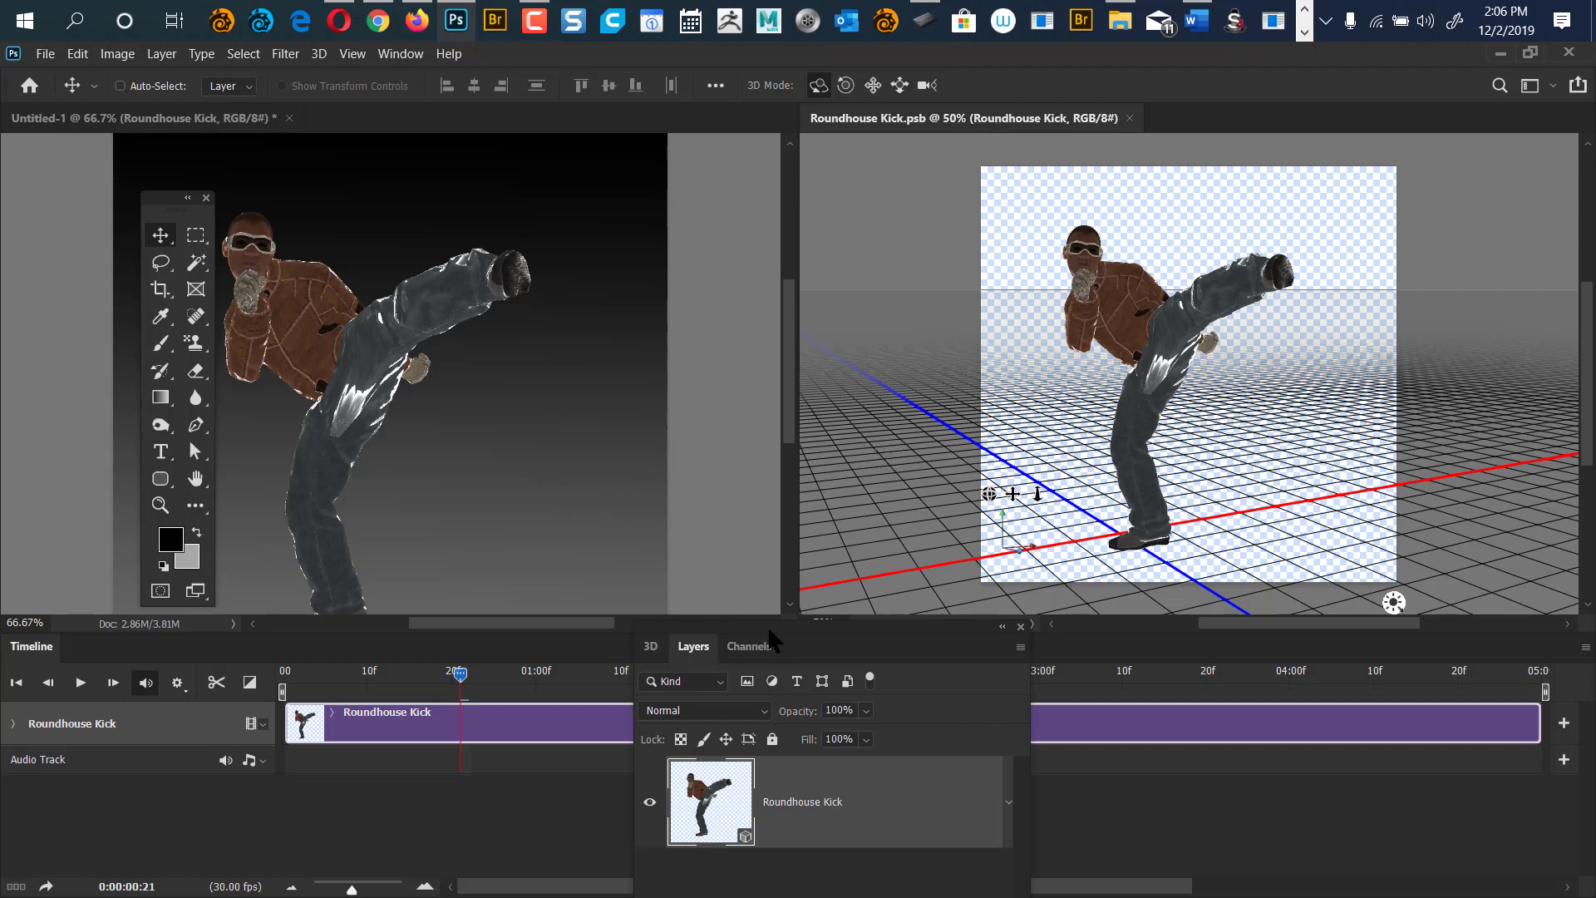
Select Infinite Light 1 in the smart object's 3D scene and rotate it to change the direction of the light on the character.
{"action": "left_click_drag", "start_coordinate": [806, 621], "coordinate": [794, 211]}
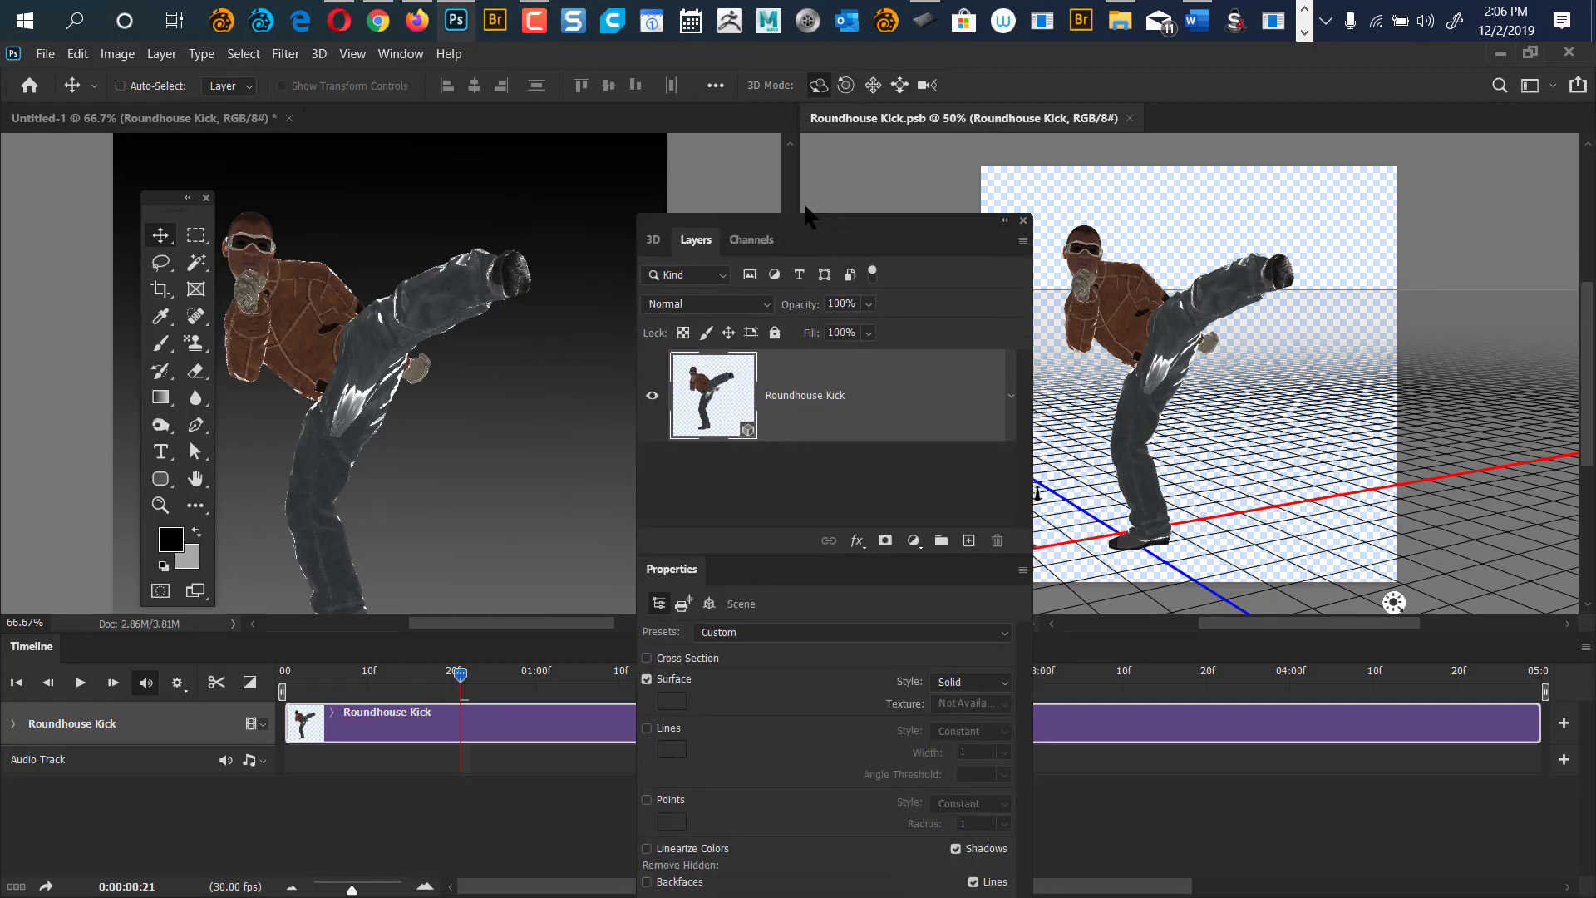
{"action": "left_click", "coordinate": [1098, 221]}
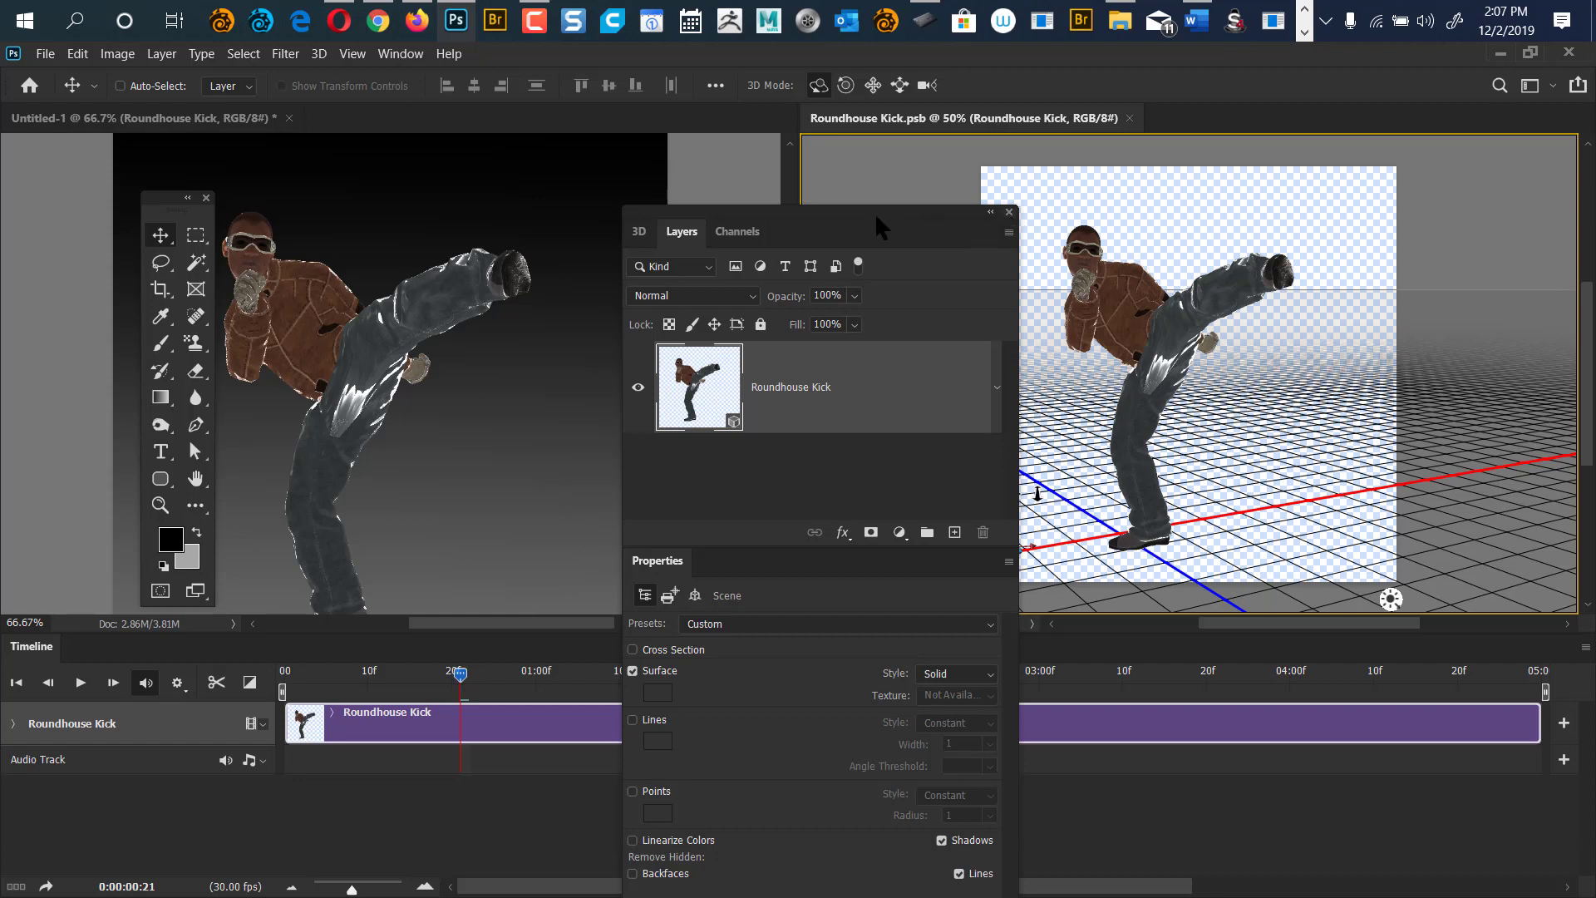
{"action": "left_click_drag", "start_coordinate": [875, 213], "coordinate": [800, 146]}
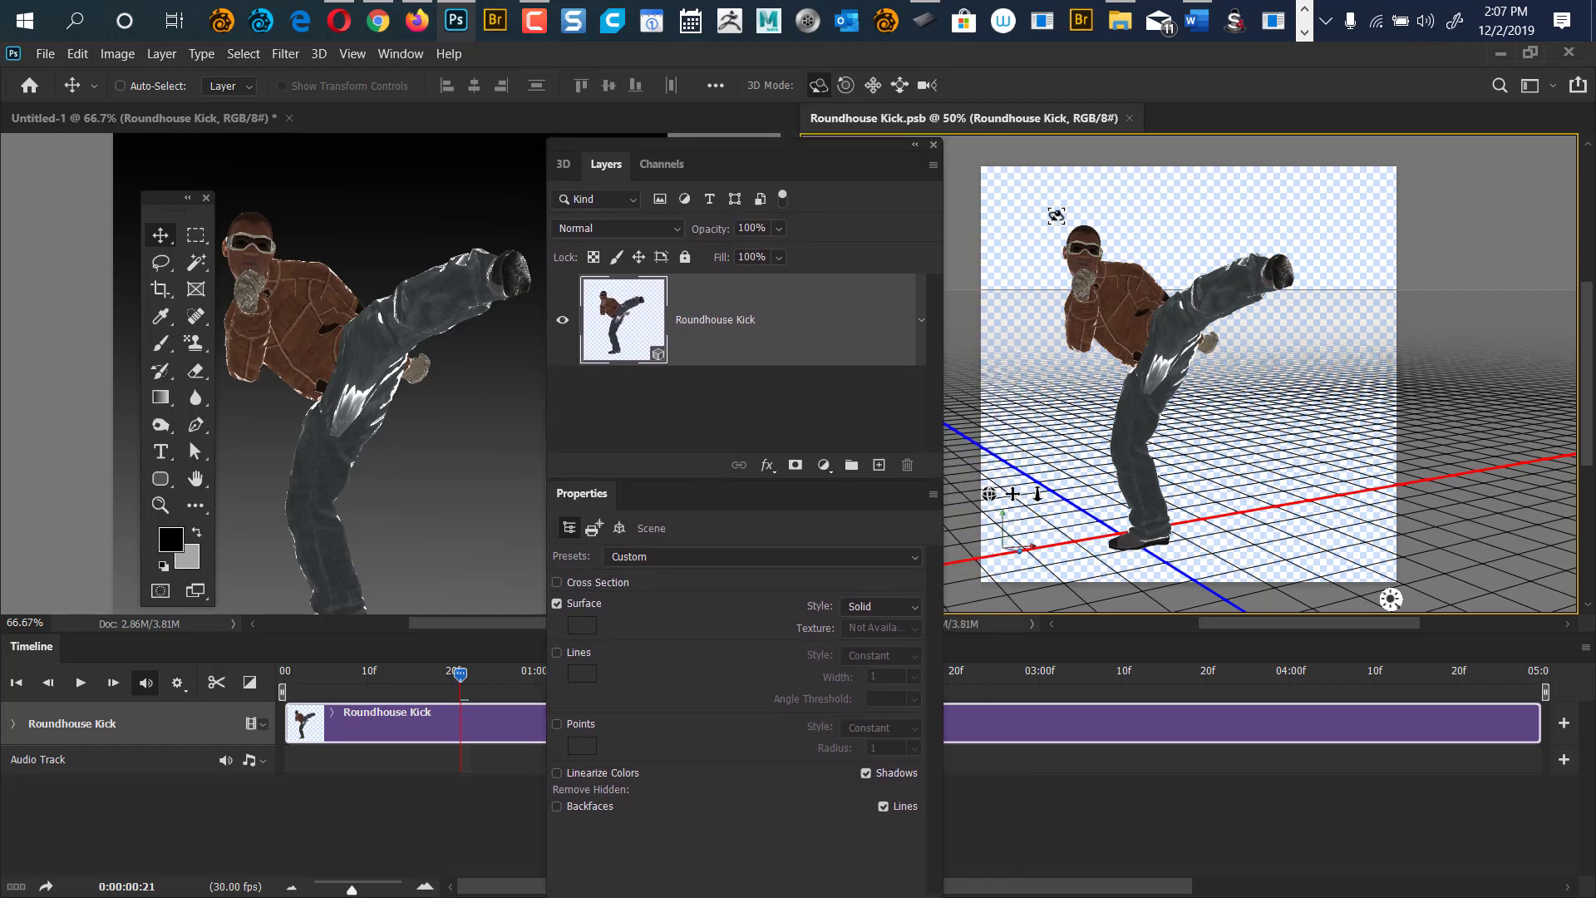
{"action": "left_click", "coordinate": [1083, 407]}
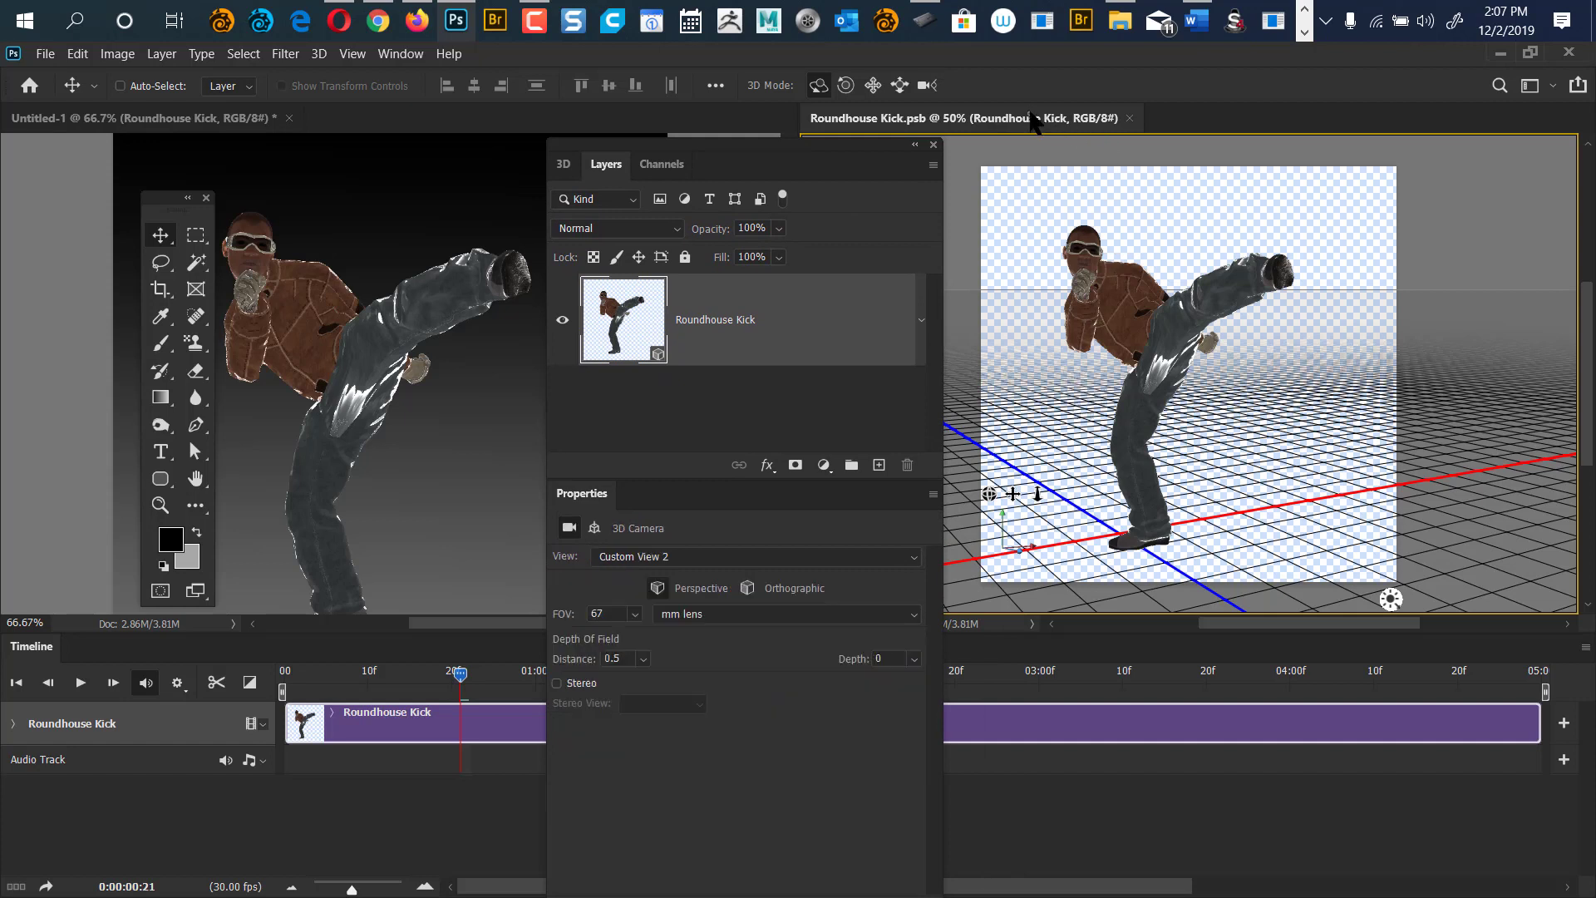
{"action": "left_click_drag", "start_coordinate": [700, 146], "coordinate": [815, 75]}
{"action": "left_click", "coordinate": [673, 96]}
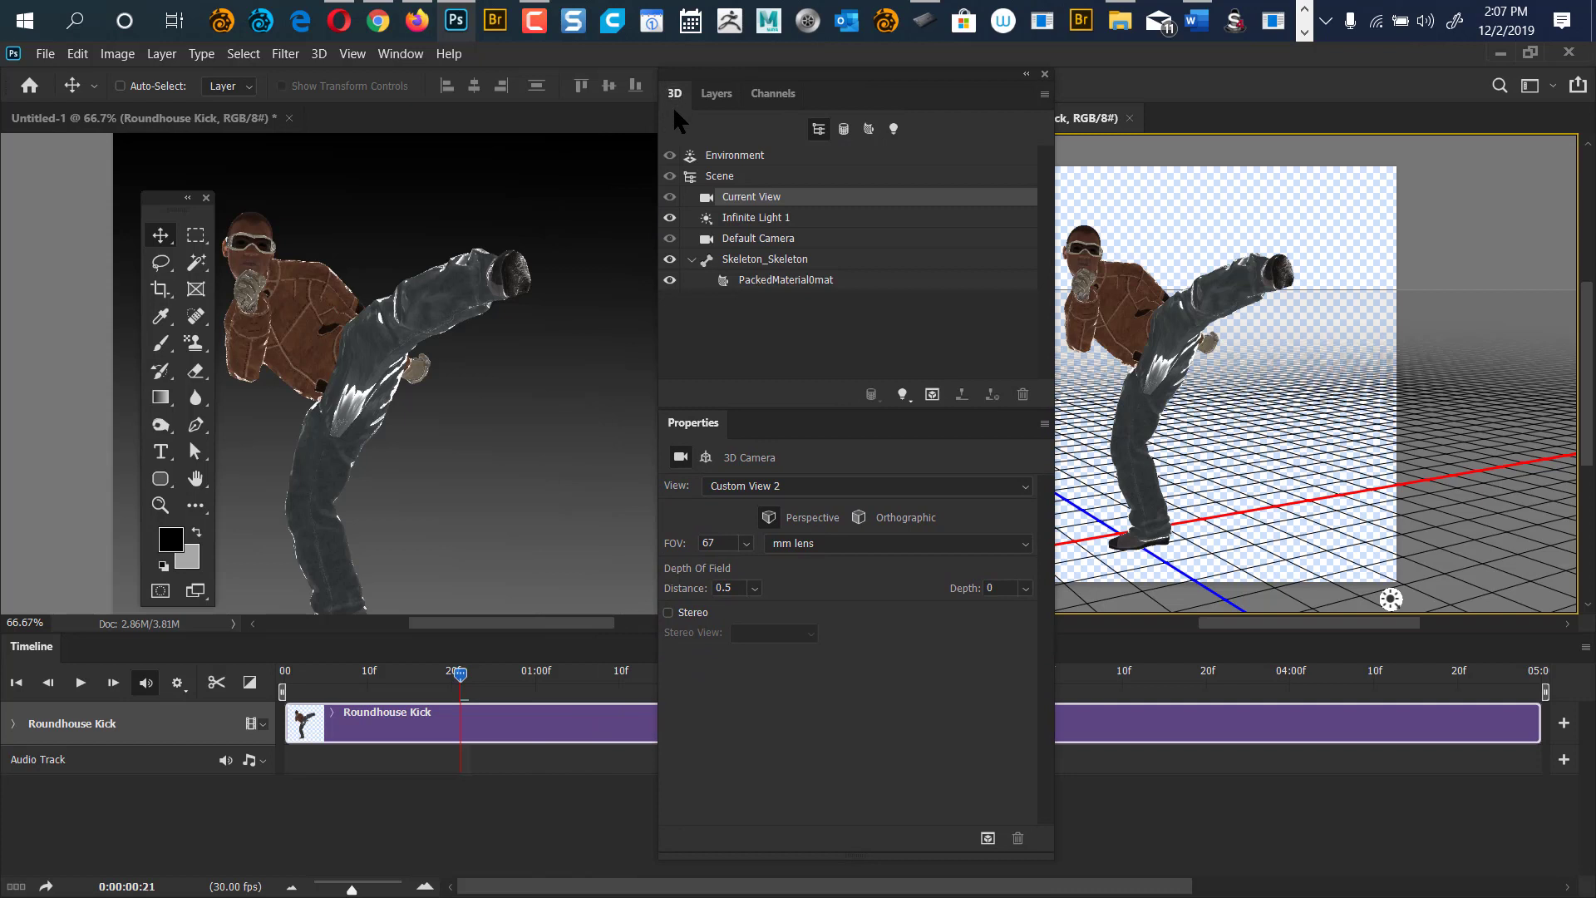
{"action": "left_click", "coordinate": [762, 219]}
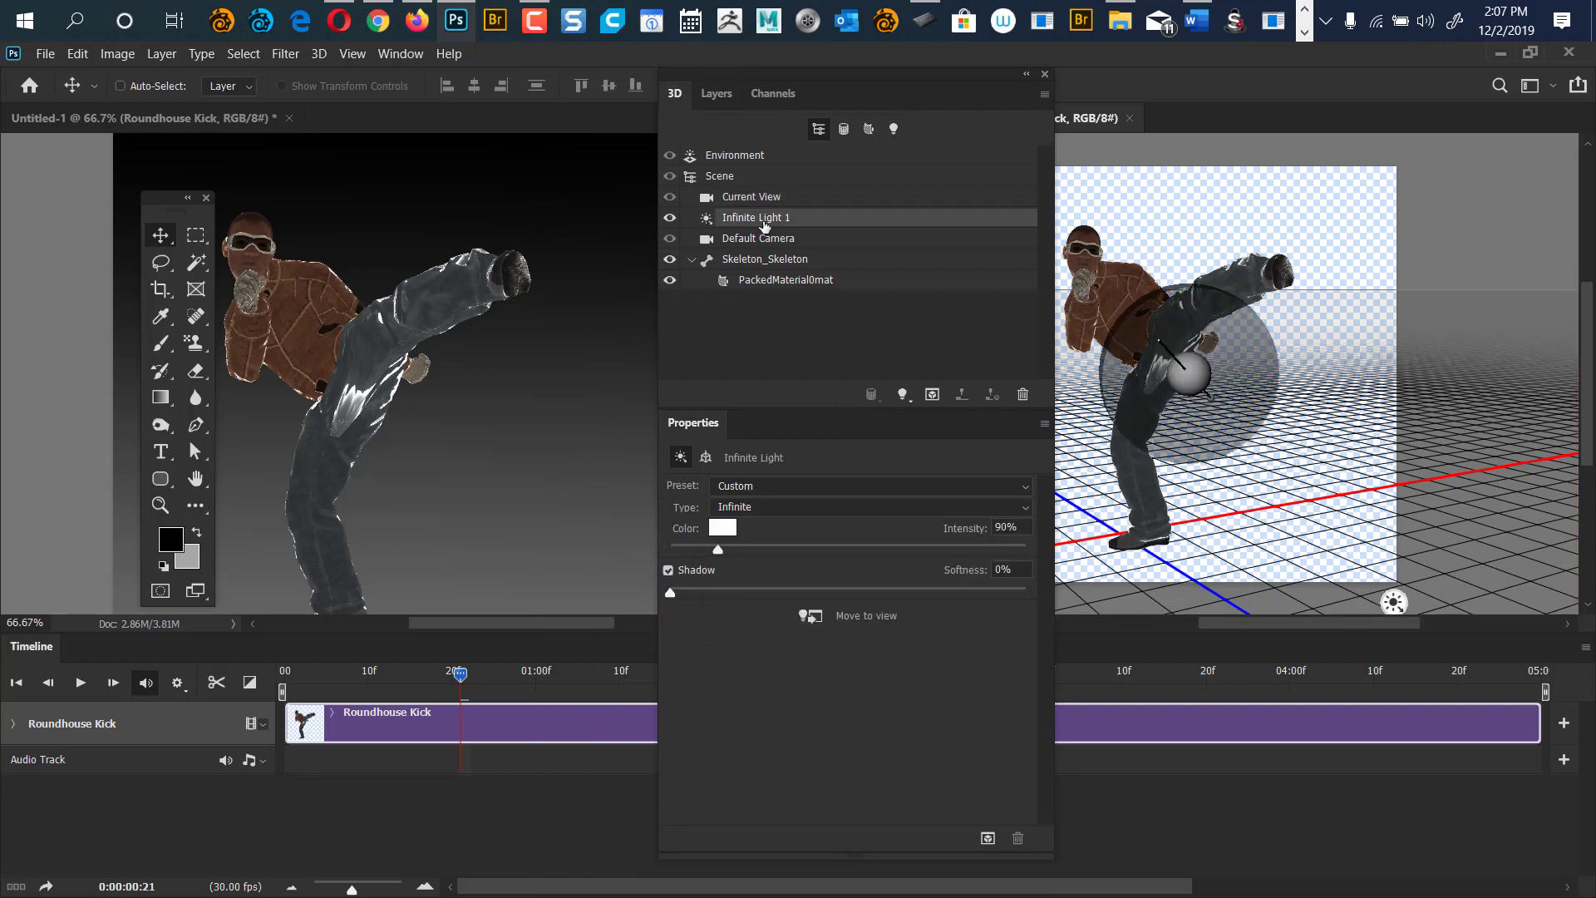
{"action": "mouse_move", "coordinate": [1173, 347]}
{"action": "left_mouse_down"}
{"action": "mouse_move", "coordinate": [1112, 343]}
{"action": "mouse_move", "coordinate": [1172, 305]}
{"action": "mouse_move", "coordinate": [1064, 326]}
{"action": "mouse_move", "coordinate": [1153, 318]}
{"action": "mouse_move", "coordinate": [1118, 356]}
{"action": "mouse_move", "coordinate": [1173, 311]}
{"action": "mouse_move", "coordinate": [1132, 335]}
{"action": "left_mouse_up"}
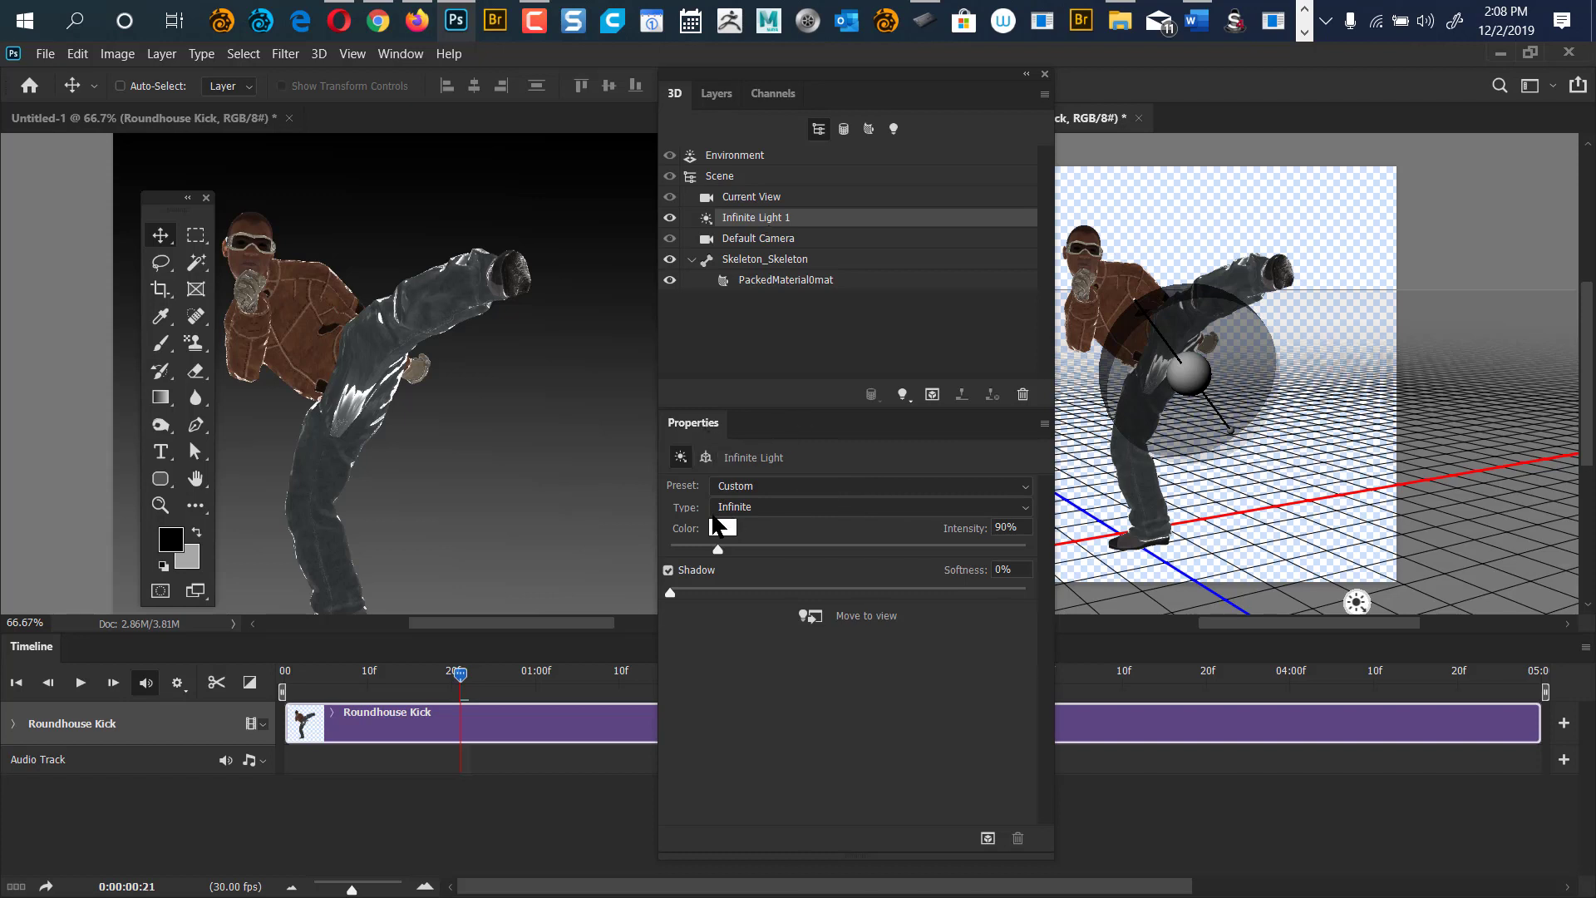
Apply the CAD Optimized lighting preset to the kick character's 3D scene.
{"action": "left_click", "coordinate": [795, 488]}
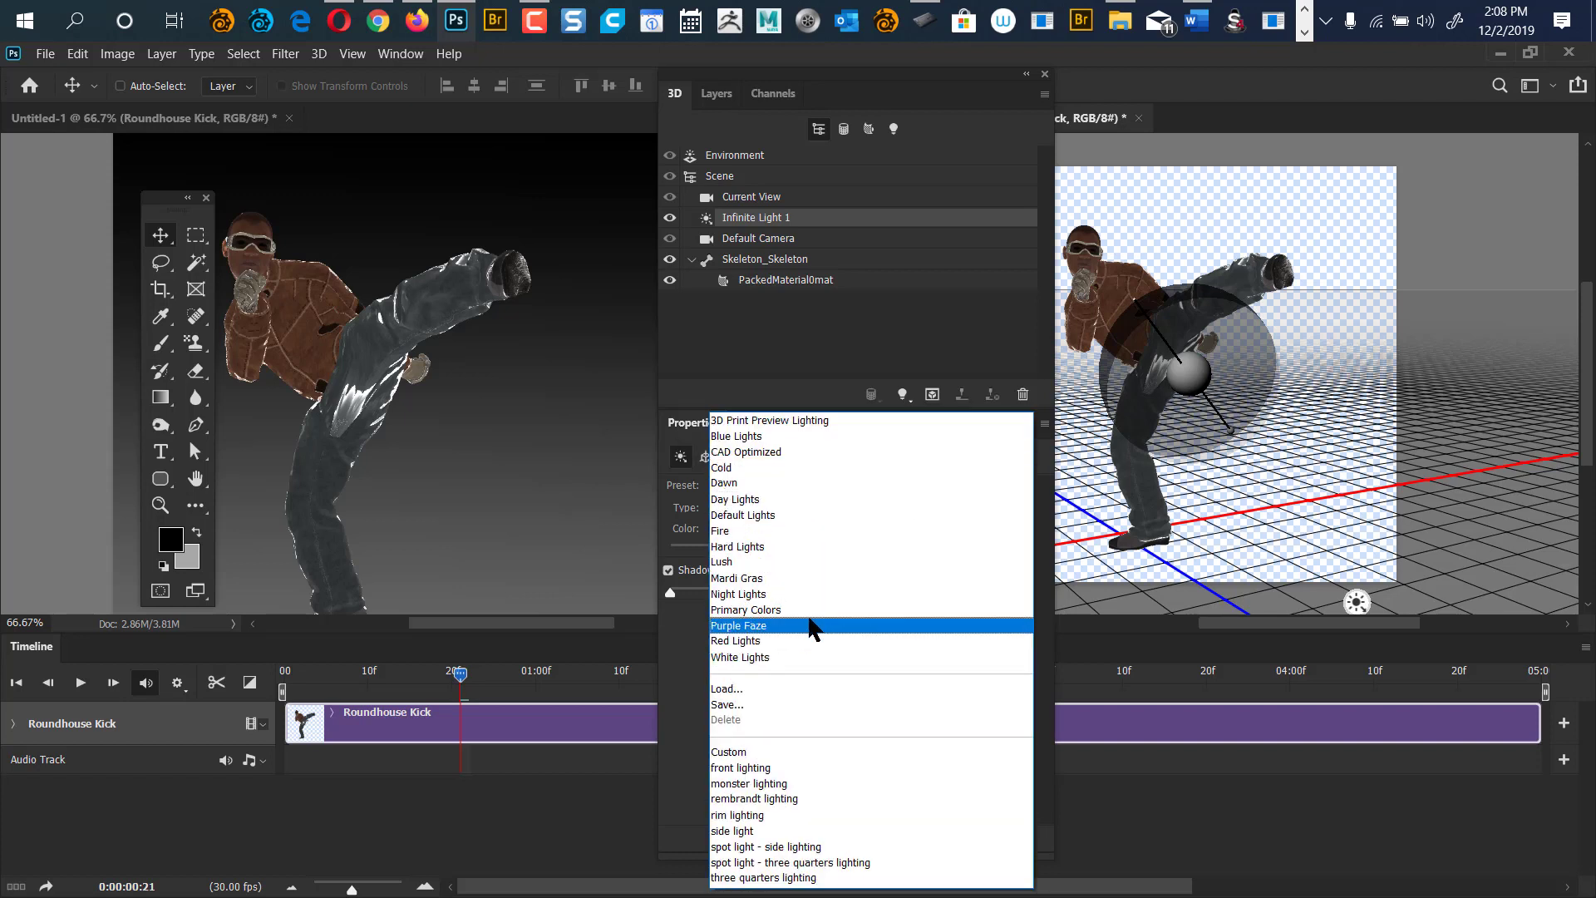
{"action": "left_click", "coordinate": [782, 451]}
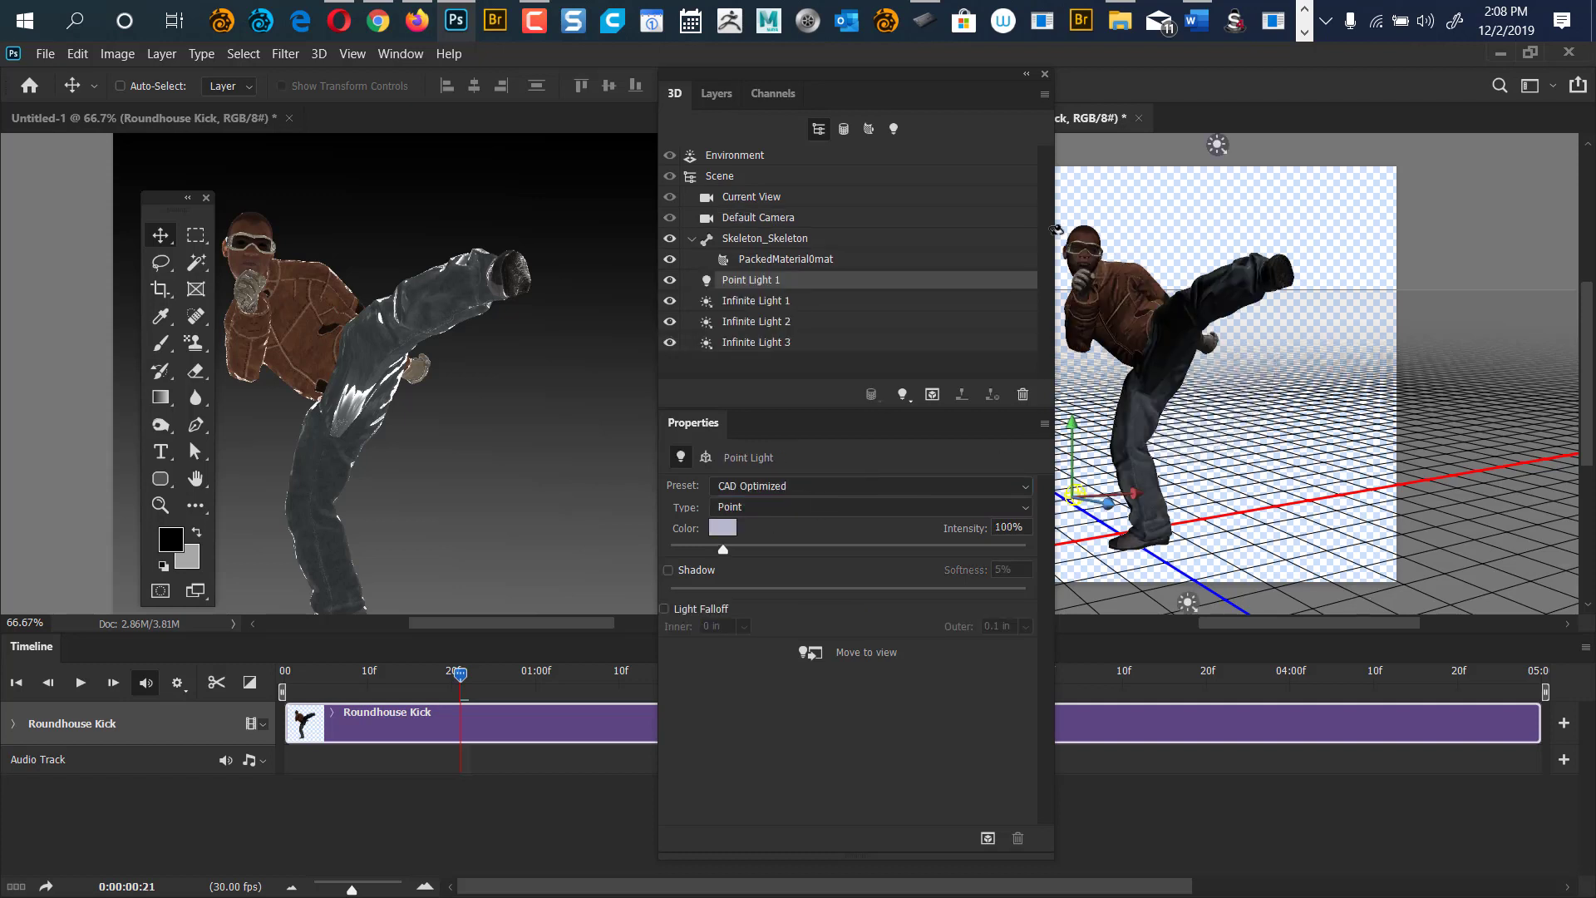
{"action": "left_click_drag", "start_coordinate": [894, 71], "coordinate": [803, 118]}
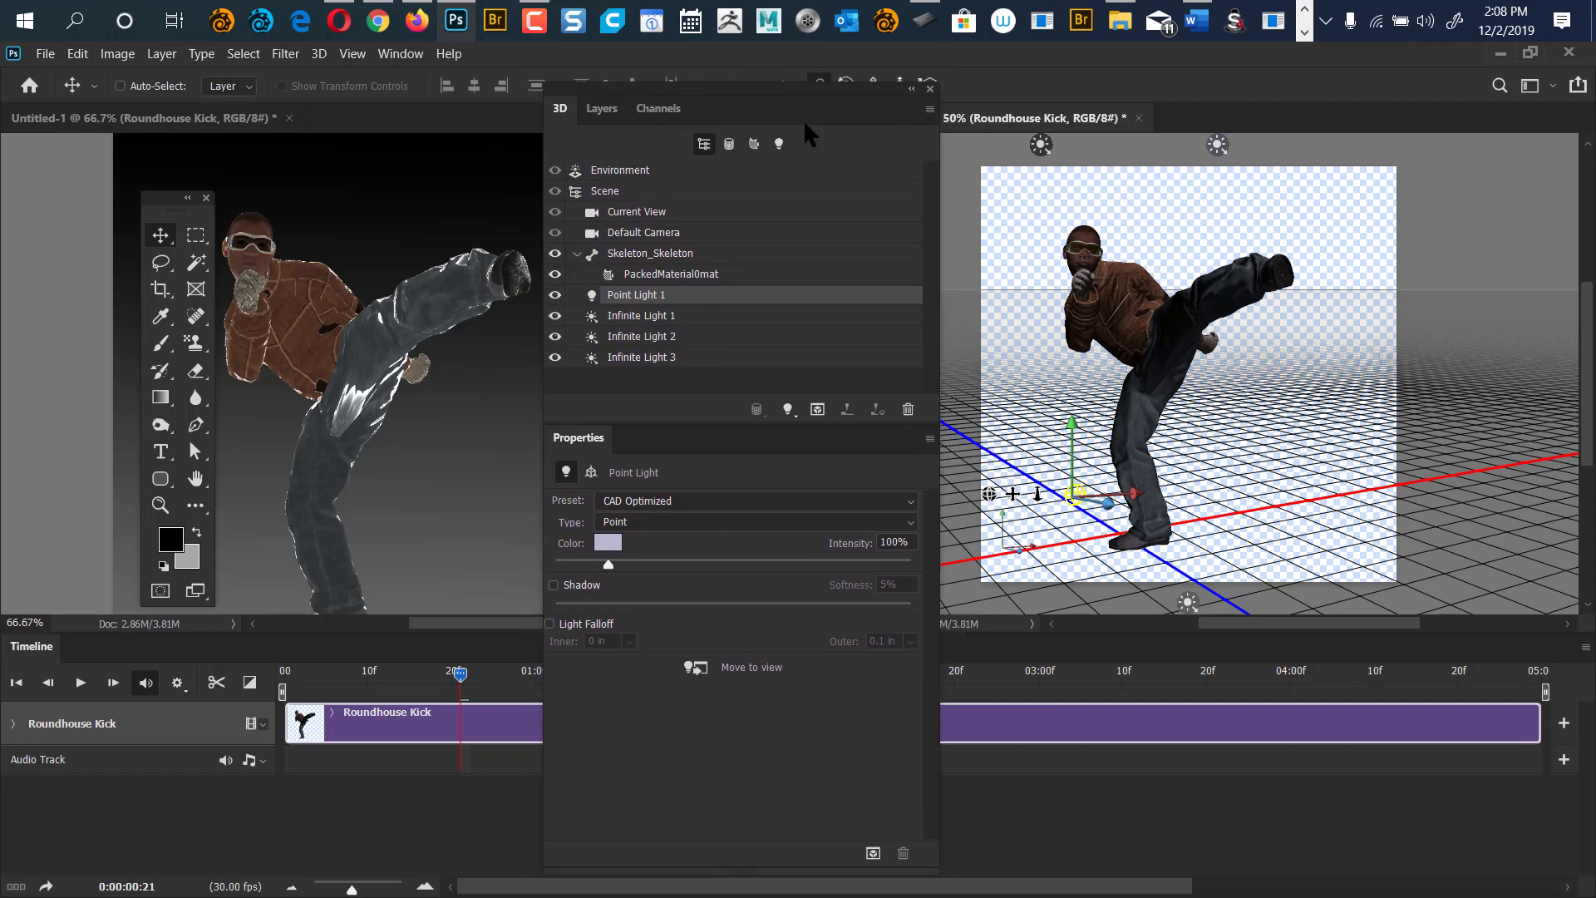
Try the Mardi Gras lighting preset and re-aim its purple Infinite Light 1 on the character.
{"action": "left_click", "coordinate": [896, 500]}
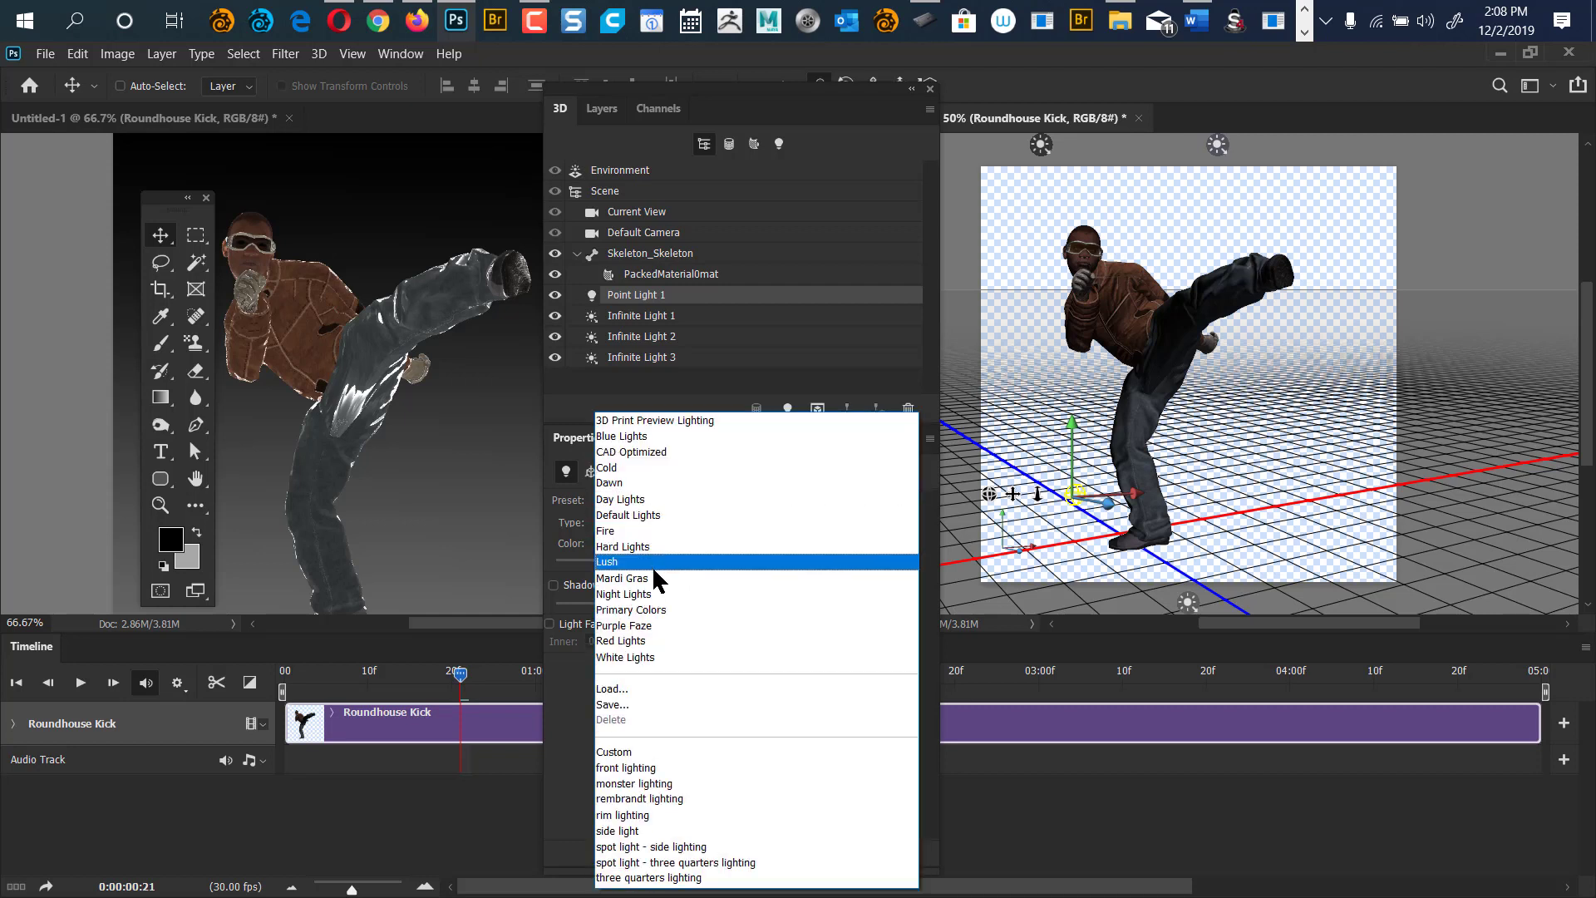
{"action": "left_click", "coordinate": [657, 580]}
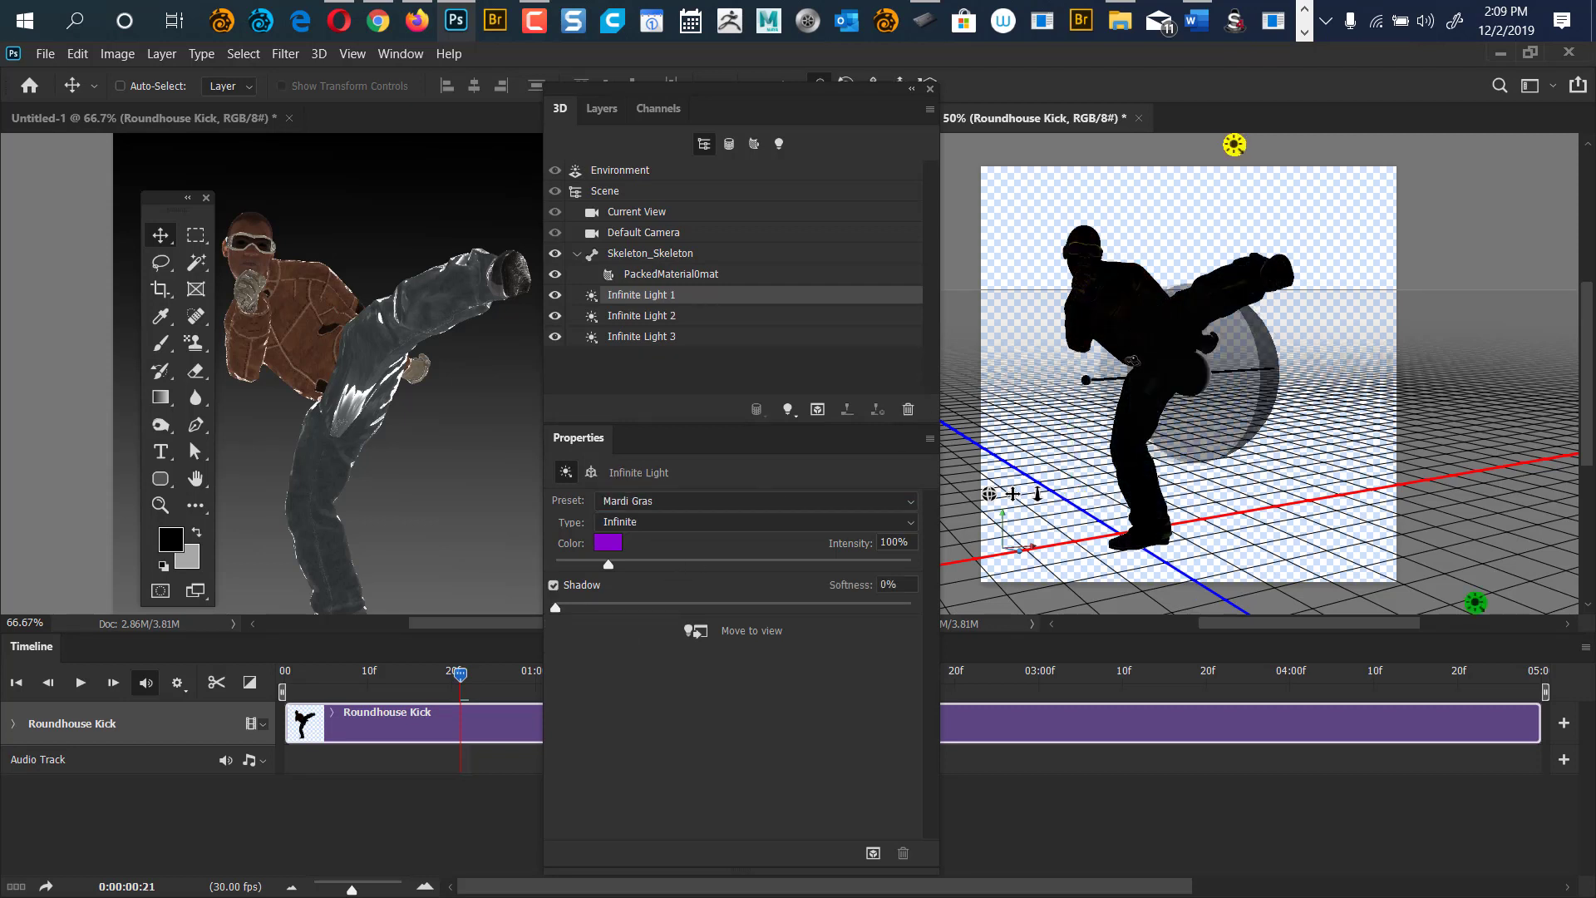
{"action": "mouse_move", "coordinate": [1083, 382]}
{"action": "left_mouse_down"}
{"action": "mouse_move", "coordinate": [1135, 399]}
{"action": "mouse_move", "coordinate": [1155, 306]}
{"action": "mouse_move", "coordinate": [1147, 369]}
{"action": "left_mouse_up"}
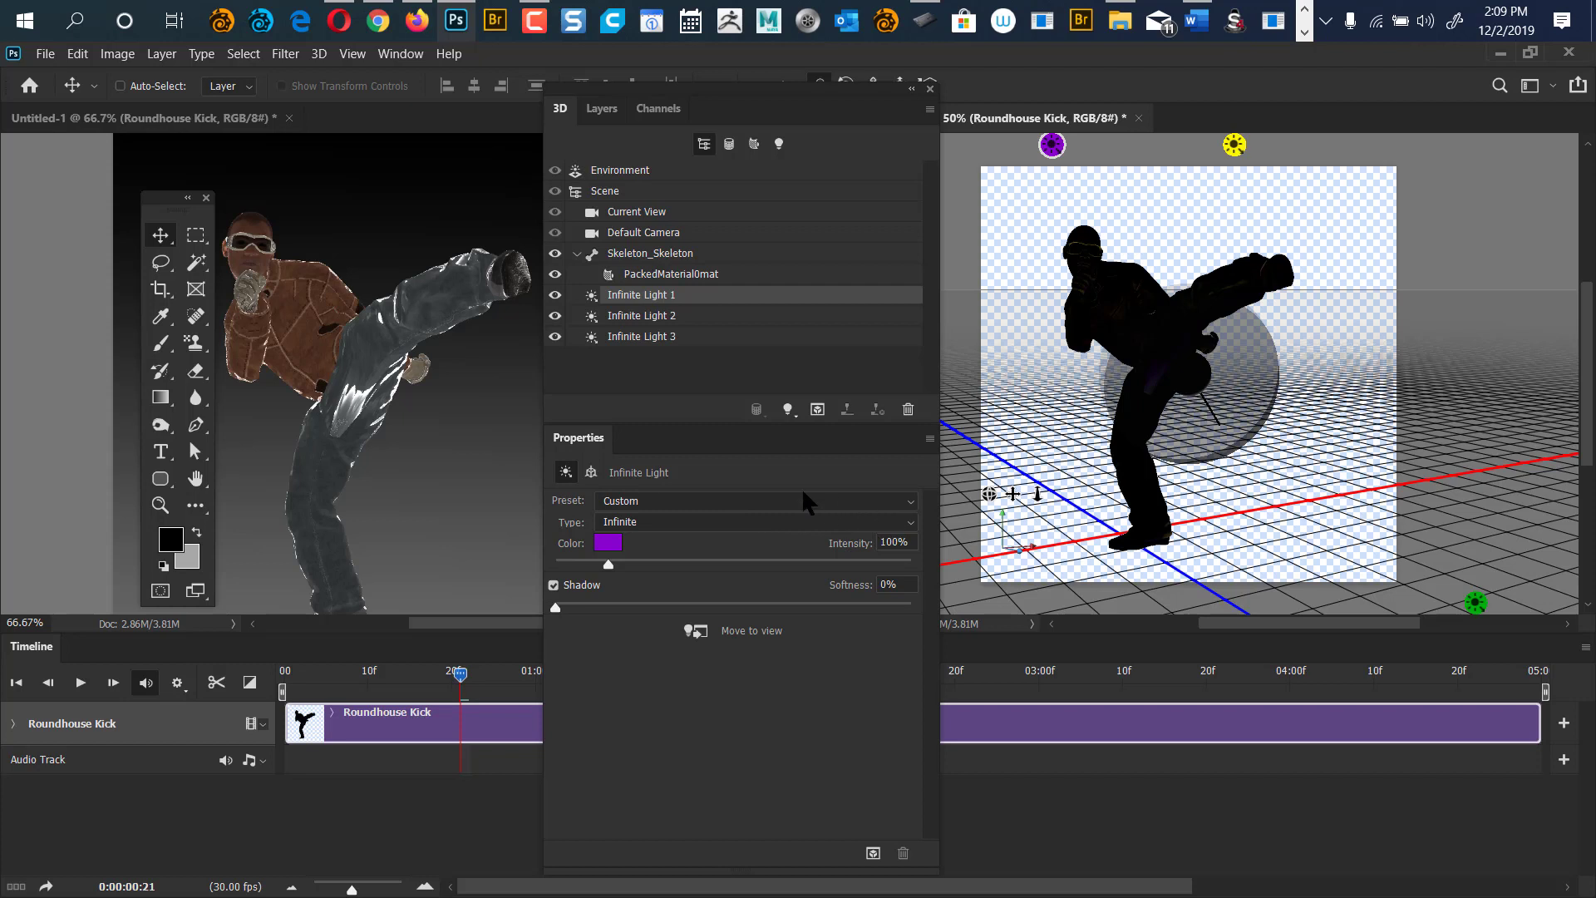
Try the Fire lighting preset on the scene and return the lighting to CAD Optimized.
{"action": "left_click", "coordinate": [781, 501]}
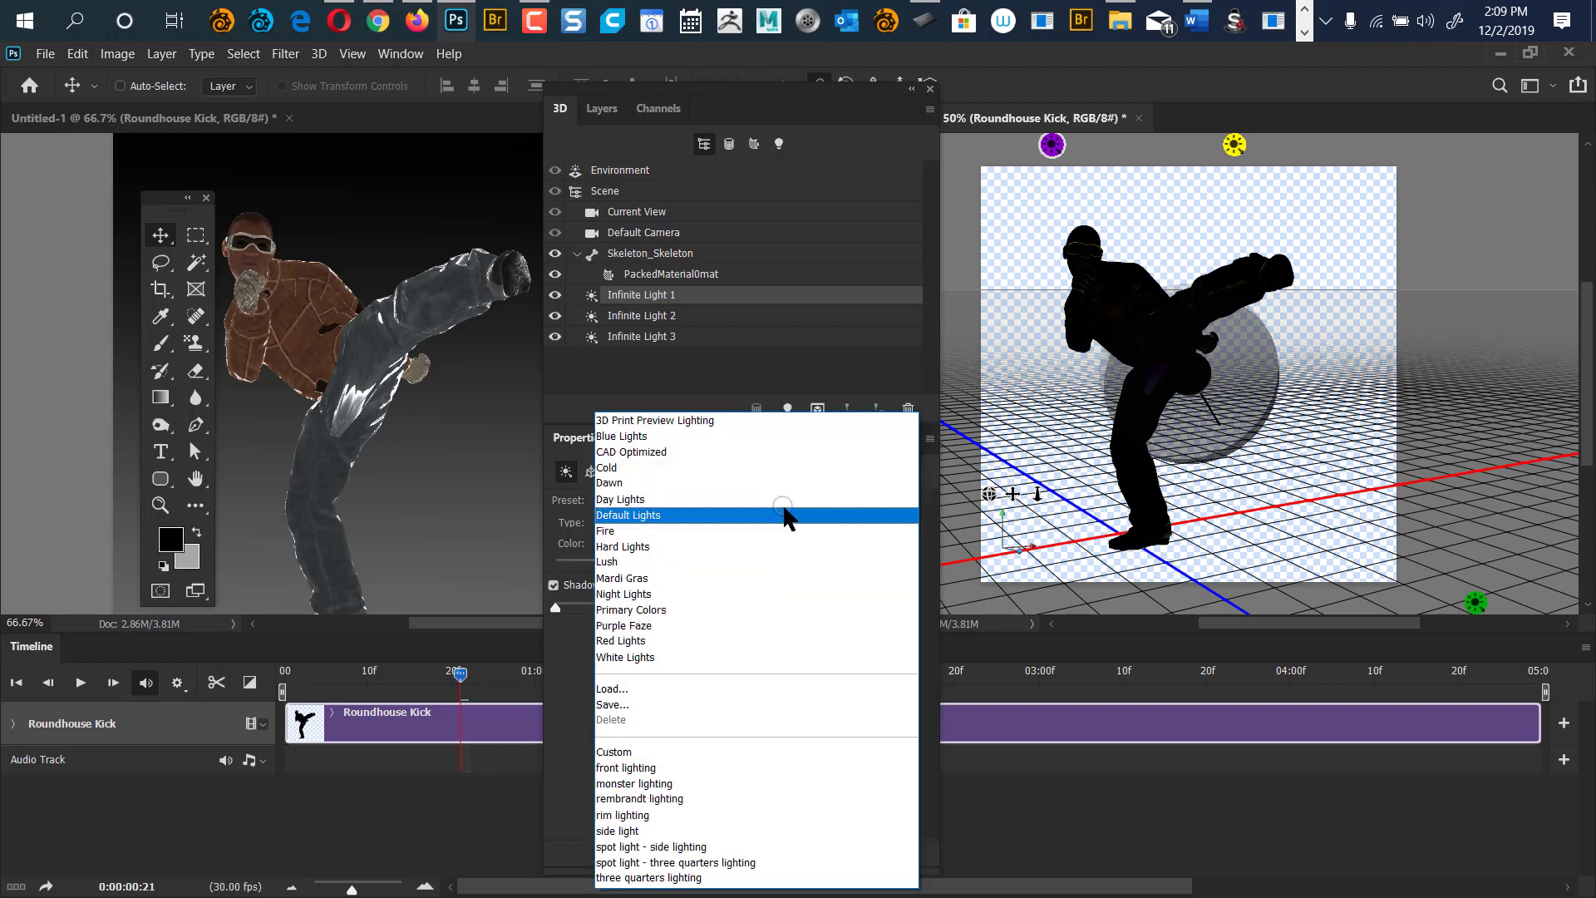
{"action": "left_click", "coordinate": [736, 530]}
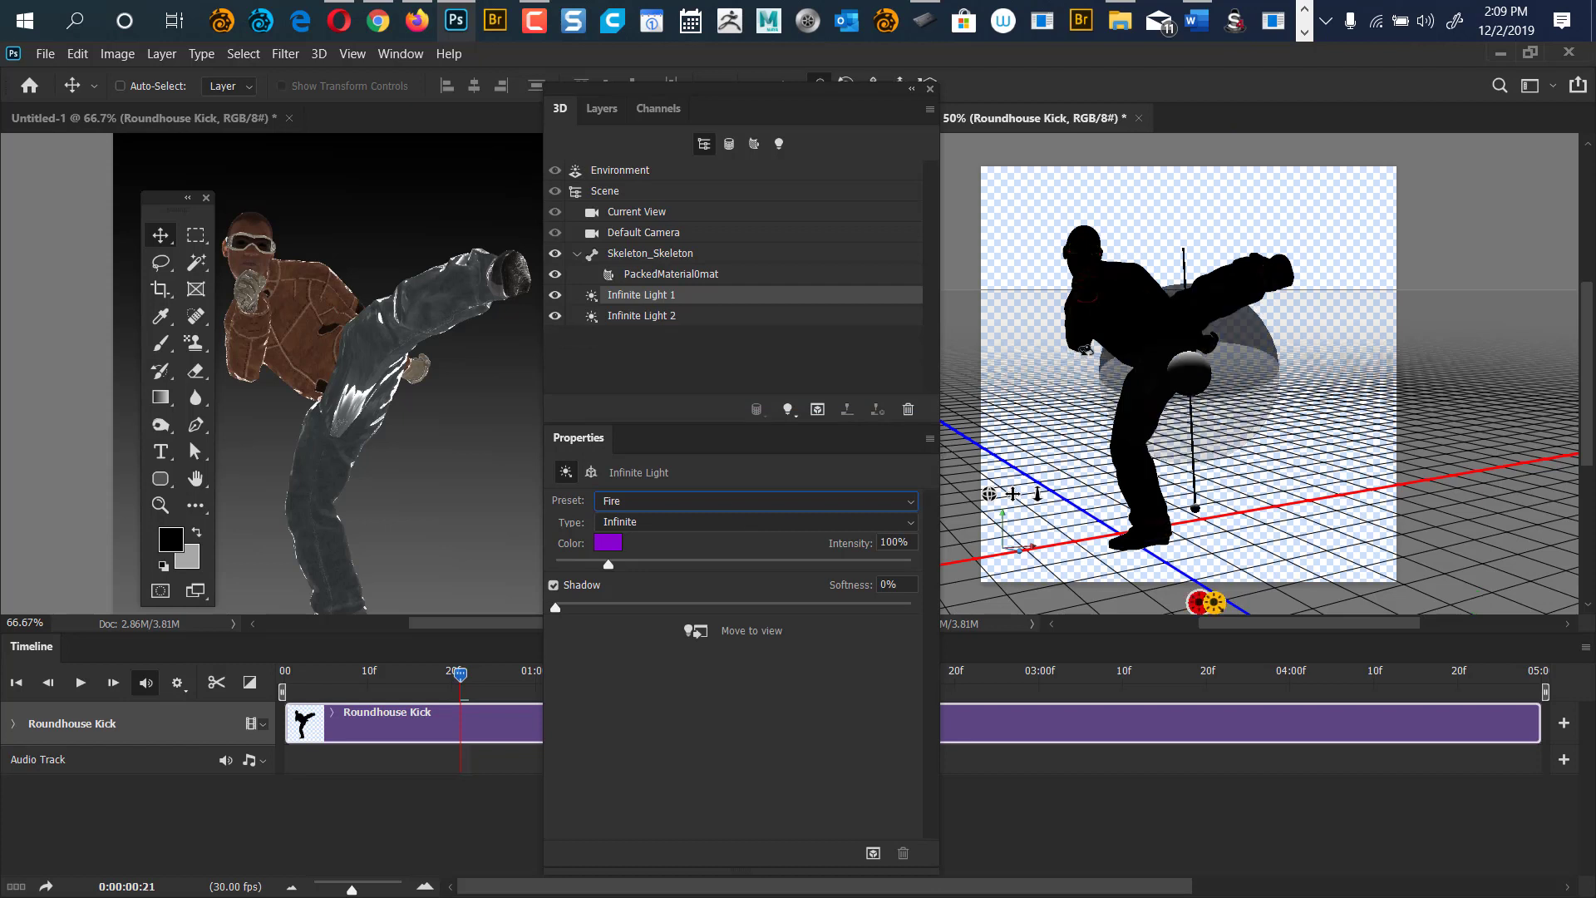
{"action": "left_click", "coordinate": [906, 506]}
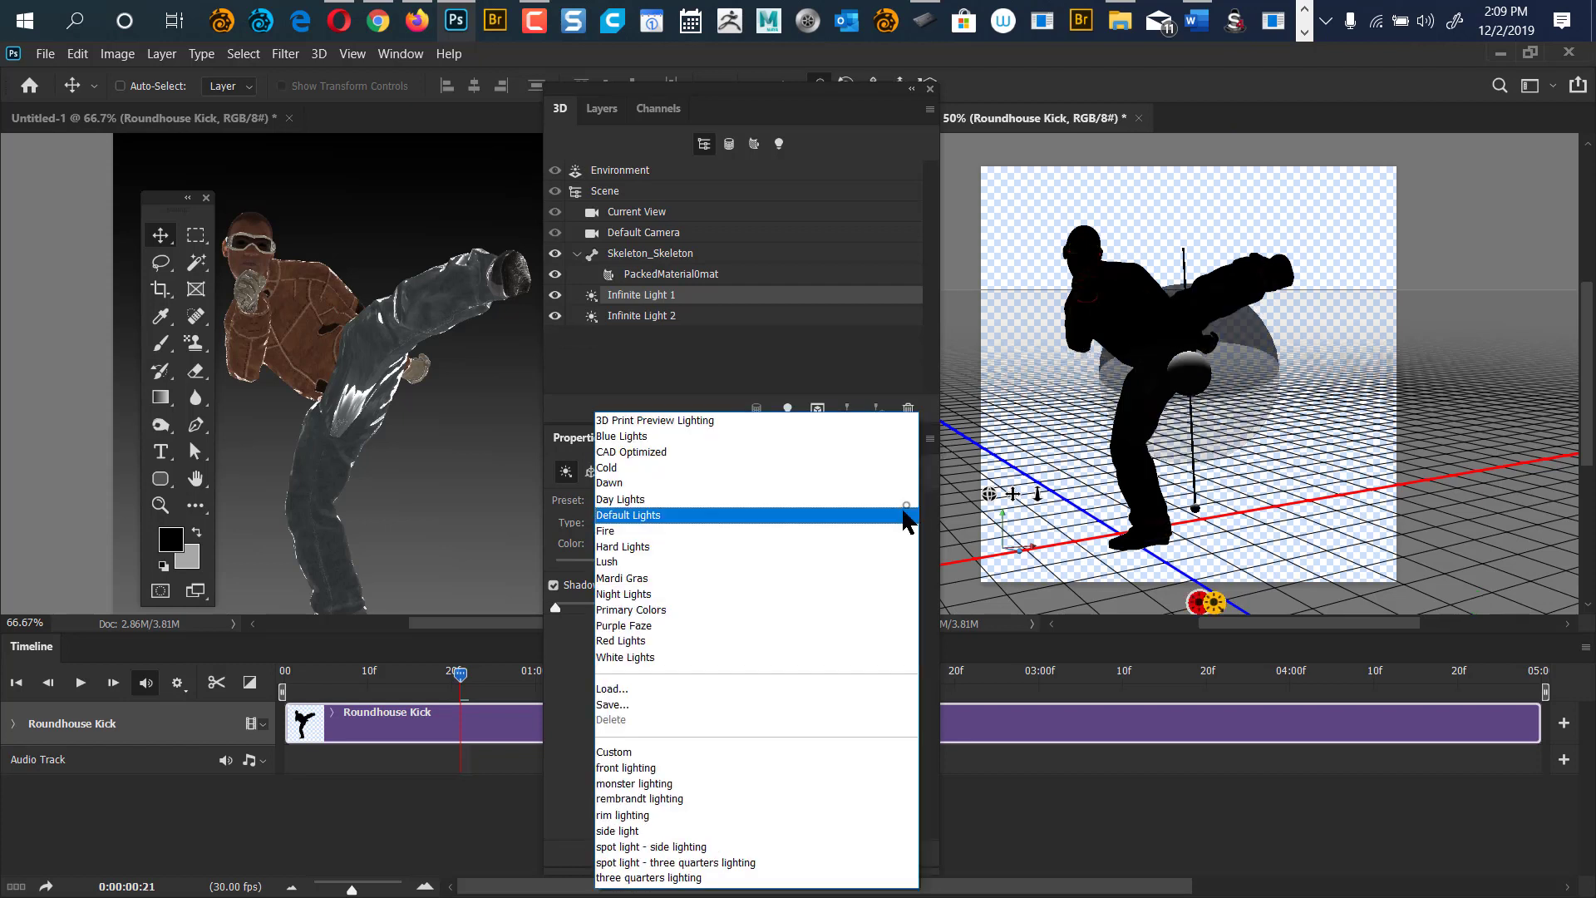
{"action": "left_click", "coordinate": [703, 453]}
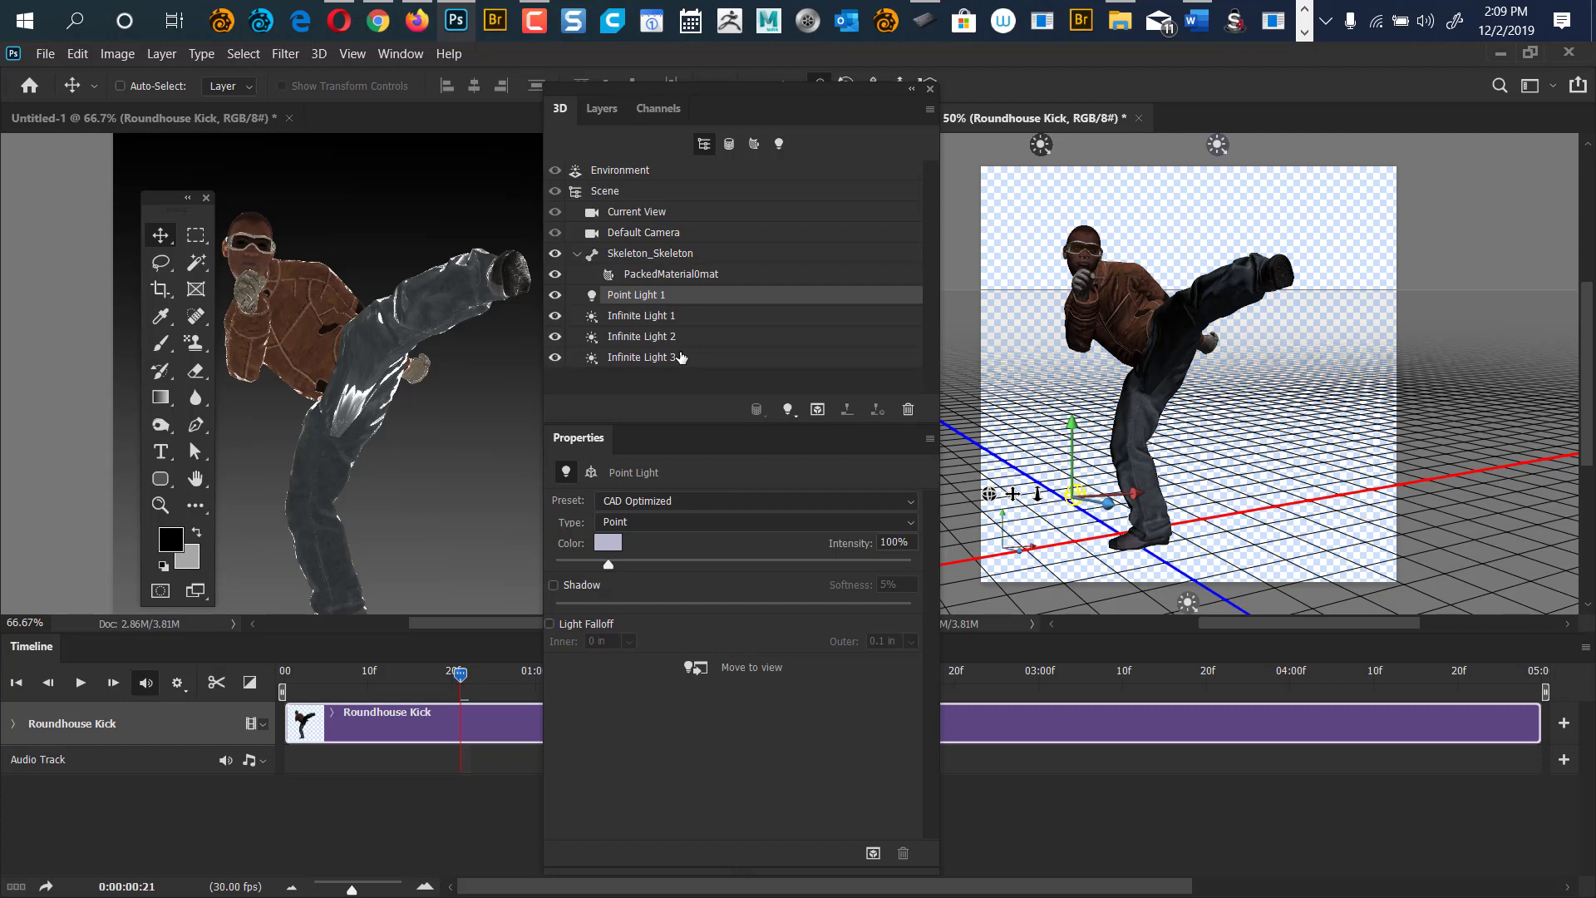
Try the front lighting preset on the scene and slightly rotate its infinite light.
{"action": "left_click", "coordinate": [661, 501]}
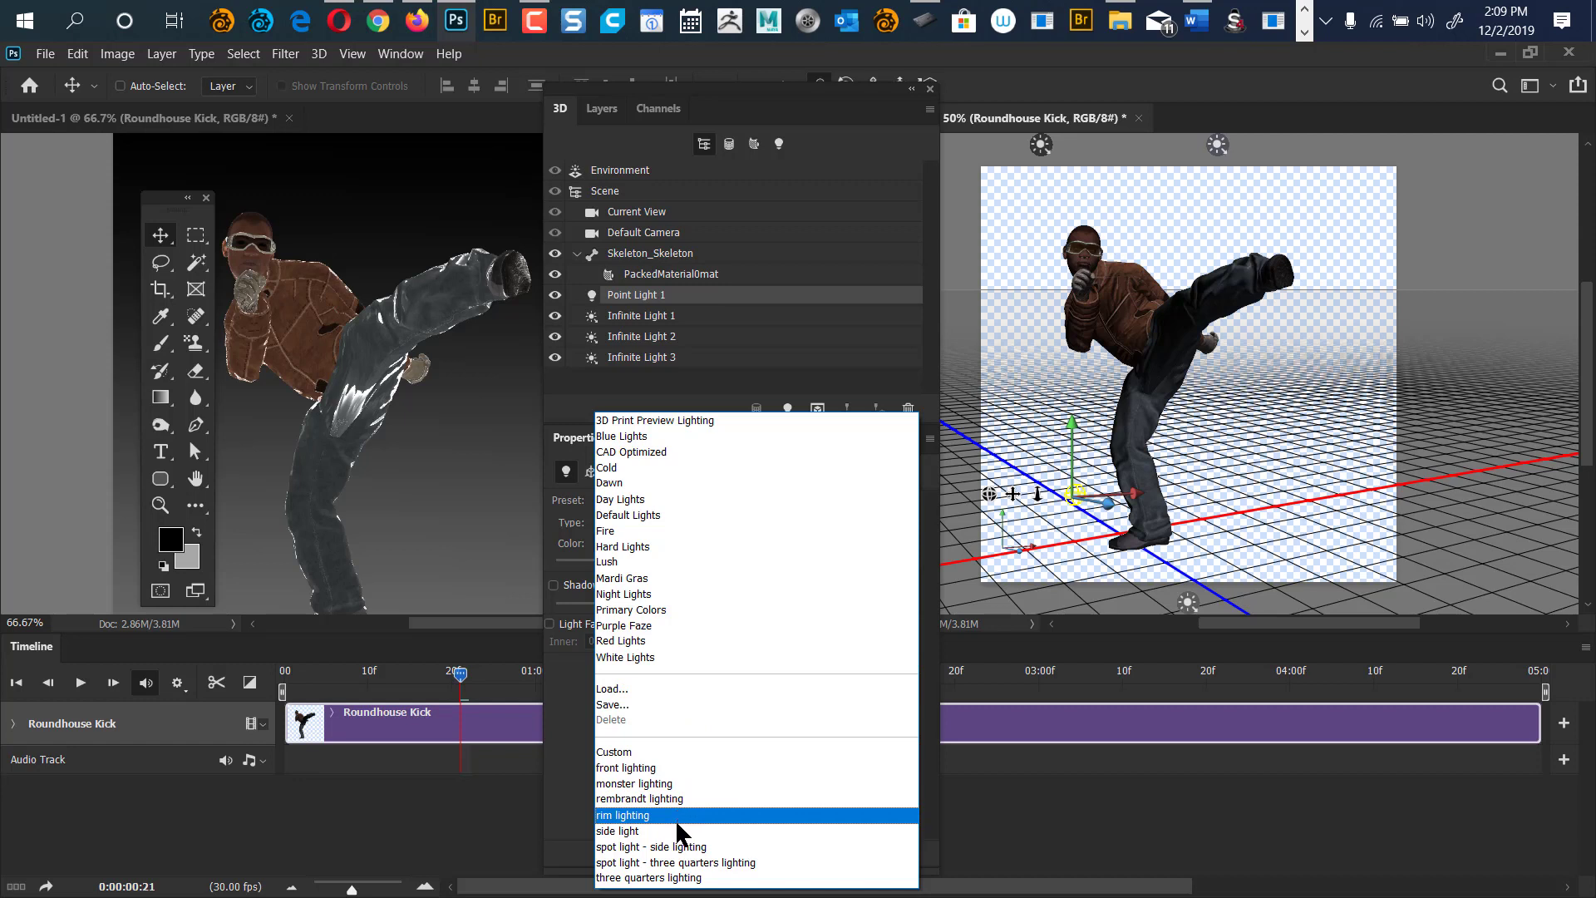
{"action": "left_click", "coordinate": [674, 768]}
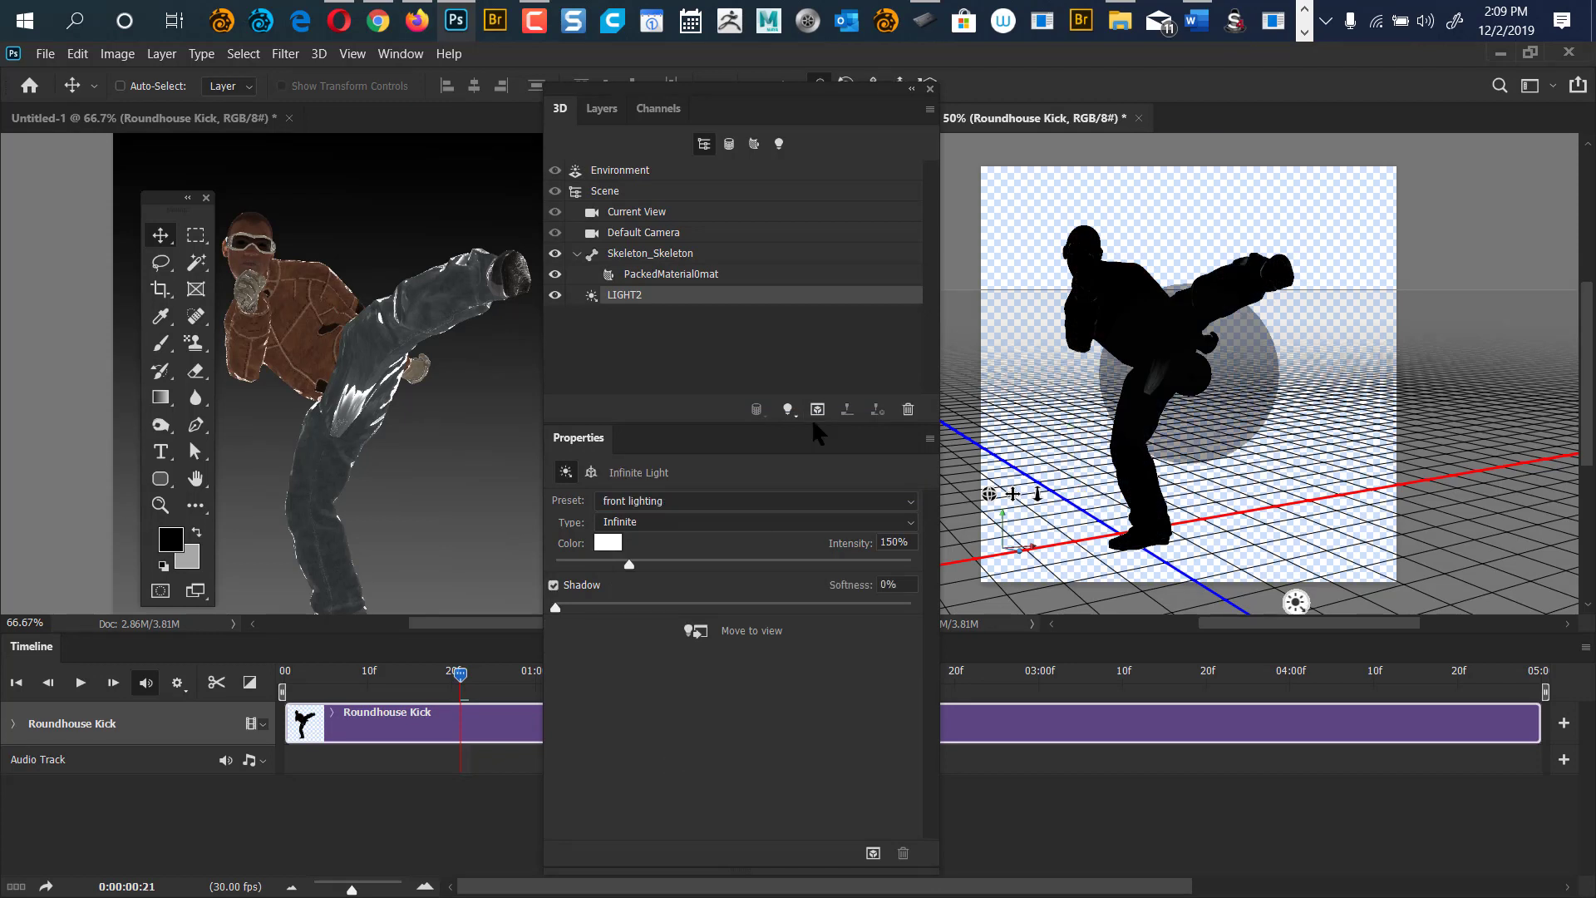
{"action": "mouse_move", "coordinate": [1208, 390]}
{"action": "left_mouse_down"}
{"action": "mouse_move", "coordinate": [1014, 366]}
{"action": "mouse_move", "coordinate": [1209, 403]}
{"action": "left_mouse_up"}
Enable image-based lighting for the Environment and check the character's lighting through Current View, the PackedMaterial0mat material and LIGHT2.
{"action": "left_click", "coordinate": [627, 171]}
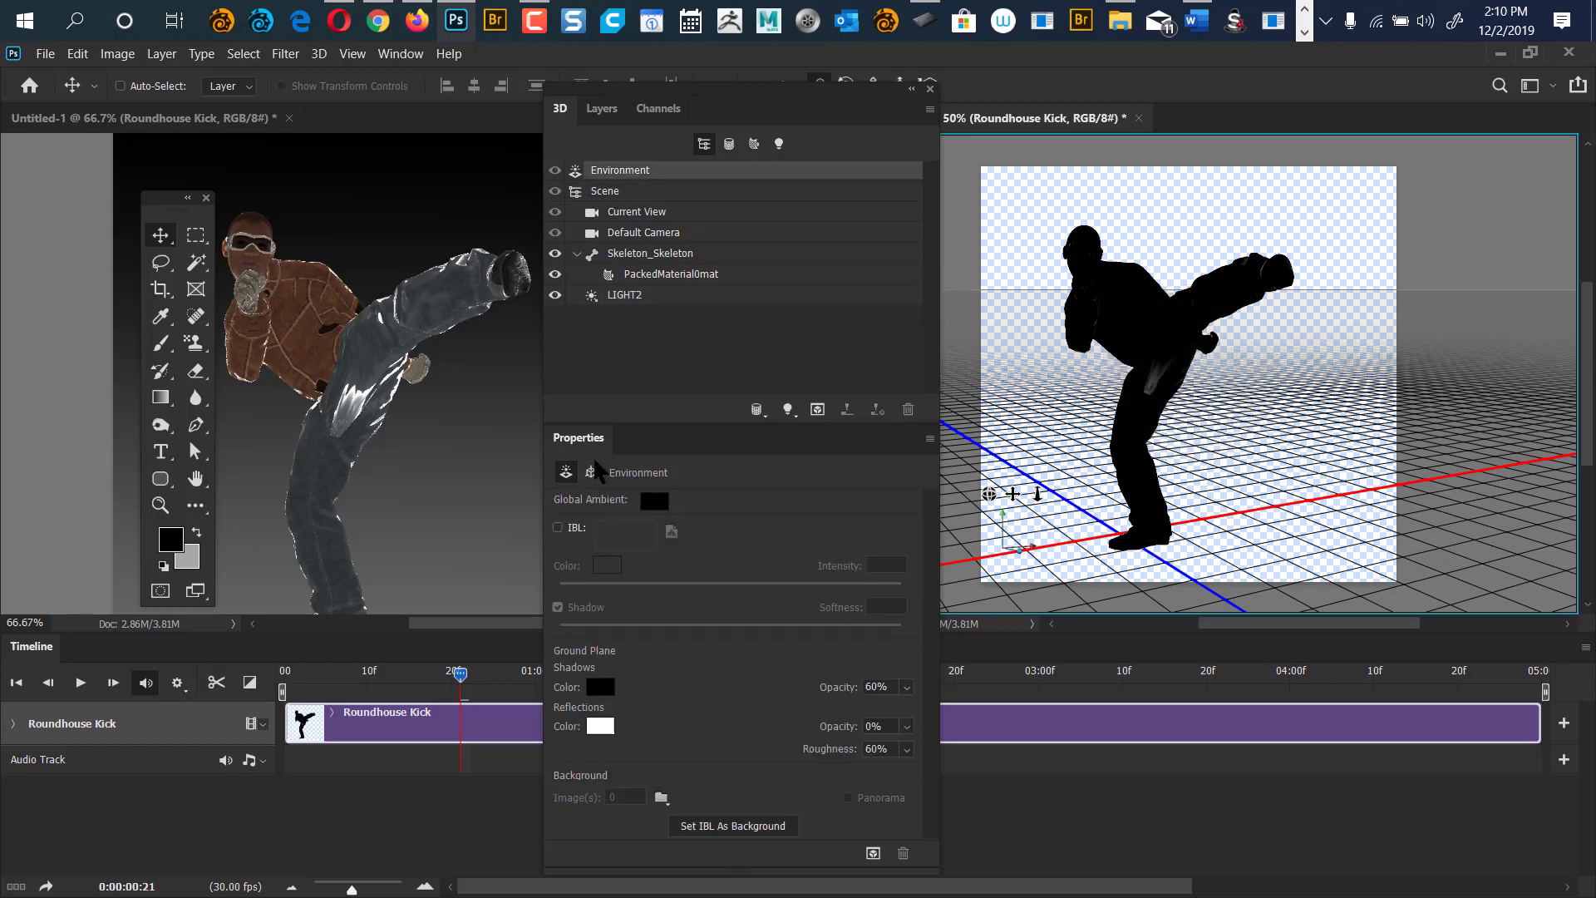
{"action": "left_click", "coordinate": [558, 527]}
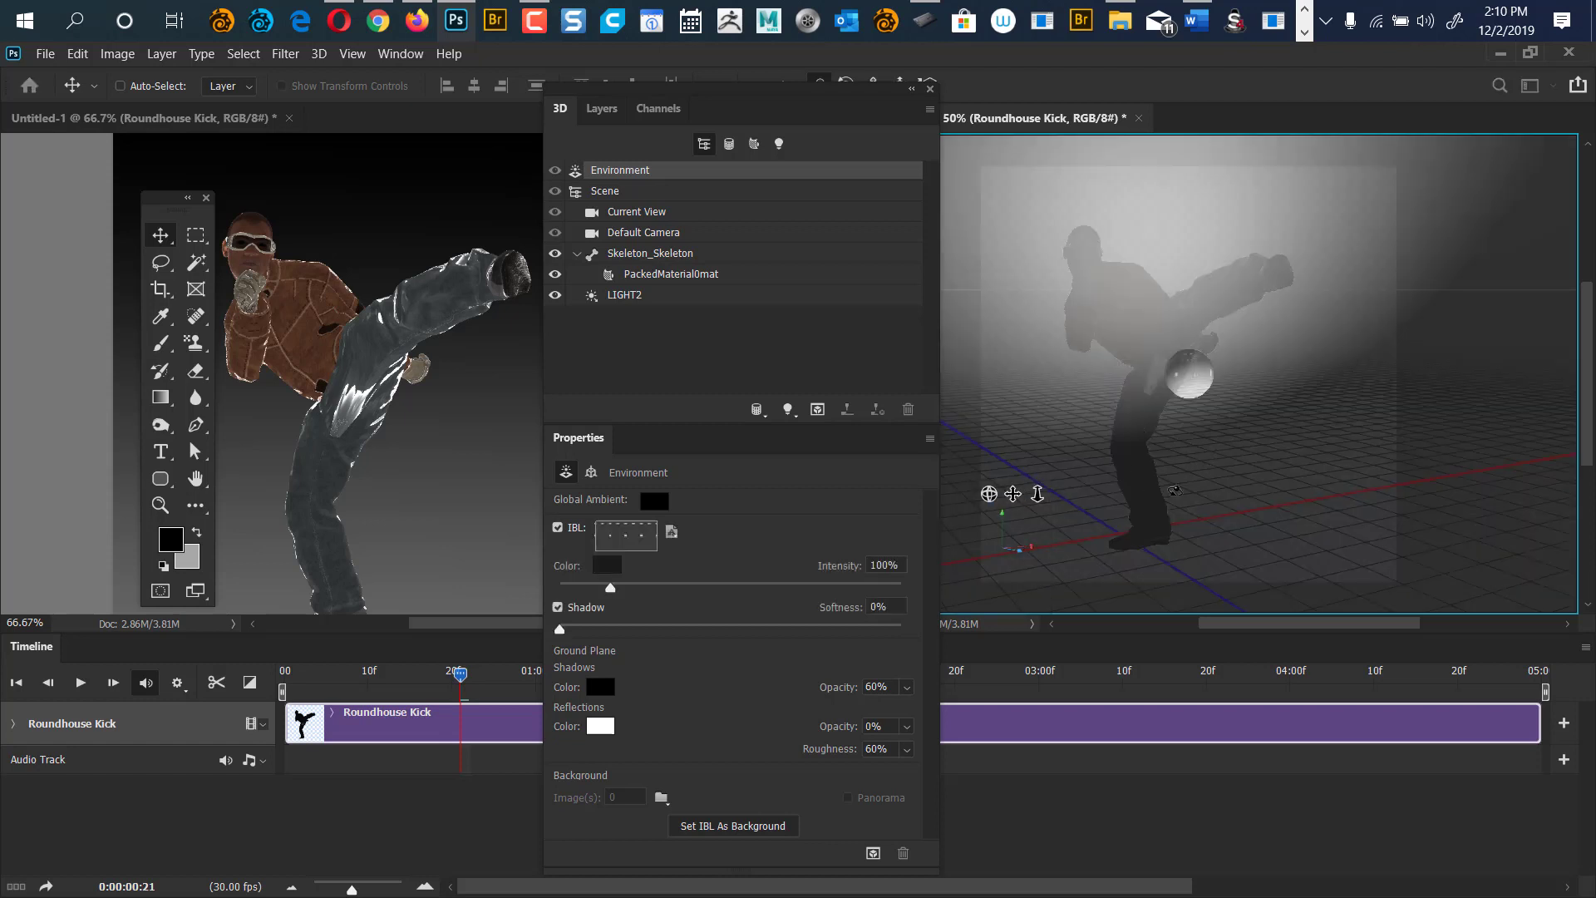
{"action": "left_click", "coordinate": [636, 211]}
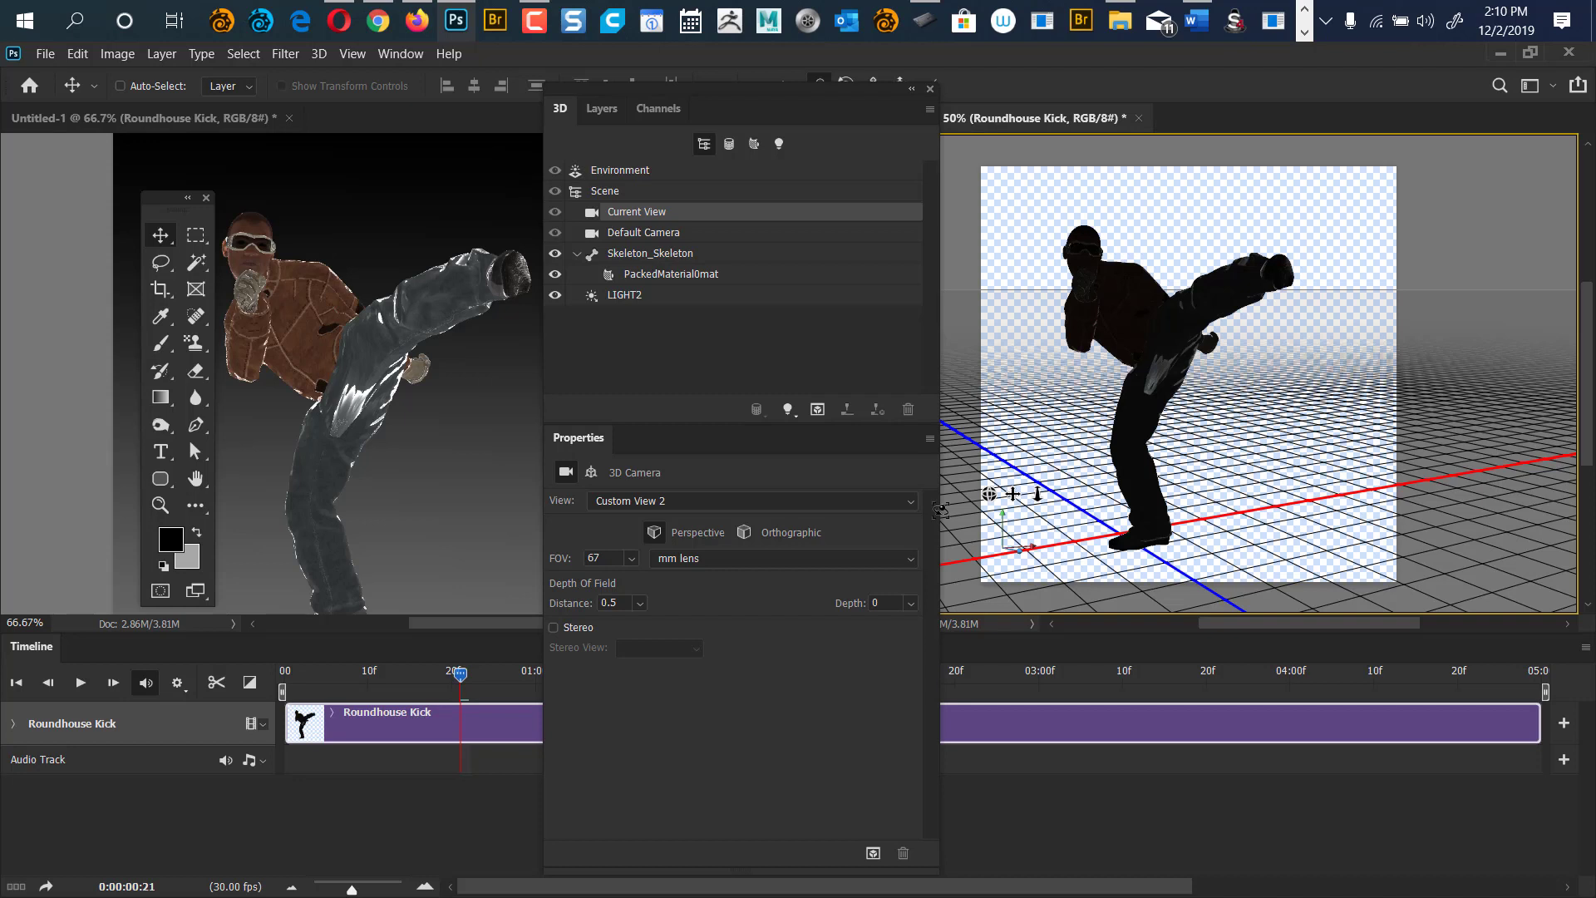
{"action": "left_click", "coordinate": [665, 273]}
{"action": "left_click", "coordinate": [632, 295]}
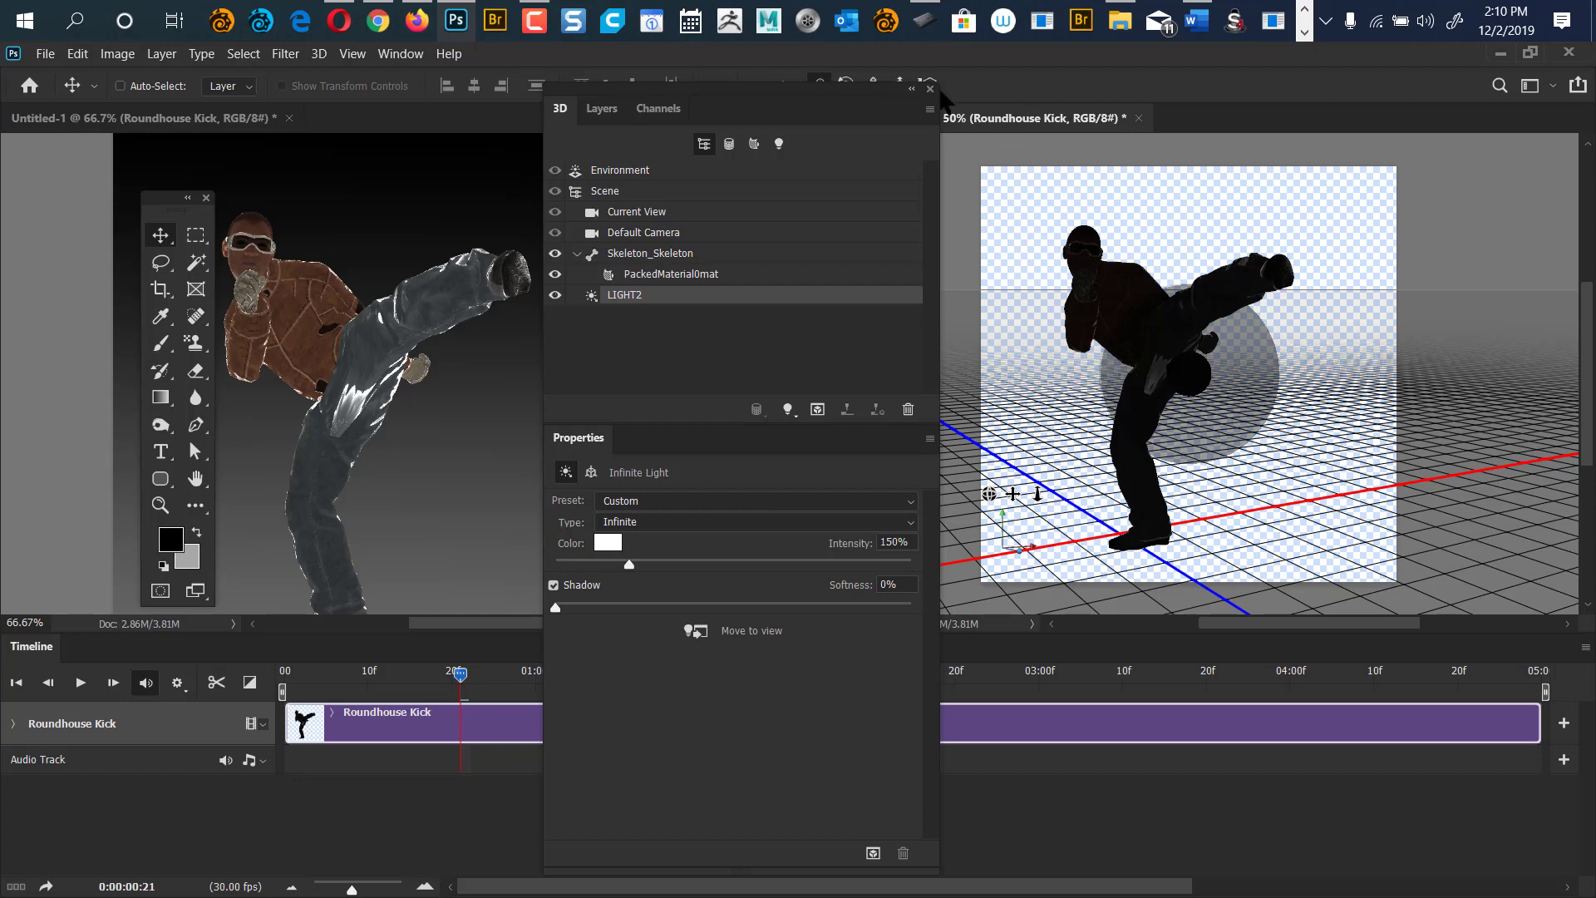
{"action": "left_click_drag", "start_coordinate": [768, 87], "coordinate": [950, 381]}
{"action": "left_click", "coordinate": [1138, 118]}
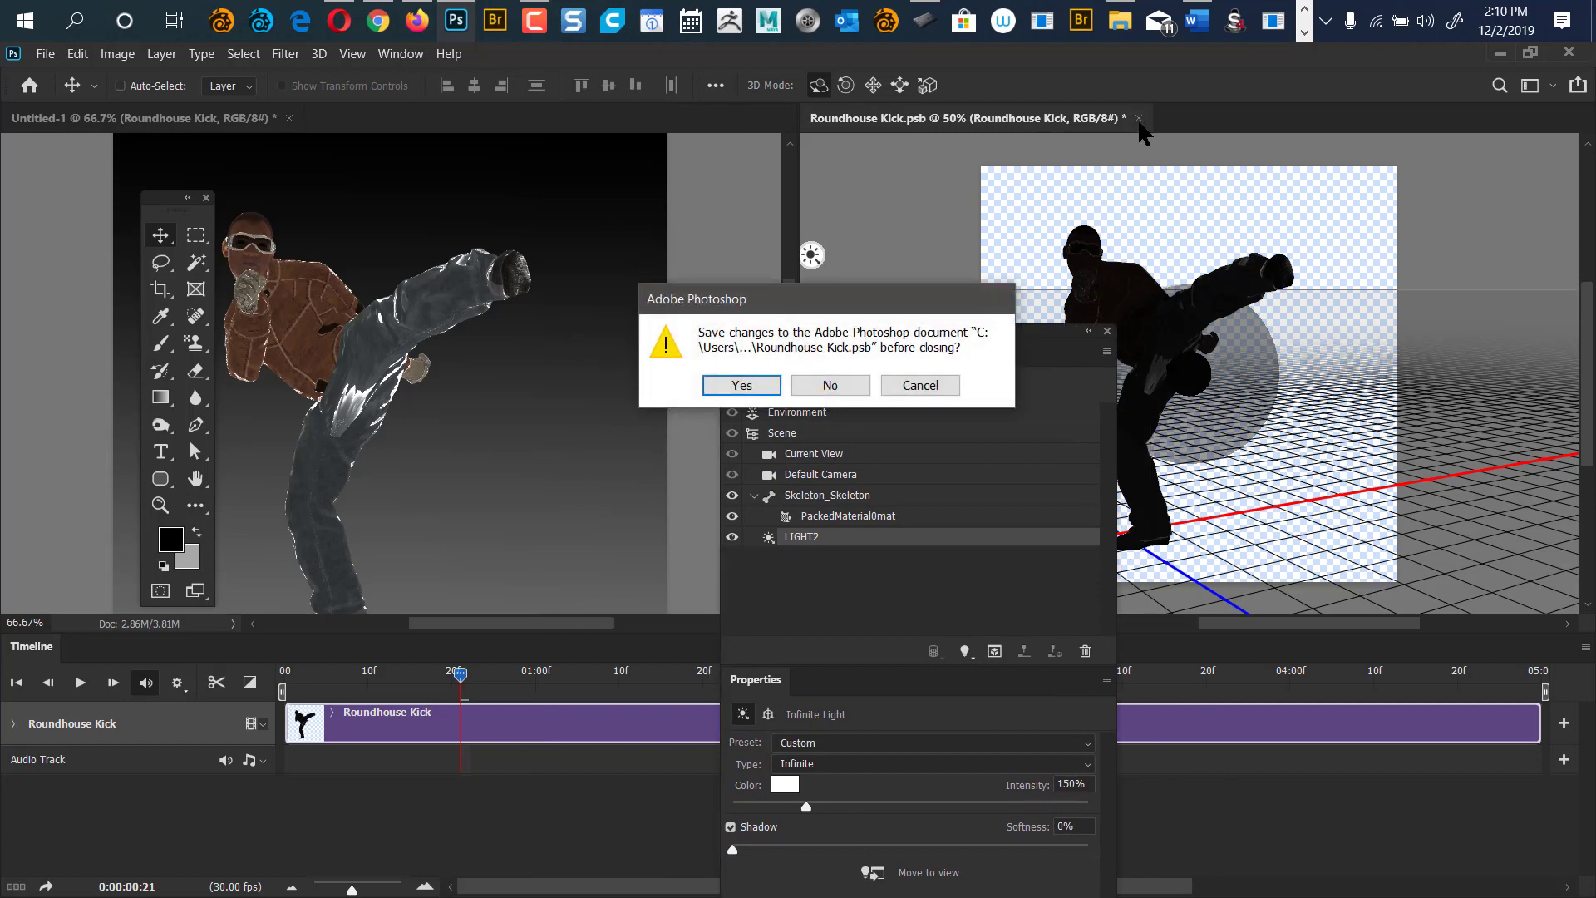
{"action": "left_click", "coordinate": [909, 381]}
Undo the image-based lighting and front lighting changes back to the CAD Optimized lights.
{"action": "left_click_drag", "start_coordinate": [895, 328], "coordinate": [807, 319]}
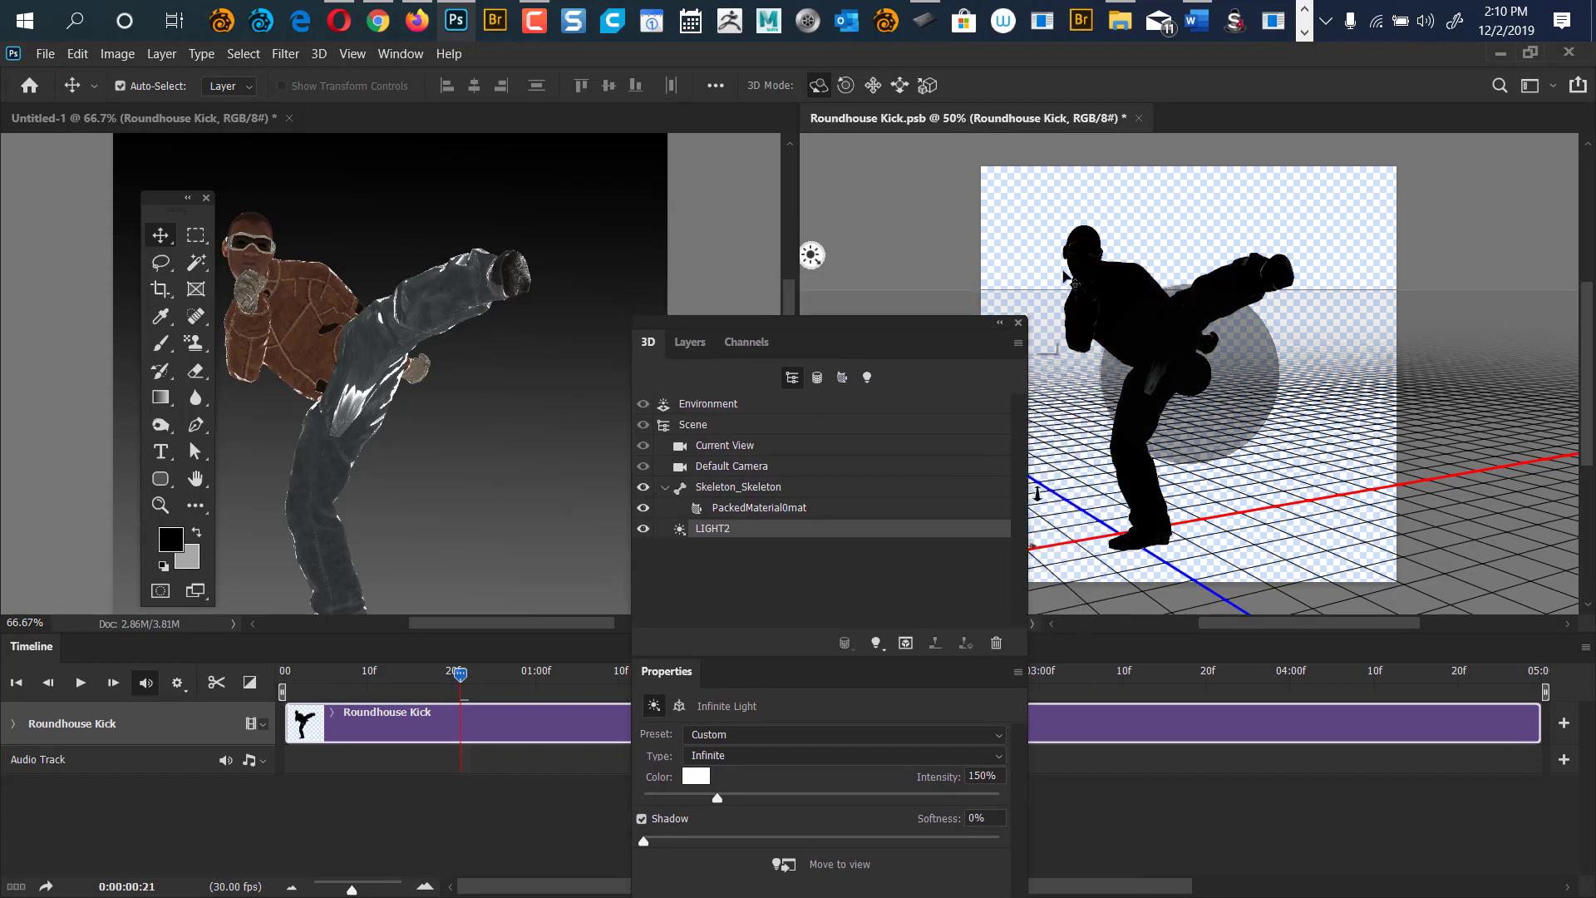
{"action": "key", "text": "ctrl+z"}
{"action": "key", "text": "ctrl+z"}
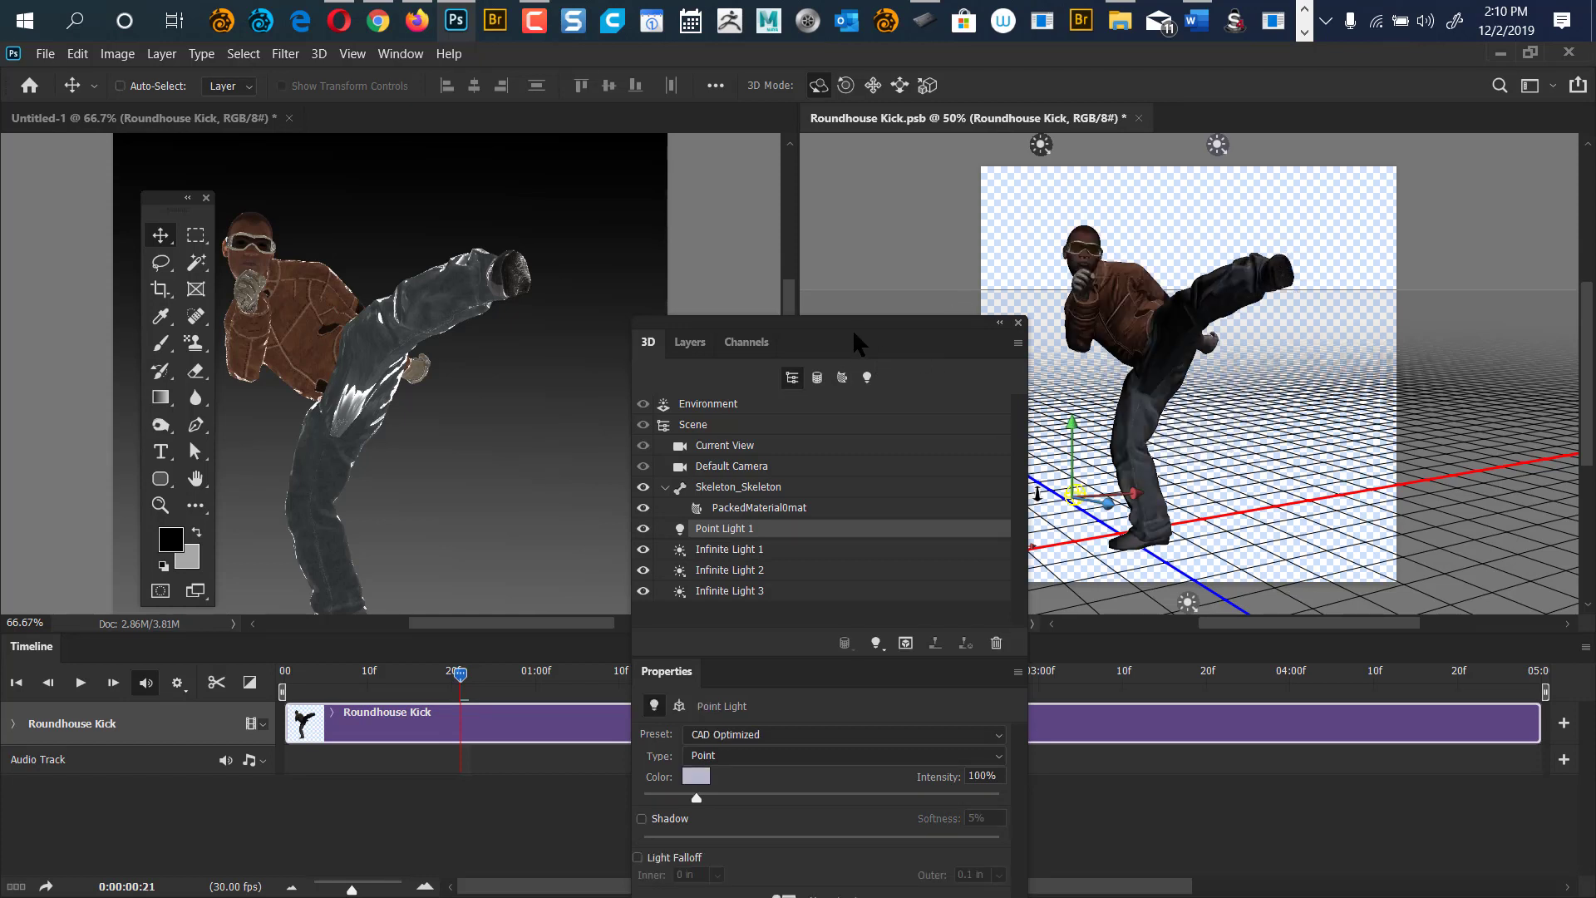
Save the relit Roundhouse Kick smart object contents and close that document.
{"action": "left_click_drag", "start_coordinate": [856, 315], "coordinate": [851, 171]}
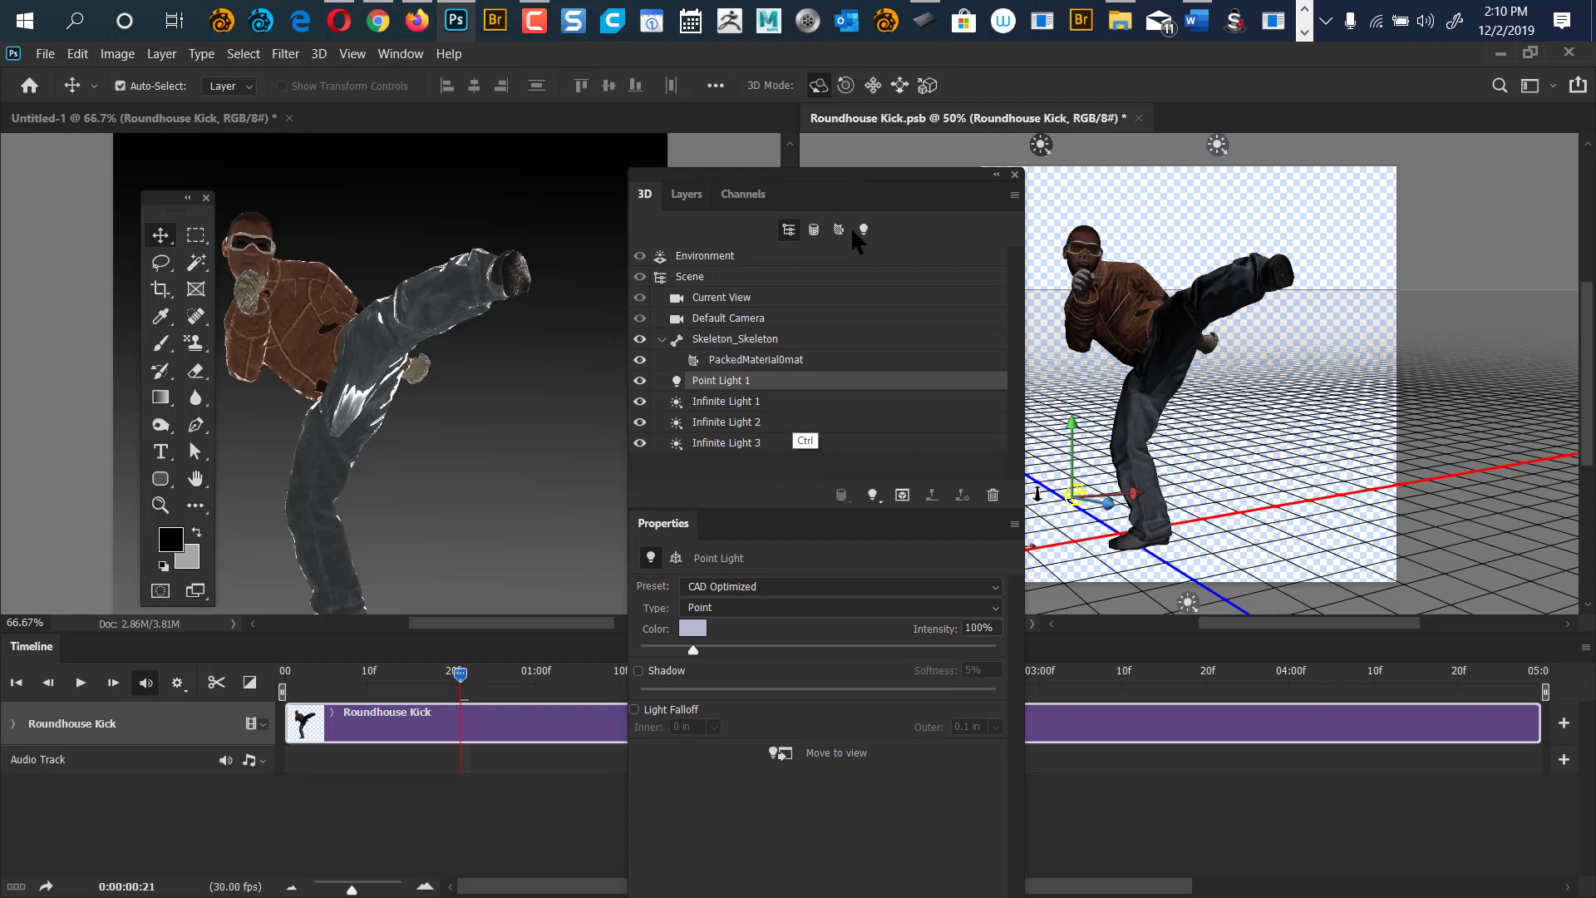
{"action": "key", "text": "ctrl+s"}
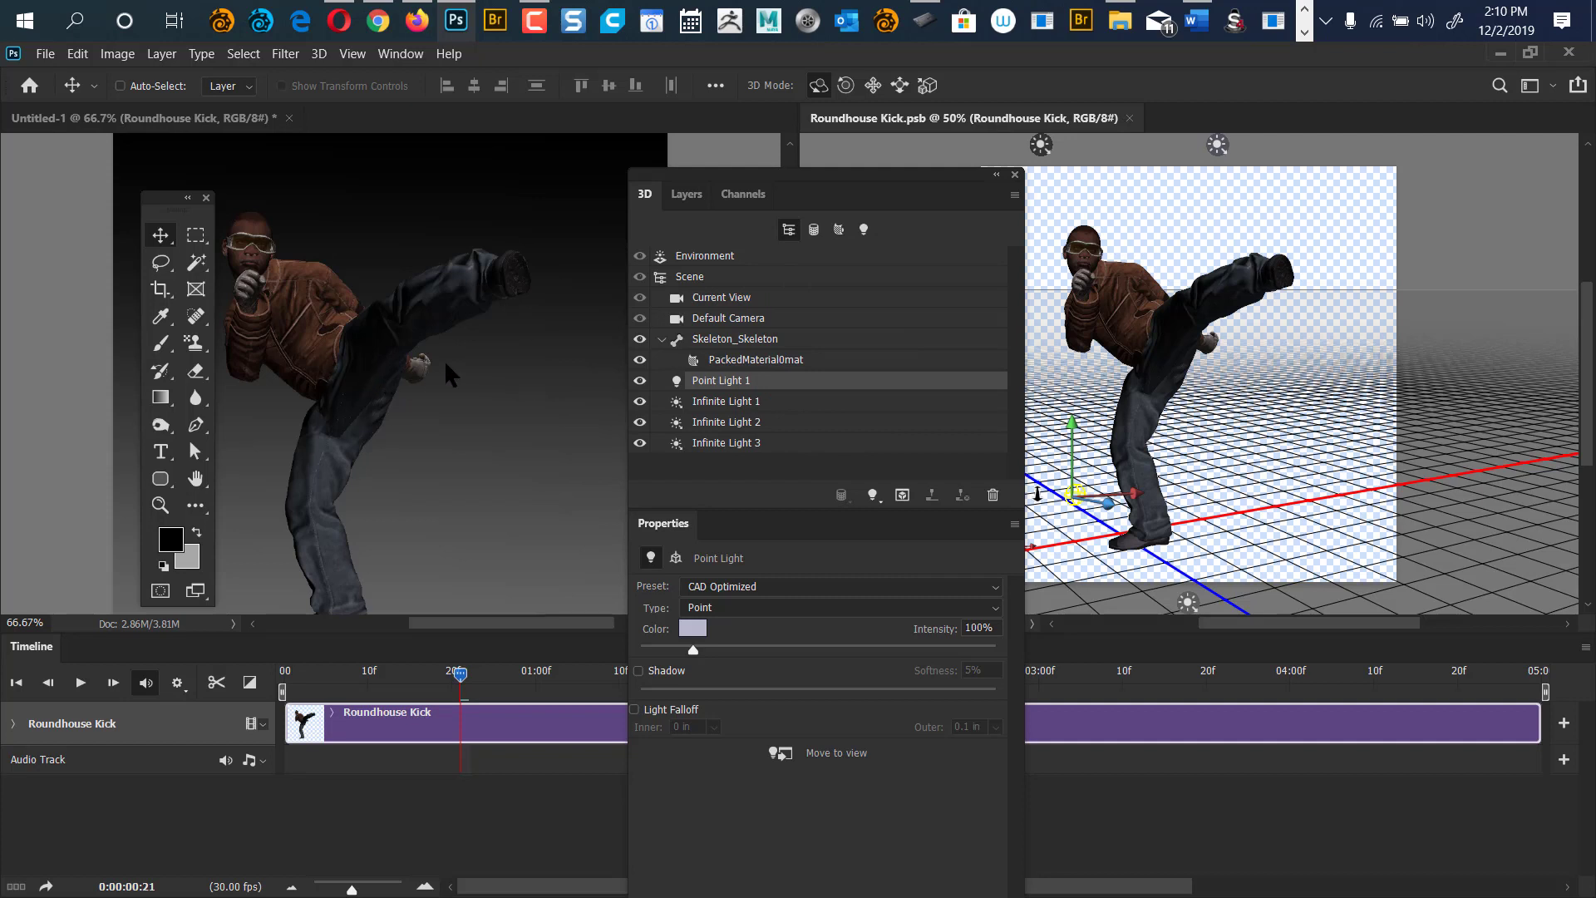
{"action": "left_click", "coordinate": [1129, 119]}
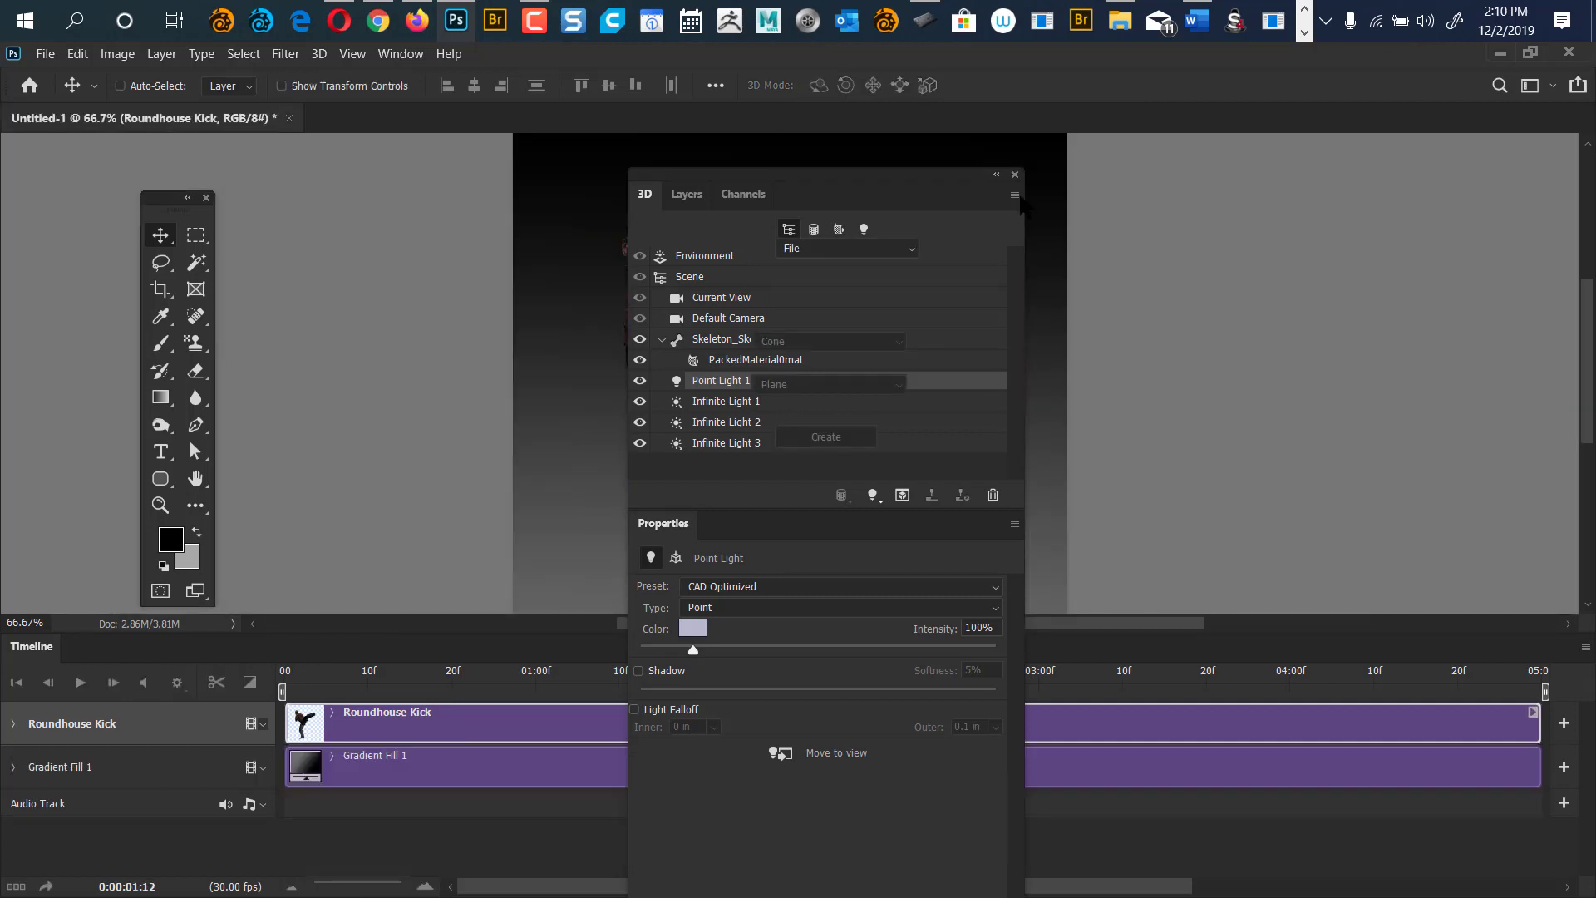
Show the main document's layers and move the Roundhouse Kick layer slightly up and right to about X 1.14 in, Y 0.64 in.
{"action": "left_click_drag", "start_coordinate": [854, 168], "coordinate": [1297, 273]}
{"action": "left_click", "coordinate": [1194, 184]}
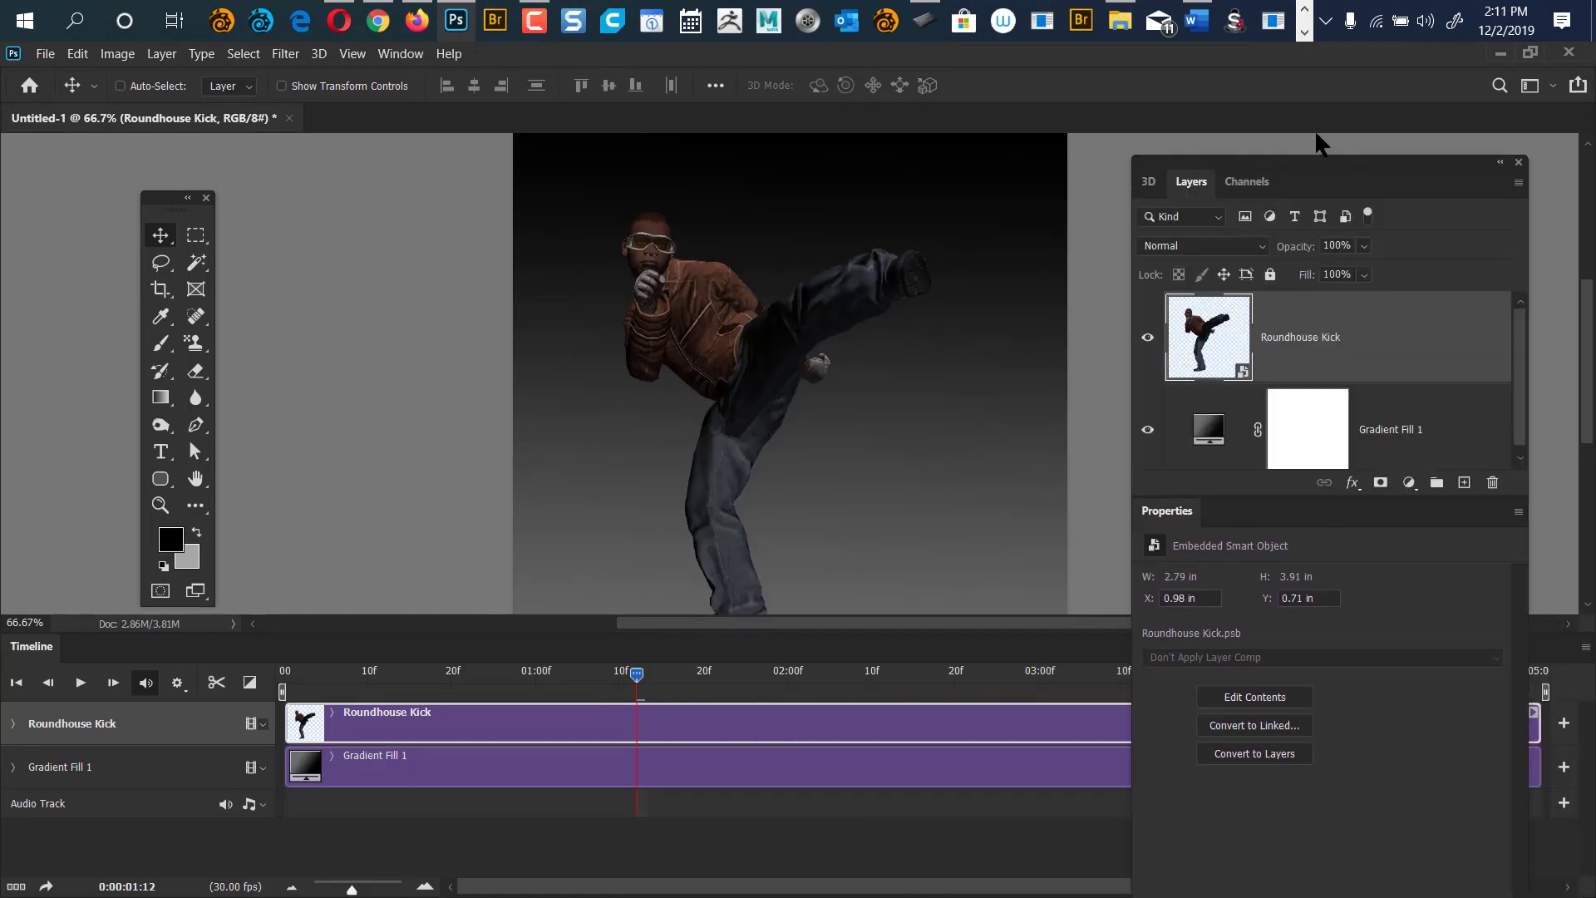
{"action": "left_click_drag", "start_coordinate": [1309, 158], "coordinate": [1357, 70]}
{"action": "left_click_drag", "start_coordinate": [852, 422], "coordinate": [805, 339]}
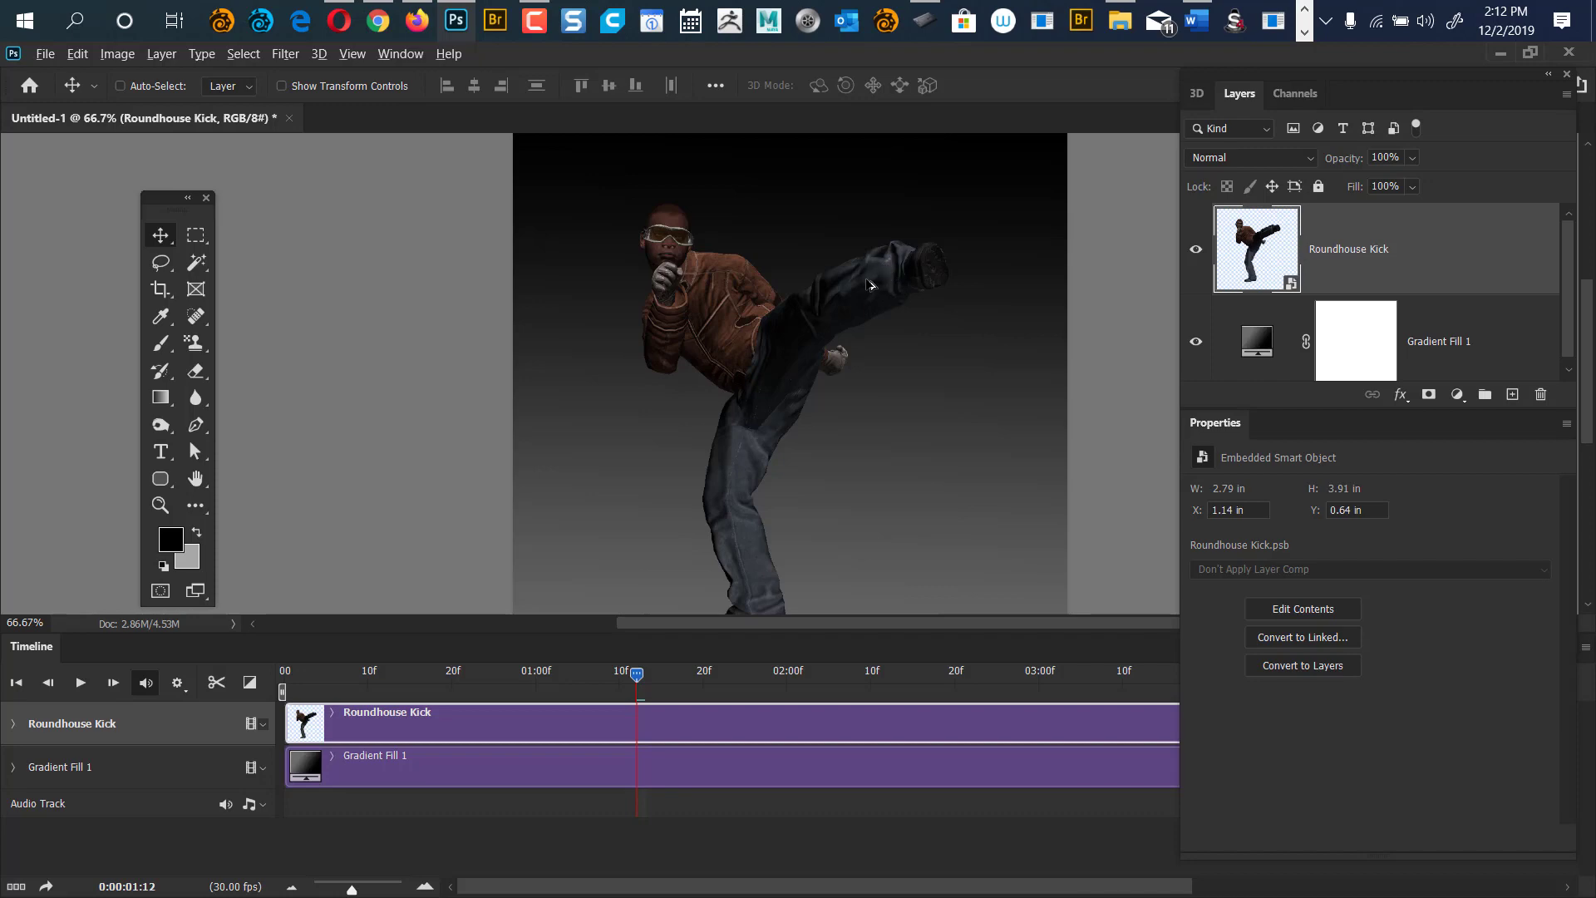
Switch to the Final Assignment 6 - Surrealistic Fantasy document in Word and review its numbered project requirements.
{"action": "key", "text": "alt+Tab"}
{"action": "left_click", "coordinate": [629, 574]}
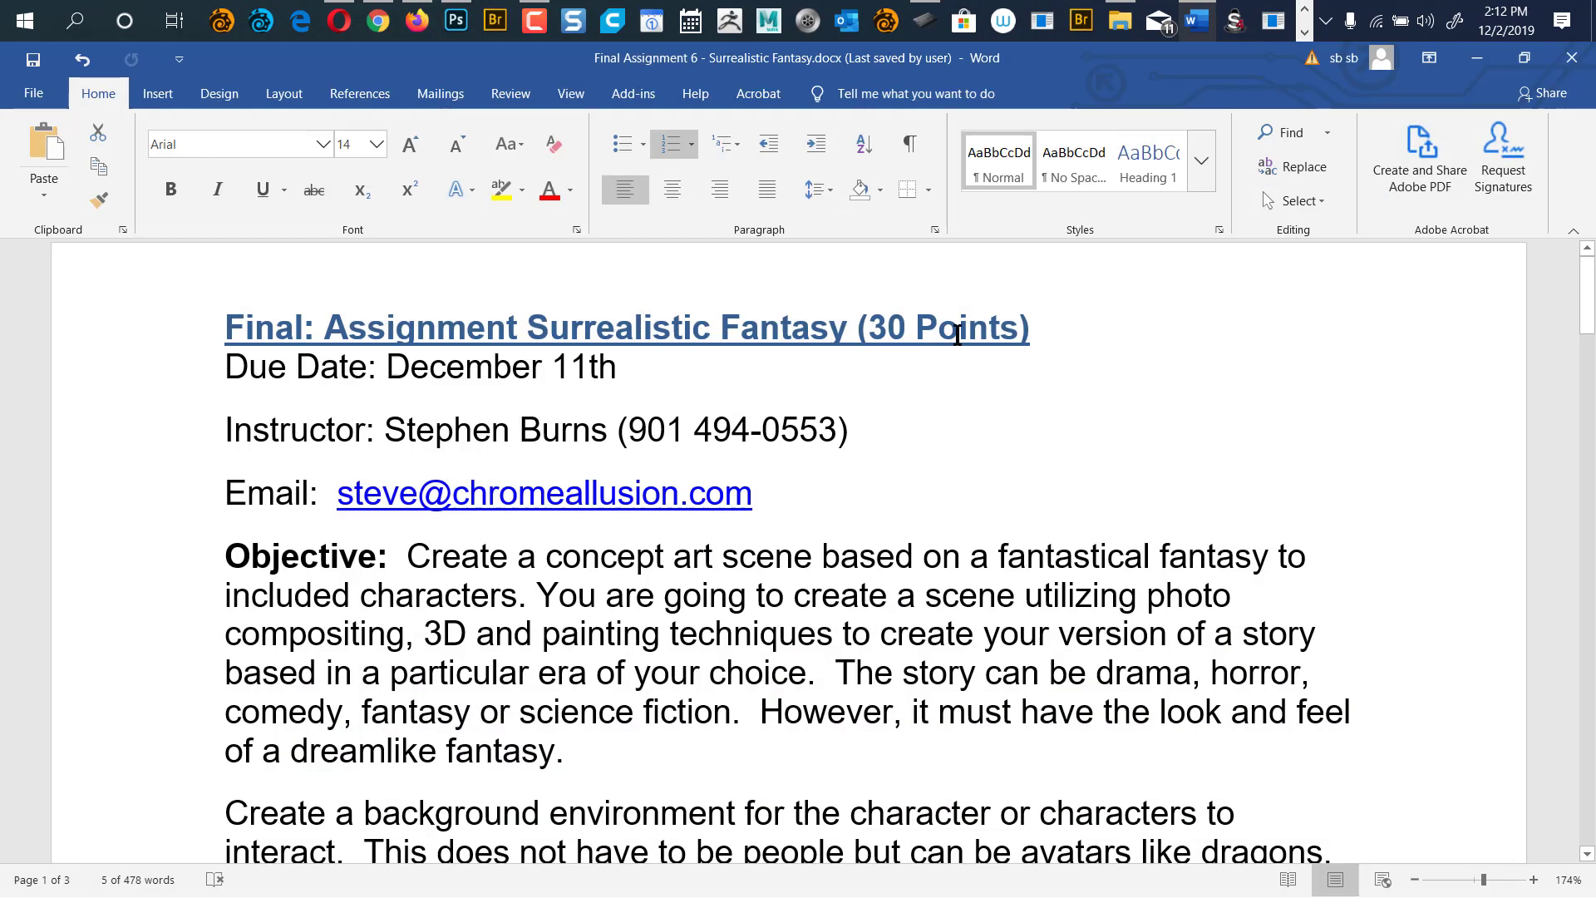
{"action": "left_click_drag", "start_coordinate": [1587, 316], "coordinate": [1543, 472]}
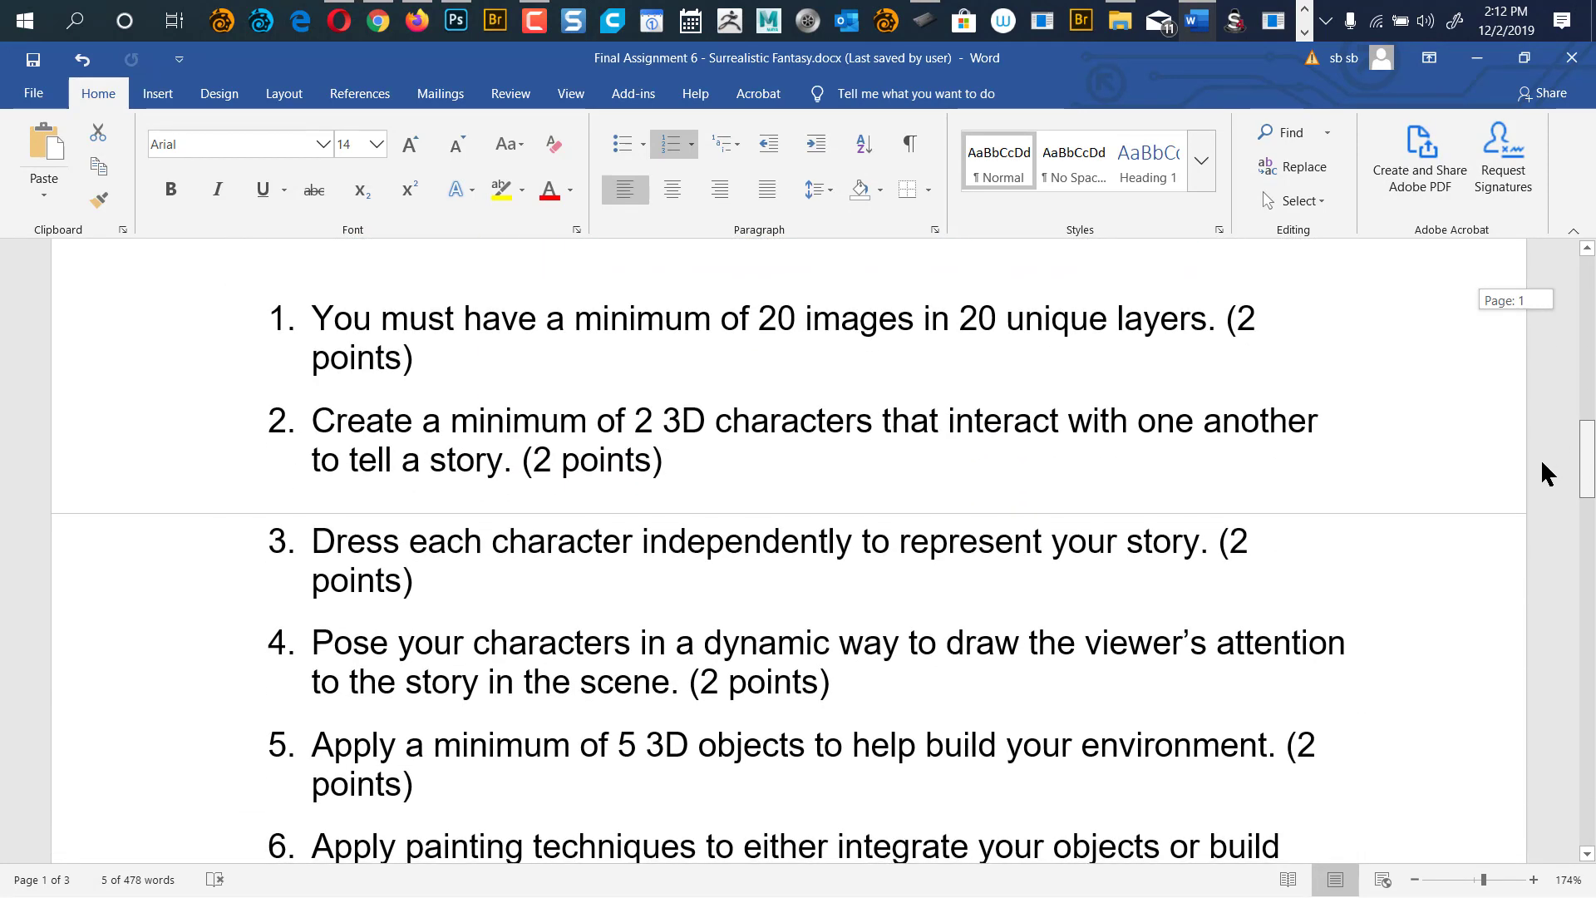
{"action": "left_click_drag", "start_coordinate": [1543, 473], "coordinate": [1533, 492]}
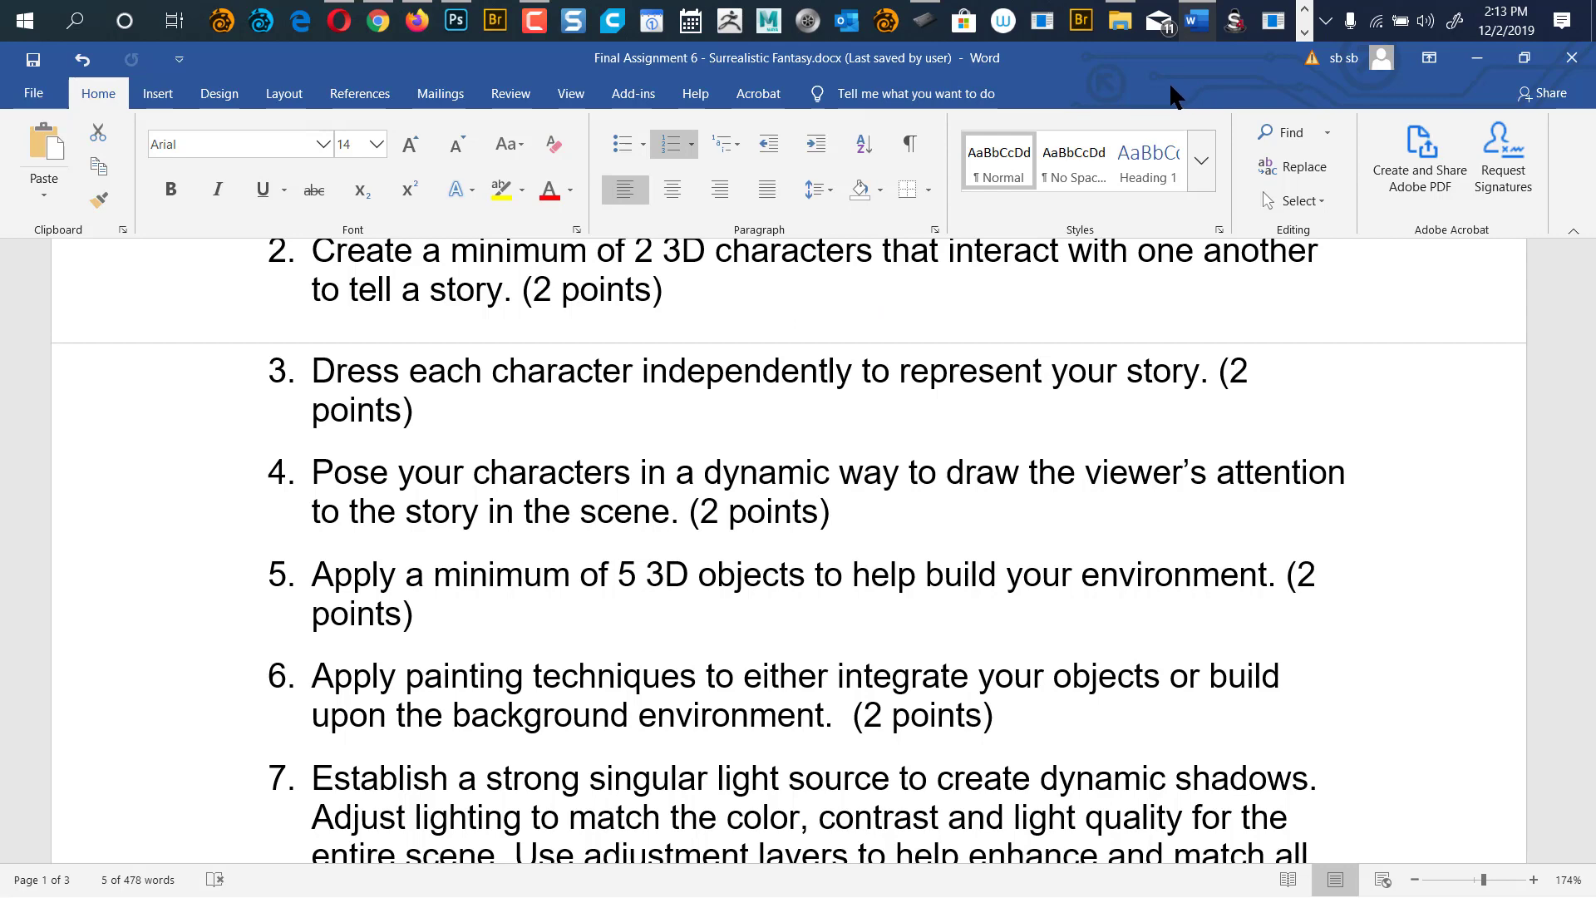
Switch to Mixamo in Firefox and apply the Head Hit animation to the sci-fi character.
{"action": "left_click", "coordinate": [418, 31]}
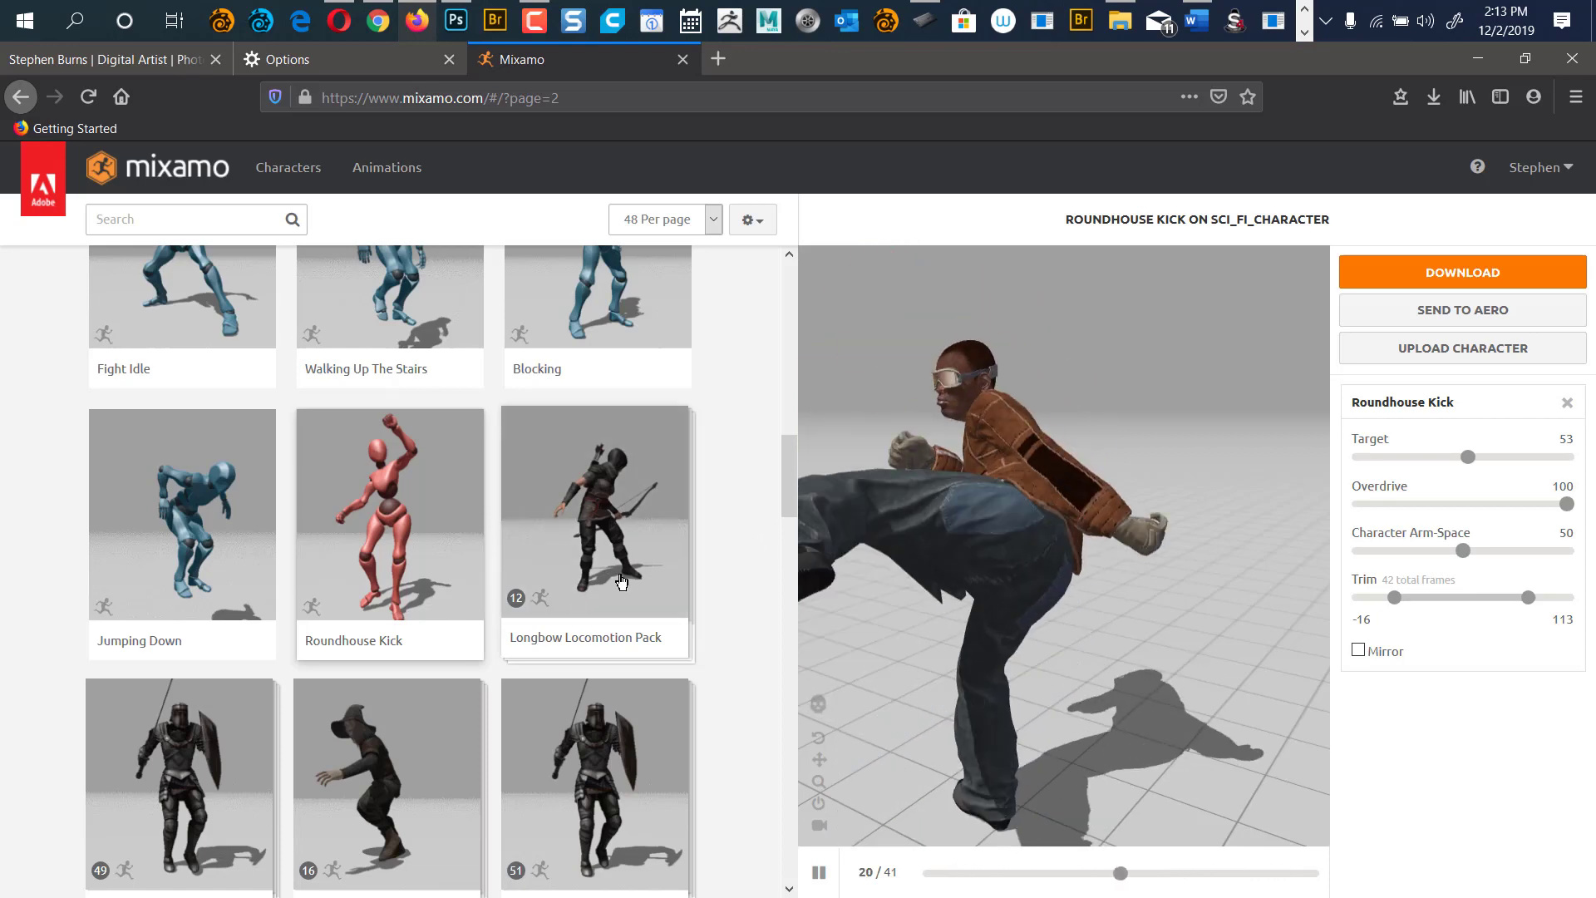
{"action": "scroll", "coordinate": [793, 440], "scroll_direction": "up", "scroll_amount": 5}
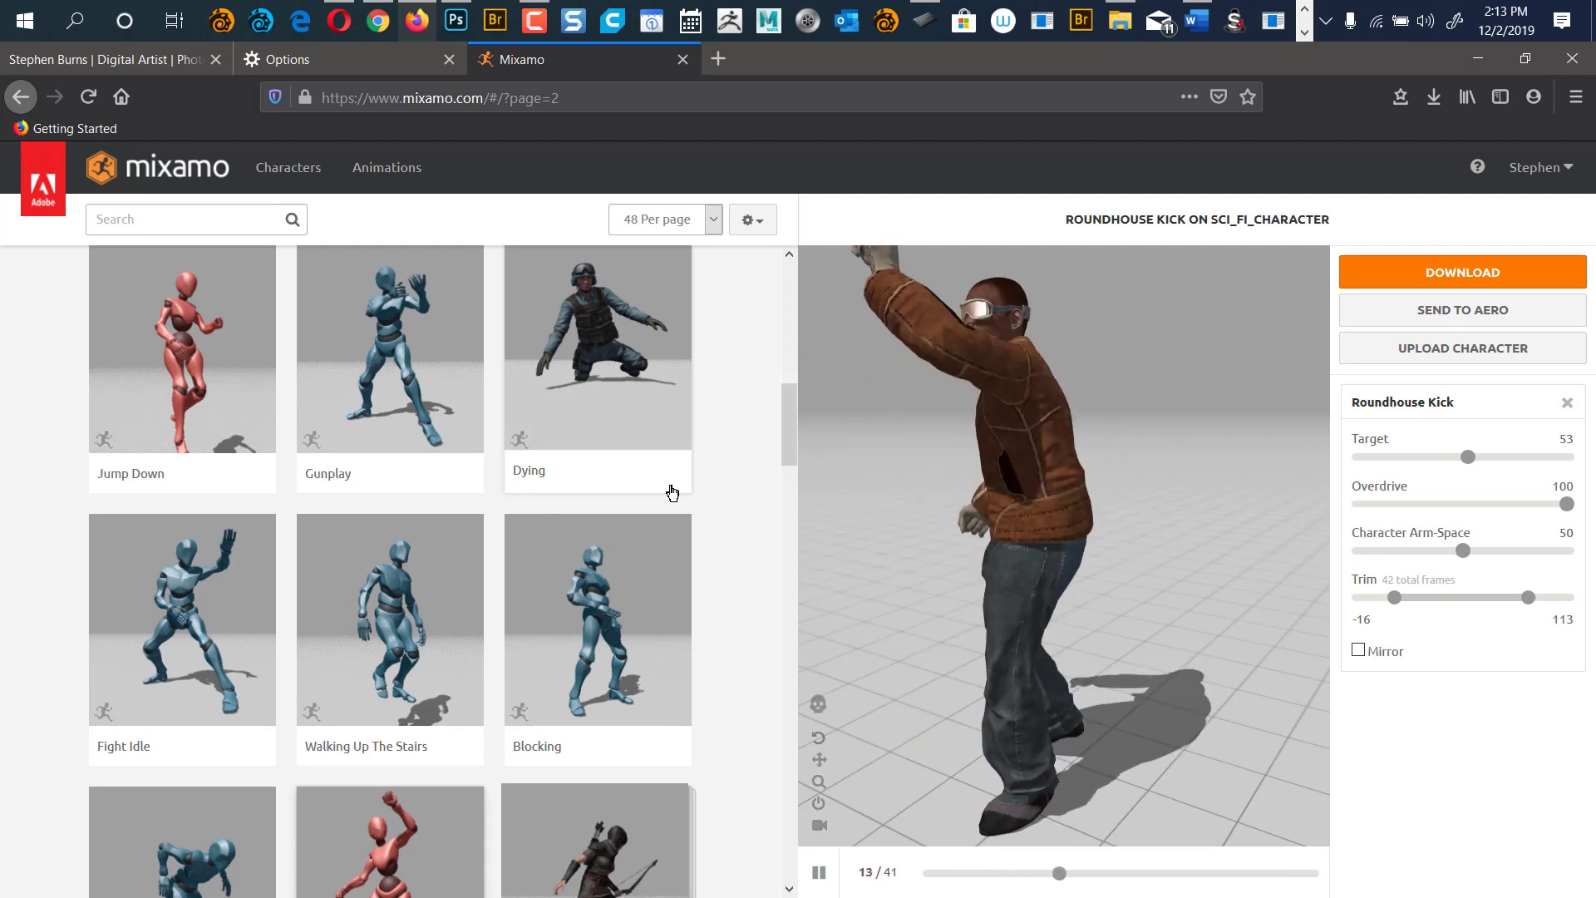
{"action": "left_click_drag", "start_coordinate": [784, 427], "coordinate": [752, 720]}
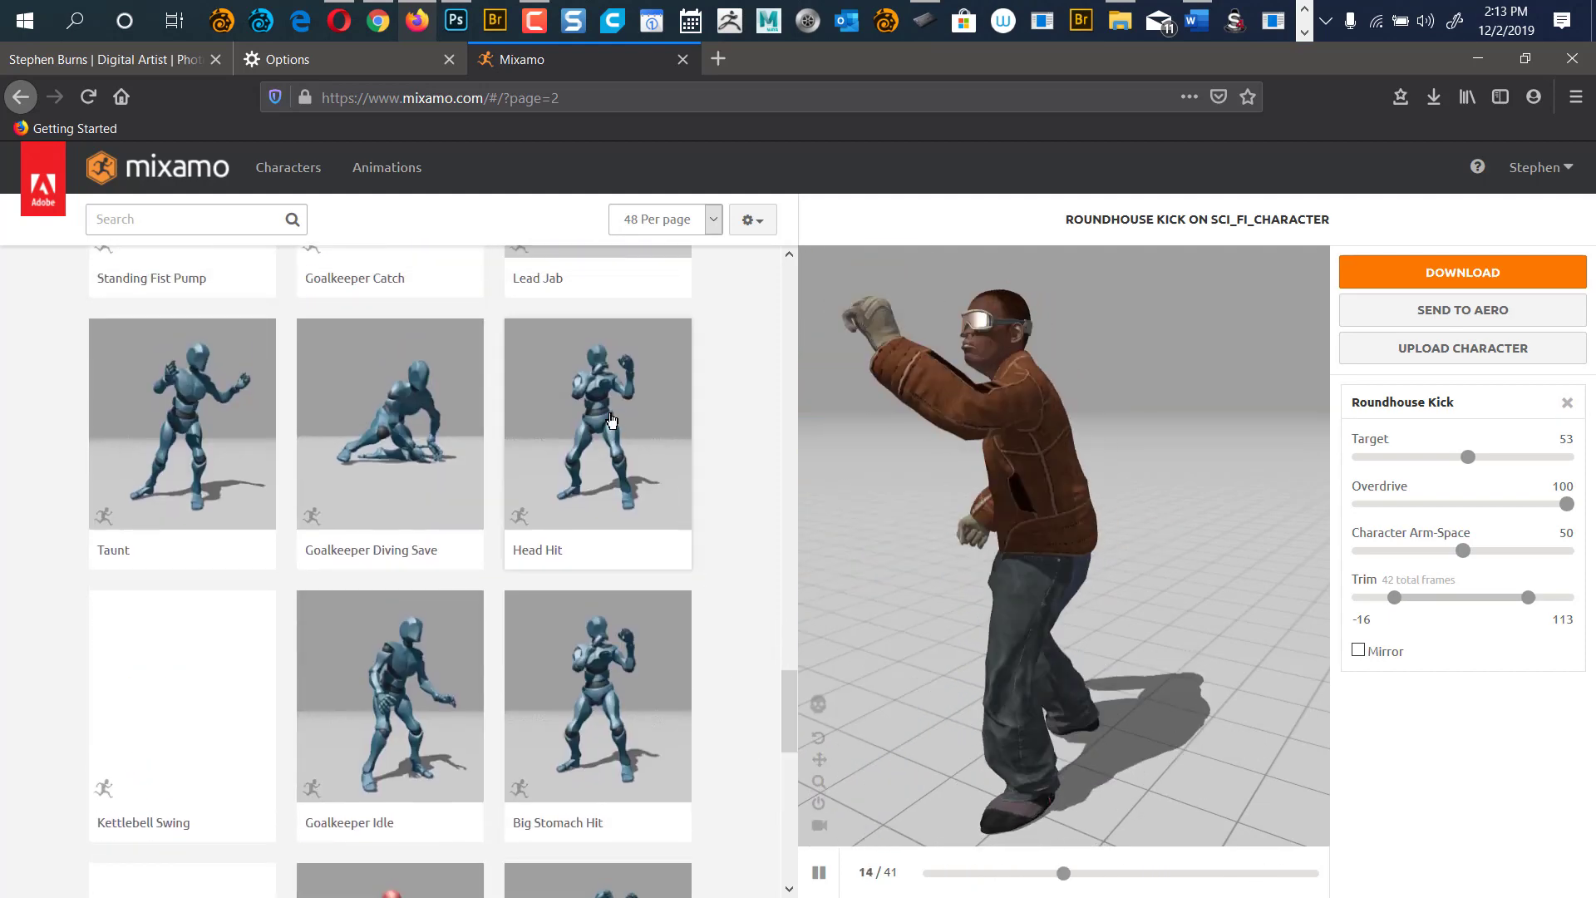
{"action": "left_click", "coordinate": [620, 432]}
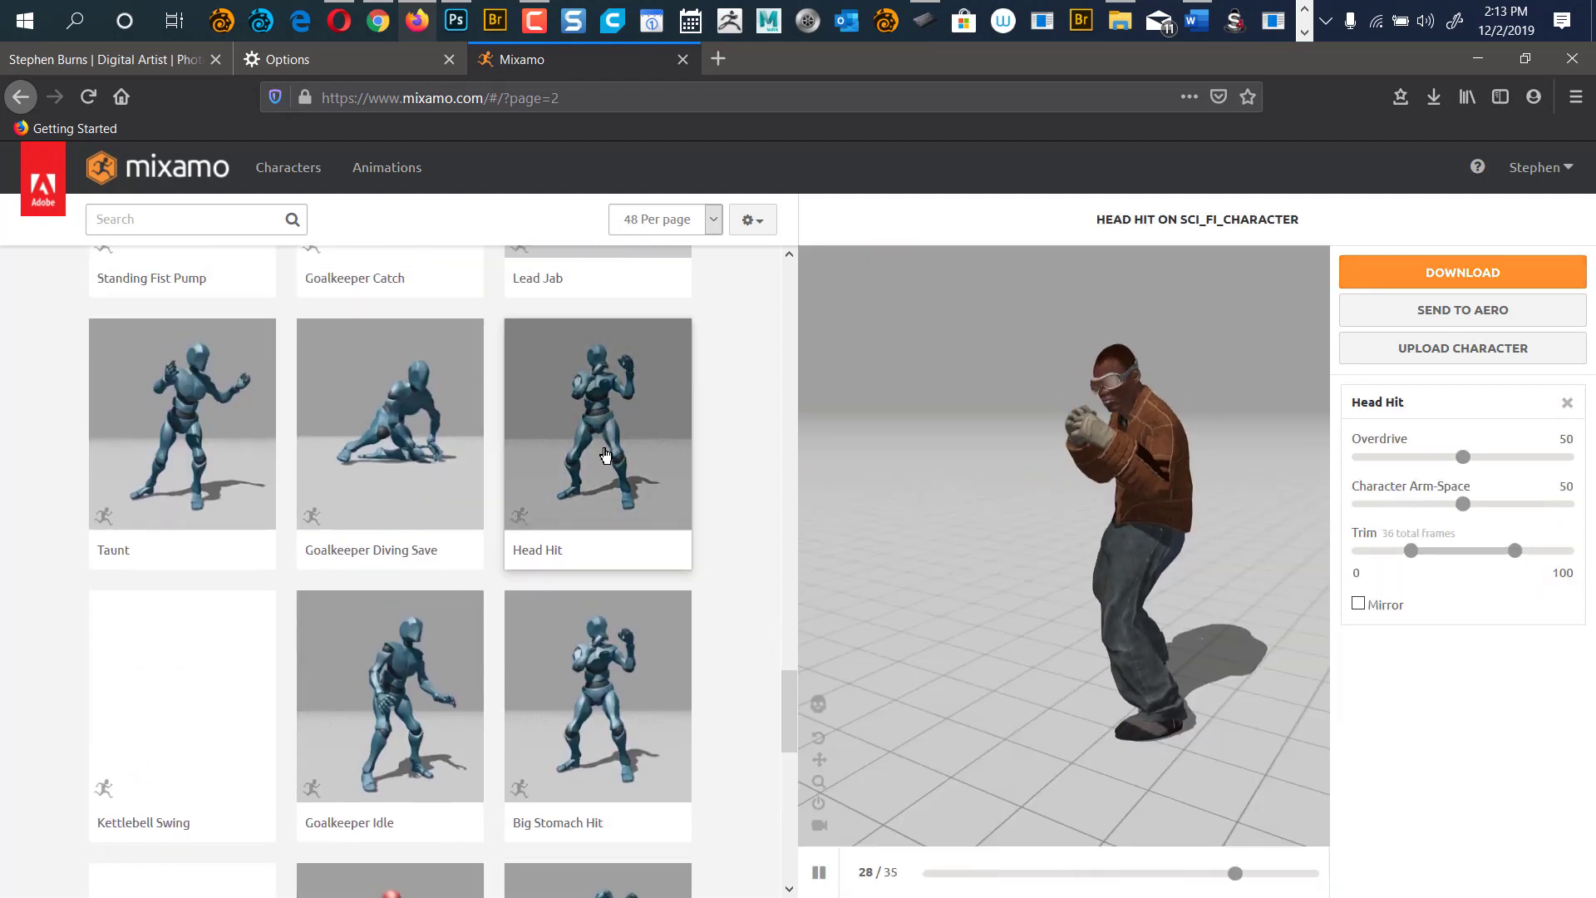
Set the Mixamo library to show 96 results per page and browse the animations.
{"action": "scroll", "coordinate": [792, 573], "scroll_direction": "up", "scroll_amount": 2}
{"action": "left_click_drag", "start_coordinate": [791, 564], "coordinate": [793, 253]}
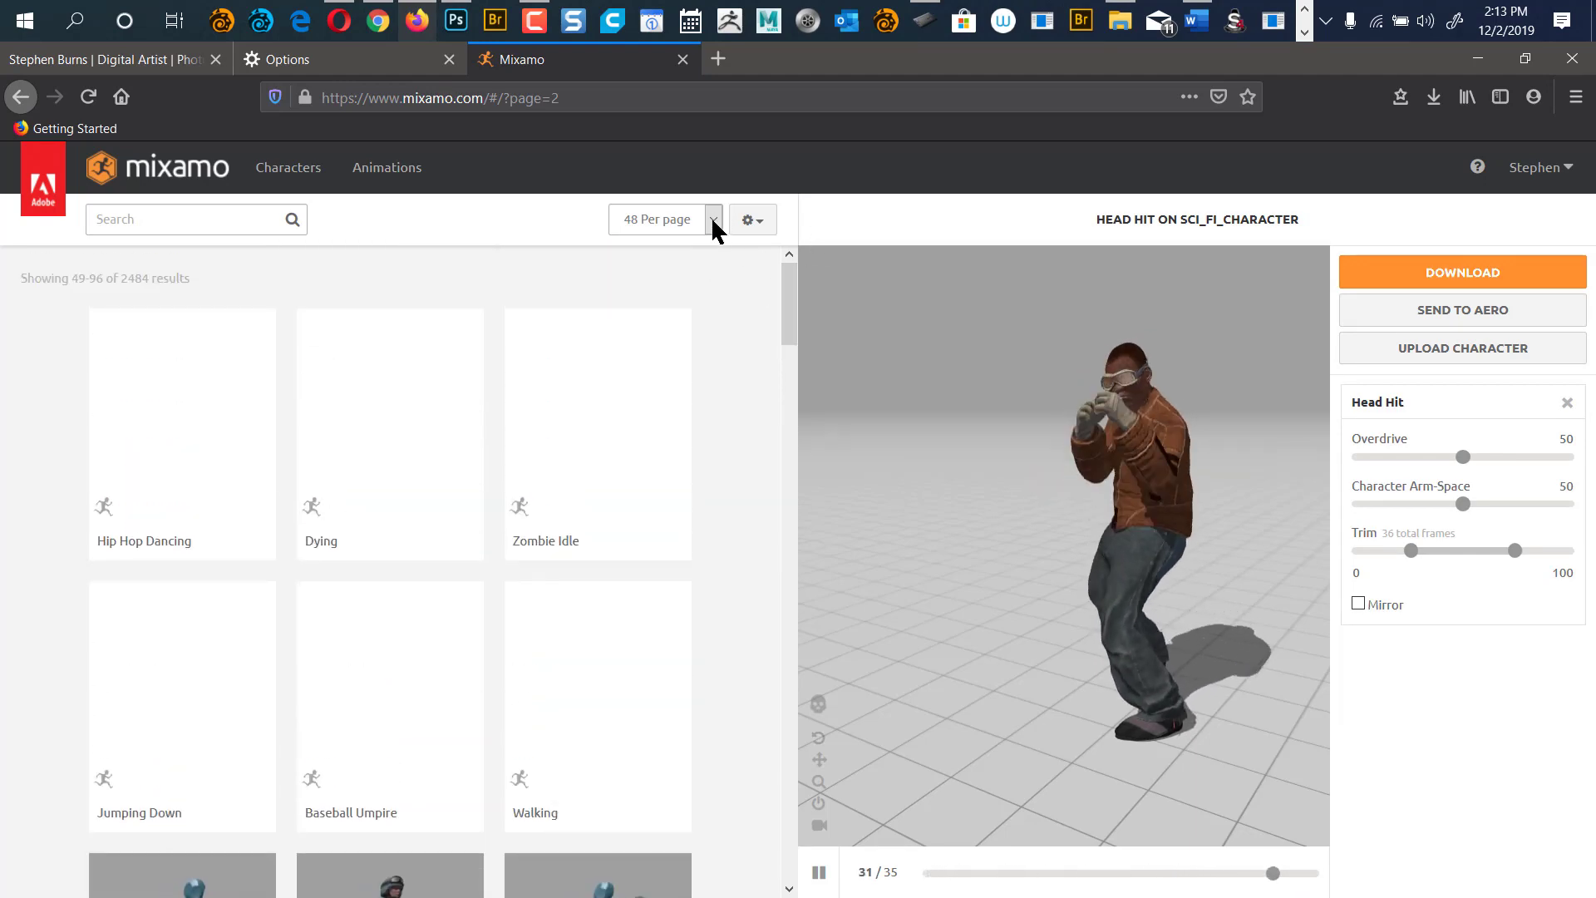
{"action": "left_click", "coordinate": [753, 221]}
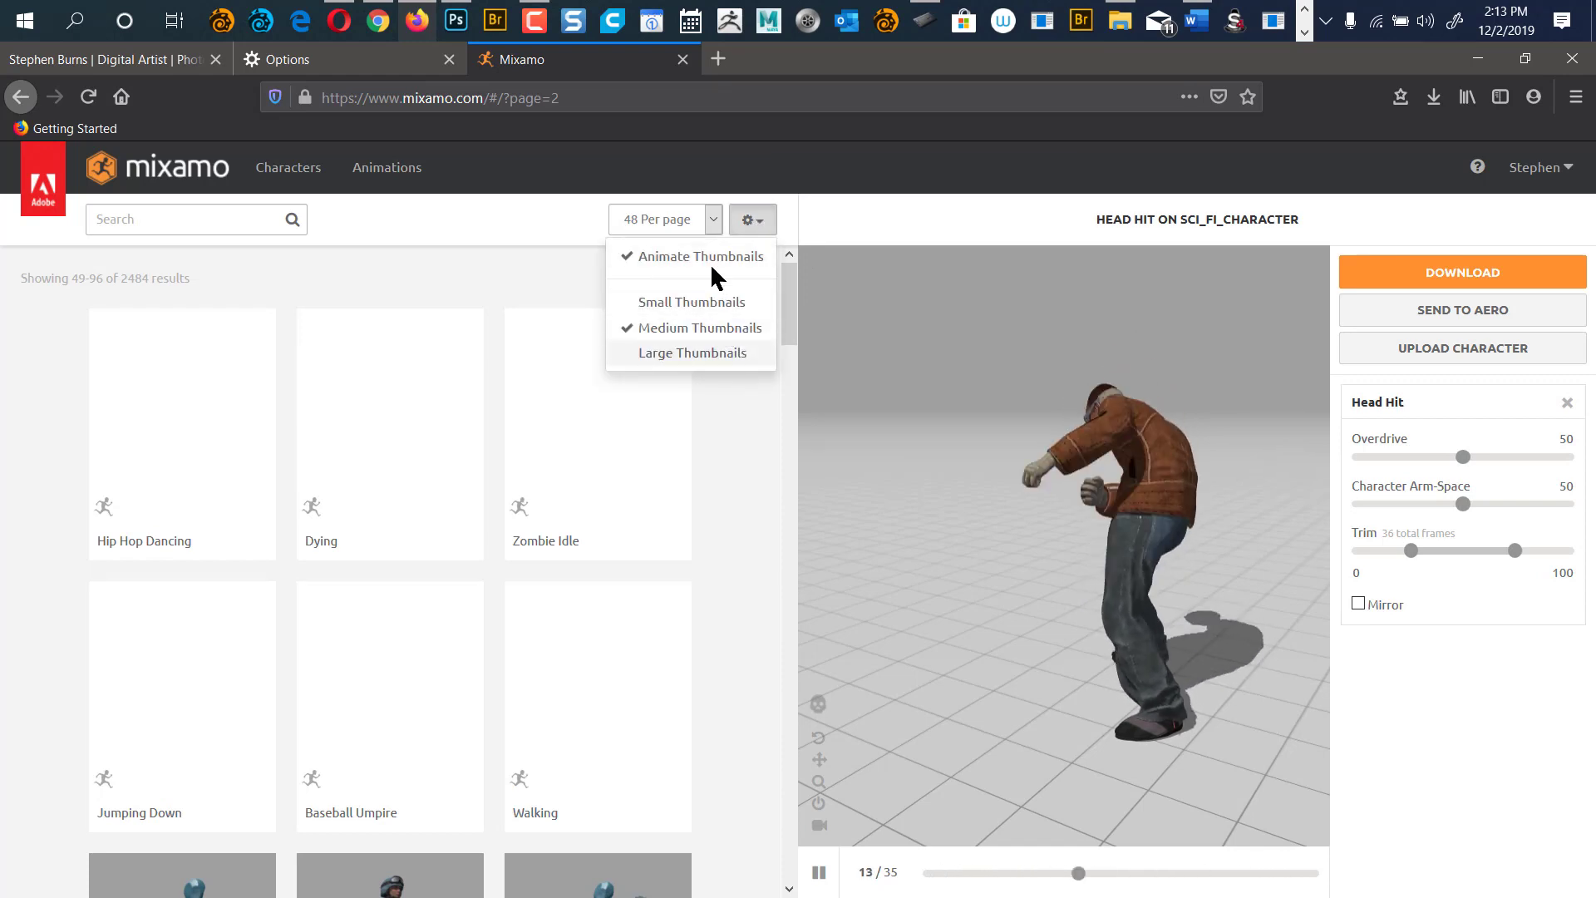
{"action": "left_click", "coordinate": [709, 223]}
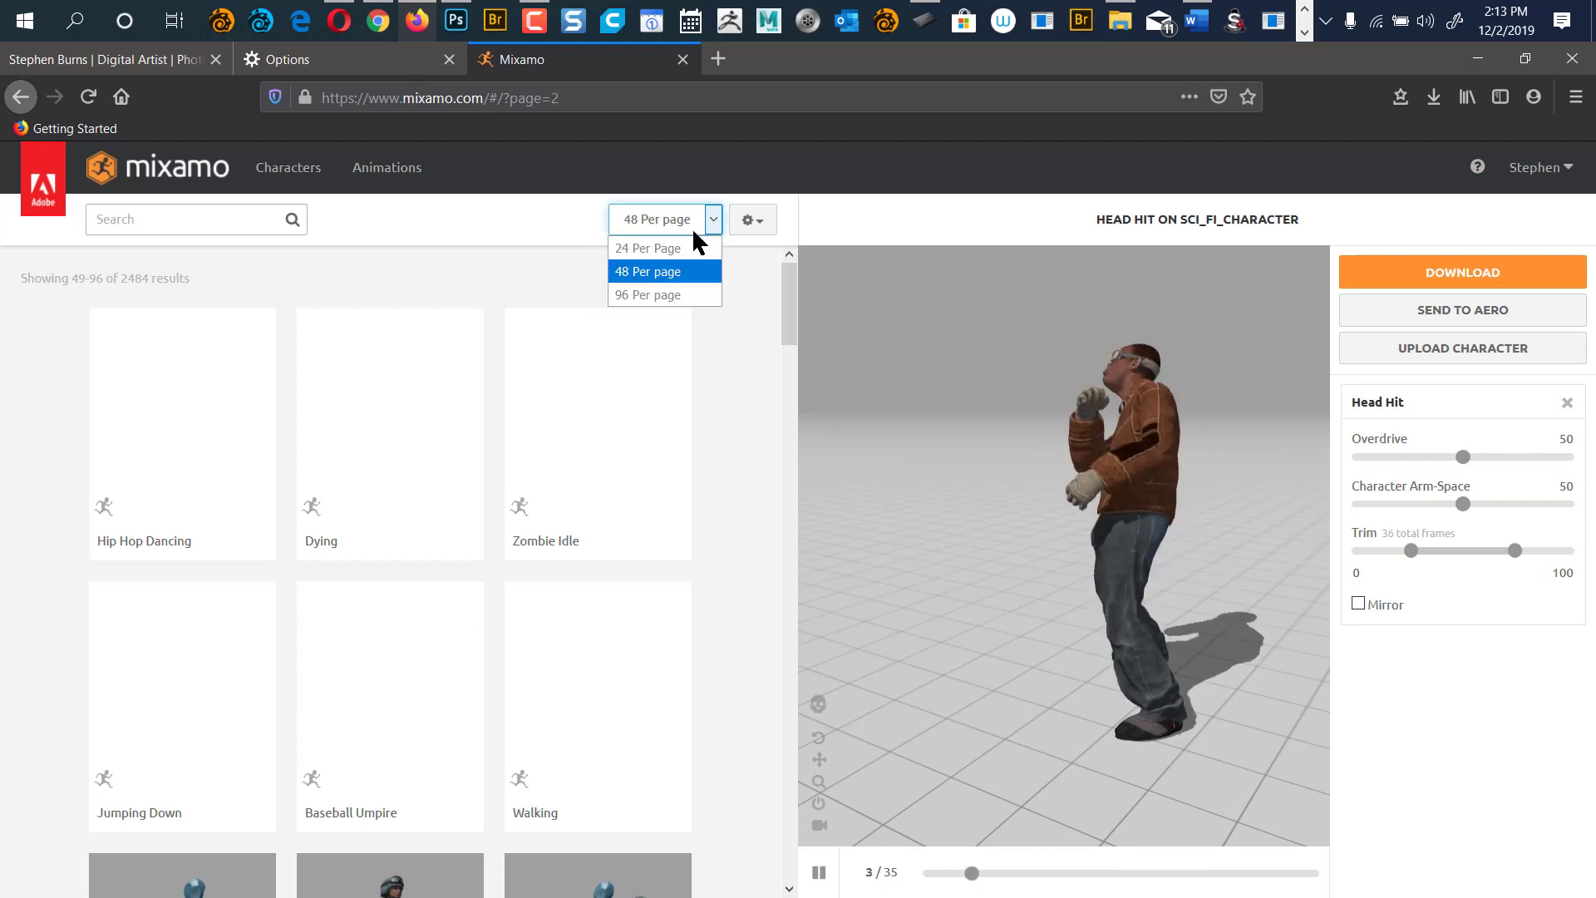
{"action": "left_click", "coordinate": [657, 294]}
{"action": "left_click_drag", "start_coordinate": [790, 277], "coordinate": [752, 690]}
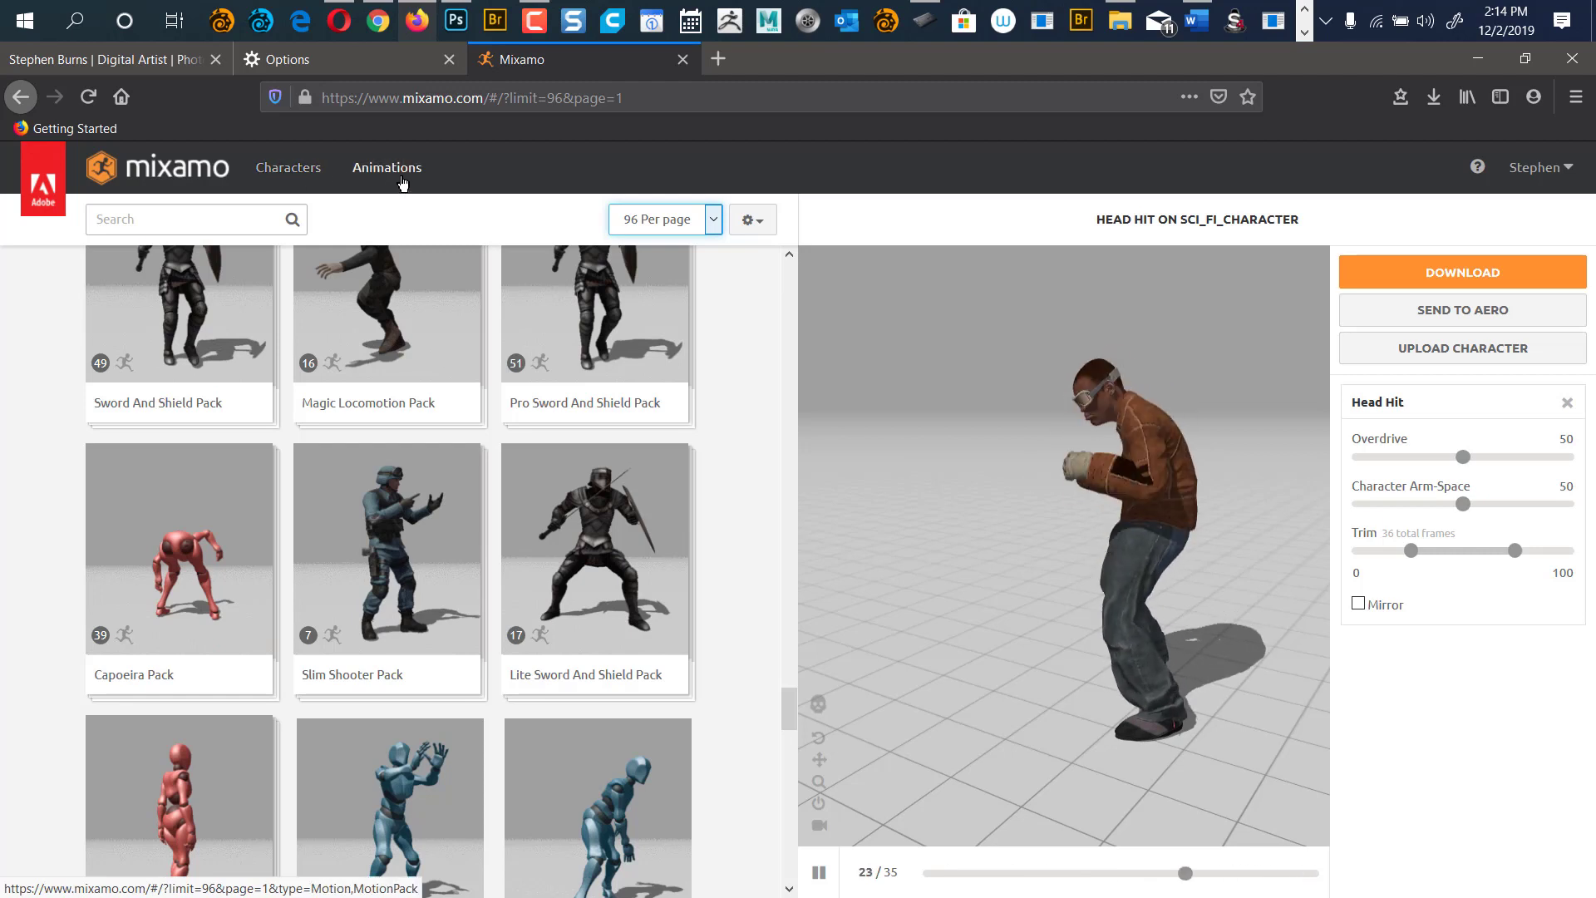
Open the character catalogue and use the horned Warrok monster in place of the sci-fi character.
{"action": "left_click", "coordinate": [288, 171]}
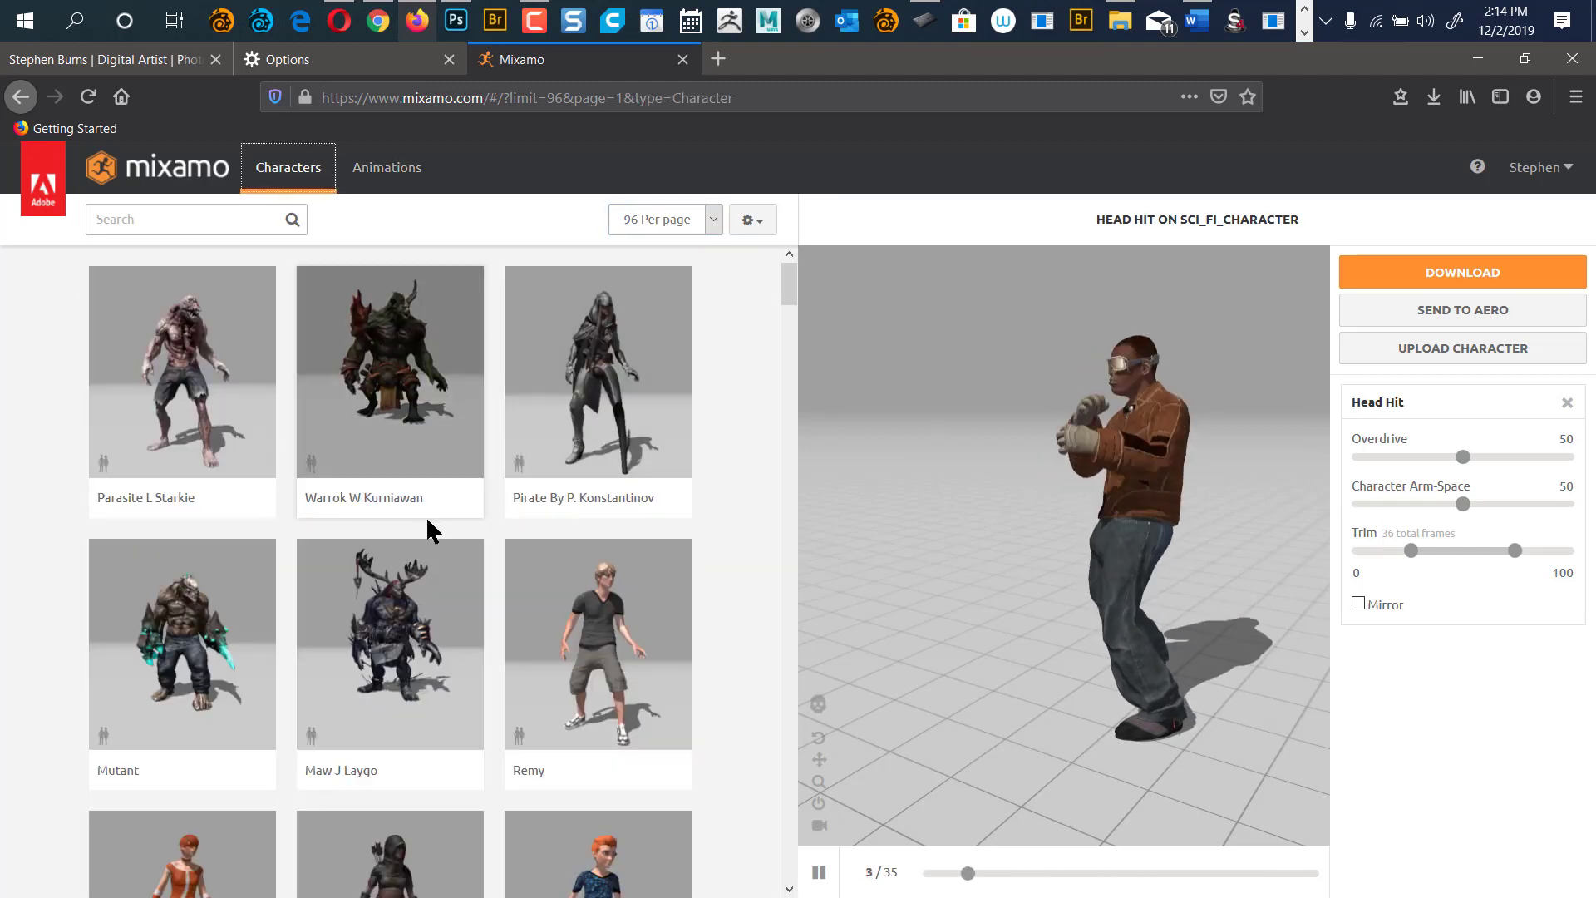
{"action": "left_click", "coordinate": [396, 374]}
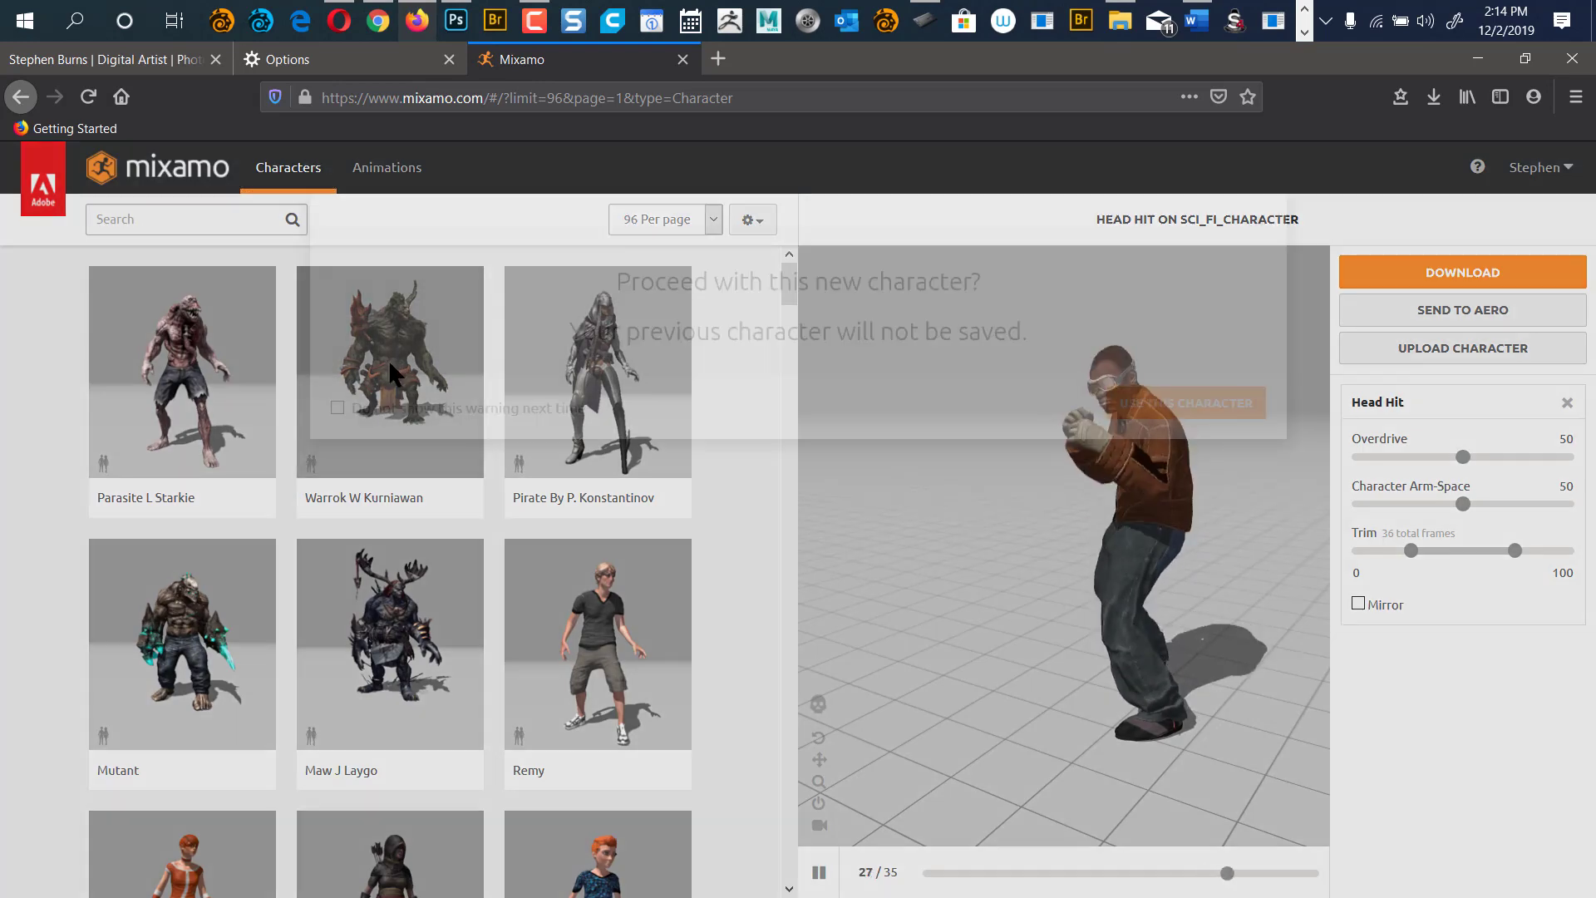
{"action": "left_click", "coordinate": [1137, 454]}
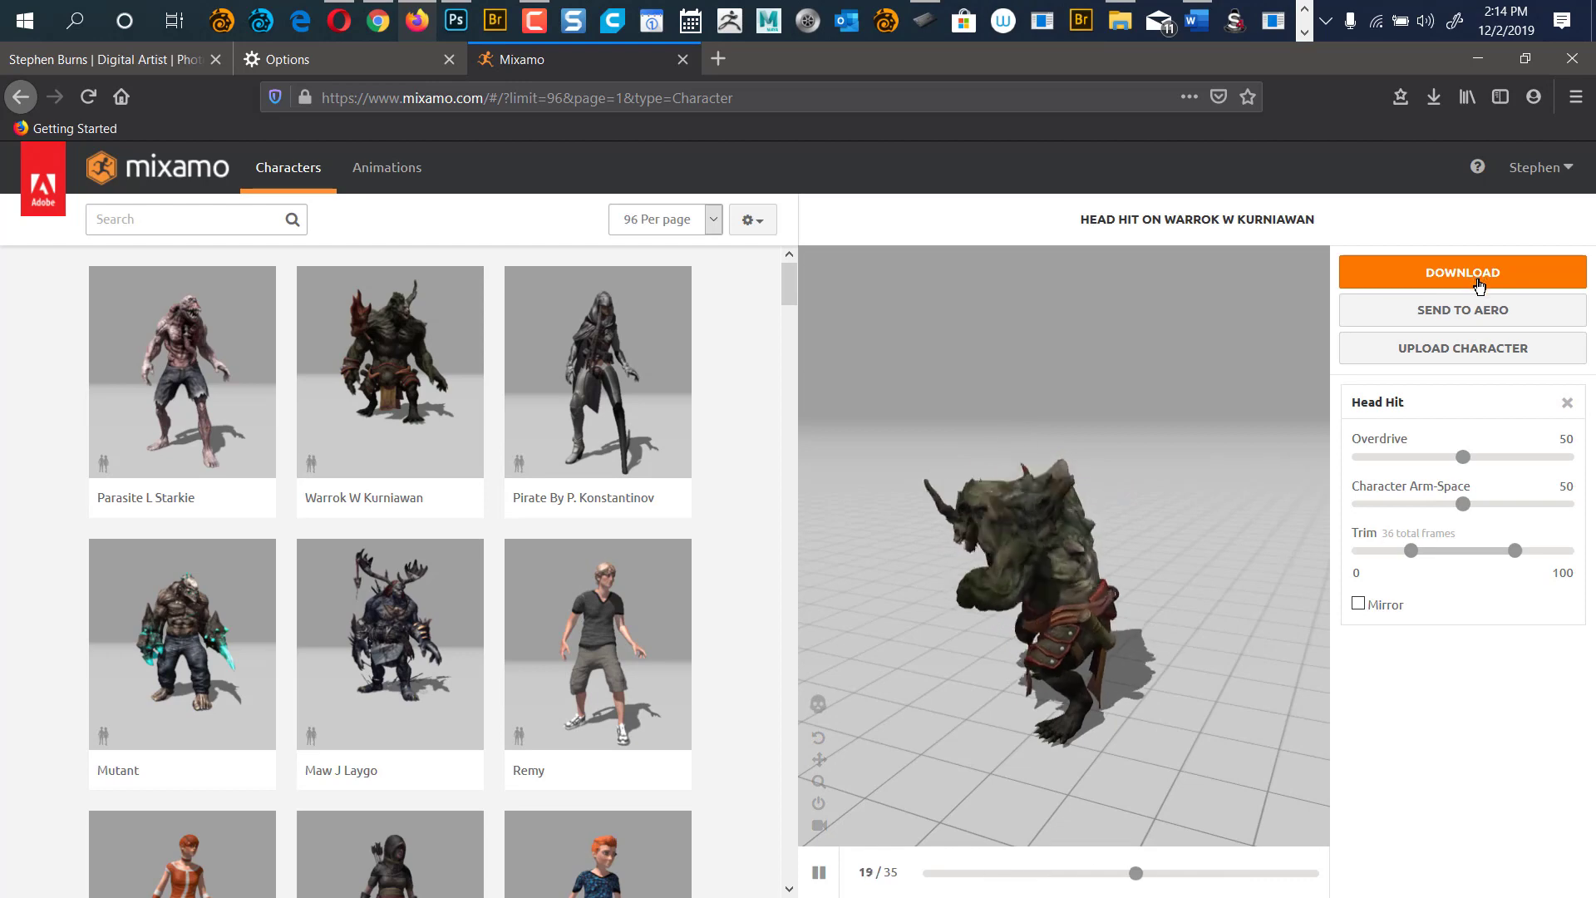
Use the antlered Maw character with the replacement warning turned off for next time, and view it from a low front angle.
{"action": "left_click", "coordinate": [371, 628]}
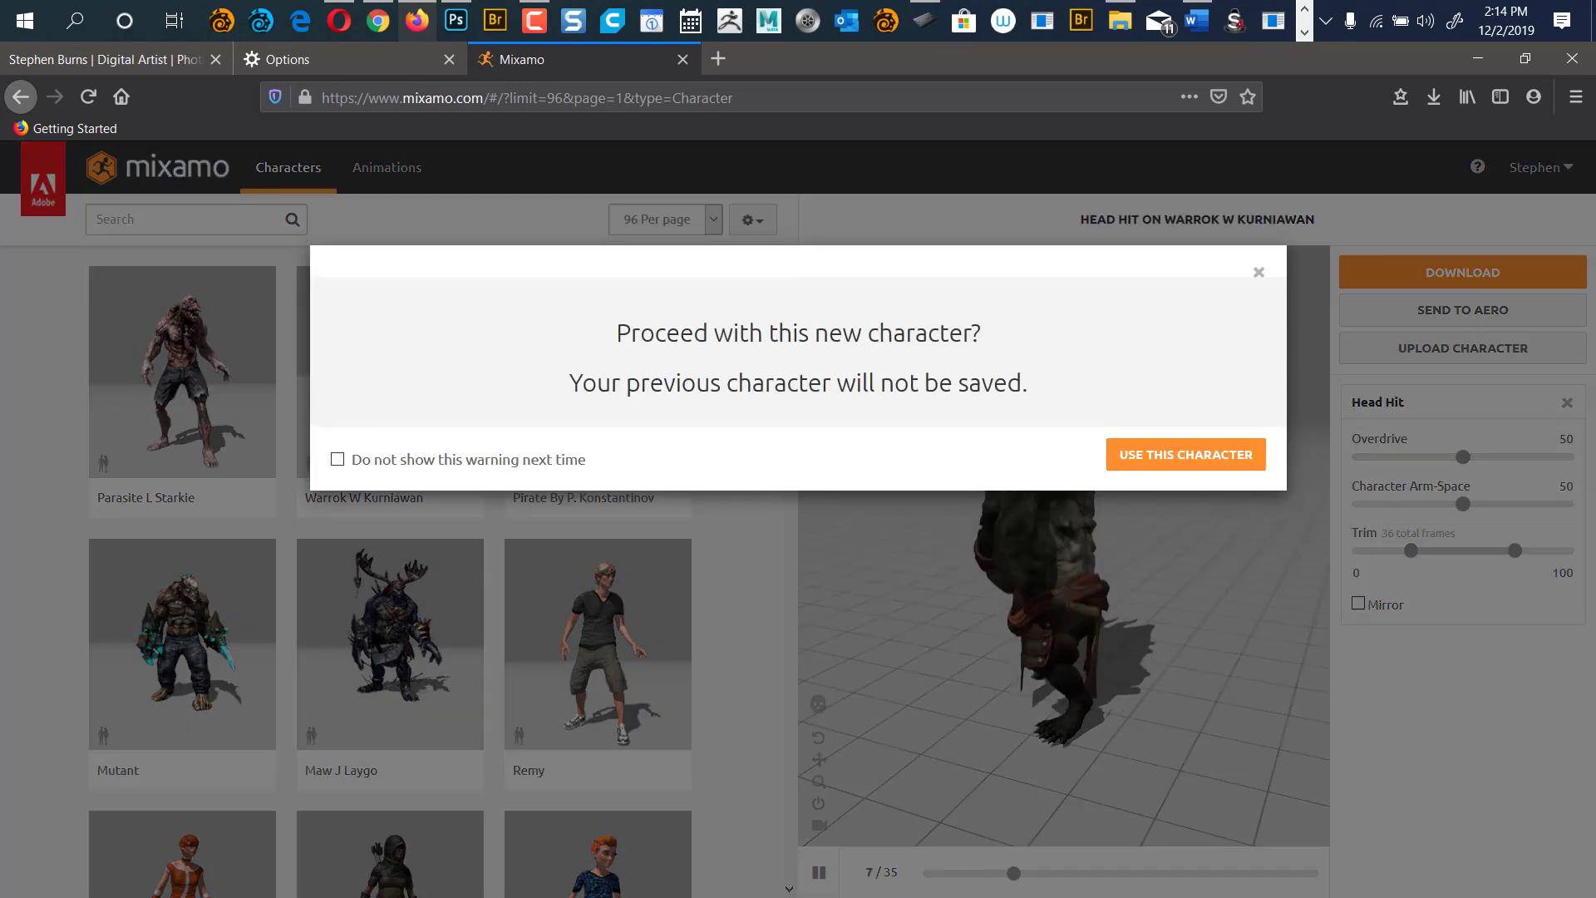
{"action": "left_click", "coordinate": [423, 461]}
{"action": "left_click", "coordinate": [1175, 462]}
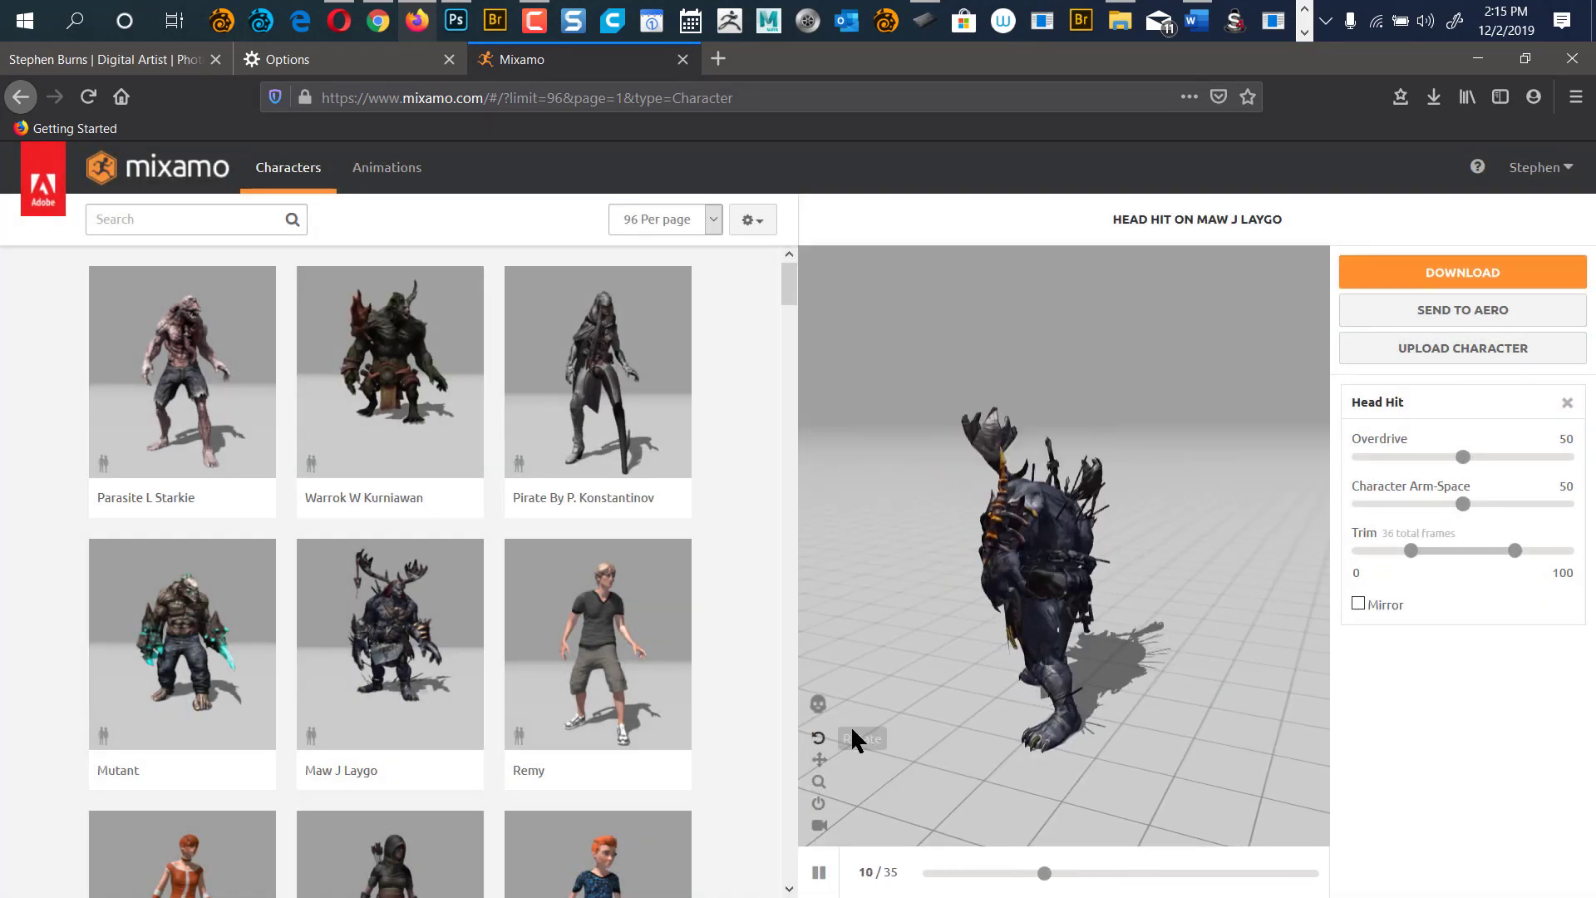
{"action": "left_click_drag", "start_coordinate": [863, 686], "coordinate": [1021, 652]}
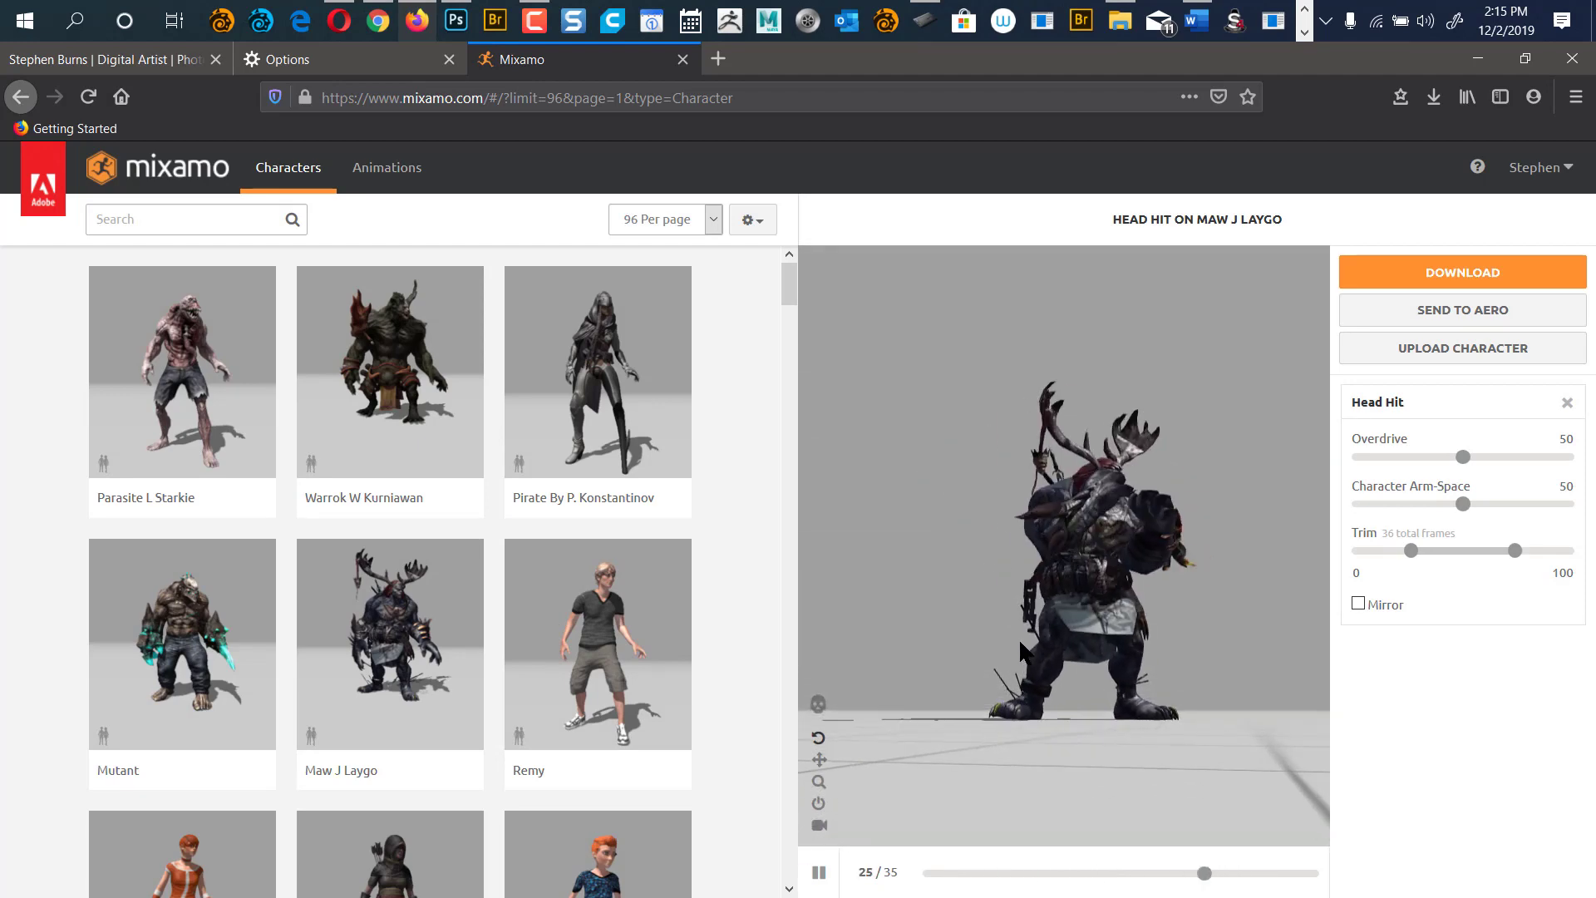
Try the Head Hit animation on Remy, and replace him with the armored Vanguard character.
{"action": "left_click", "coordinate": [598, 649]}
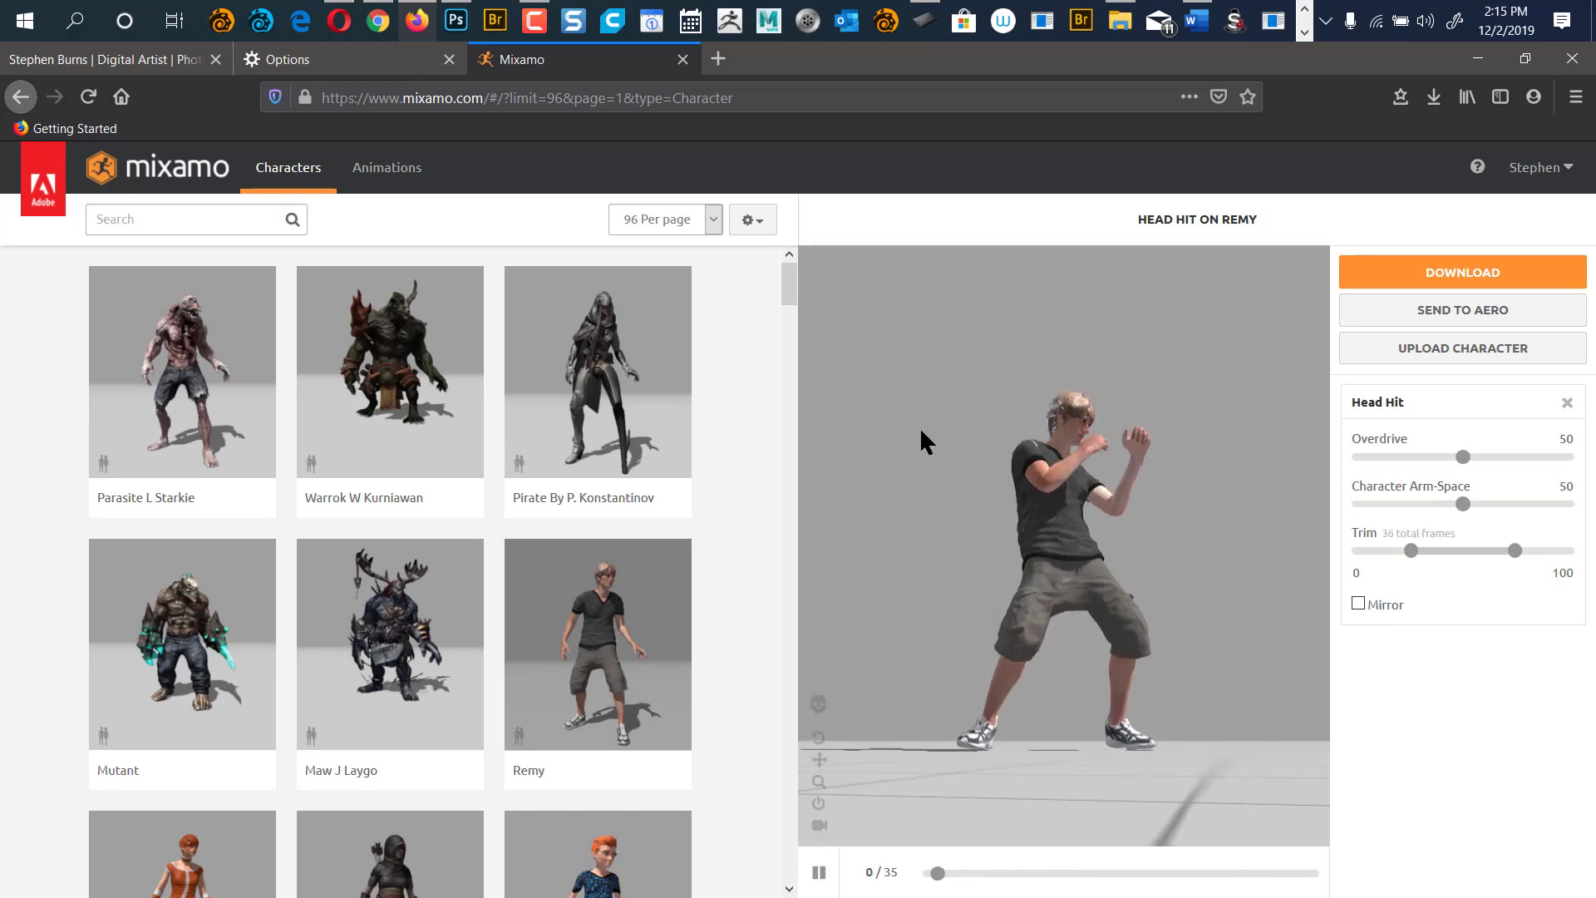
{"action": "left_click_drag", "start_coordinate": [786, 287], "coordinate": [779, 362]}
{"action": "left_click", "coordinate": [563, 491]}
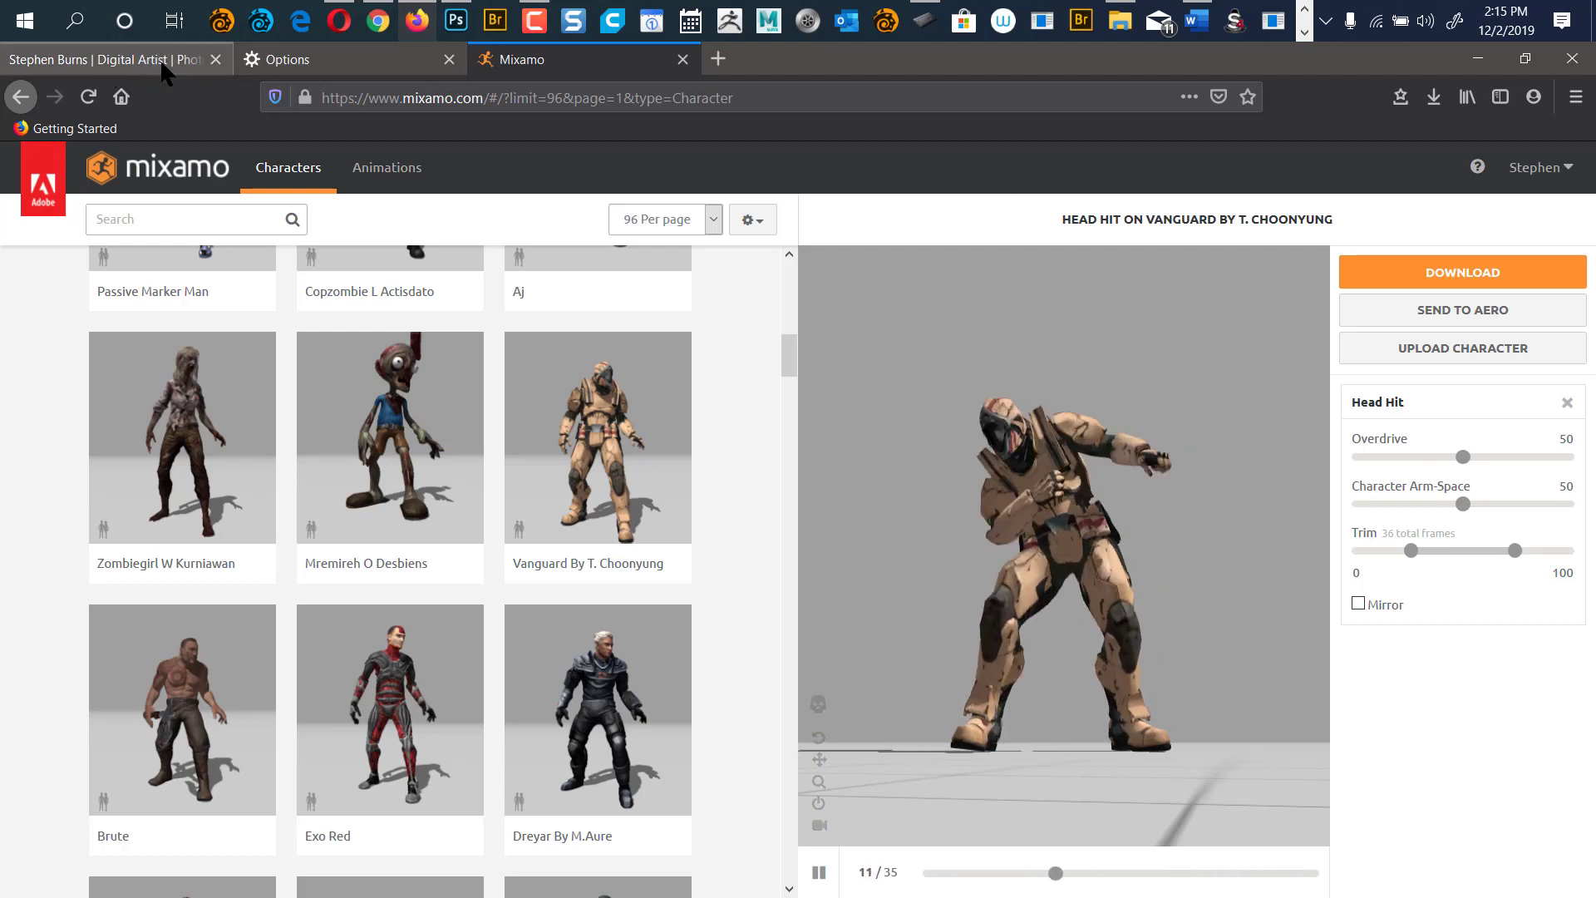
Switch to Photoshop and close the Timeline panel group.
{"action": "left_click", "coordinate": [455, 20]}
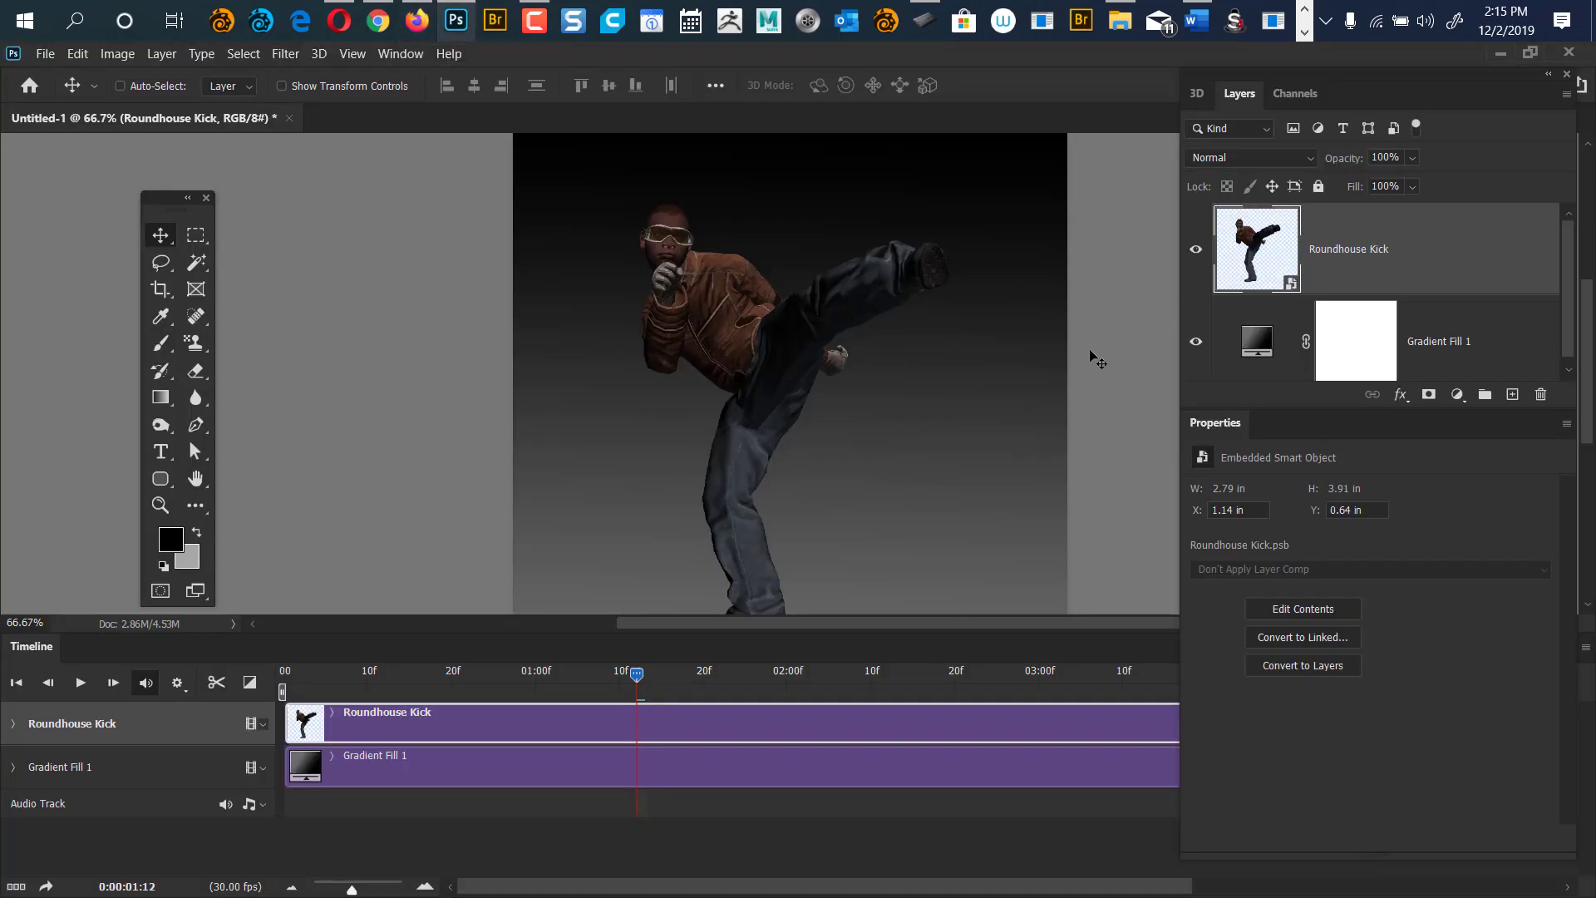
{"action": "right_click", "coordinate": [340, 655]}
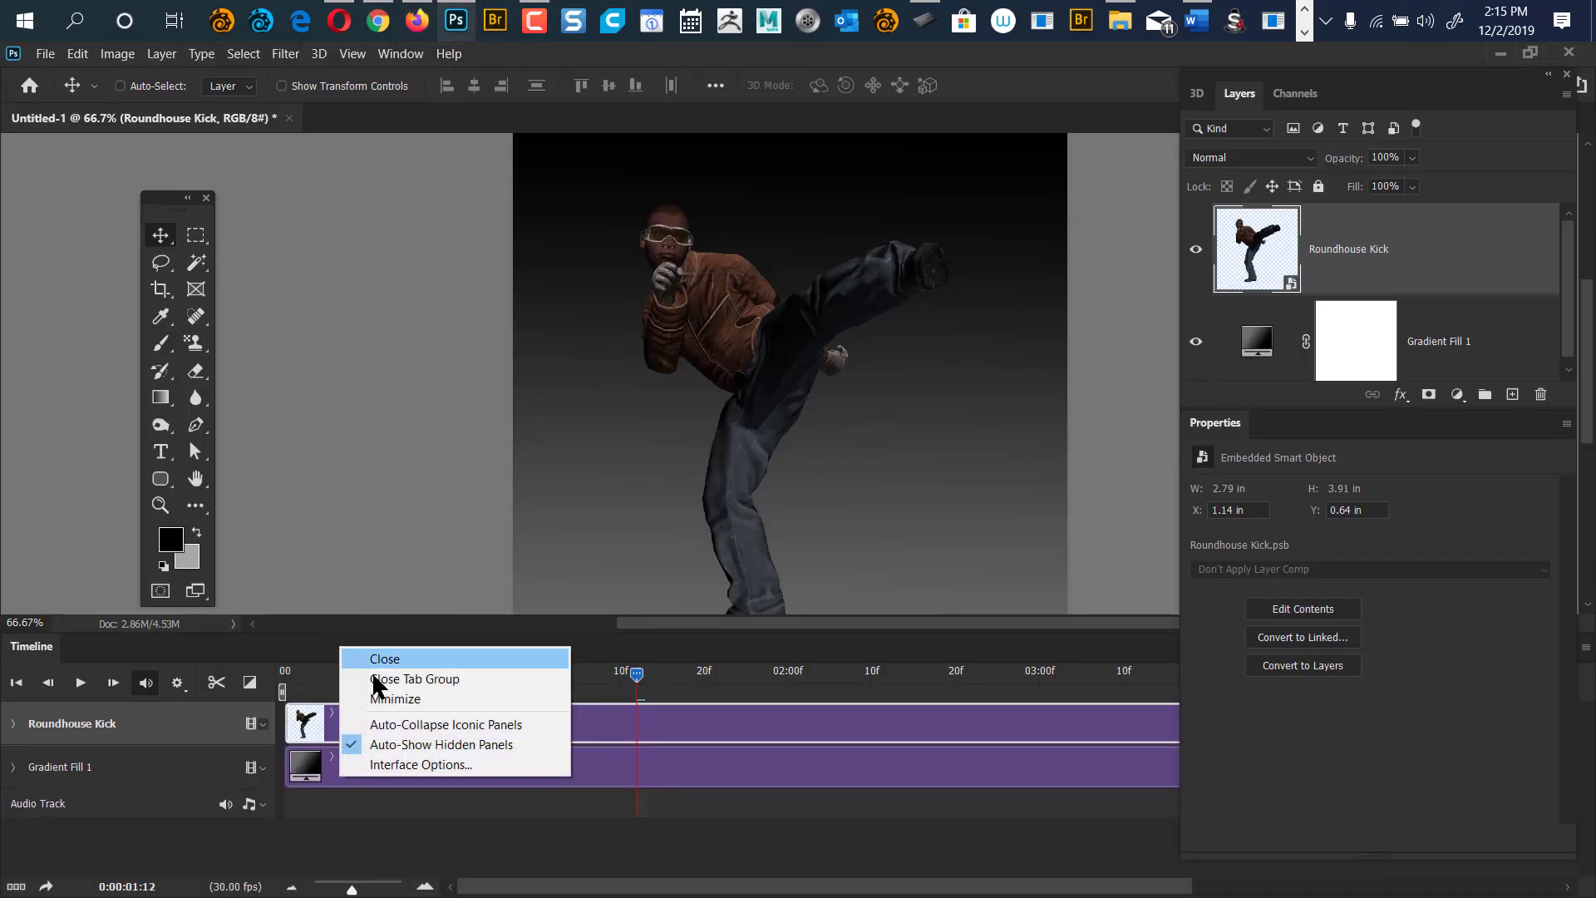
{"action": "left_click", "coordinate": [420, 678]}
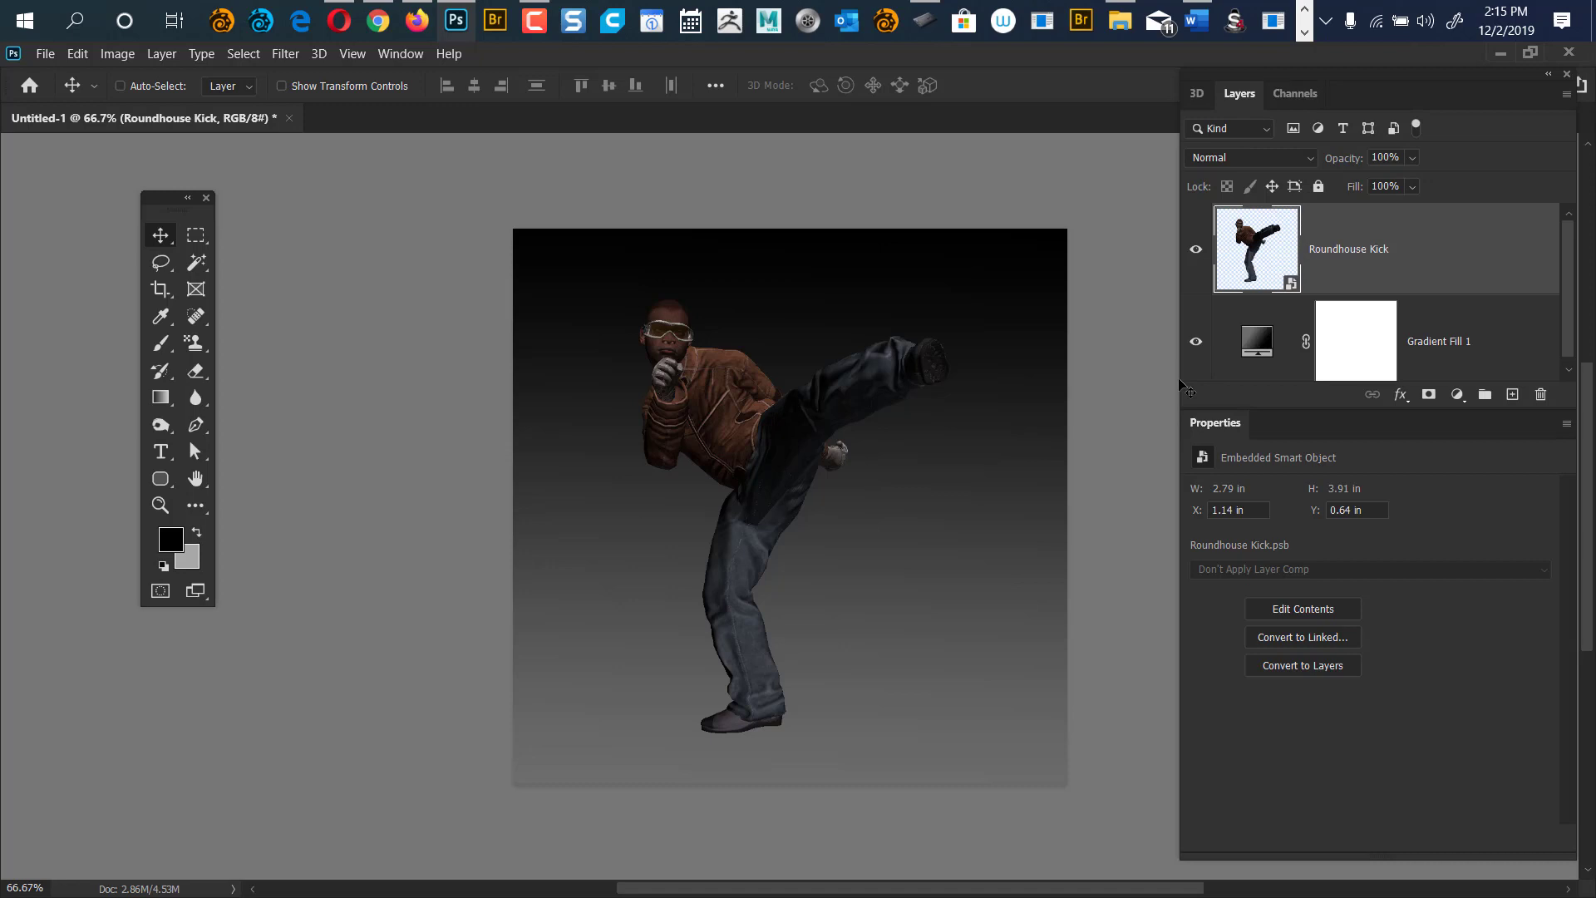
Open the Roundhouse Kick smart object's contents and rename the Skeleton_Skeleton object in the 3D scene as character.
{"action": "double_click", "coordinate": [1255, 254]}
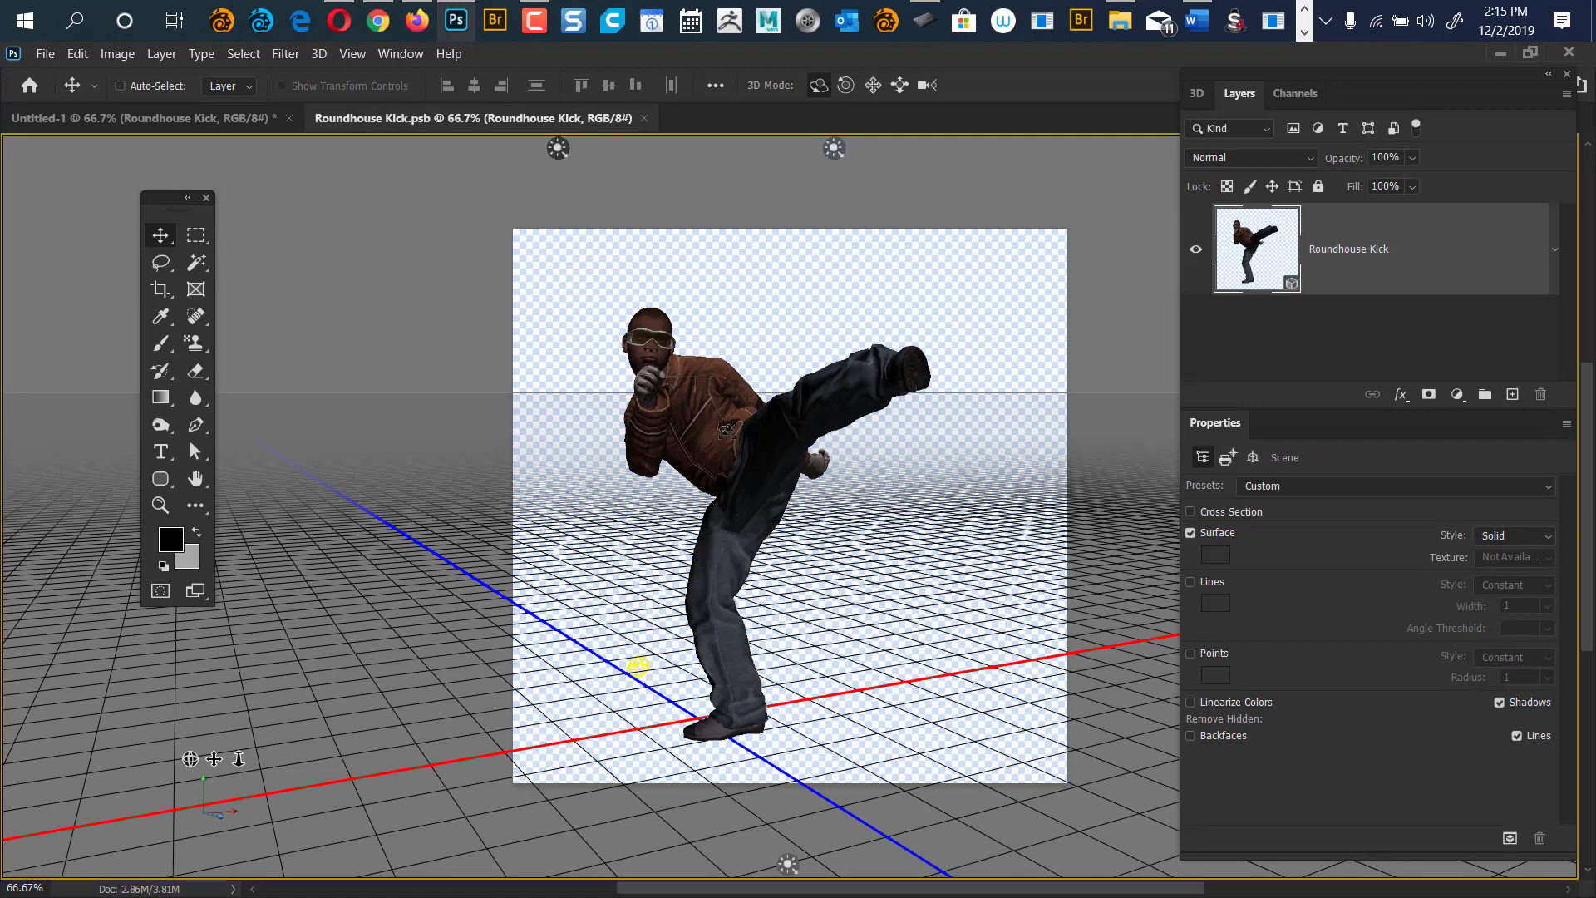
{"action": "left_click", "coordinate": [1201, 95]}
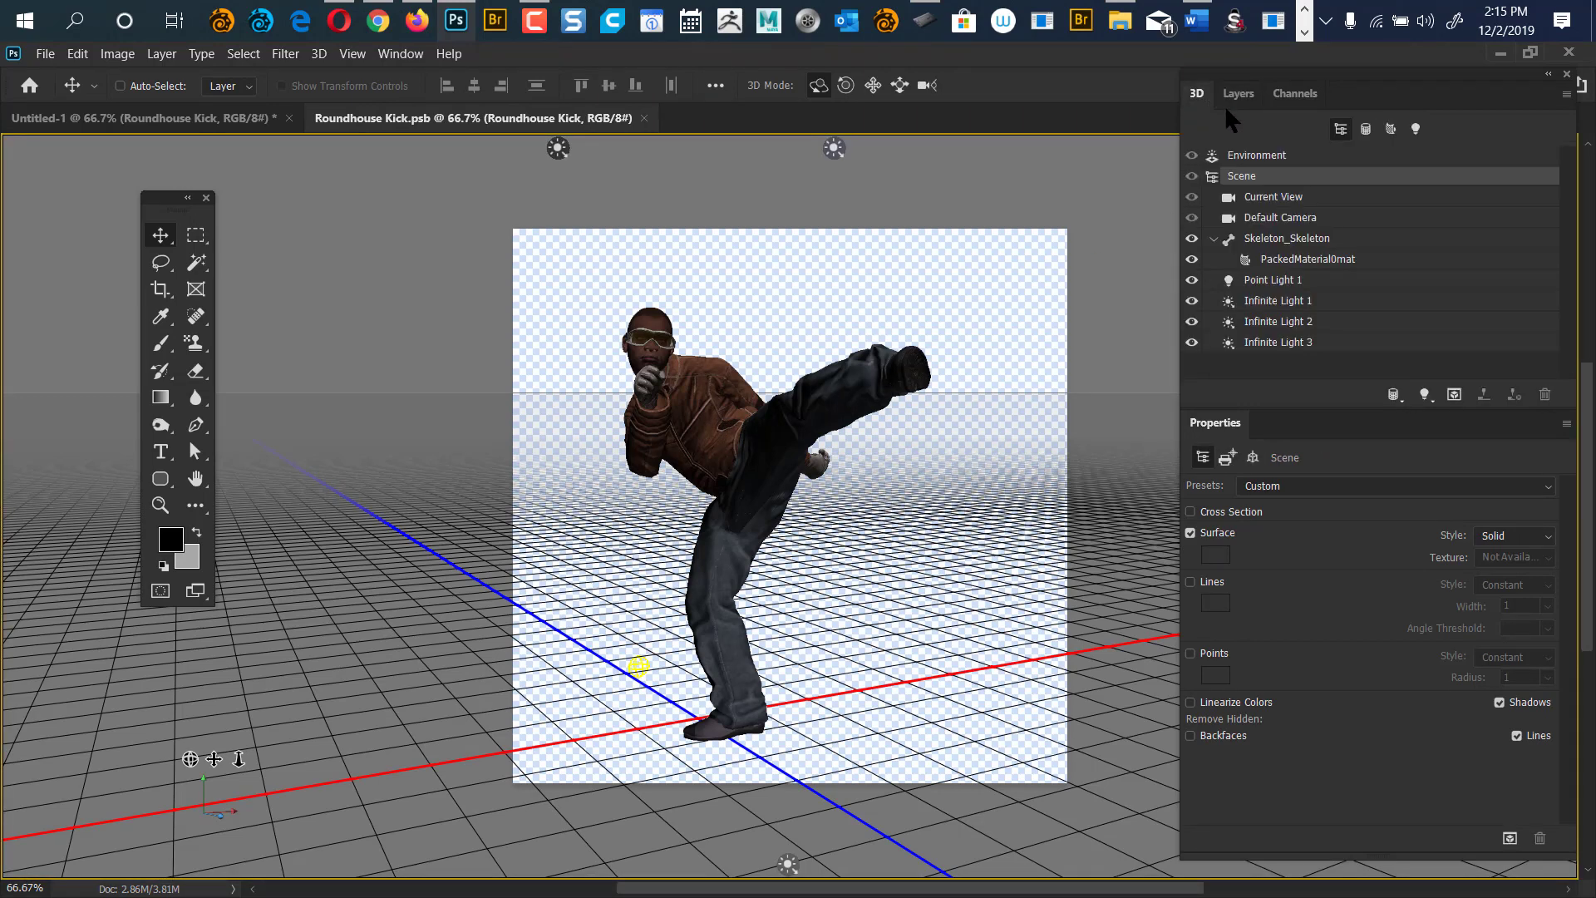
{"action": "left_click", "coordinate": [1229, 238]}
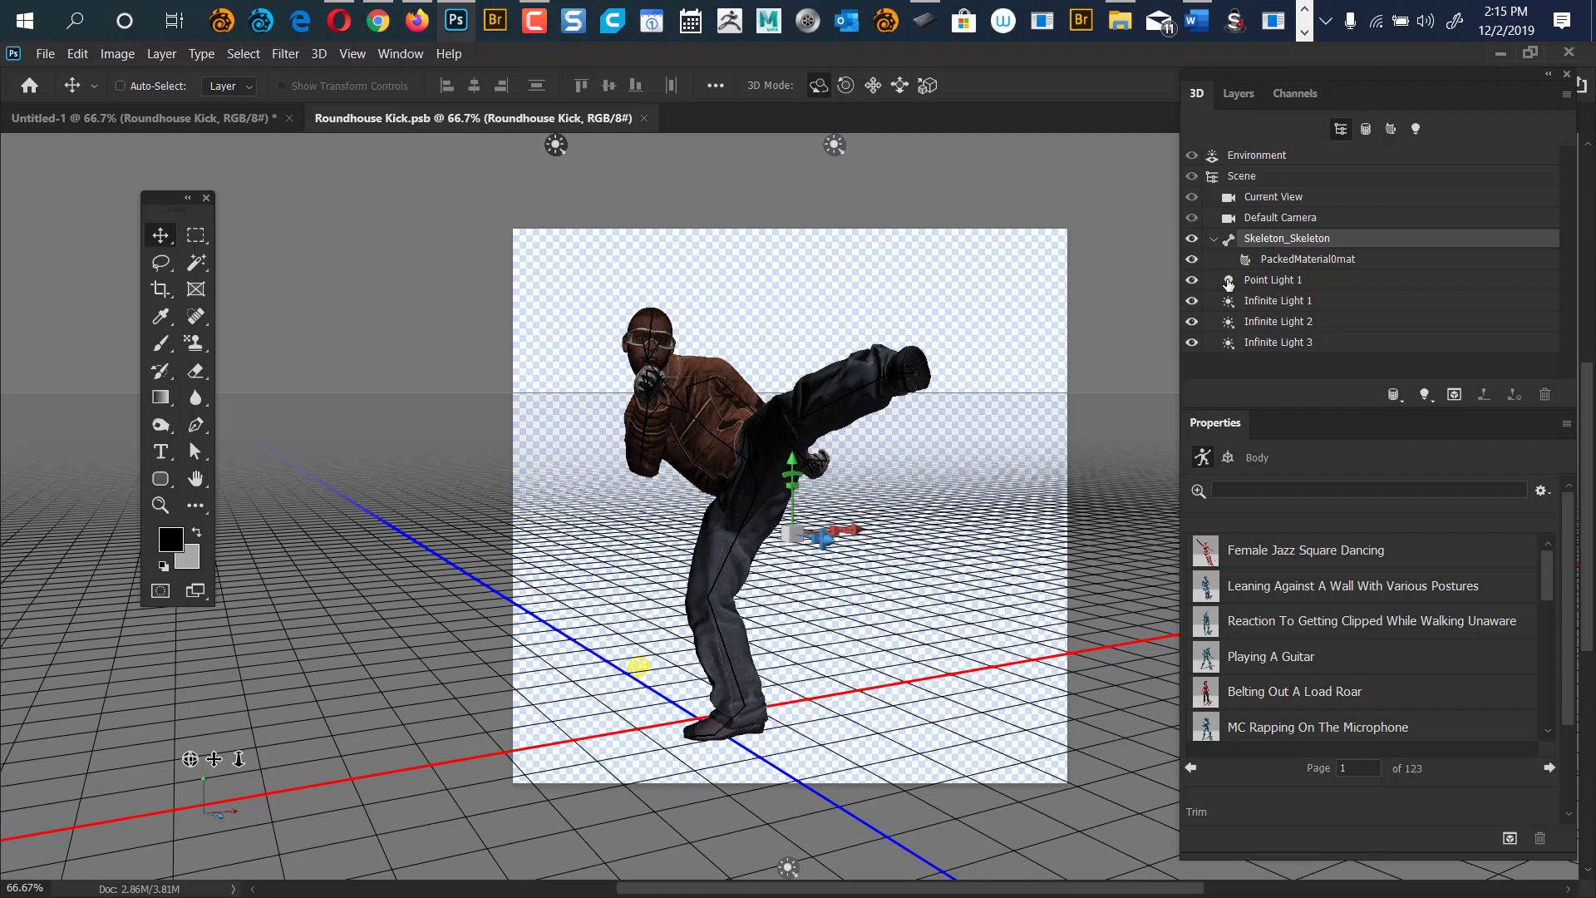
{"action": "double_click", "coordinate": [1303, 239]}
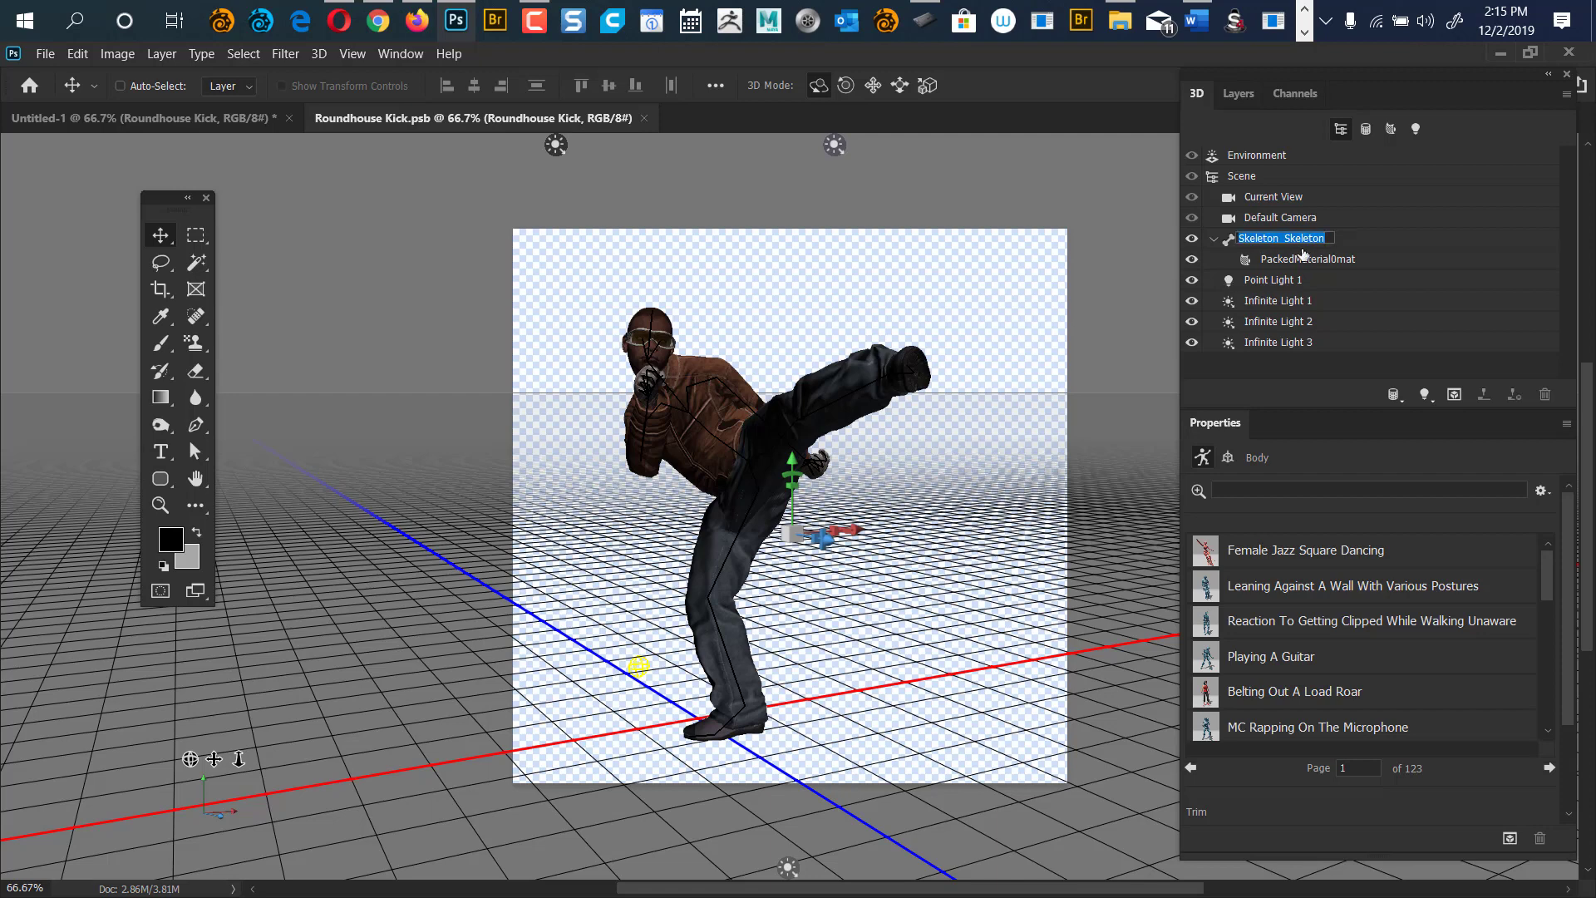
{"action": "type", "text": "character"}
{"action": "key", "text": "Return"}
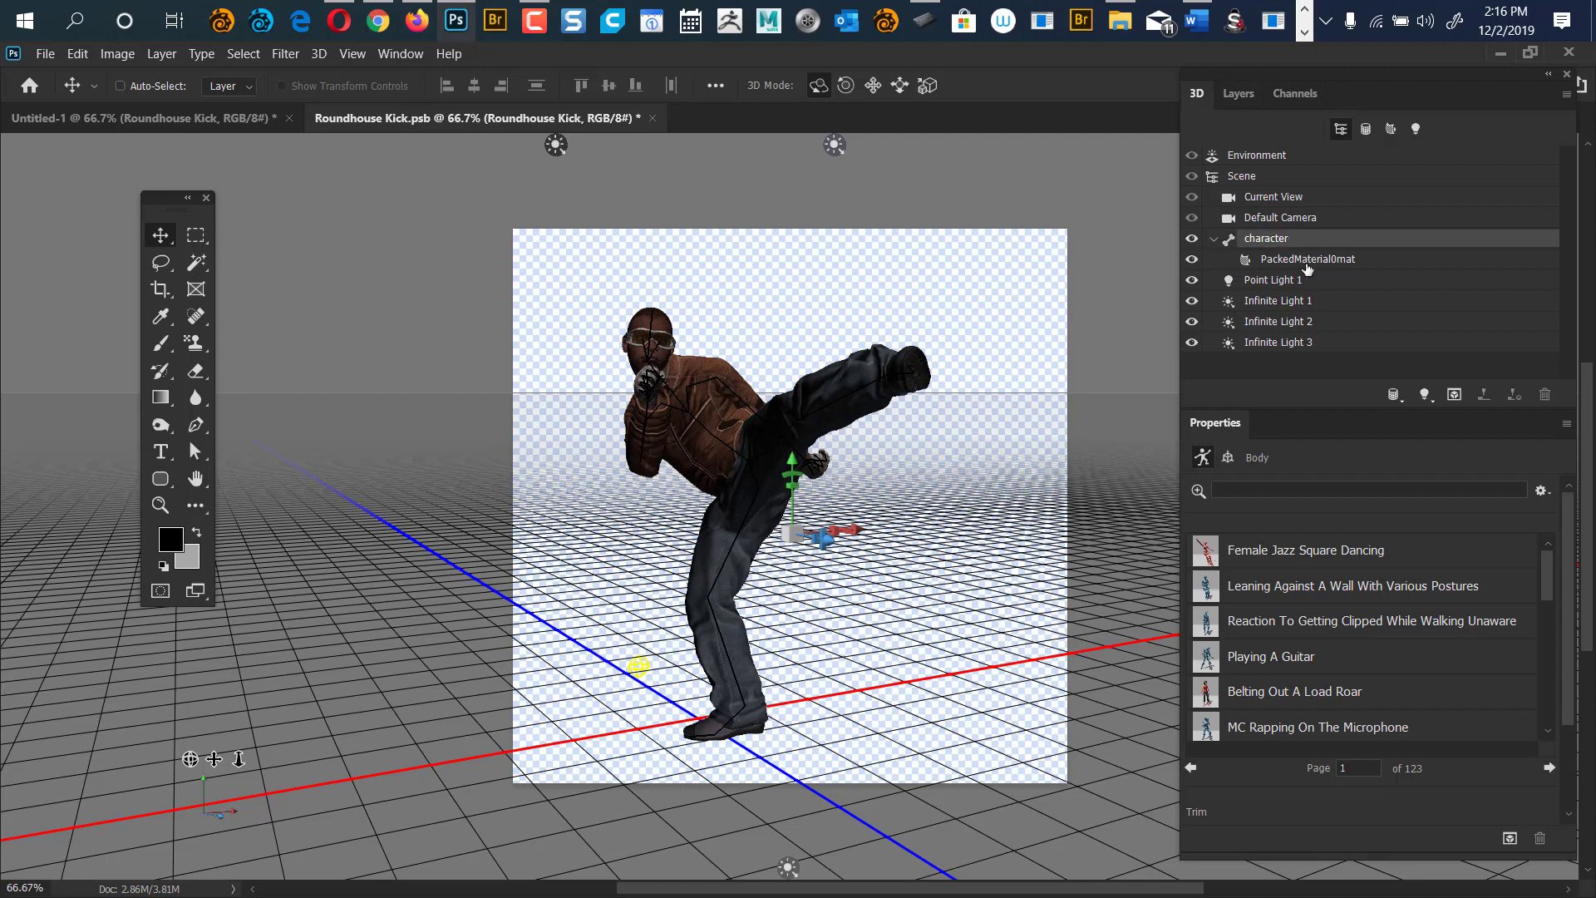
Review the PackedMaterial0mat material's properties and open its Base Color texture for editing.
{"action": "left_click", "coordinate": [1330, 264]}
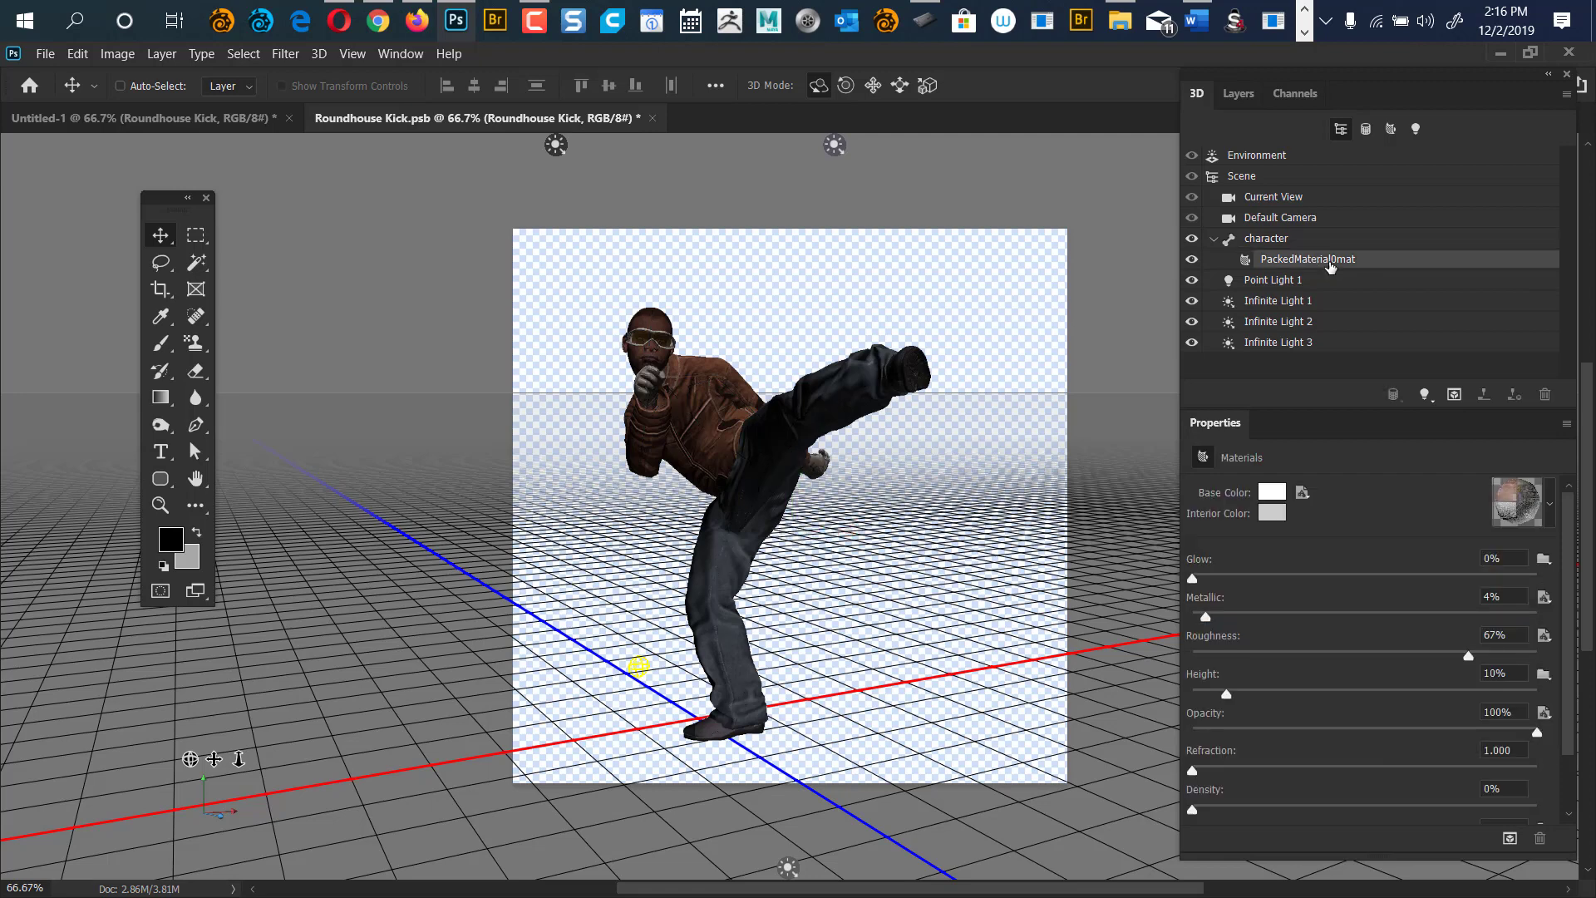
{"action": "left_click_drag", "start_coordinate": [1566, 592], "coordinate": [1566, 544]}
{"action": "scroll", "coordinate": [1537, 669], "scroll_direction": "down", "scroll_amount": 4}
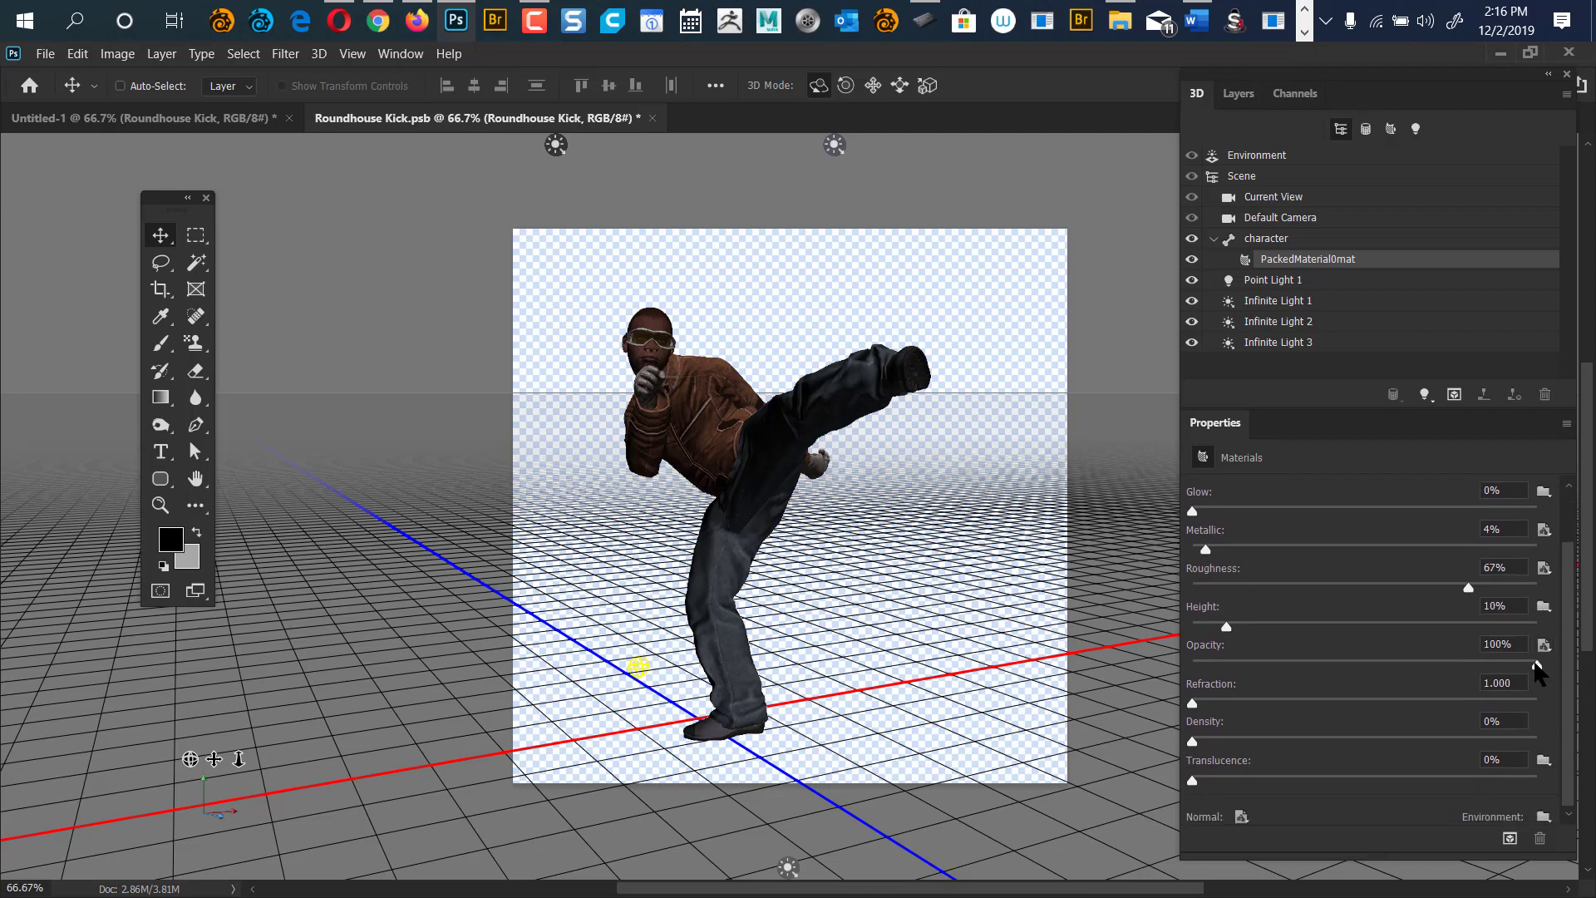
{"action": "scroll", "coordinate": [1537, 669], "scroll_direction": "up", "scroll_amount": 4}
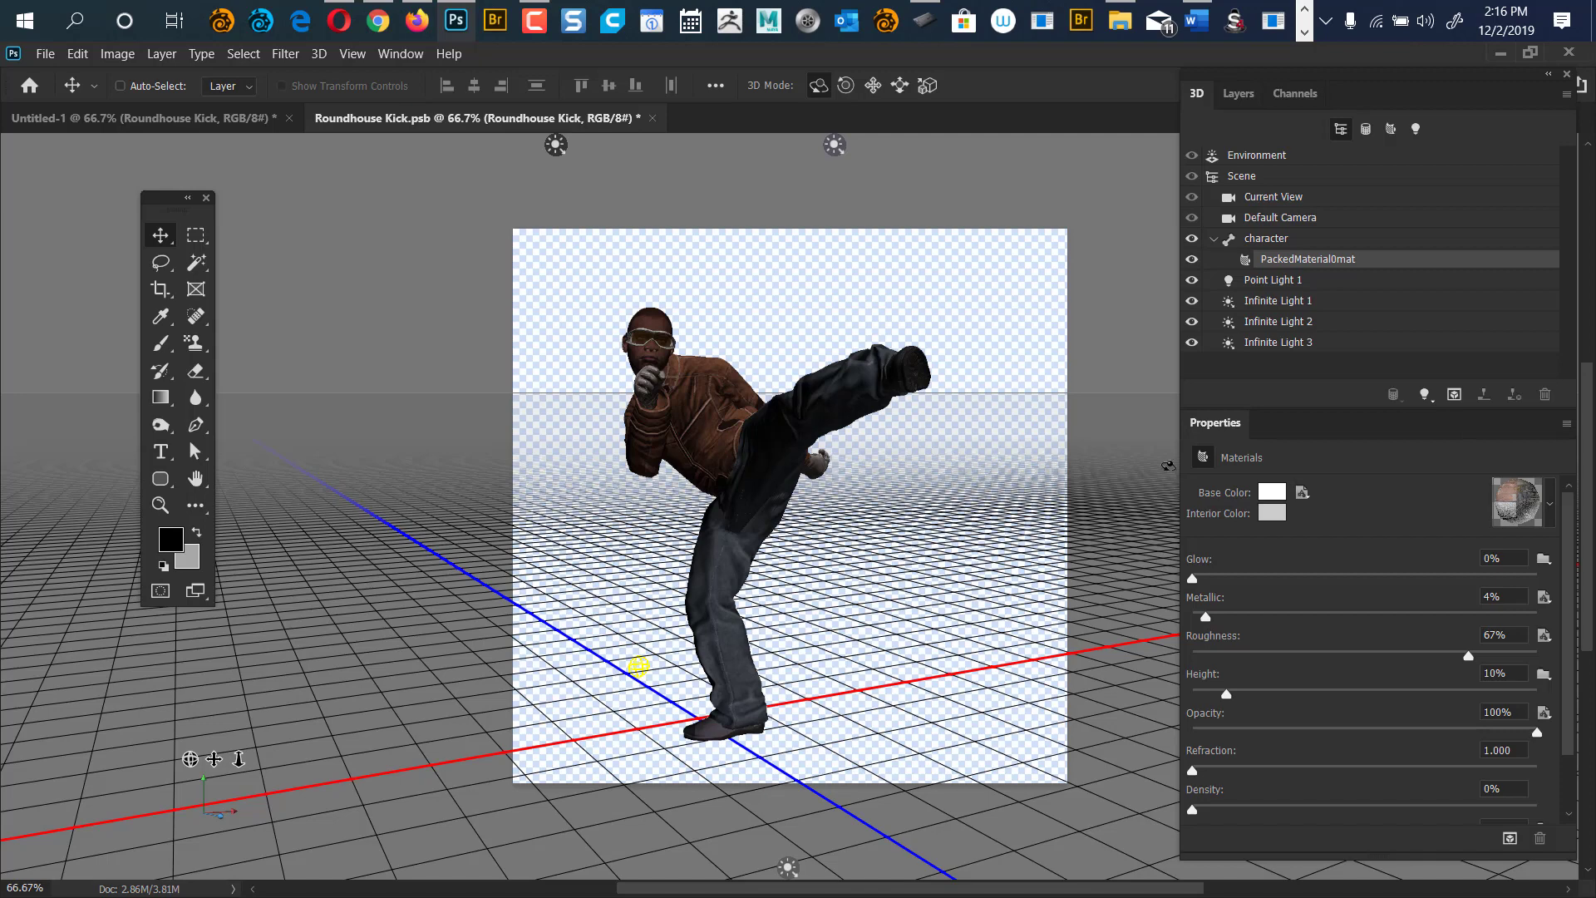
{"action": "left_click", "coordinate": [1302, 493]}
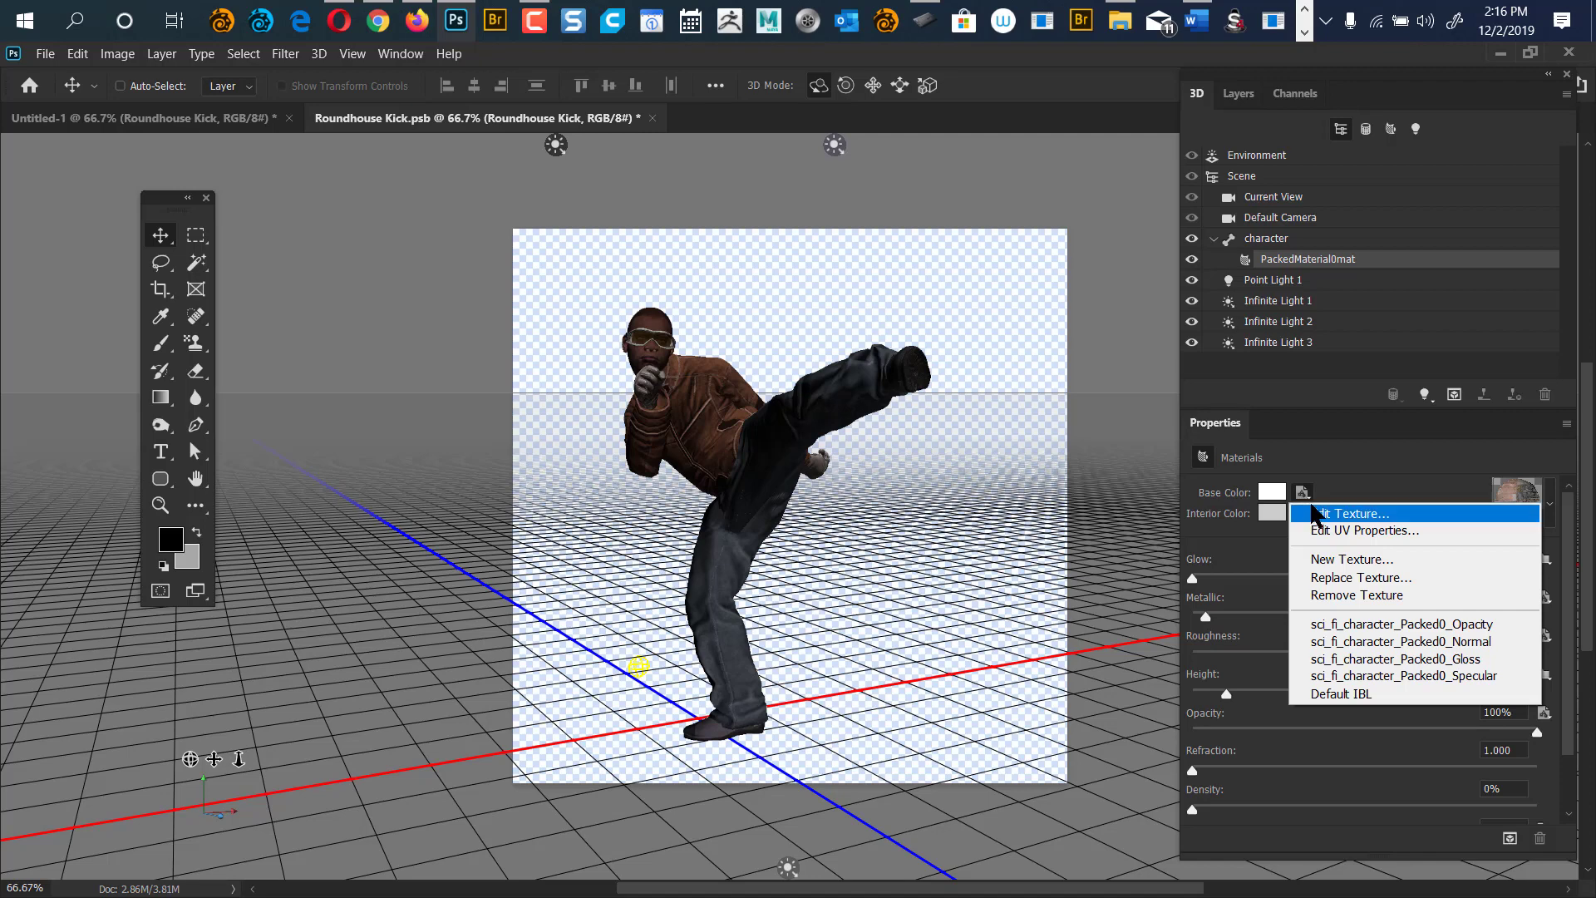
{"action": "left_click", "coordinate": [1335, 513]}
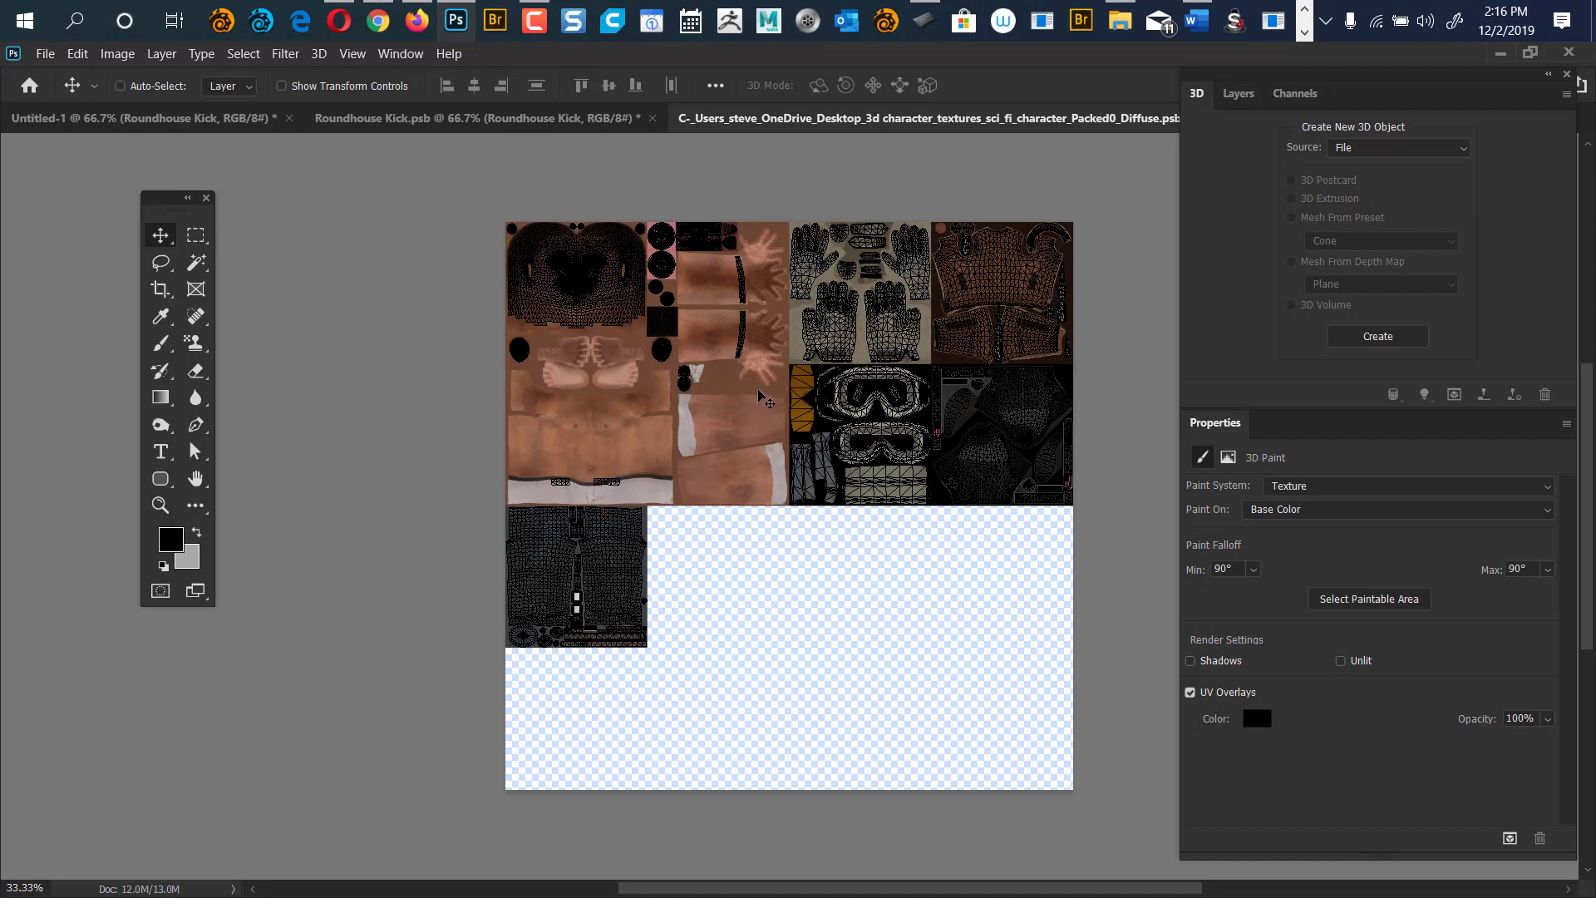
Examine the gloves, jacket and goggles on the diffuse texture at 100% with the UV overlays off and on.
{"action": "key", "text": "h"}
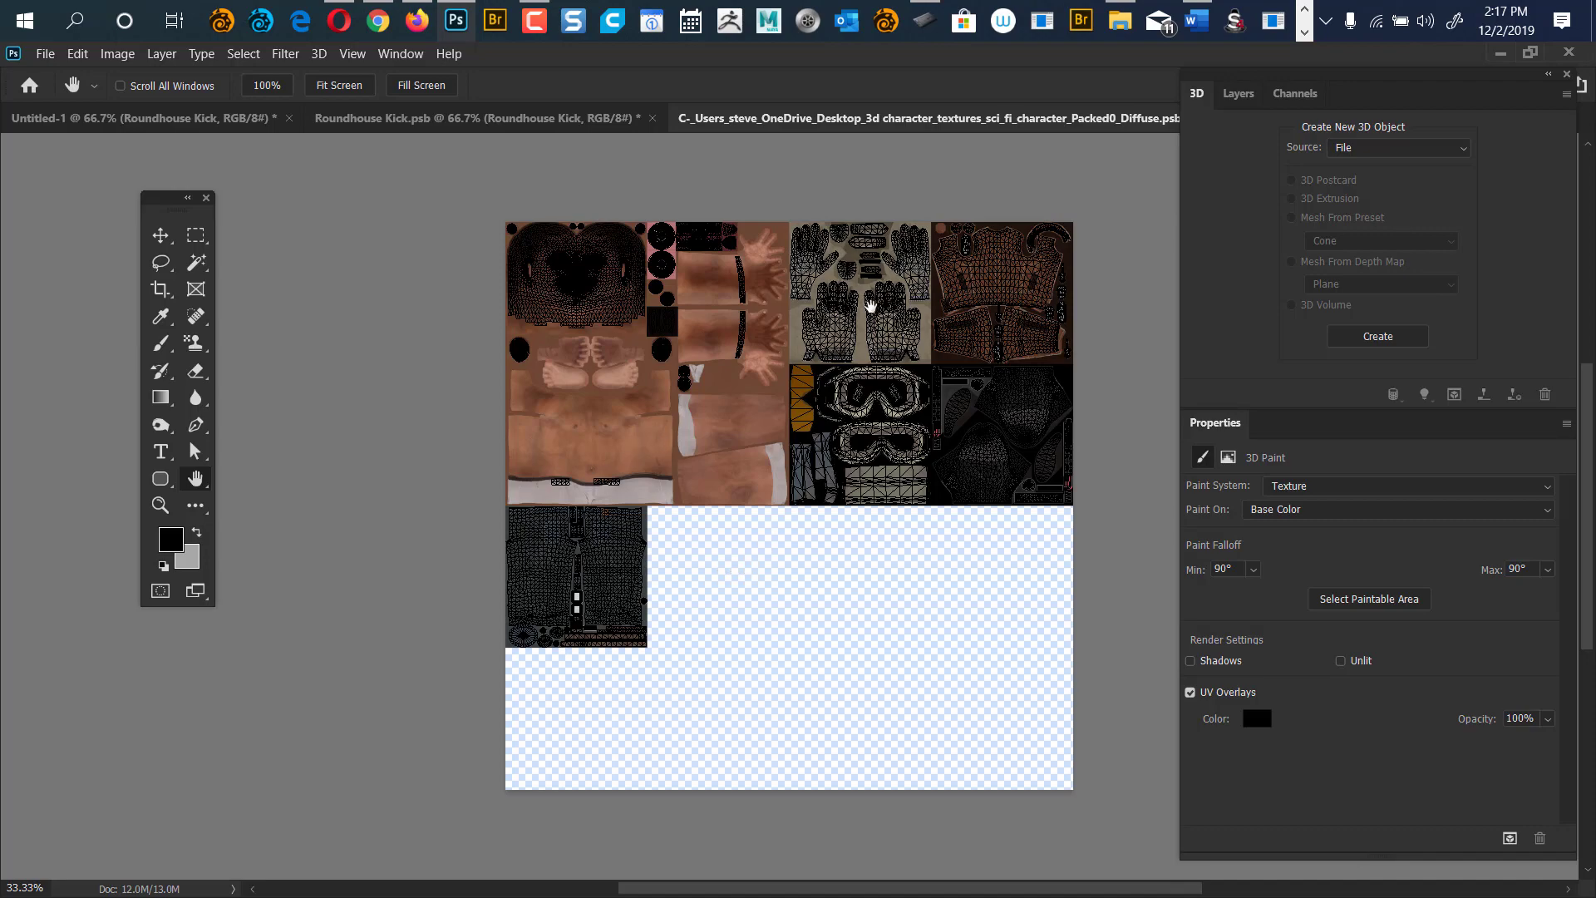
{"action": "key", "text": "ctrl+plus"}
{"action": "key", "text": "ctrl+plus"}
{"action": "key", "text": "ctrl+plus"}
{"action": "left_click_drag", "start_coordinate": [974, 318], "coordinate": [583, 824]}
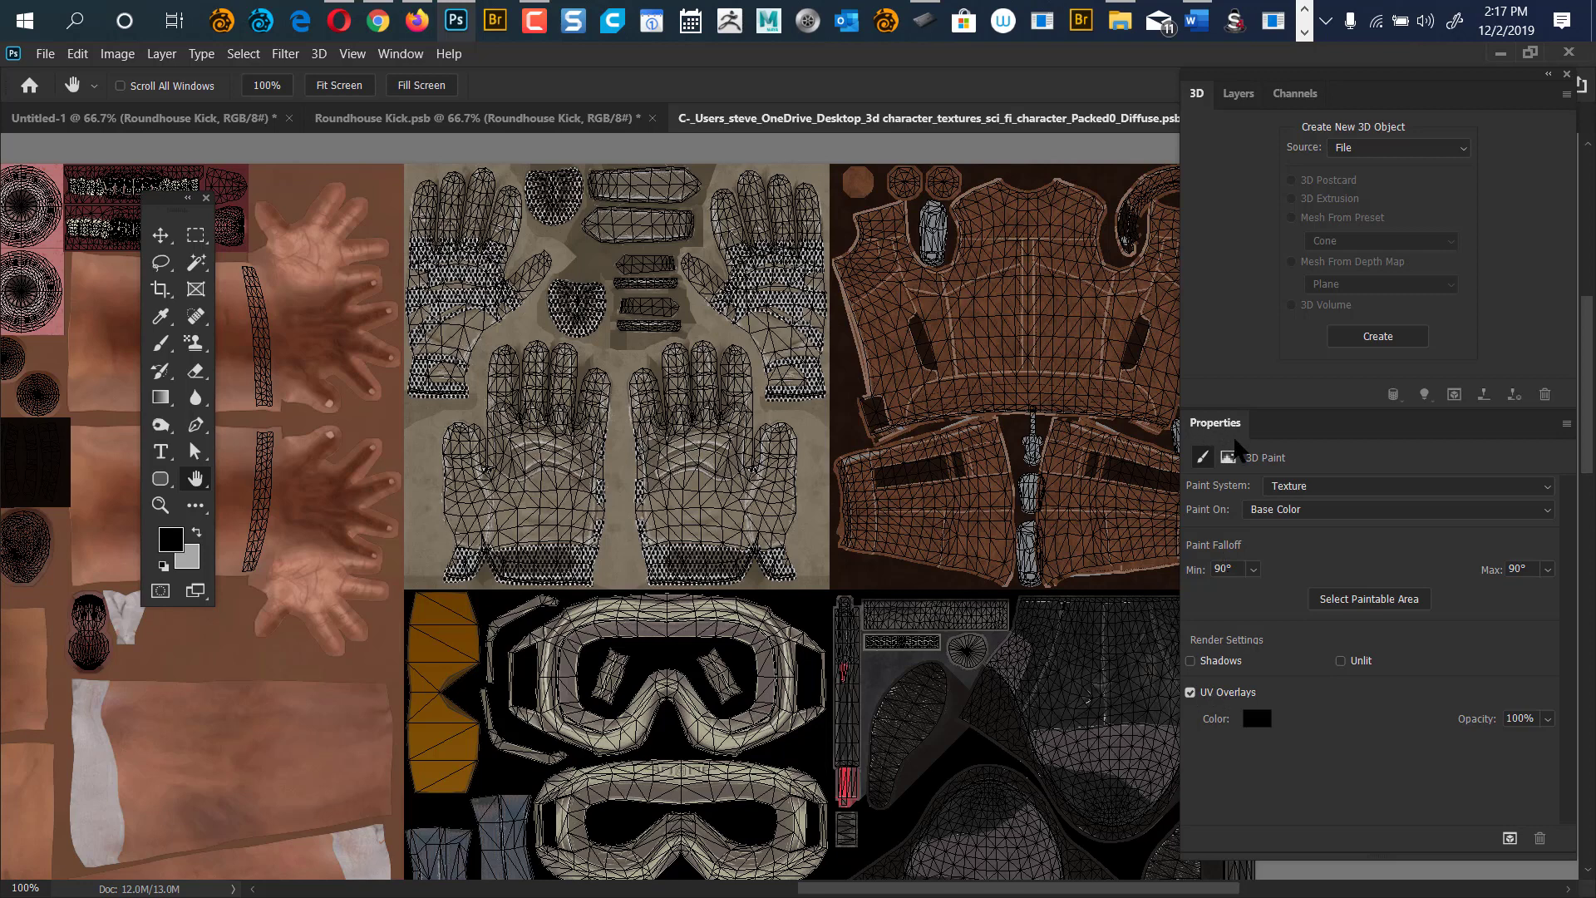
{"action": "left_click", "coordinate": [1190, 693]}
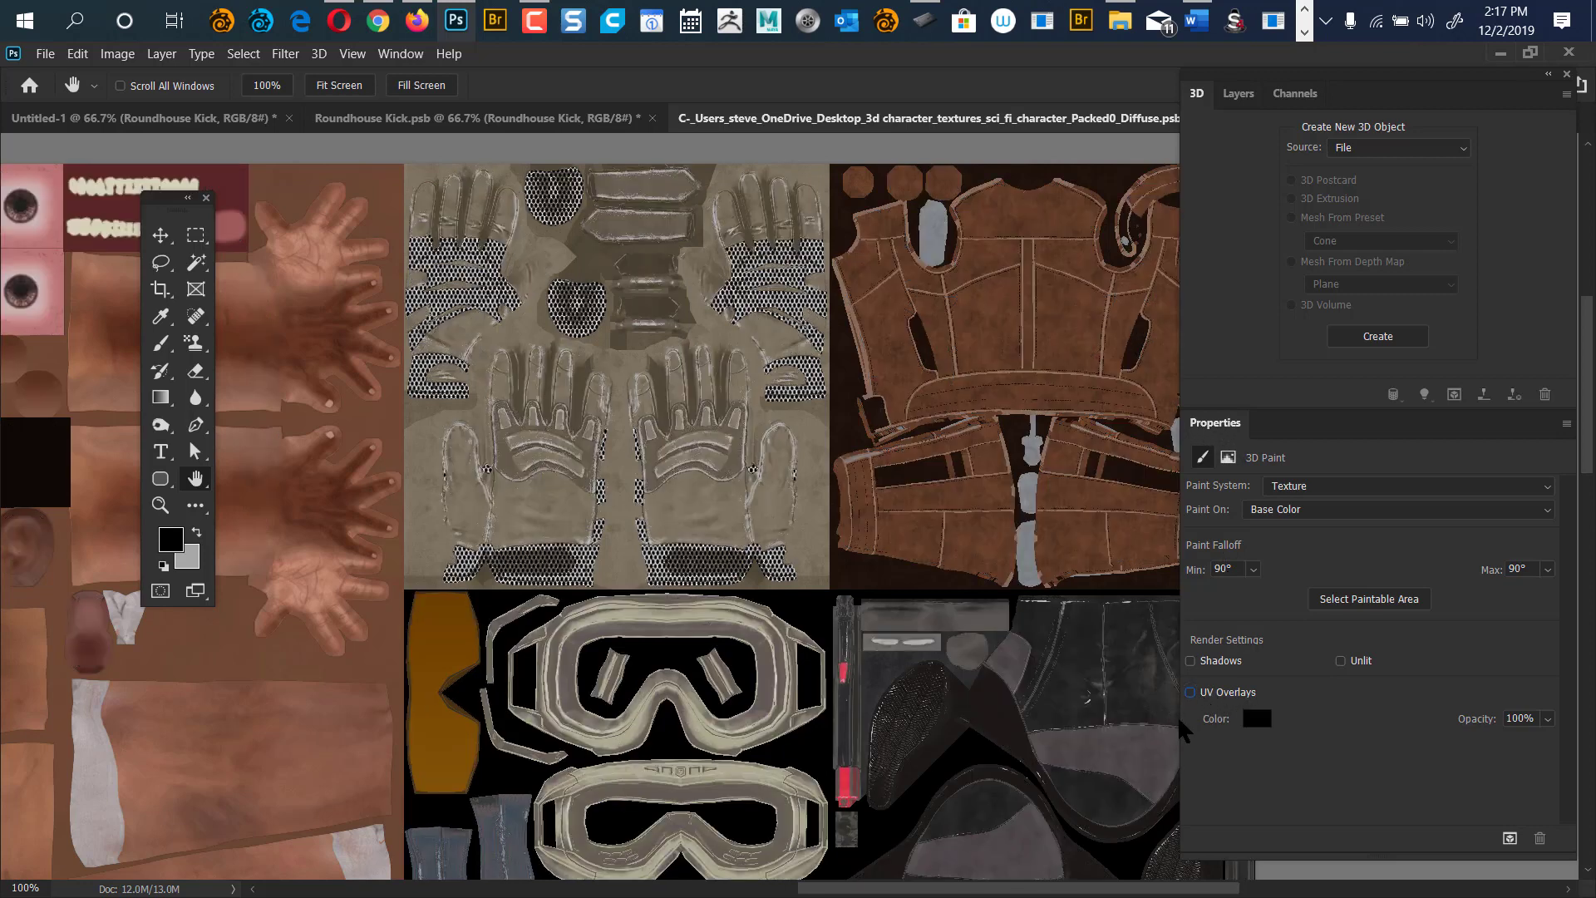
{"action": "left_click", "coordinate": [1190, 692]}
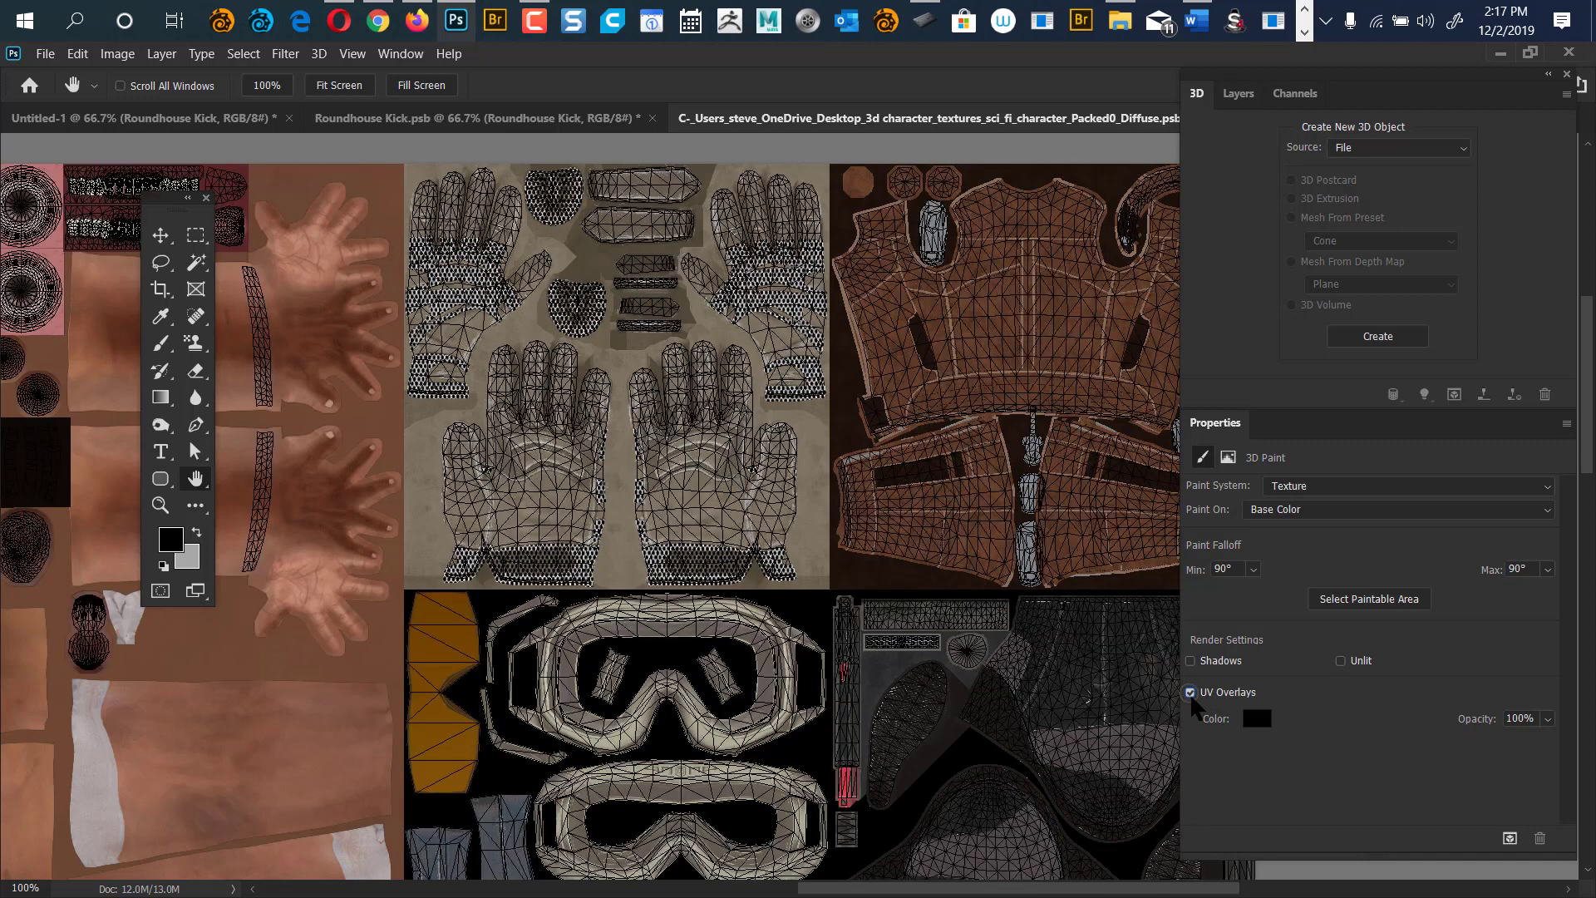
{"action": "left_click", "coordinate": [1190, 691]}
{"action": "left_click", "coordinate": [1189, 693]}
Set the UV overlay color to red (ff0000) and turn the UV overlays off.
{"action": "left_click", "coordinate": [1254, 722]}
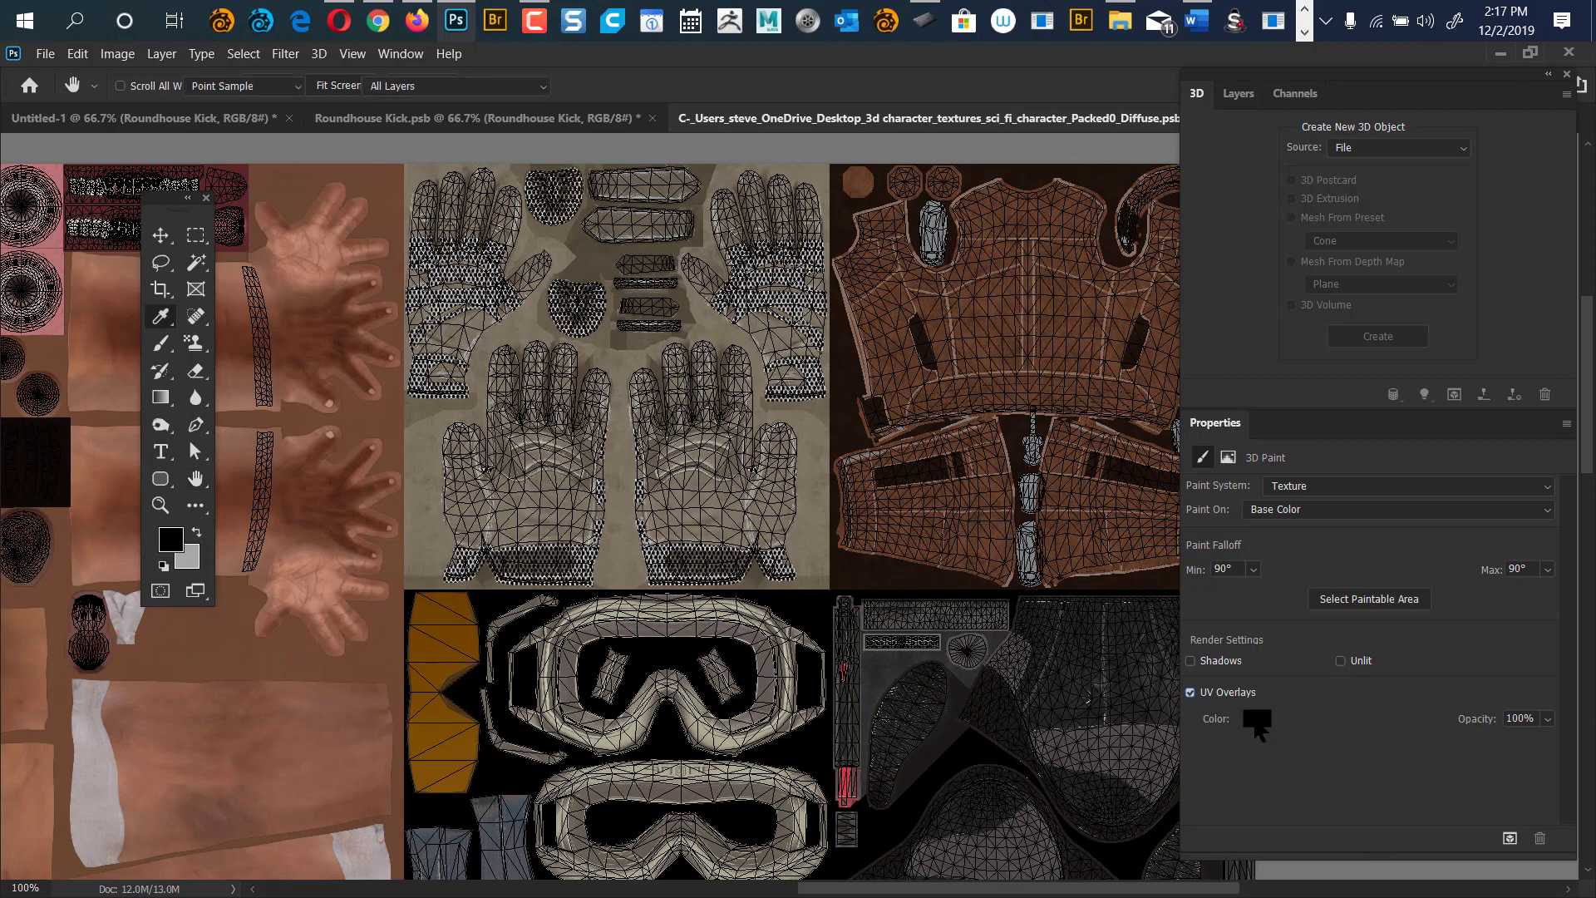
{"action": "left_click_drag", "start_coordinate": [1266, 262], "coordinate": [1305, 246]}
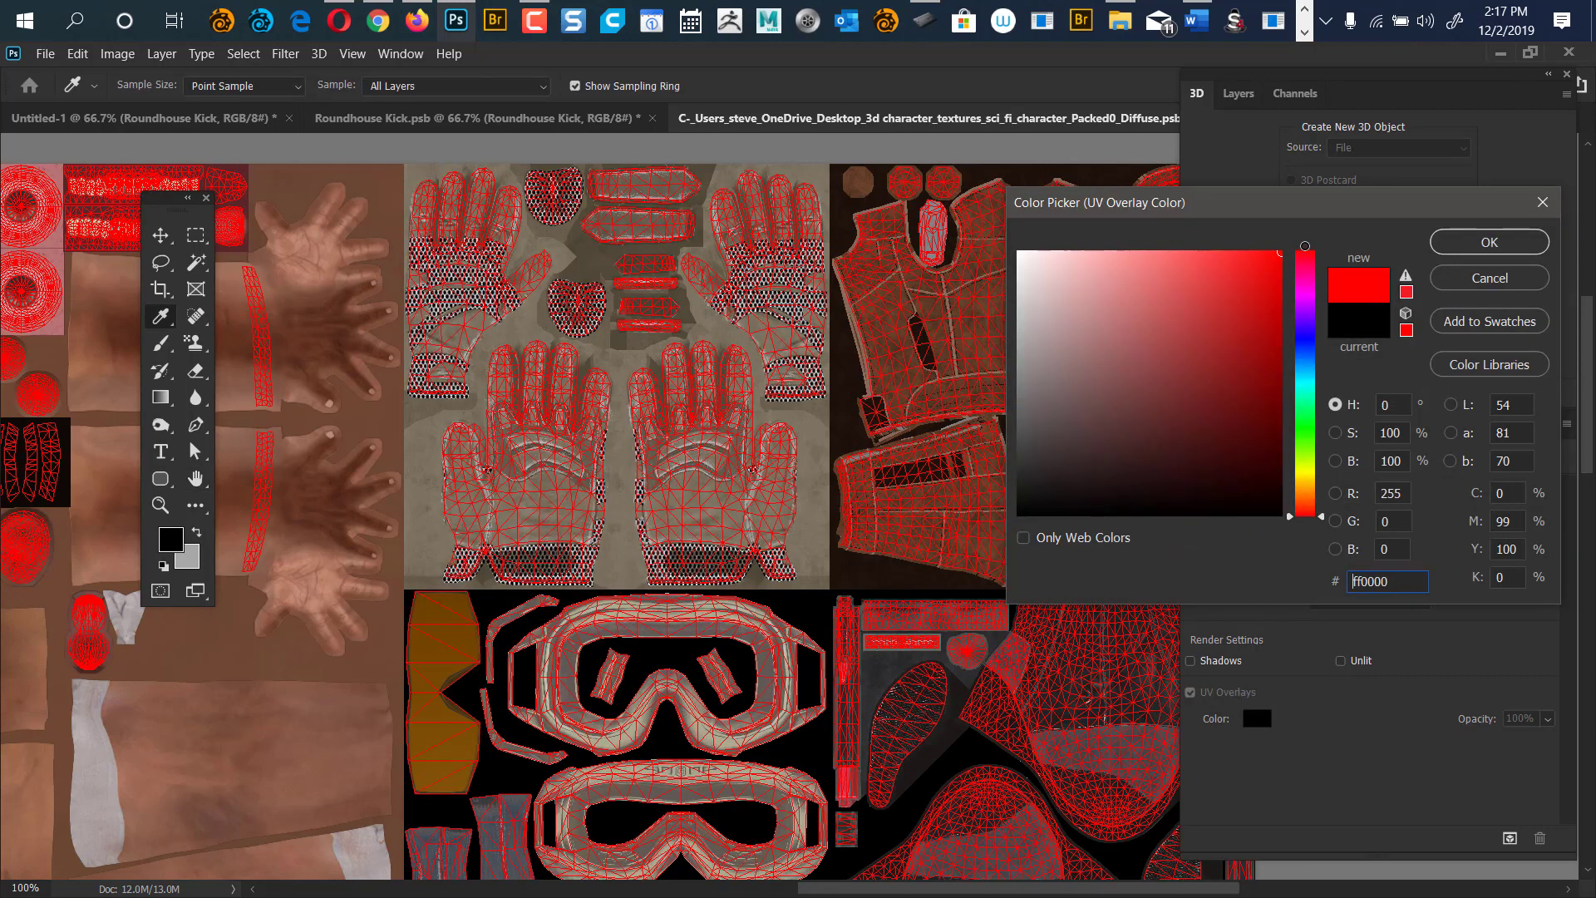
{"action": "left_click", "coordinate": [1486, 248]}
{"action": "key", "text": "h"}
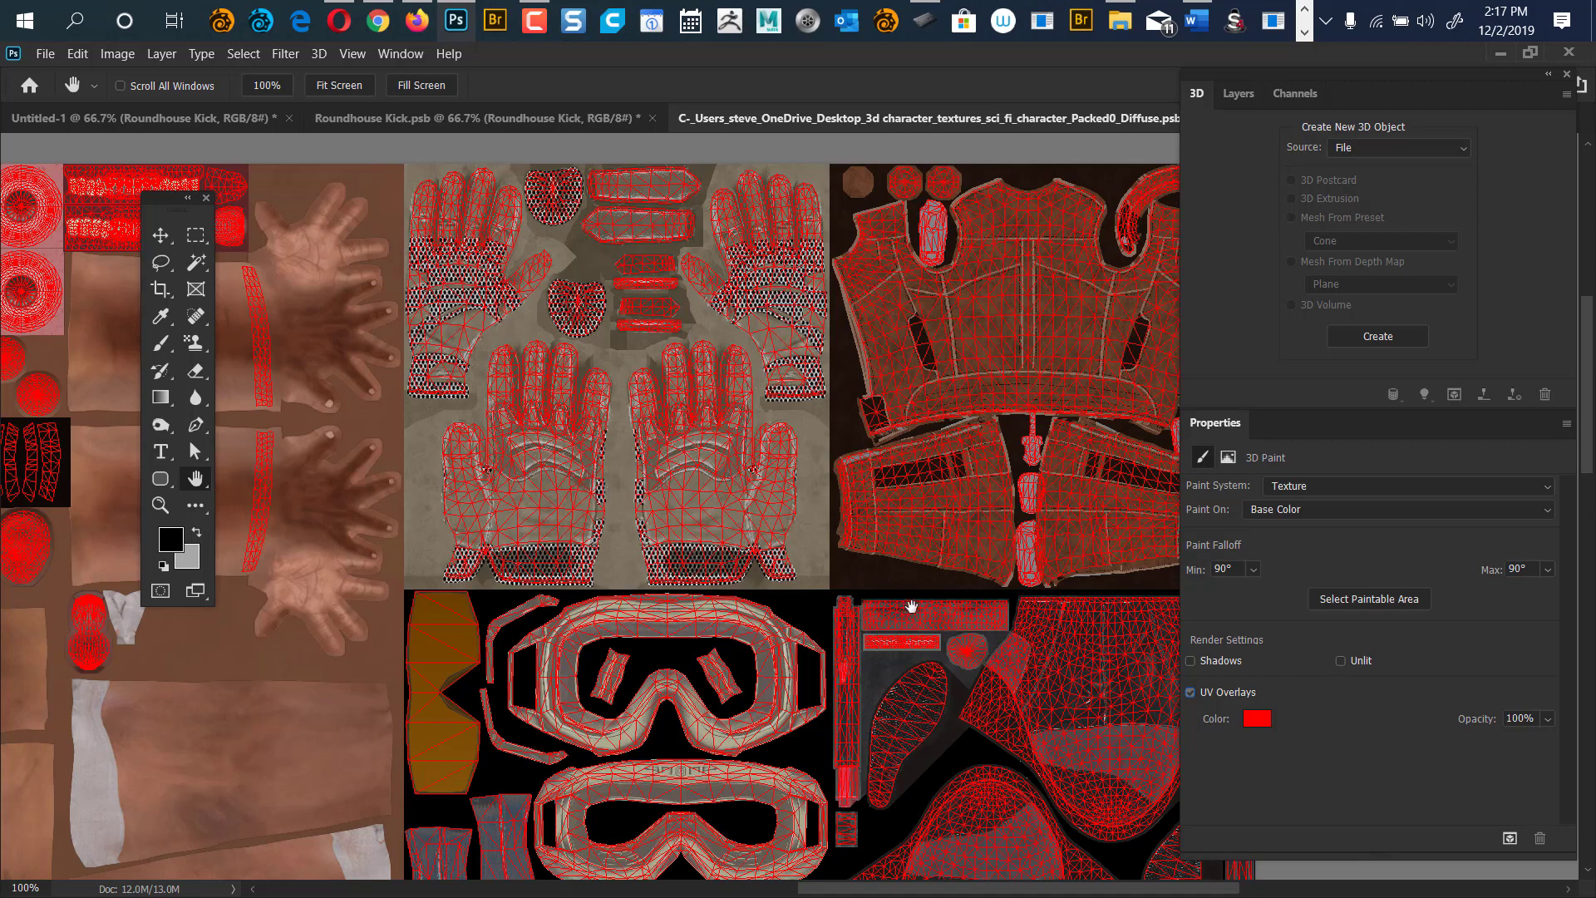
{"action": "left_click", "coordinate": [1190, 691]}
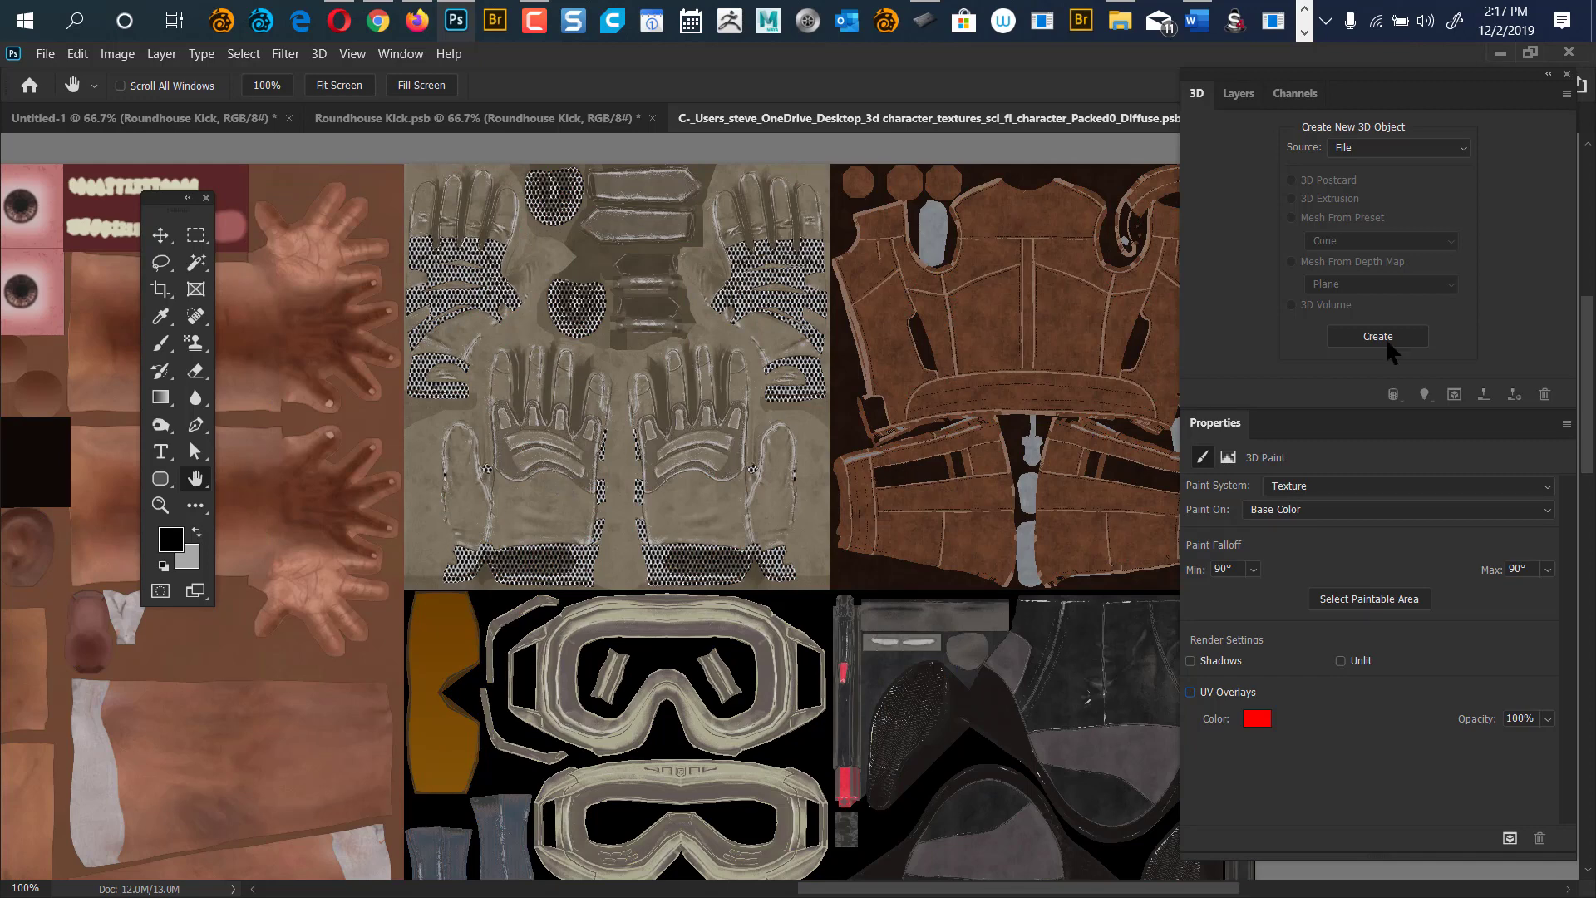
Add a new layer above Layer 1 and set its blend mode to Color.
{"action": "left_click", "coordinate": [1242, 94]}
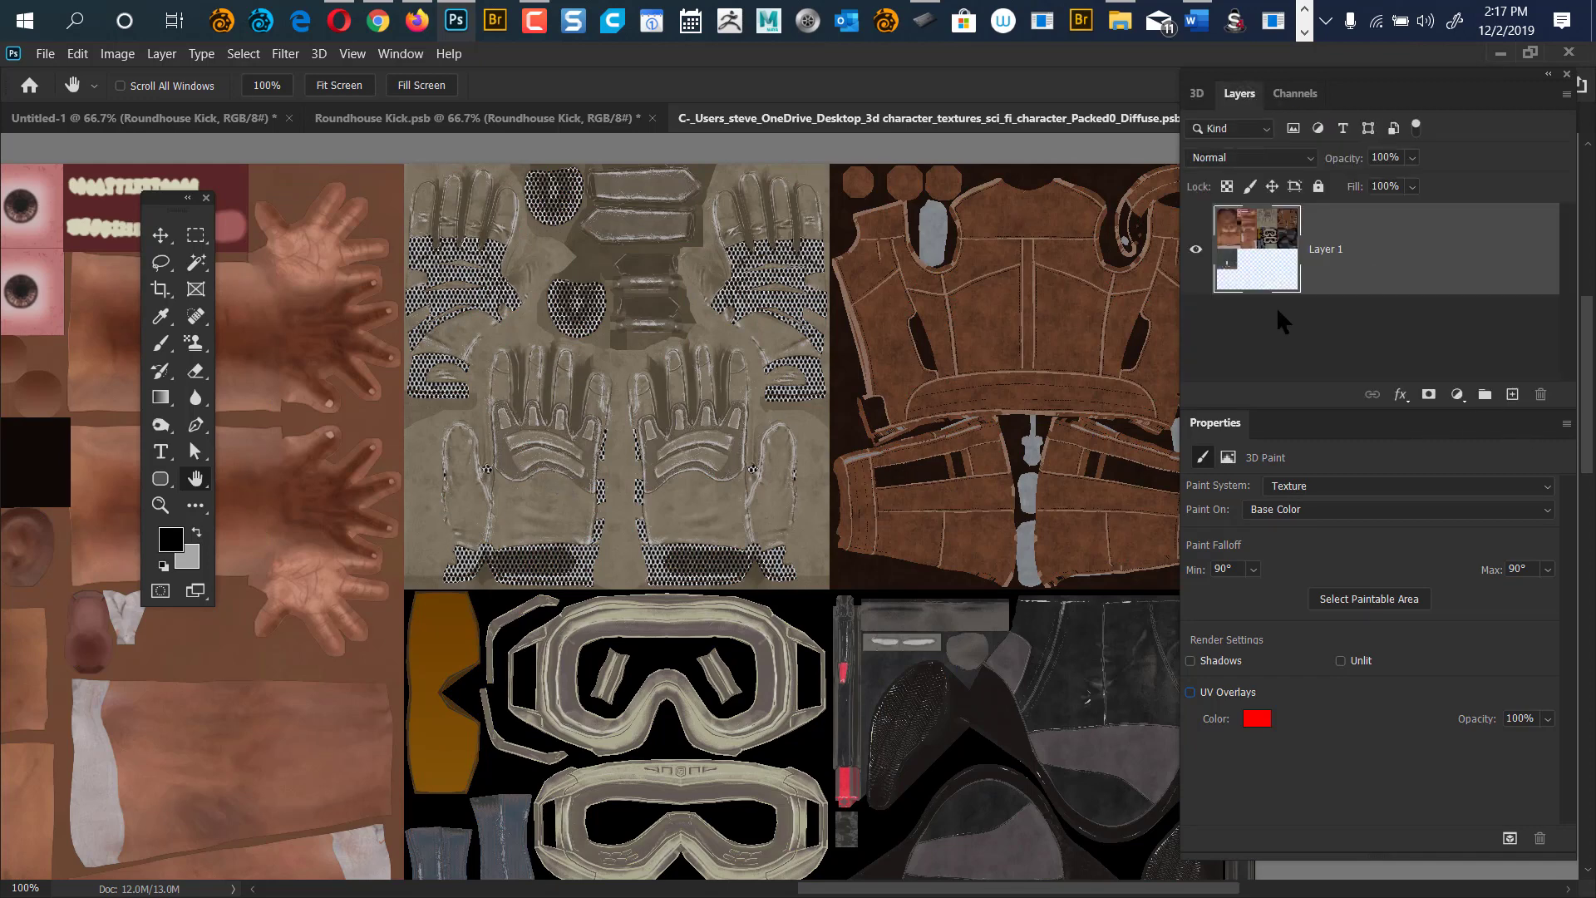
{"action": "left_click", "coordinate": [1512, 394]}
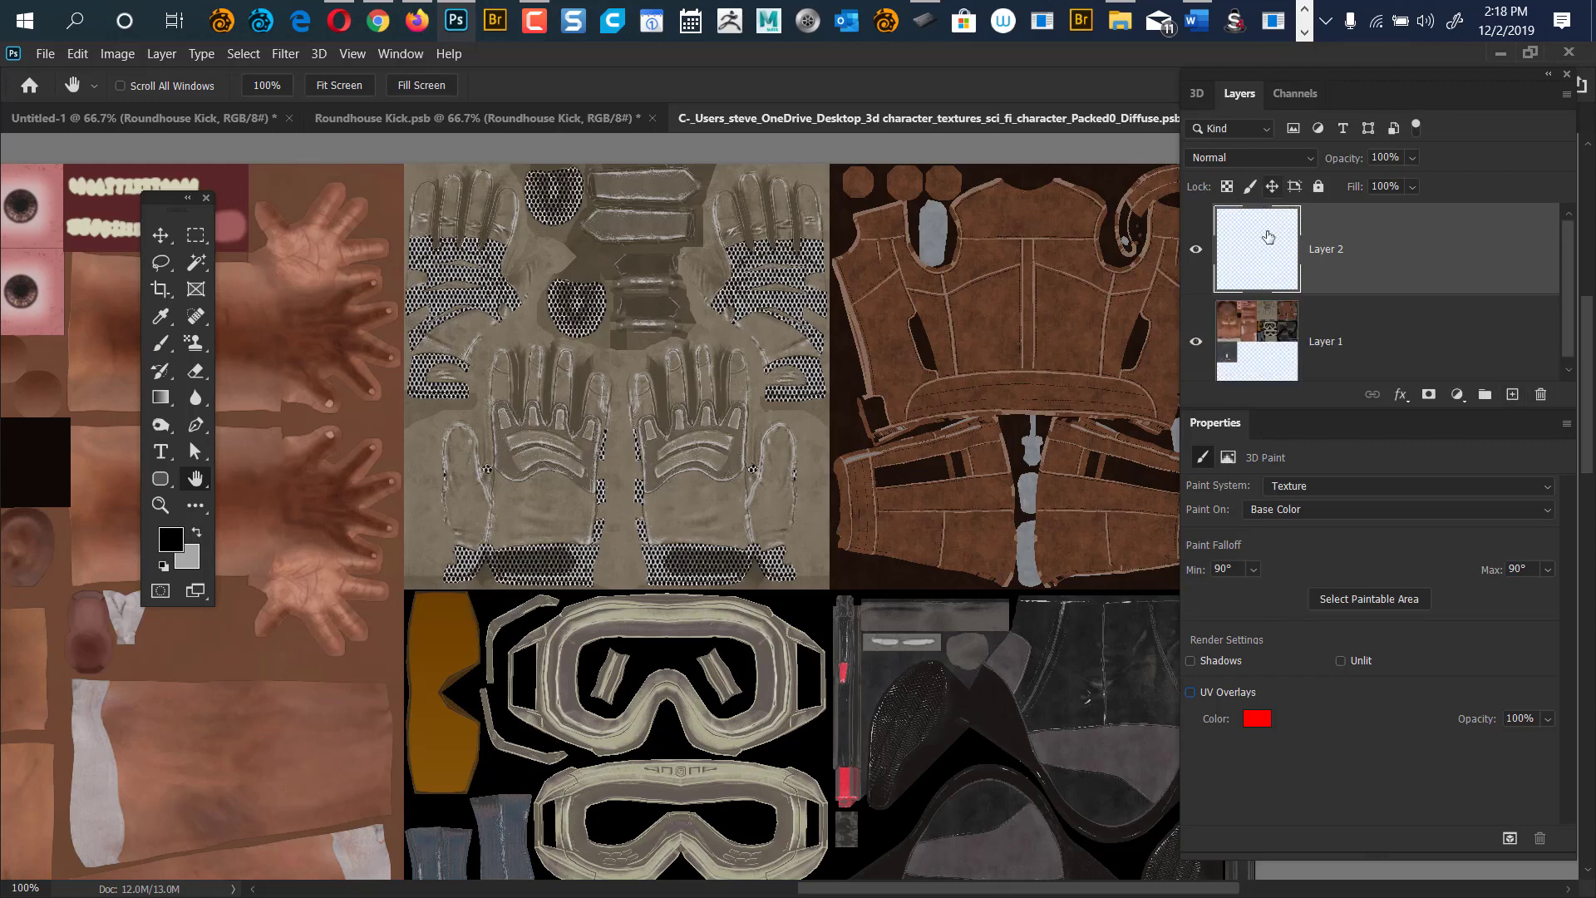
{"action": "left_click", "coordinate": [1309, 158]}
{"action": "left_click", "coordinate": [1229, 649]}
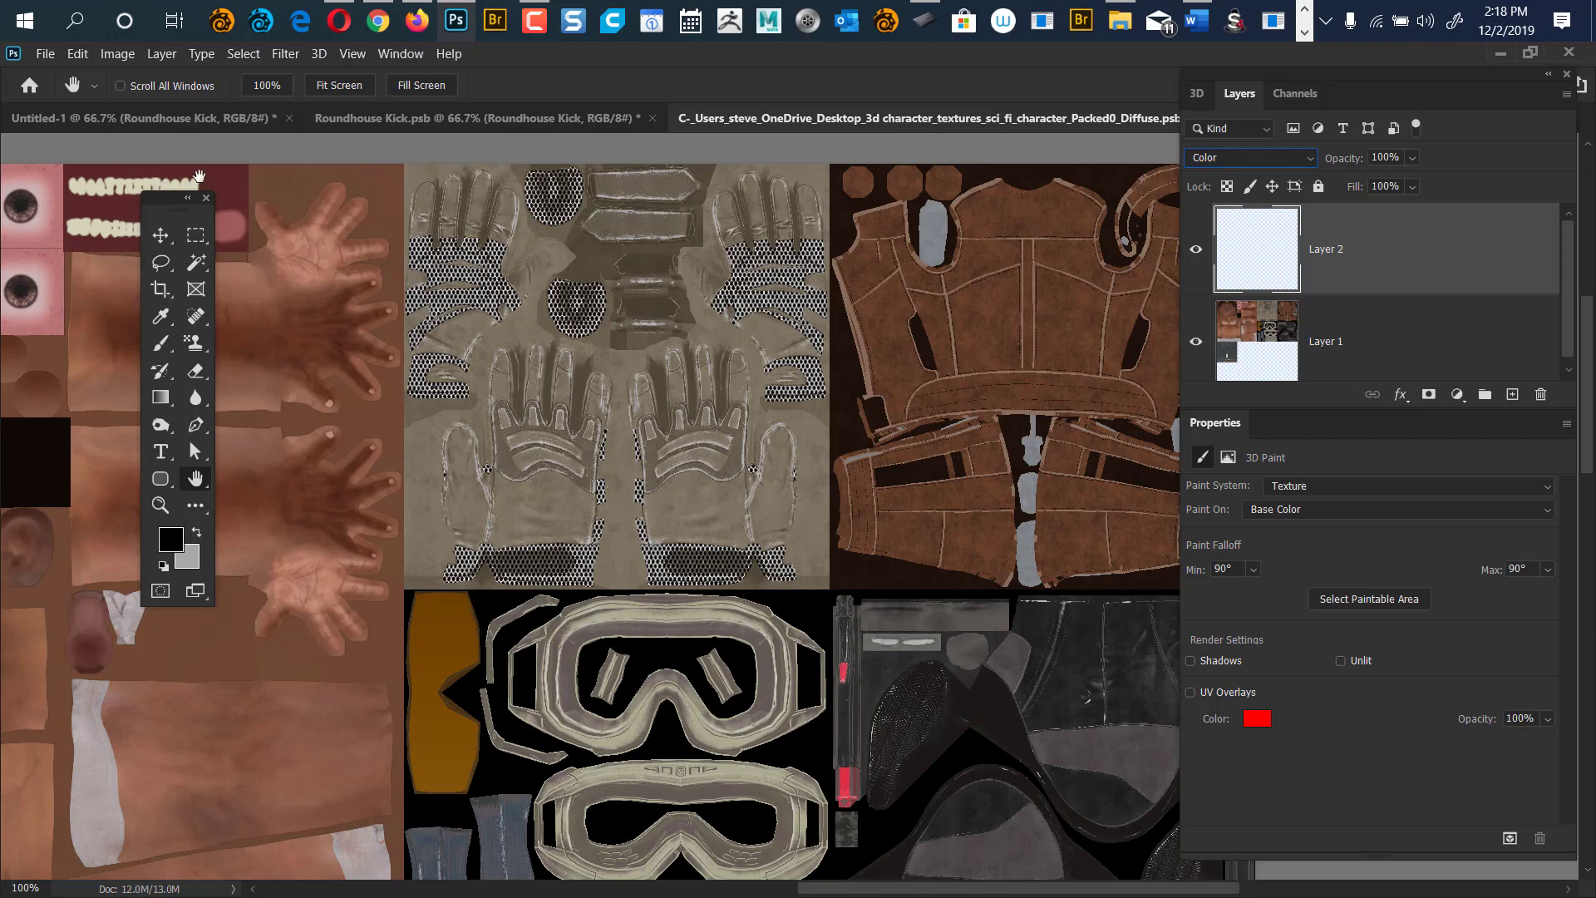
Set the foreground color to ff0000 and brush red over one of the large gloves on Layer 2 with a smaller brush.
{"action": "key", "text": "b"}
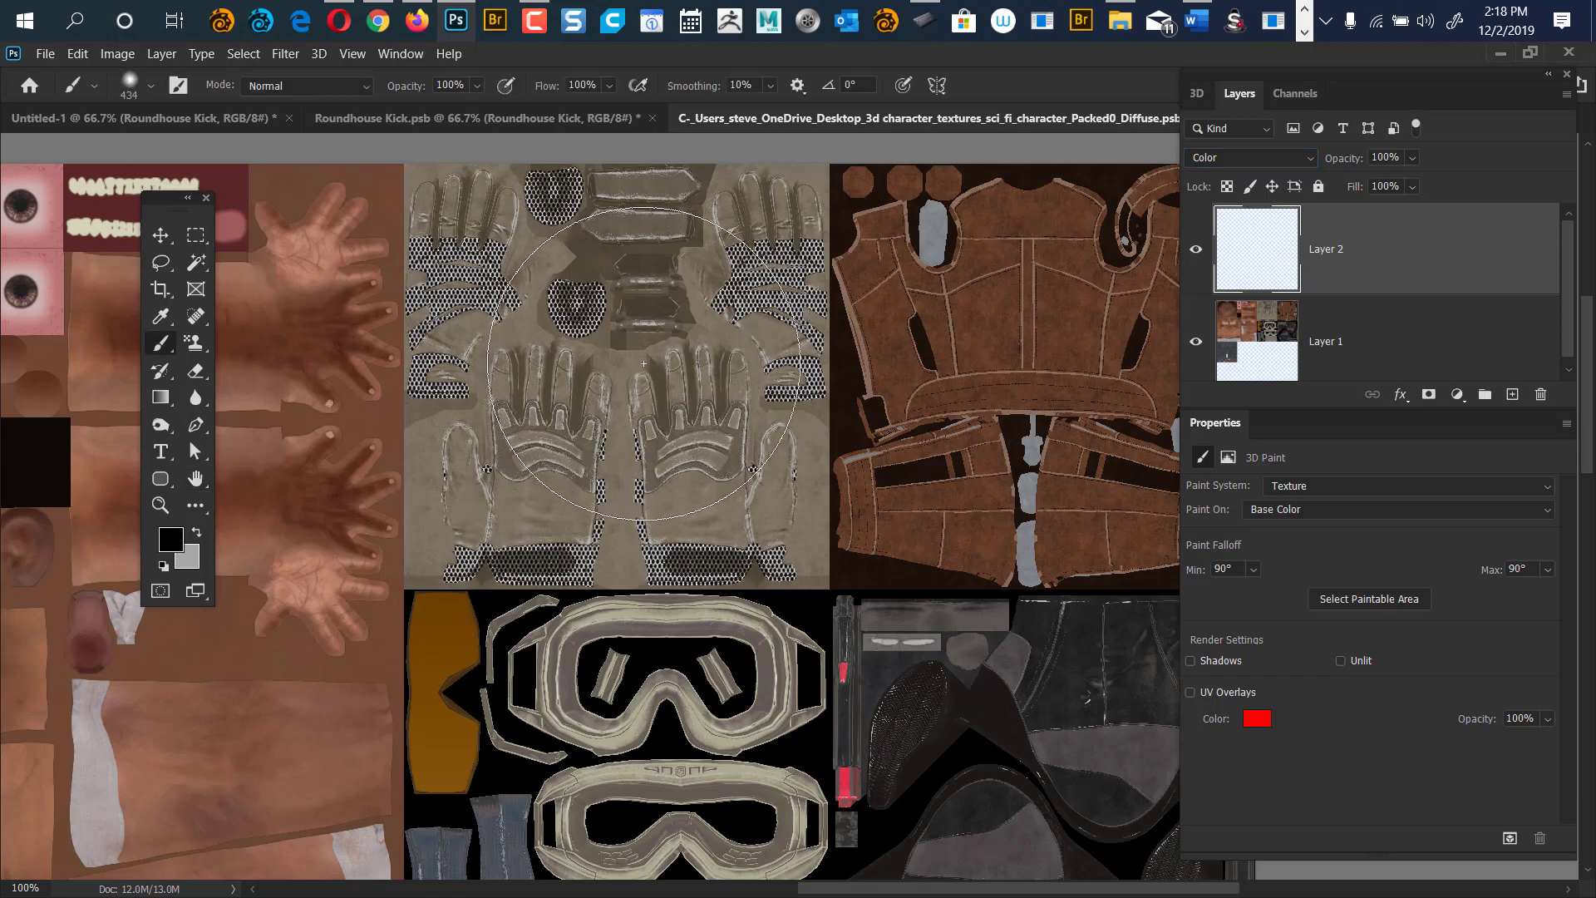
{"action": "key", "text": "alt"}
{"action": "right_click_drag", "start_coordinate": [625, 407], "coordinate": [435, 413], "text": "alt"}
{"action": "left_click_drag", "start_coordinate": [504, 374], "coordinate": [503, 386]}
{"action": "left_click", "coordinate": [171, 539]}
{"action": "type", "text": "ff0000"}
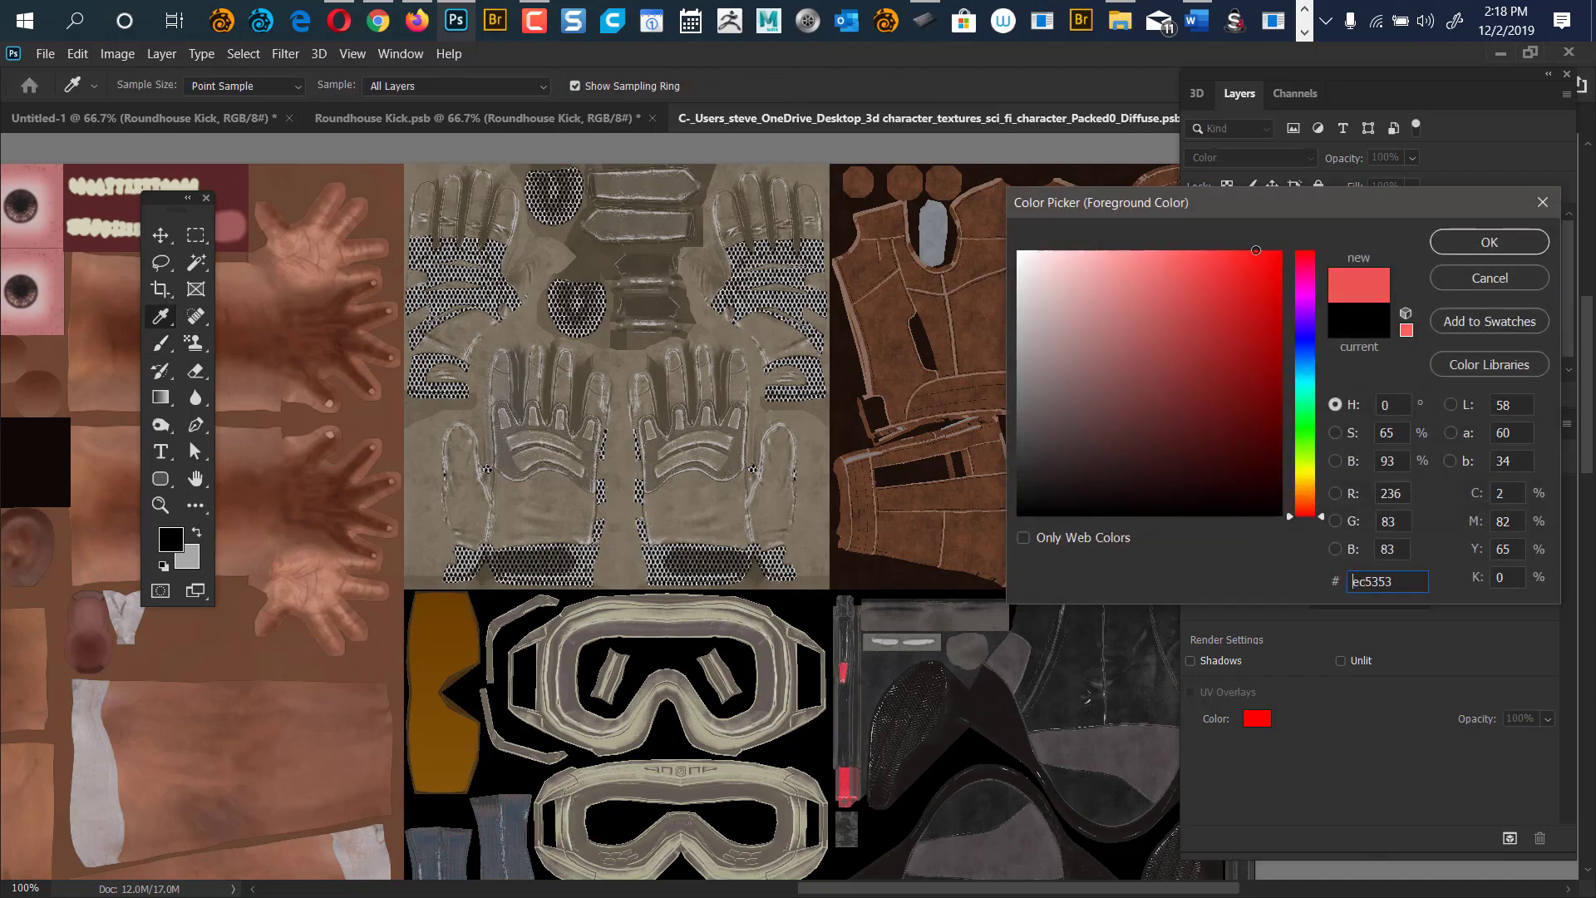
{"action": "left_click", "coordinate": [1464, 243]}
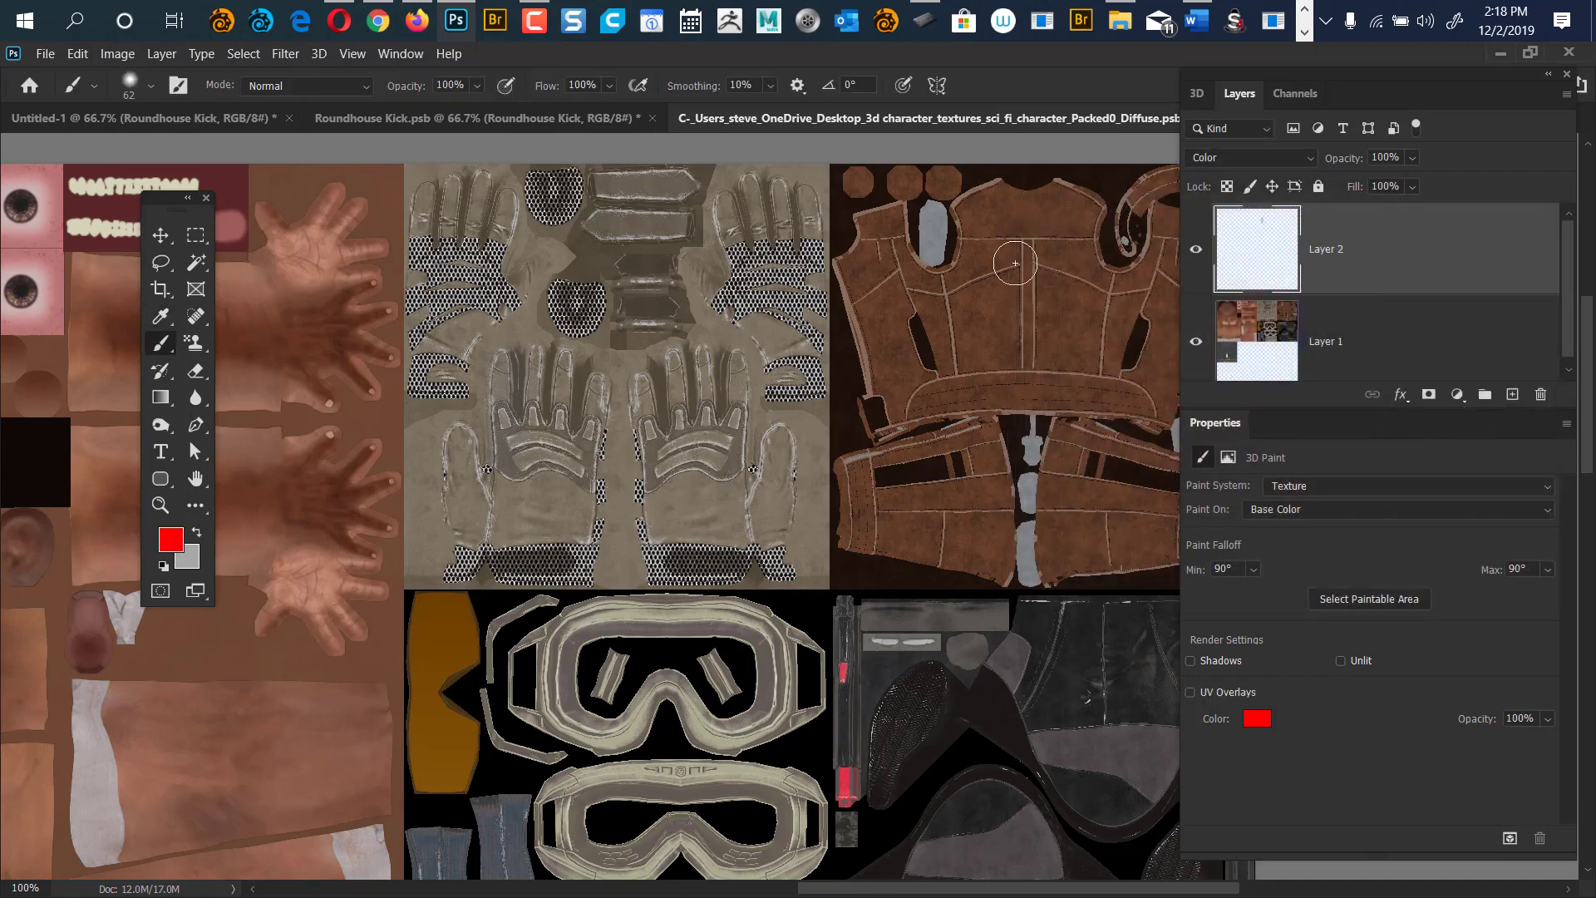
{"action": "left_click_drag", "start_coordinate": [518, 389], "coordinate": [513, 358]}
{"action": "mouse_move", "coordinate": [497, 447]}
{"action": "left_mouse_down"}
{"action": "mouse_move", "coordinate": [503, 507]}
{"action": "mouse_move", "coordinate": [537, 376]}
{"action": "mouse_move", "coordinate": [565, 366]}
{"action": "mouse_move", "coordinate": [574, 562]}
{"action": "mouse_move", "coordinate": [574, 519]}
{"action": "mouse_move", "coordinate": [499, 523]}
{"action": "mouse_move", "coordinate": [473, 428]}
{"action": "mouse_move", "coordinate": [462, 507]}
{"action": "mouse_move", "coordinate": [453, 454]}
{"action": "left_mouse_up"}
Change the foreground color to 4c29ff and brush blue over the red glove's cuff.
{"action": "left_click", "coordinate": [171, 539]}
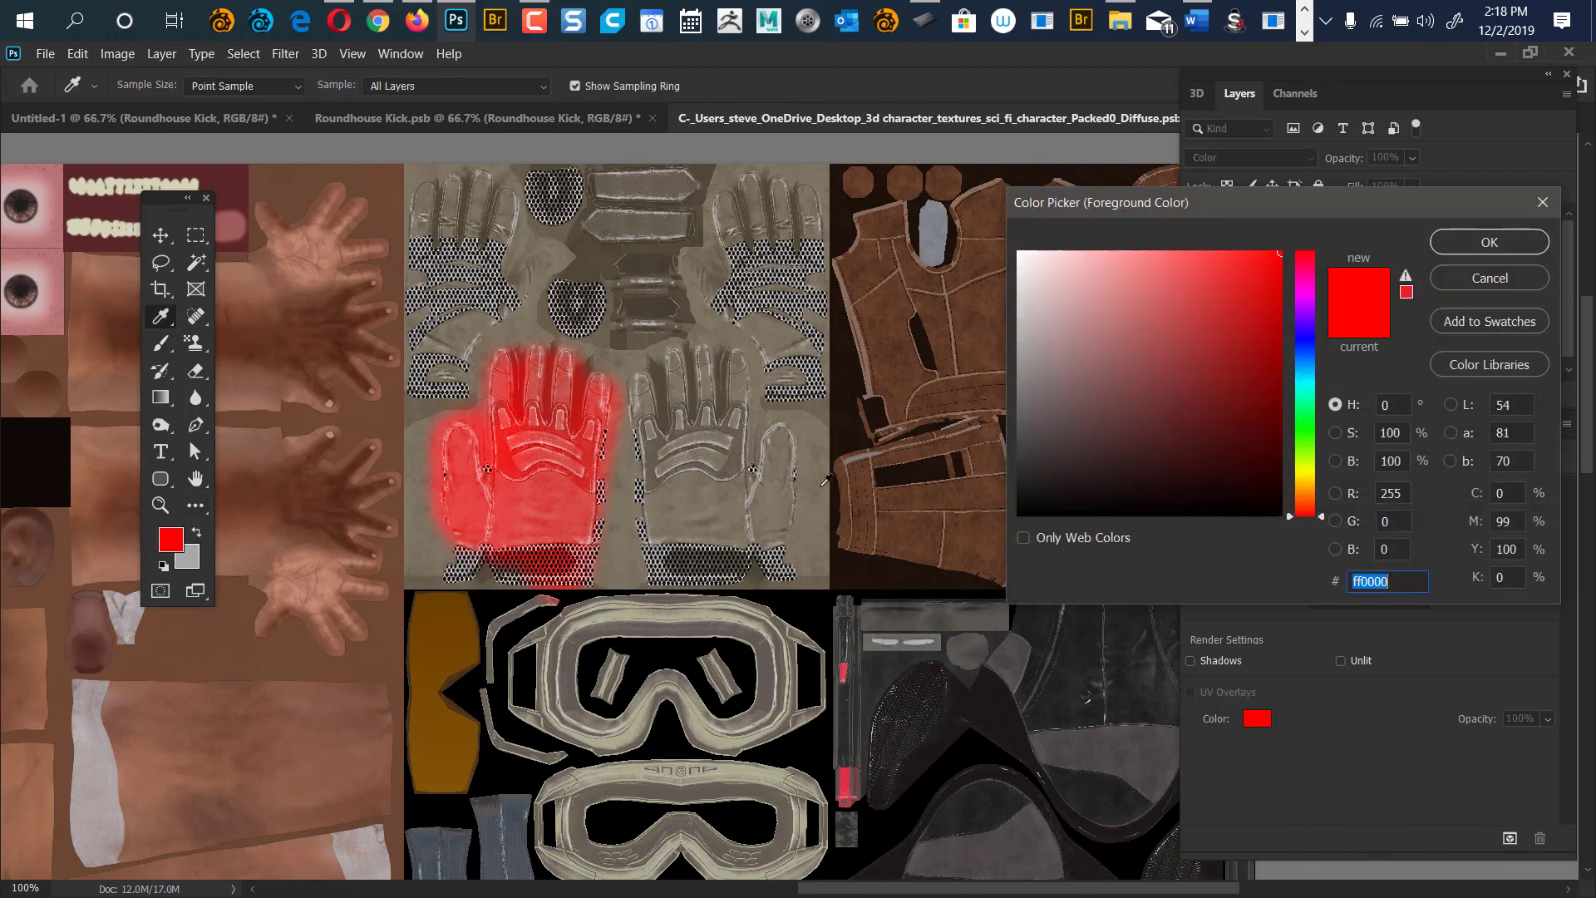
{"action": "left_click_drag", "start_coordinate": [1307, 355], "coordinate": [1306, 331]}
{"action": "left_click_drag", "start_coordinate": [1229, 264], "coordinate": [1239, 248]}
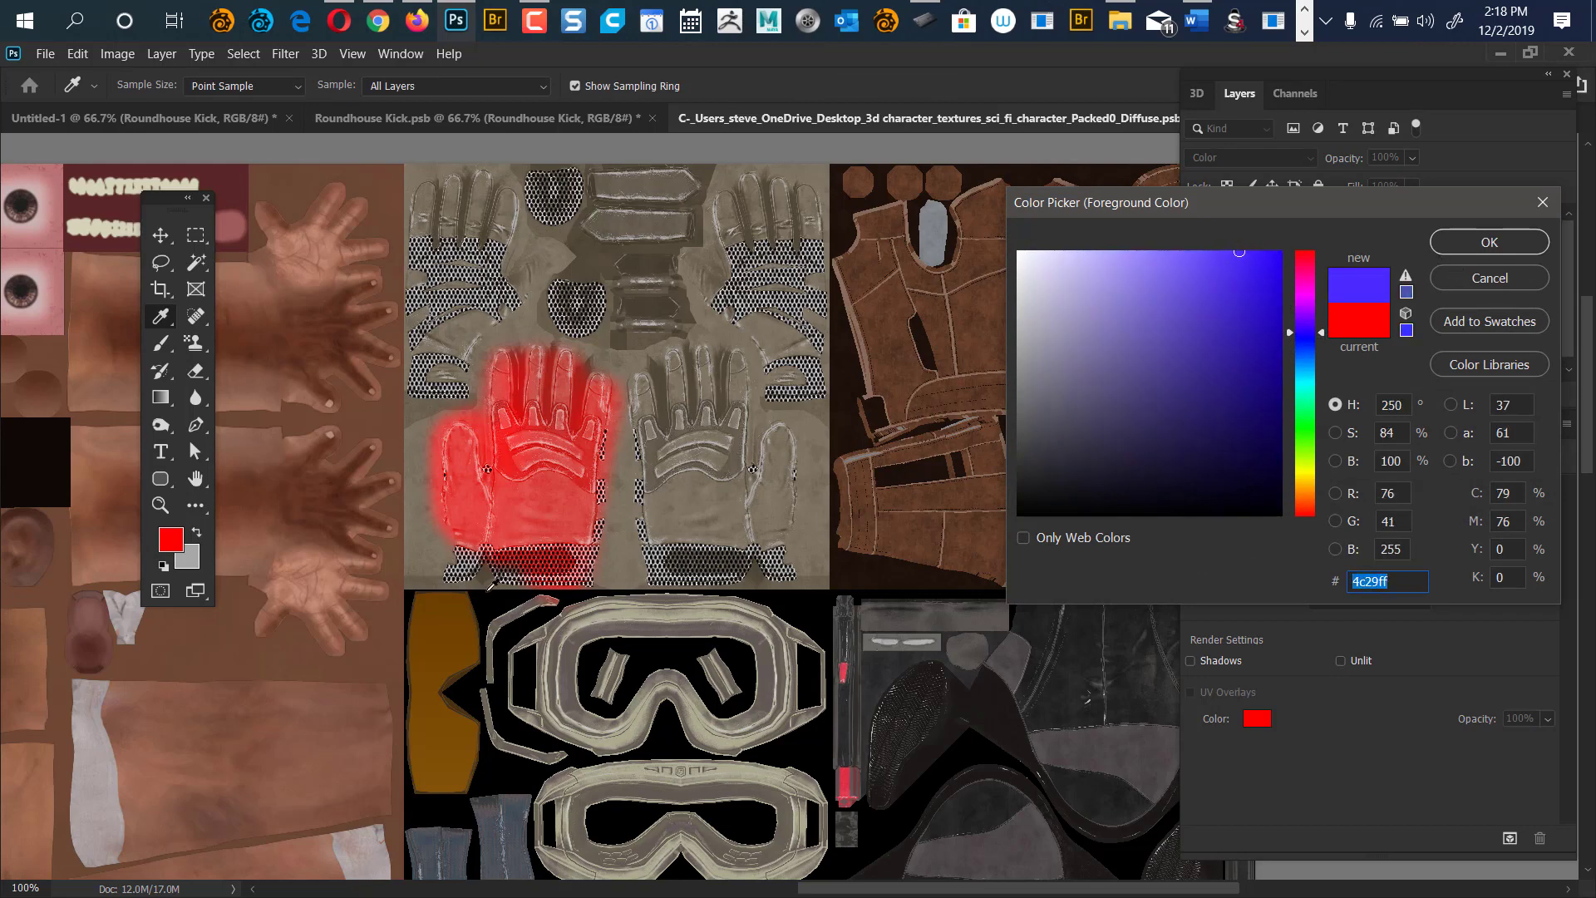
{"action": "left_click", "coordinate": [1475, 242]}
{"action": "mouse_move", "coordinate": [519, 556]}
{"action": "left_mouse_down"}
{"action": "mouse_move", "coordinate": [490, 574]}
{"action": "mouse_move", "coordinate": [444, 559]}
{"action": "mouse_move", "coordinate": [602, 570]}
{"action": "mouse_move", "coordinate": [495, 573]}
{"action": "left_mouse_up"}
{"action": "left_click_drag", "start_coordinate": [602, 586], "coordinate": [592, 589]}
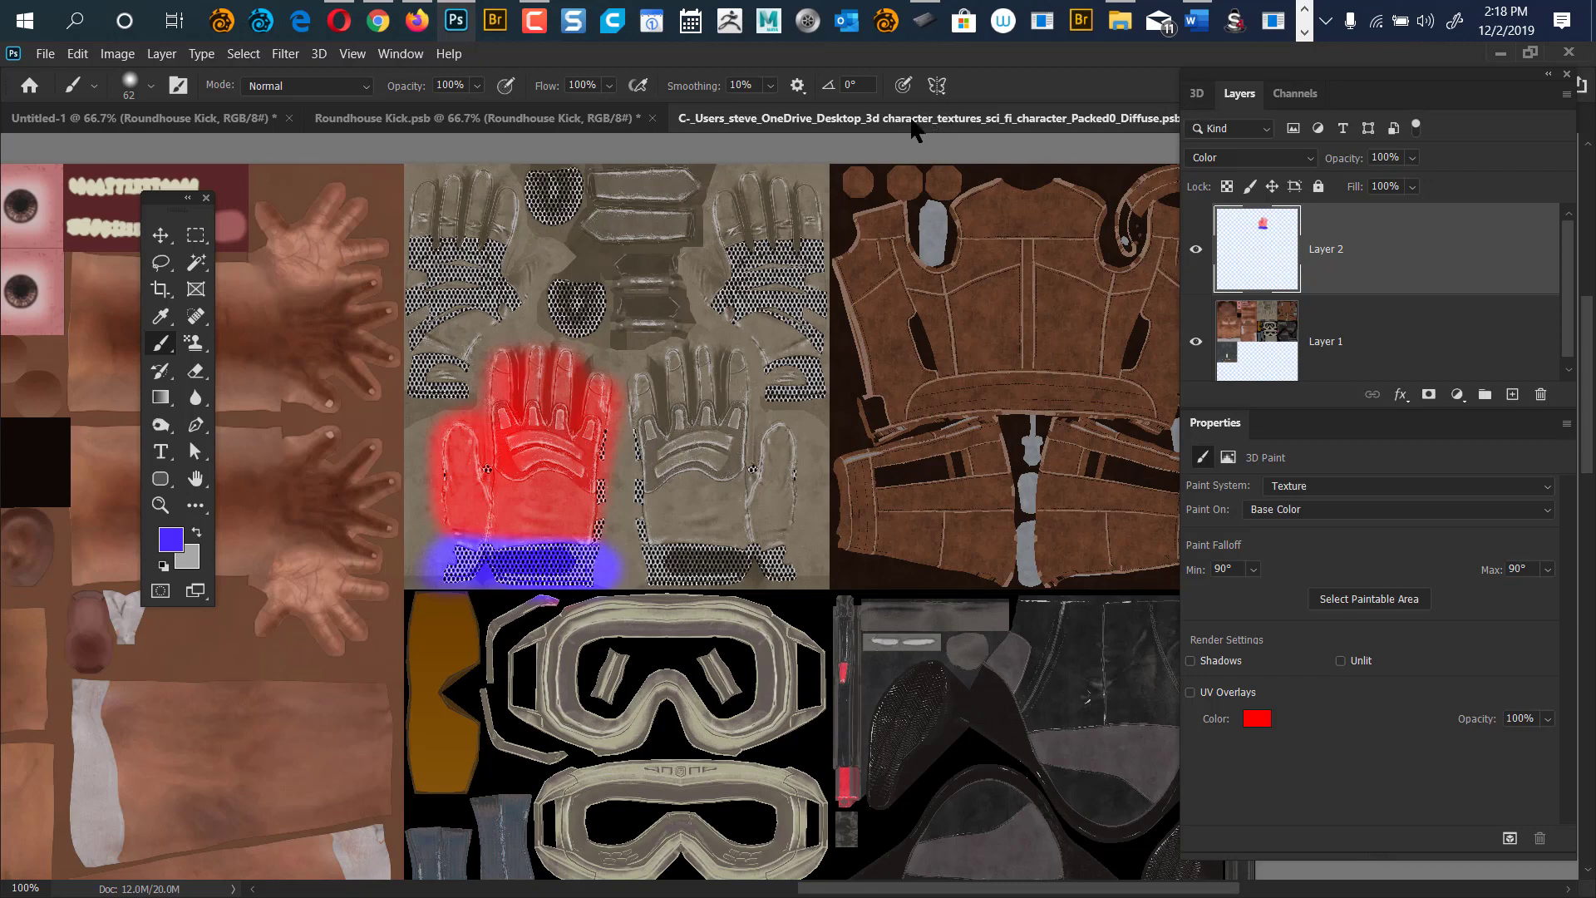
Check the painted glove on the 3D character in Roundhouse Kick.psb at 200%.
{"action": "left_click", "coordinate": [226, 125]}
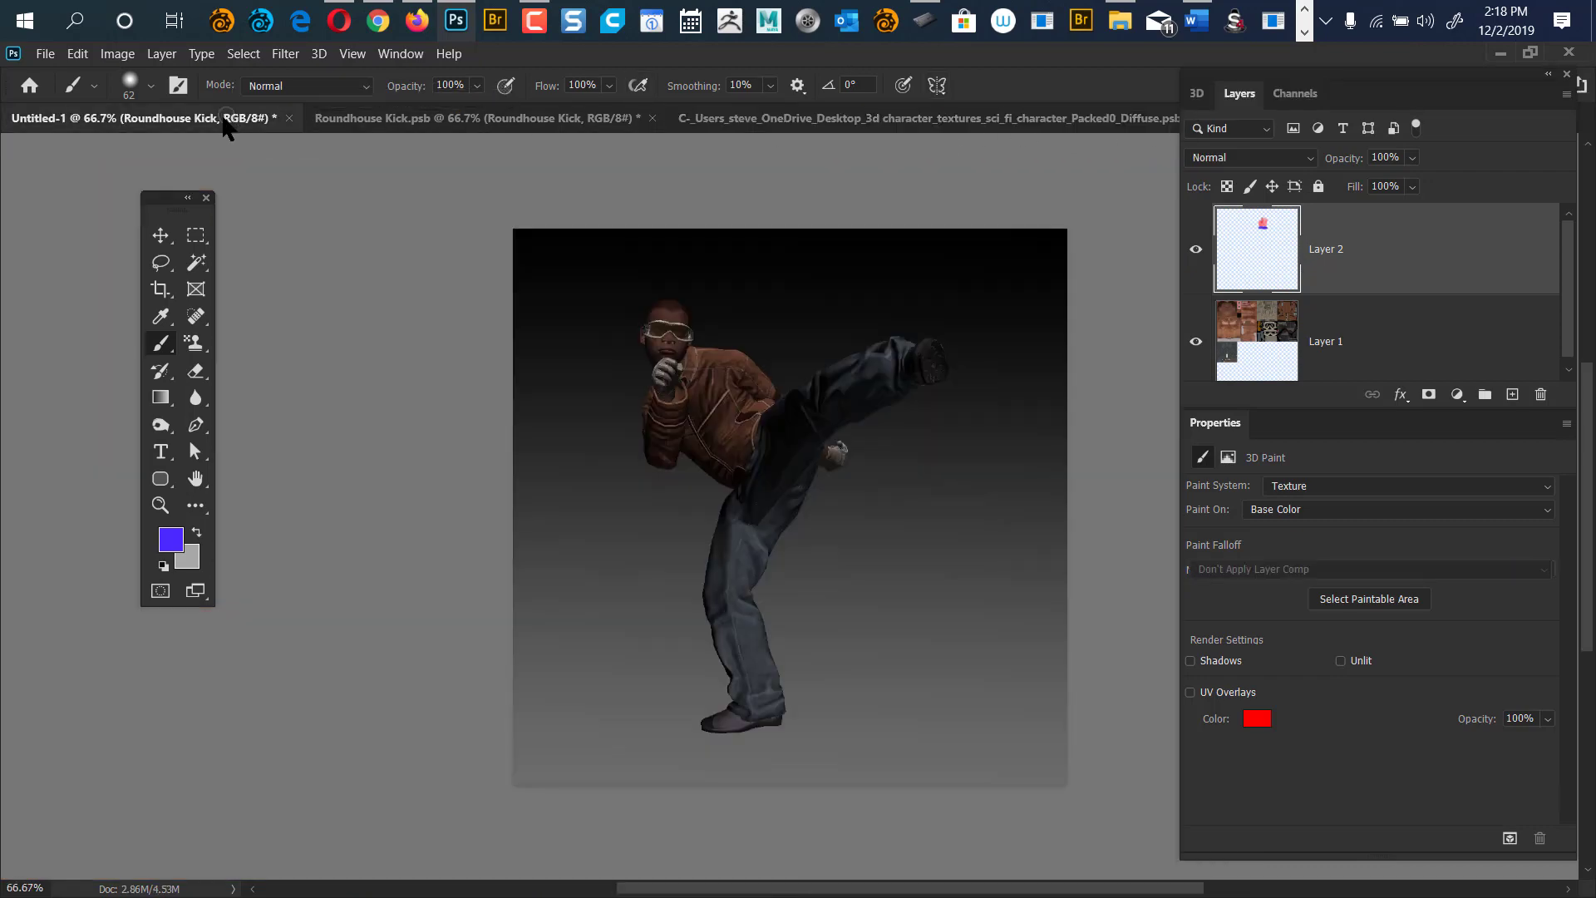
{"action": "left_click", "coordinate": [523, 118]}
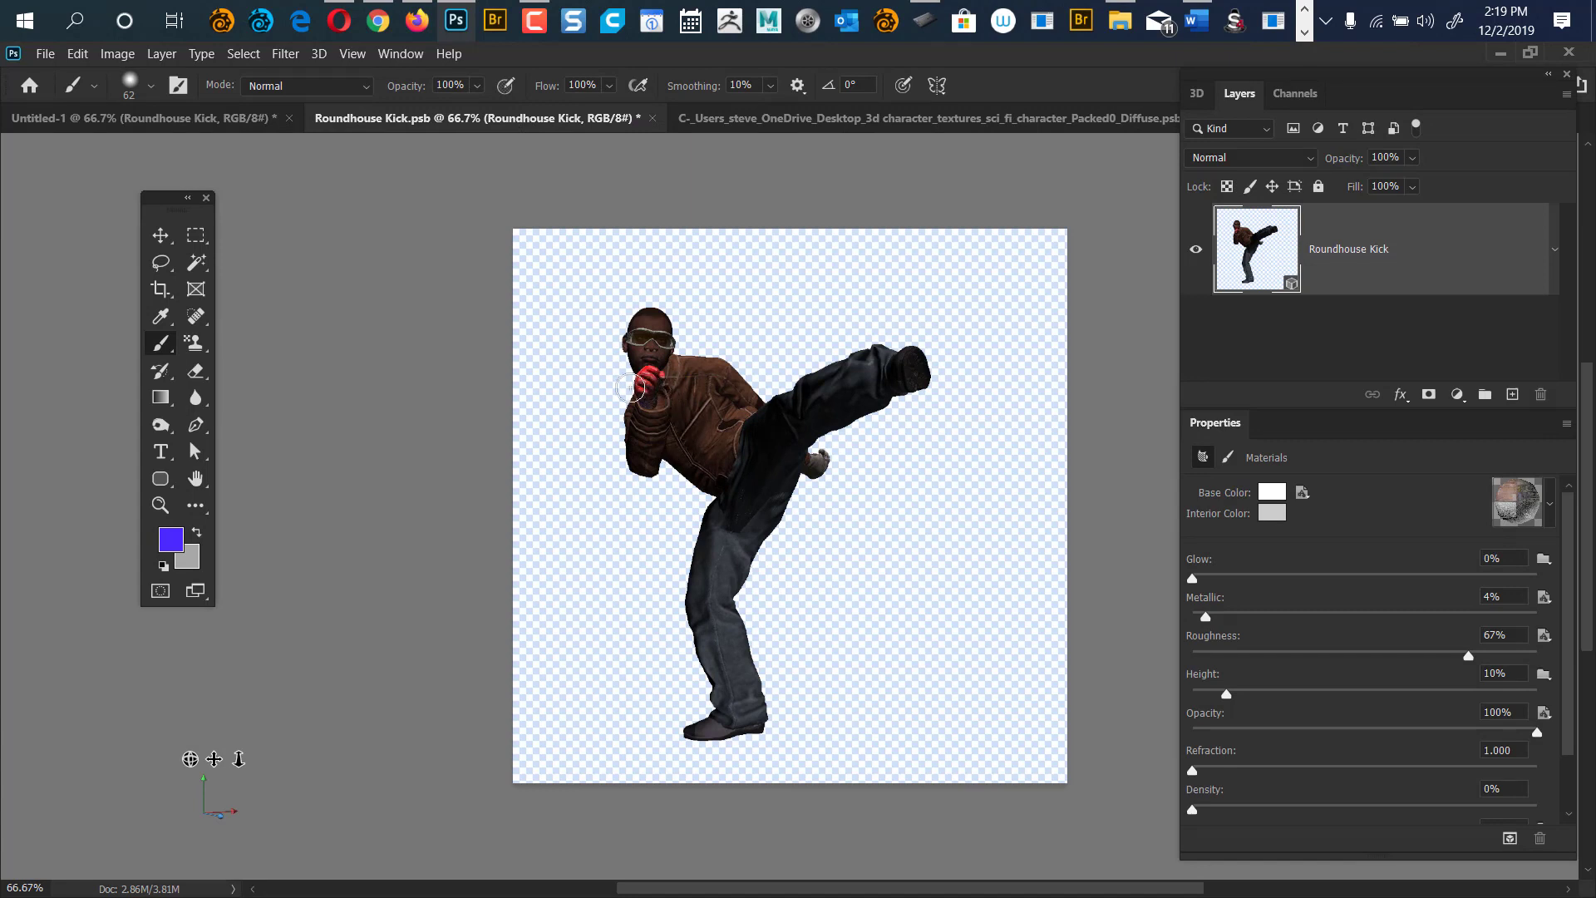
{"action": "key", "text": "ctrl+plus"}
{"action": "key", "text": "ctrl+plus"}
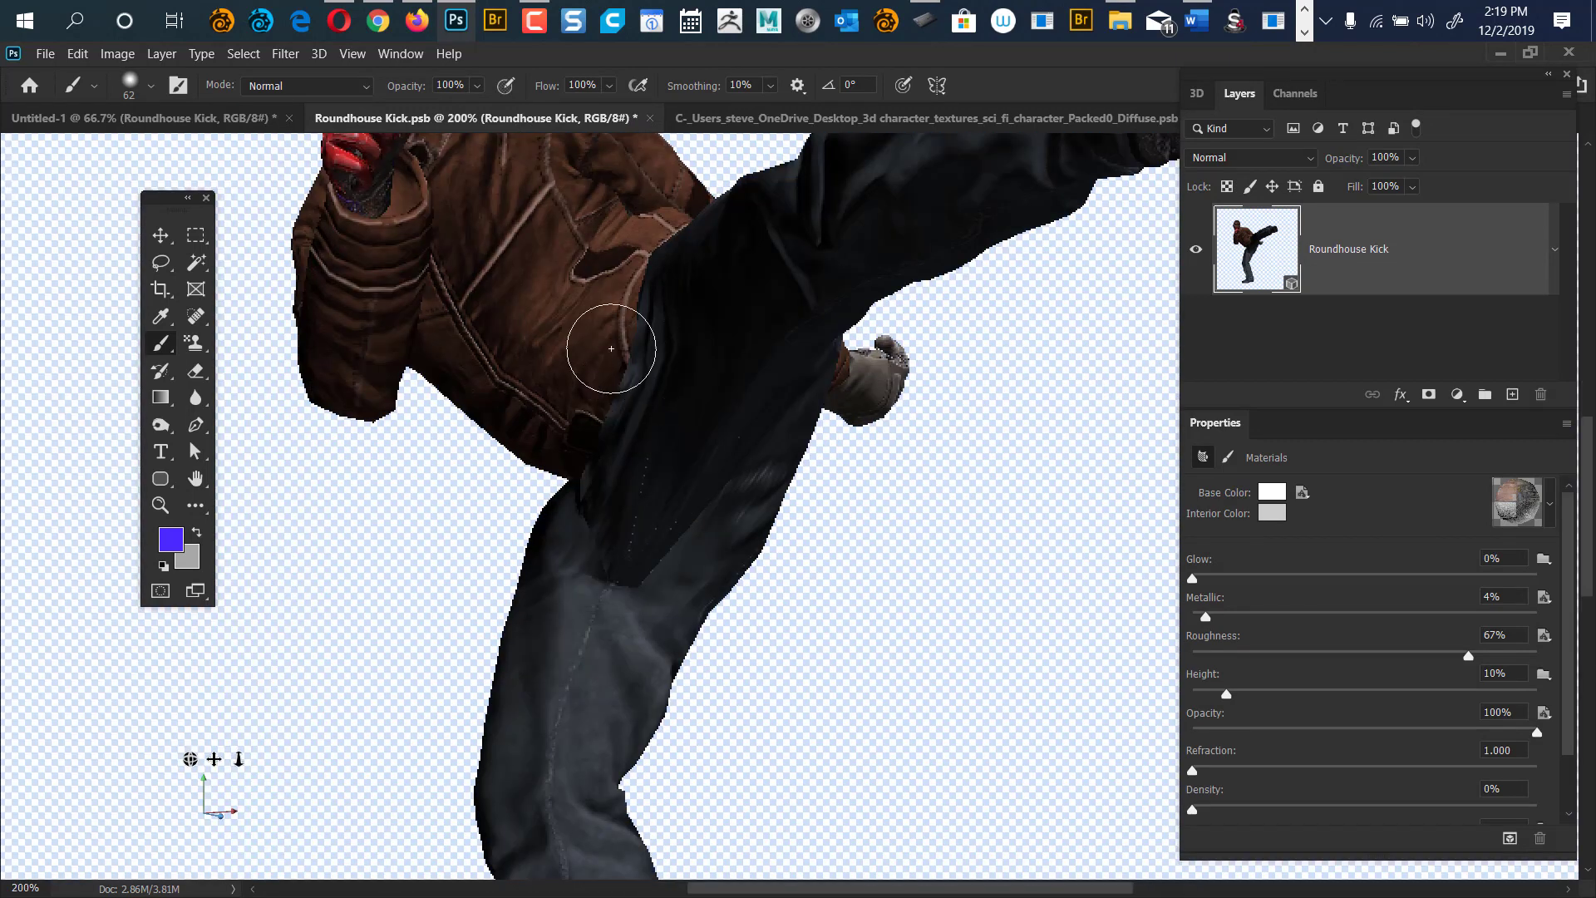
{"action": "left_click_drag", "start_coordinate": [467, 265], "coordinate": [630, 518]}
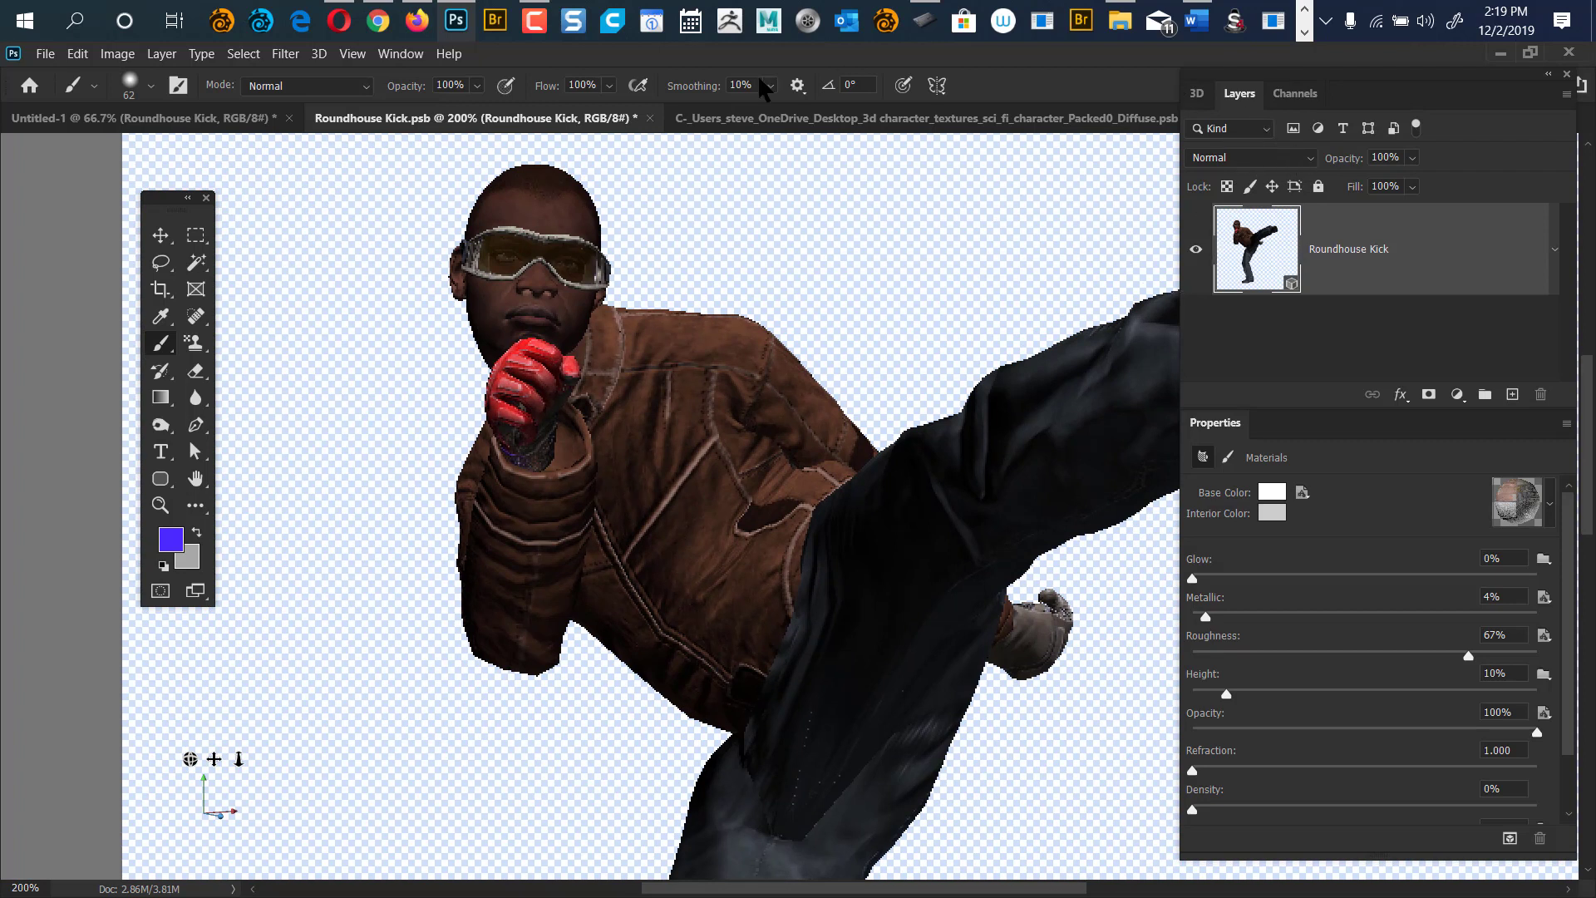
Return to the diffuse texture, compare it with Layer 2 hidden and shown, and examine the jacket at 300%.
{"action": "left_click", "coordinate": [796, 121]}
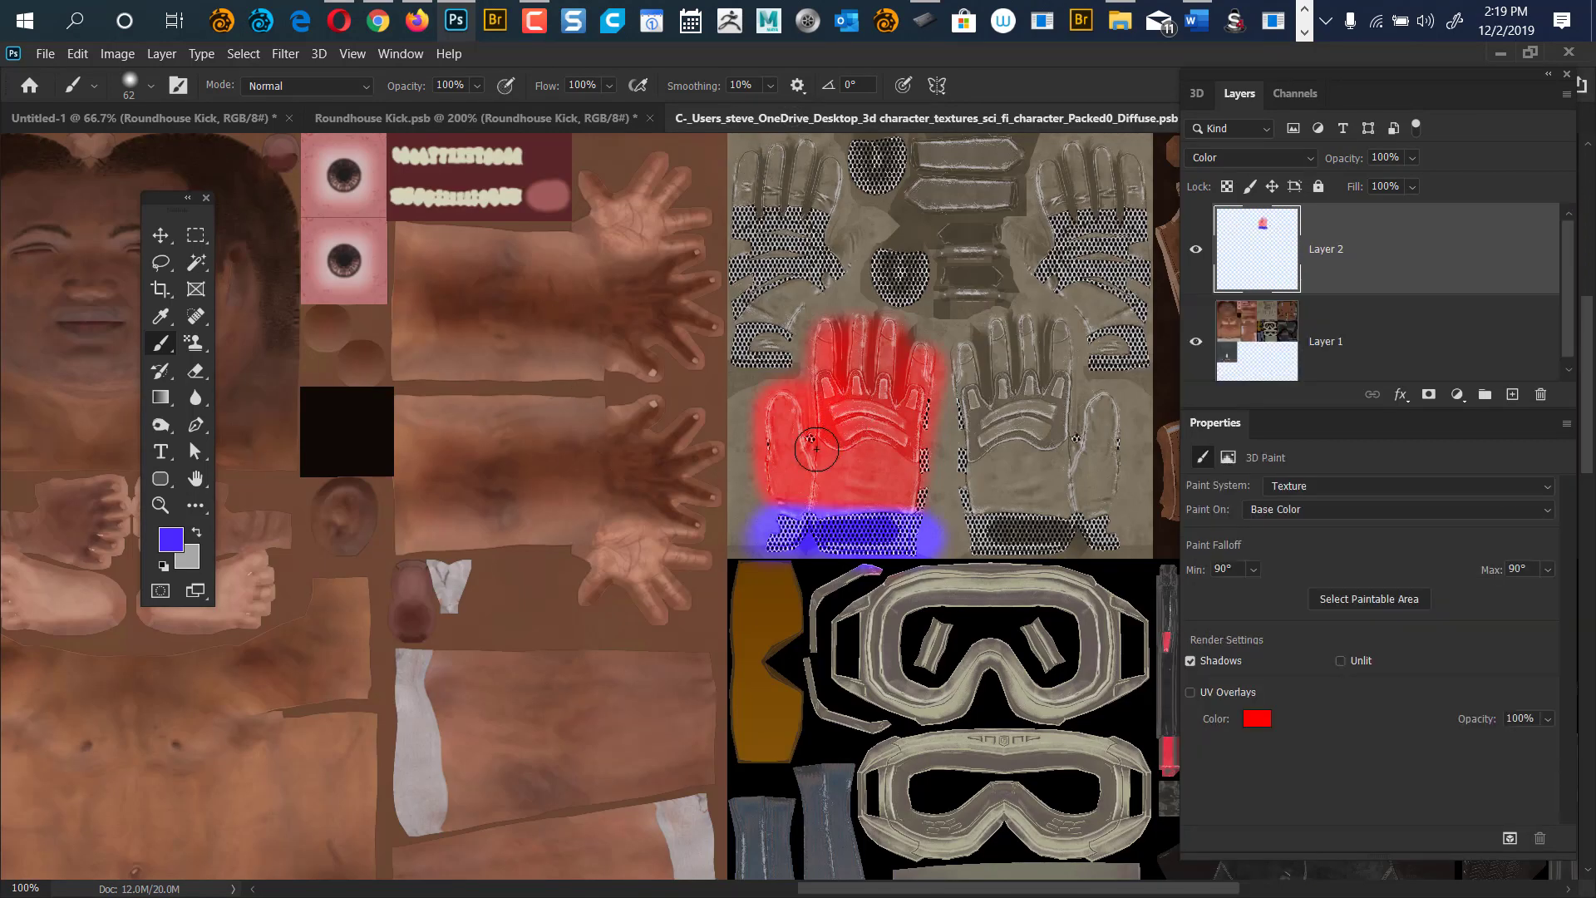
{"action": "left_click_drag", "start_coordinate": [656, 525], "coordinate": [189, 533]}
{"action": "left_click_drag", "start_coordinate": [752, 489], "coordinate": [574, 643]}
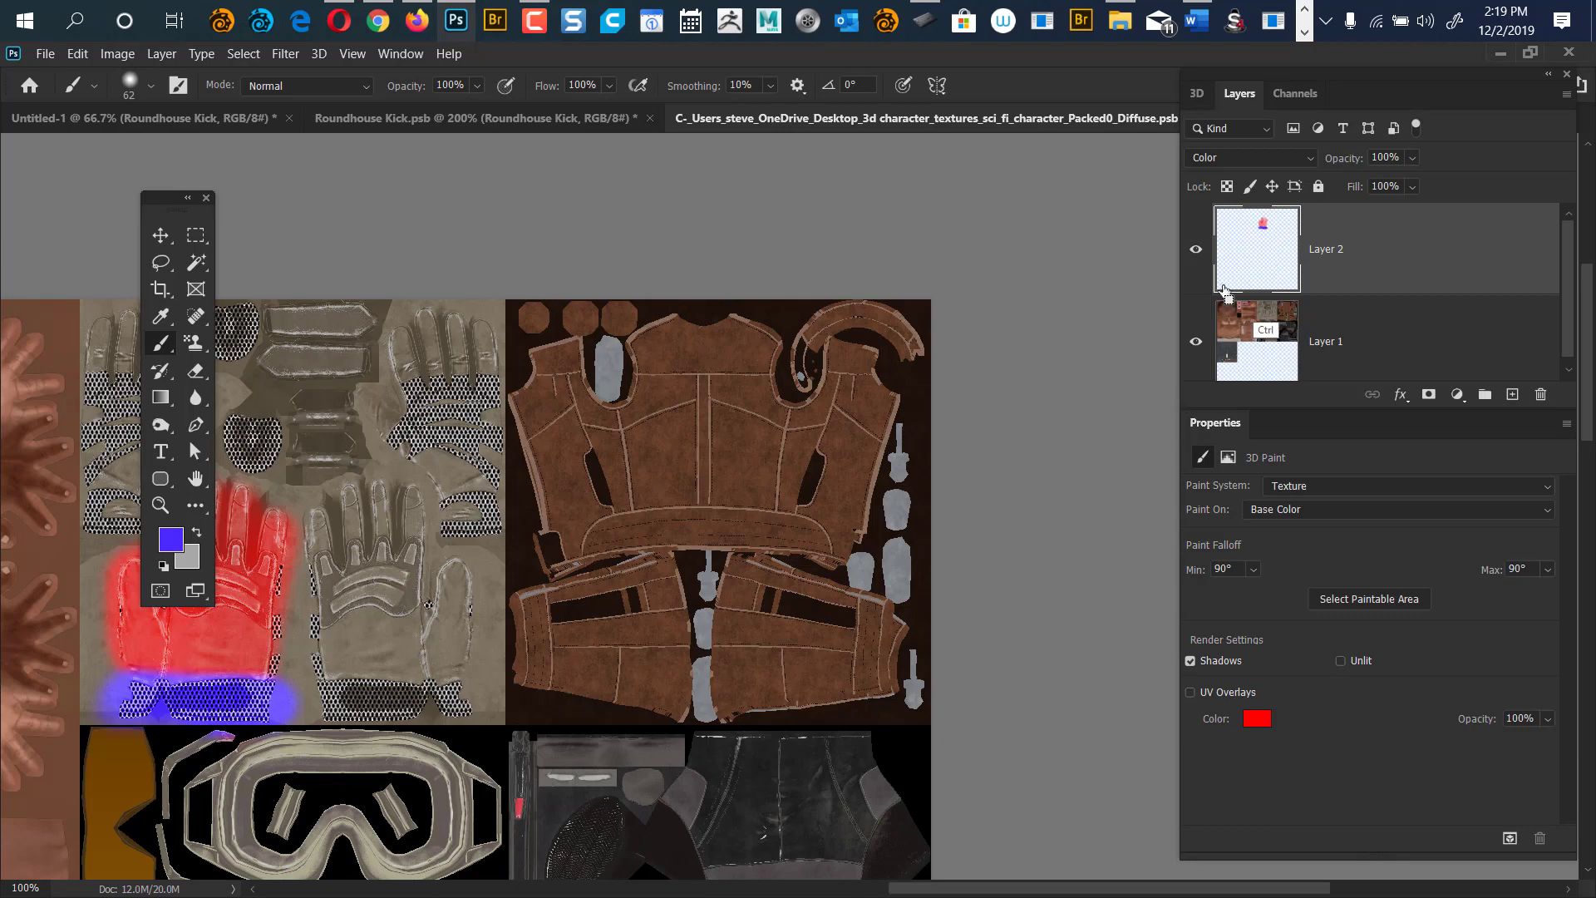
{"action": "left_click", "coordinate": [1198, 254]}
{"action": "left_click", "coordinate": [1196, 251]}
{"action": "key", "text": "ctrl+plus"}
{"action": "key", "text": "ctrl+plus"}
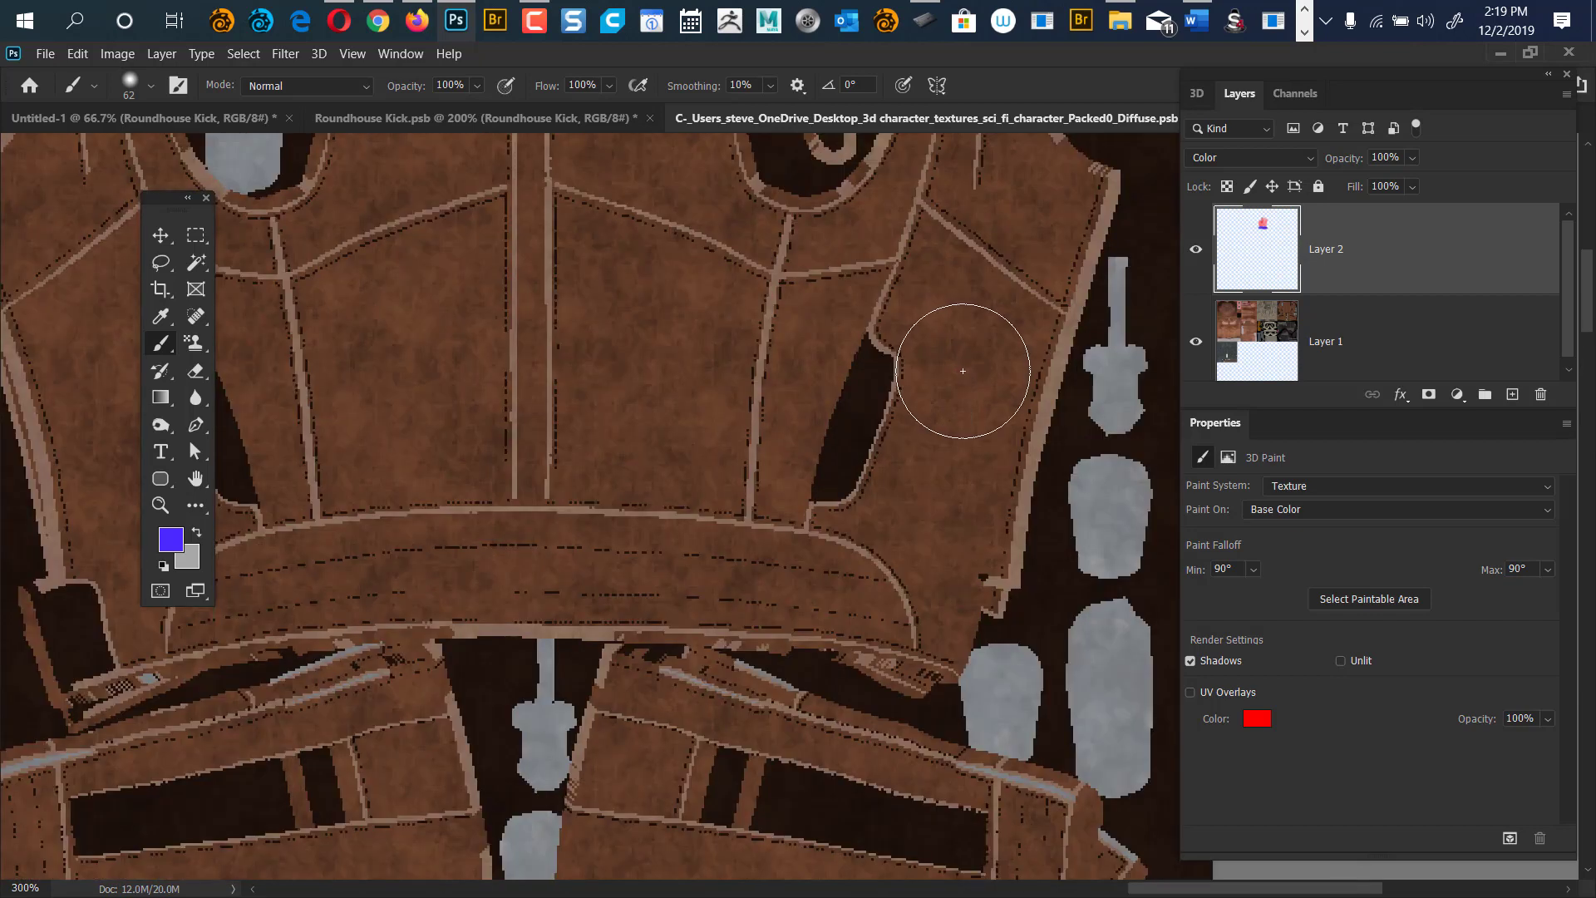
{"action": "left_click_drag", "start_coordinate": [654, 371], "coordinate": [861, 761]}
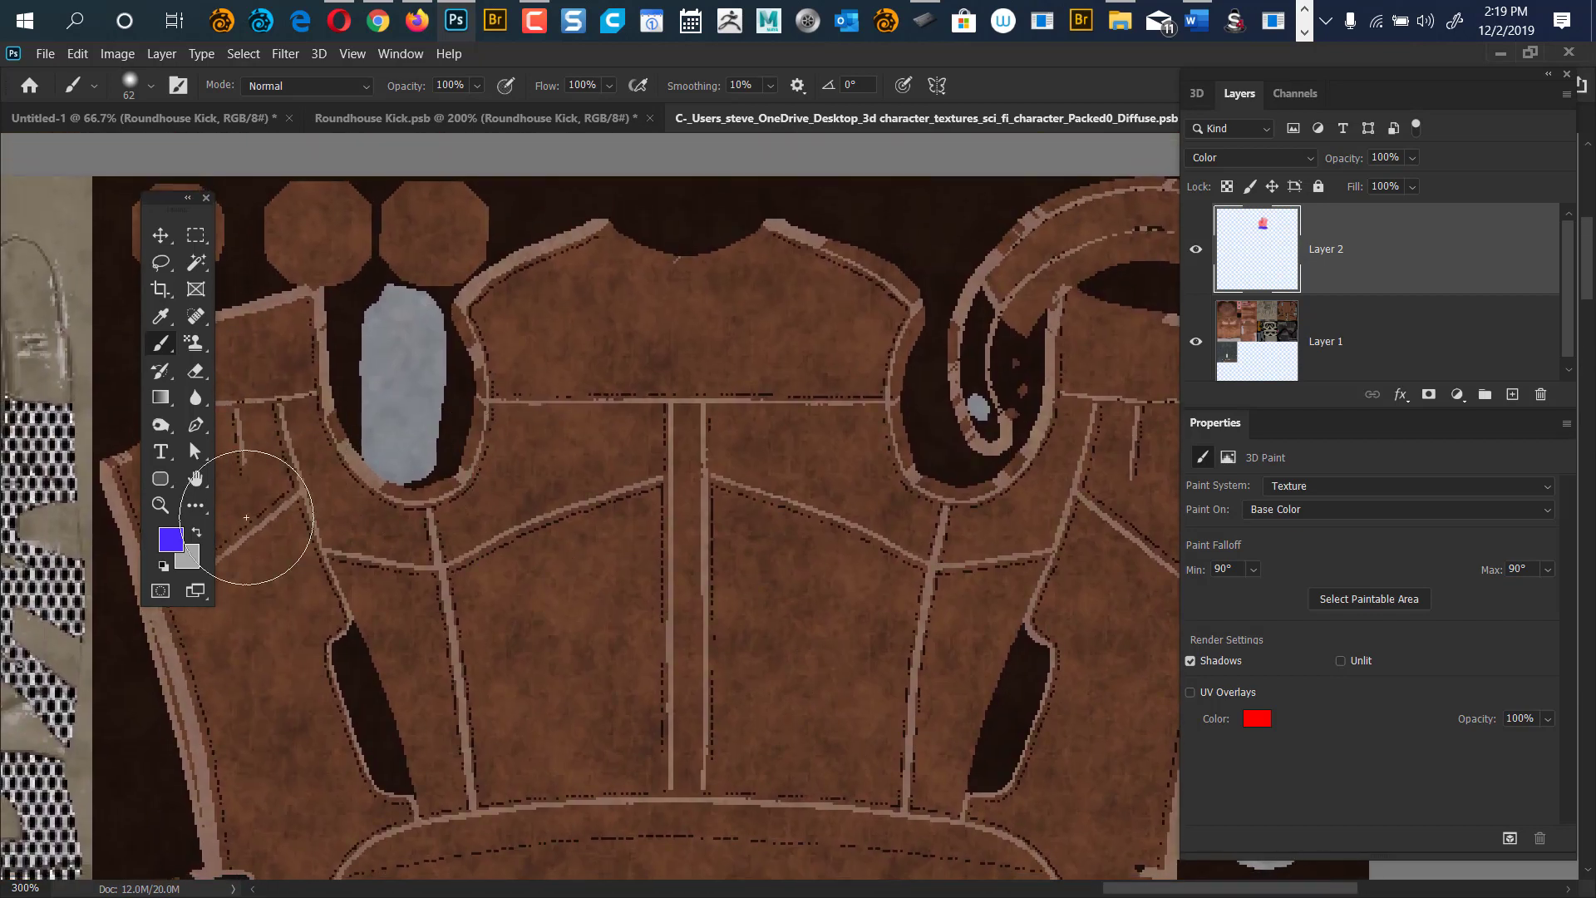
Set the foreground color to 2a00ff and prepare a 5 px brush with Transfer turned off.
{"action": "left_click", "coordinate": [171, 539]}
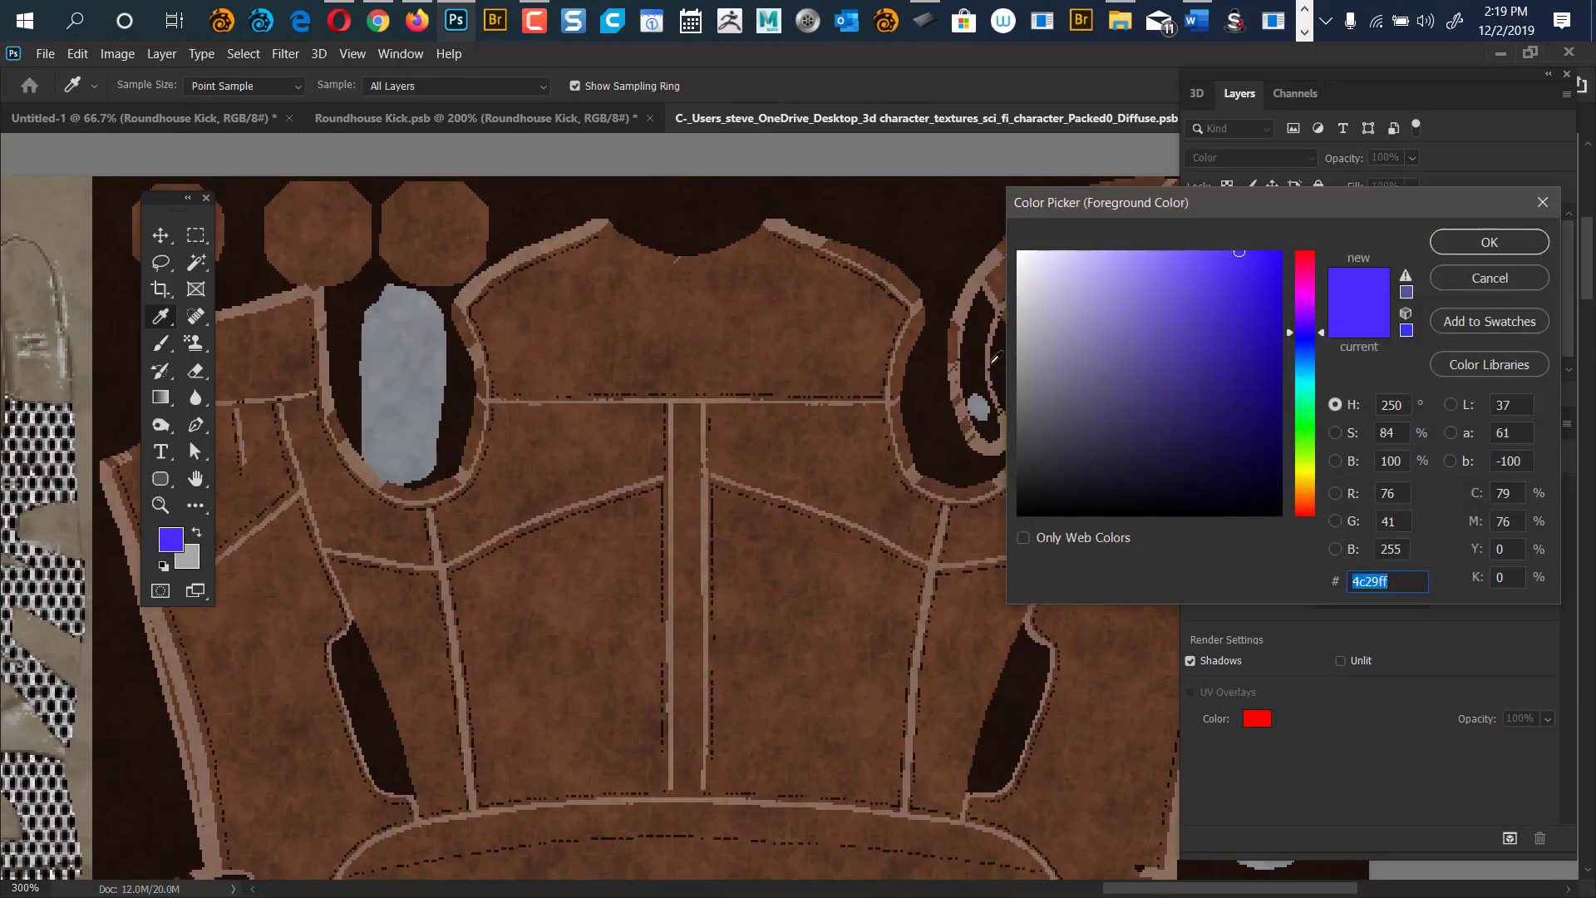
{"action": "type", "text": "2a00ff"}
{"action": "left_click", "coordinate": [1450, 248]}
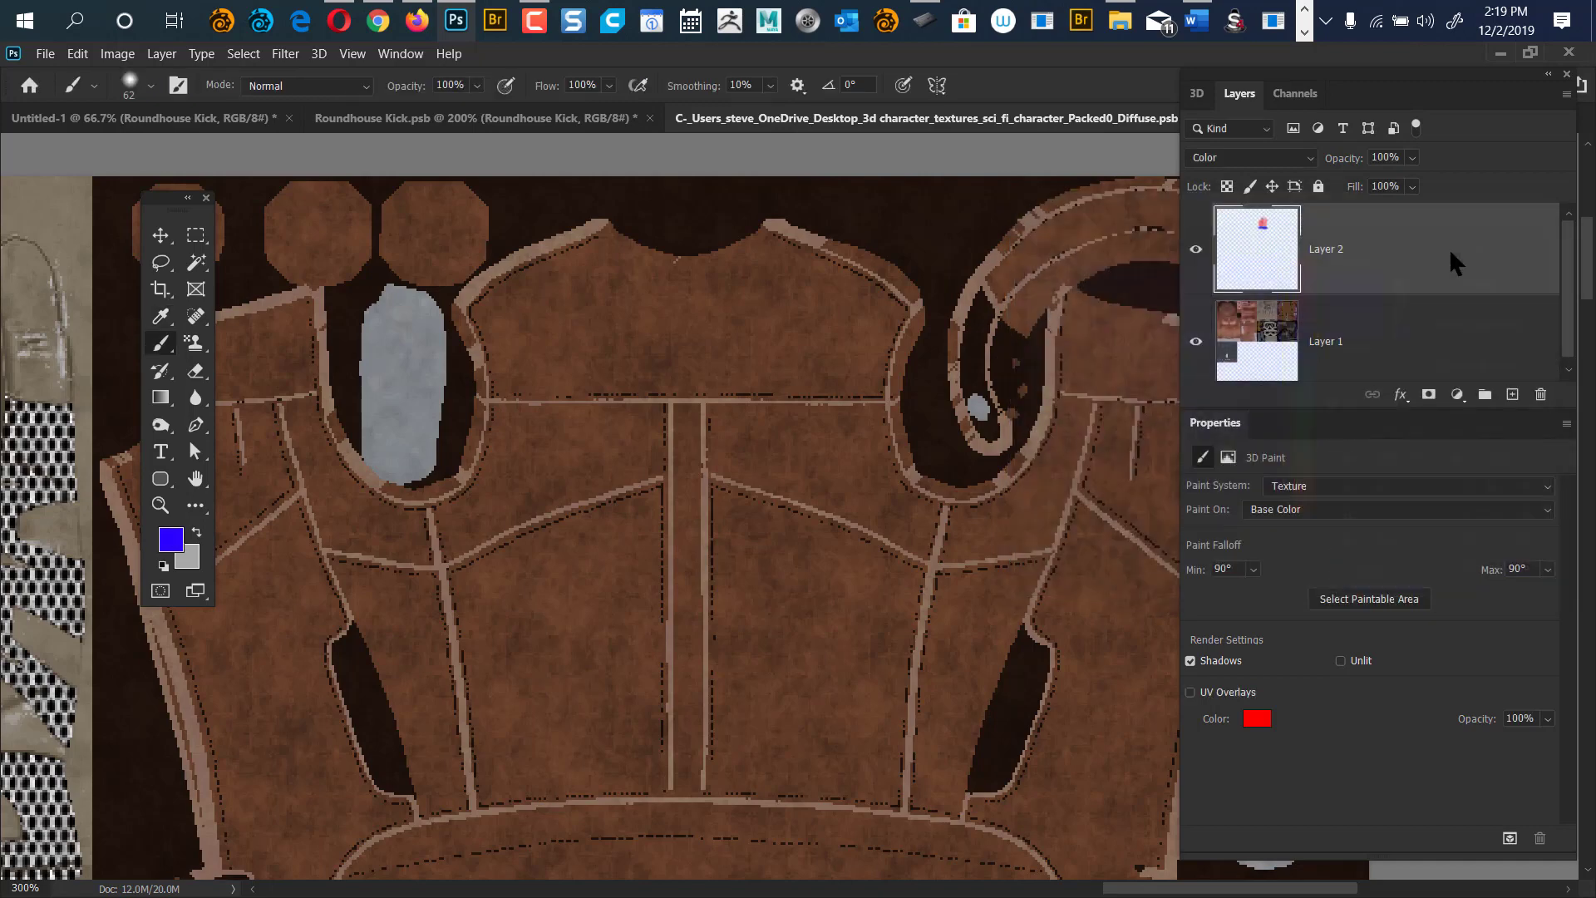
{"action": "mouse_move", "coordinate": [574, 418]}
{"action": "right_mouse_down", "text": "alt"}
{"action": "mouse_move", "coordinate": [537, 420]}
{"action": "mouse_move", "coordinate": [570, 491]}
{"action": "mouse_move", "coordinate": [529, 643]}
{"action": "mouse_move", "coordinate": [412, 592]}
{"action": "mouse_move", "coordinate": [426, 605]}
{"action": "right_mouse_up", "text": "alt"}
{"action": "left_click", "coordinate": [178, 84]}
{"action": "left_click", "coordinate": [713, 341]}
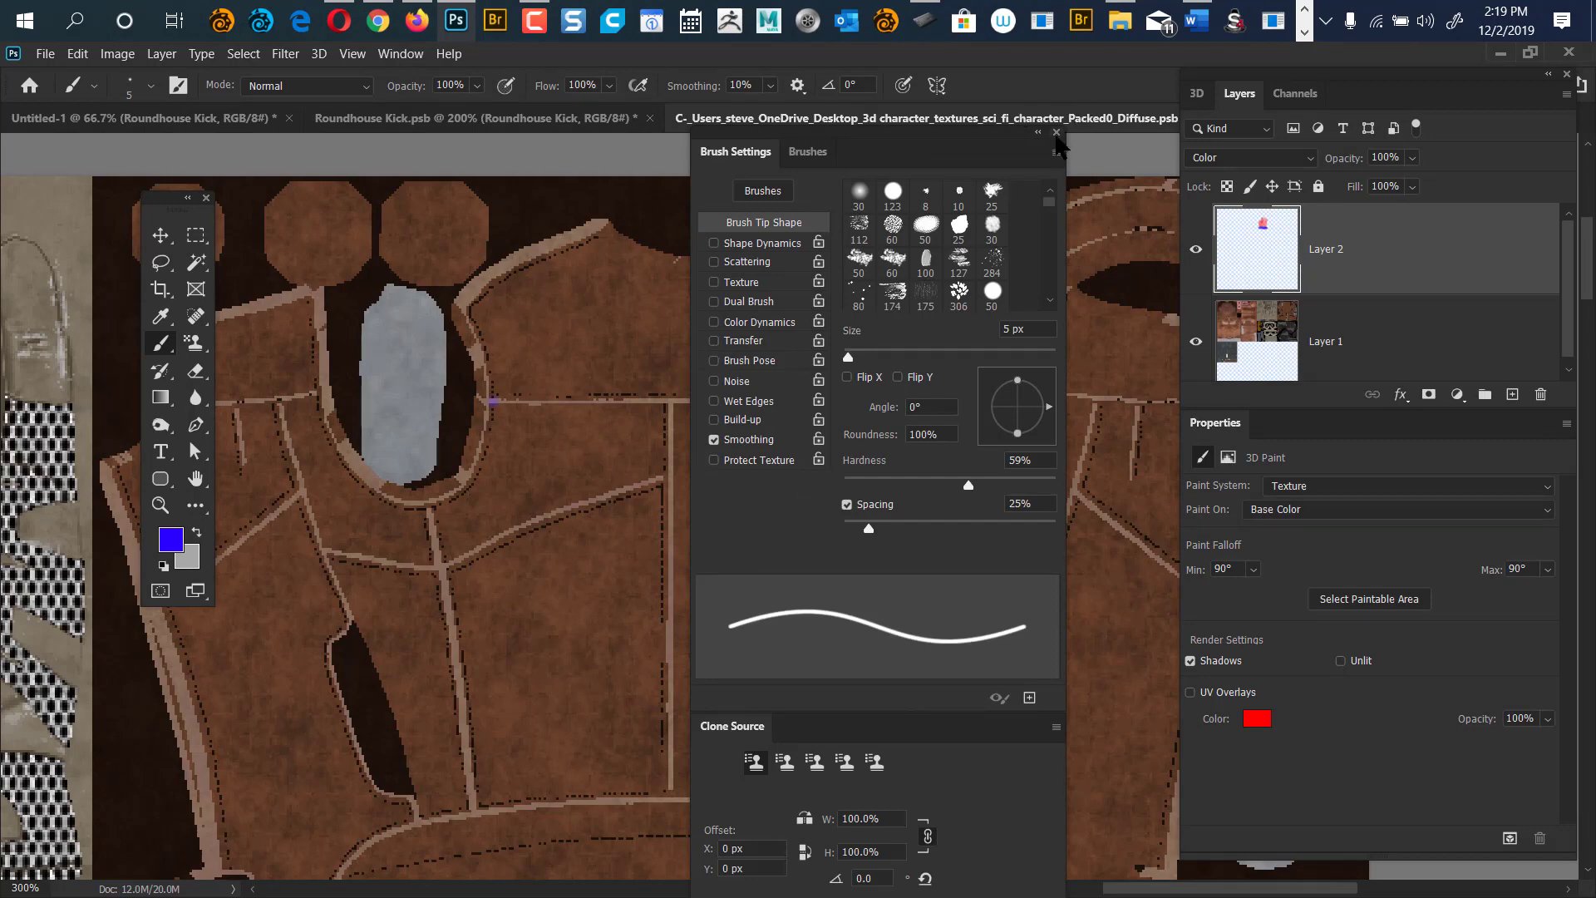
{"action": "left_click", "coordinate": [1055, 132]}
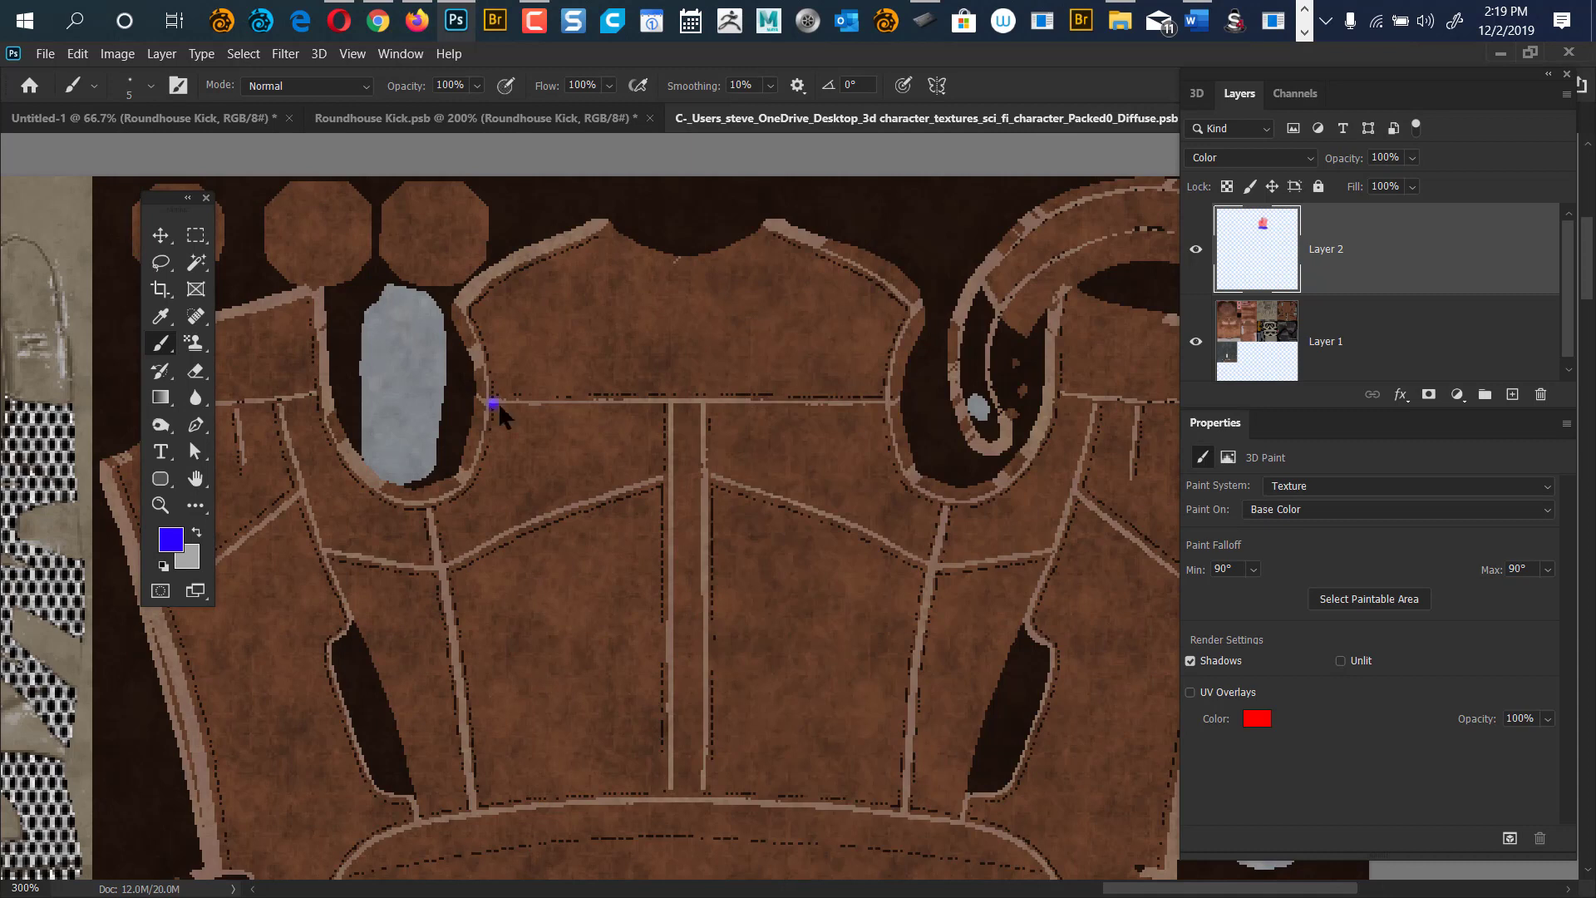
Paint straight blue lines along the jacket's horizontal upper seam and its two vertical center seams.
{"action": "left_click", "coordinate": [886, 404], "text": "shift"}
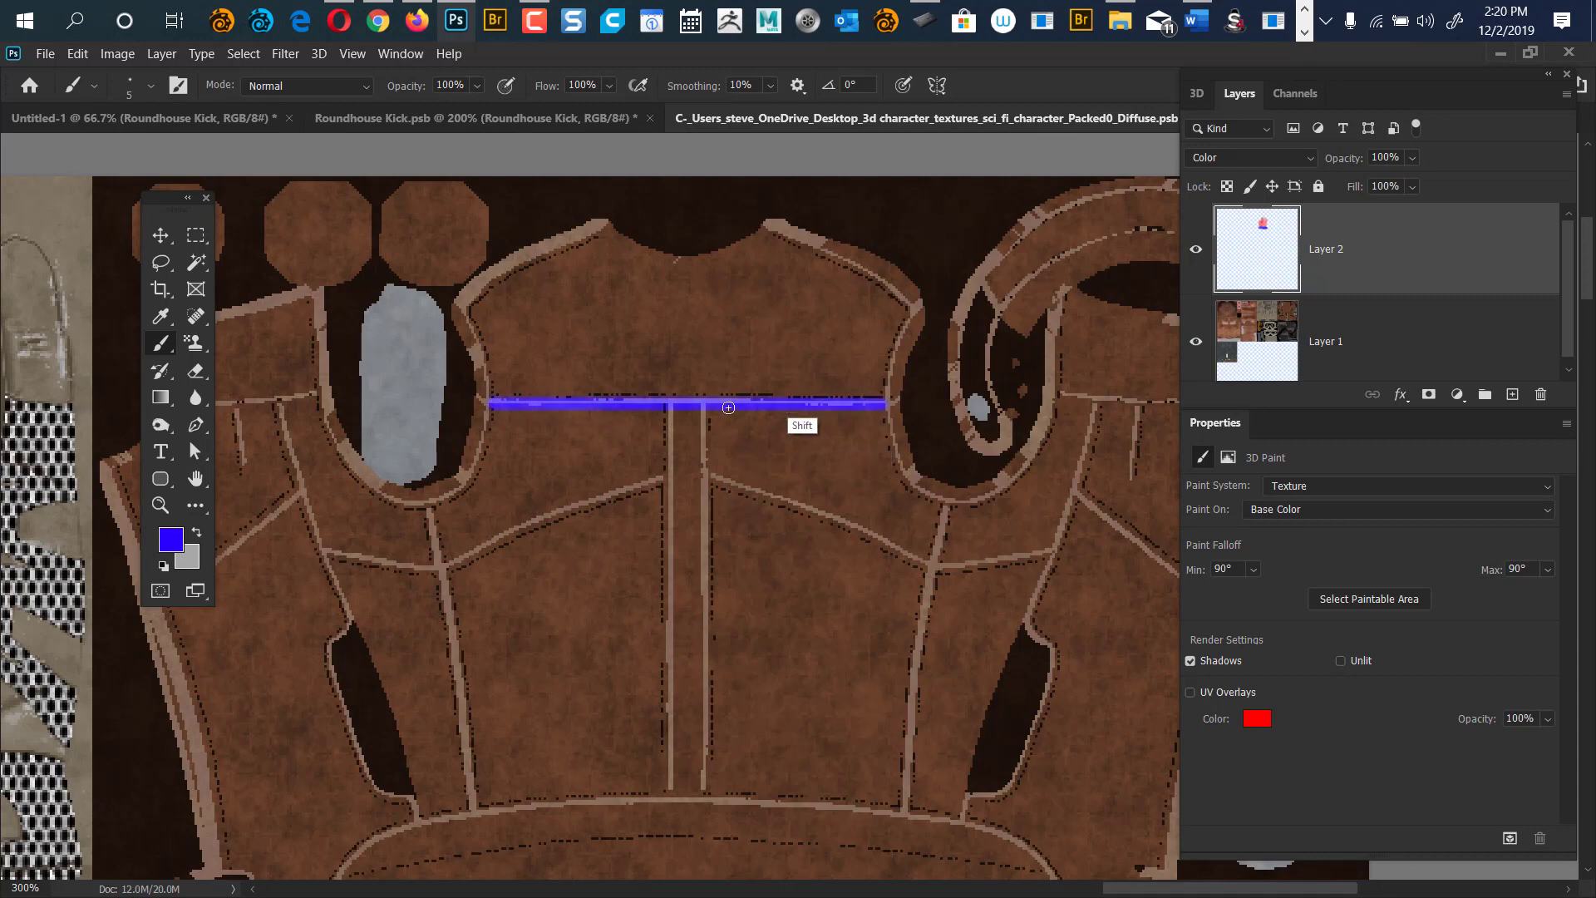
{"action": "left_click", "coordinate": [671, 405]}
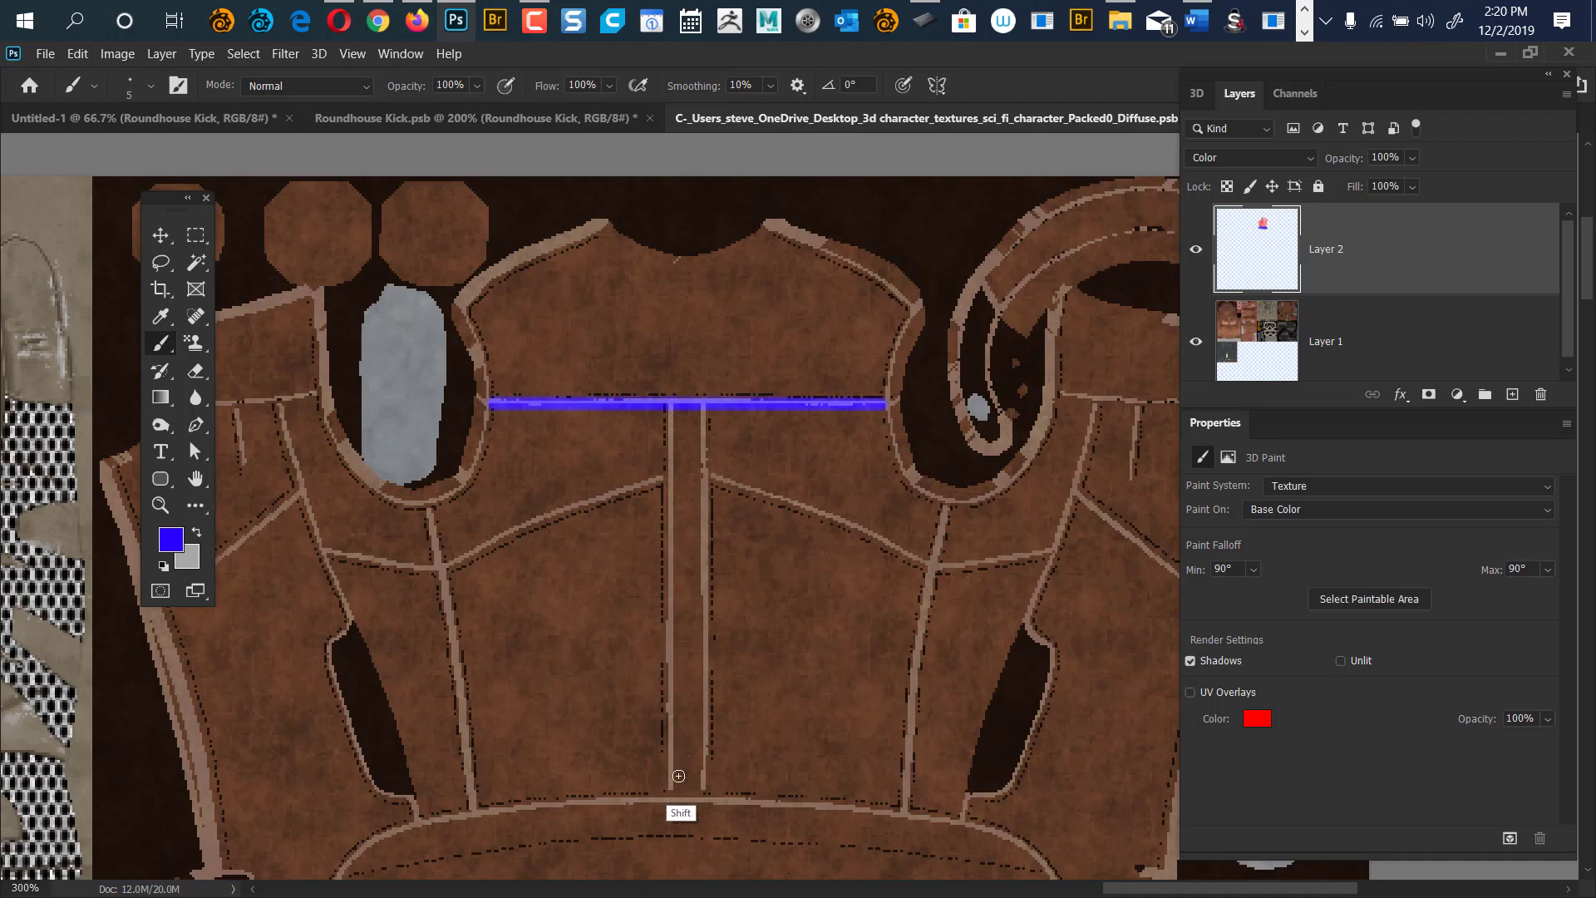
{"action": "left_click", "coordinate": [669, 794], "text": "shift"}
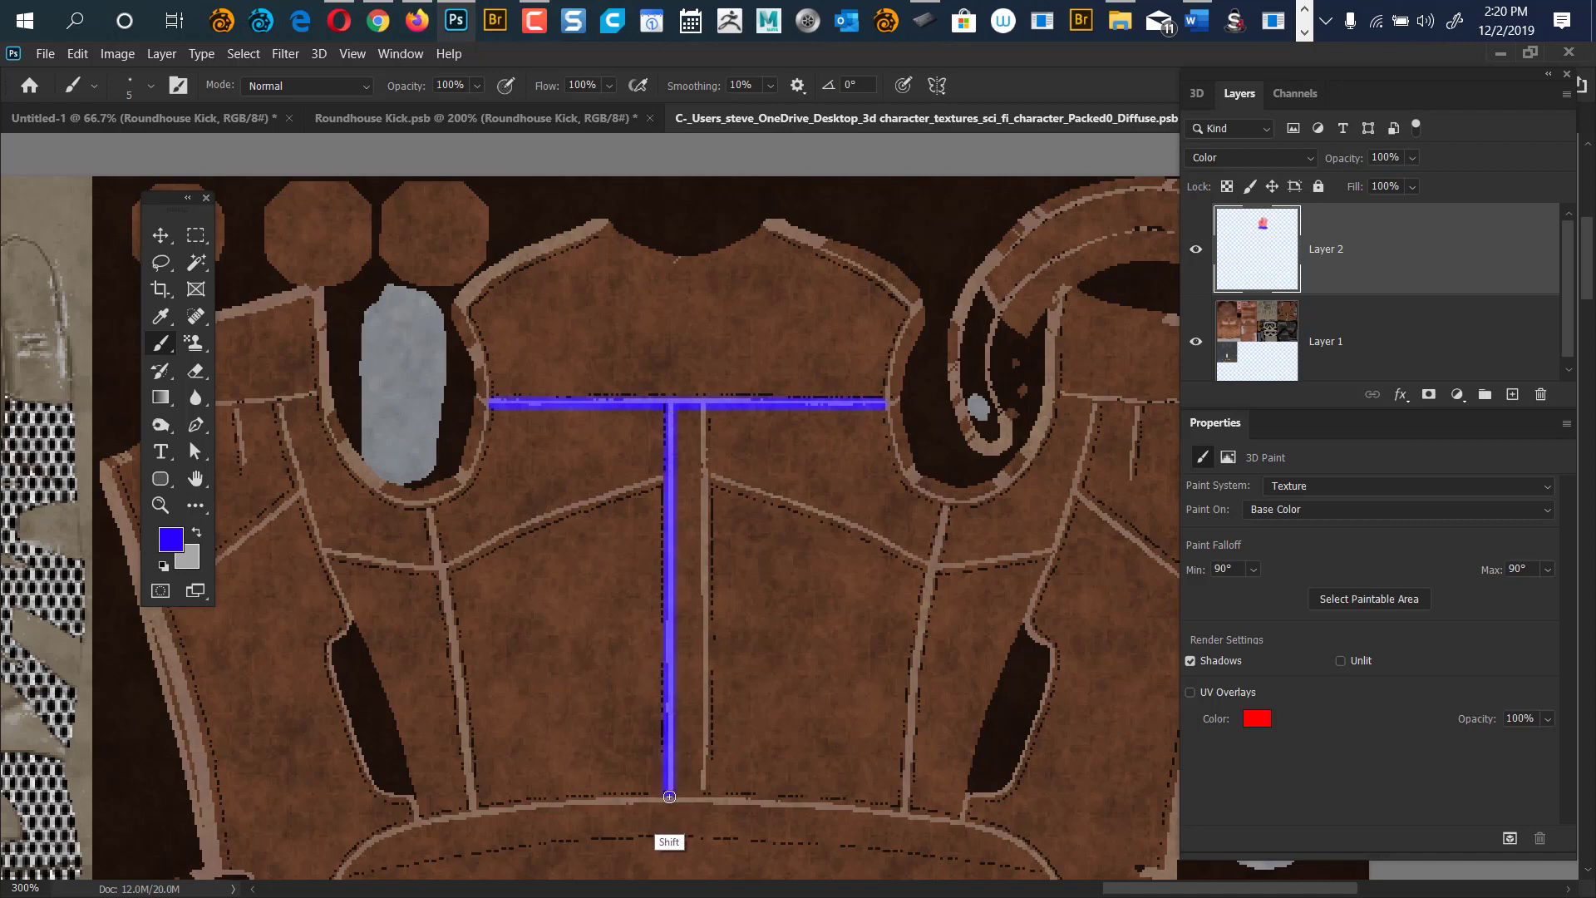
{"action": "left_click", "coordinate": [703, 408]}
{"action": "left_click", "coordinate": [704, 794], "text": "shift"}
Change the foreground color to fff600 and paint yellow along the jacket's shoulder and armhole edges.
{"action": "key", "text": "i"}
{"action": "left_click", "coordinate": [170, 540]}
{"action": "left_click", "coordinate": [1305, 473]}
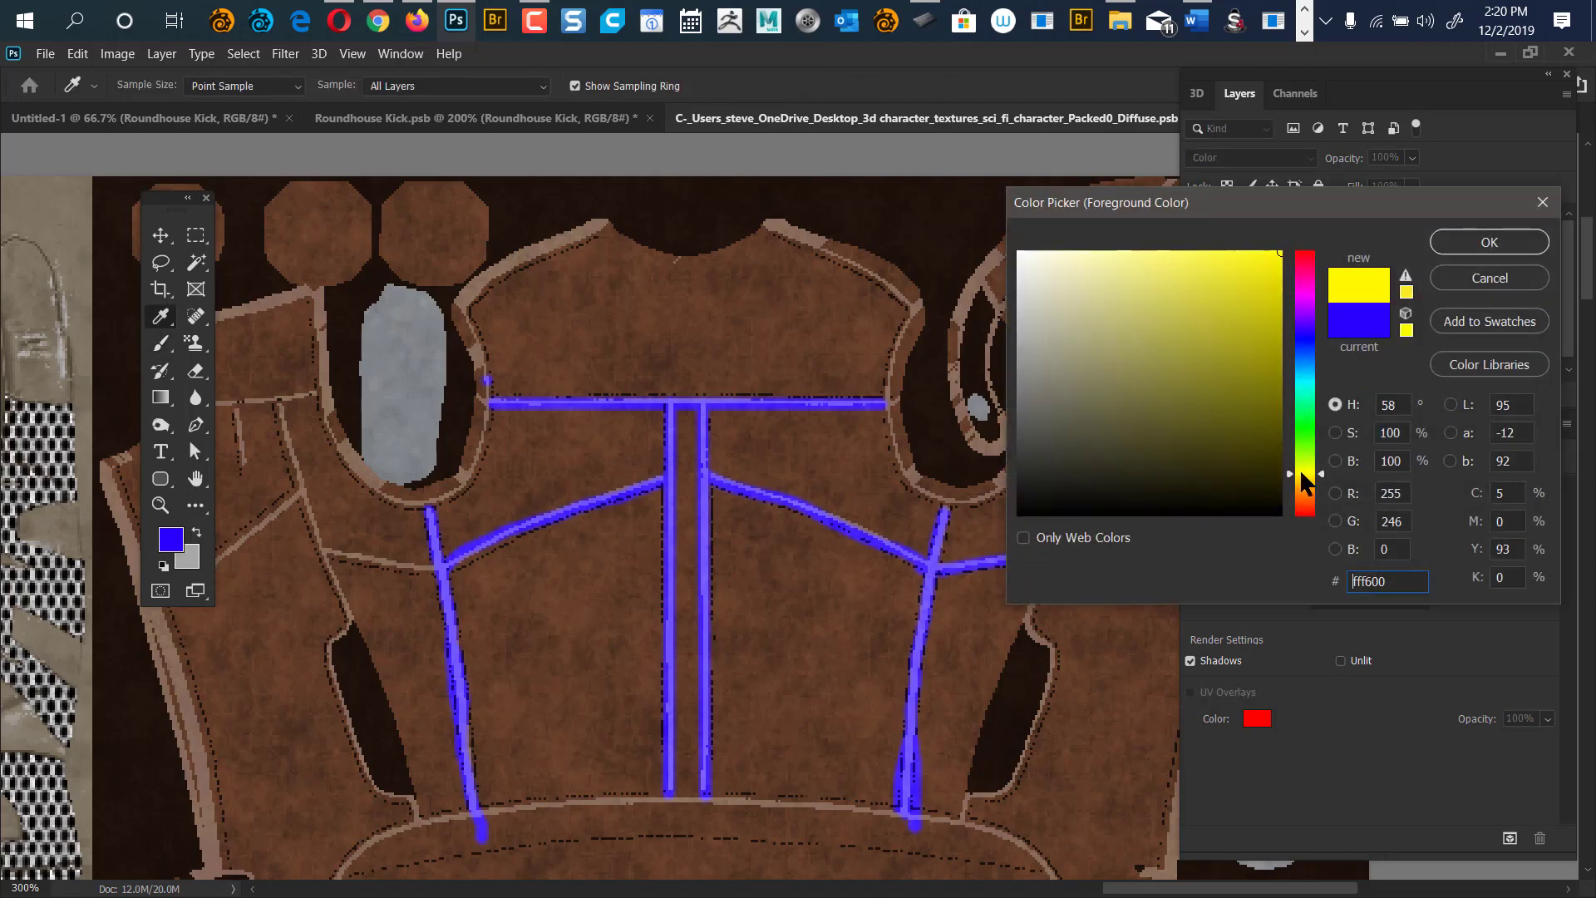
{"action": "left_click", "coordinate": [1446, 248]}
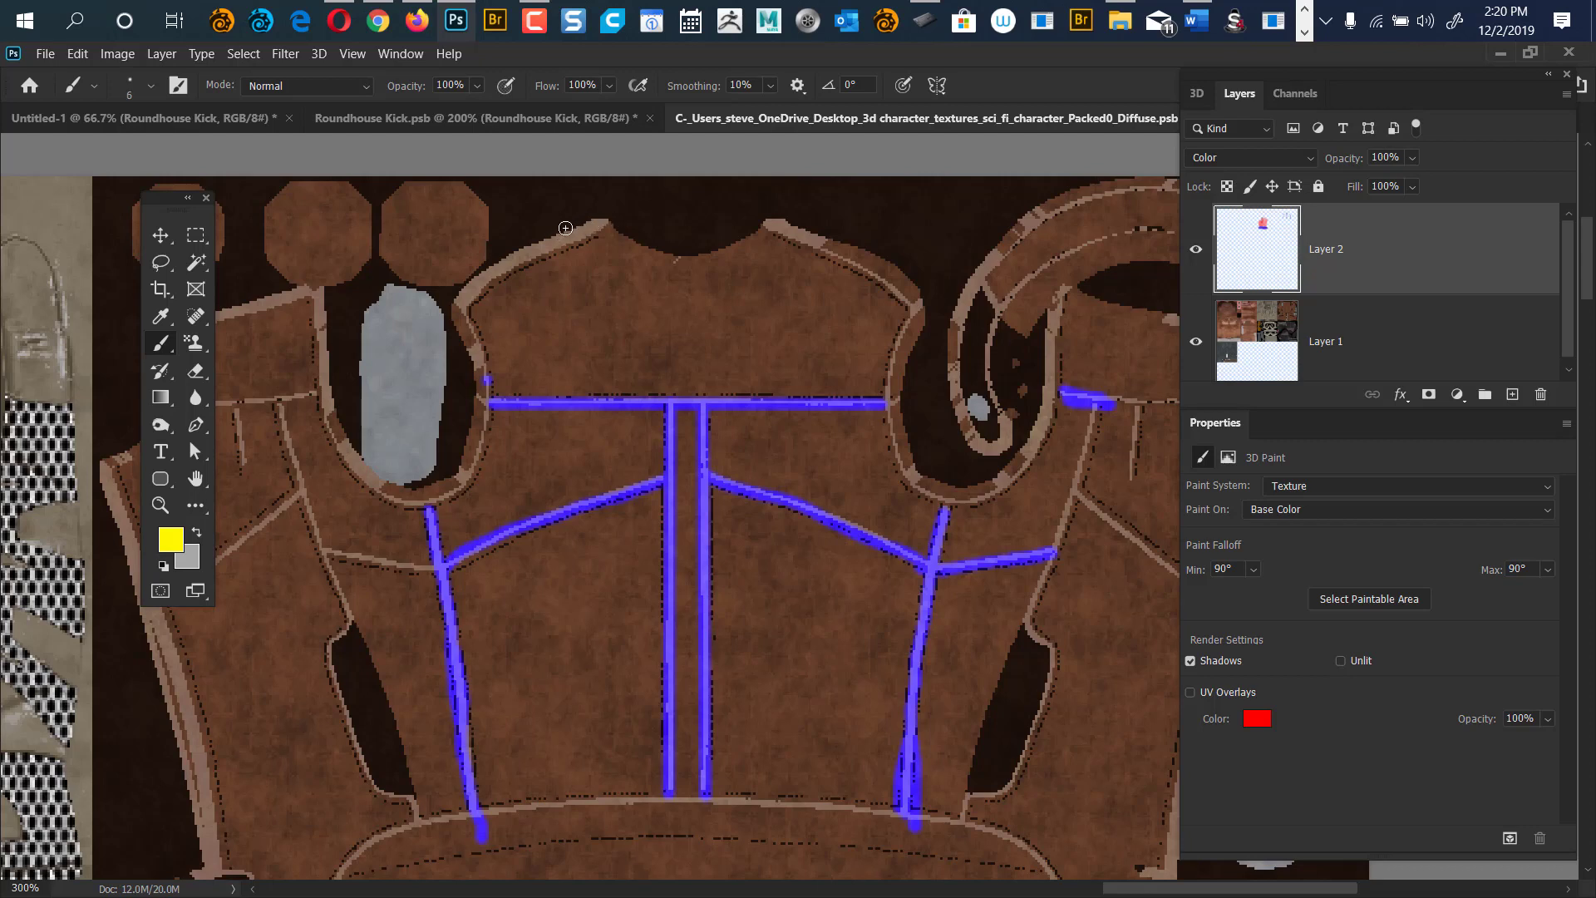
{"action": "mouse_move", "coordinate": [606, 221]}
{"action": "left_mouse_down"}
{"action": "mouse_move", "coordinate": [463, 291]}
{"action": "mouse_move", "coordinate": [471, 459]}
{"action": "mouse_move", "coordinate": [411, 495]}
{"action": "left_mouse_up"}
{"action": "left_click_drag", "start_coordinate": [317, 312], "coordinate": [316, 288]}
{"action": "mouse_move", "coordinate": [779, 237]}
{"action": "left_mouse_down"}
{"action": "mouse_move", "coordinate": [912, 296]}
{"action": "mouse_move", "coordinate": [919, 315]}
{"action": "left_mouse_up"}
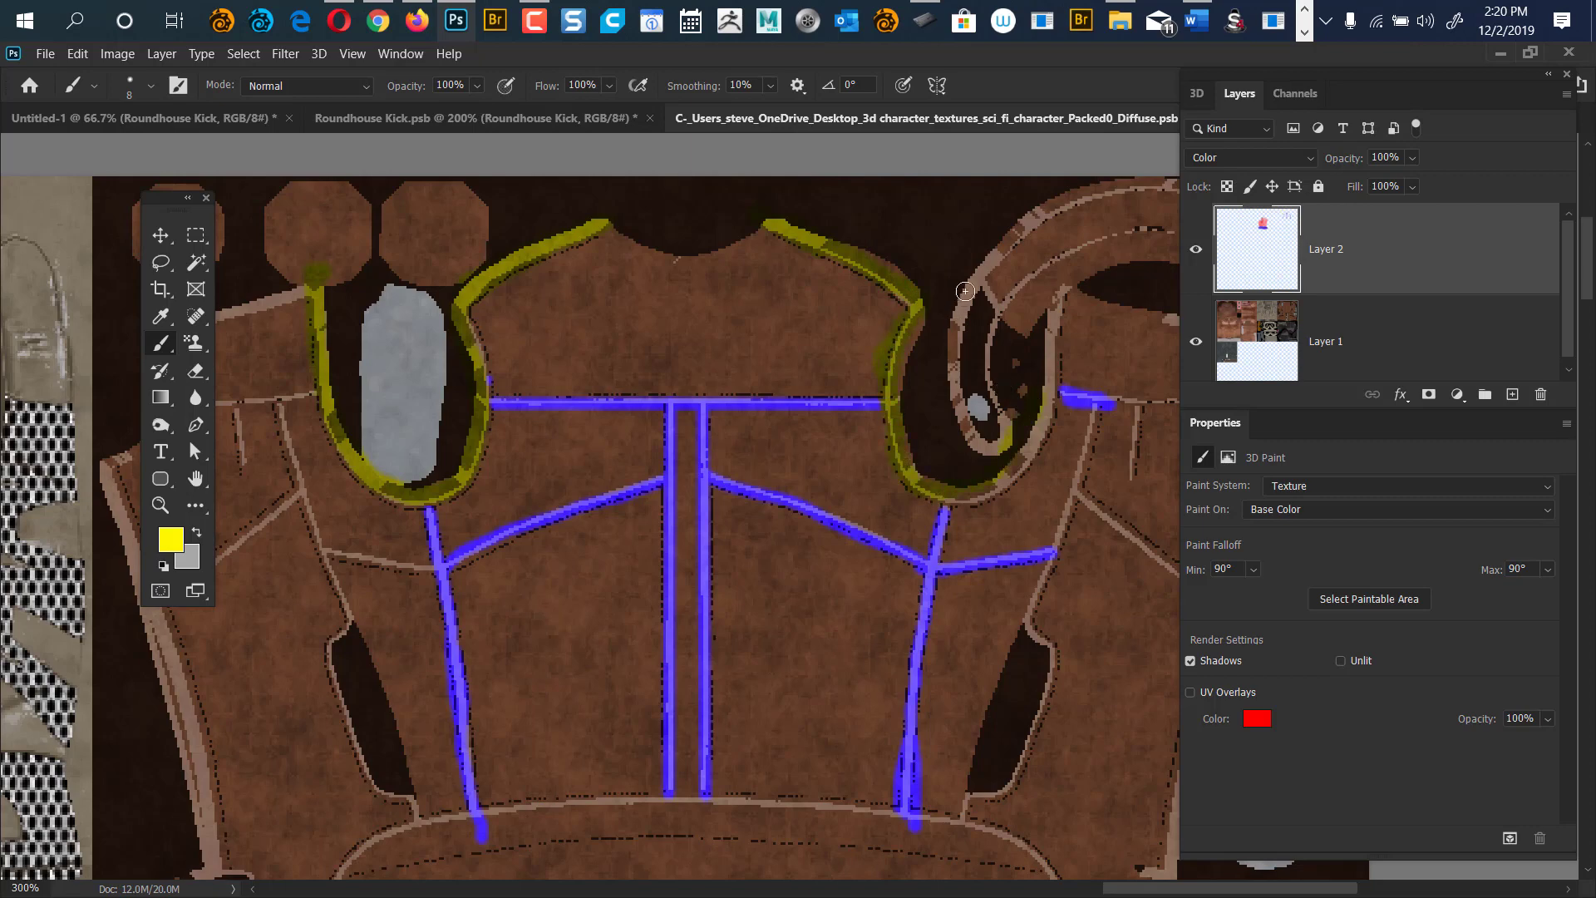
Return to the Roundhouse Kick document and orbit and pan the 3D camera to examine the painted jacket from the back, side and front.
{"action": "left_click", "coordinate": [556, 118]}
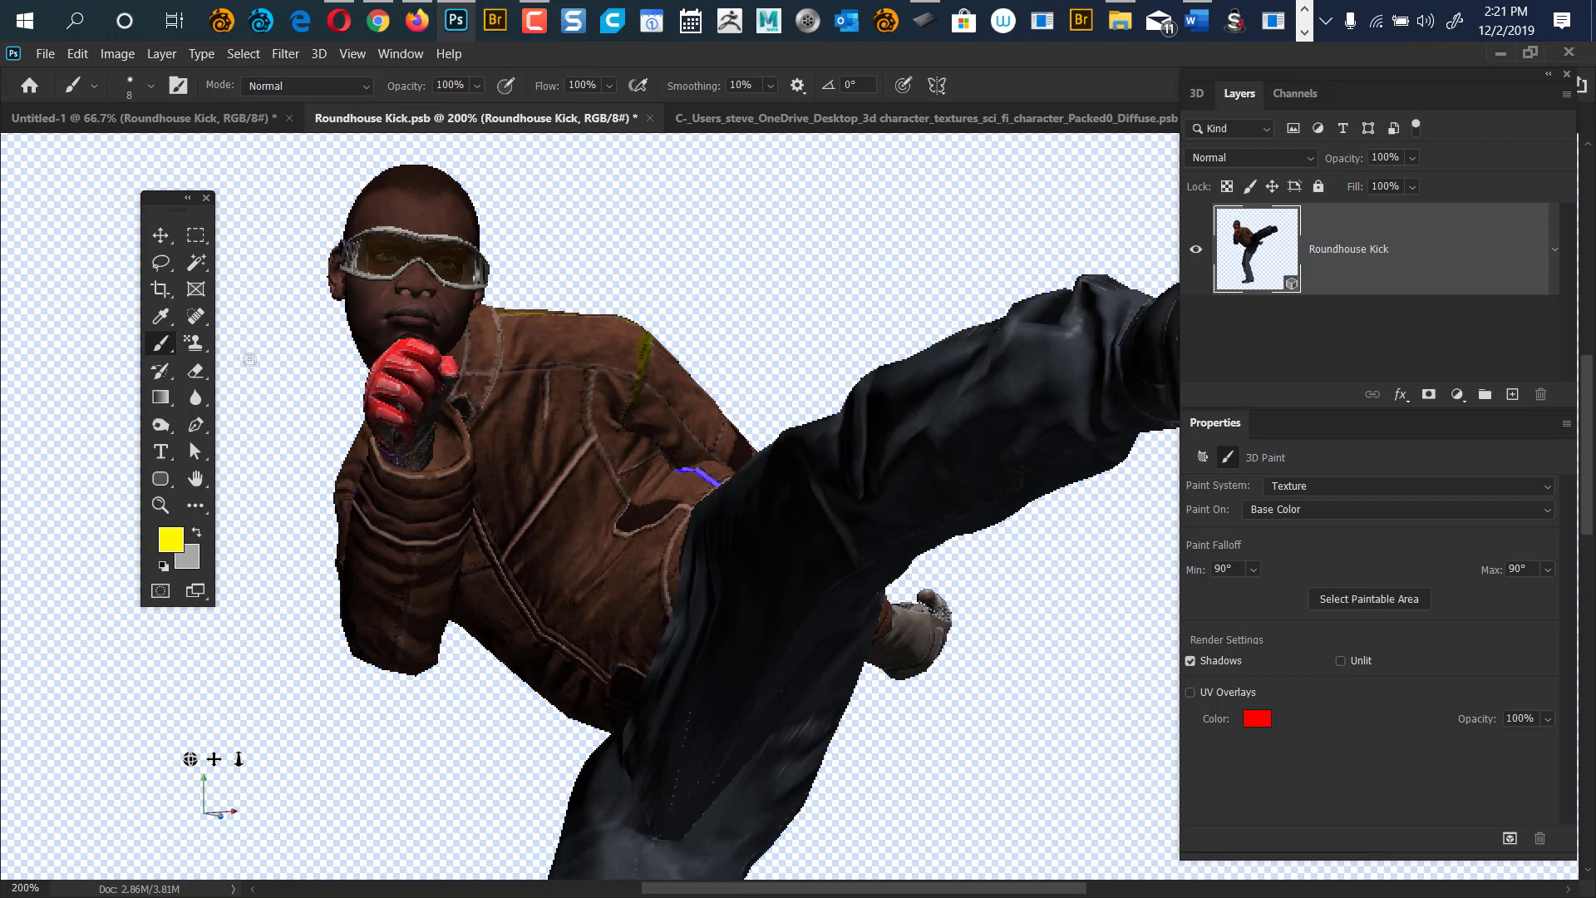
{"action": "left_click", "coordinate": [160, 237]}
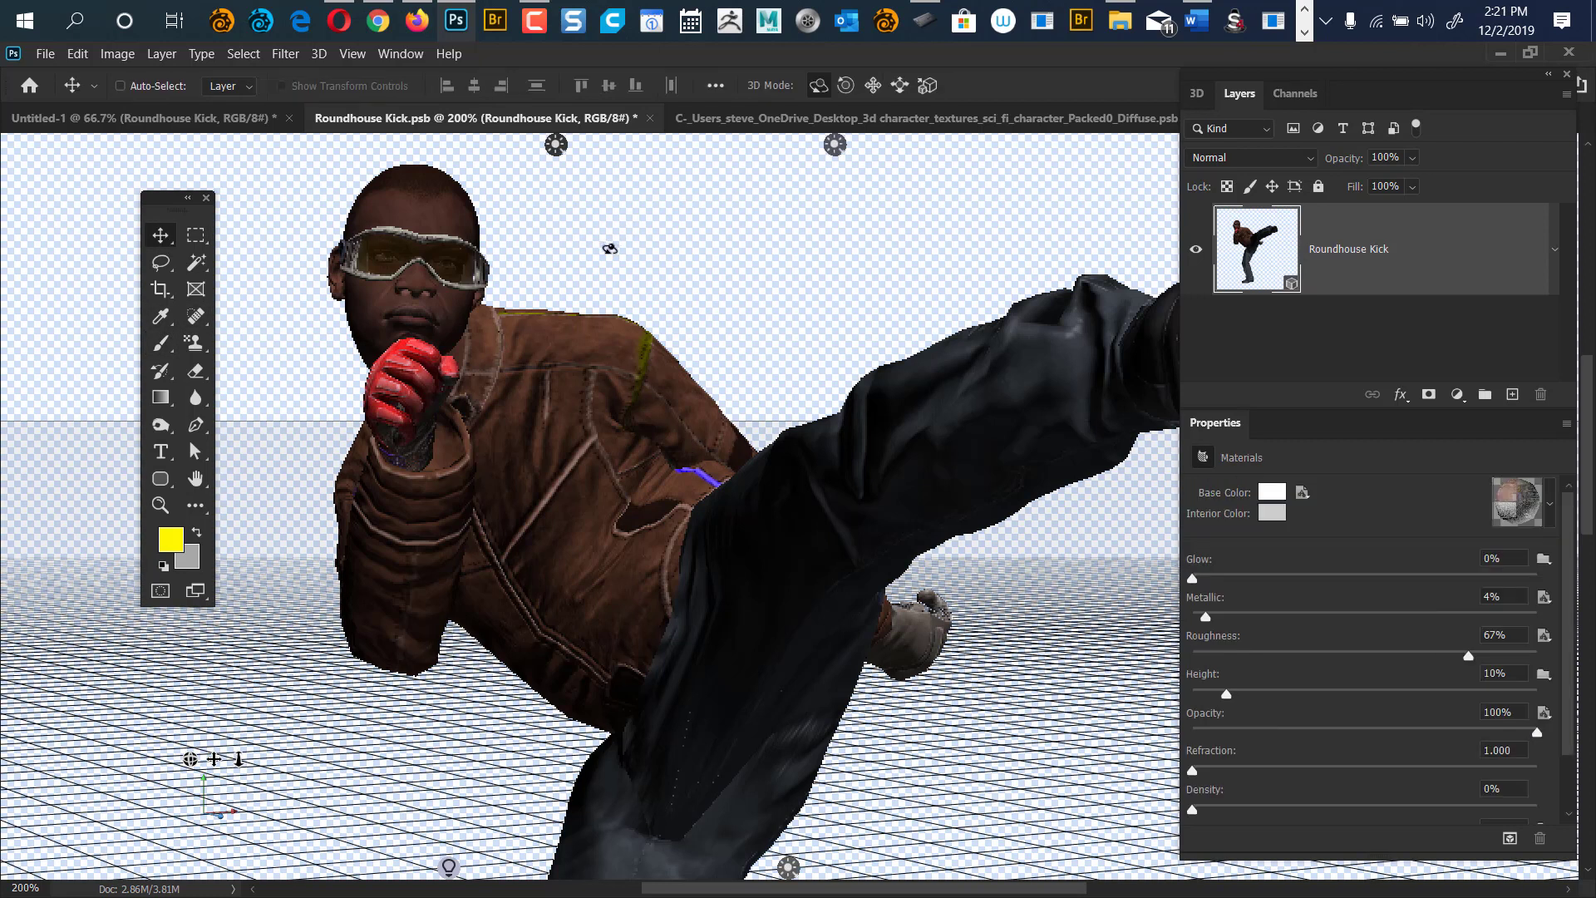
{"action": "left_click", "coordinate": [1071, 728]}
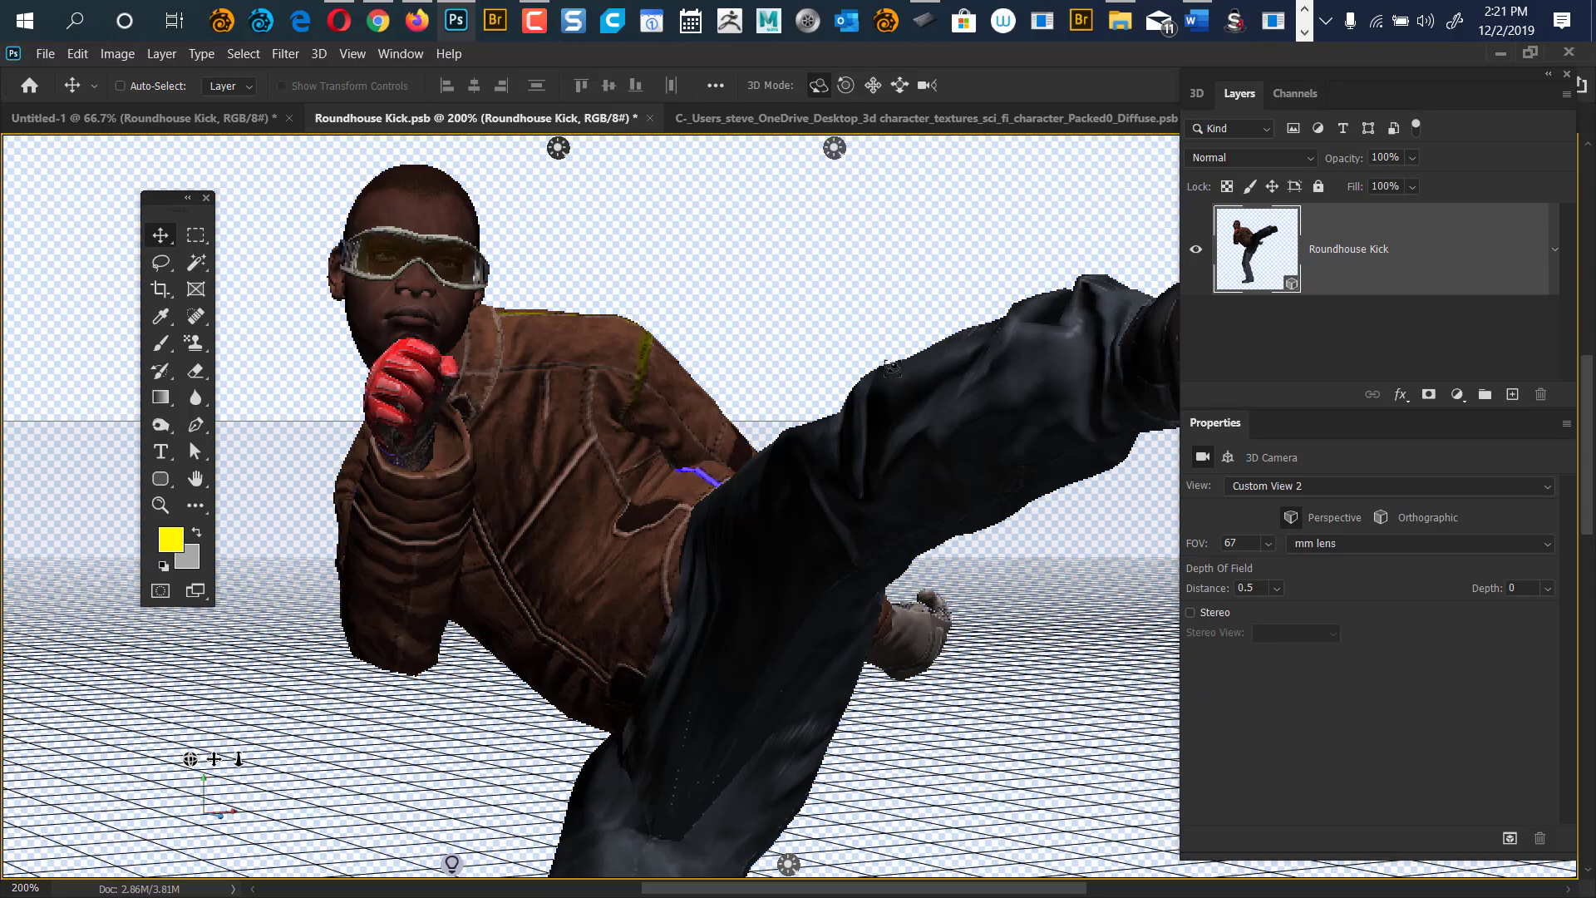
{"action": "left_click_drag", "start_coordinate": [1069, 634], "coordinate": [732, 648]}
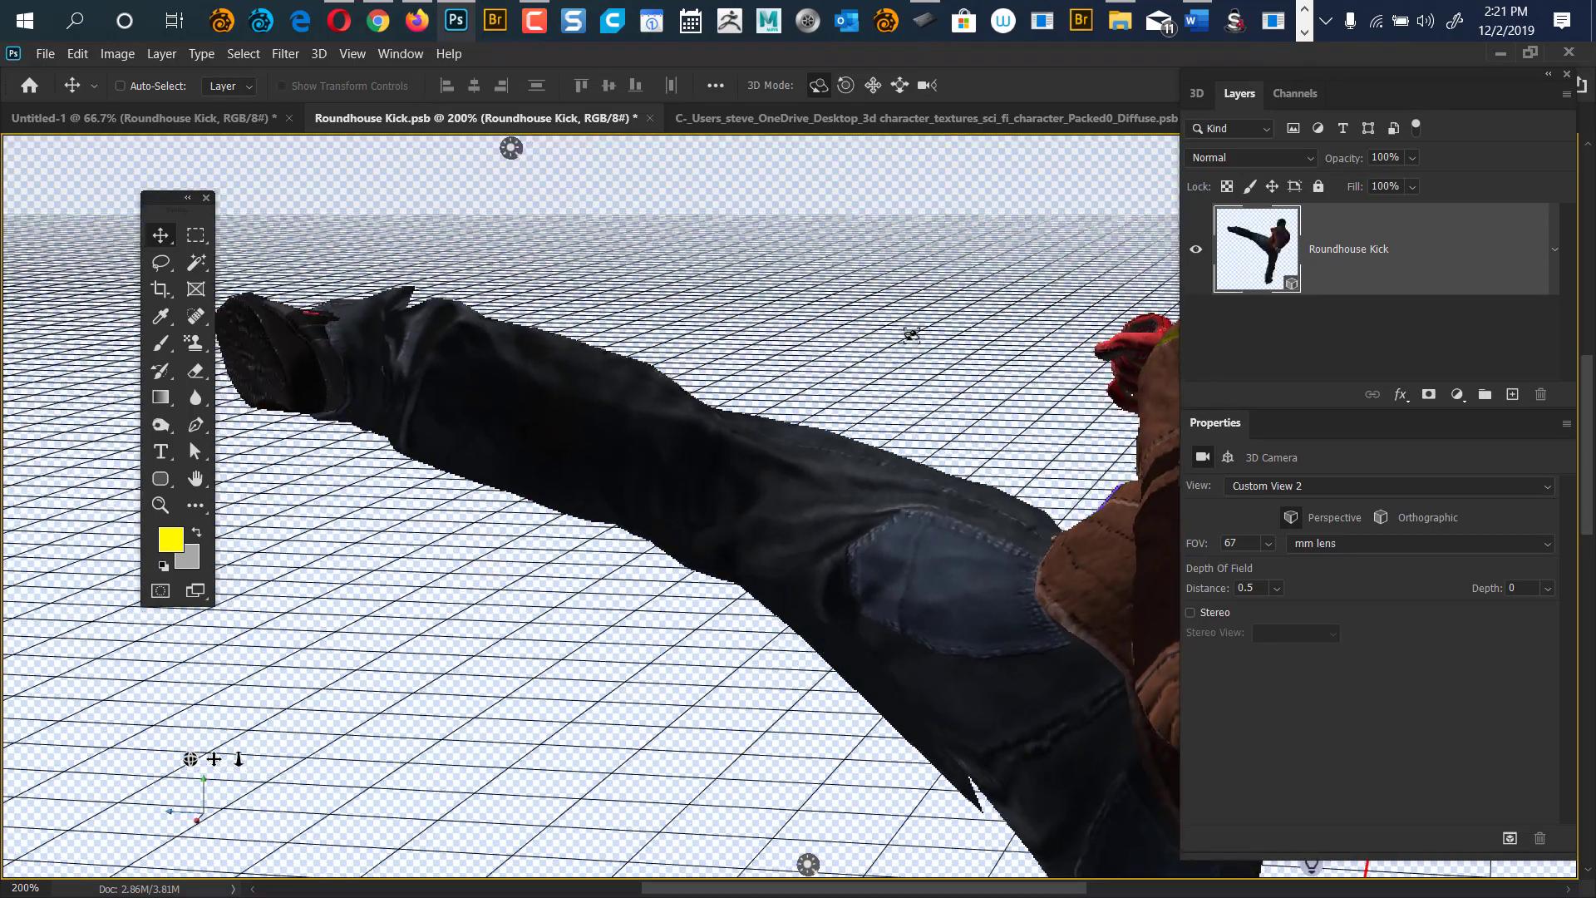
{"action": "left_click", "coordinate": [872, 85]}
{"action": "left_click_drag", "start_coordinate": [951, 306], "coordinate": [301, 293]}
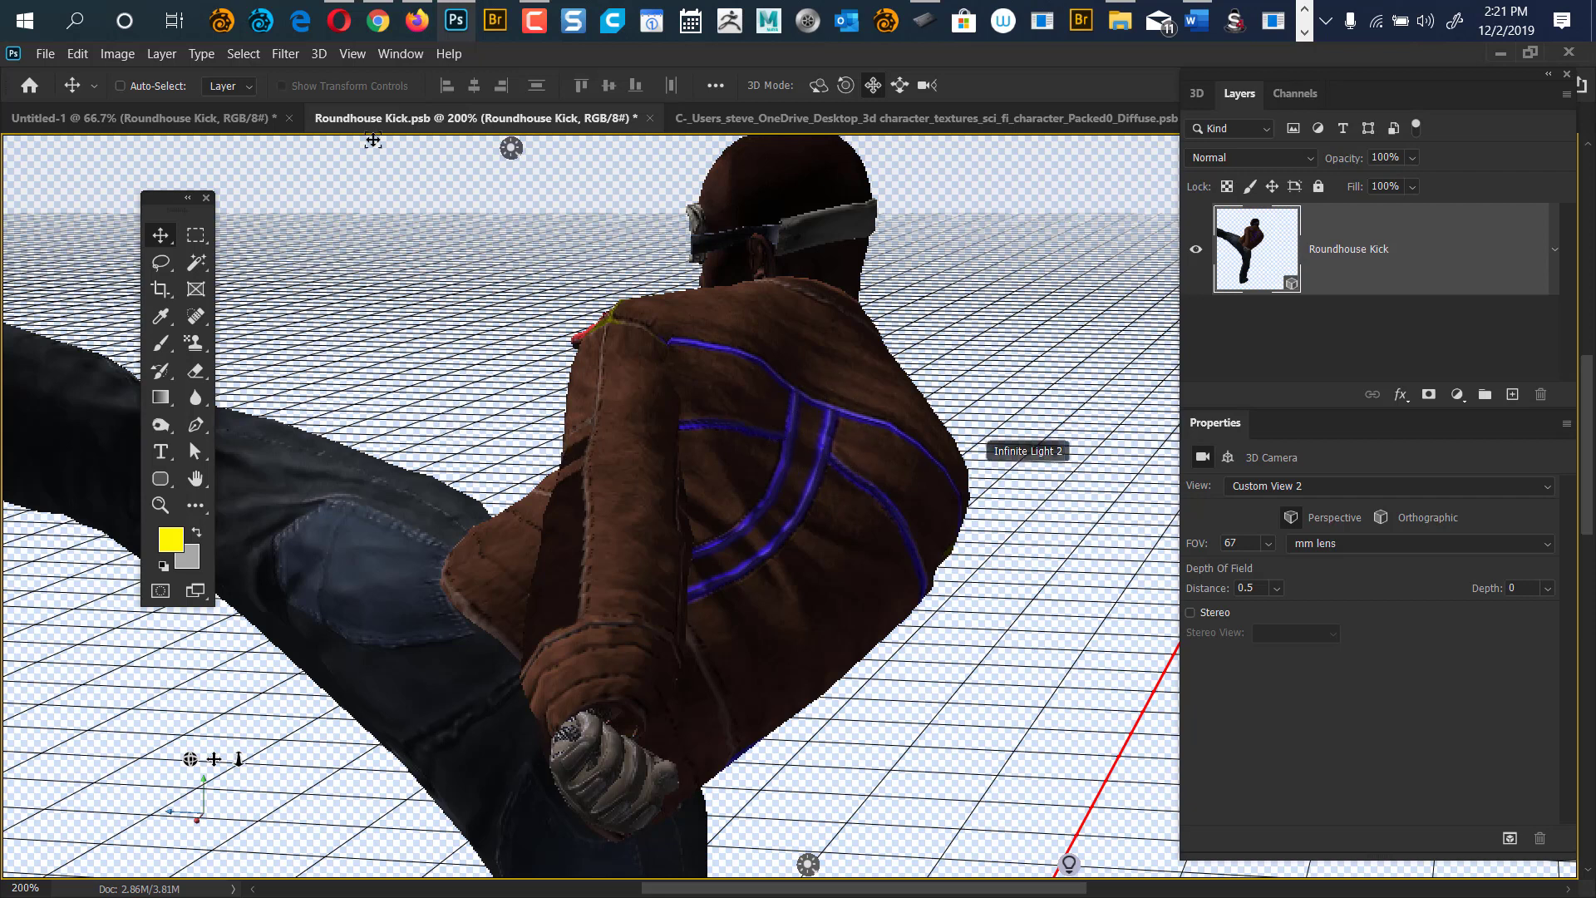
{"action": "left_click", "coordinate": [820, 85]}
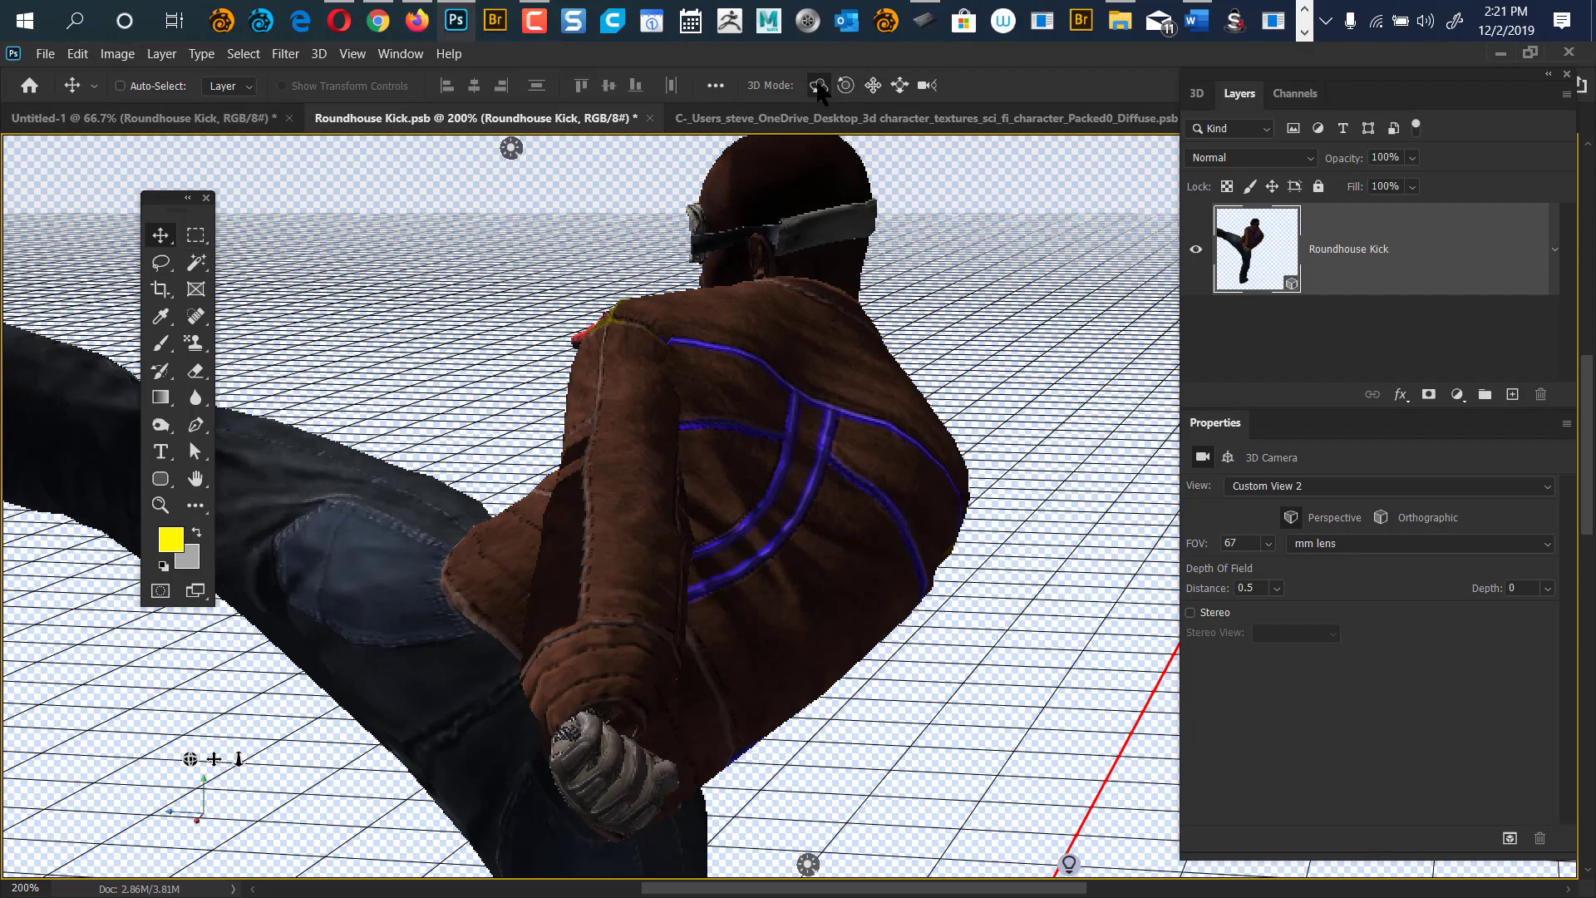
{"action": "left_click_drag", "start_coordinate": [432, 426], "coordinate": [973, 488]}
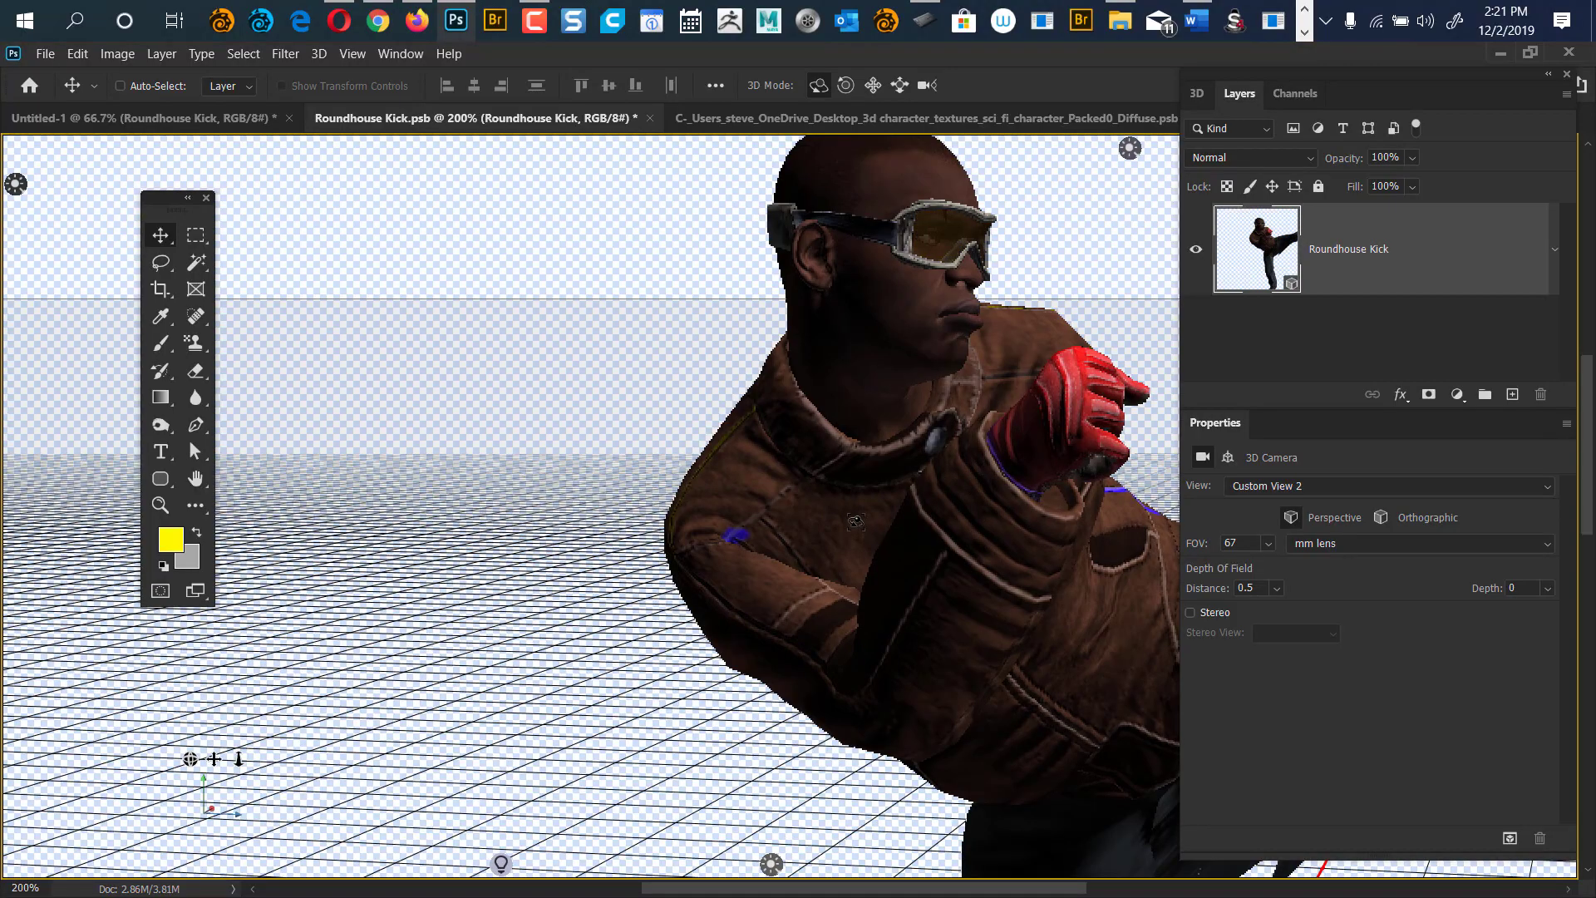
{"action": "left_click_drag", "start_coordinate": [549, 393], "coordinate": [580, 422]}
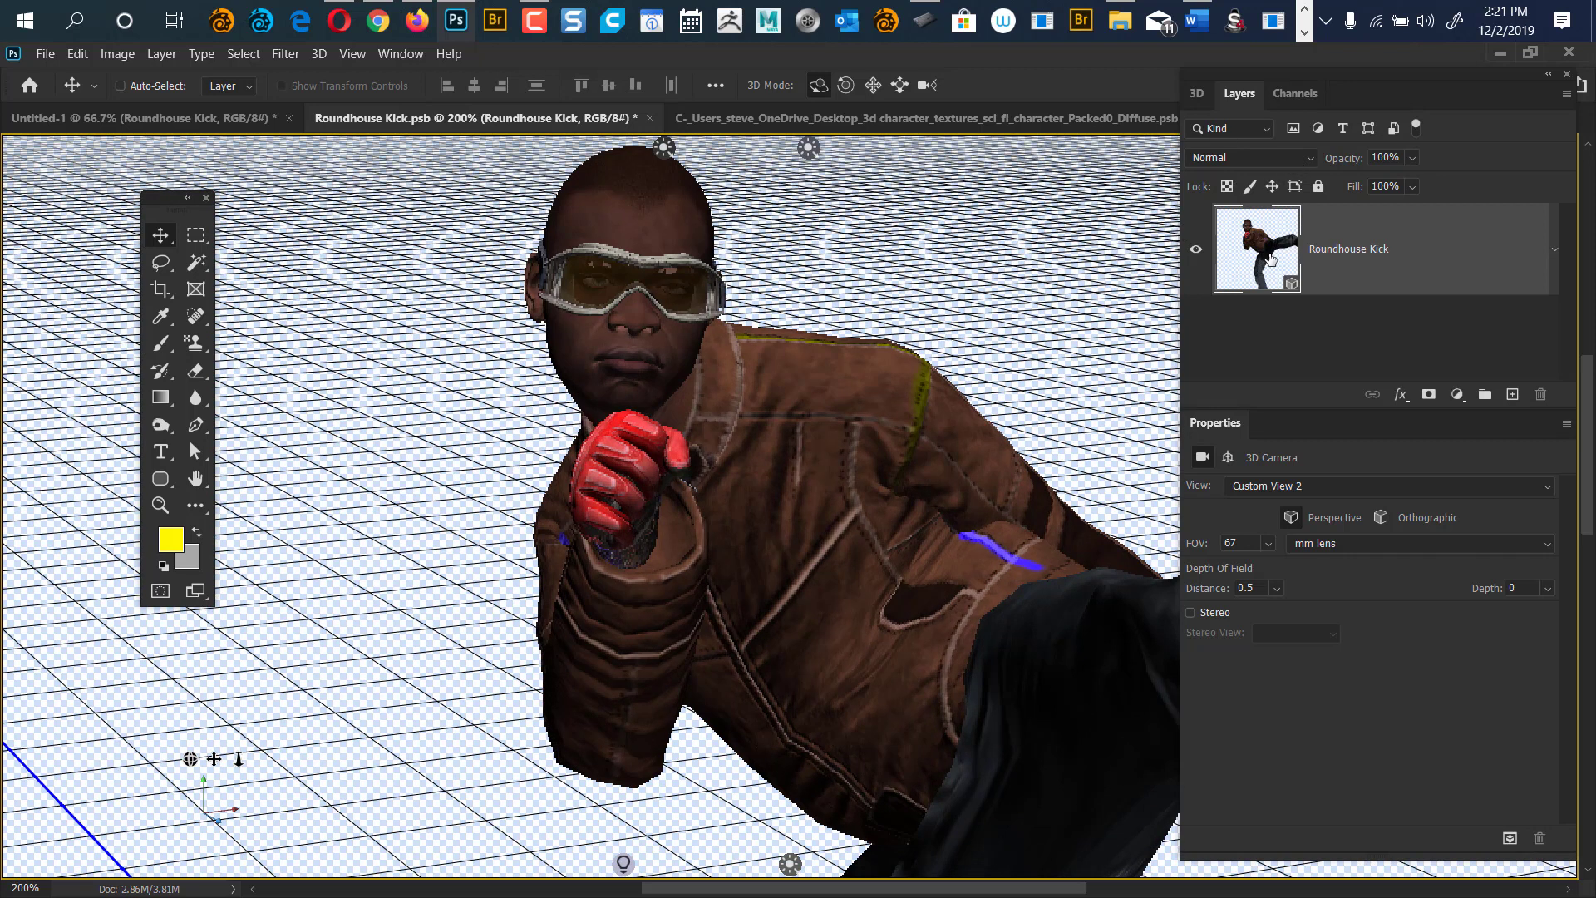
Review the character's body animation list and its PackedMaterial0mat material properties in the 3D scene, then reselect the character.
{"action": "left_click", "coordinate": [1196, 94]}
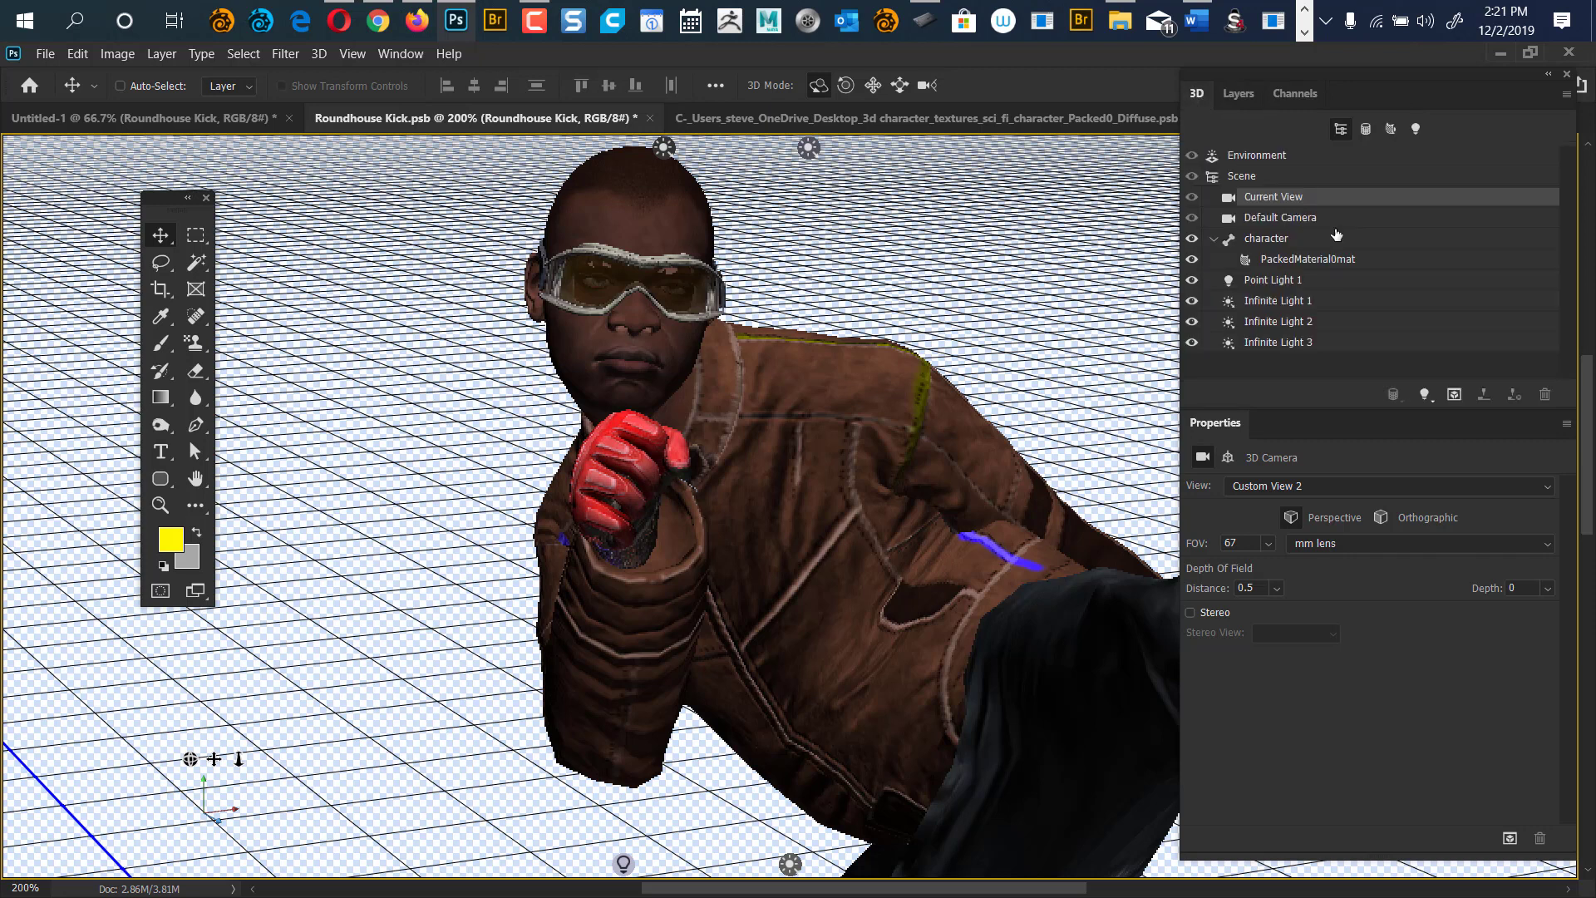
{"action": "left_click", "coordinate": [1264, 240]}
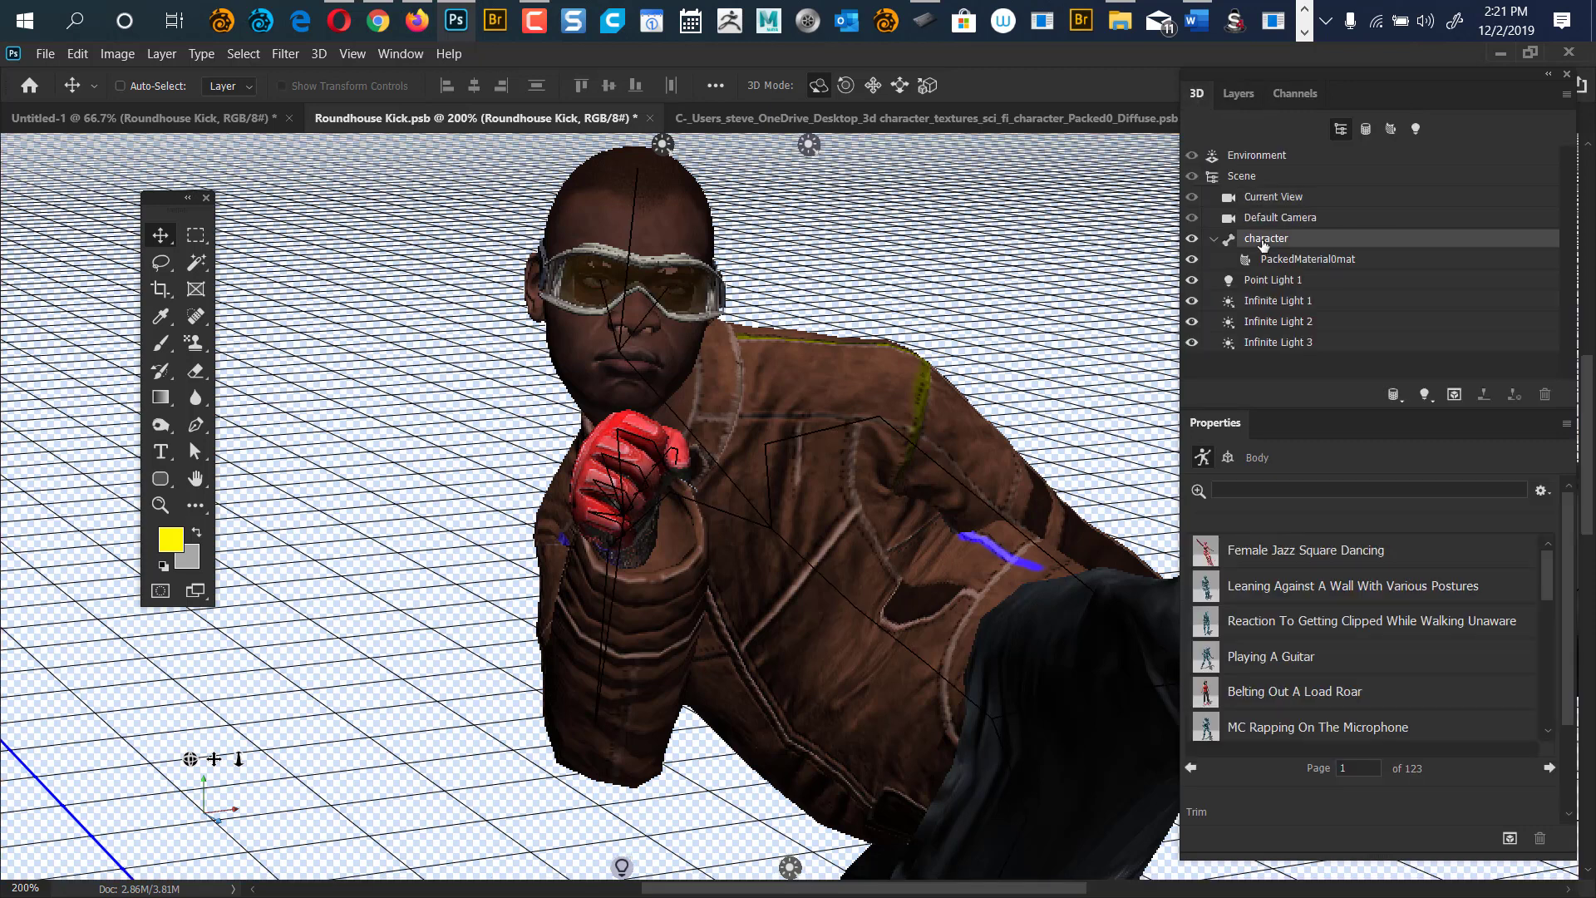
{"action": "left_click", "coordinate": [1286, 261]}
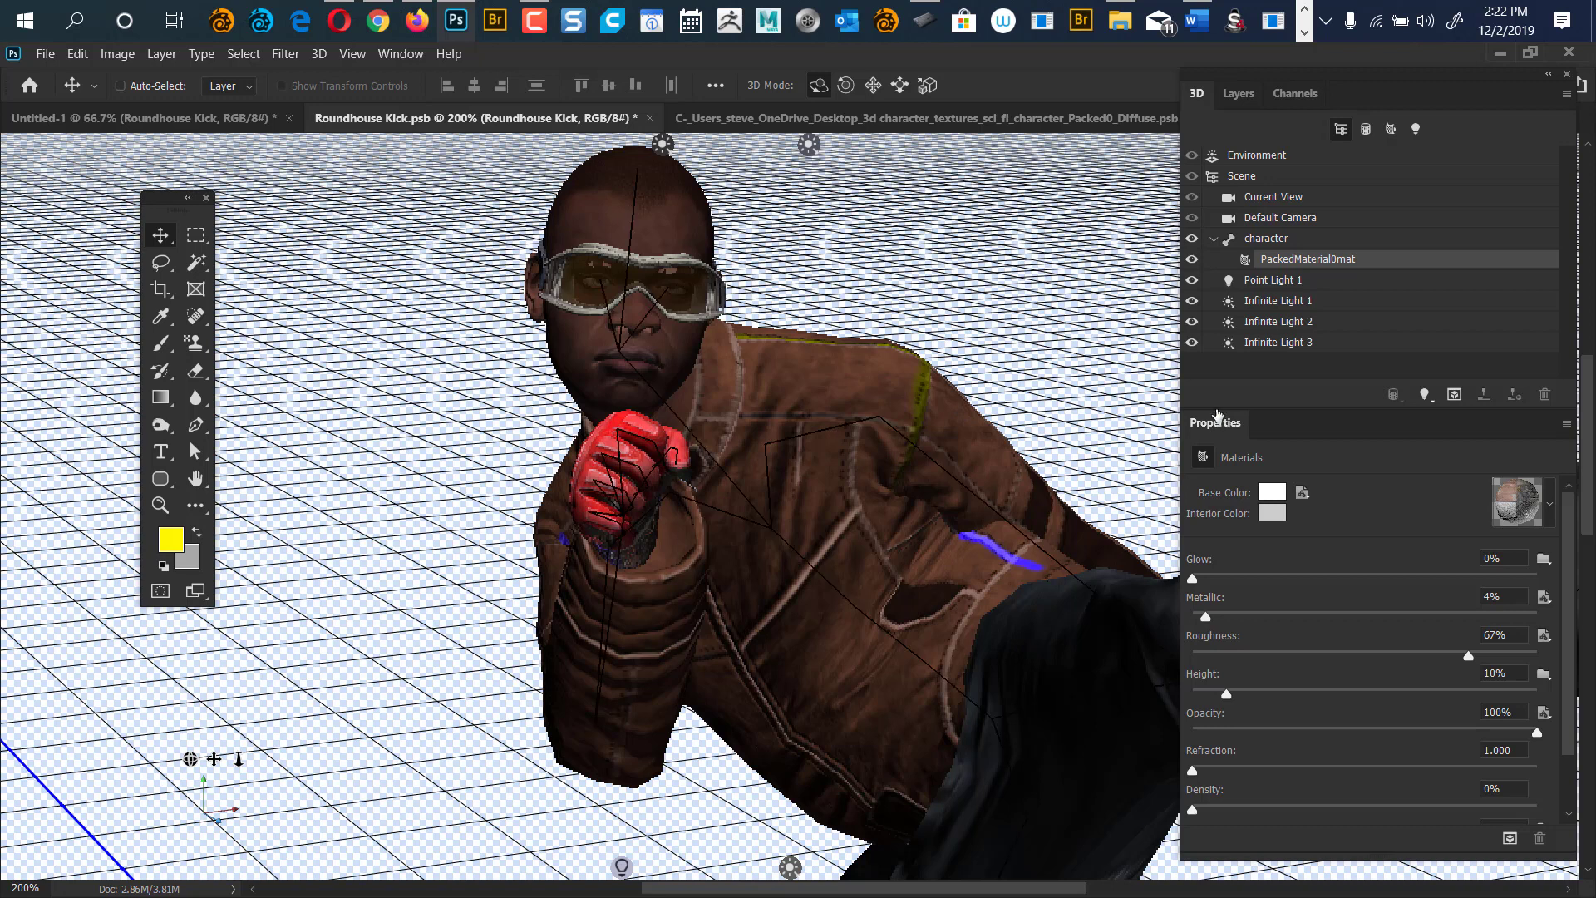
{"action": "left_click", "coordinate": [1213, 238]}
{"action": "left_click", "coordinate": [1214, 239]}
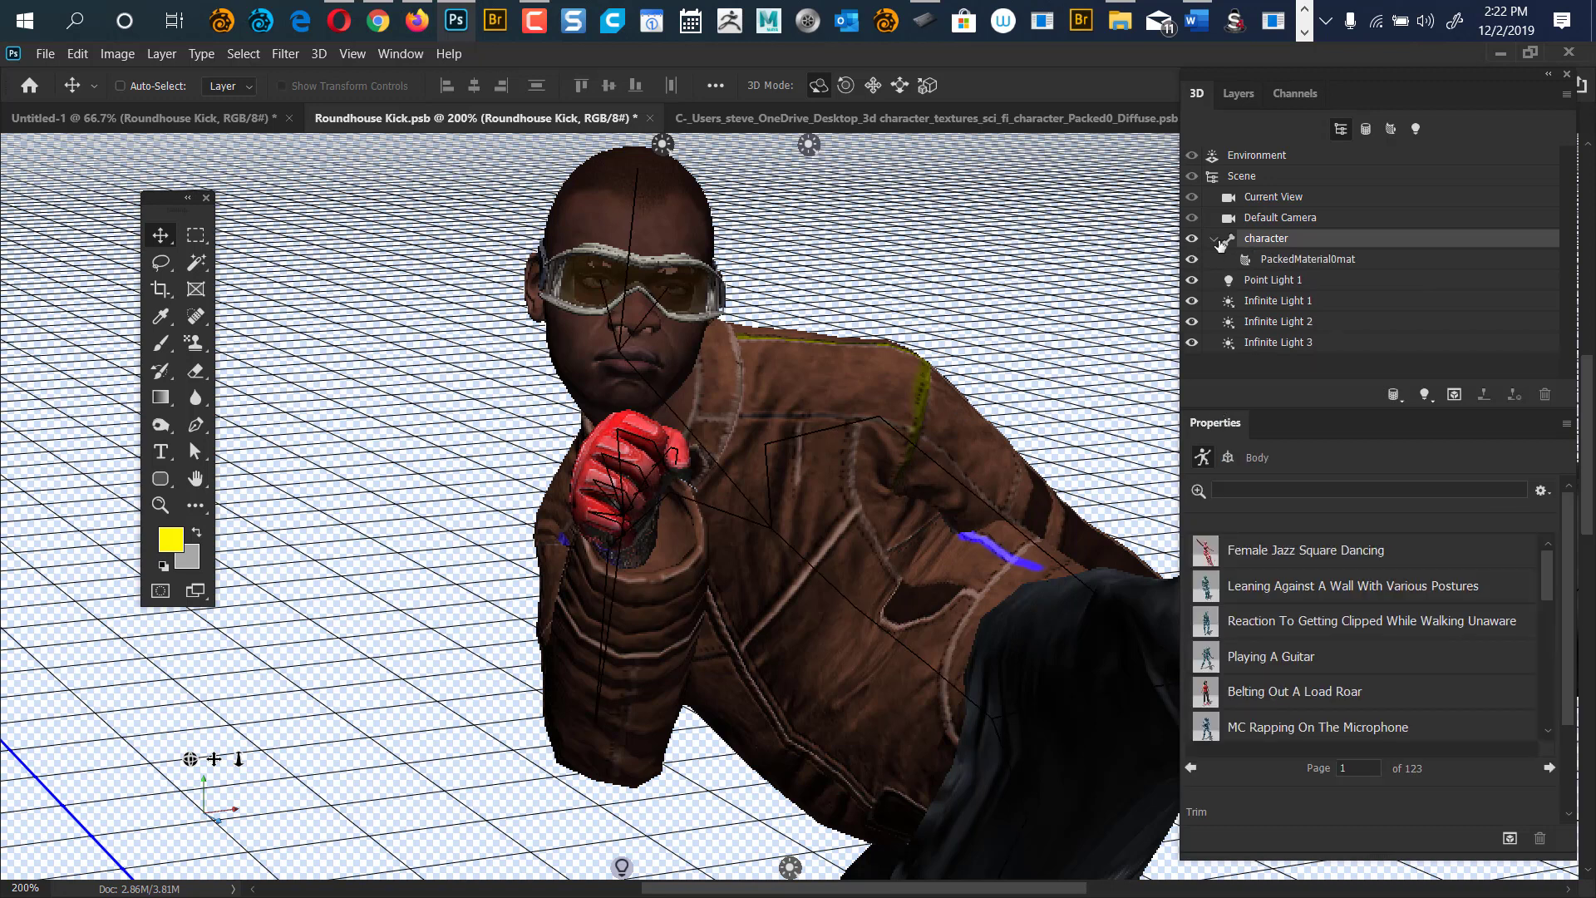